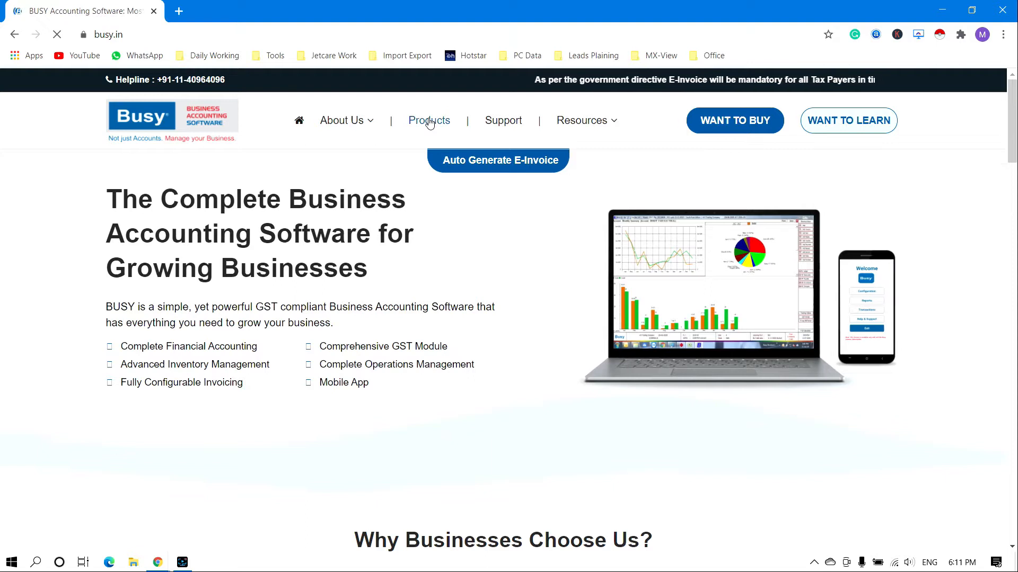
Open the free Express edition's trial download form from the BUSY Products page
{"action": "left_click", "coordinate": [429, 122]}
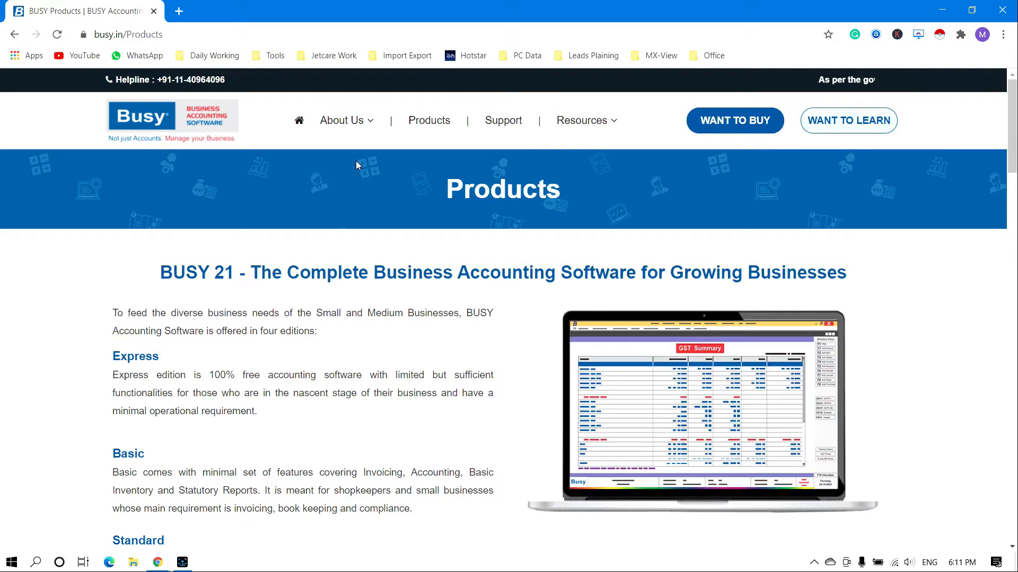
{"action": "left_click_drag", "start_coordinate": [1013, 135], "coordinate": [1009, 437]}
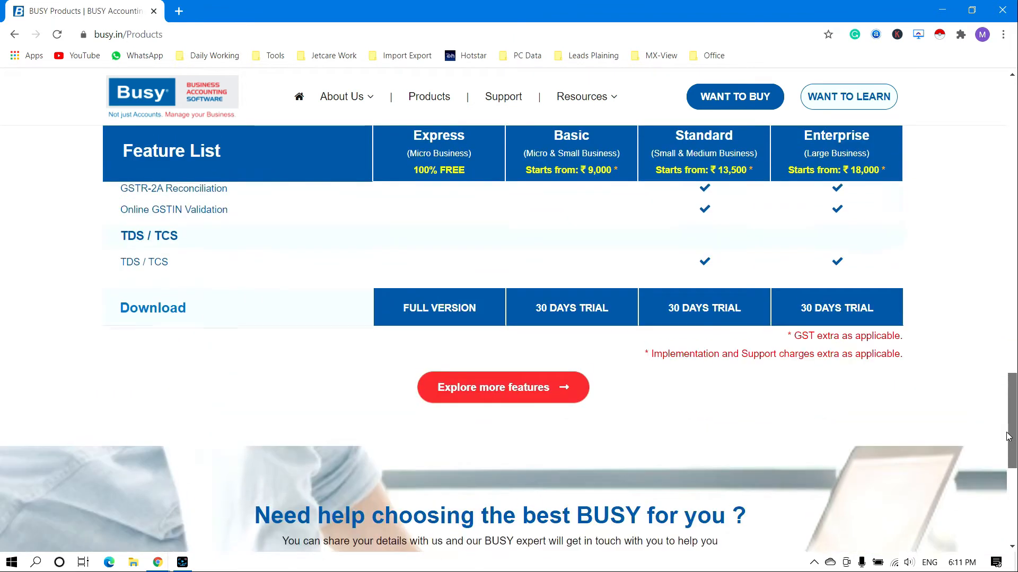
{"action": "left_click", "coordinate": [443, 313]}
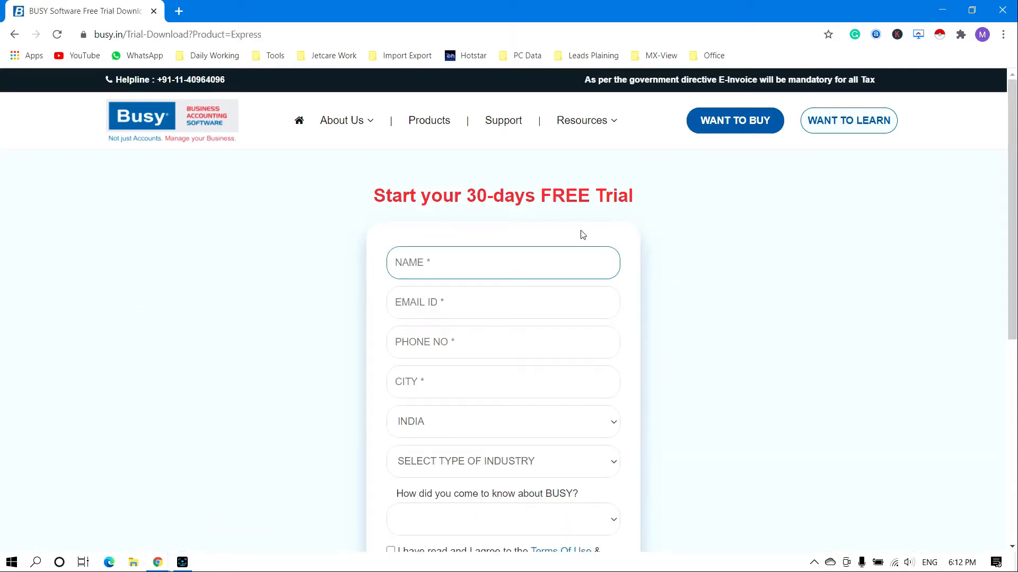
Enter the user's name in the NAME field, then move through the phone, city and country fields
{"action": "type", "text": "BUNTY"}
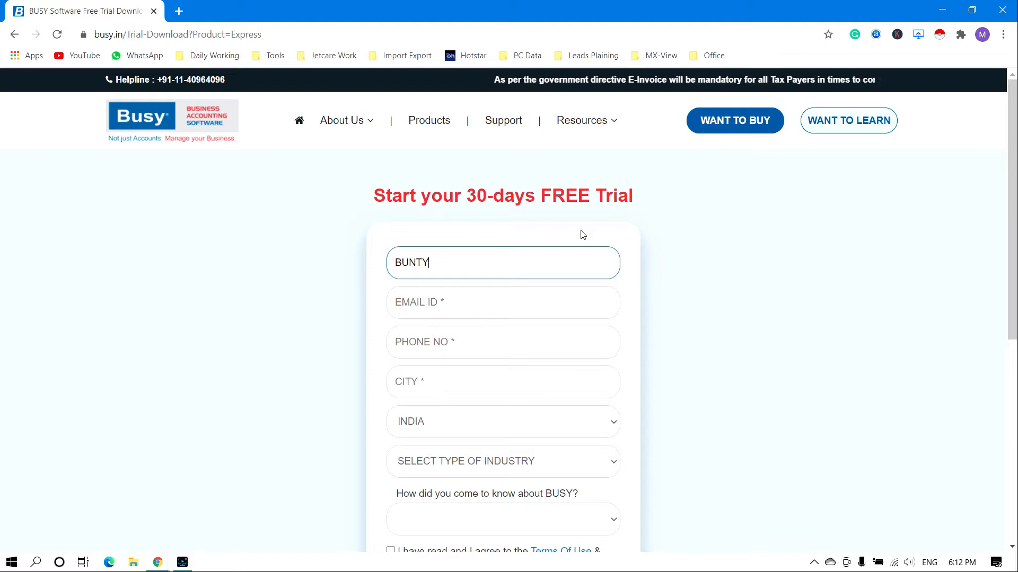
{"action": "left_click", "coordinate": [451, 338]}
{"action": "left_click", "coordinate": [448, 385]}
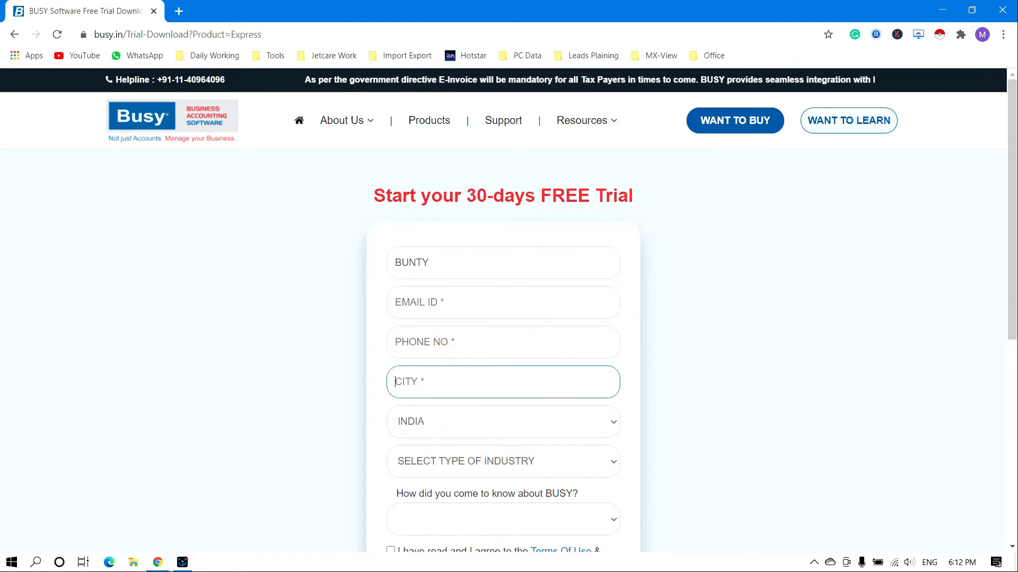
{"action": "key", "text": "Tab"}
{"action": "scroll", "coordinate": [530, 318], "scroll_direction": "down", "scroll_amount": 5}
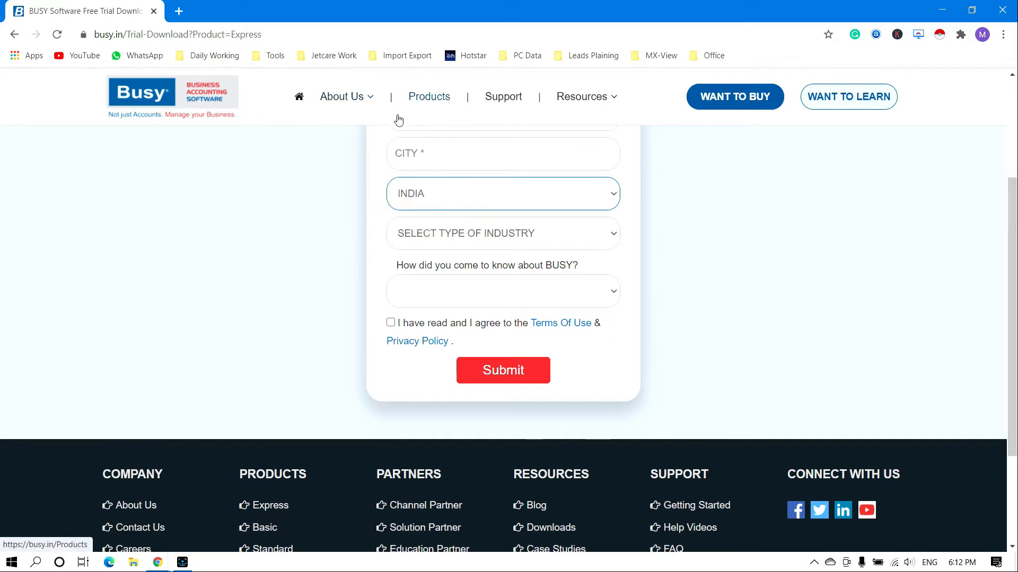
Go to the Google homepage in a new browser tab
{"action": "left_click", "coordinate": [179, 11]}
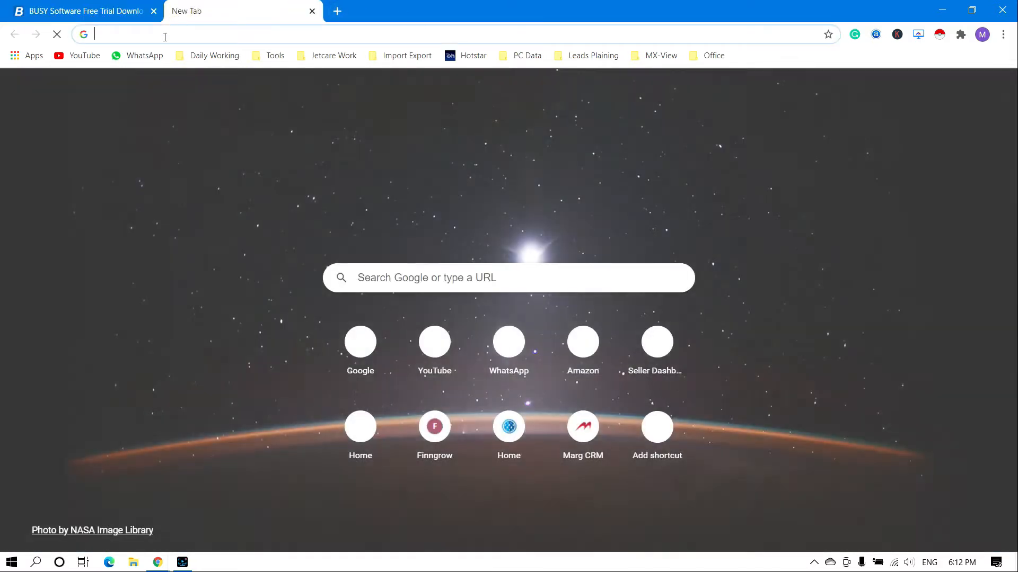
{"action": "type", "text": "goog"}
{"action": "key", "text": "Return"}
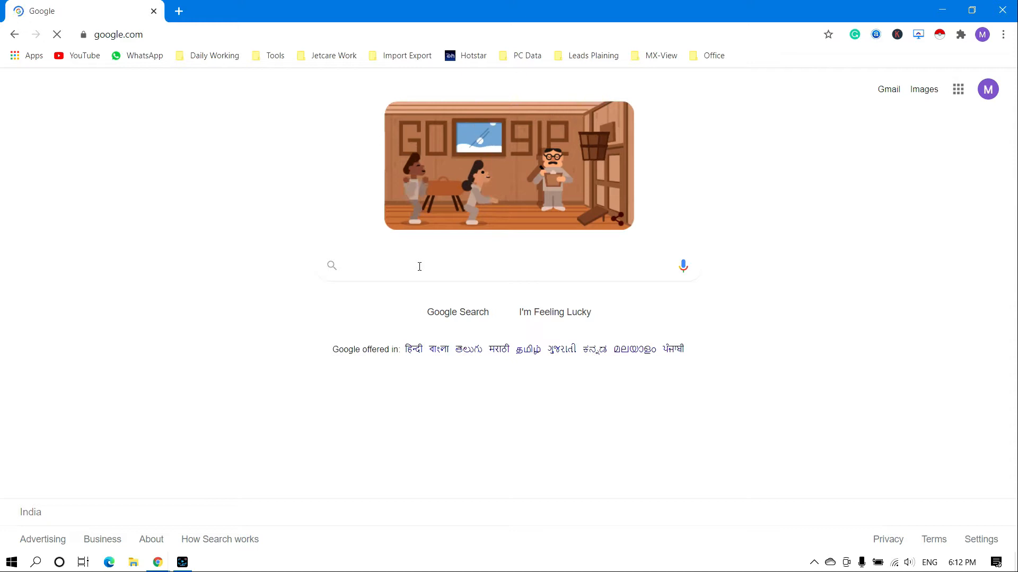
Search Google for 'busywin' and open the Download Section of BUSY result
{"action": "left_click", "coordinate": [398, 272]}
{"action": "left_click", "coordinate": [416, 259]}
{"action": "type", "text": "busywin"}
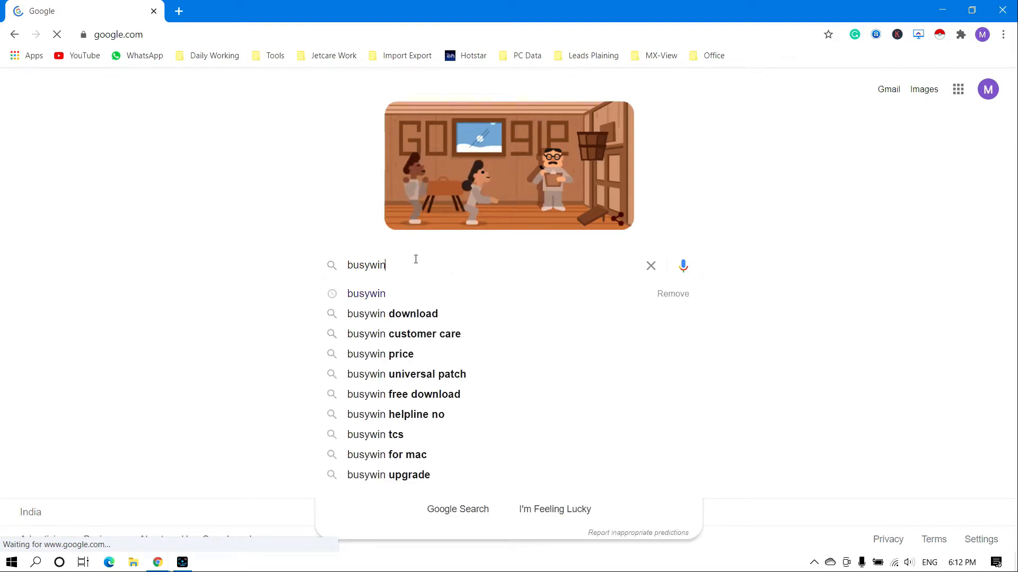
{"action": "key", "text": "Return"}
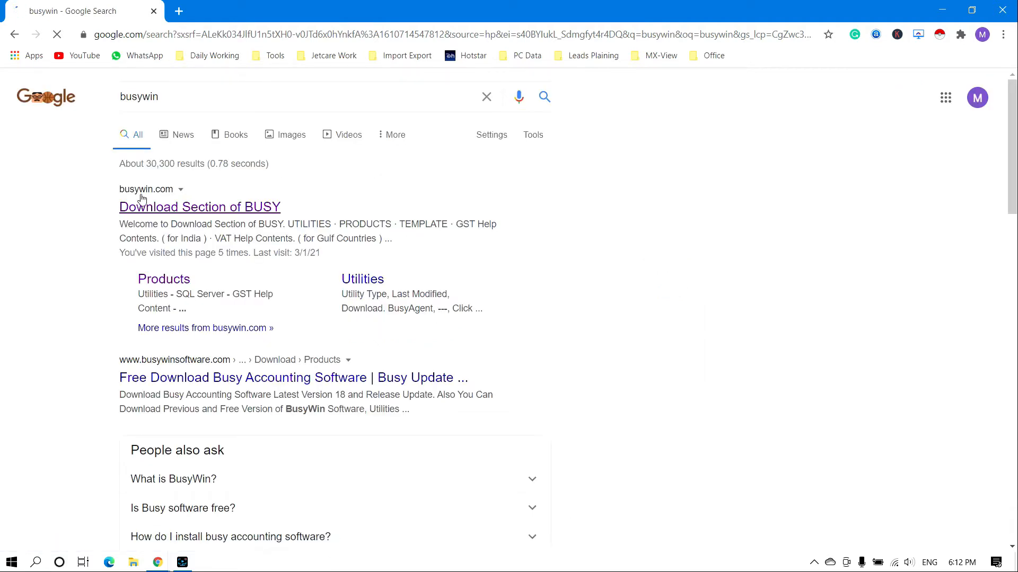
{"action": "left_click", "coordinate": [194, 208]}
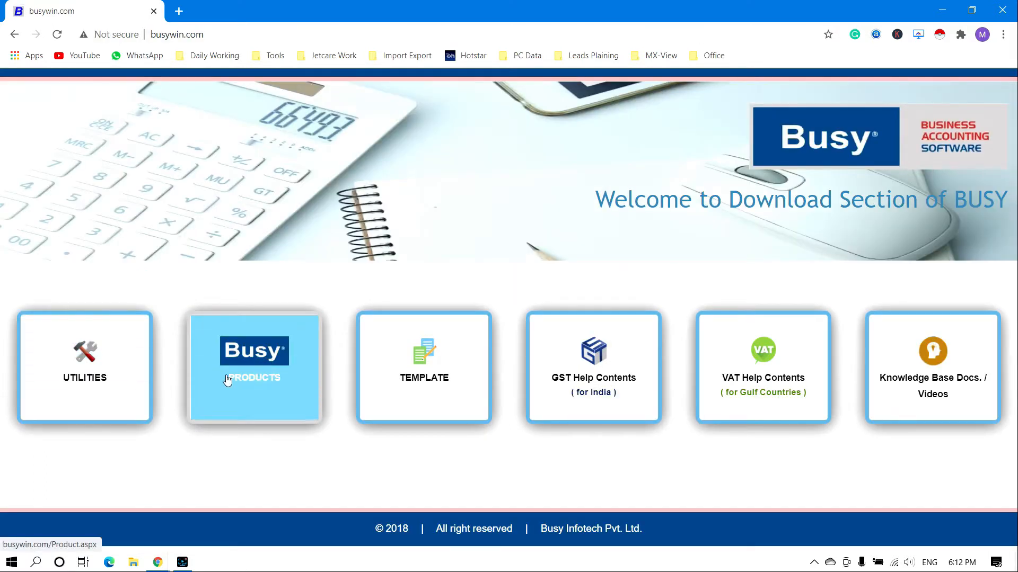
Download the BUSY 21 (Rel 1.1) setup from the PRODUCTS list on busywin.com
{"action": "left_click", "coordinate": [269, 369]}
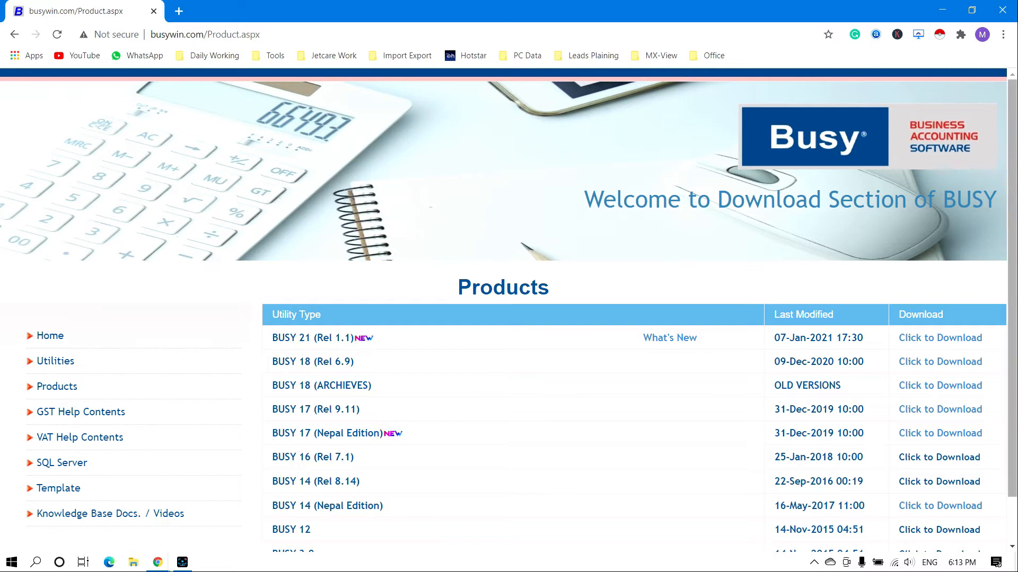
{"action": "scroll", "coordinate": [281, 358], "scroll_direction": "down", "scroll_amount": 1}
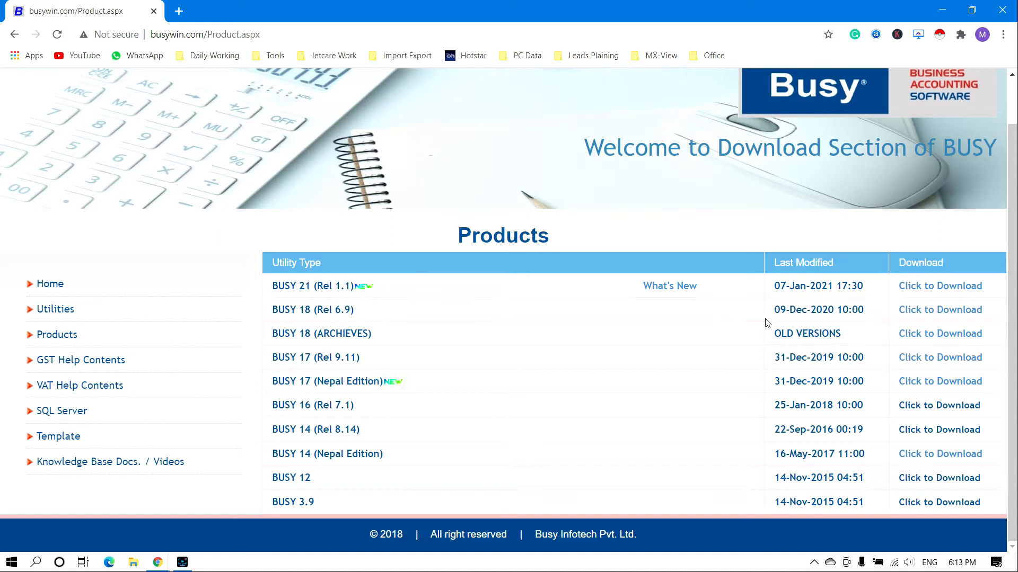
{"action": "left_click_drag", "start_coordinate": [774, 287], "coordinate": [827, 285]}
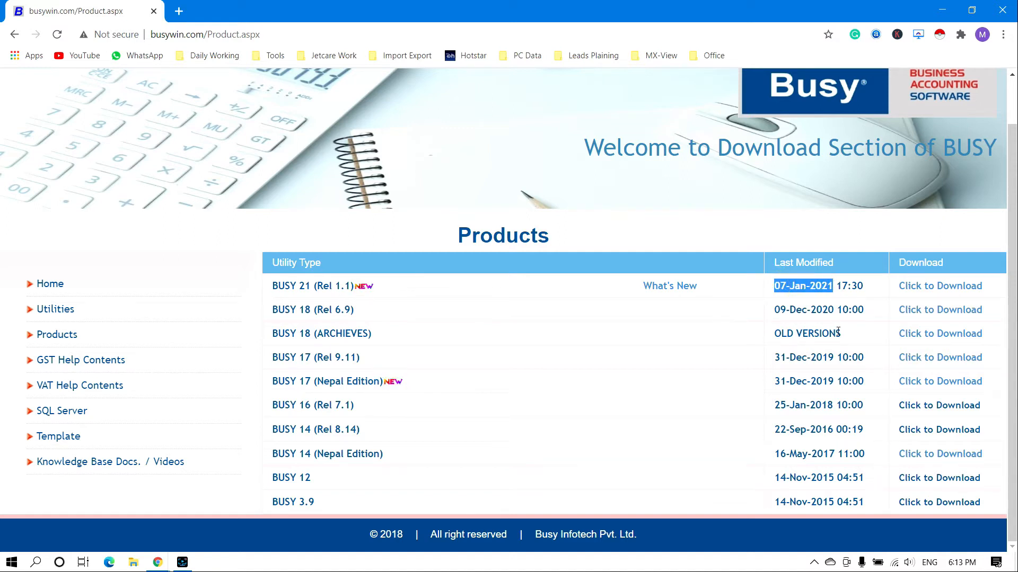
{"action": "left_click", "coordinate": [962, 291]}
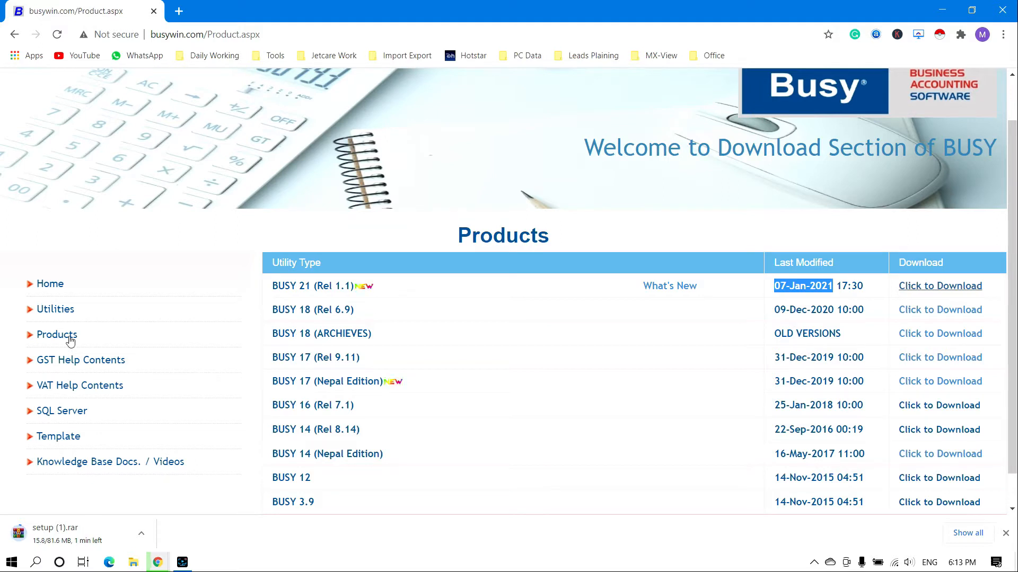
{"action": "left_click", "coordinate": [178, 11]}
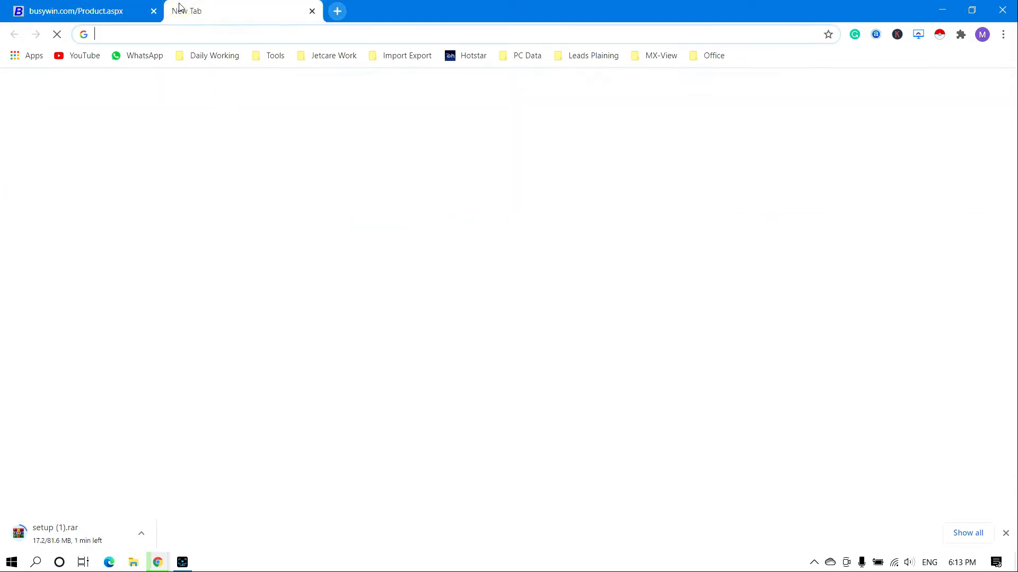
Search Google for 'winrar download' and open the official win-rar.com site
{"action": "type", "text": "go"}
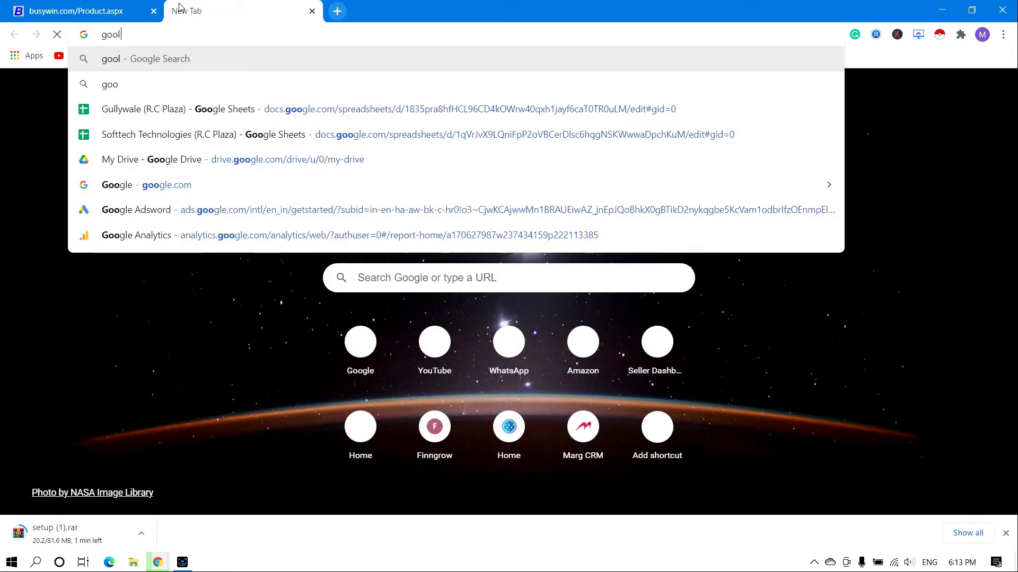
{"action": "type", "text": "ogle"}
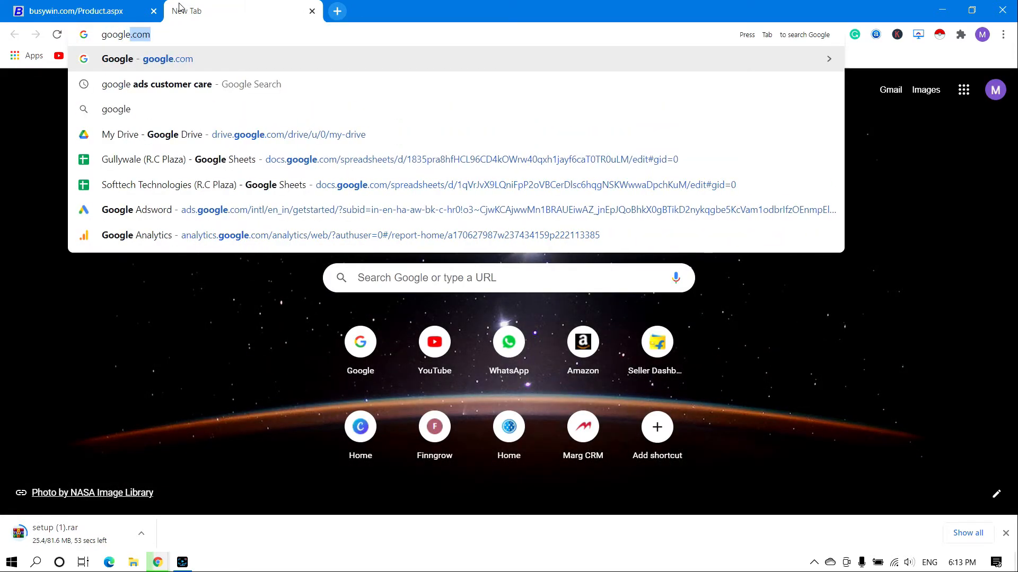
{"action": "key", "text": "Return"}
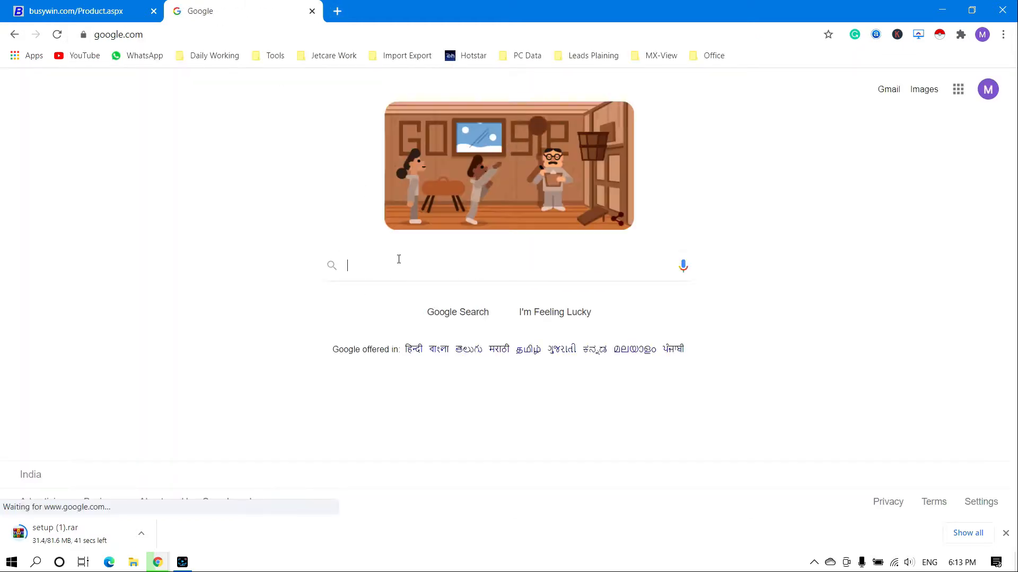
{"action": "left_click", "coordinate": [399, 260]}
{"action": "type", "text": "win"}
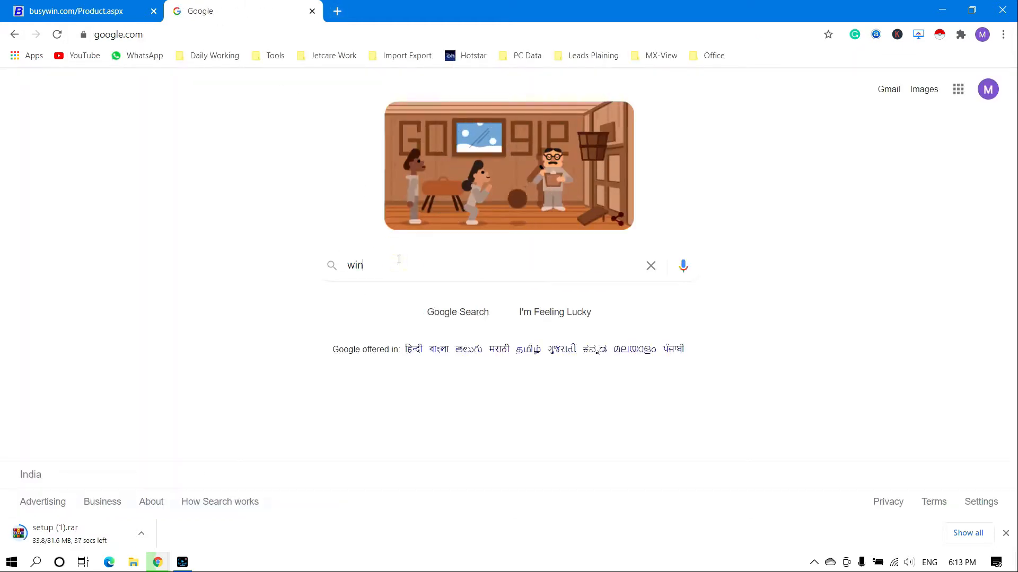
{"action": "type", "text": "r"}
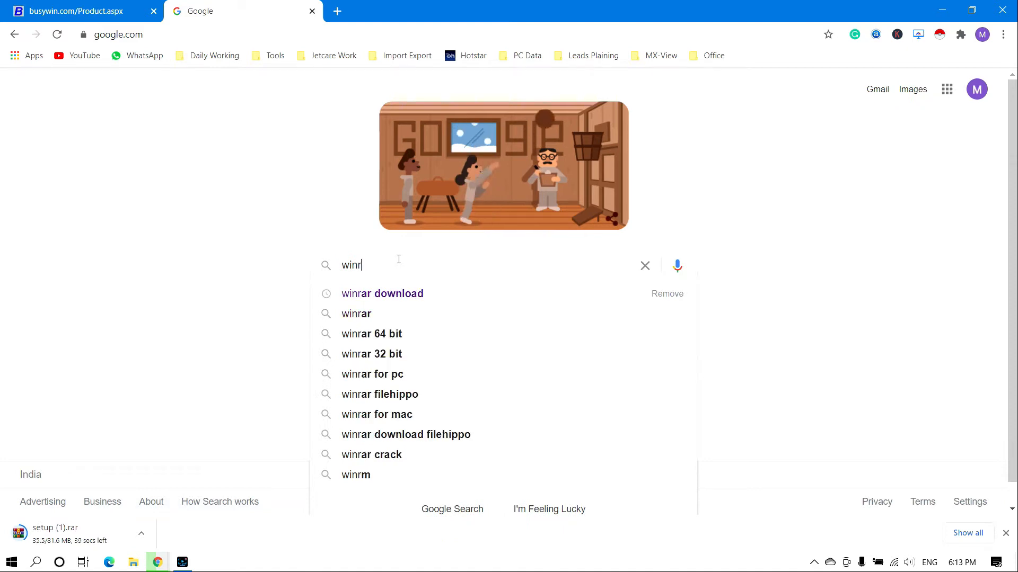
{"action": "key", "text": "Down"}
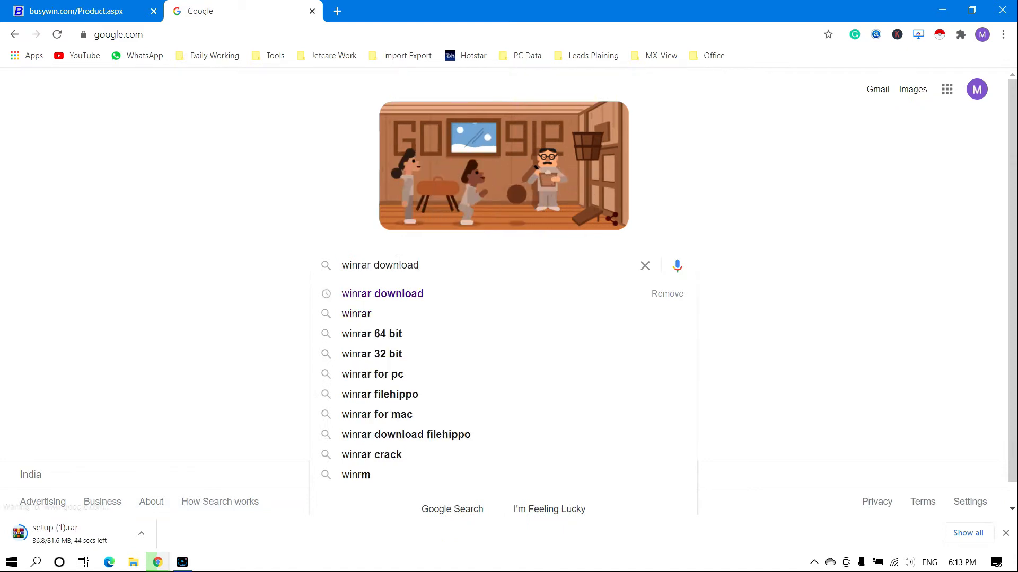
{"action": "key", "text": "Return"}
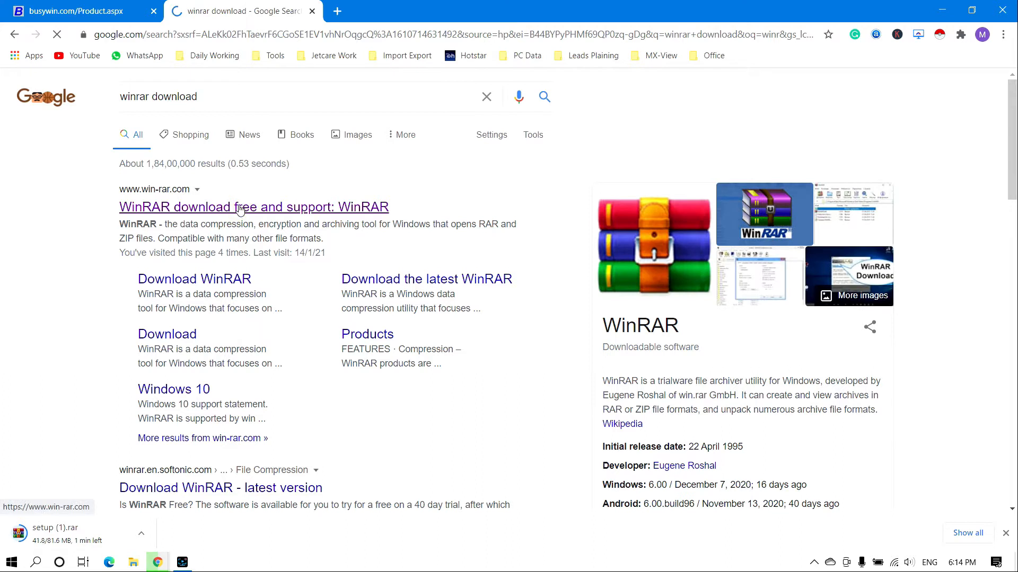
{"action": "left_click", "coordinate": [239, 208]}
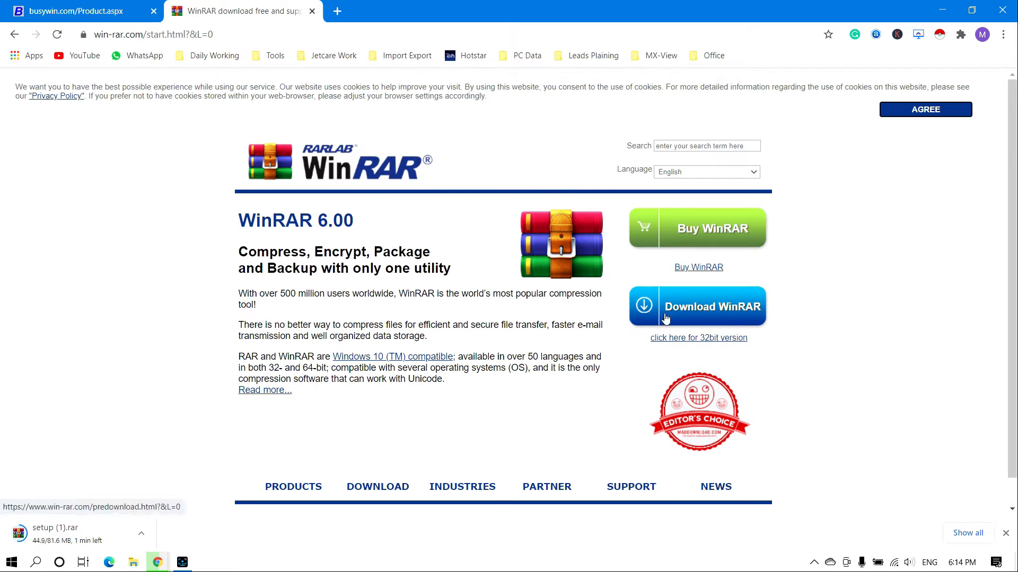
Start downloading the 64-bit WinRAR installer from the WinRAR download page
{"action": "left_click", "coordinate": [688, 316]}
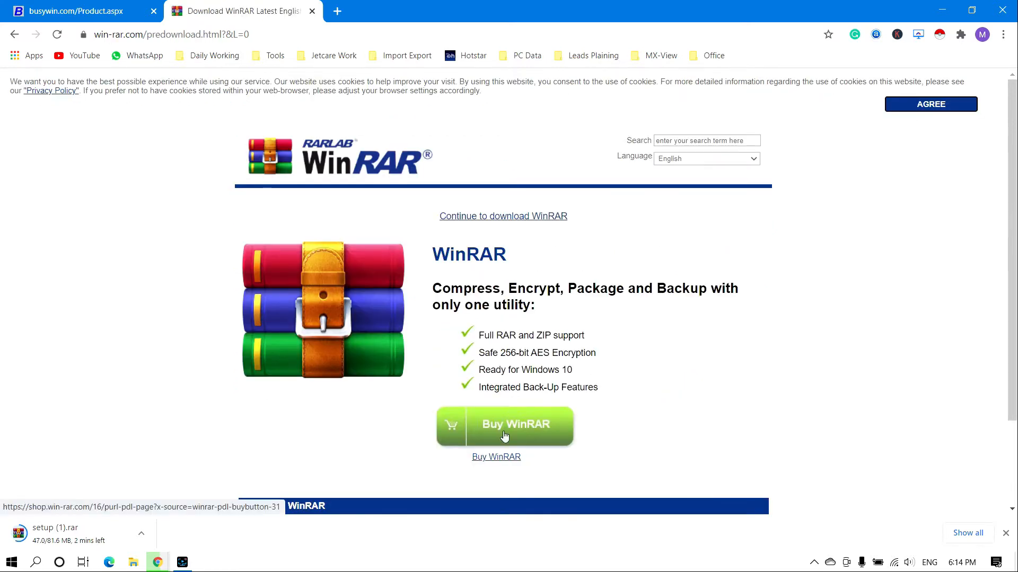
{"action": "key", "text": "ctrl+a"}
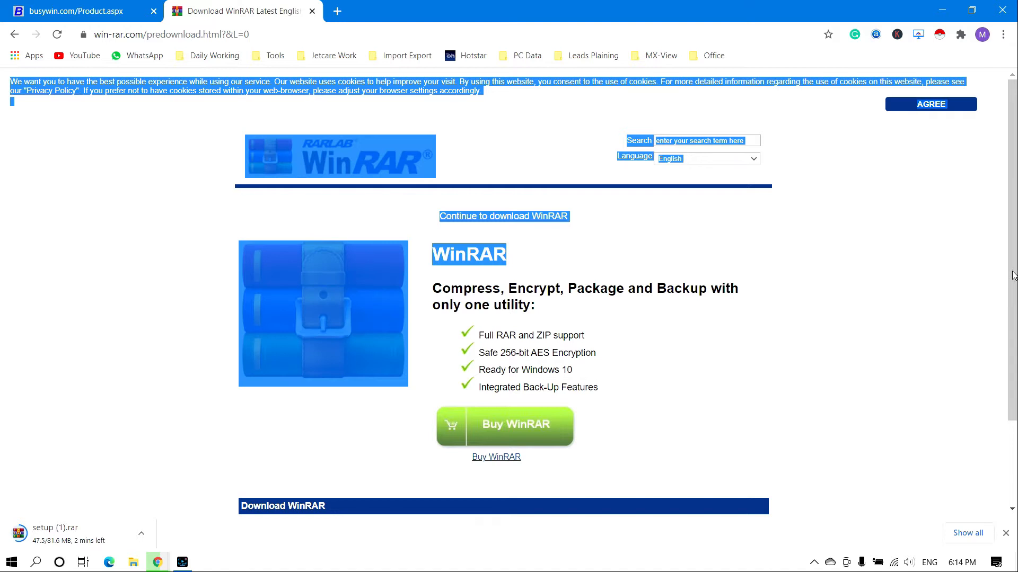
{"action": "scroll", "coordinate": [1000, 260], "scroll_direction": "down", "scroll_amount": 3}
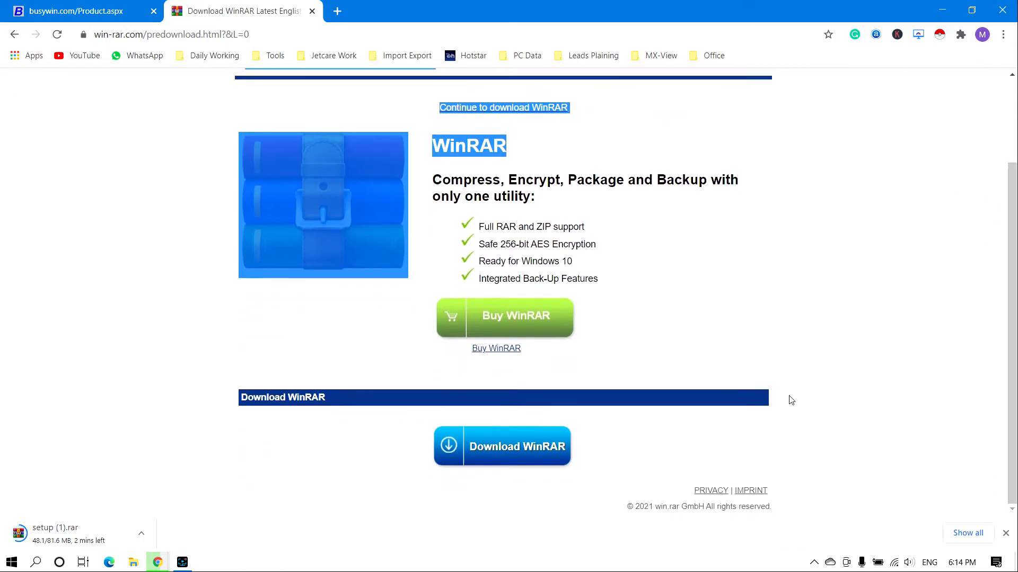
{"action": "left_click", "coordinate": [527, 447]}
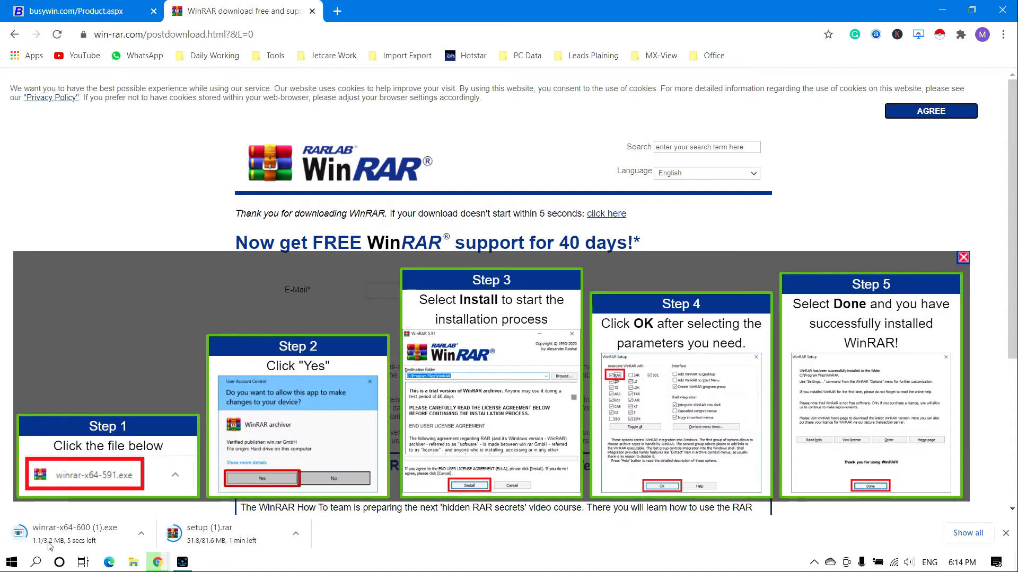
Cancel the WinRAR installer download and show setup (1).rar in the Downloads folder
{"action": "left_click", "coordinate": [141, 535]}
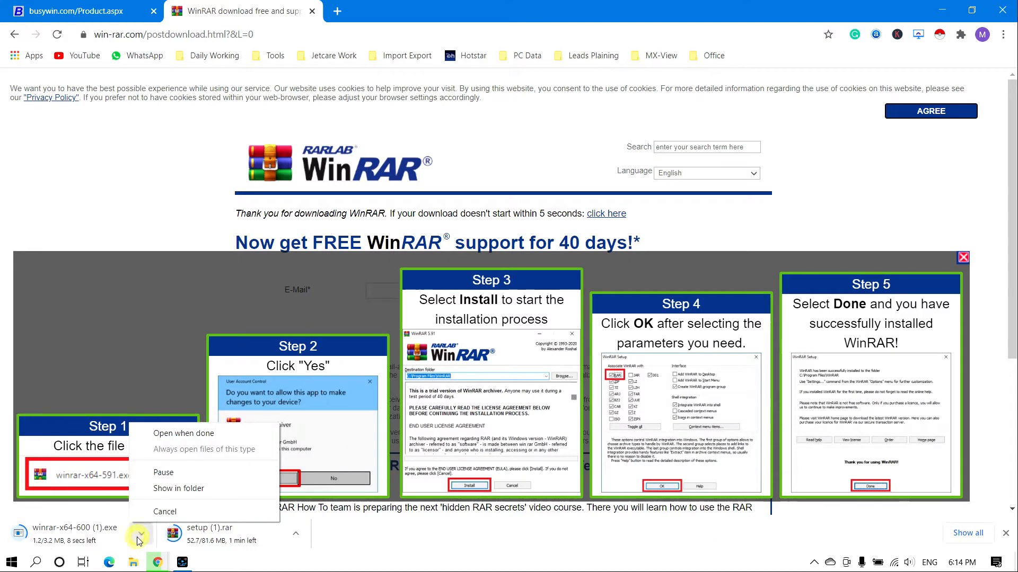
{"action": "left_click", "coordinate": [155, 512]}
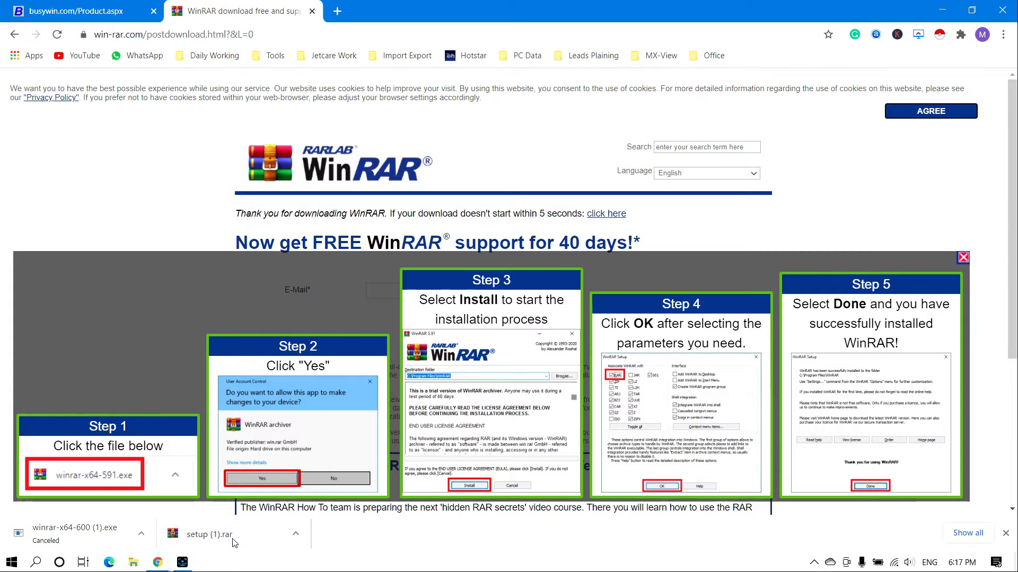
{"action": "left_click", "coordinate": [297, 534]}
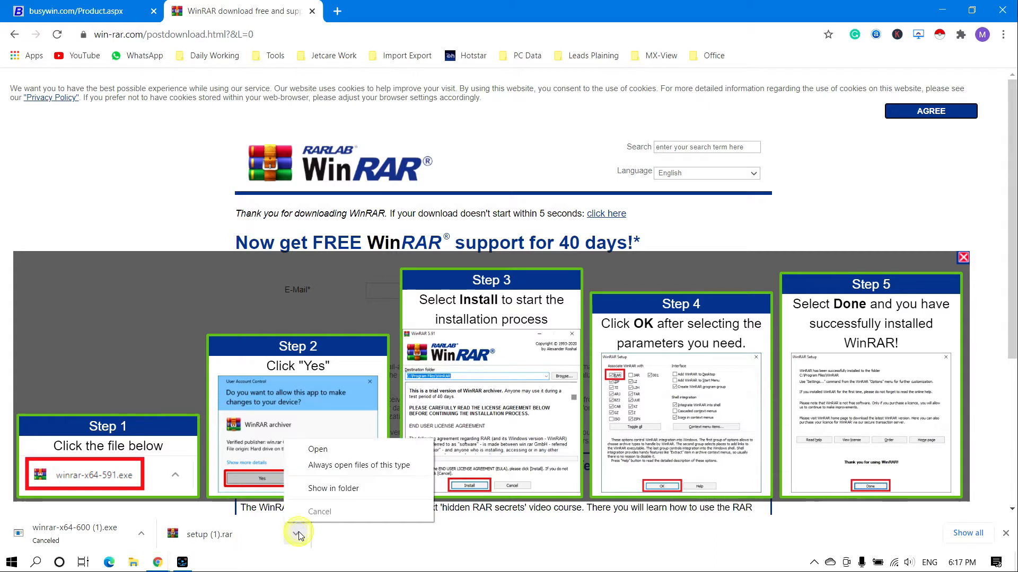
{"action": "left_click", "coordinate": [329, 490]}
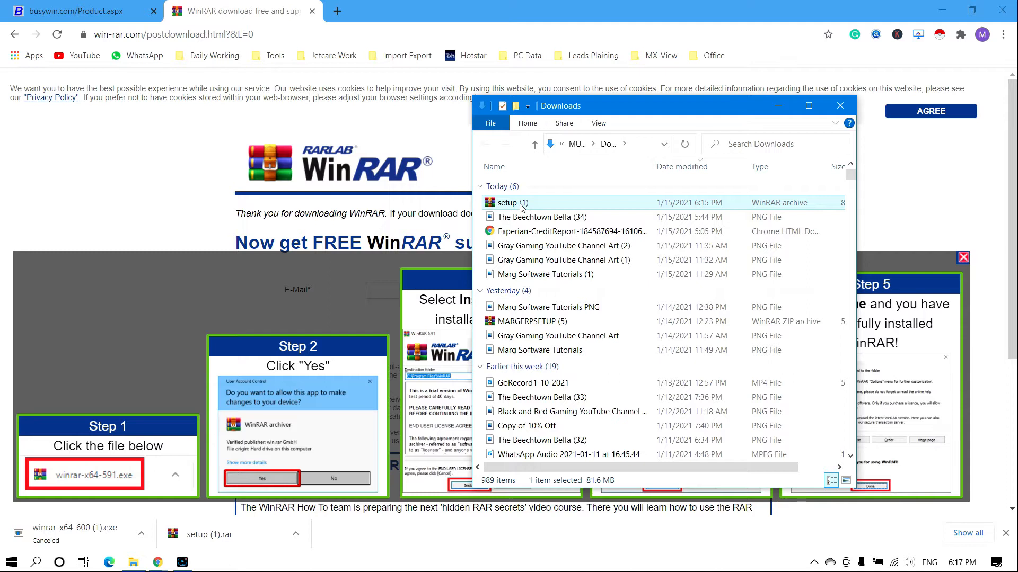
Open the setup (1) archive in WinRAR and run the setup.exe inside it
{"action": "left_click", "coordinate": [811, 106]}
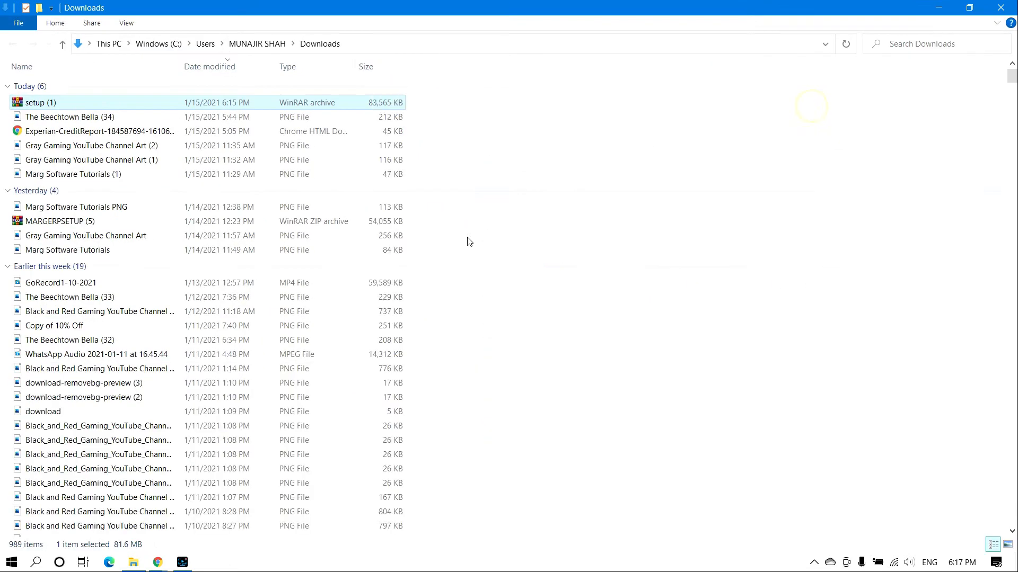
{"action": "double_click", "coordinate": [48, 102]}
{"action": "right_click", "coordinate": [49, 102]}
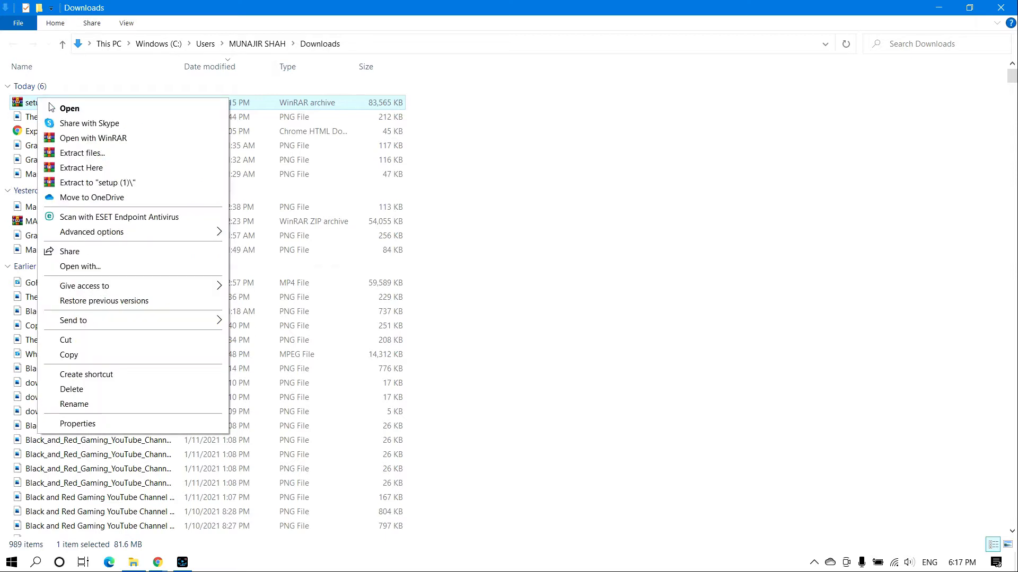
{"action": "left_click", "coordinate": [80, 108]}
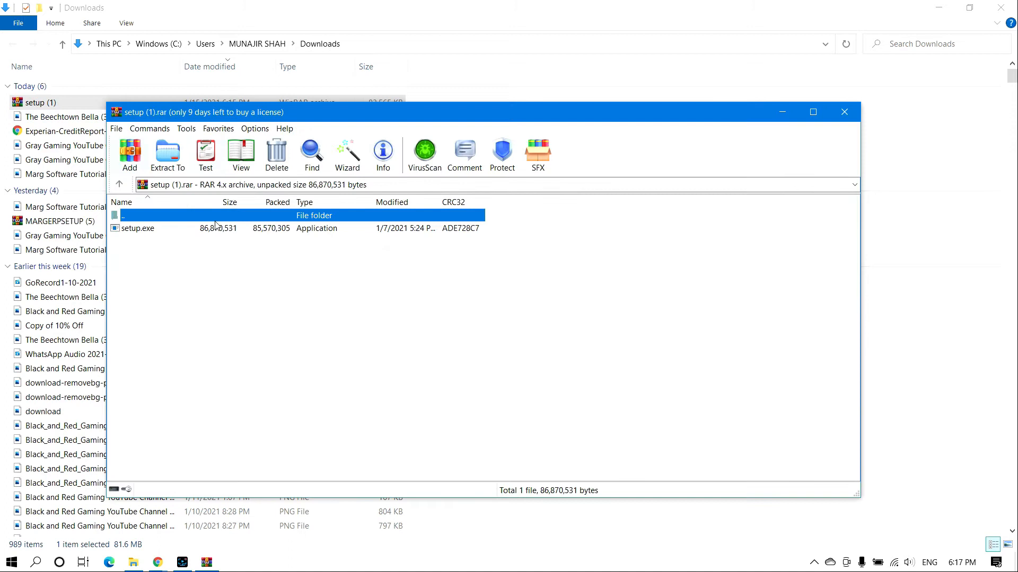
{"action": "left_click", "coordinate": [143, 232]}
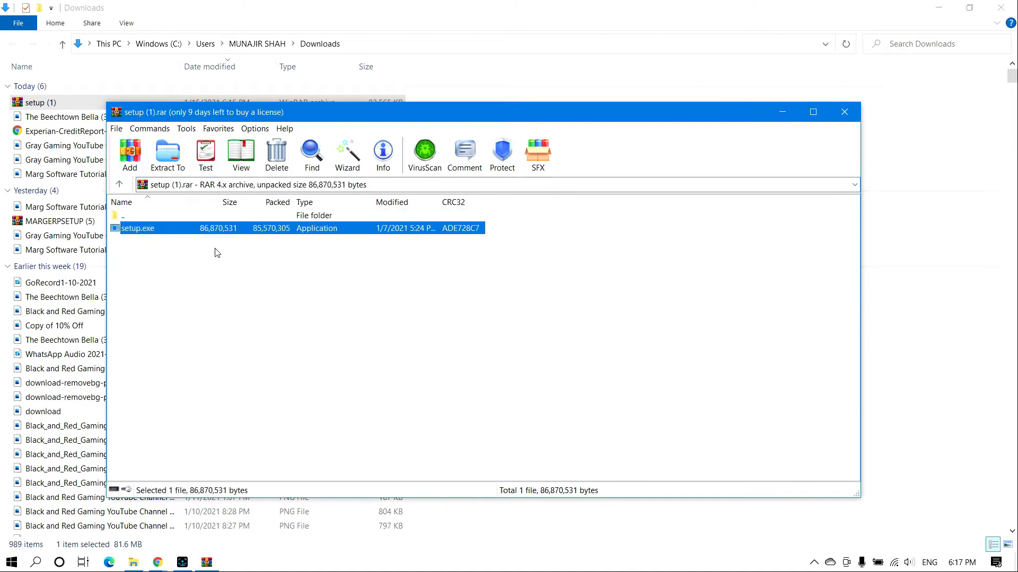
{"action": "key", "text": "Return"}
Minimize the other windows and accept the BUSY 21 license agreement in the wizard
{"action": "left_click", "coordinate": [944, 8]}
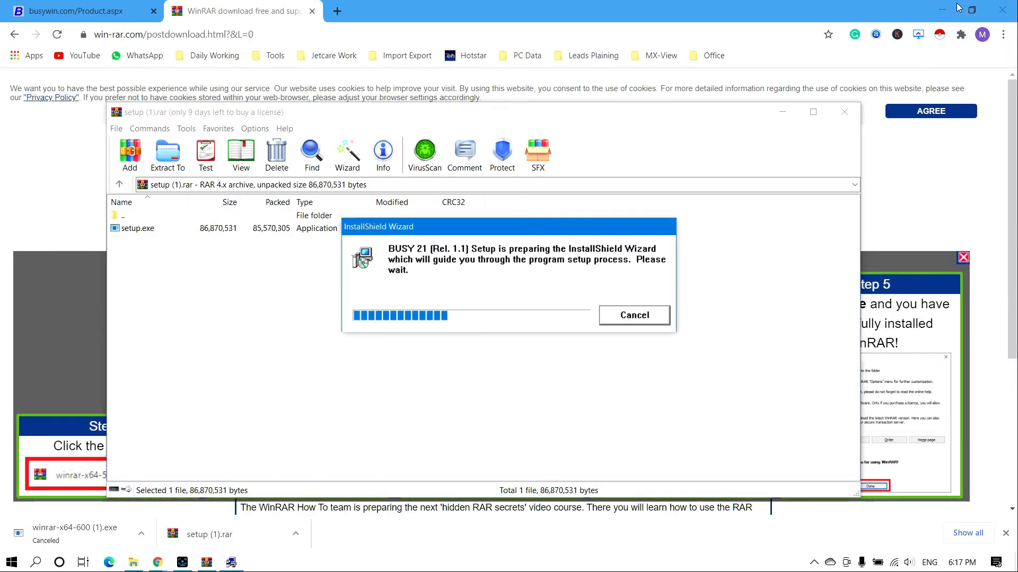
{"action": "left_click", "coordinate": [942, 10]}
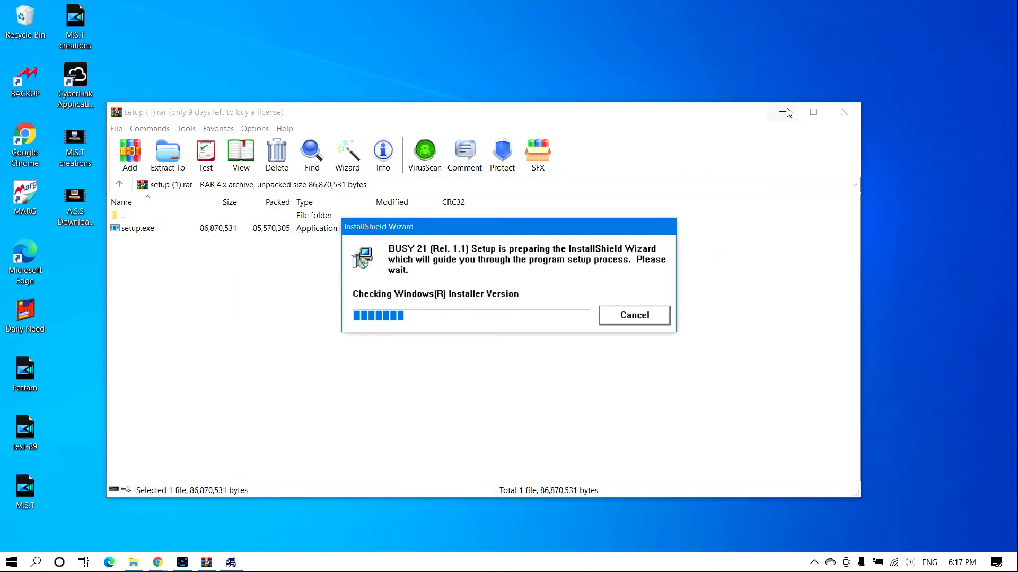
{"action": "left_click", "coordinate": [783, 111]}
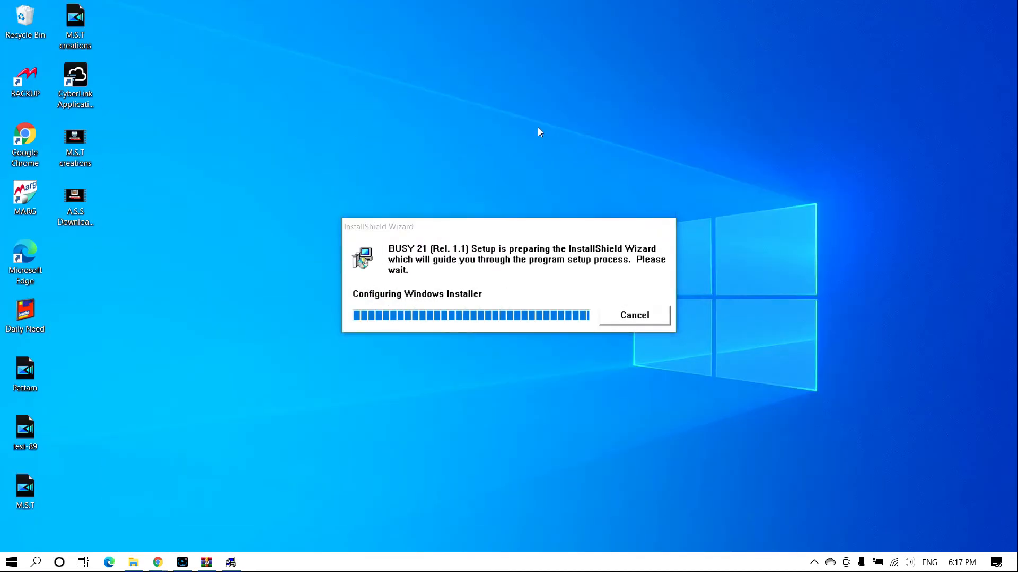
{"action": "right_click", "coordinate": [400, 73]}
{"action": "left_click", "coordinate": [461, 111]}
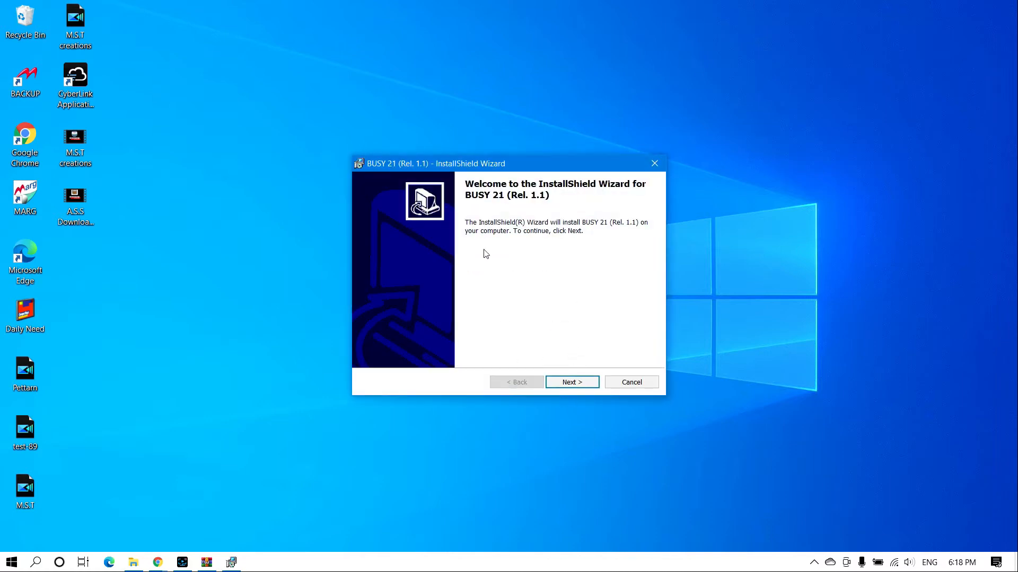
{"action": "left_click", "coordinate": [577, 384]}
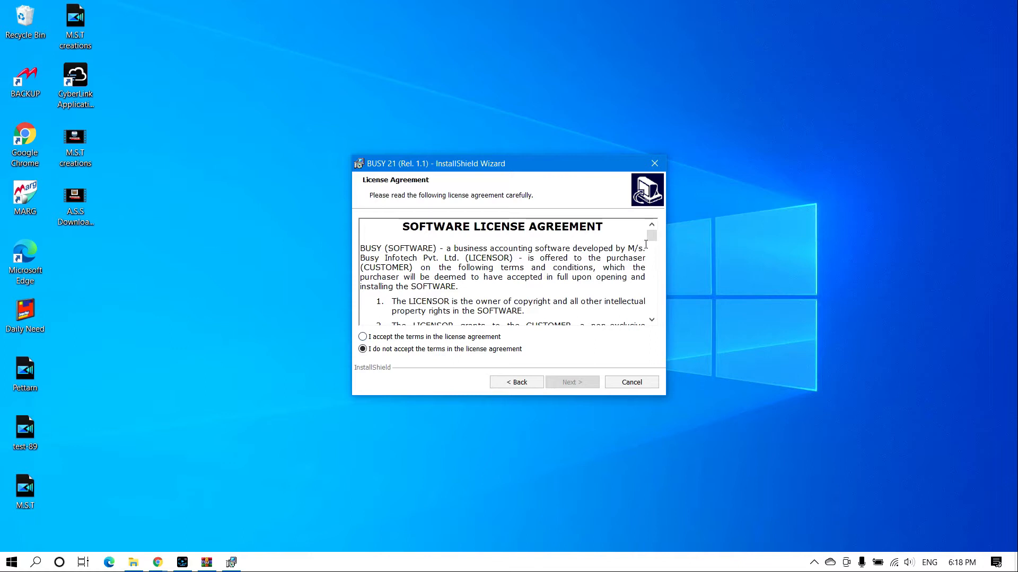
{"action": "left_click_drag", "start_coordinate": [651, 235], "coordinate": [655, 316]}
{"action": "left_click", "coordinate": [372, 339]}
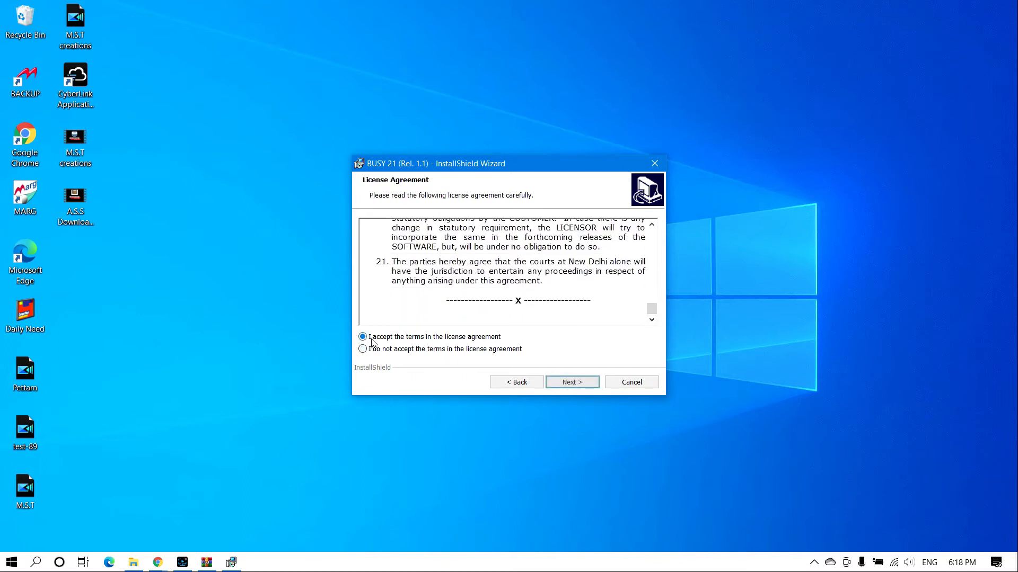
{"action": "left_click", "coordinate": [584, 385]}
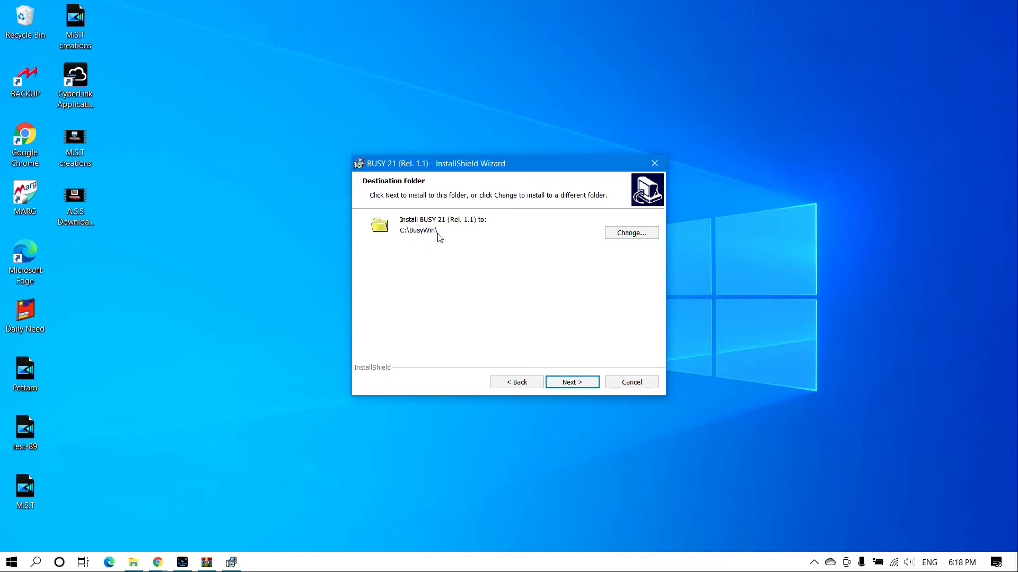
Change the installation folder to C:\BusyWin2021\ and continue to the ready-to-install step
{"action": "left_click", "coordinate": [642, 233]}
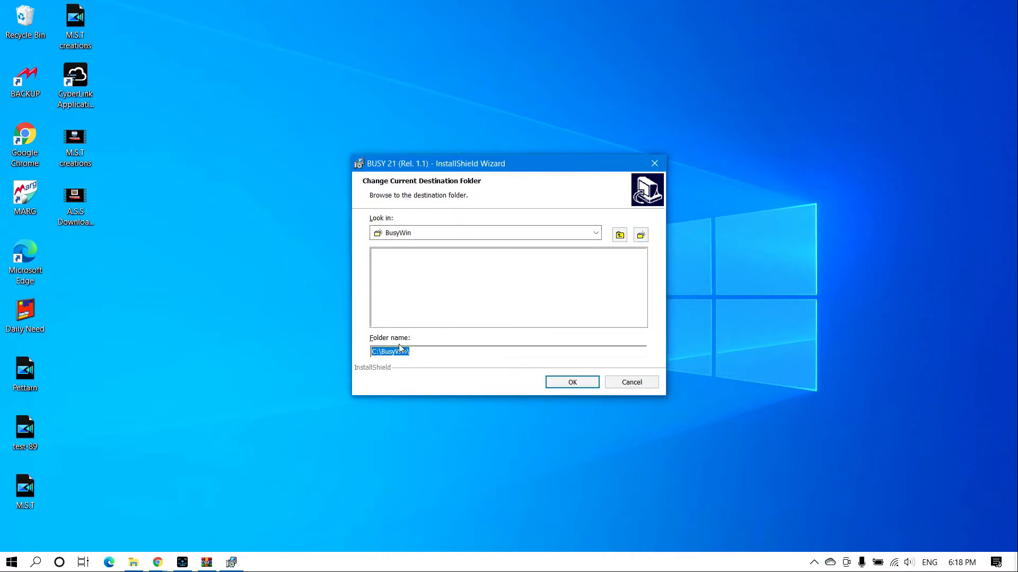
{"action": "left_click", "coordinate": [376, 352]}
{"action": "type", "text": "2021"}
{"action": "left_click", "coordinate": [581, 384]}
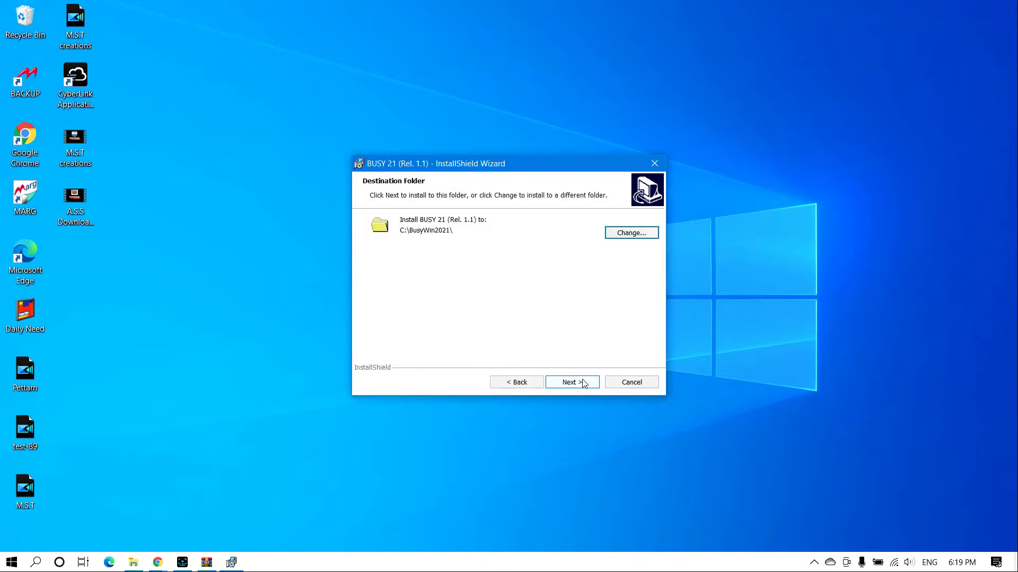
{"action": "left_click", "coordinate": [584, 383]}
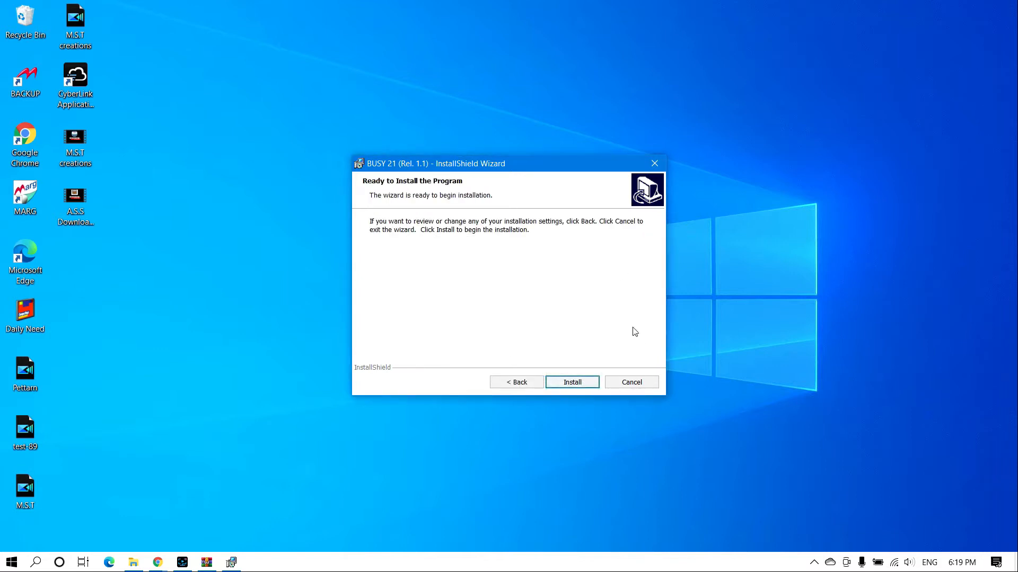
Install BUSY 21 (Rel. 1.1) and close the wizard once installation completes
{"action": "left_click", "coordinate": [583, 382]}
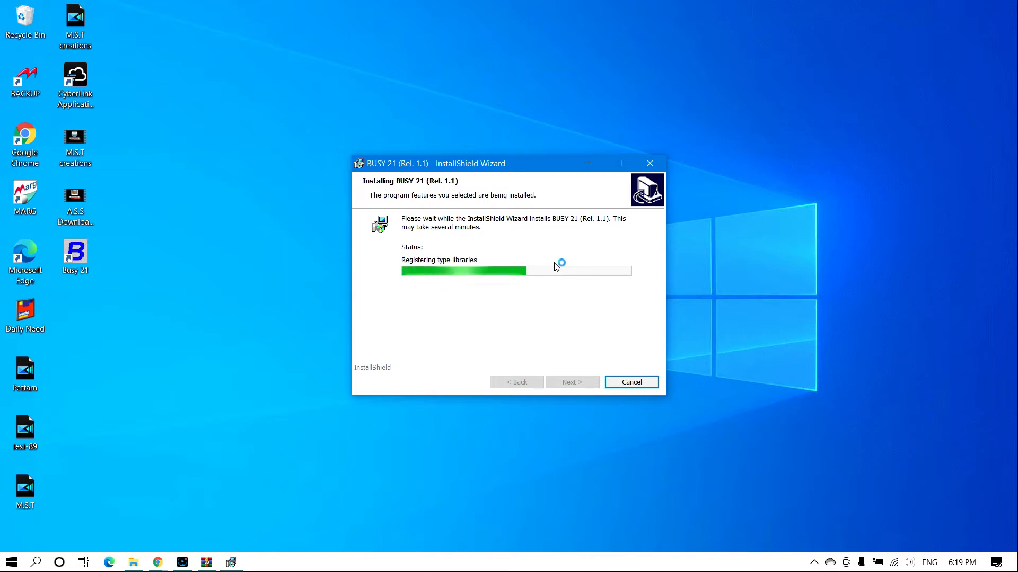
{"action": "left_click_drag", "start_coordinate": [64, 290], "coordinate": [93, 272]}
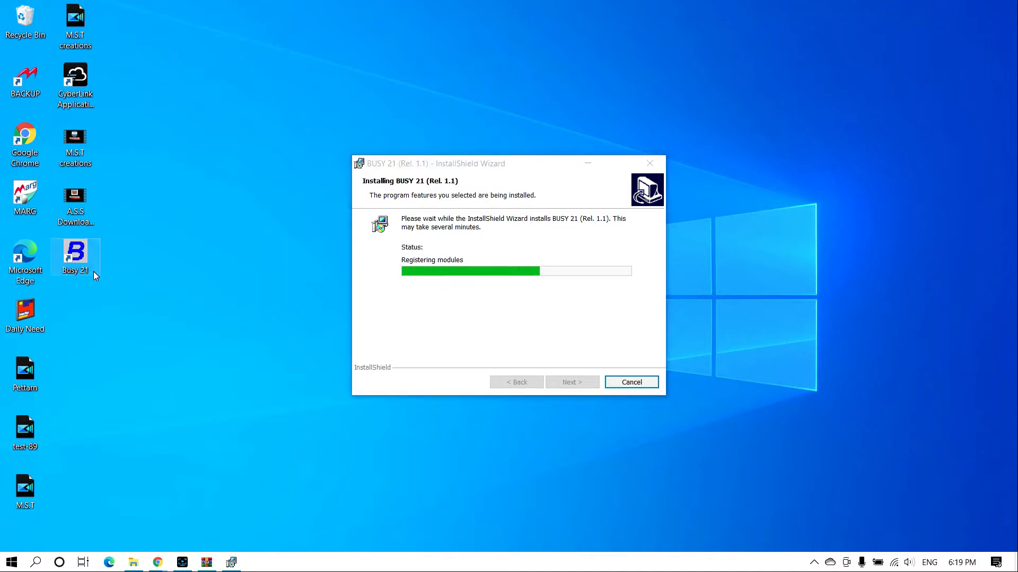
{"action": "right_click", "coordinate": [235, 73]}
{"action": "left_click", "coordinate": [274, 110]}
{"action": "right_click", "coordinate": [270, 100]}
{"action": "left_click", "coordinate": [302, 142]}
{"action": "left_click_drag", "start_coordinate": [181, 277], "coordinate": [56, 257]}
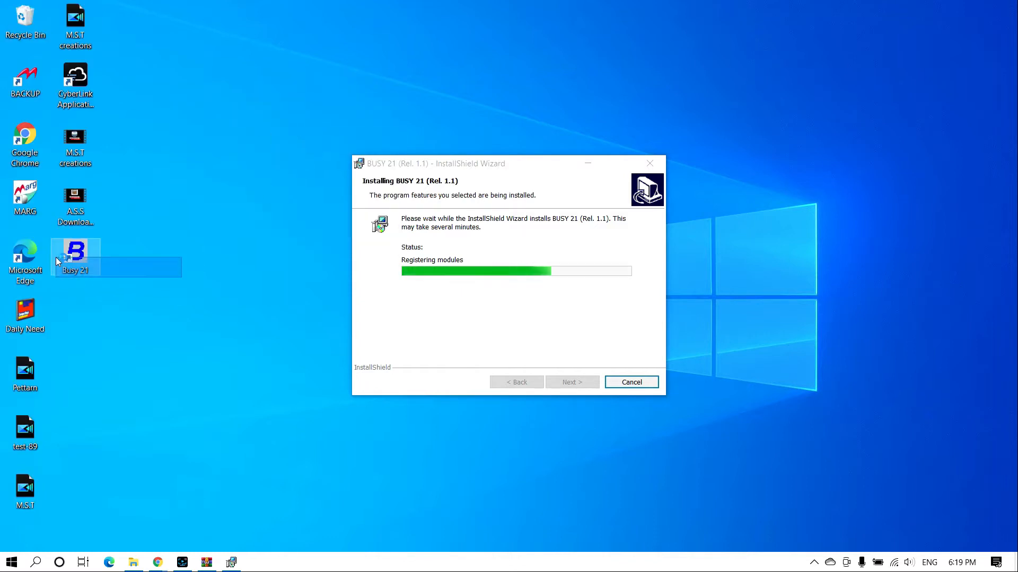
{"action": "right_click", "coordinate": [251, 123]}
{"action": "left_click", "coordinate": [285, 166]}
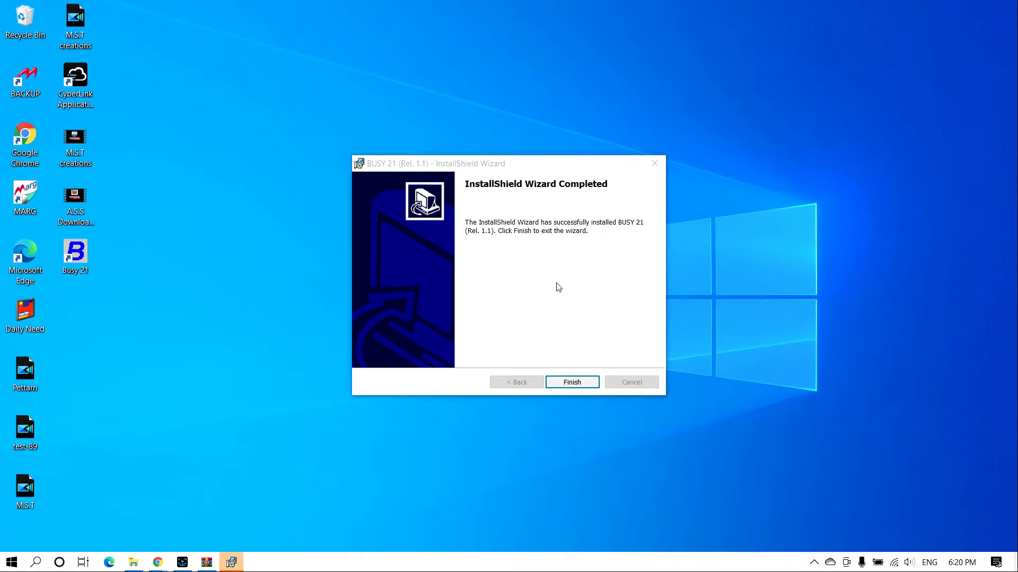
{"action": "left_click", "coordinate": [576, 387]}
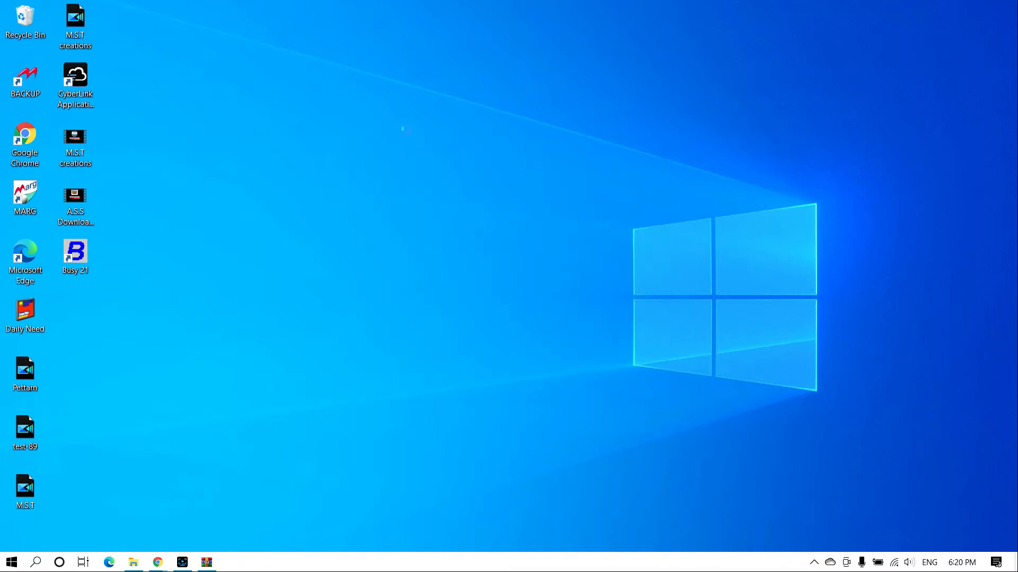
Launch BUSY 21 from its new Busy 21 desktop shortcut
{"action": "left_click_drag", "start_coordinate": [175, 231], "coordinate": [59, 306]}
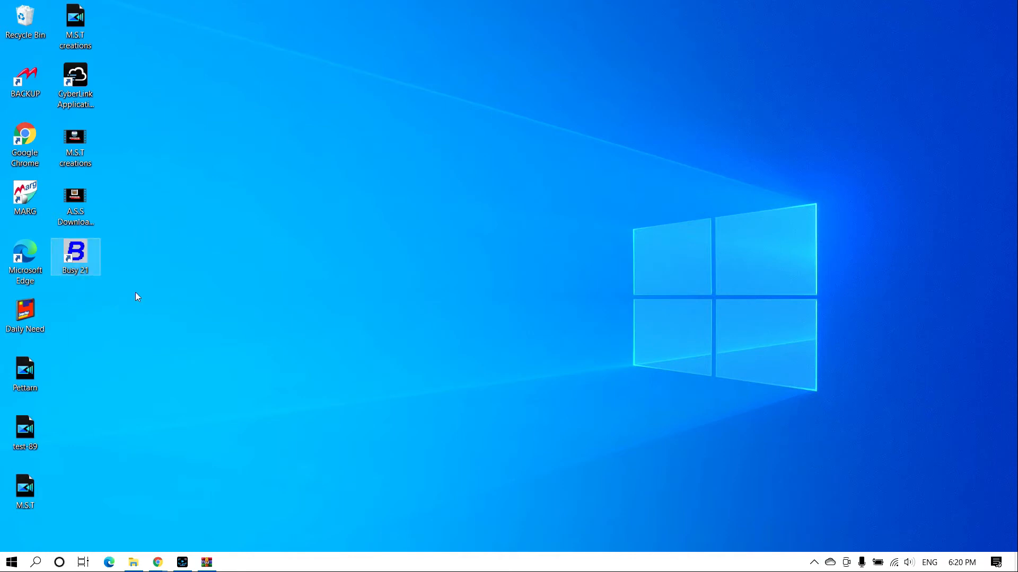
{"action": "left_click", "coordinate": [174, 333]}
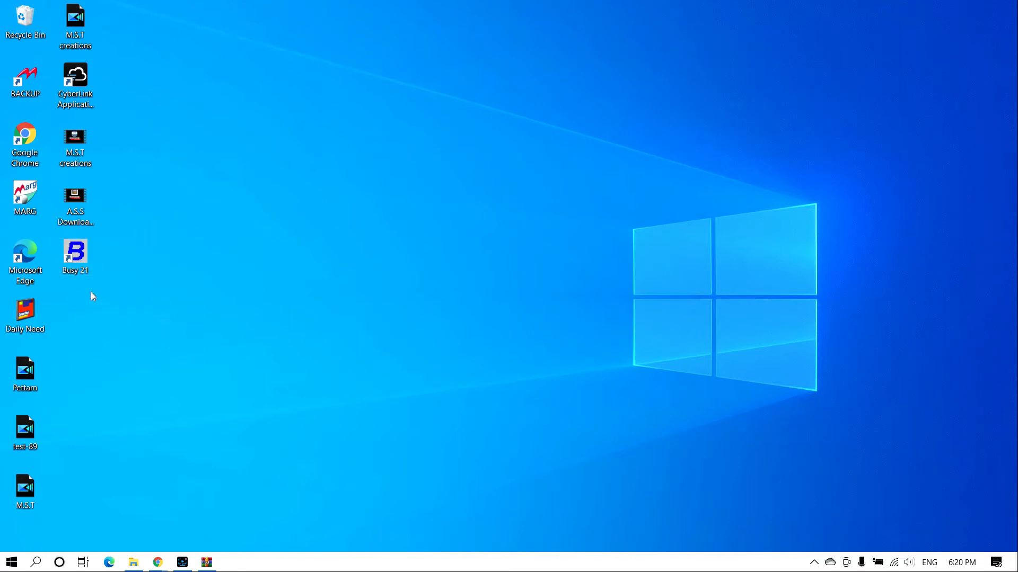
{"action": "left_click_drag", "start_coordinate": [169, 262], "coordinate": [26, 295]}
{"action": "left_click", "coordinate": [163, 301]}
{"action": "left_click", "coordinate": [118, 293]}
{"action": "left_click", "coordinate": [69, 267]}
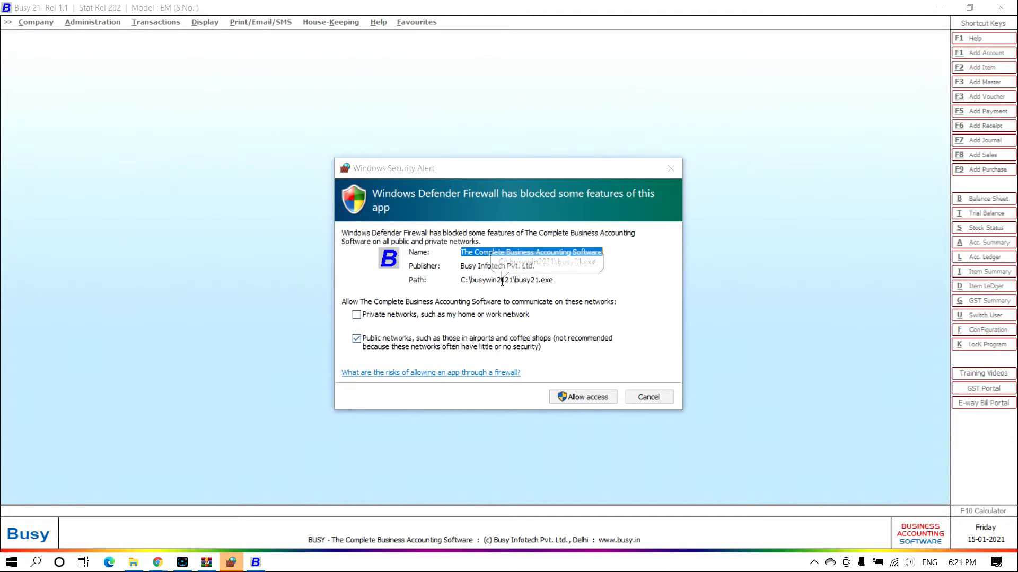
Allow BUSY 21 through Windows Defender Firewall and dismiss the demo-mode security notice
{"action": "left_click", "coordinate": [573, 398]}
{"action": "left_click", "coordinate": [575, 398]}
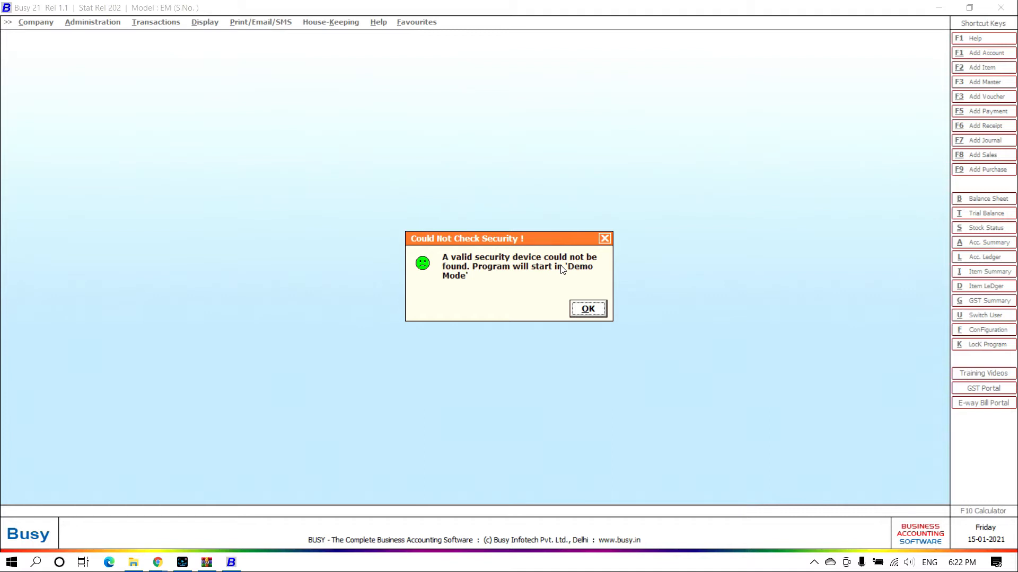
{"action": "left_click_drag", "start_coordinate": [495, 241], "coordinate": [479, 176]}
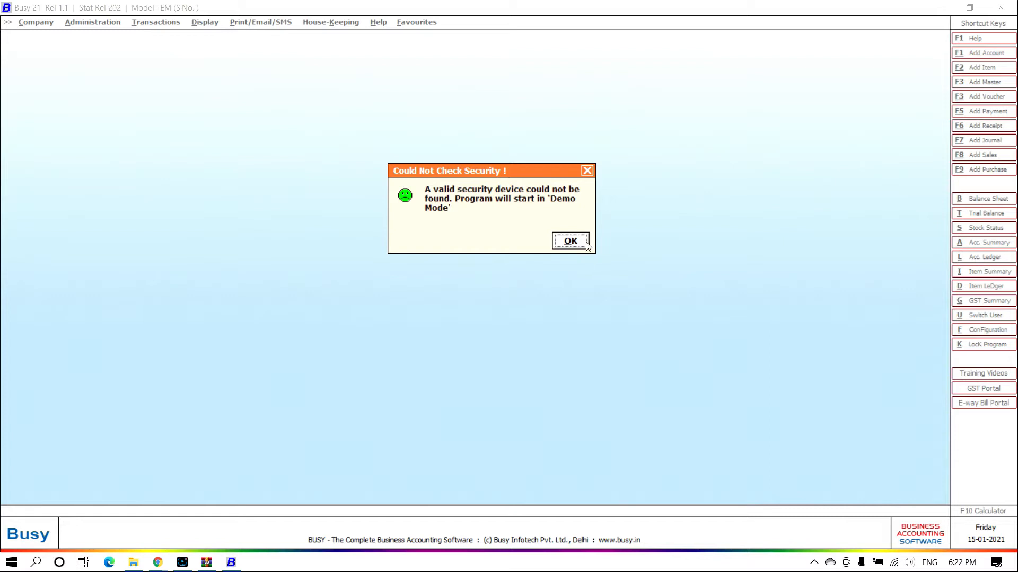
{"action": "left_click", "coordinate": [586, 172]}
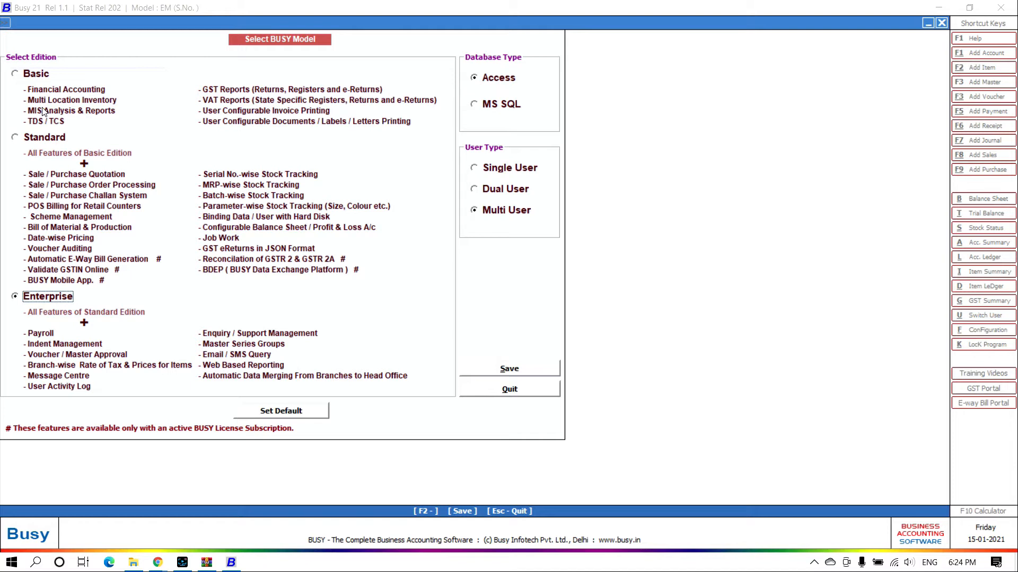
Pick Basic, restore defaults, and save the Enterprise, Access, multi-user model configuration
{"action": "left_click", "coordinate": [45, 77]}
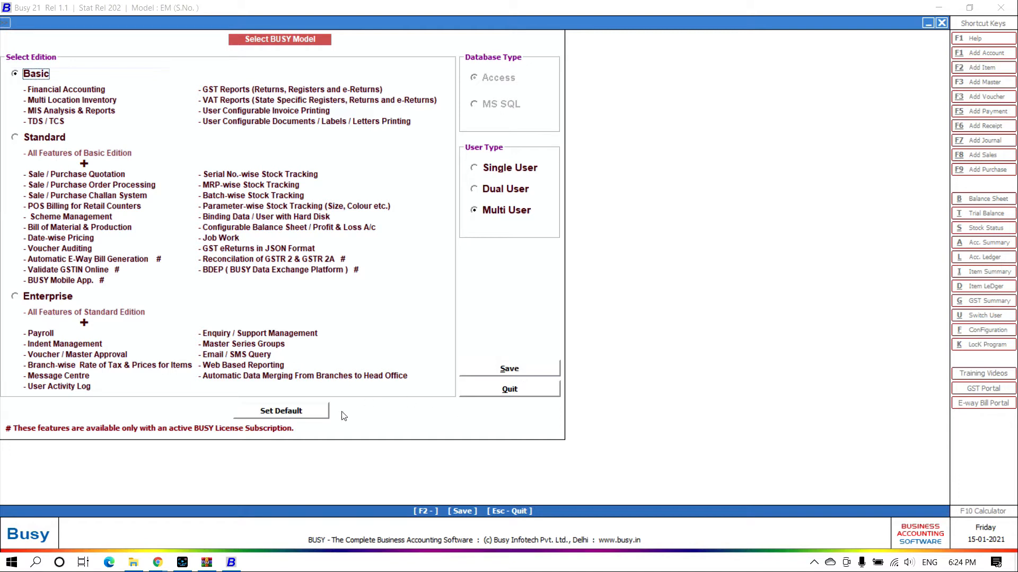
{"action": "left_click", "coordinate": [317, 412]}
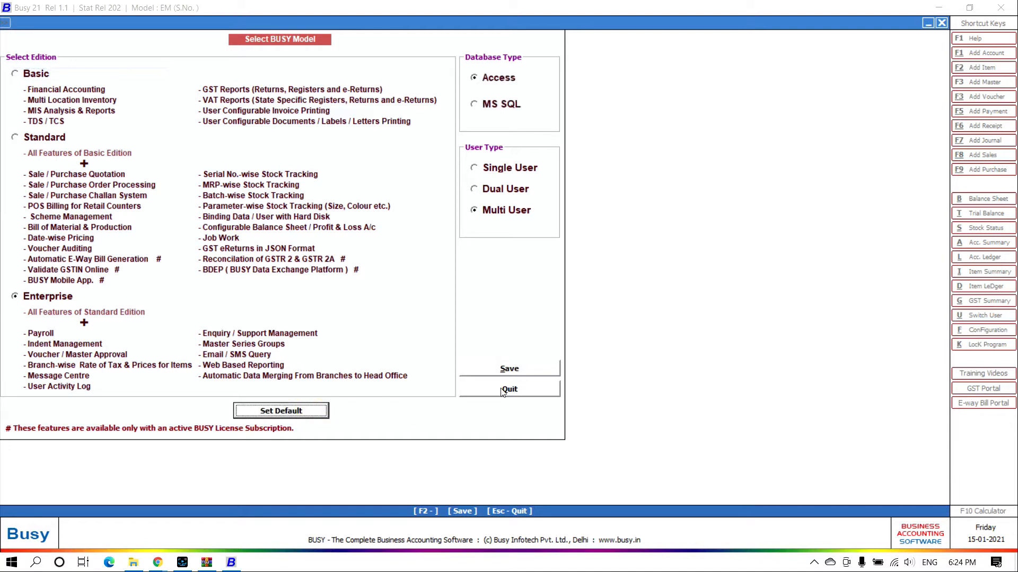
{"action": "left_click", "coordinate": [512, 370]}
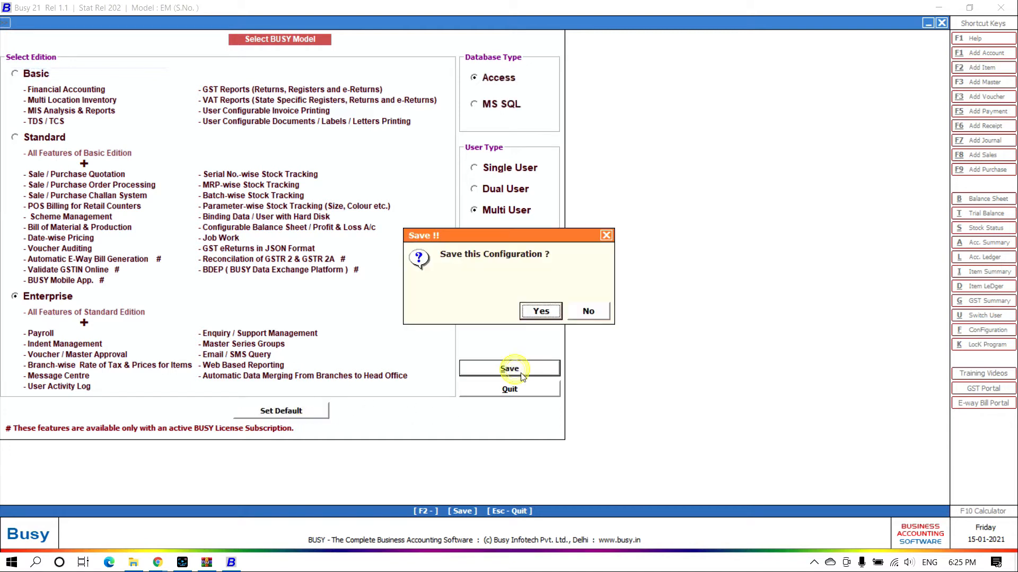
{"action": "left_click", "coordinate": [541, 313]}
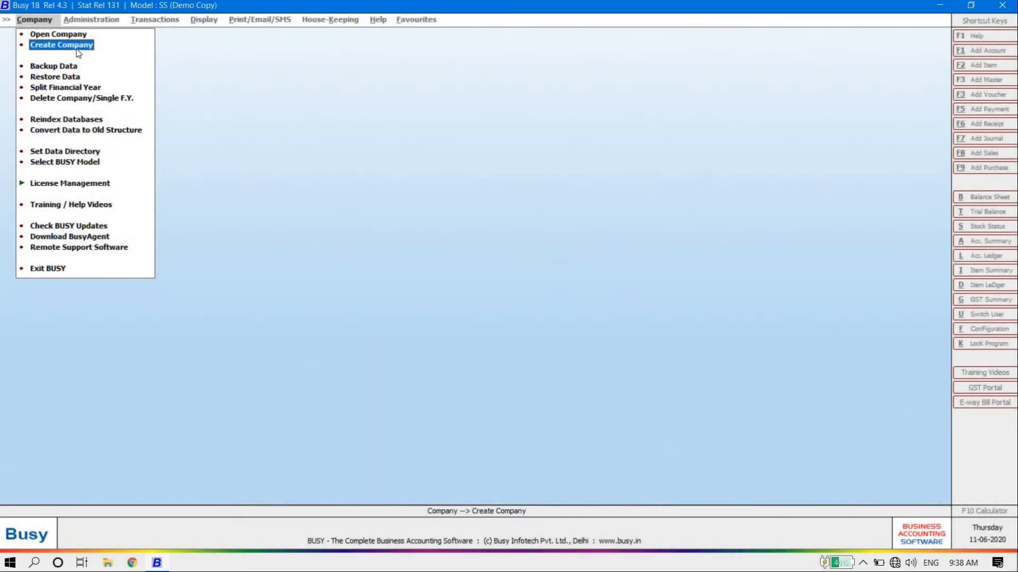
Start a new company without training videos and name it 'demo company'
{"action": "left_click", "coordinate": [77, 49]}
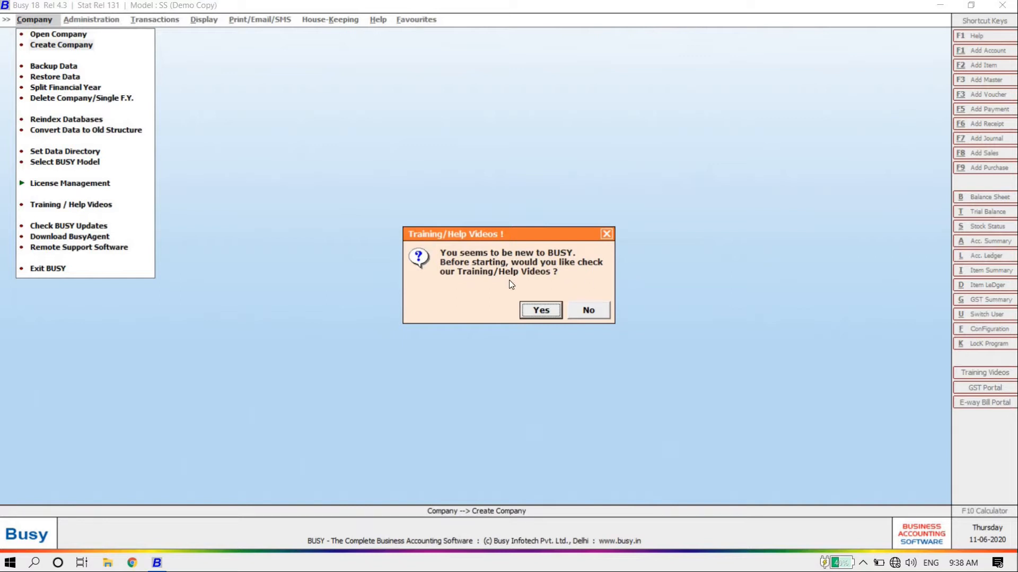
{"action": "left_click", "coordinate": [599, 317]}
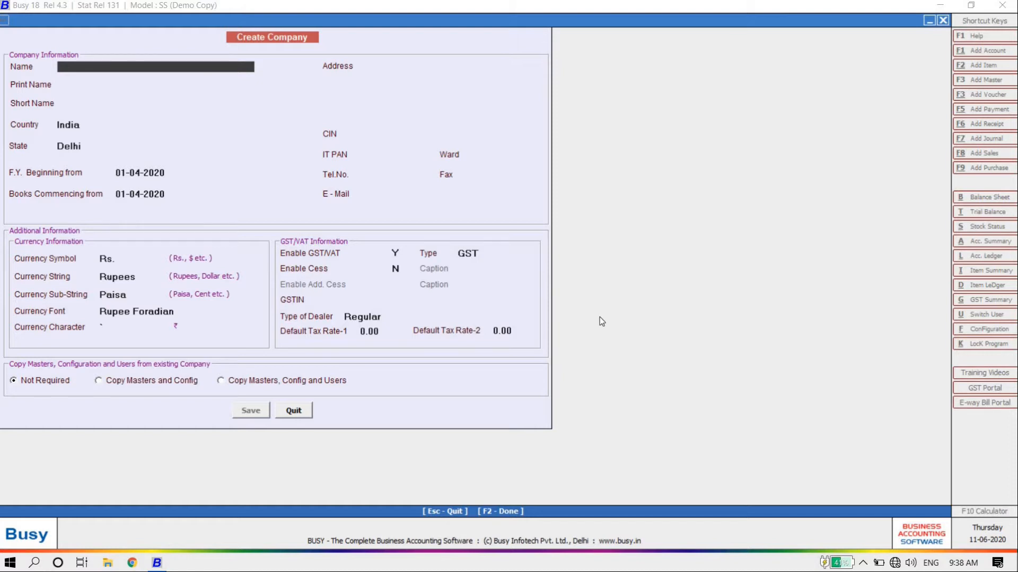
{"action": "type", "text": "demo company"}
Enter 'dc' as the company's short name, keeping country India and state Delhi
{"action": "key", "text": "Return"}
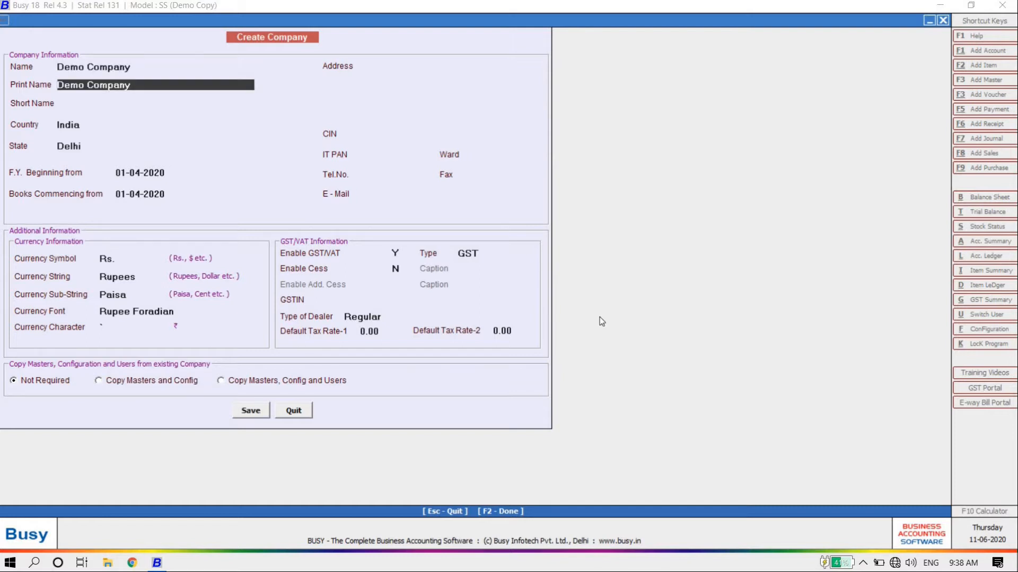
{"action": "key", "text": "Return"}
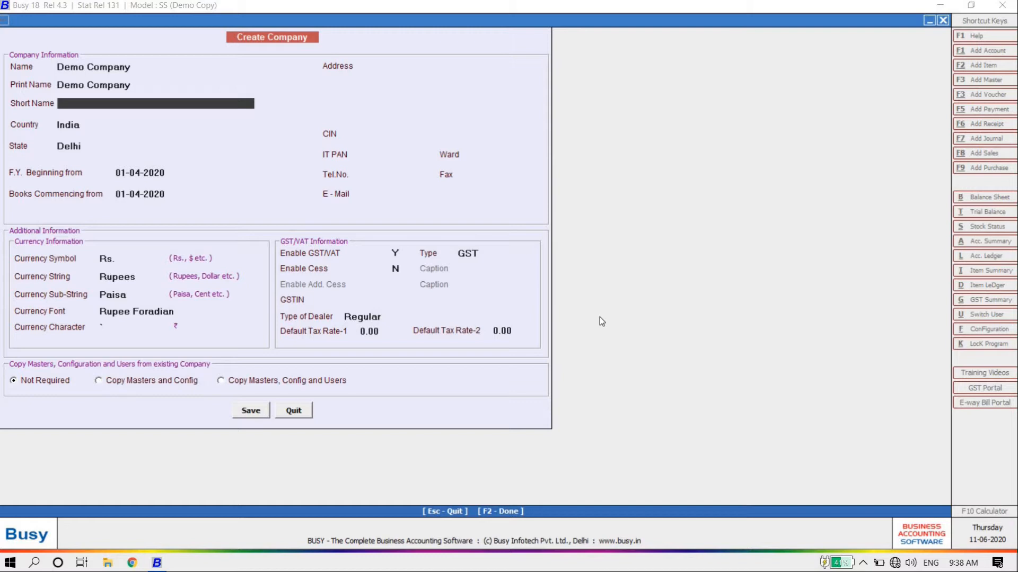
{"action": "type", "text": "dc"}
{"action": "key", "text": "Return"}
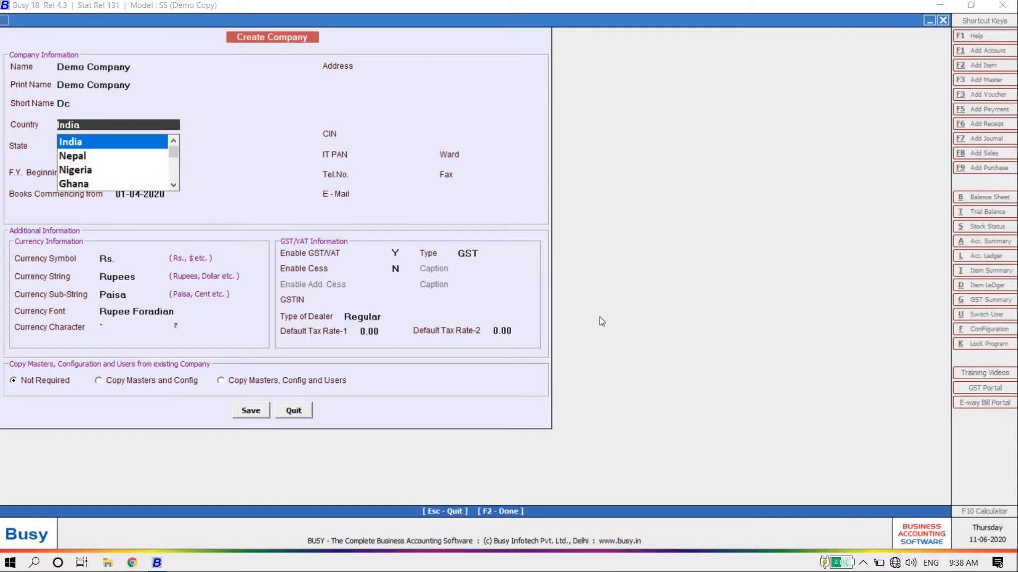
{"action": "key", "text": "Return"}
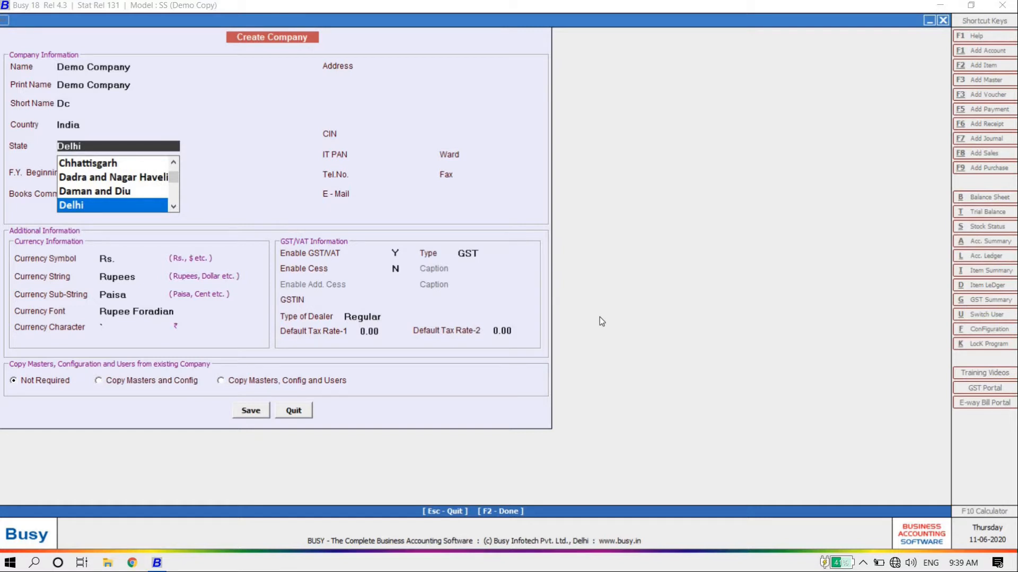
{"action": "key", "text": "Return"}
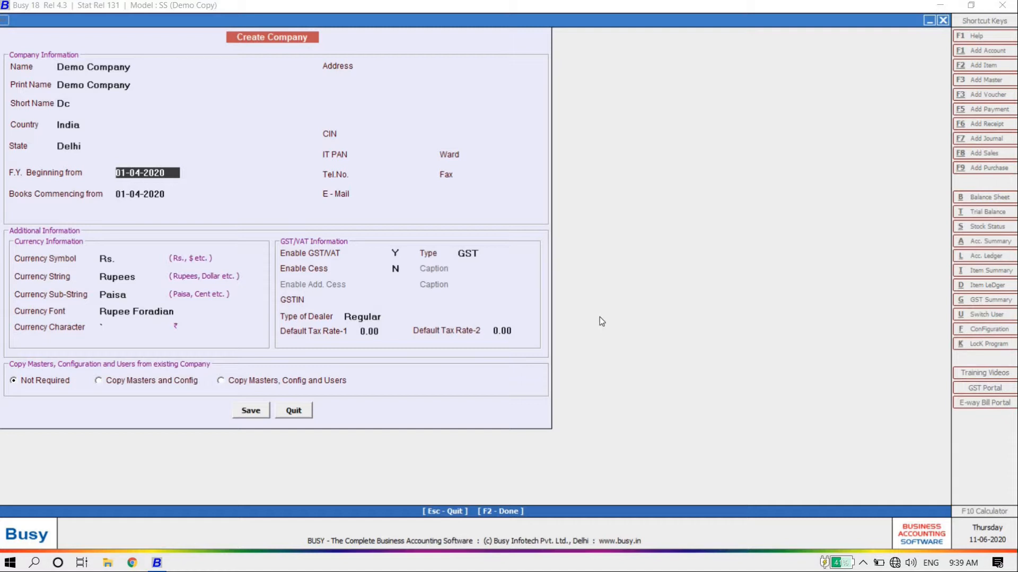
Keep the default dates and fill in the four address lines, correcting lines 3 and 4
{"action": "key", "text": "Return"}
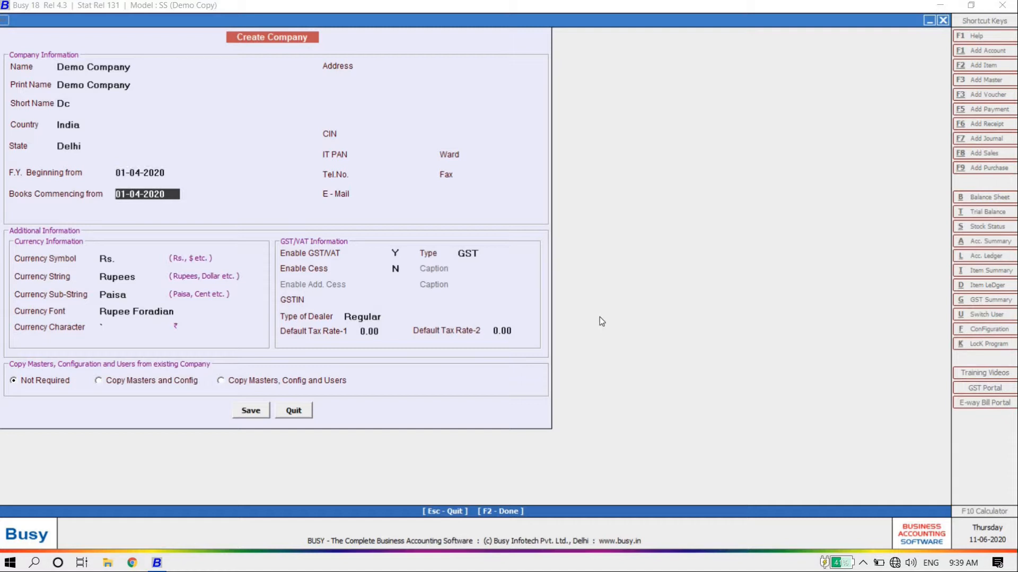
{"action": "key", "text": "Return"}
{"action": "type", "text": "demo company"}
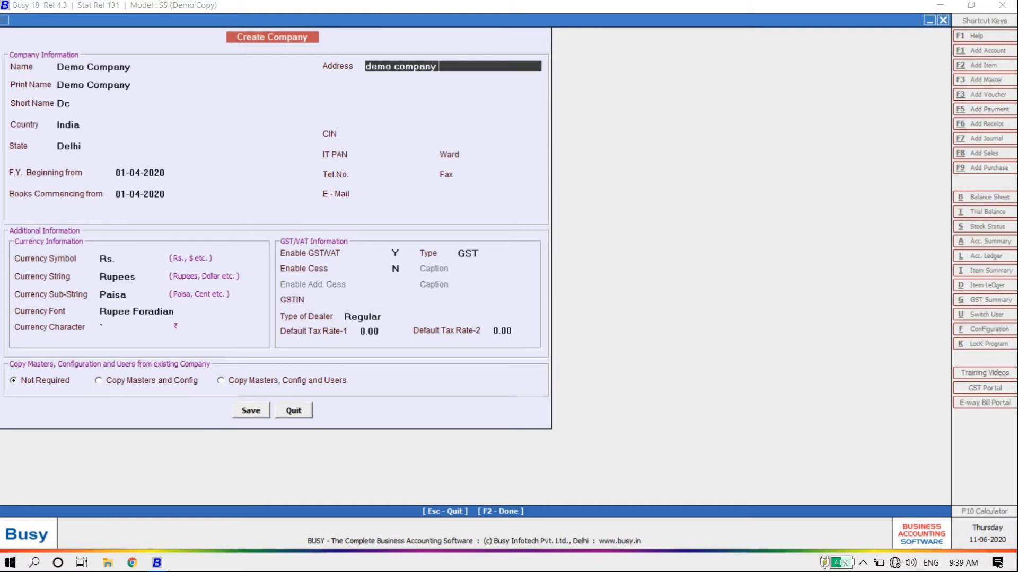
{"action": "type", "text": "dress"}
{"action": "key", "text": "Return"}
{"action": "type", "text": "2"}
{"action": "key", "text": "Return"}
{"action": "type", "text": "4"}
{"action": "key", "text": "Return"}
{"action": "type", "text": "3"}
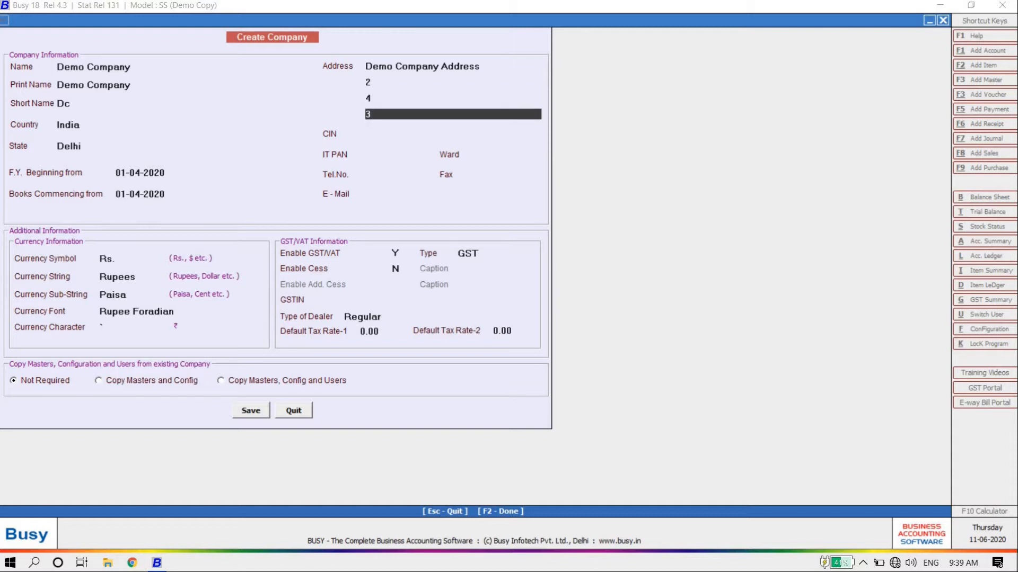
{"action": "key", "text": "Up"}
{"action": "key", "text": "BackSpace"}
{"action": "type", "text": "3"}
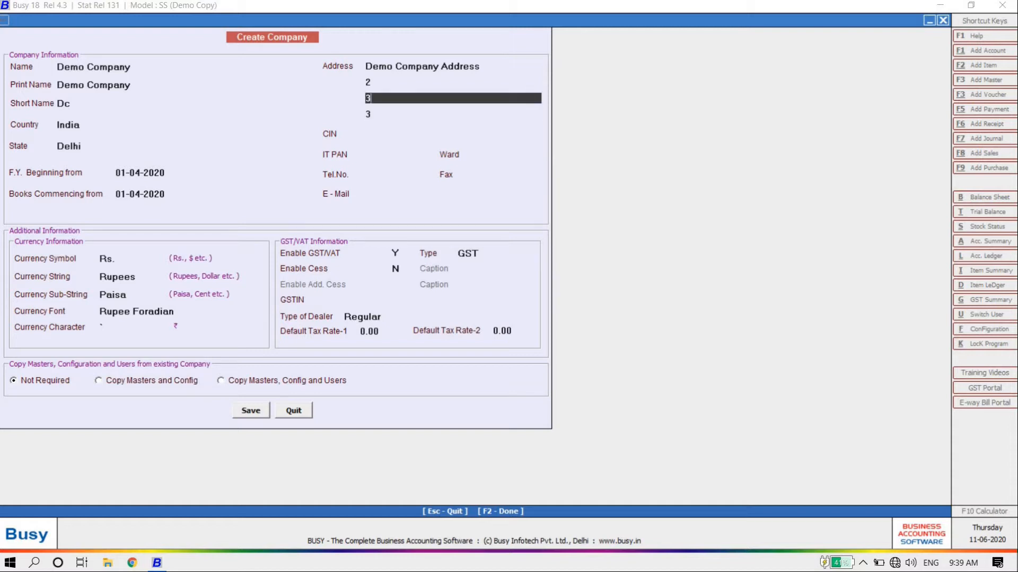
{"action": "key", "text": "Return"}
{"action": "type", "text": "4"}
{"action": "key", "text": "Return"}
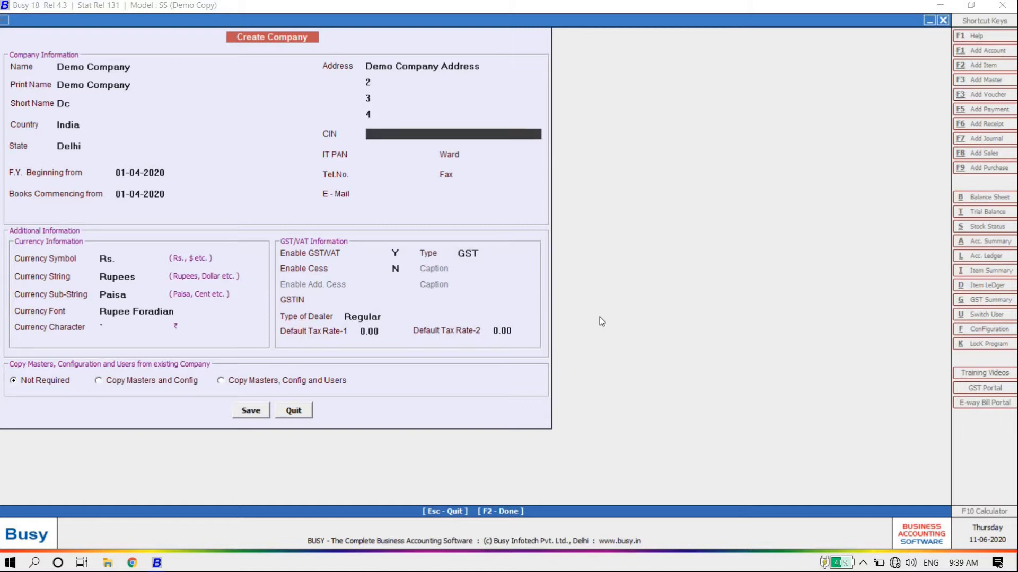
Enter the company's telephone number and e-mail address
{"action": "key", "text": "Up"}
{"action": "key", "text": "Up"}
{"action": "key", "text": "Up"}
{"action": "key", "text": "Up"}
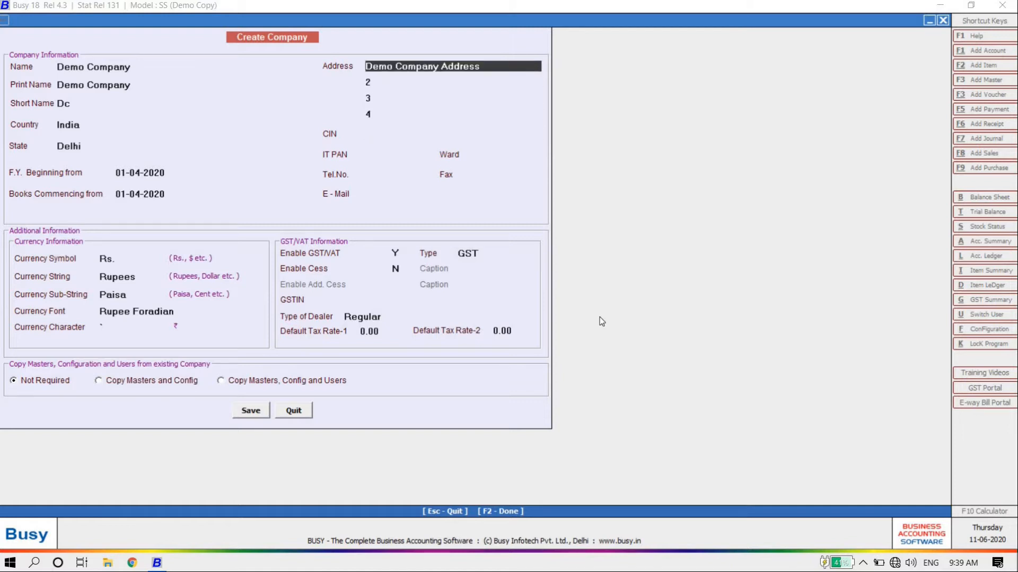
{"action": "key", "text": "Return"}
{"action": "key", "text": "Return"}
{"action": "key", "text": "Return"}
{"action": "key", "text": "Return"}
{"action": "key", "text": "Return"}
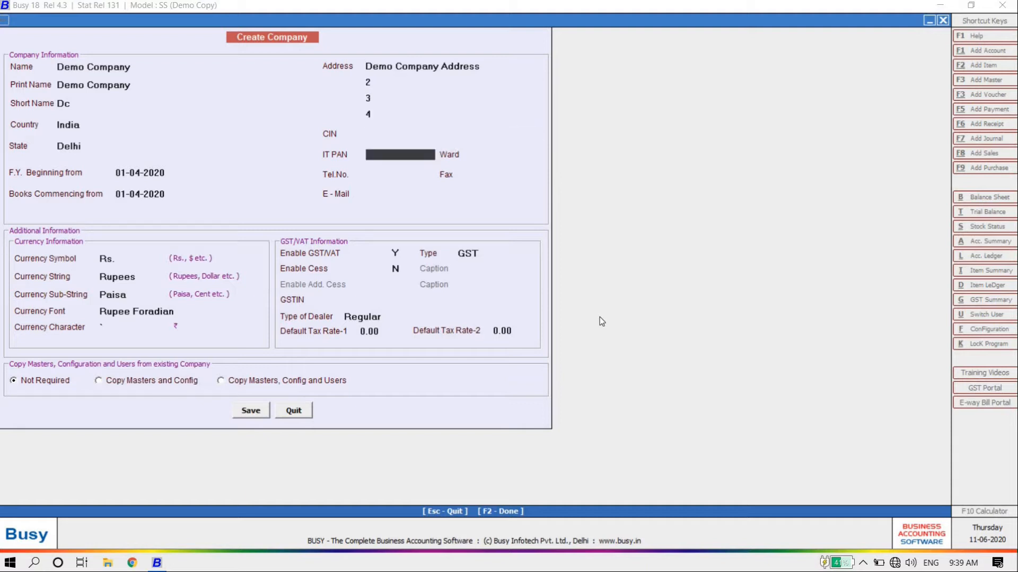
{"action": "key", "text": "Return"}
{"action": "key", "text": "Return"}
{"action": "key", "text": "Return"}
{"action": "key", "text": "Return"}
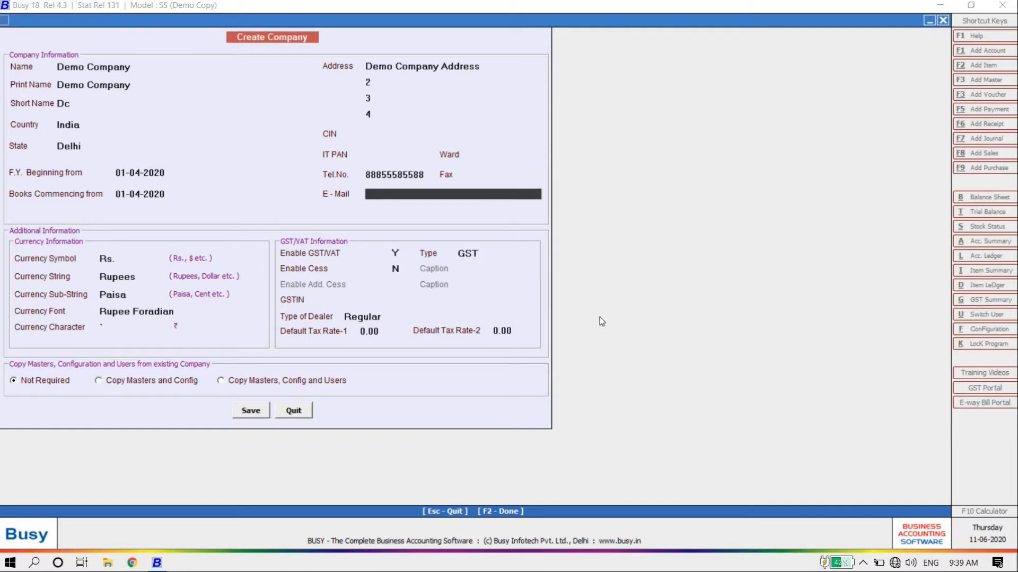
{"action": "key", "text": "Return"}
{"action": "key", "text": "Return"}
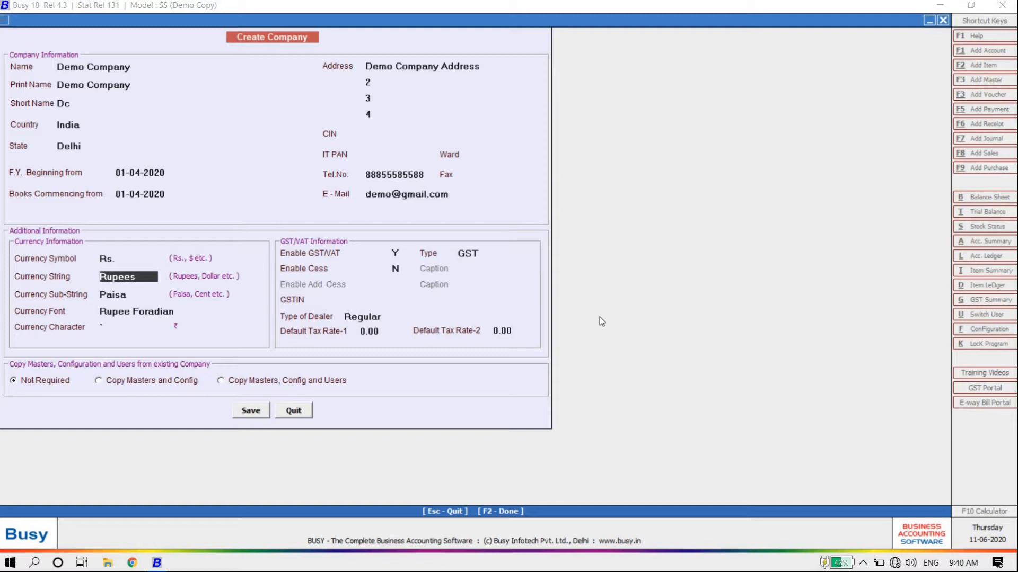
{"action": "key", "text": "Return"}
{"action": "key", "text": "Return"}
{"action": "key", "text": "Return"}
{"action": "key", "text": "Return"}
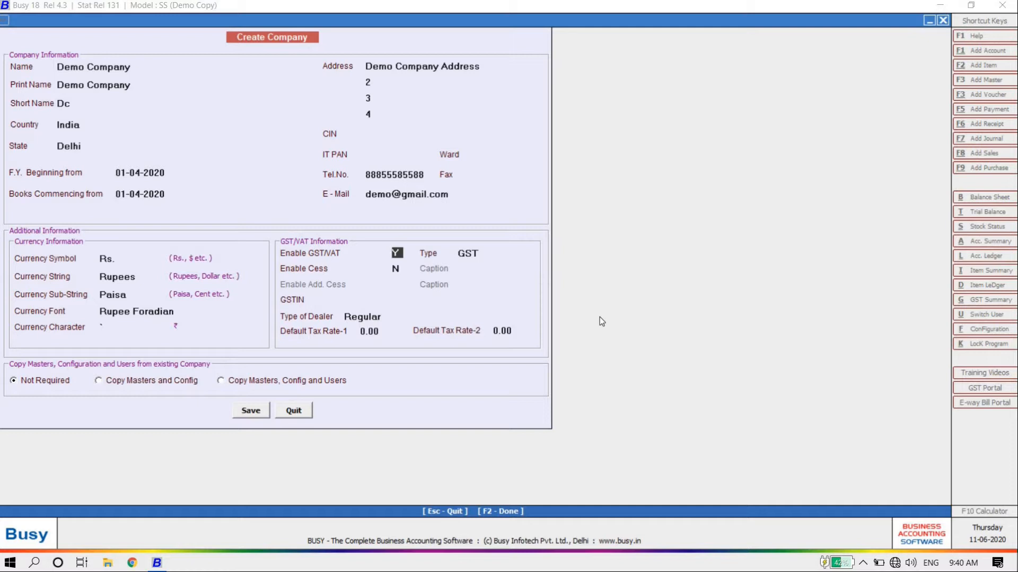
Keep GST/VAT enabled with GST as tax type and enter the company's GSTIN
{"action": "type", "text": "N"}
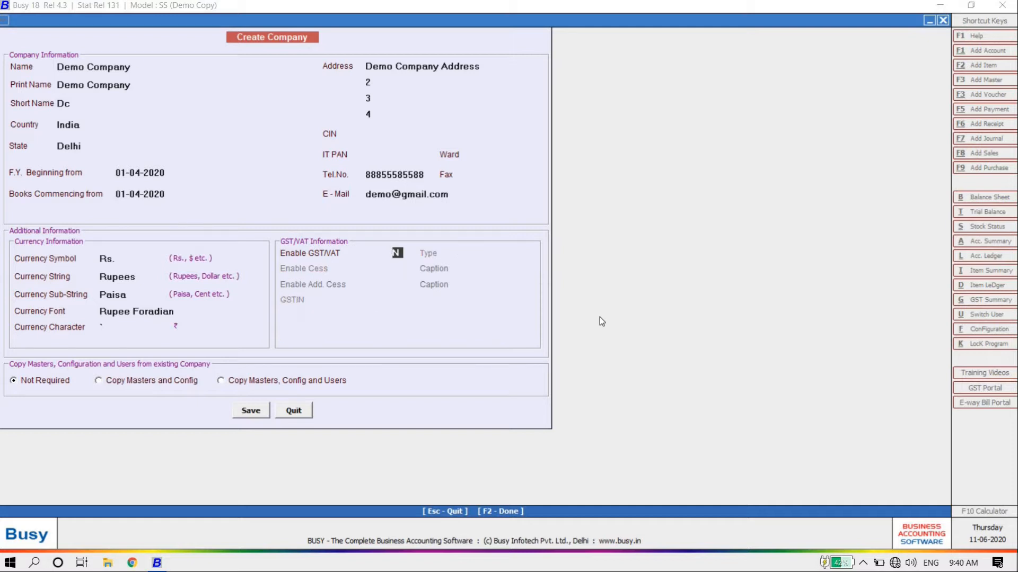
{"action": "type", "text": "Y"}
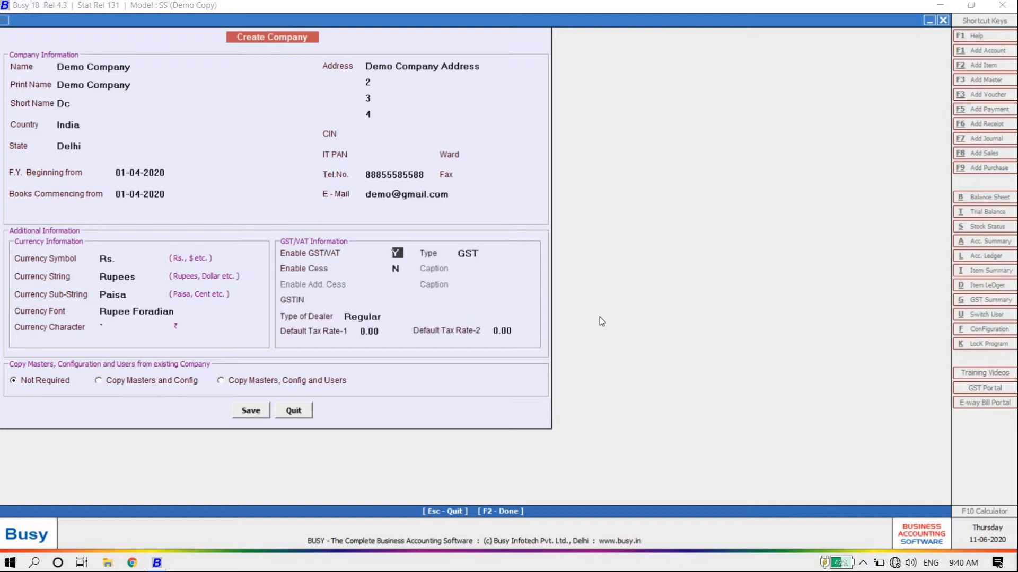
{"action": "key", "text": "Return"}
{"action": "key", "text": "Return"}
{"action": "key", "text": "shift+Tab"}
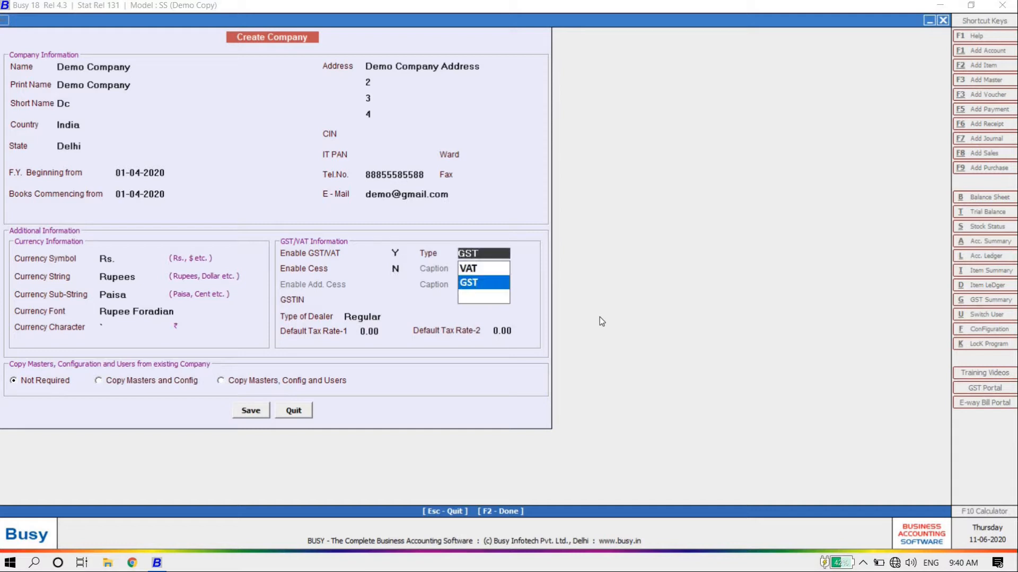
{"action": "key", "text": "Return"}
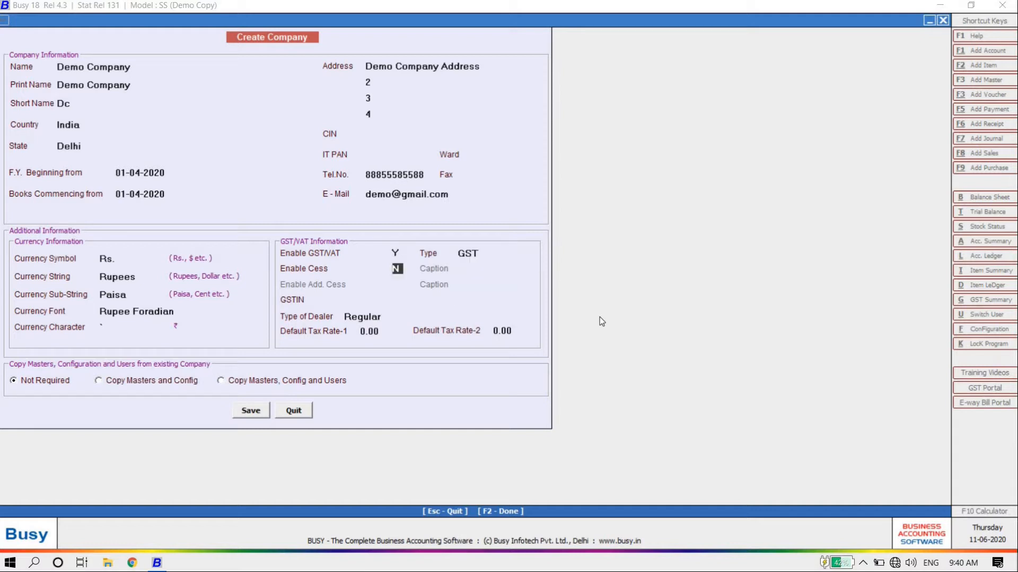
{"action": "key", "text": "Return"}
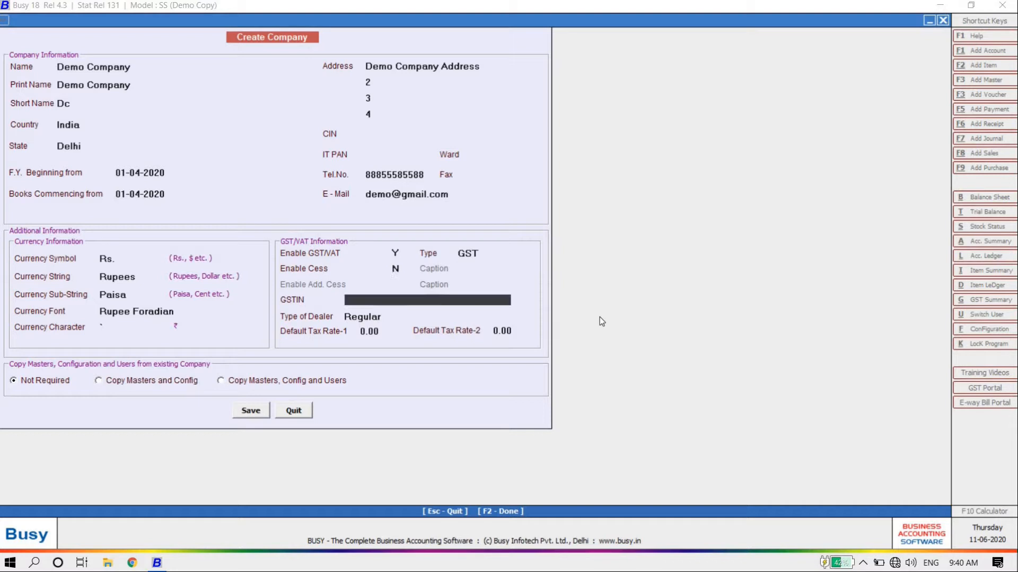
Choose Regular as the dealer type and save the new company
{"action": "key", "text": "Return"}
{"action": "key", "text": "Return"}
{"action": "key", "text": "Up"}
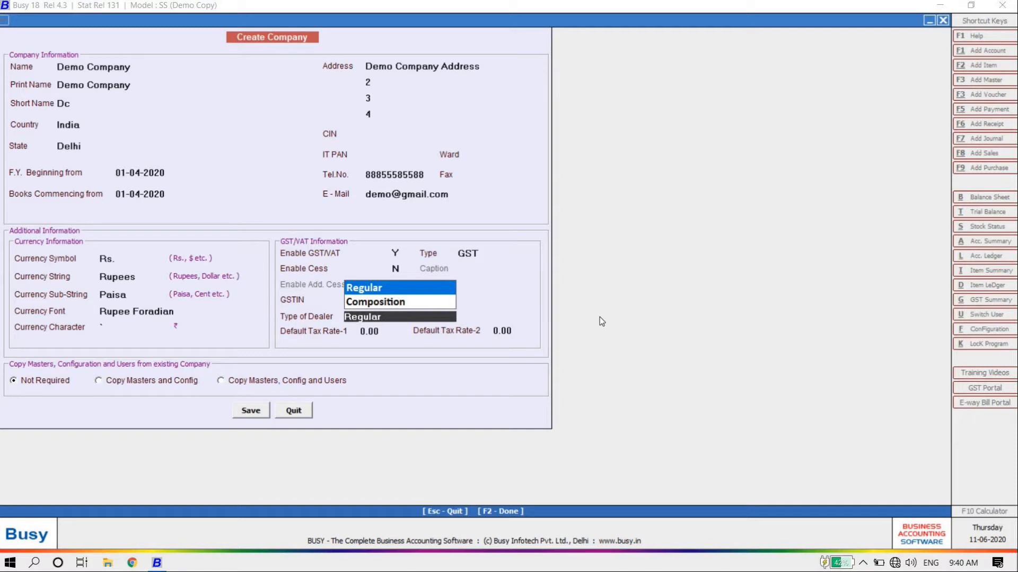
{"action": "key", "text": "Down"}
{"action": "key", "text": "Up"}
{"action": "key", "text": "Return"}
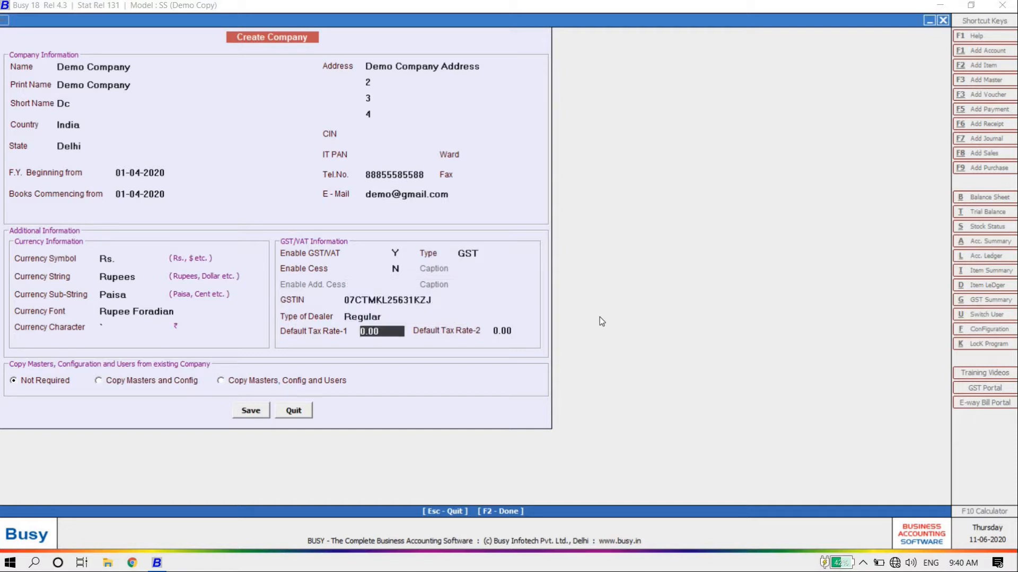
{"action": "key", "text": "Return"}
{"action": "key", "text": "Return"}
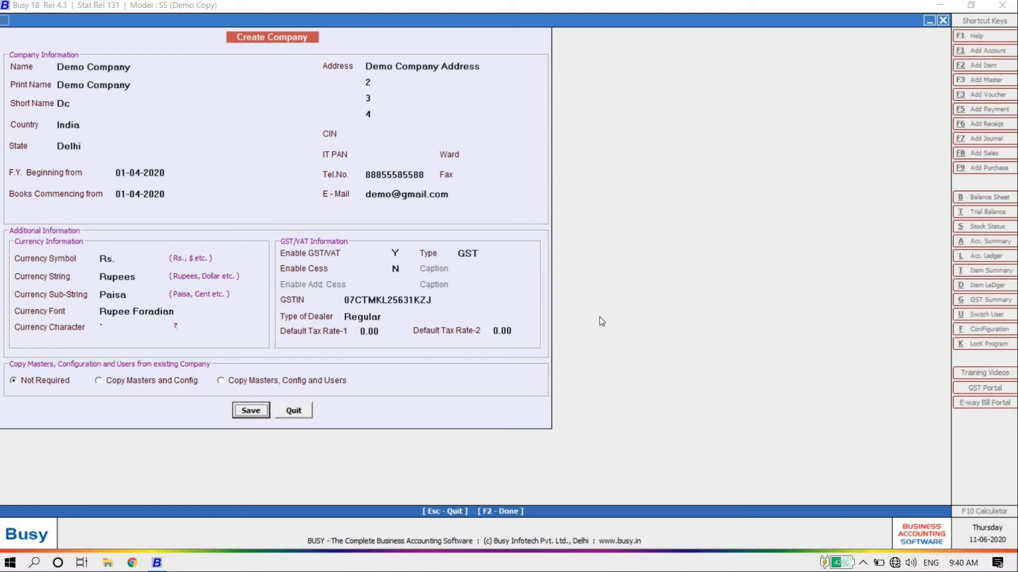
{"action": "key", "text": "Return"}
{"action": "key", "text": "Return"}
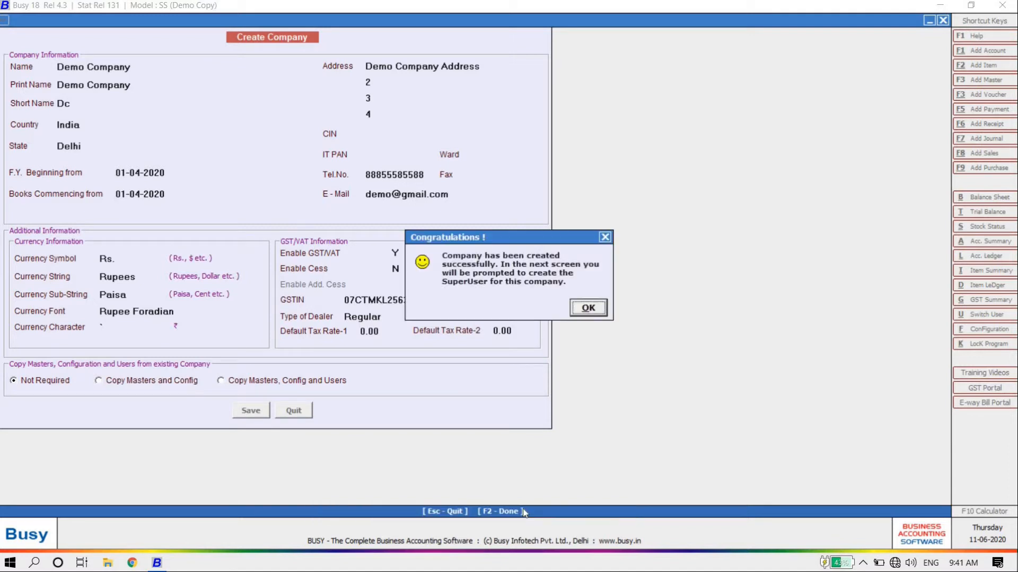
Keep user authentication on and set a new superuser name and password
{"action": "left_click", "coordinate": [590, 310]}
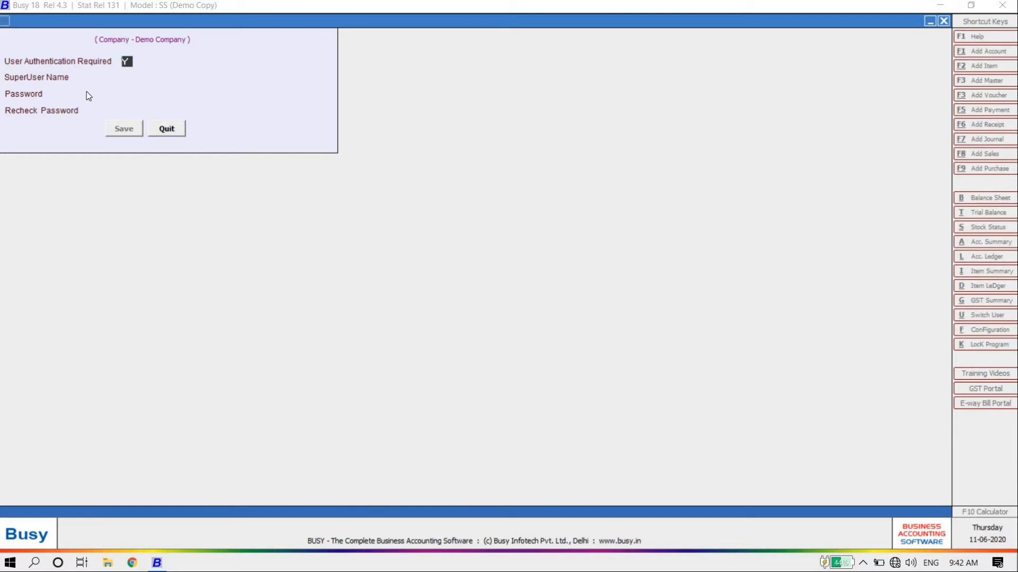
{"action": "key", "text": "n"}
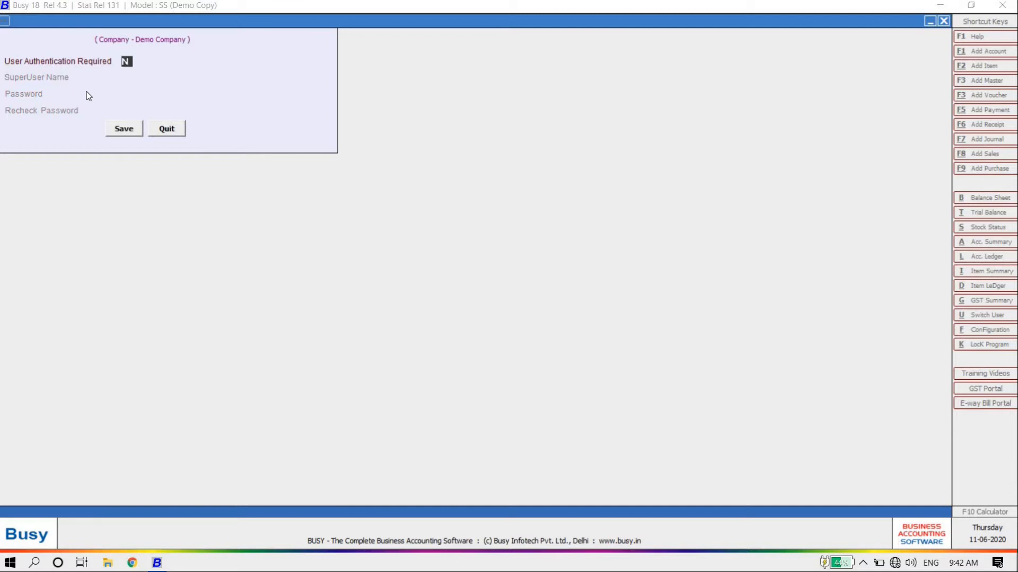
{"action": "key", "text": "y"}
{"action": "key", "text": "Return"}
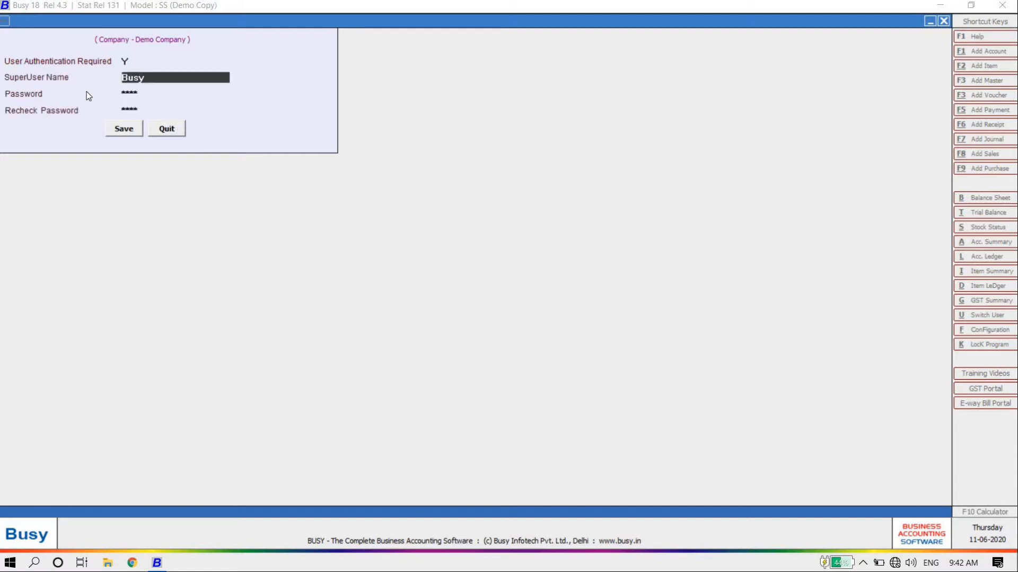
{"action": "key", "text": "BackSpace"}
{"action": "key", "text": "BackSpace"}
{"action": "key", "text": "BackSpace"}
{"action": "key", "text": "BackSpace"}
{"action": "type", "text": "d"}
{"action": "key", "text": "Return"}
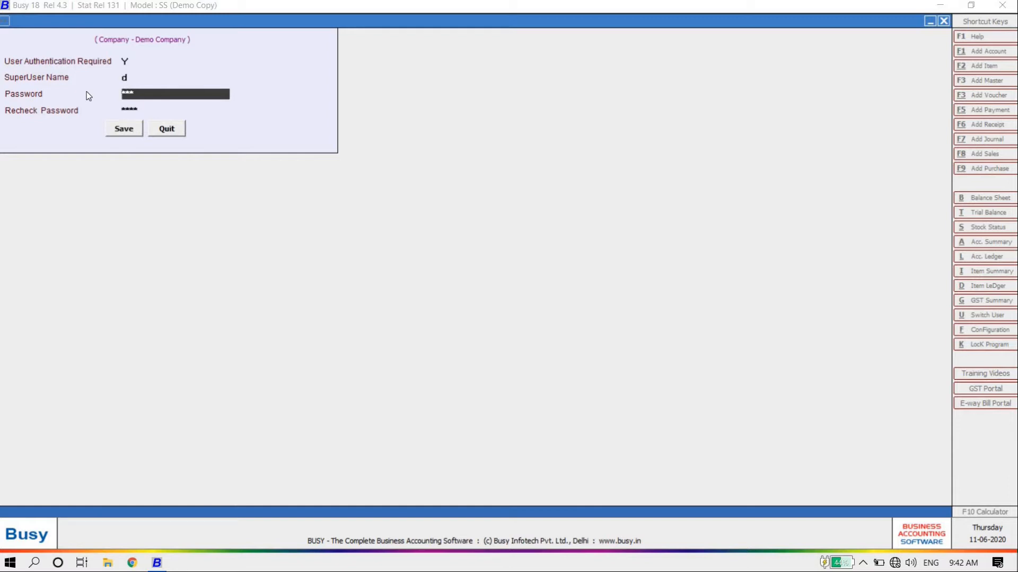
{"action": "type", "text": "d"}
{"action": "key", "text": "Return"}
{"action": "type", "text": "d"}
{"action": "key", "text": "Return"}
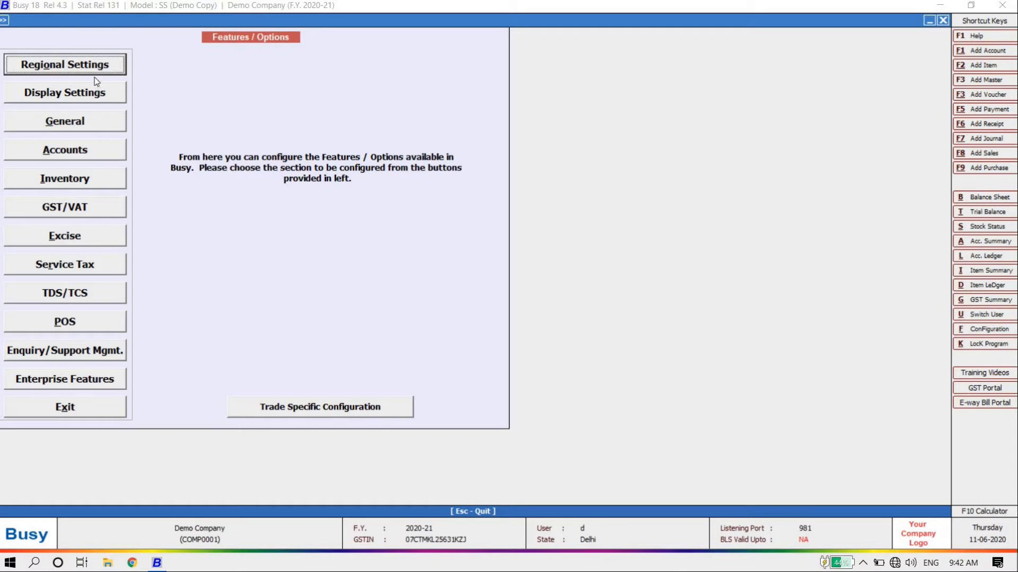
Enable alternate units for items in the Inventory options and save them
{"action": "left_click", "coordinate": [79, 184]}
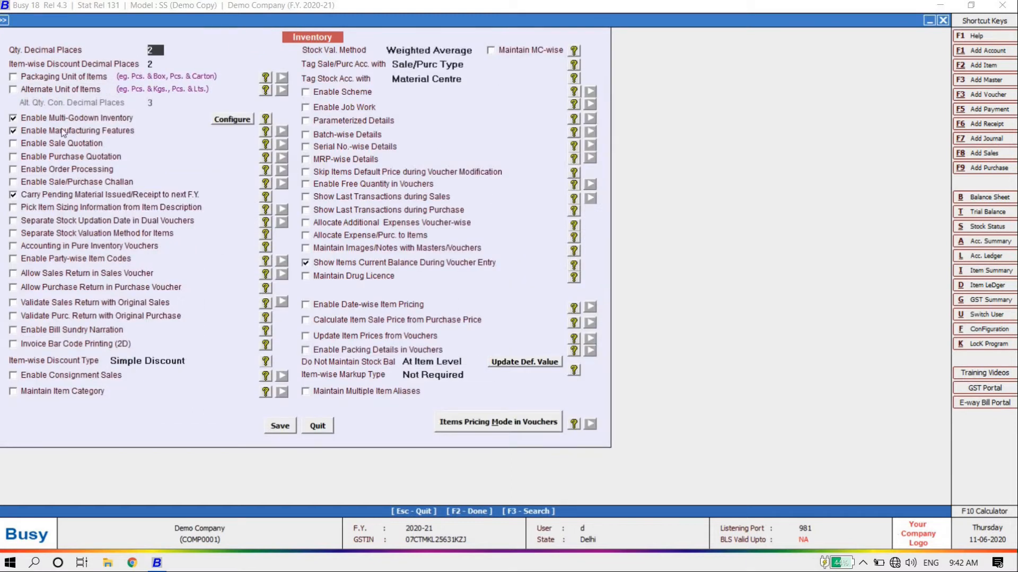
{"action": "left_click", "coordinate": [13, 90]}
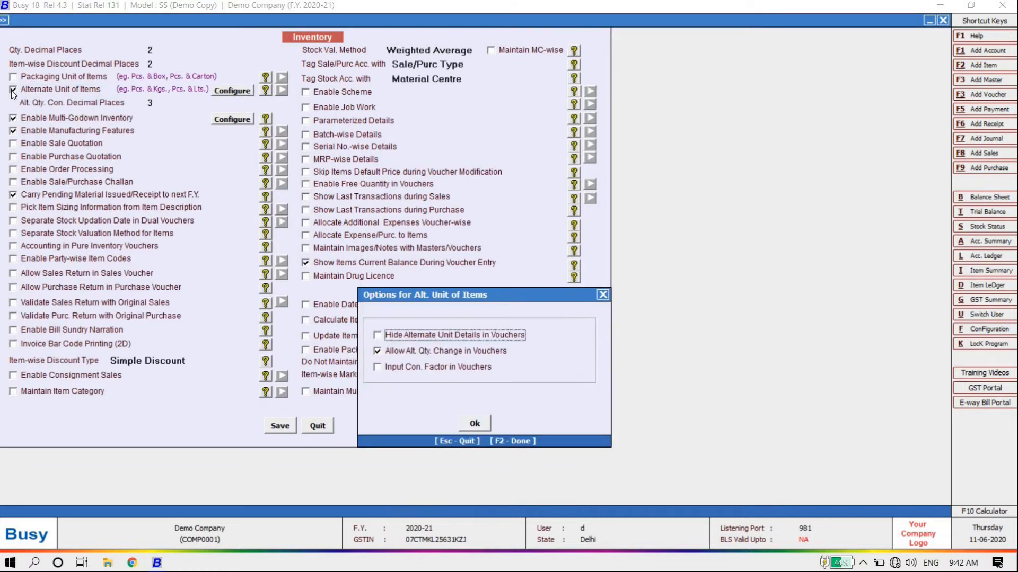
{"action": "left_click", "coordinate": [477, 424]}
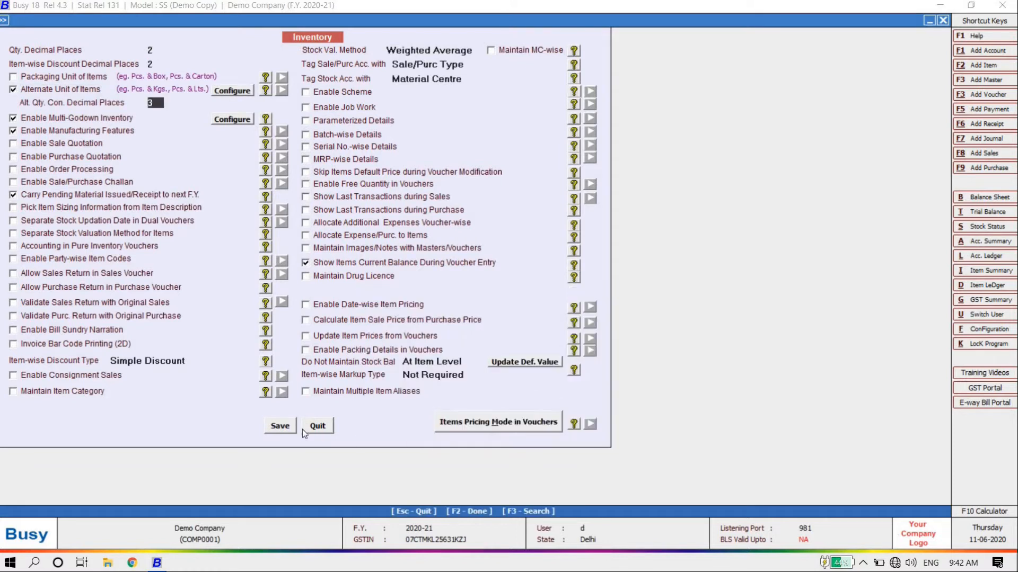
{"action": "left_click", "coordinate": [266, 427]}
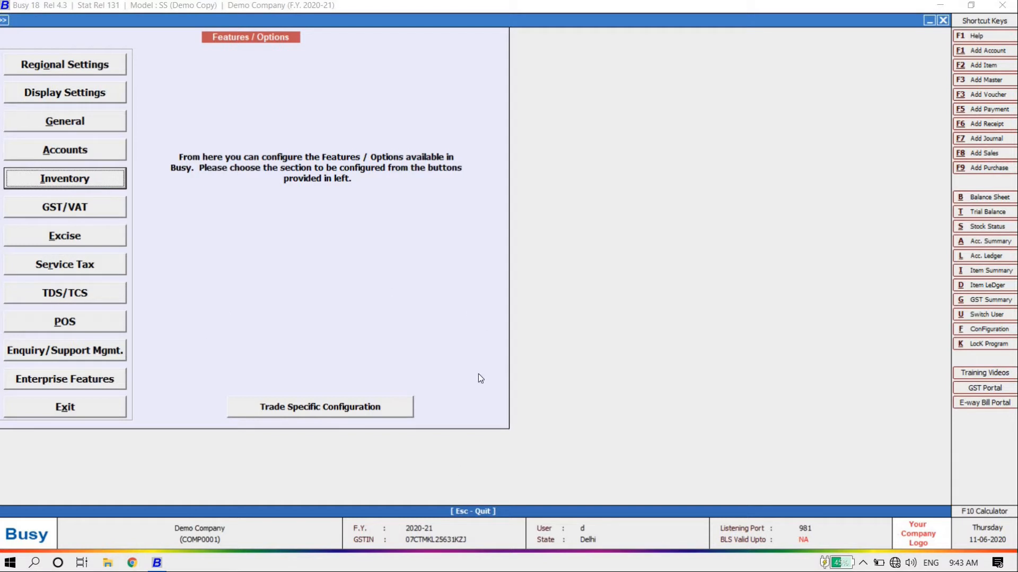
Browse the trade types from Pharmaceuticals - Retail down to Garment - Retail
{"action": "left_click", "coordinate": [340, 408]}
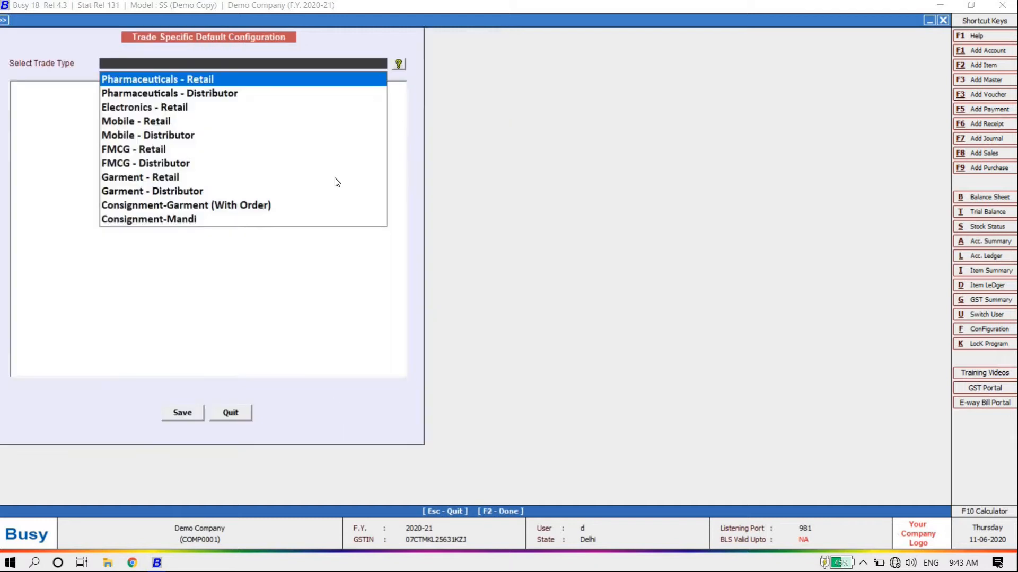
{"action": "key", "text": "Down"}
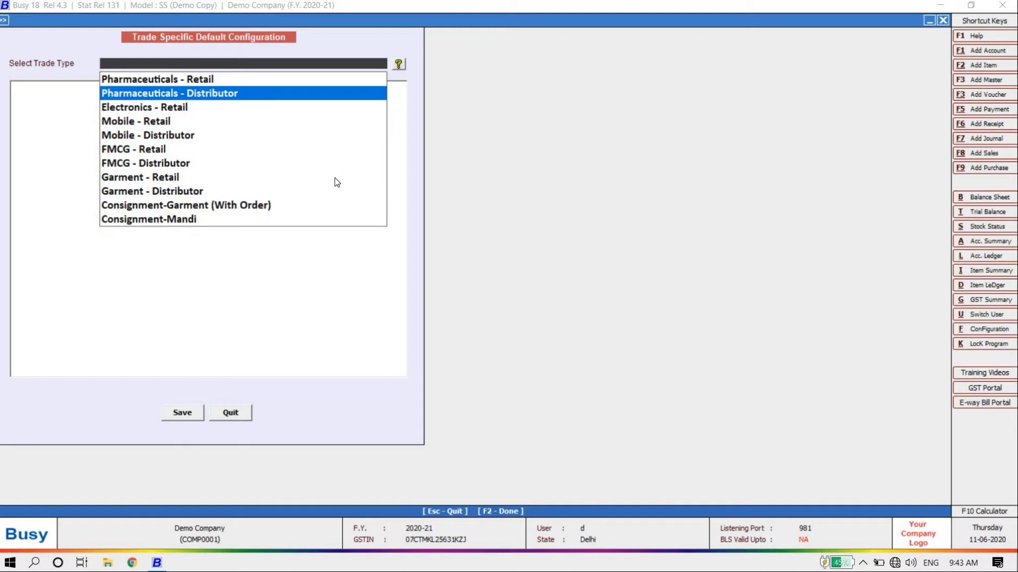
{"action": "key", "text": "Up"}
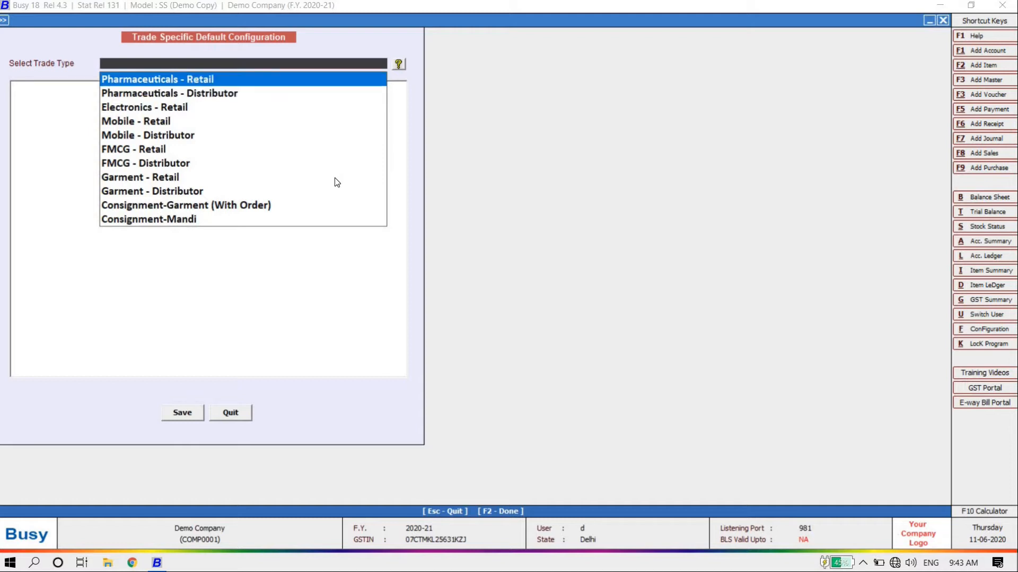
{"action": "key", "text": "Down"}
{"action": "key", "text": "Up"}
{"action": "key", "text": "Down"}
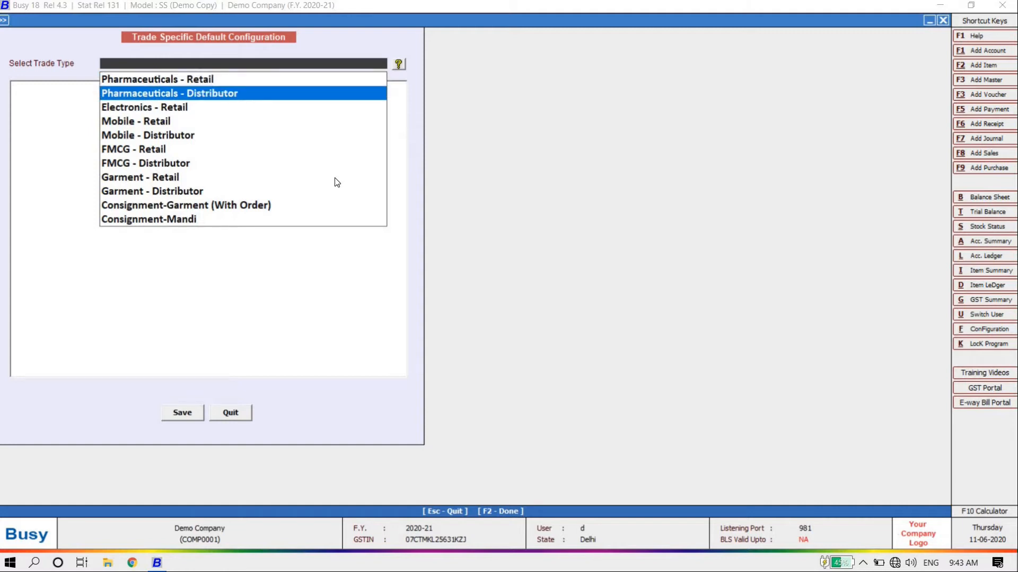
{"action": "key", "text": "Down"}
{"action": "key", "text": "Up"}
{"action": "key", "text": "Up"}
{"action": "key", "text": "Down"}
{"action": "key", "text": "Down"}
{"action": "key", "text": "Down"}
{"action": "key", "text": "Down"}
{"action": "key", "text": "Down"}
{"action": "key", "text": "Down"}
{"action": "key", "text": "Down"}
{"action": "key", "text": "Down"}
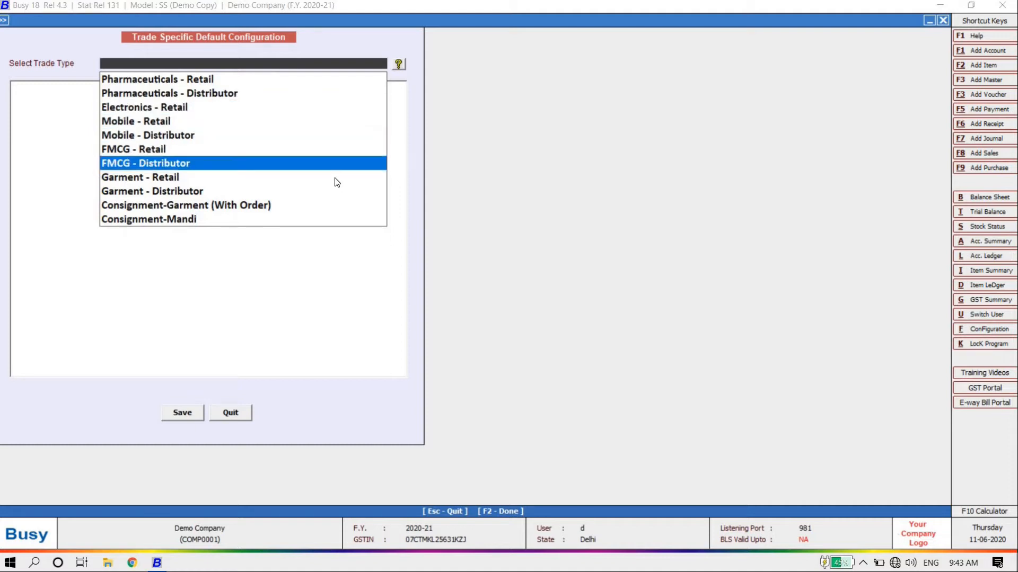
{"action": "key", "text": "Up"}
{"action": "key", "text": "Up"}
{"action": "key", "text": "Up"}
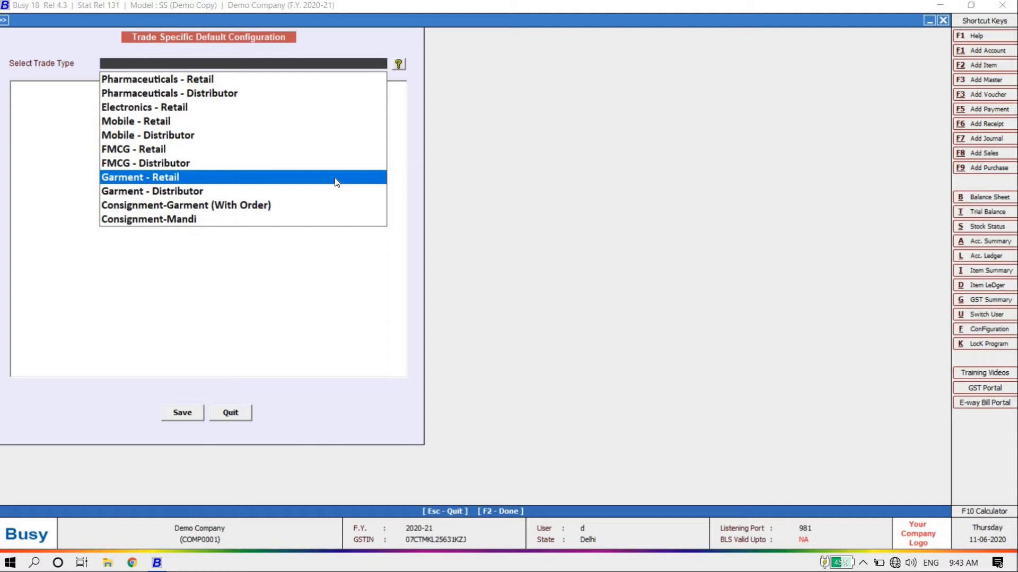
View the FMCG - Distributor defaults, then leave without saving and exit Features / Options
{"action": "key", "text": "Down"}
{"action": "key", "text": "Down"}
{"action": "key", "text": "Down"}
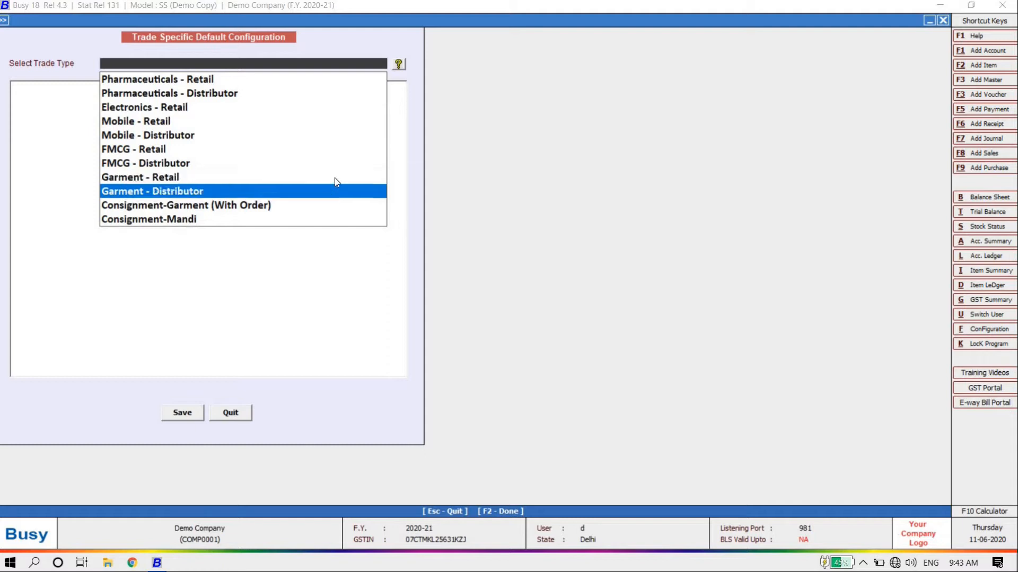
{"action": "key", "text": "Up"}
{"action": "key", "text": "Up"}
{"action": "key", "text": "Up"}
{"action": "key", "text": "Up"}
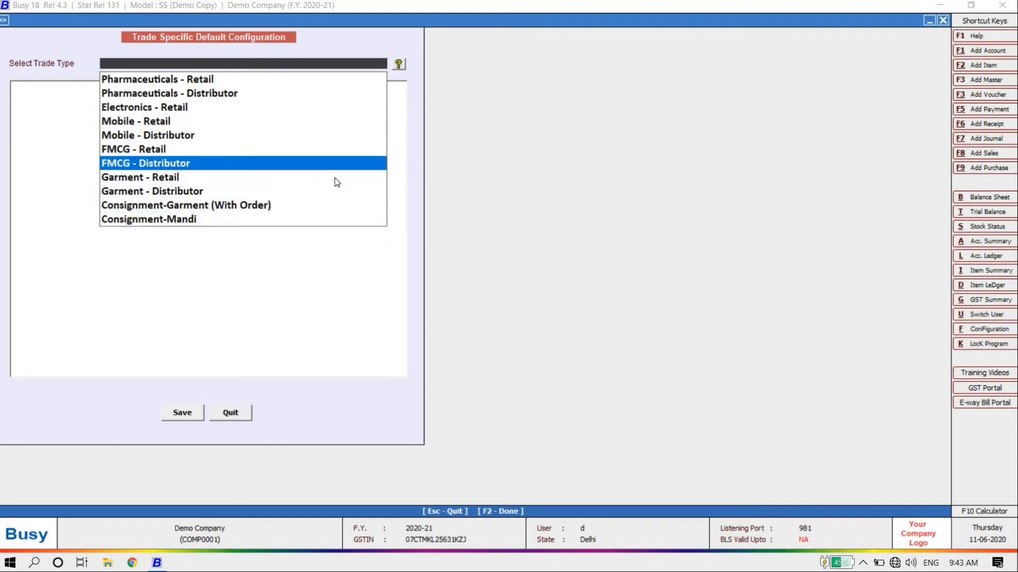
{"action": "key", "text": "Return"}
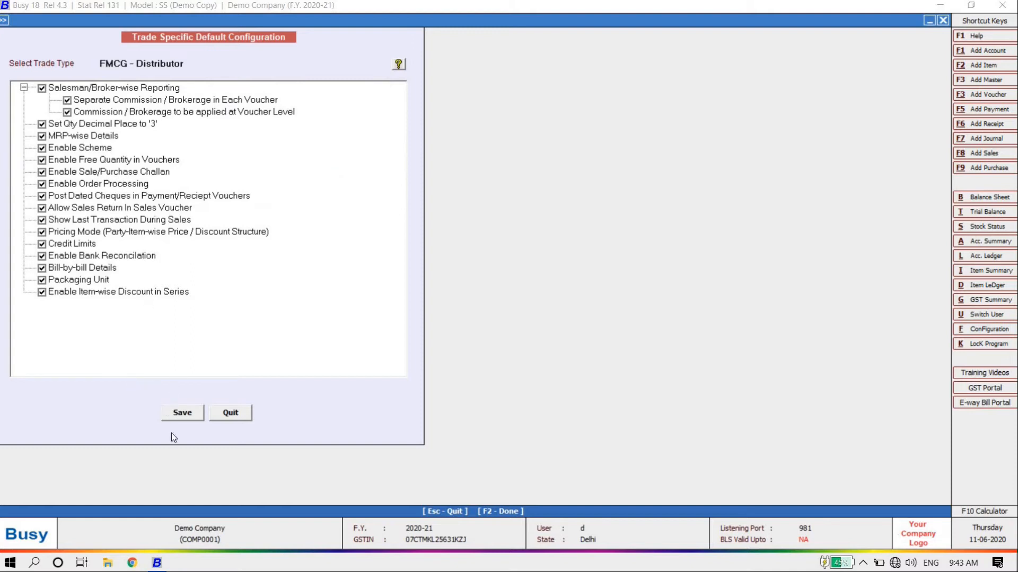
{"action": "left_click", "coordinate": [245, 417]}
{"action": "left_click", "coordinate": [73, 407]}
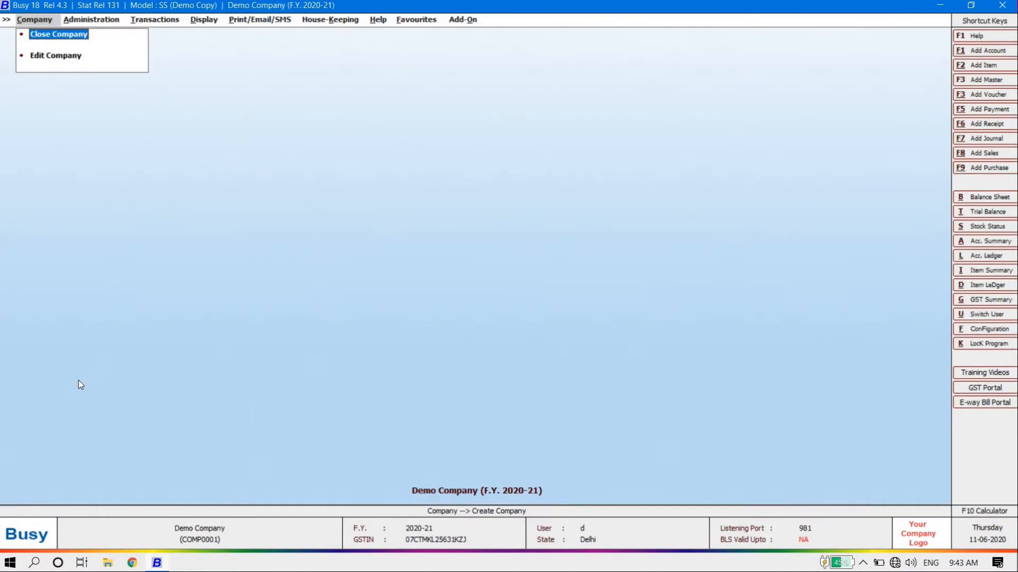
Reach Administration on the menu bar and step down through Configuration, Users and Utilities
{"action": "key", "text": "Right"}
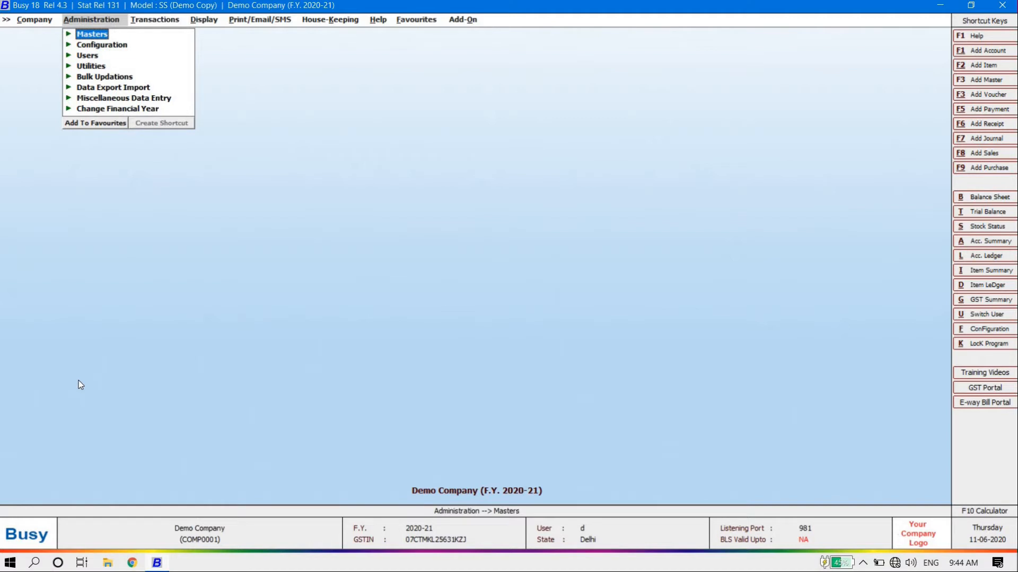
{"action": "key", "text": "Right"}
{"action": "key", "text": "Right"}
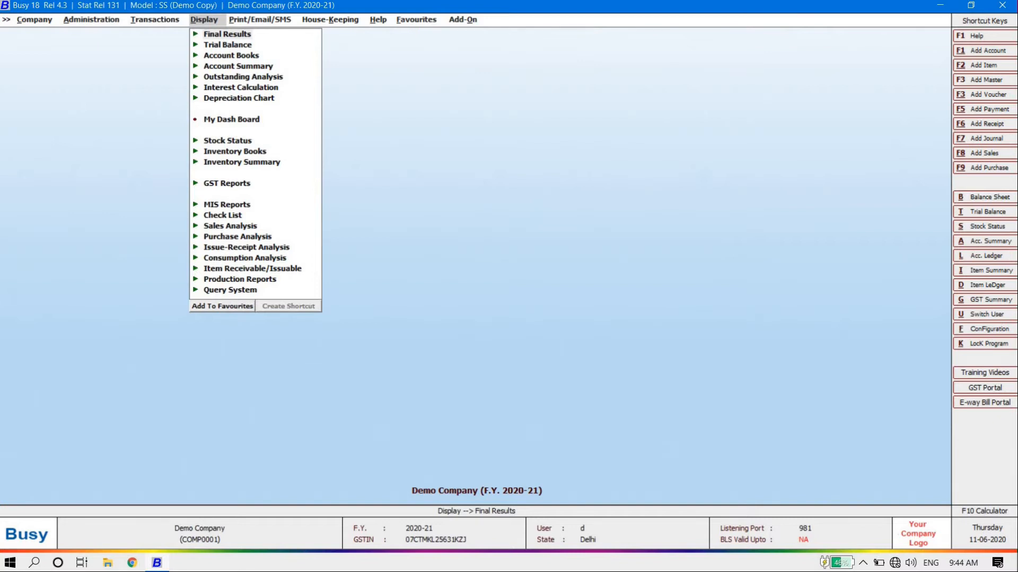
{"action": "key", "text": "Left"}
{"action": "key", "text": "Left"}
{"action": "key", "text": "Left"}
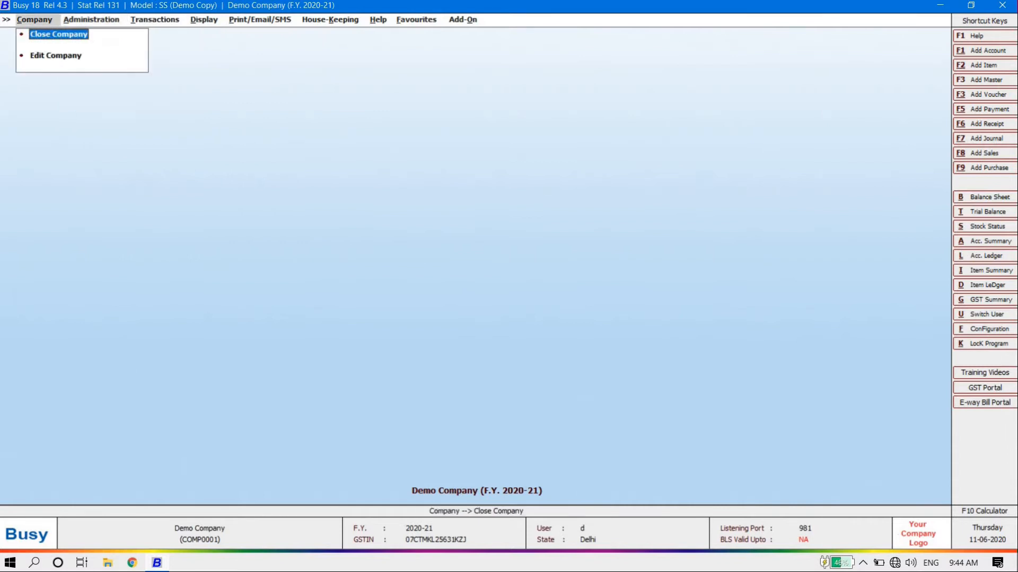
{"action": "key", "text": "Right"}
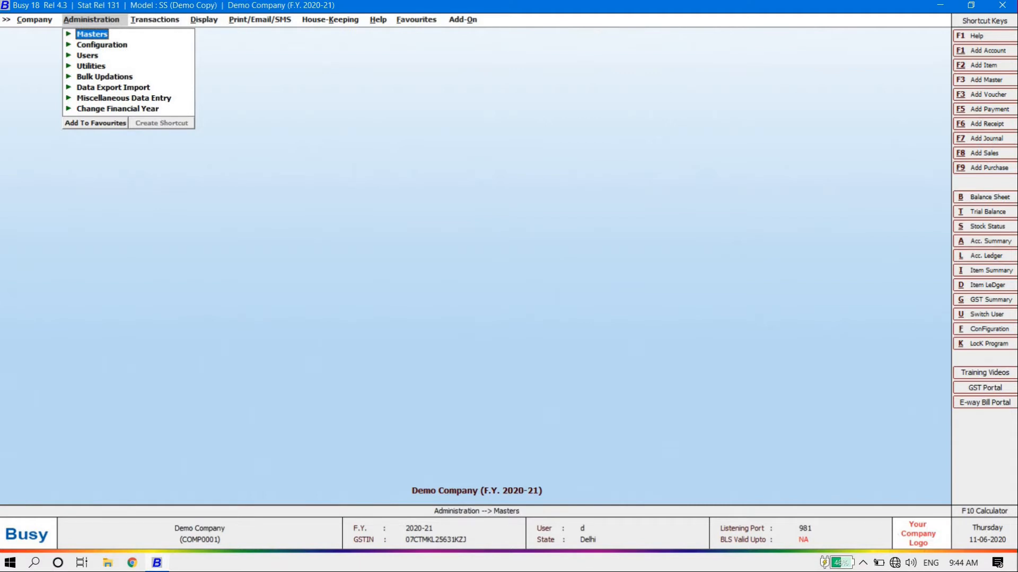
{"action": "key", "text": "Down"}
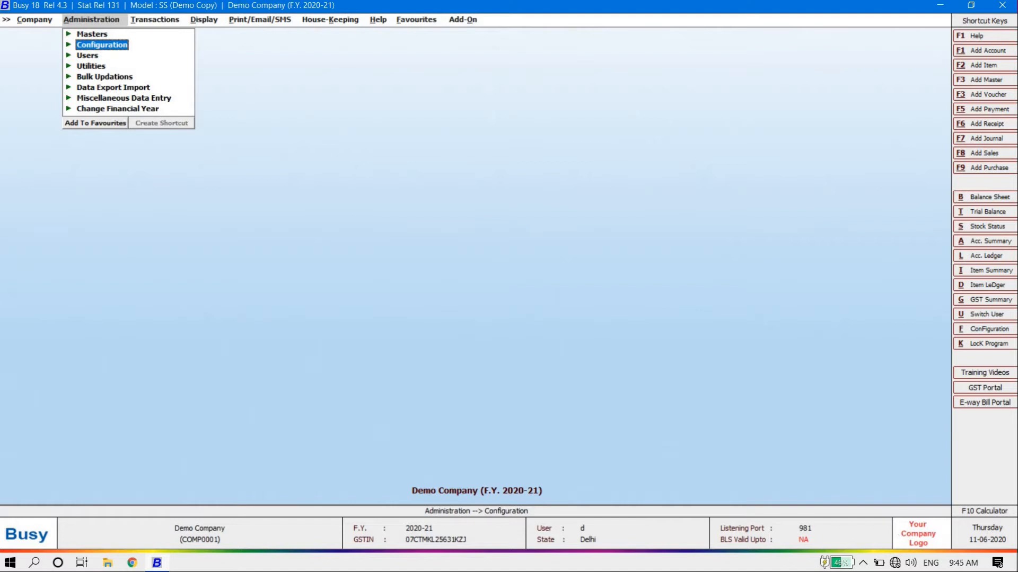
{"action": "key", "text": "Down"}
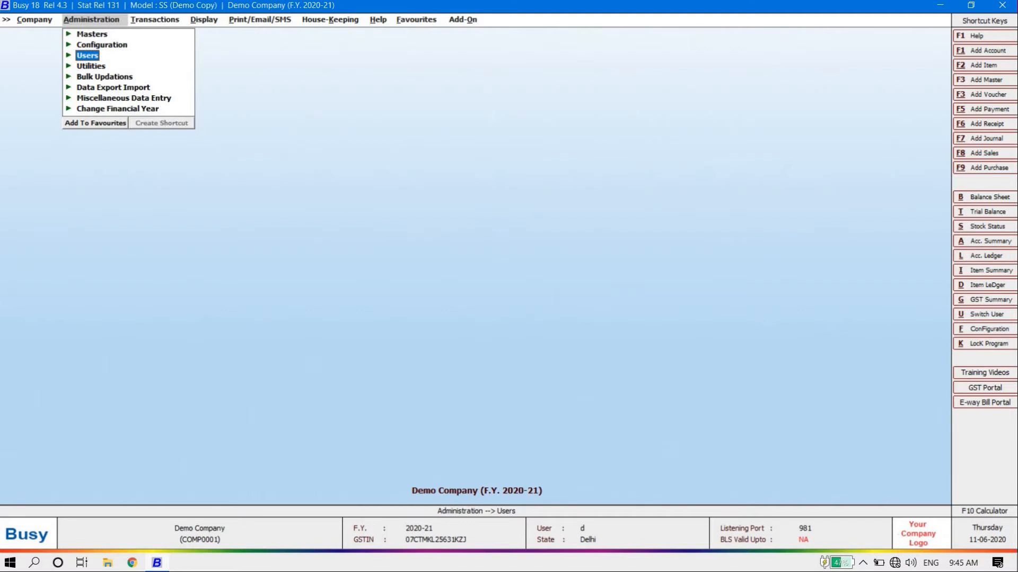
{"action": "key", "text": "Down"}
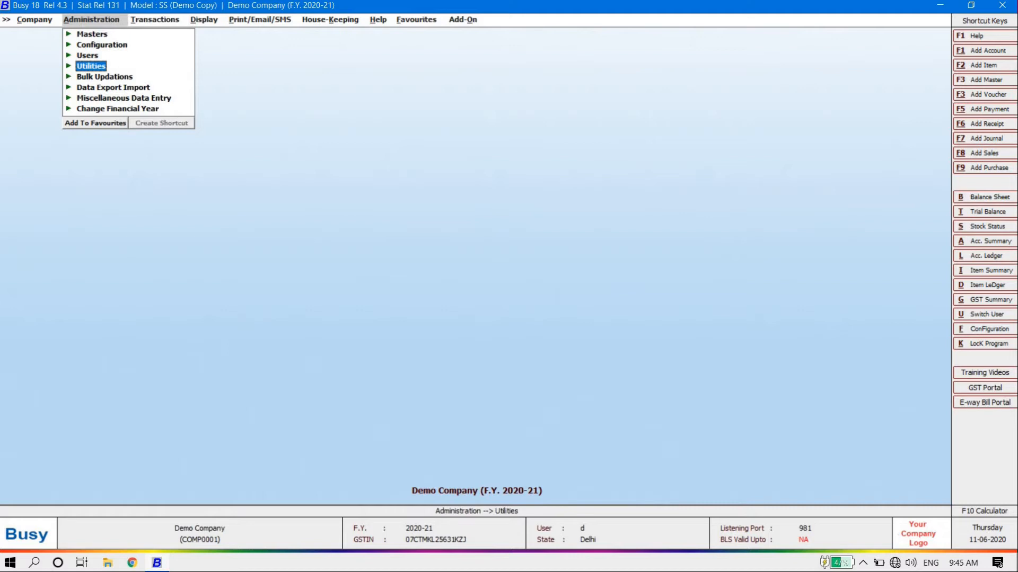
{"action": "key", "text": "Down"}
Expand and browse the Utilities sub-options, then collapse them
{"action": "key", "text": "Up"}
{"action": "key", "text": "Return"}
{"action": "key", "text": "Down"}
{"action": "key", "text": "Down"}
{"action": "key", "text": "Down"}
{"action": "key", "text": "Down"}
{"action": "key", "text": "Down"}
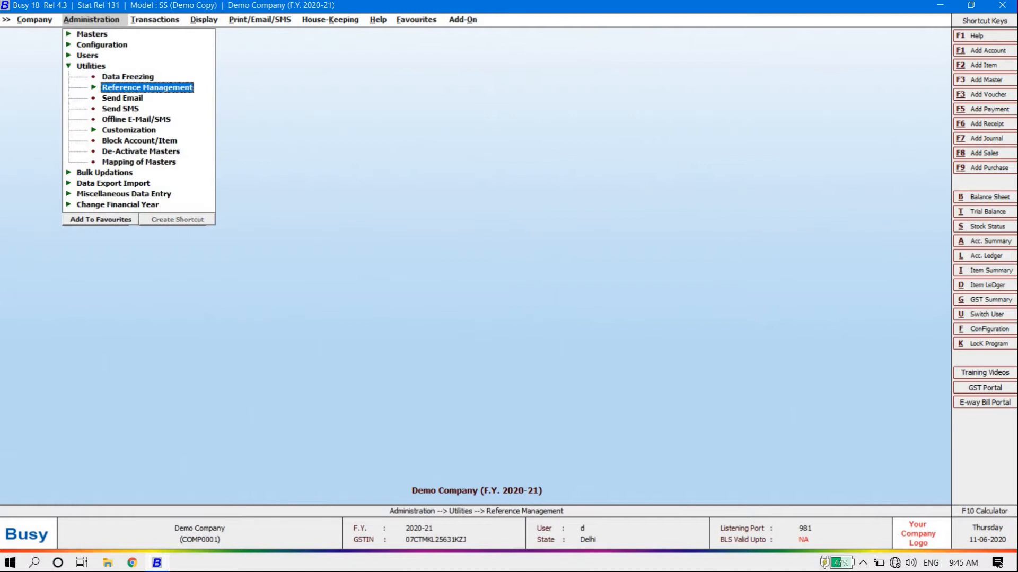
{"action": "key", "text": "Up"}
{"action": "key", "text": "Up"}
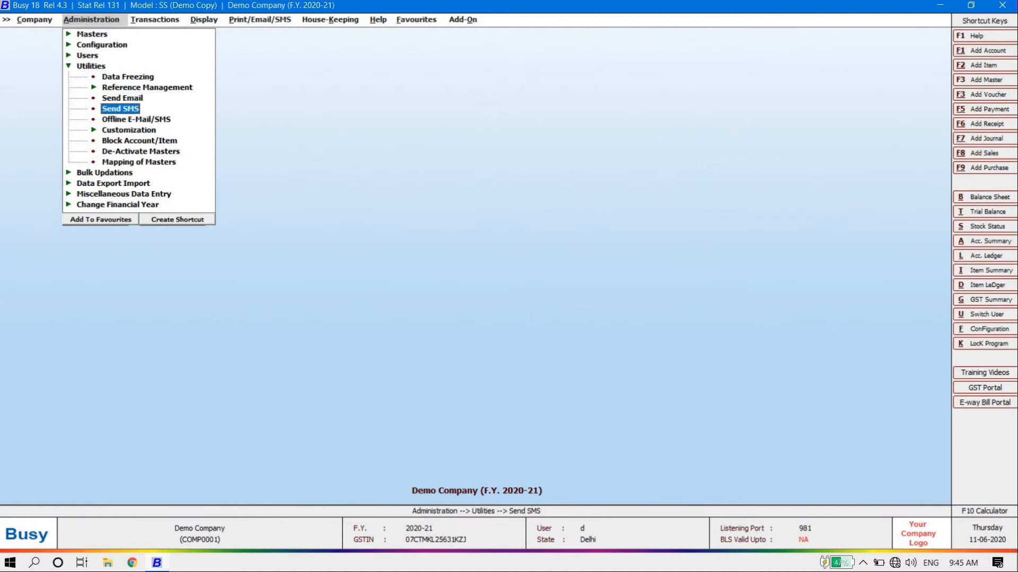
{"action": "key", "text": "Up"}
{"action": "key", "text": "Up"}
{"action": "key", "text": "Down"}
{"action": "key", "text": "Down"}
{"action": "key", "text": "Down"}
{"action": "key", "text": "Up"}
{"action": "key", "text": "Up"}
{"action": "key", "text": "Up"}
{"action": "key", "text": "Up"}
{"action": "key", "text": "Up"}
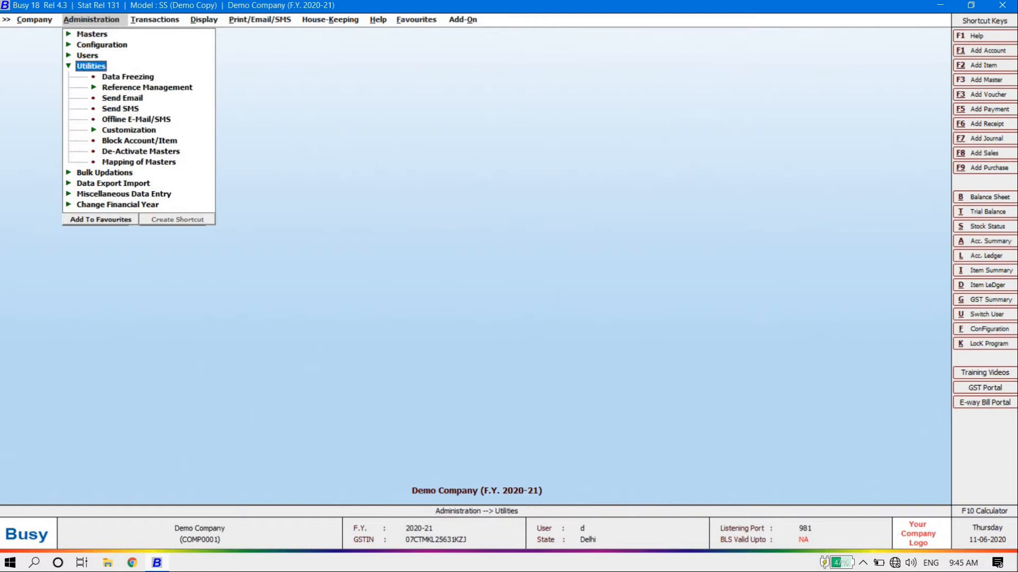
{"action": "key", "text": "Left"}
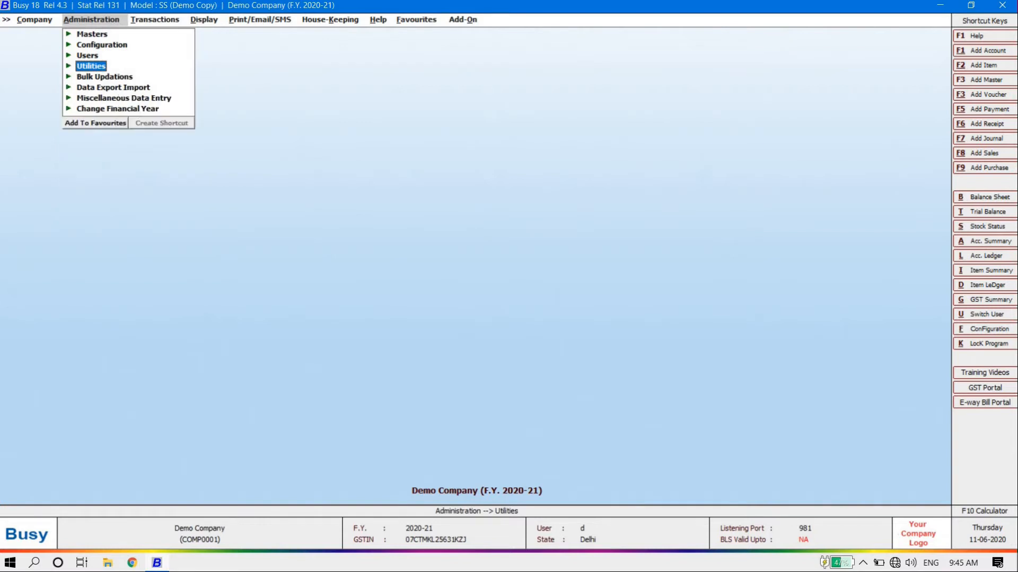
Browse Bulk Updations, including multiple item creation, then expand Data Export Import
{"action": "key", "text": "Down"}
{"action": "key", "text": "Right"}
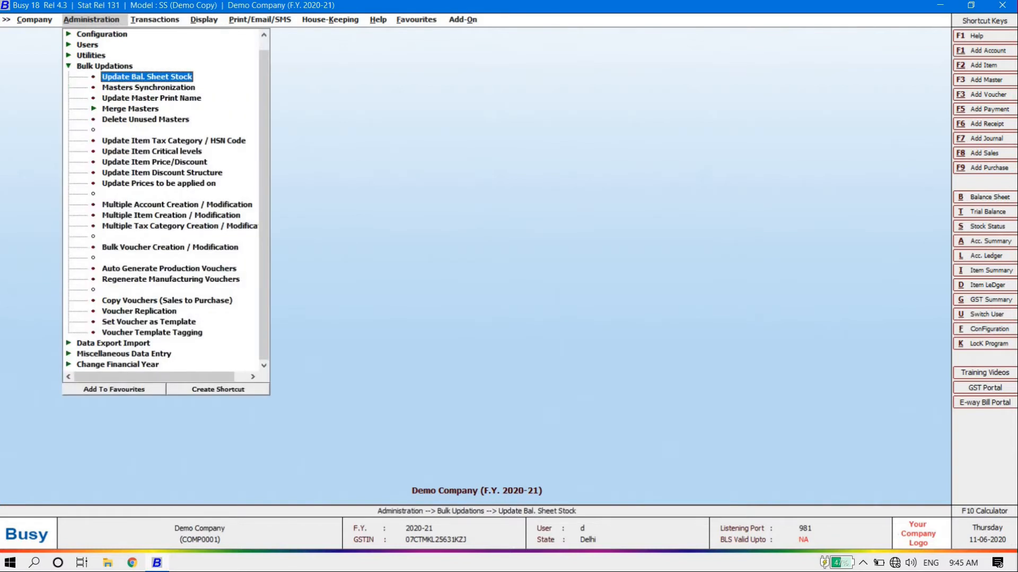
{"action": "key", "text": "Down"}
{"action": "key", "text": "Down"}
{"action": "key", "text": "Down"}
{"action": "key", "text": "Down"}
{"action": "key", "text": "Down"}
{"action": "key", "text": "Down"}
{"action": "key", "text": "Down"}
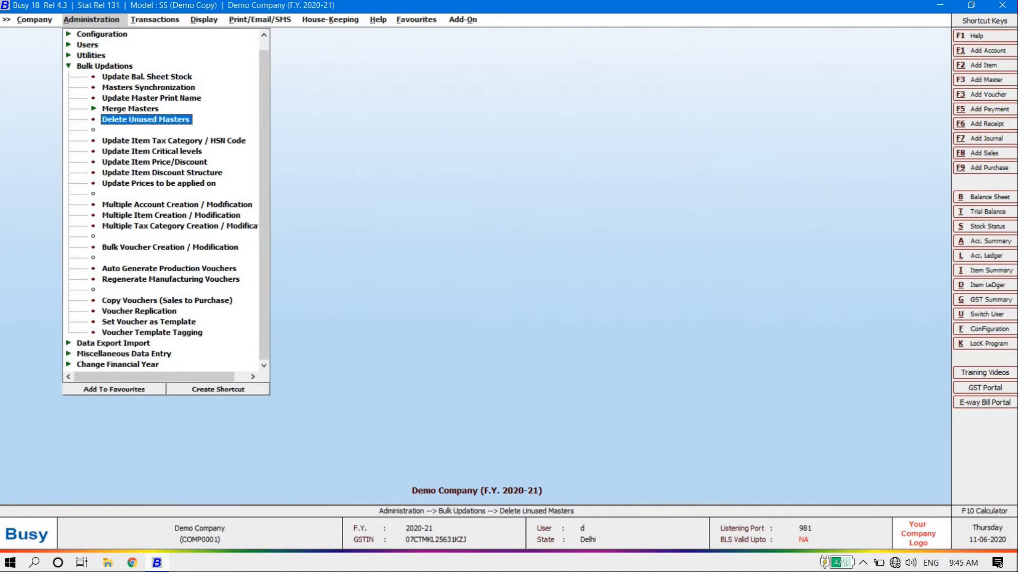
{"action": "key", "text": "Down"}
{"action": "key", "text": "Down"}
{"action": "key", "text": "Down"}
{"action": "key", "text": "Down"}
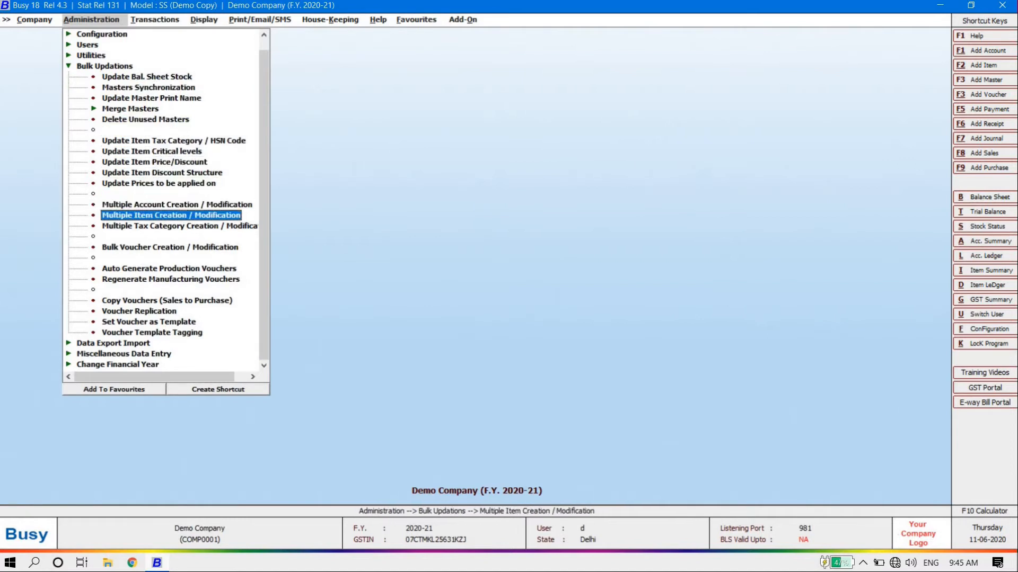
{"action": "key", "text": "Up"}
{"action": "key", "text": "Up"}
{"action": "key", "text": "Up"}
{"action": "key", "text": "Up"}
{"action": "key", "text": "Up"}
{"action": "key", "text": "Up"}
{"action": "key", "text": "Up"}
{"action": "key", "text": "Up"}
{"action": "key", "text": "Up"}
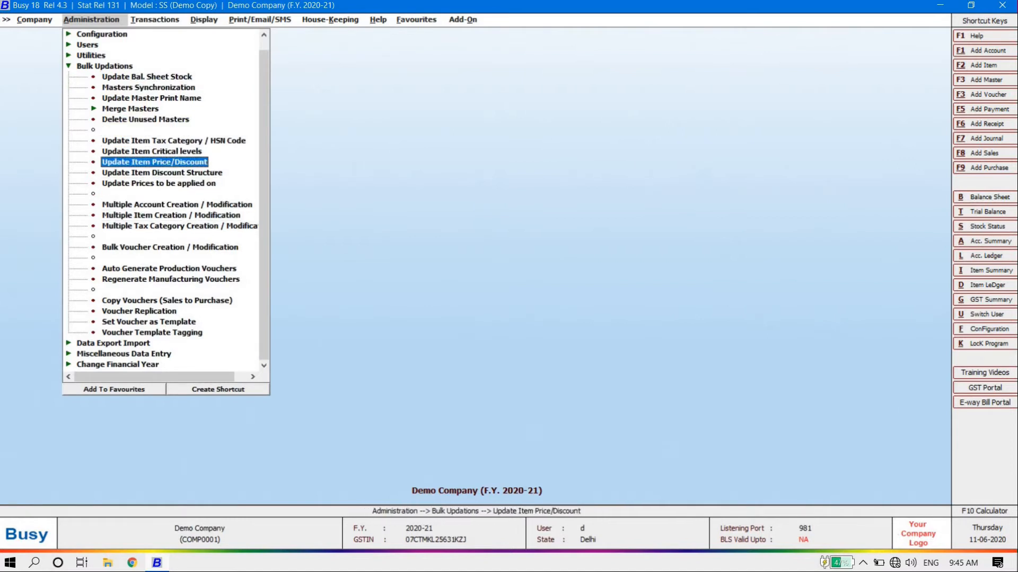
{"action": "key", "text": "Up"}
{"action": "key", "text": "Up"}
{"action": "key", "text": "Up"}
{"action": "key", "text": "Left"}
{"action": "key", "text": "Down"}
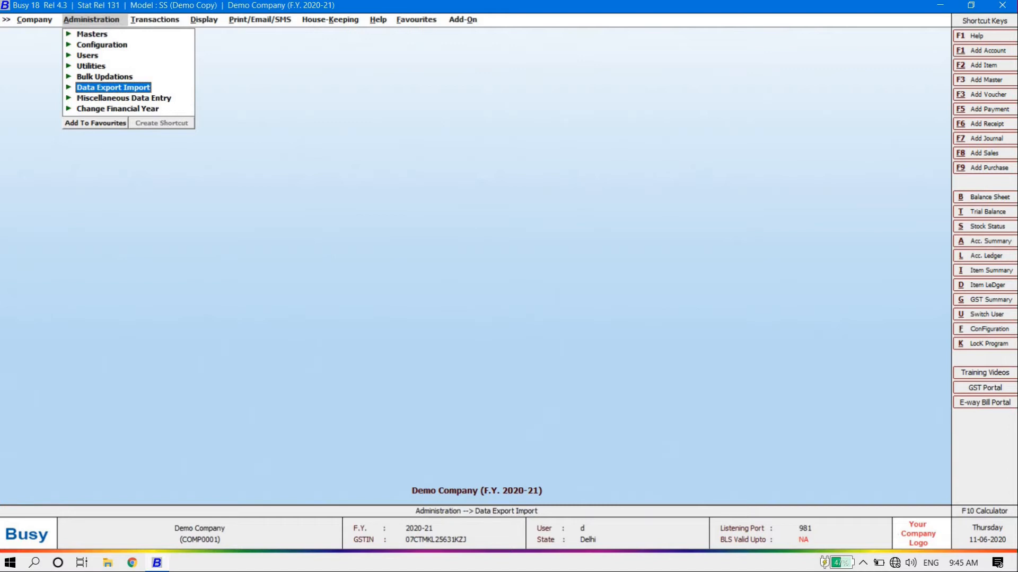
{"action": "key", "text": "Right"}
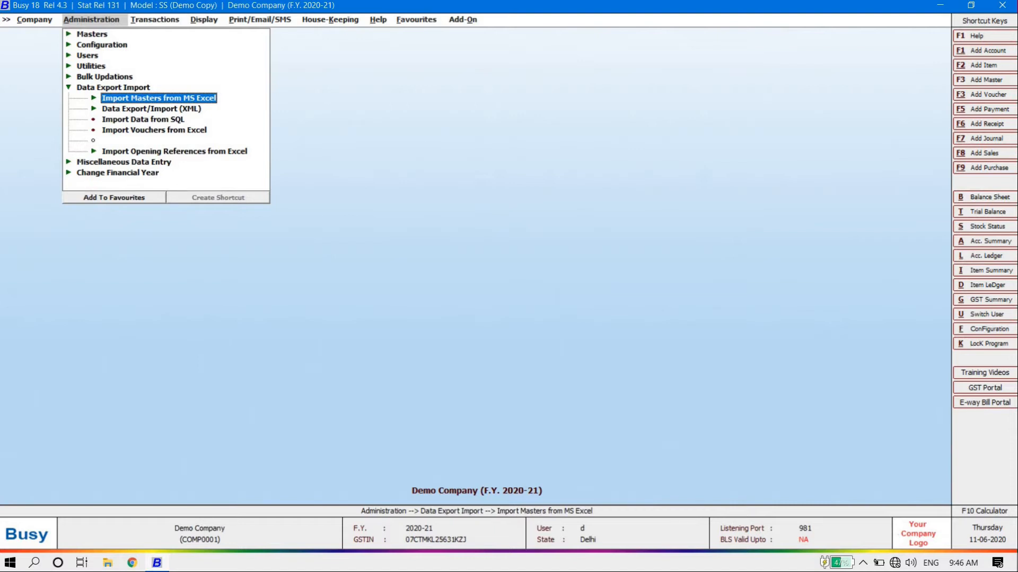
Browse the XML data export and import options under Administration
{"action": "key", "text": "Down"}
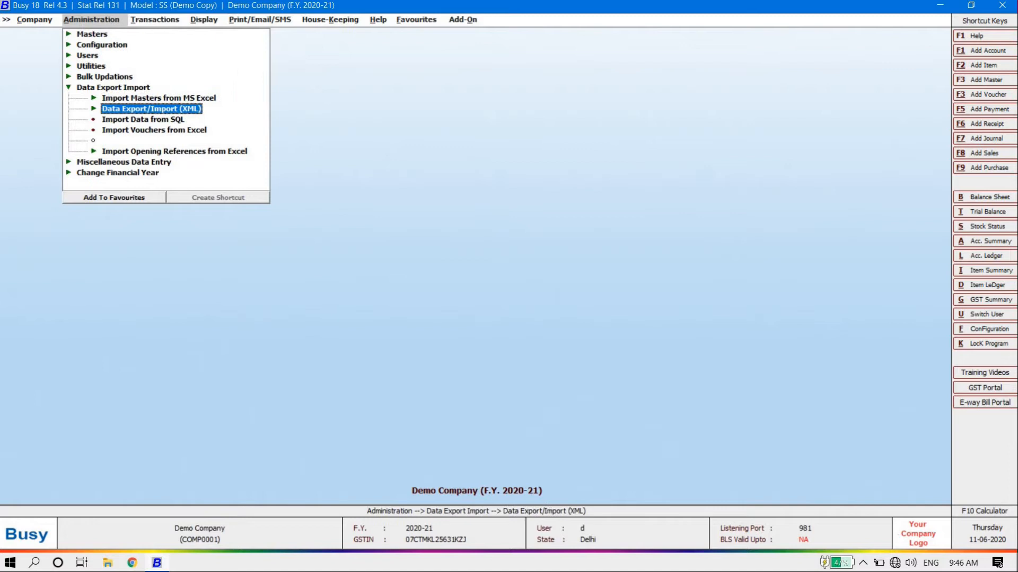
{"action": "key", "text": "Up"}
{"action": "key", "text": "Down"}
{"action": "key", "text": "Down"}
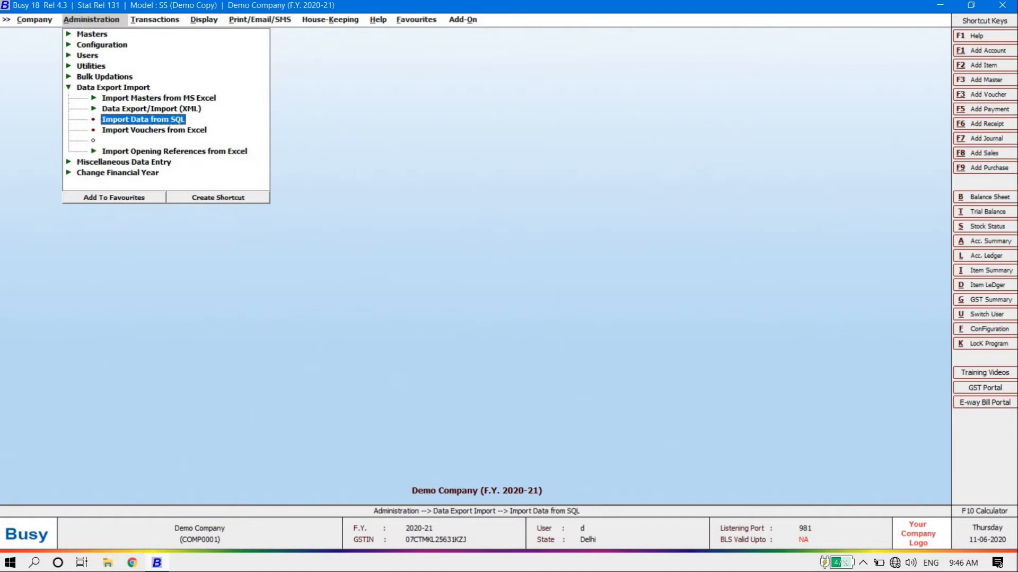
{"action": "key", "text": "Up"}
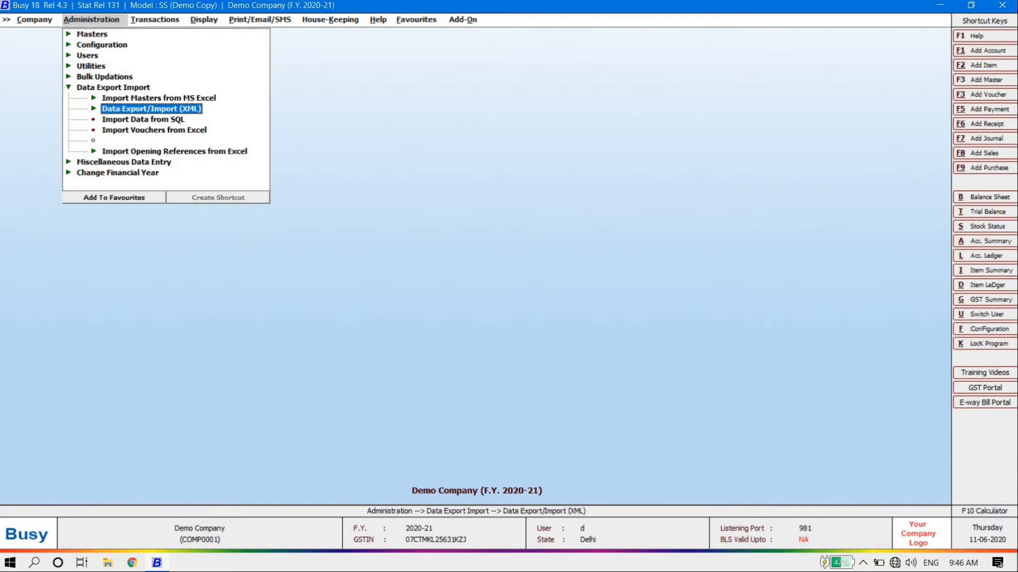
{"action": "key", "text": "Up"}
{"action": "key", "text": "Down"}
{"action": "key", "text": "Down"}
{"action": "key", "text": "Down"}
{"action": "key", "text": "Up"}
{"action": "key", "text": "Up"}
{"action": "key", "text": "Up"}
Look through the Miscellaneous Data Entry and Change Financial Year options, including New Financial Year
{"action": "key", "text": "Up"}
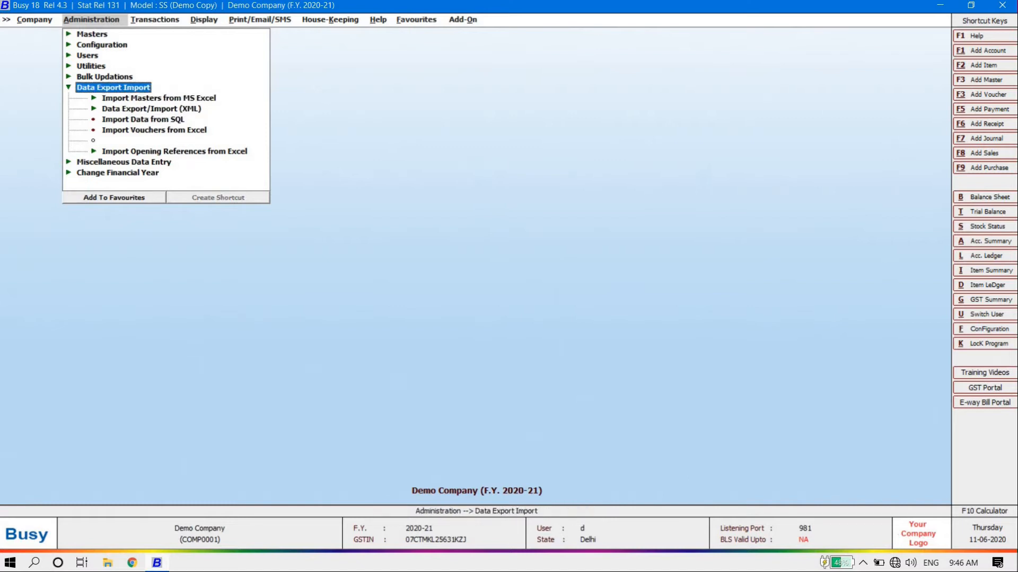
{"action": "key", "text": "Left"}
{"action": "key", "text": "Down"}
{"action": "key", "text": "Up"}
{"action": "key", "text": "Down"}
{"action": "key", "text": "Up"}
{"action": "key", "text": "Down"}
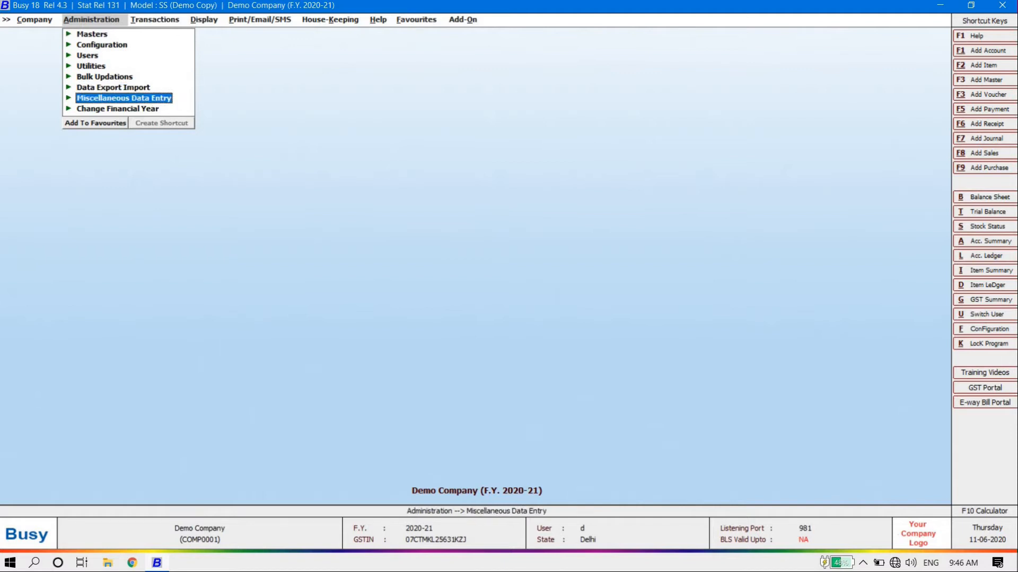
{"action": "key", "text": "Return"}
{"action": "key", "text": "Up"}
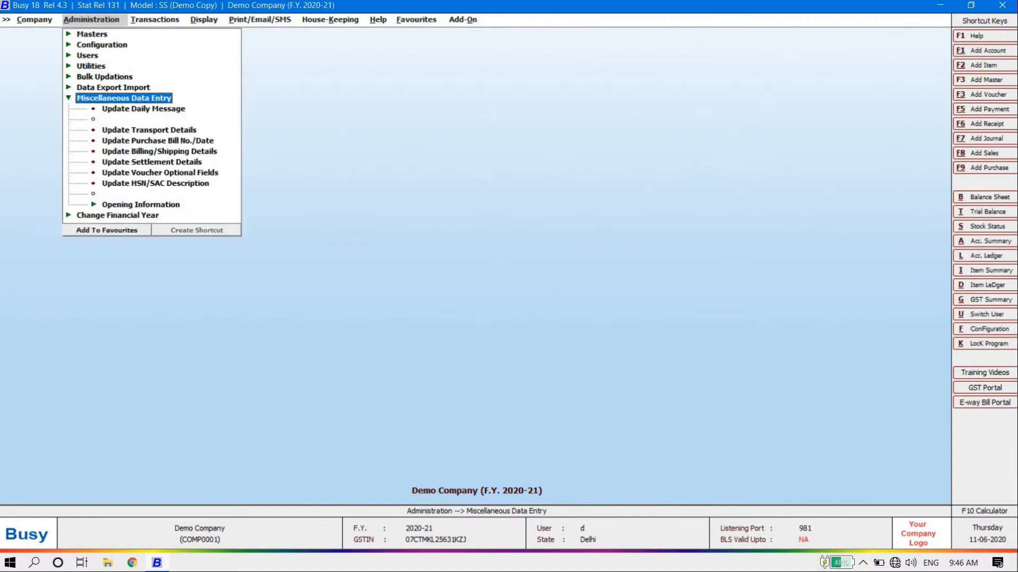
{"action": "key", "text": "Left"}
{"action": "key", "text": "Down"}
{"action": "key", "text": "Return"}
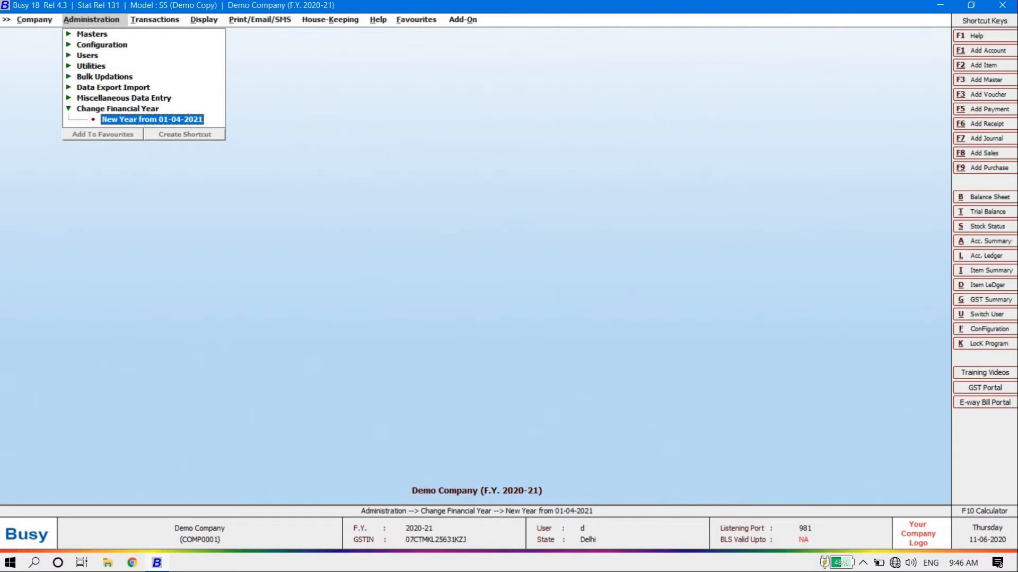
{"action": "key", "text": "Up"}
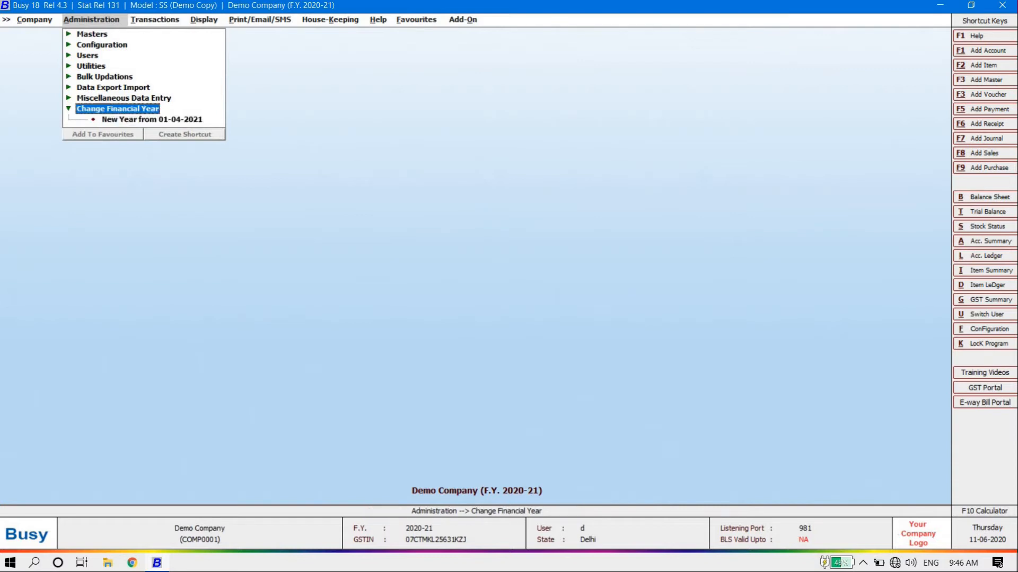
{"action": "key", "text": "Left"}
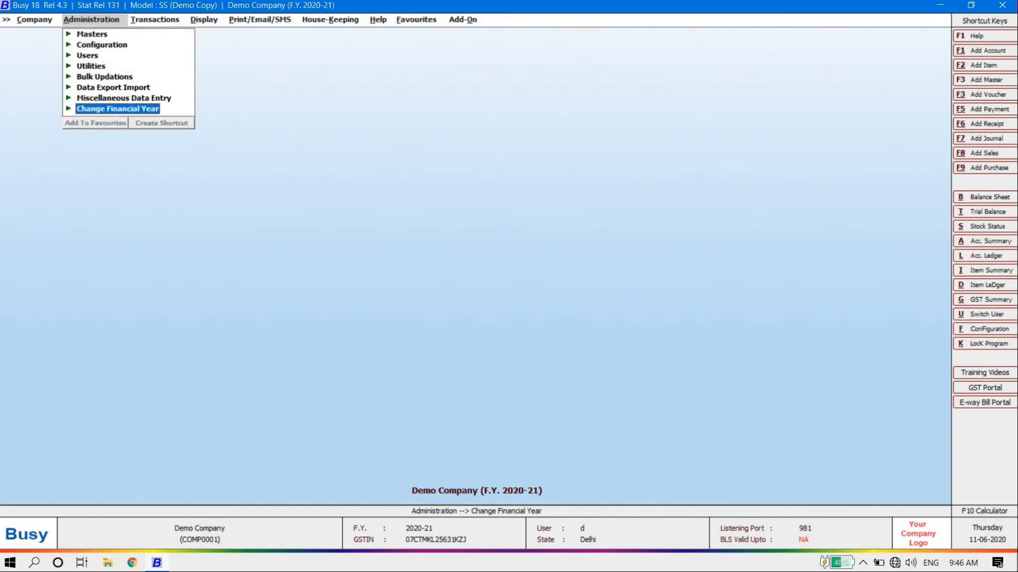
Move past Transactions into Display and browse reports from Trial Balance to Consumption Analysis
{"action": "key", "text": "Right"}
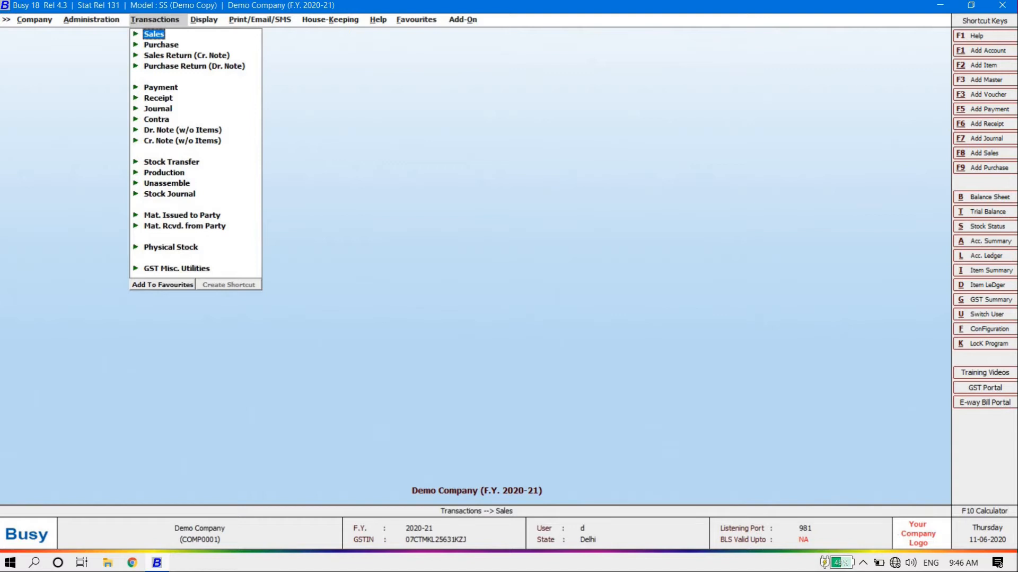
{"action": "key", "text": "Right"}
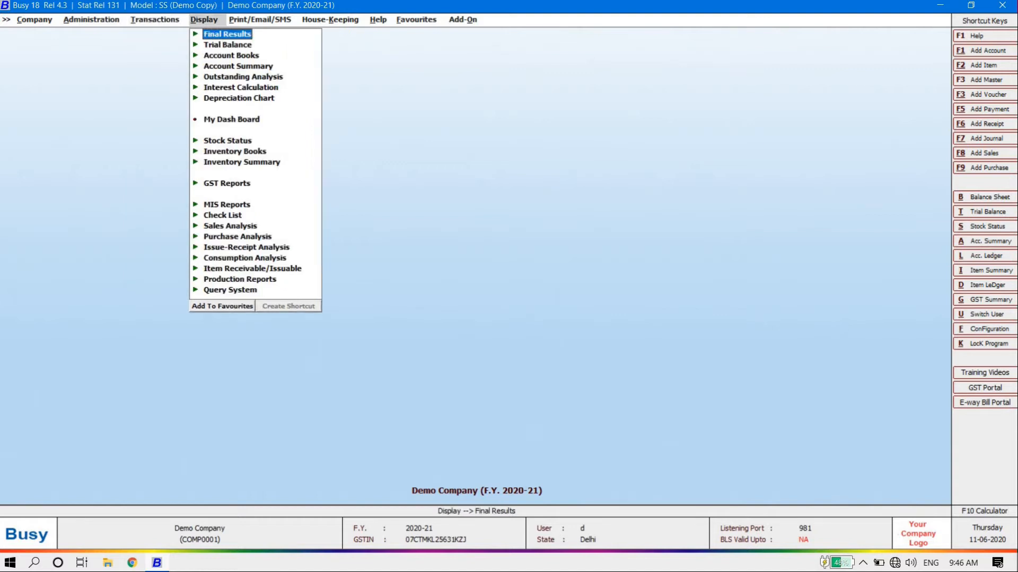
{"action": "key", "text": "Down"}
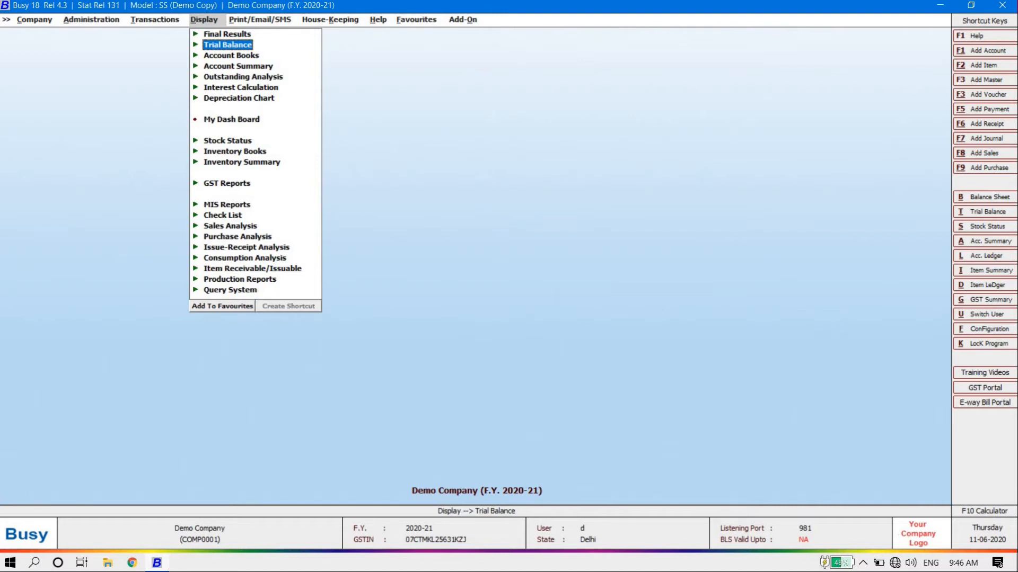
{"action": "key", "text": "Down"}
{"action": "key", "text": "Down"}
{"action": "key", "text": "Down"}
{"action": "key", "text": "Down"}
{"action": "key", "text": "Down"}
{"action": "key", "text": "Down"}
{"action": "key", "text": "Down"}
{"action": "key", "text": "Down"}
{"action": "key", "text": "Down"}
{"action": "key", "text": "Down"}
{"action": "key", "text": "Down"}
{"action": "key", "text": "Down"}
{"action": "key", "text": "Down"}
{"action": "key", "text": "Down"}
{"action": "key", "text": "Down"}
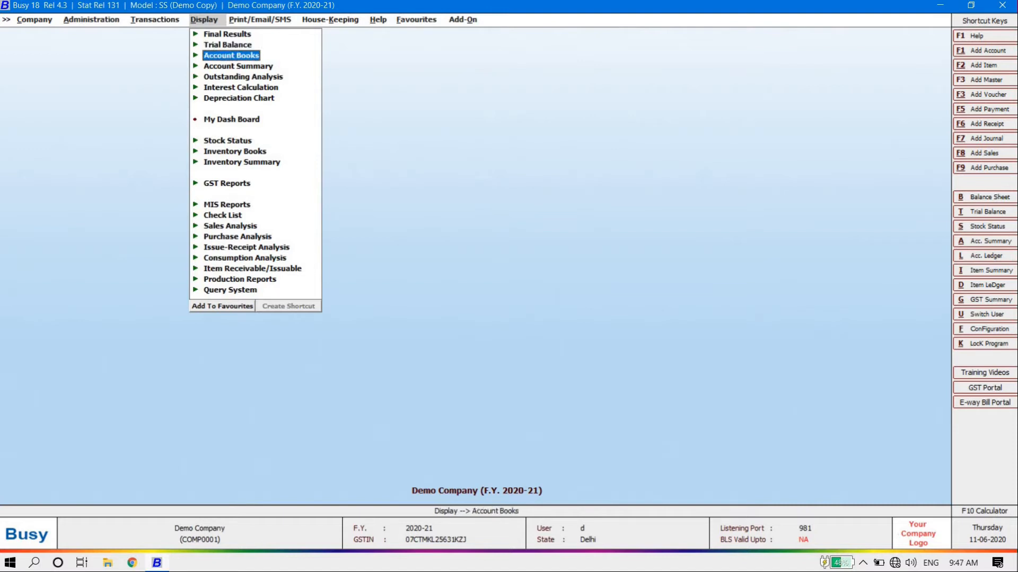
{"action": "key", "text": "Down"}
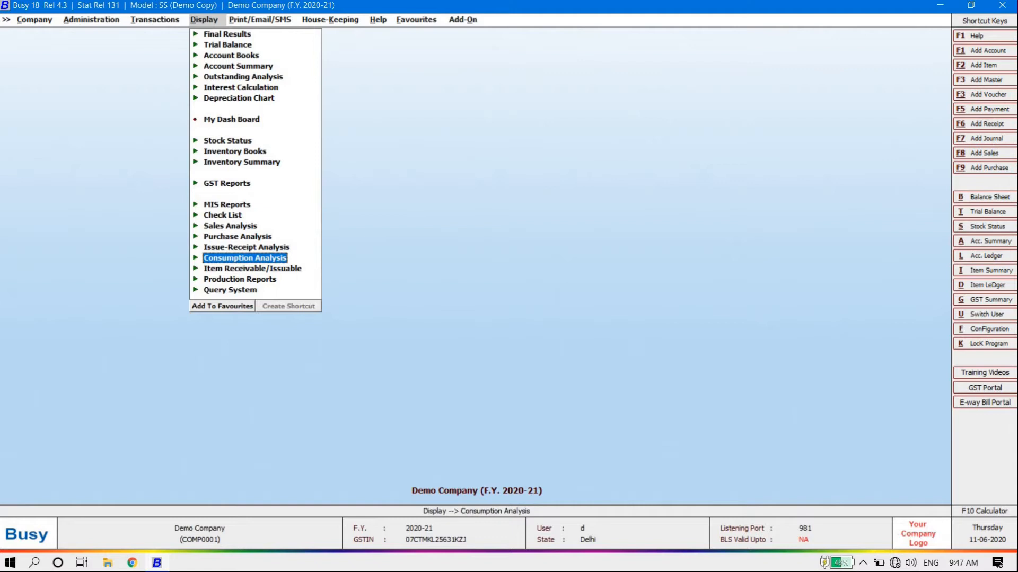
Compare the Display and Print/Email/SMS menus, then bring up the House-Keeping menu
{"action": "key", "text": "Right"}
{"action": "key", "text": "Left"}
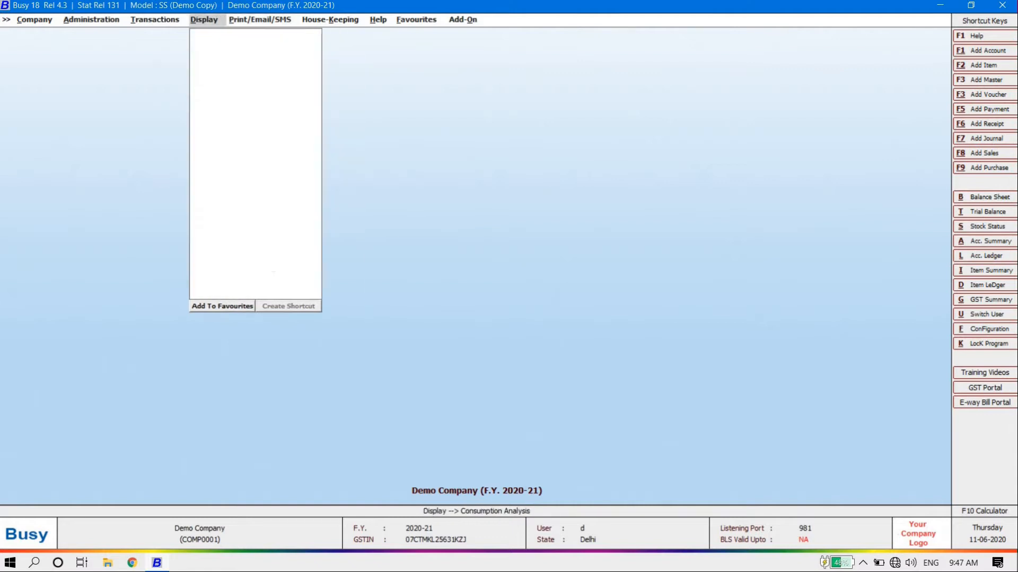
{"action": "key", "text": "Right"}
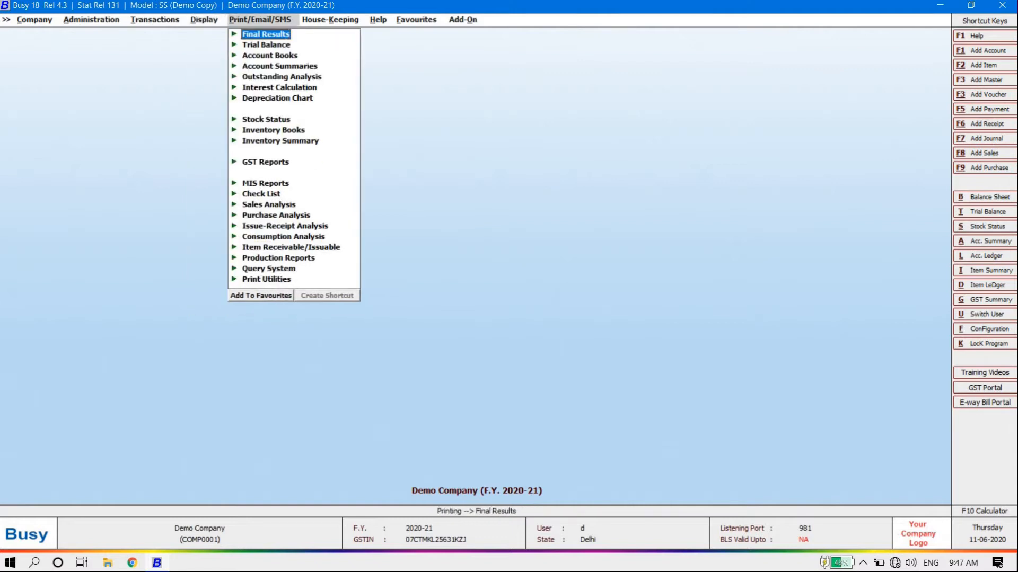
{"action": "key", "text": "Left"}
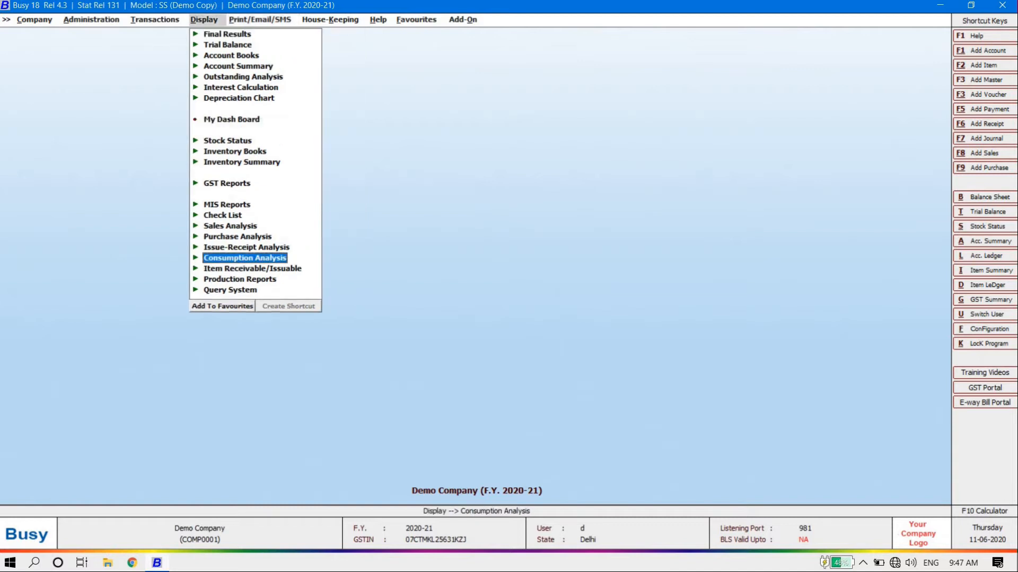
{"action": "key", "text": "Up"}
{"action": "key", "text": "Up"}
{"action": "key", "text": "Up"}
{"action": "key", "text": "Up"}
{"action": "key", "text": "Up"}
{"action": "key", "text": "Up"}
{"action": "key", "text": "Up"}
{"action": "key", "text": "Up"}
{"action": "key", "text": "Up"}
{"action": "key", "text": "Up"}
{"action": "key", "text": "Up"}
{"action": "key", "text": "Up"}
{"action": "key", "text": "Up"}
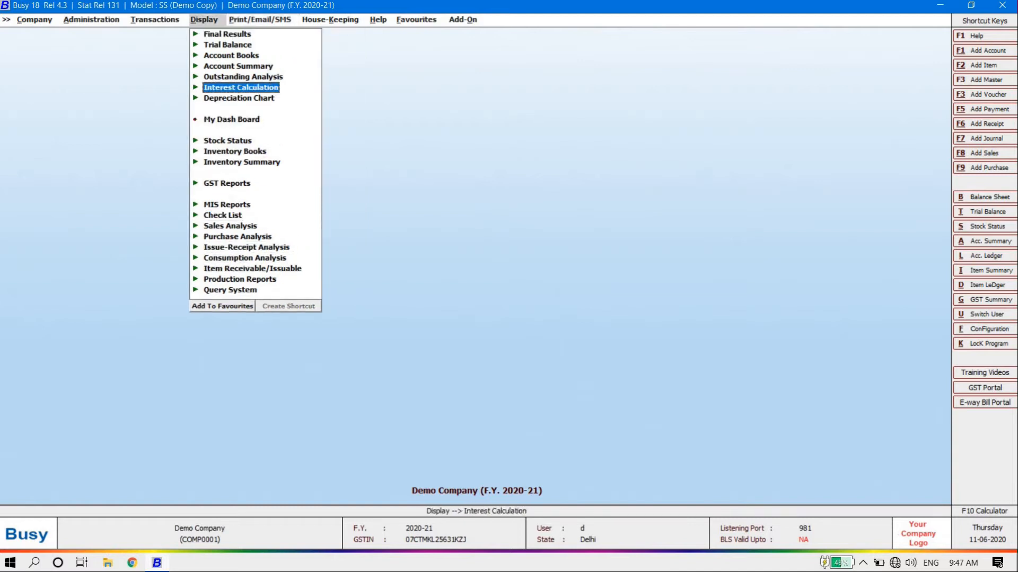
{"action": "key", "text": "Up"}
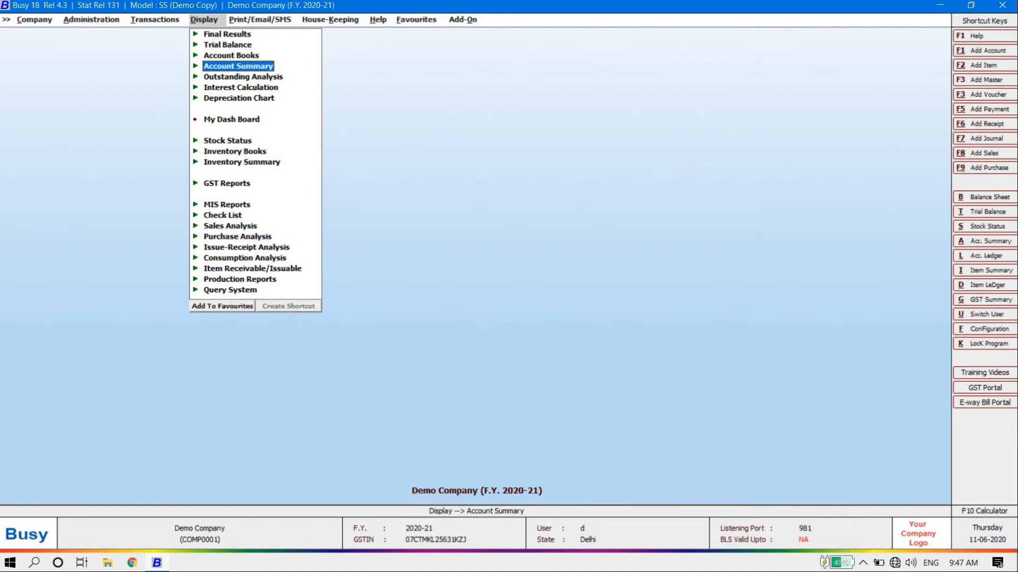
{"action": "key", "text": "Right"}
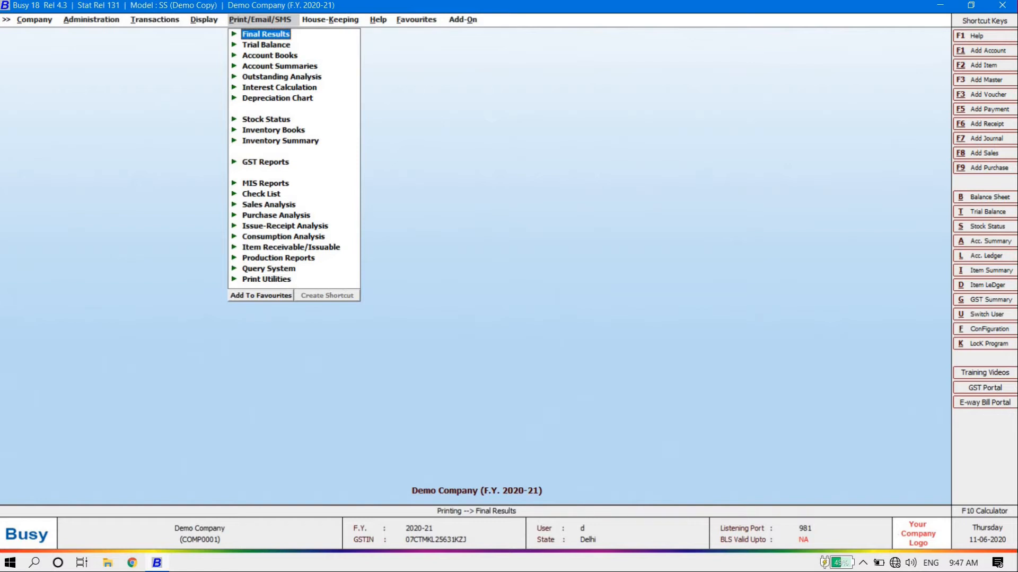
{"action": "key", "text": "Left"}
{"action": "key", "text": "Right"}
{"action": "key", "text": "Right"}
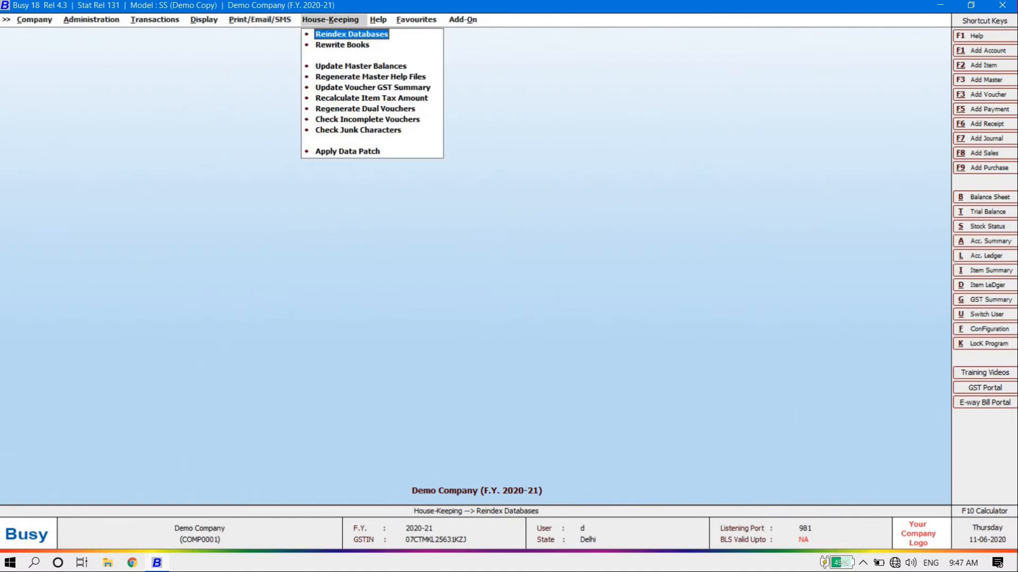
Review House-Keeping tasks such as Update Master Balances and Rewrite Books, then reach the Help menu
{"action": "key", "text": "Down"}
{"action": "key", "text": "Down"}
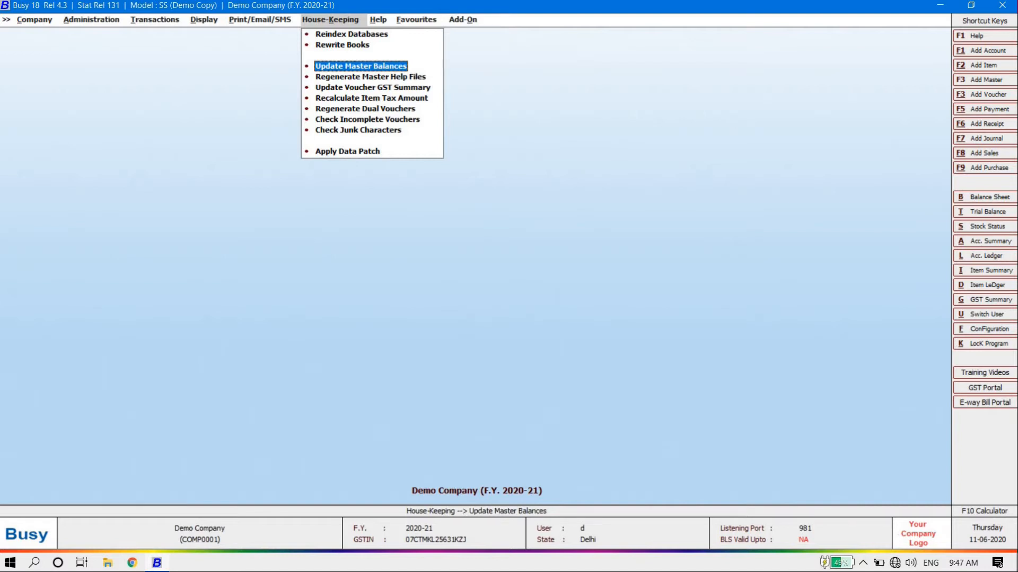
{"action": "key", "text": "Down"}
{"action": "key", "text": "Up"}
{"action": "key", "text": "Down"}
{"action": "key", "text": "Down"}
{"action": "key", "text": "Down"}
{"action": "key", "text": "Down"}
{"action": "key", "text": "Down"}
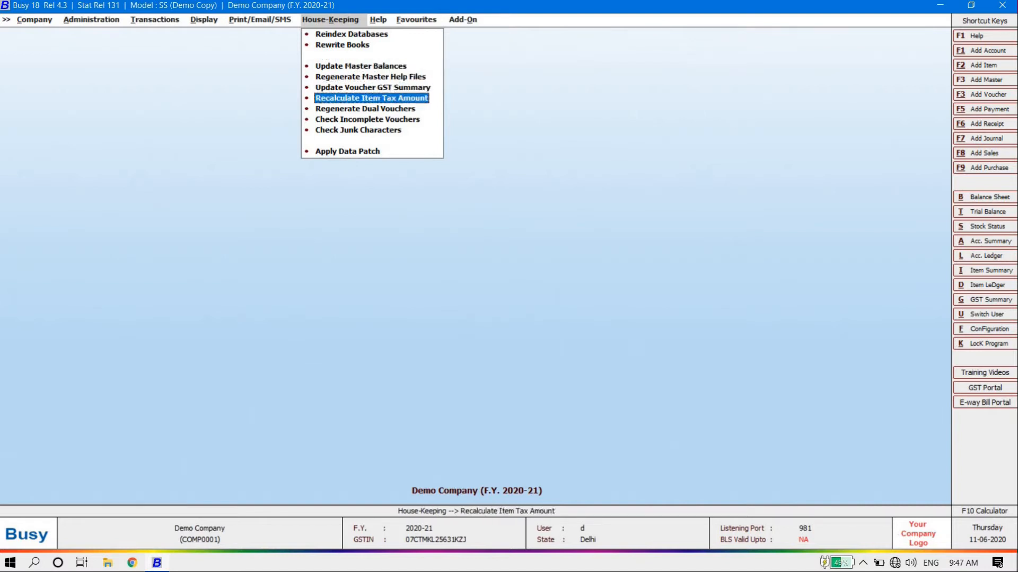
{"action": "key", "text": "Up"}
{"action": "key", "text": "Up"}
{"action": "key", "text": "Up"}
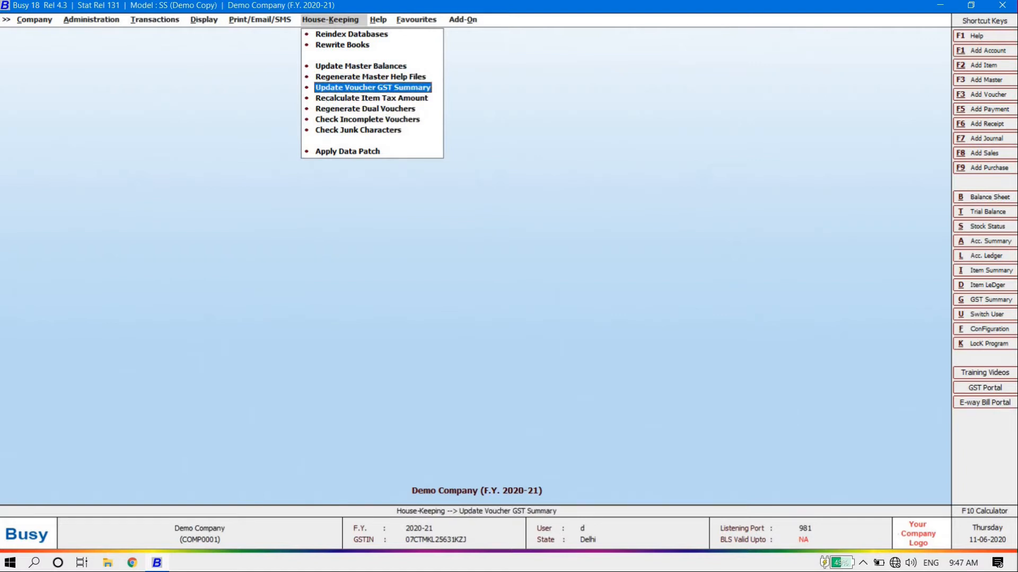
{"action": "key", "text": "Down"}
{"action": "key", "text": "Down"}
{"action": "key", "text": "Down"}
{"action": "key", "text": "Down"}
{"action": "key", "text": "Down"}
{"action": "key", "text": "Down"}
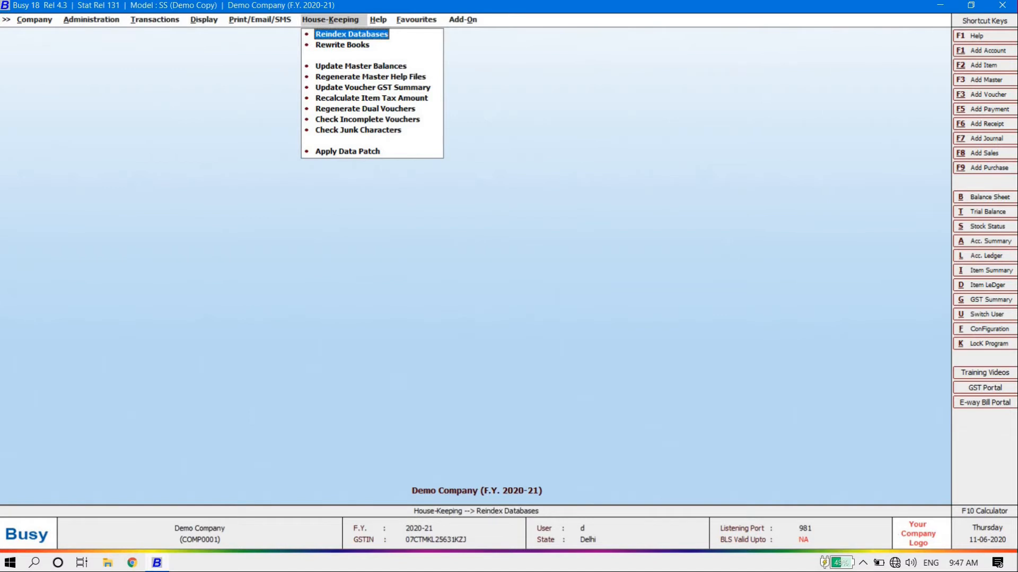
{"action": "key", "text": "Down"}
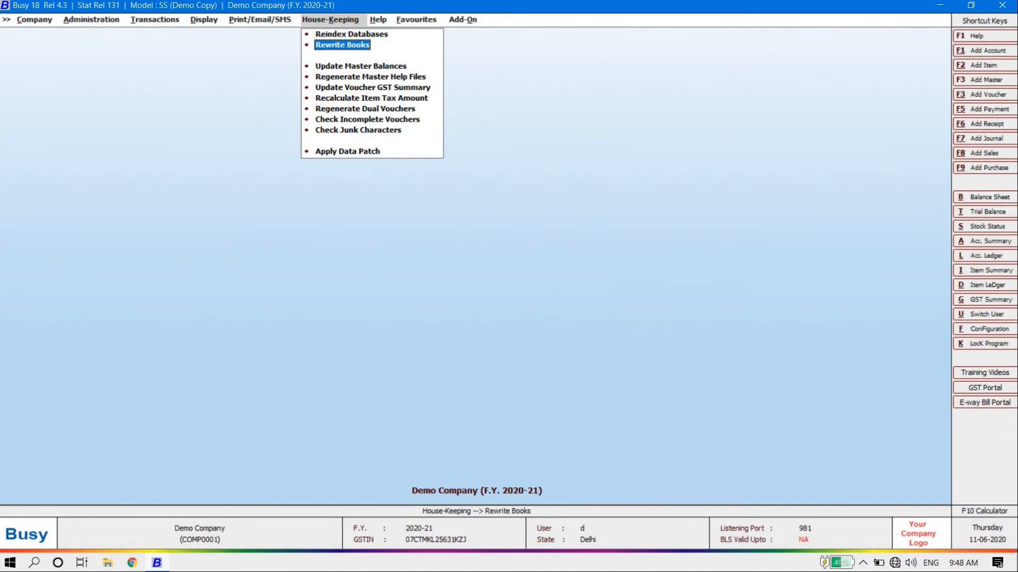
{"action": "key", "text": "Right"}
{"action": "key", "text": "Up"}
{"action": "key", "text": "Up"}
{"action": "key", "text": "Up"}
{"action": "key", "text": "Up"}
{"action": "key", "text": "Up"}
{"action": "key", "text": "Up"}
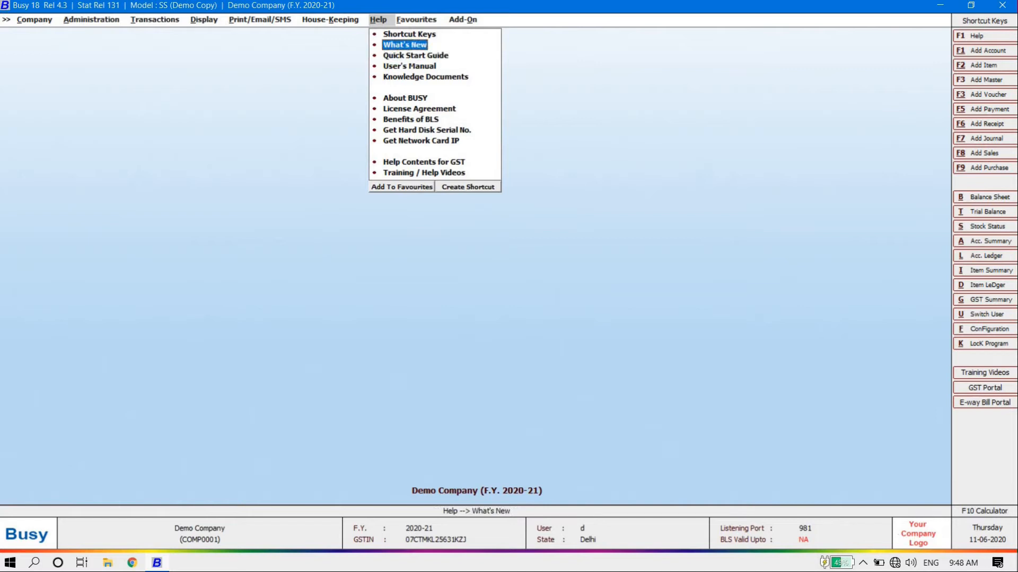
Browse the Help topics down to the hard disk serial lookup, then the Favourites and Add-On menus
{"action": "key", "text": "Down"}
{"action": "key", "text": "Down"}
{"action": "key", "text": "Up"}
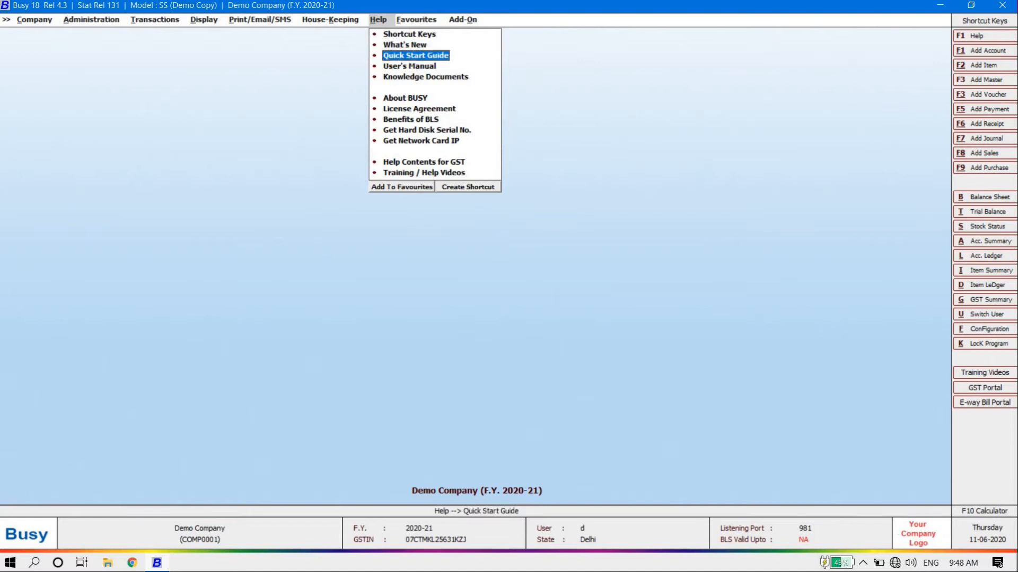
{"action": "key", "text": "Down"}
{"action": "key", "text": "Down"}
{"action": "key", "text": "Down"}
{"action": "key", "text": "Down"}
{"action": "key", "text": "Down"}
{"action": "key", "text": "Down"}
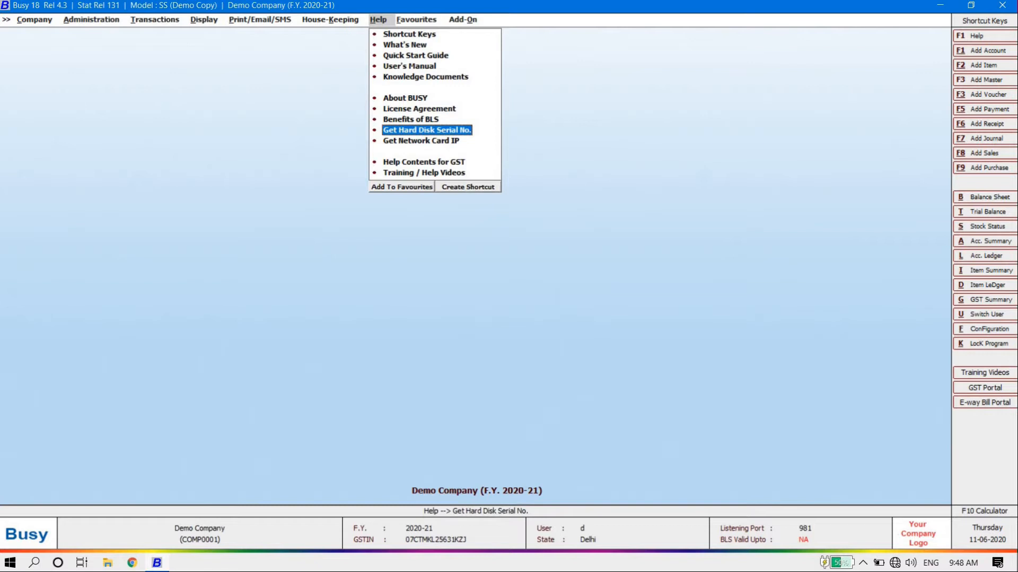
{"action": "key", "text": "Down"}
{"action": "key", "text": "Down"}
{"action": "key", "text": "Down"}
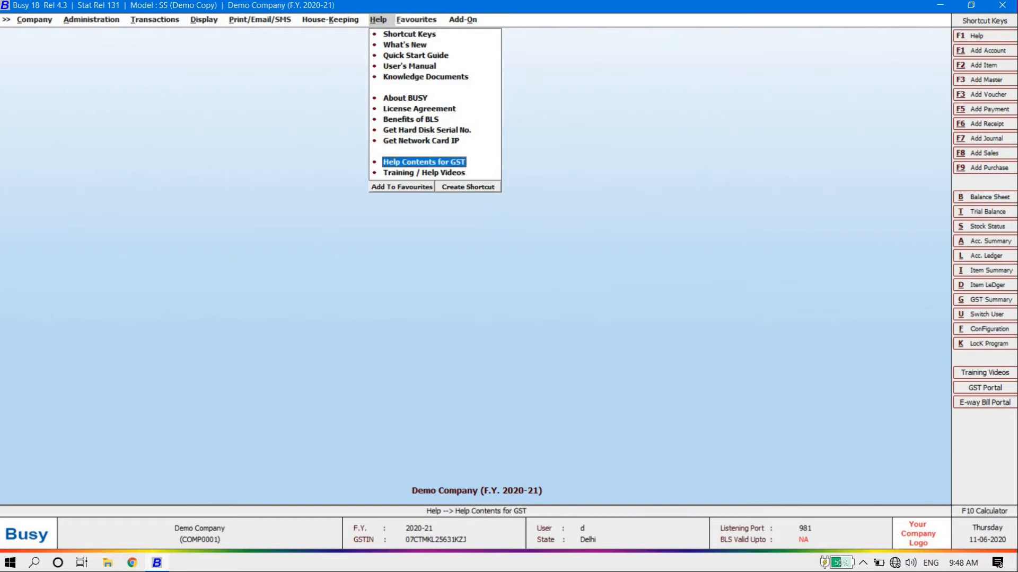
{"action": "key", "text": "Right"}
{"action": "key", "text": "Right"}
{"action": "key", "text": "Left"}
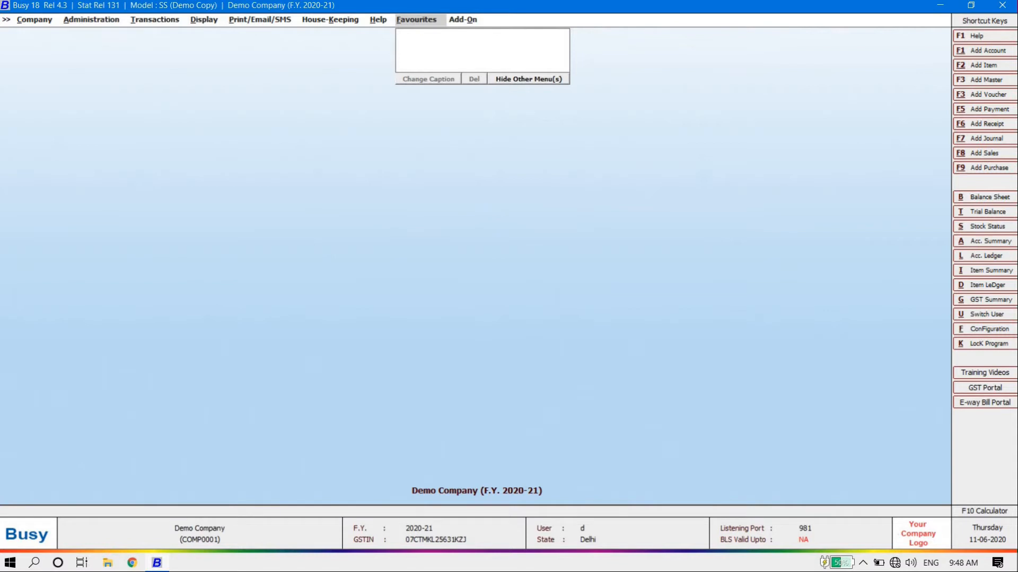
{"action": "key", "text": "Right"}
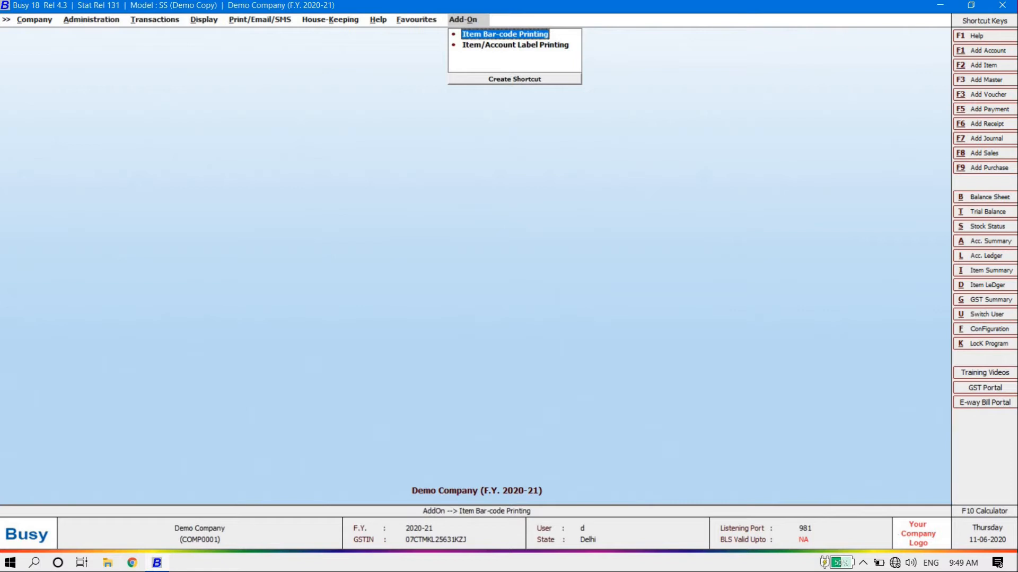
Look at the item bar-code and label printing add-ons, then close the menus back to Administration
{"action": "key", "text": "Down"}
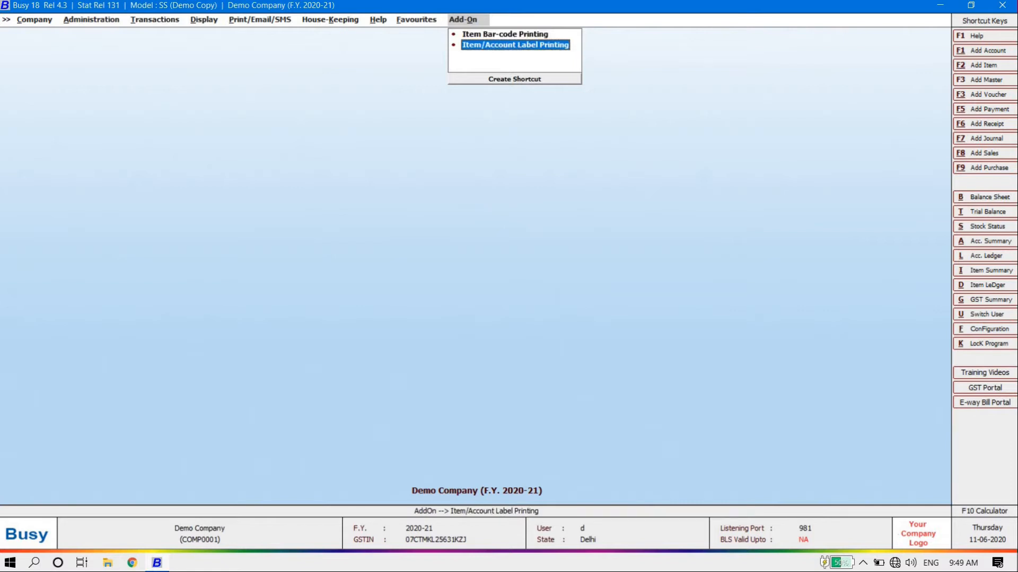
{"action": "key", "text": "Up"}
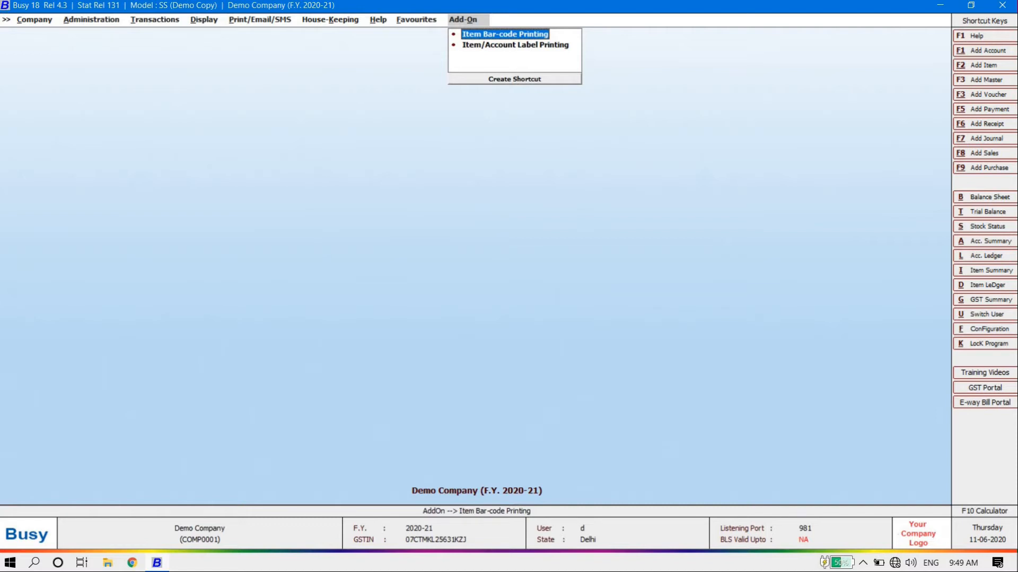
{"action": "key", "text": "Down"}
{"action": "key", "text": "Left"}
{"action": "key", "text": "Left"}
{"action": "key", "text": "Left"}
{"action": "key", "text": "Left"}
{"action": "key", "text": "Left"}
{"action": "key", "text": "Left"}
{"action": "key", "text": "Left"}
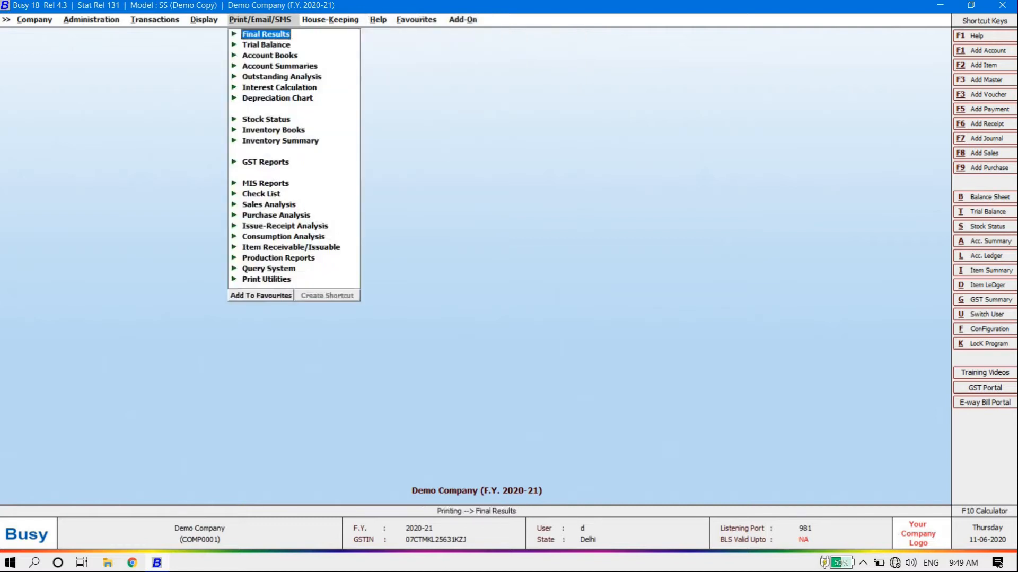
{"action": "key", "text": "Right"}
{"action": "key", "text": "Right"}
{"action": "key", "text": "Right"}
{"action": "key", "text": "Right"}
{"action": "key", "text": "Right"}
{"action": "key", "text": "Right"}
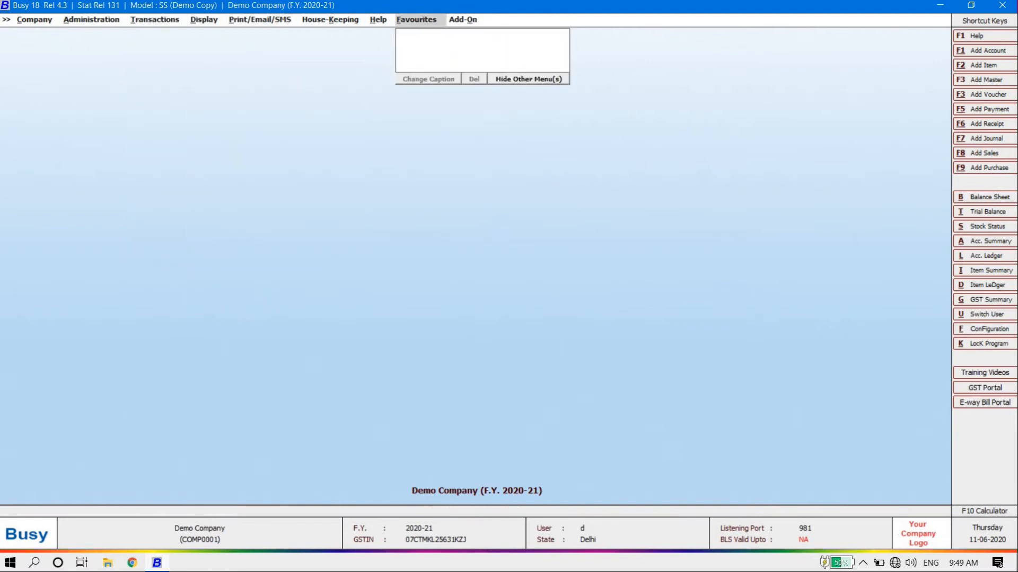
{"action": "key", "text": "Escape"}
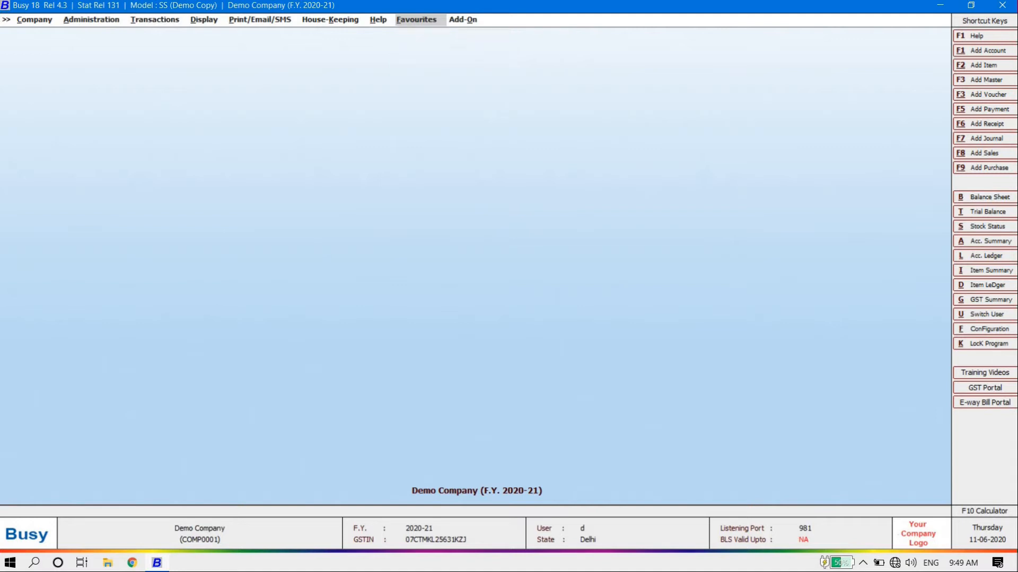
{"action": "key", "text": "Left"}
{"action": "key", "text": "Left"}
{"action": "key", "text": "Left"}
{"action": "key", "text": "Left"}
{"action": "key", "text": "Left"}
{"action": "key", "text": "Left"}
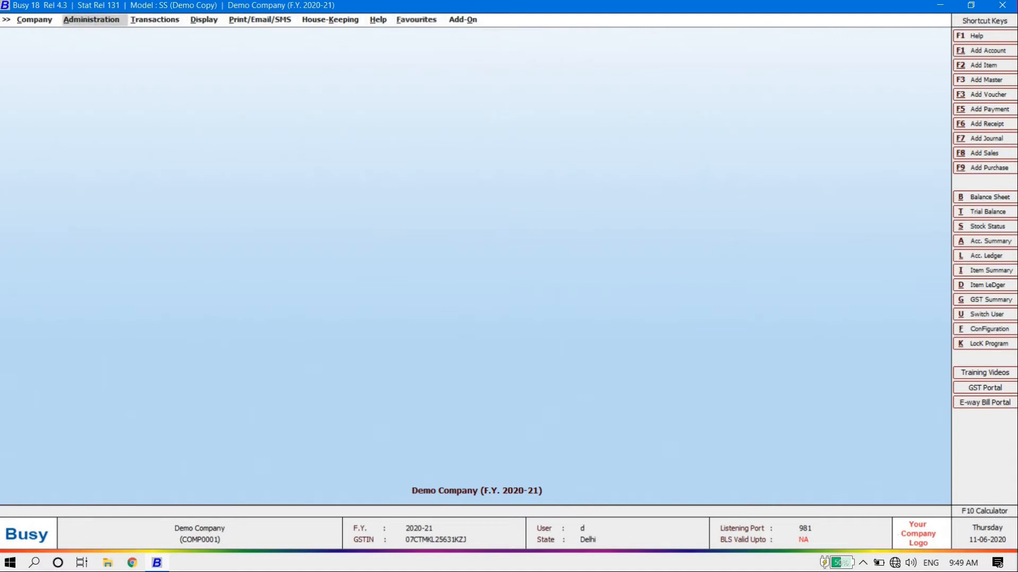
Go to Administration > Masters > Account > Add to get a blank Add Account Master form
{"action": "key", "text": "Return"}
{"action": "key", "text": "Up"}
{"action": "key", "text": "Up"}
{"action": "key", "text": "Up"}
{"action": "key", "text": "Up"}
{"action": "key", "text": "Up"}
{"action": "key", "text": "Up"}
{"action": "key", "text": "Up"}
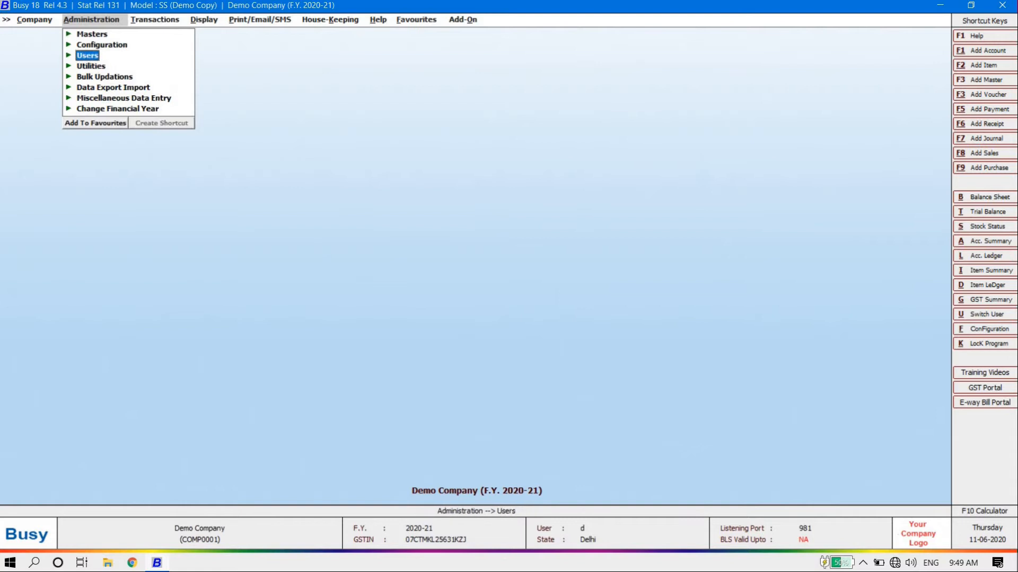
{"action": "key", "text": "Return"}
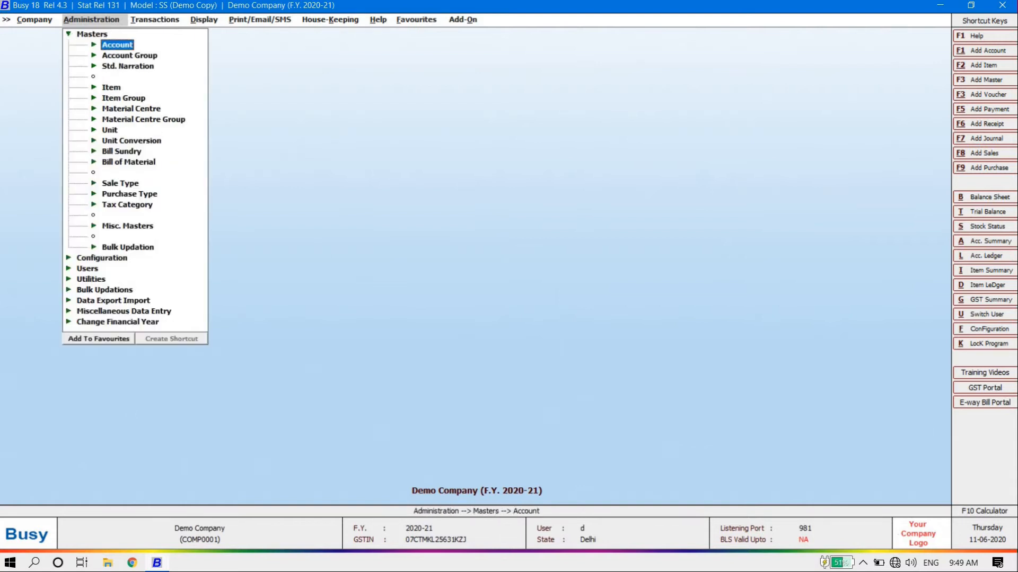
{"action": "key", "text": "Down"}
{"action": "key", "text": "Down"}
{"action": "key", "text": "Down"}
{"action": "key", "text": "Down"}
{"action": "key", "text": "Down"}
{"action": "key", "text": "Down"}
{"action": "key", "text": "Down"}
{"action": "key", "text": "Down"}
{"action": "key", "text": "Down"}
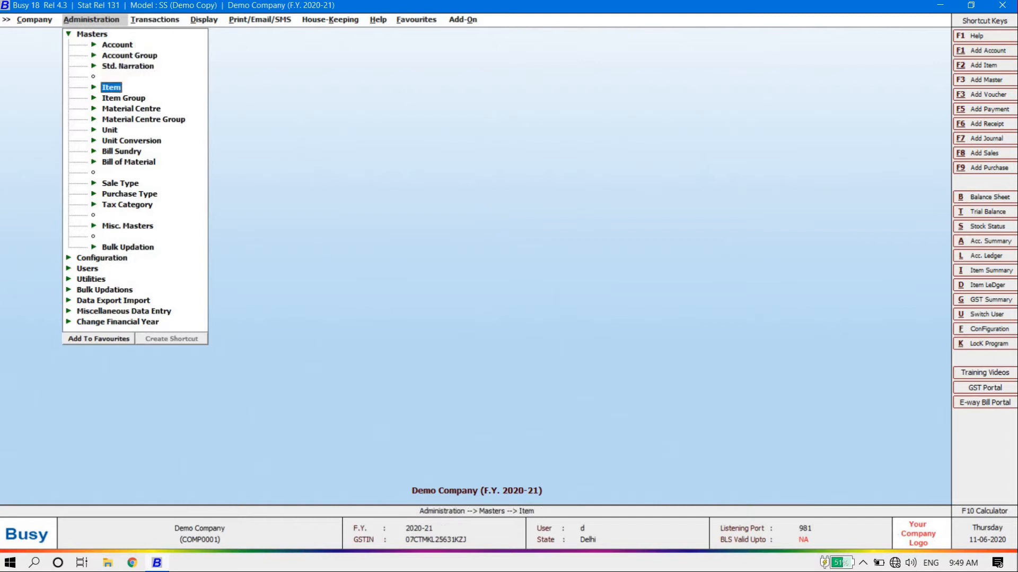
{"action": "key", "text": "Down"}
{"action": "key", "text": "Down"}
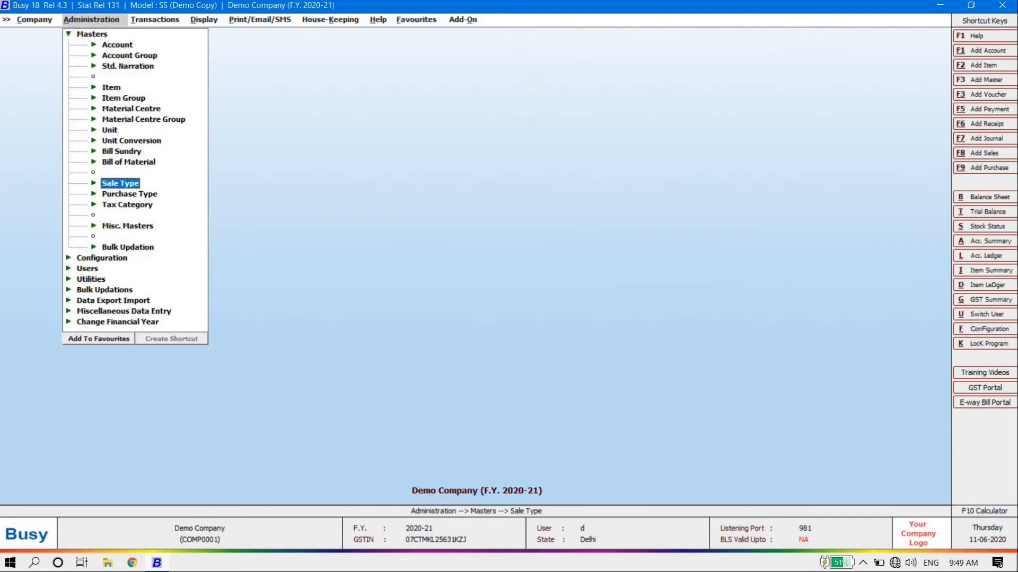
{"action": "key", "text": "Up"}
{"action": "key", "text": "Up"}
{"action": "key", "text": "Up"}
{"action": "key", "text": "Up"}
{"action": "key", "text": "Up"}
{"action": "key", "text": "Up"}
{"action": "key", "text": "Up"}
{"action": "key", "text": "Up"}
{"action": "key", "text": "Up"}
{"action": "key", "text": "Up"}
{"action": "key", "text": "Up"}
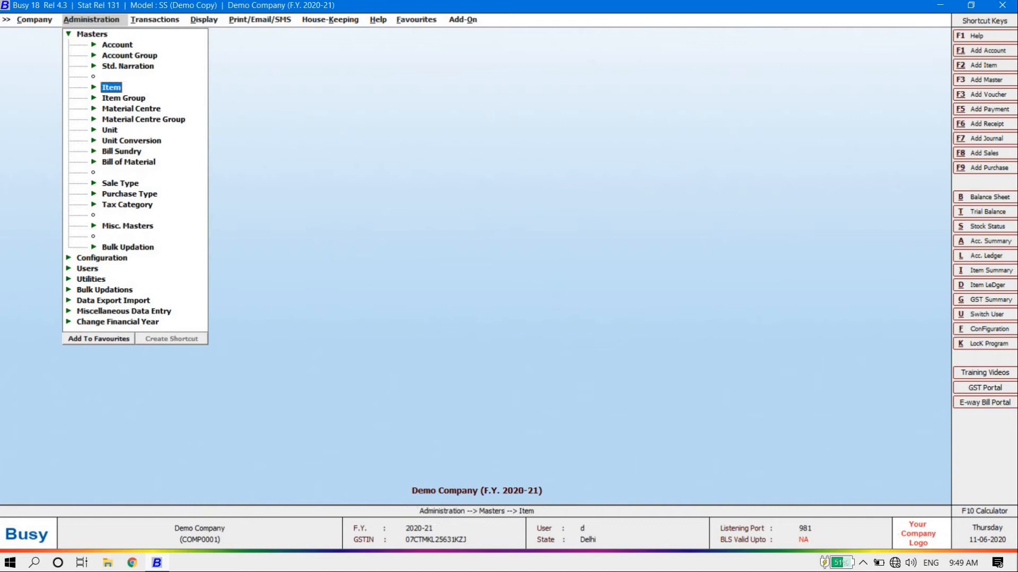
{"action": "key", "text": "Return"}
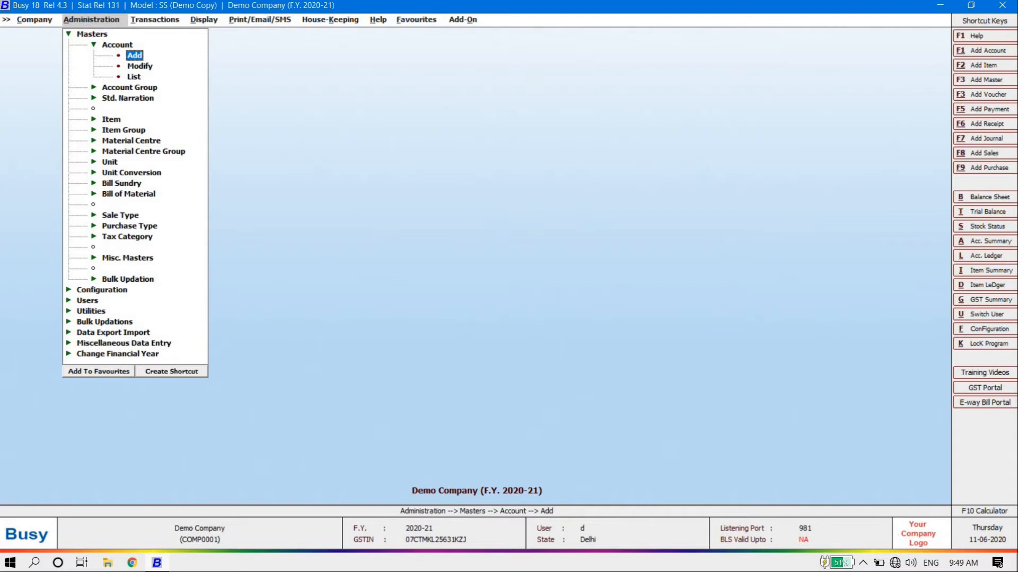
{"action": "key", "text": "Down"}
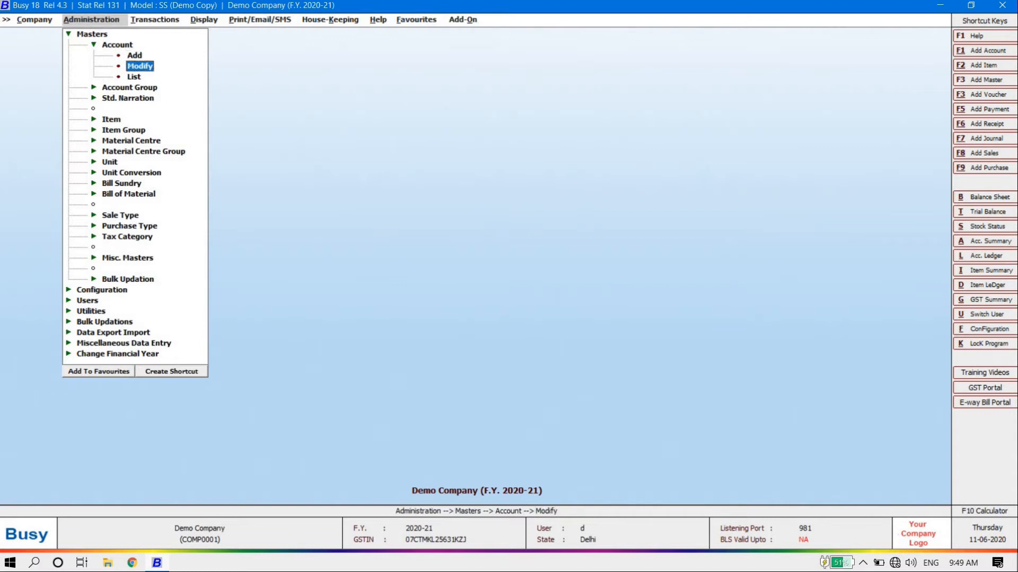
{"action": "key", "text": "Down"}
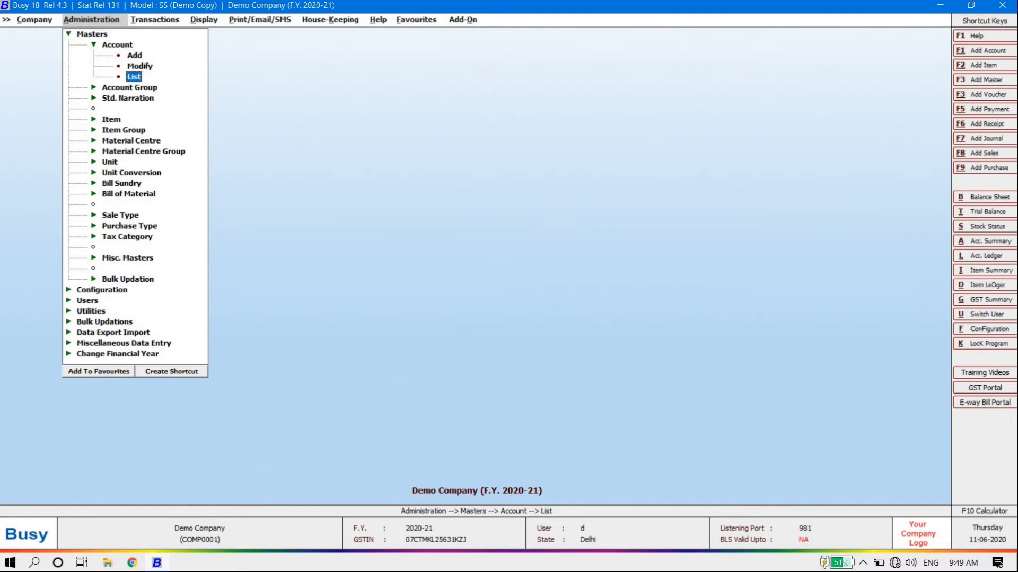
{"action": "key", "text": "Up"}
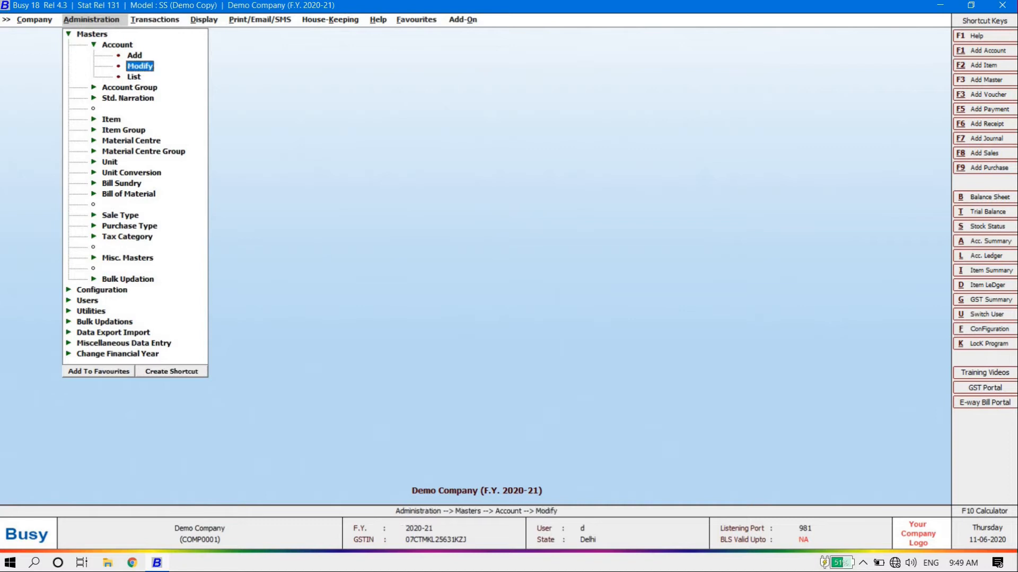
{"action": "key", "text": "Up"}
{"action": "key", "text": "Return"}
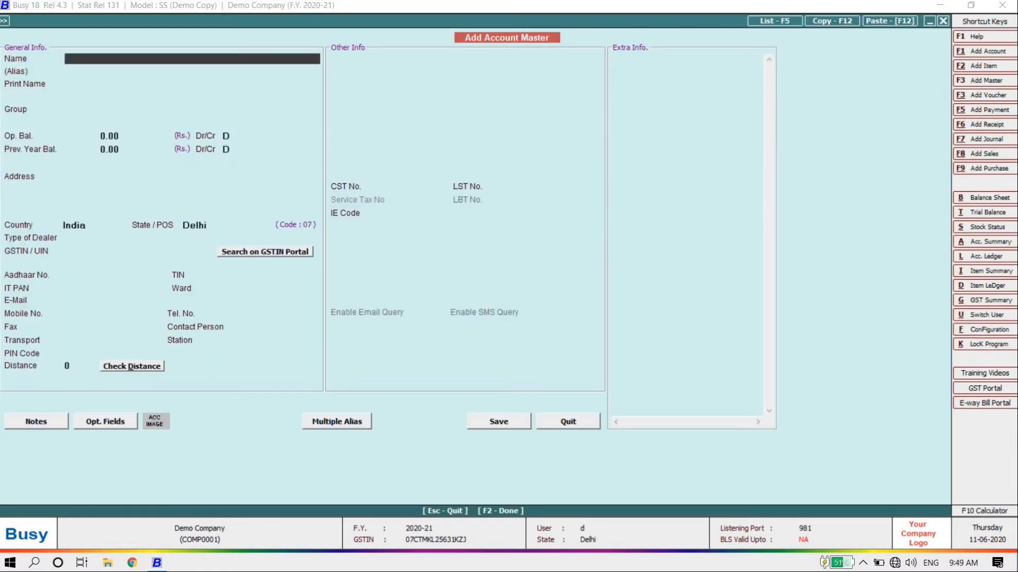
Name the account 'Ss Tradert' in the Sundry Debtors group with a 25,000 opening balance
{"action": "type", "text": "ss tradertt"}
{"action": "key", "text": "BackSpace"}
{"action": "key", "text": "Return"}
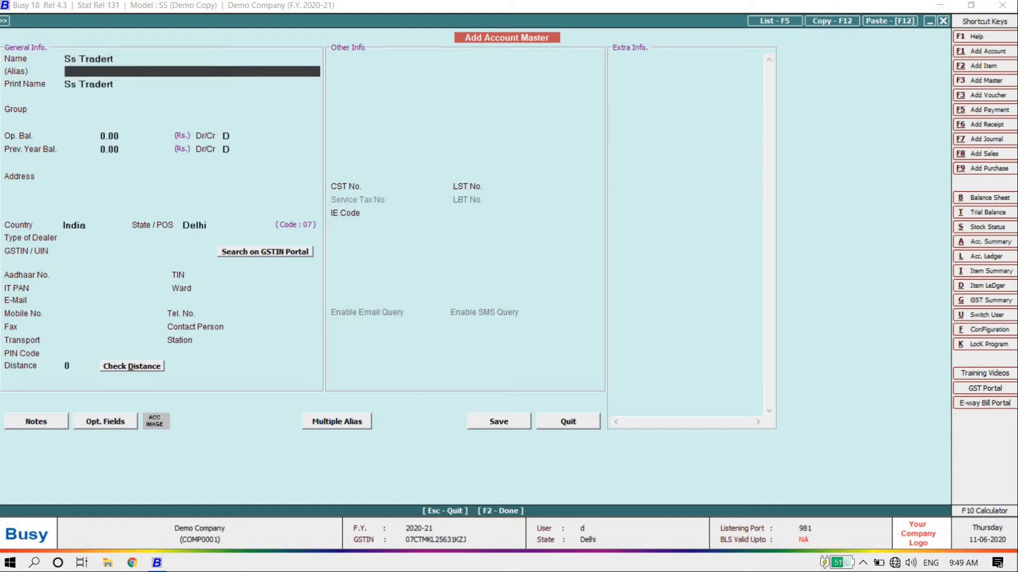
{"action": "key", "text": "Return"}
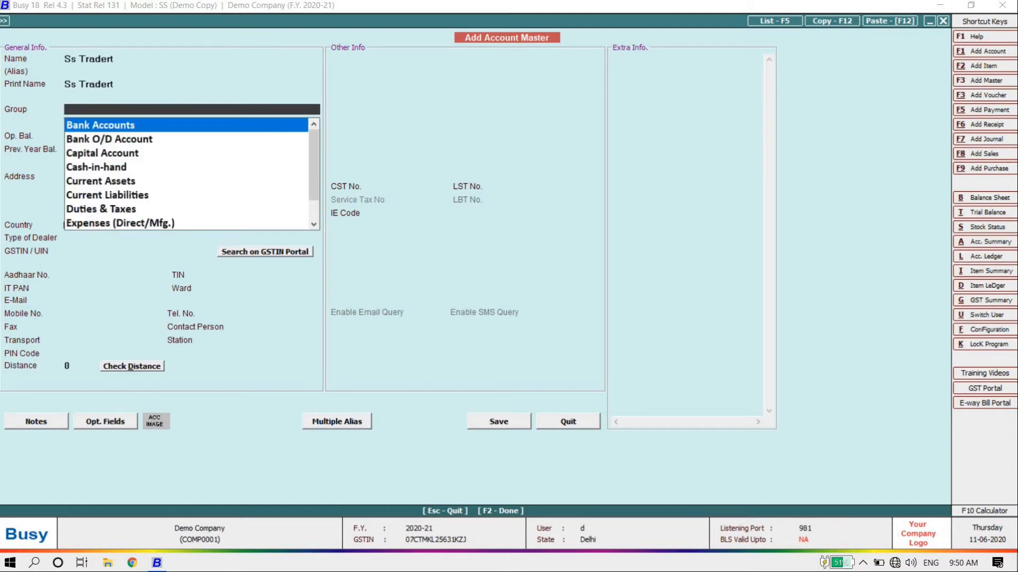
{"action": "type", "text": "deb"}
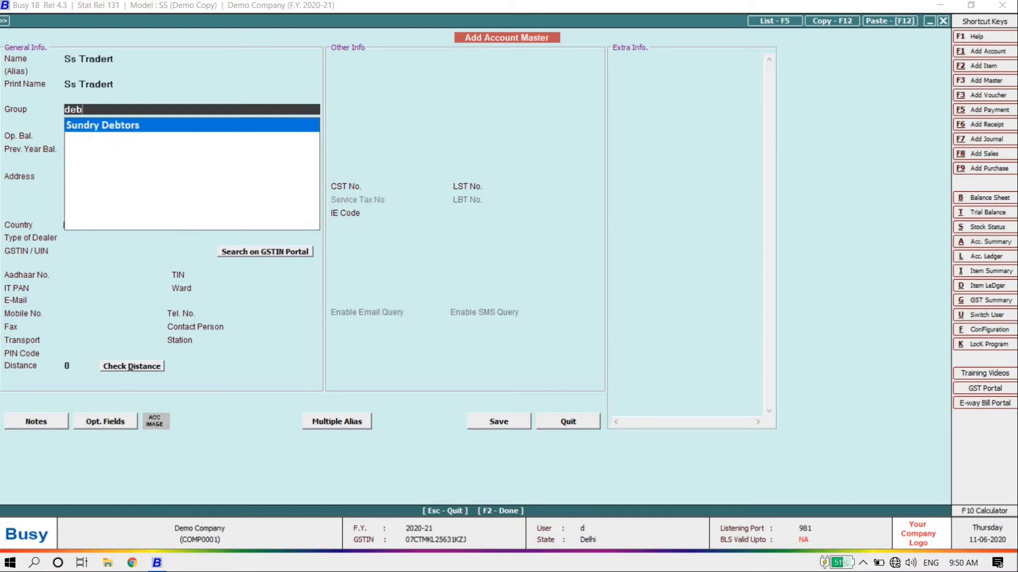
{"action": "key", "text": "Return"}
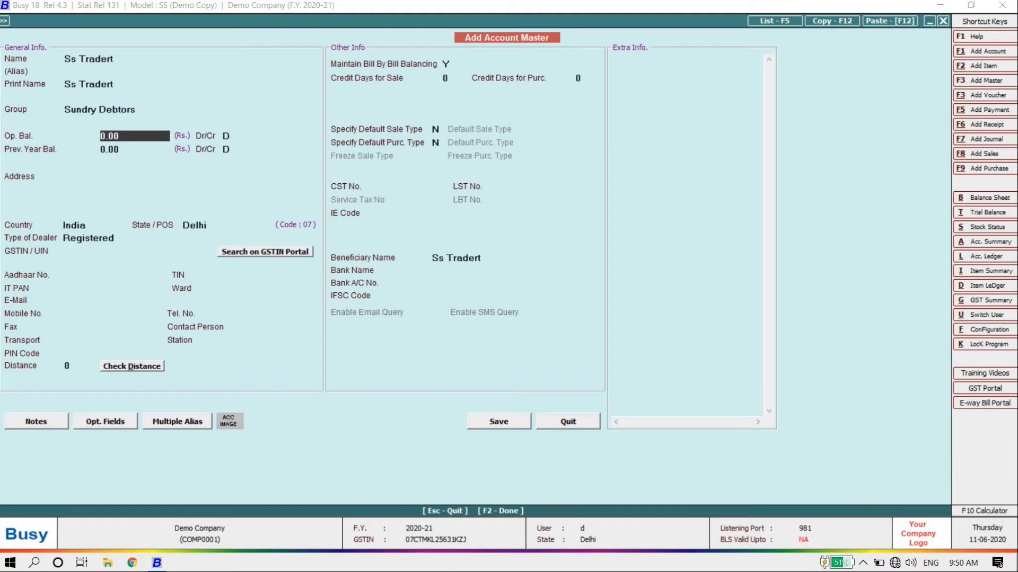
{"action": "type", "text": "25000"}
{"action": "key", "text": "Return"}
{"action": "key", "text": "Return"}
Enter the address 'delhi ncr' and set the state to Uttar Pradesh
{"action": "key", "text": "Return"}
{"action": "key", "text": "Return"}
{"action": "key", "text": "Return"}
{"action": "key", "text": "Return"}
{"action": "key", "text": "Return"}
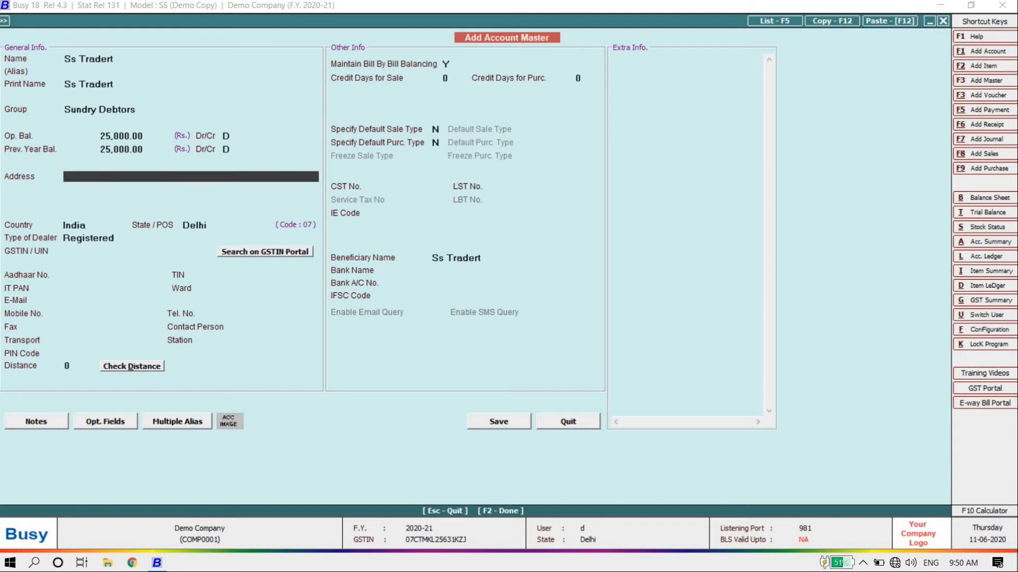
{"action": "key", "text": "Up"}
{"action": "key", "text": "Up"}
{"action": "key", "text": "Up"}
{"action": "type", "text": "delhi ncr"}
{"action": "key", "text": "Return"}
{"action": "key", "text": "Return"}
{"action": "key", "text": "Return"}
{"action": "key", "text": "Return"}
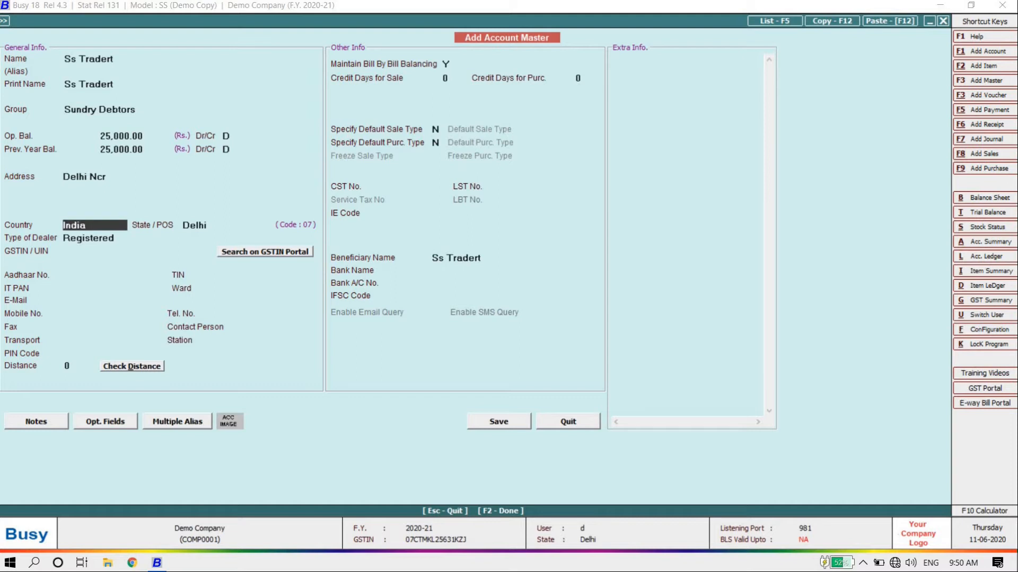
{"action": "key", "text": "Return"}
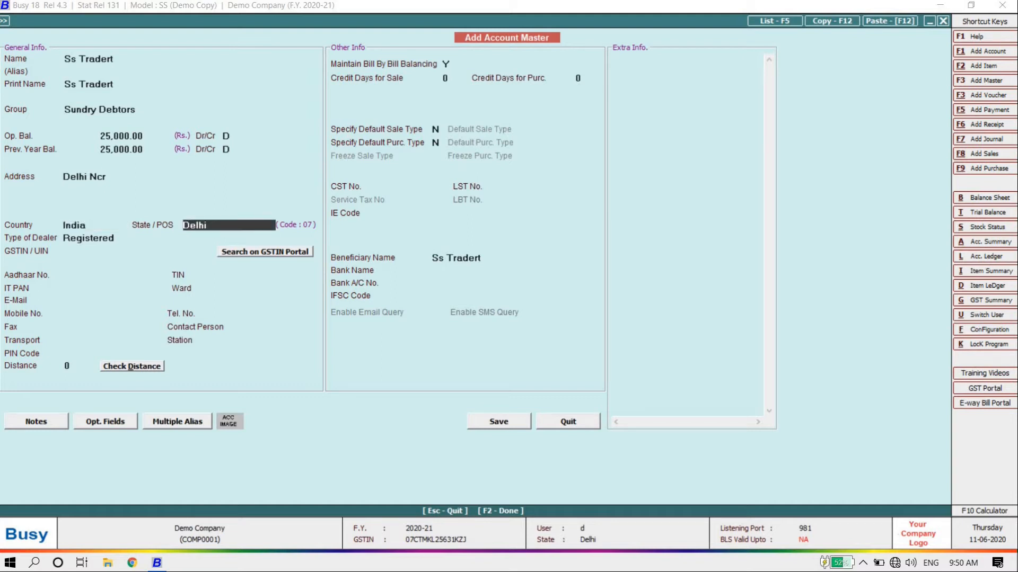
{"action": "type", "text": "u"}
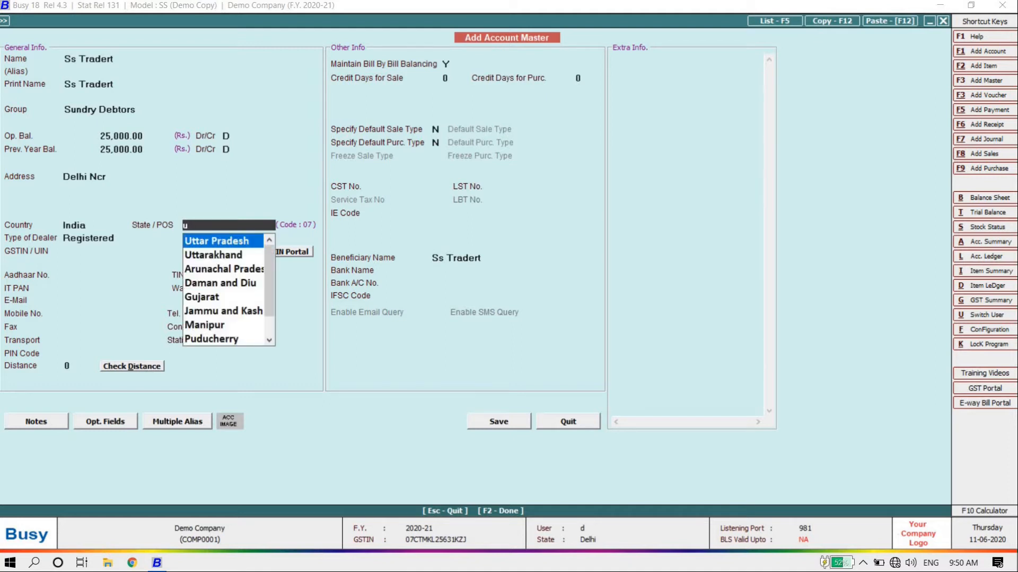
{"action": "key", "text": "Return"}
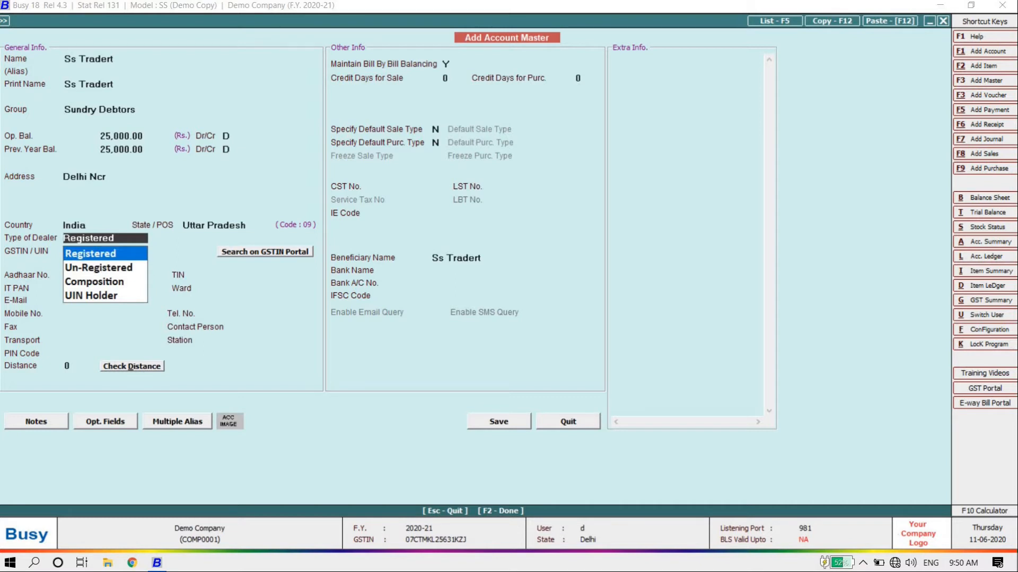
Set the dealer type to Un-Registered, skip the GSTIN and contact fields, and save the account
{"action": "key", "text": "Down"}
{"action": "key", "text": "Down"}
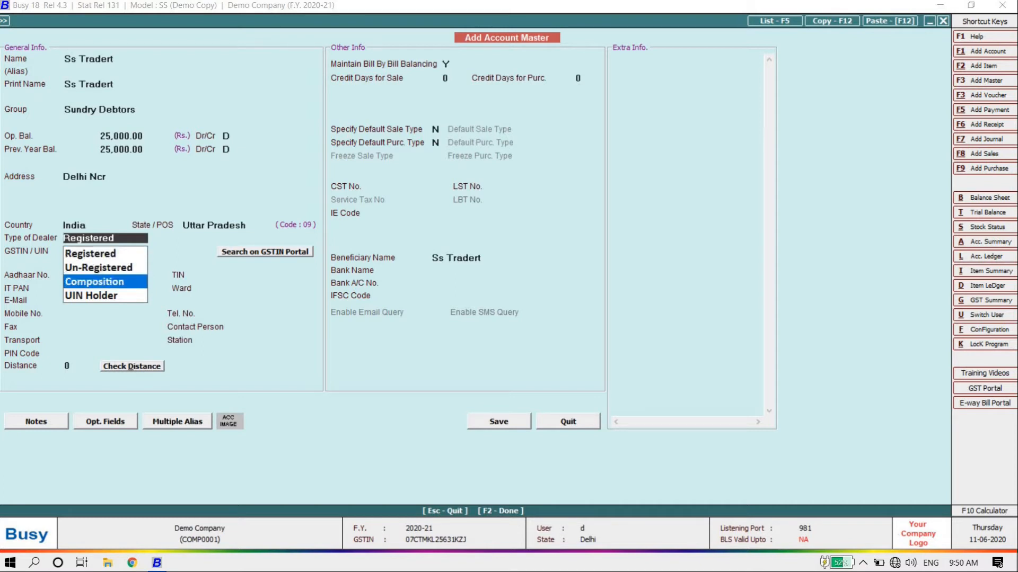
{"action": "key", "text": "Down"}
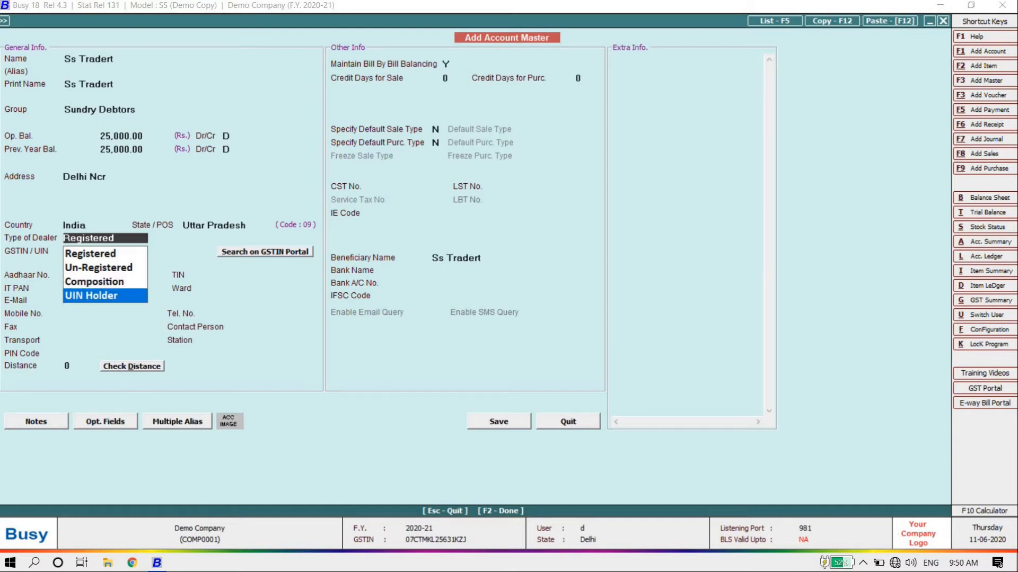
{"action": "key", "text": "Up"}
{"action": "key", "text": "Up"}
{"action": "key", "text": "Return"}
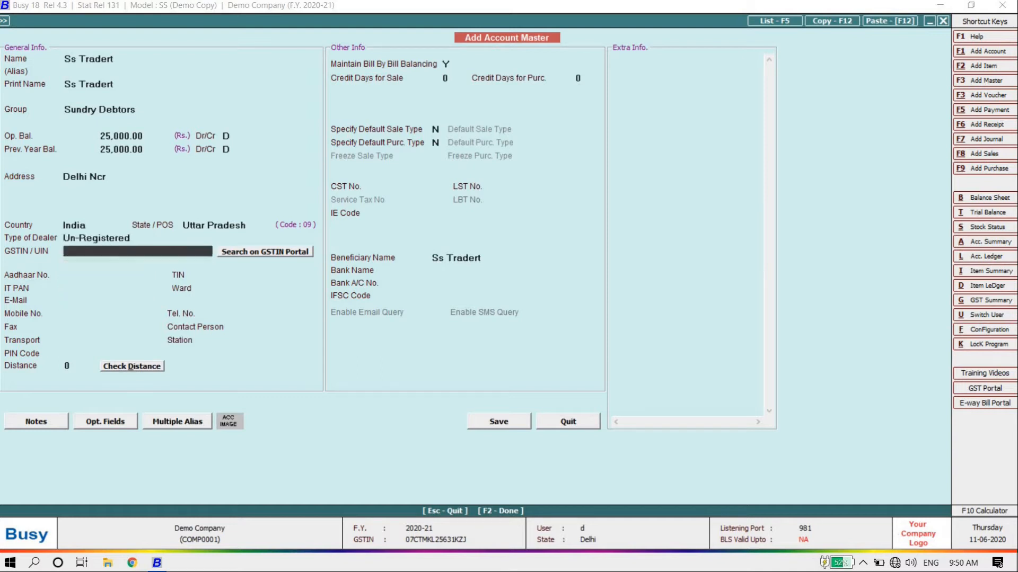
{"action": "key", "text": "Return"}
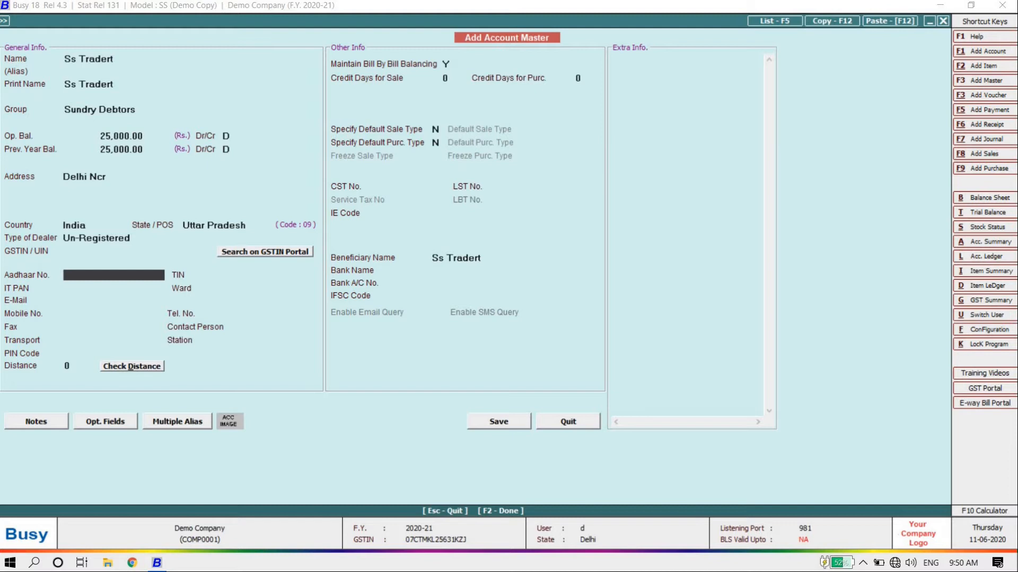
{"action": "key", "text": "Return"}
{"action": "key", "text": "Return"}
{"action": "key", "text": "Return"}
{"action": "key", "text": "Return"}
{"action": "key", "text": "Return"}
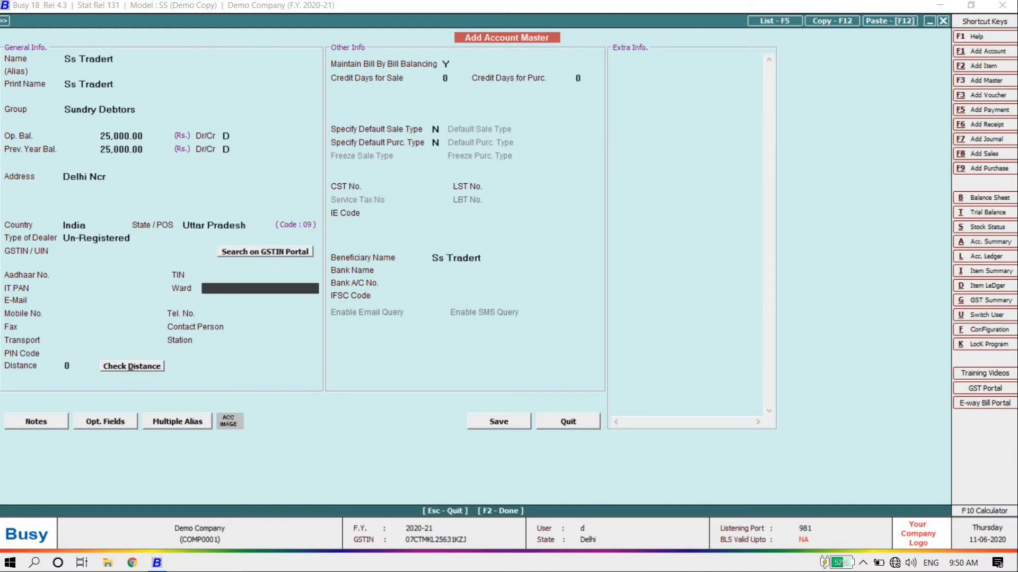
{"action": "key", "text": "Return"}
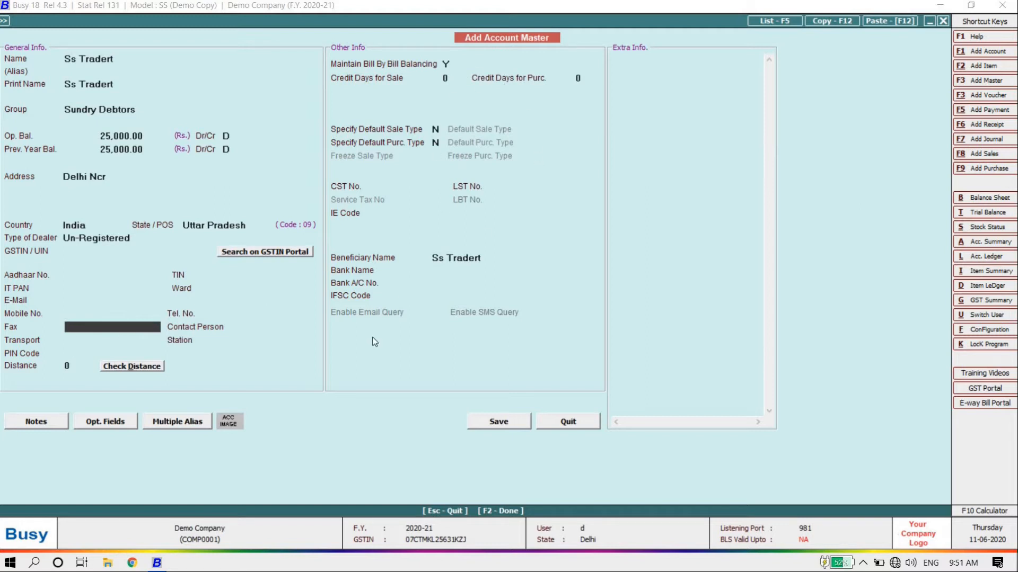
{"action": "left_click", "coordinate": [511, 421]}
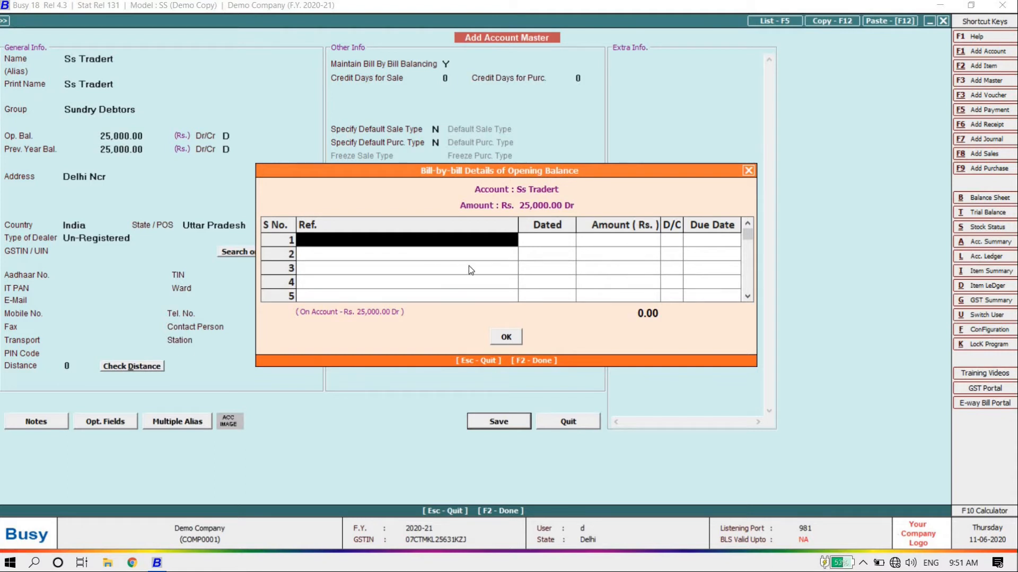
Record the opening balance bill reference as 'last balance' and close the account form
{"action": "type", "text": "last"}
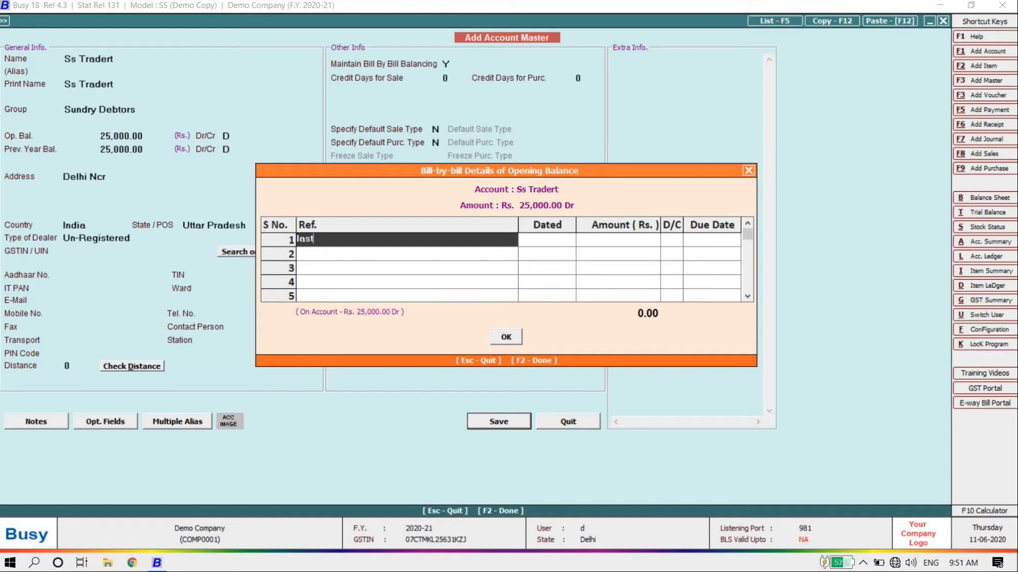
{"action": "type", "text": " balance"}
{"action": "key", "text": "Return"}
{"action": "key", "text": "Return"}
{"action": "key", "text": "Return"}
{"action": "key", "text": "Return"}
{"action": "key", "text": "Return"}
{"action": "key", "text": "Return"}
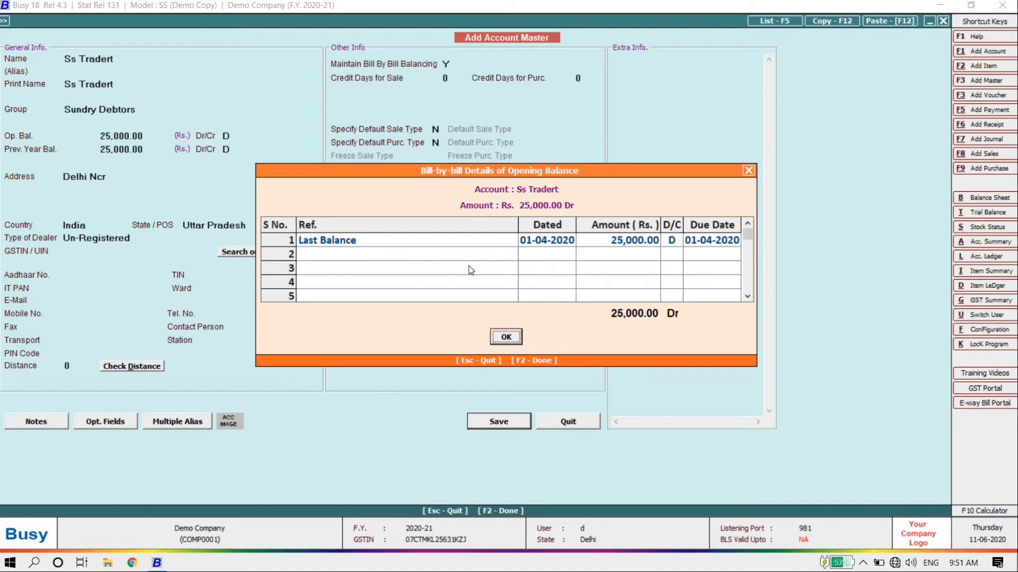
{"action": "key", "text": "Escape"}
Reopen Ss Tradert from the Modify account list to verify it, then close it
{"action": "key", "text": "Up"}
{"action": "key", "text": "Down"}
{"action": "key", "text": "Down"}
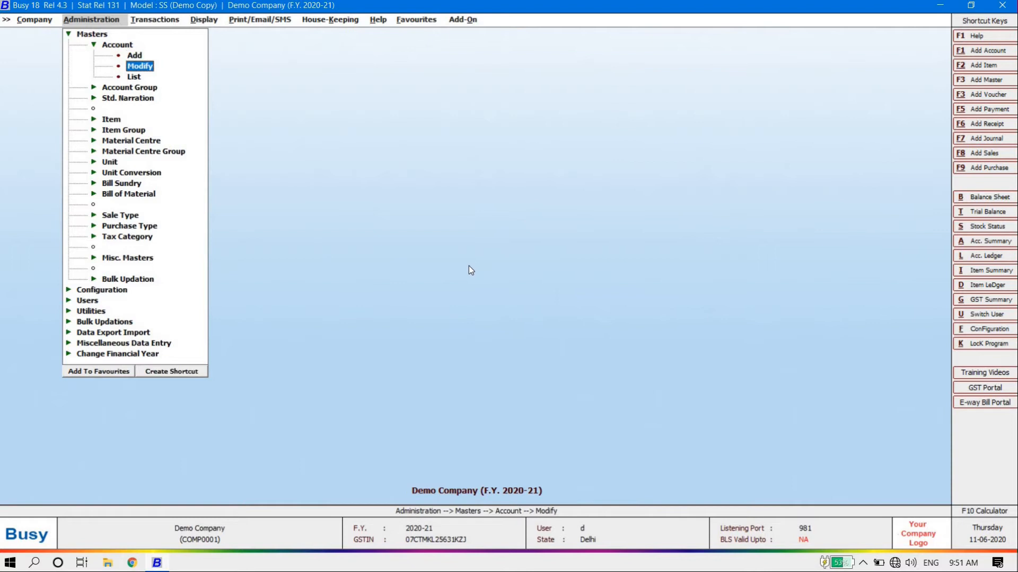
{"action": "key", "text": "Return"}
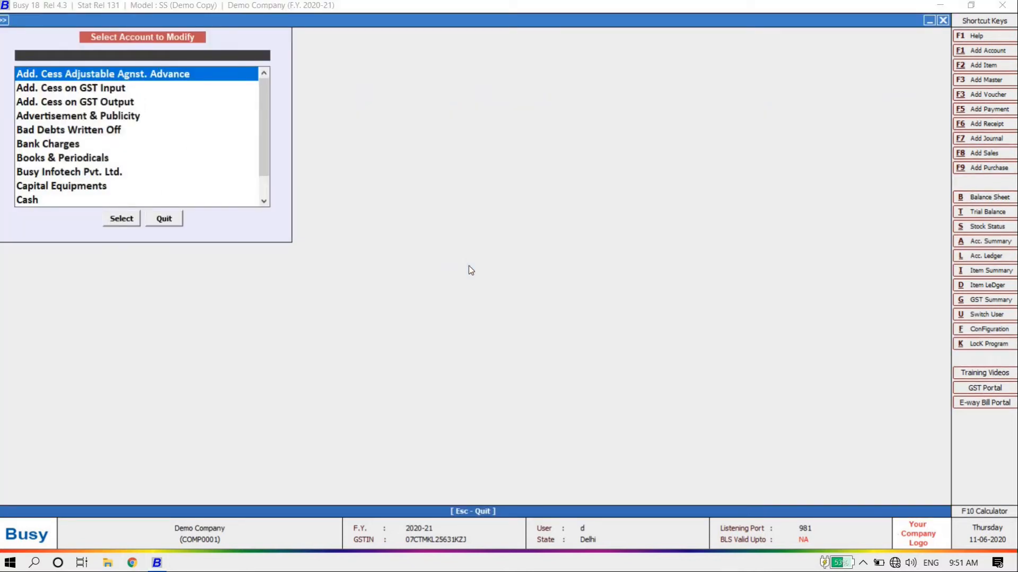
{"action": "type", "text": "ss"}
{"action": "key", "text": "Return"}
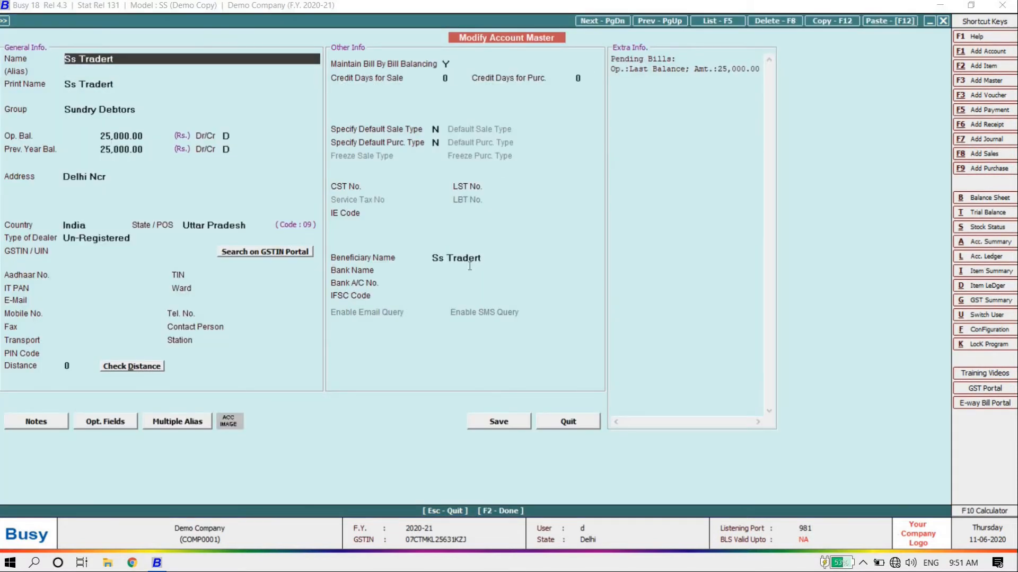
{"action": "key", "text": "Escape"}
{"action": "key", "text": "Escape"}
Go to Masters > Item > Add for a blank Add Item Master form
{"action": "key", "text": "Down"}
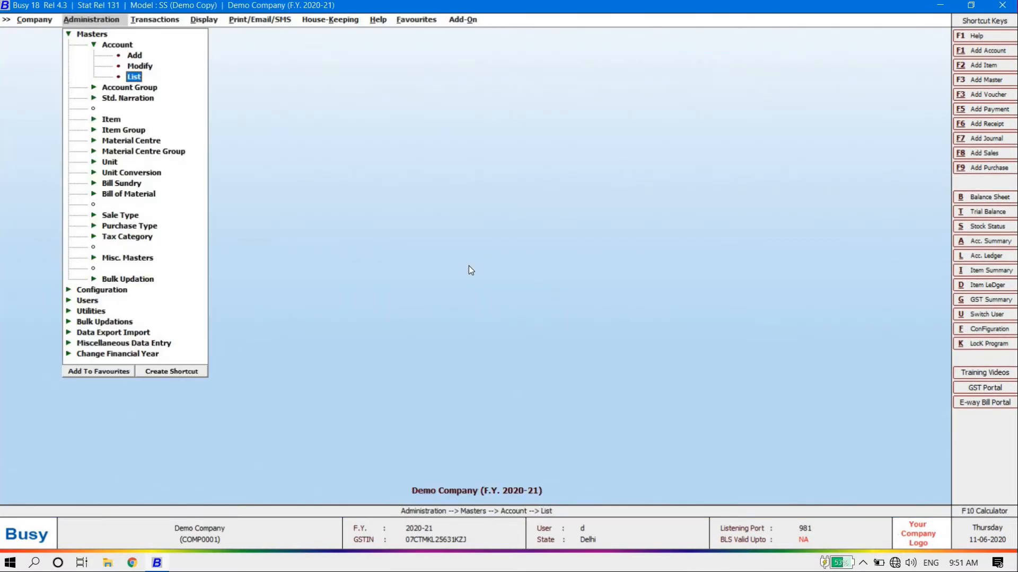
{"action": "key", "text": "Up"}
{"action": "key", "text": "Up"}
{"action": "key", "text": "Up"}
{"action": "key", "text": "Left"}
{"action": "key", "text": "Down"}
{"action": "key", "text": "Down"}
{"action": "key", "text": "Down"}
{"action": "key", "text": "Right"}
{"action": "key", "text": "Down"}
{"action": "key", "text": "Return"}
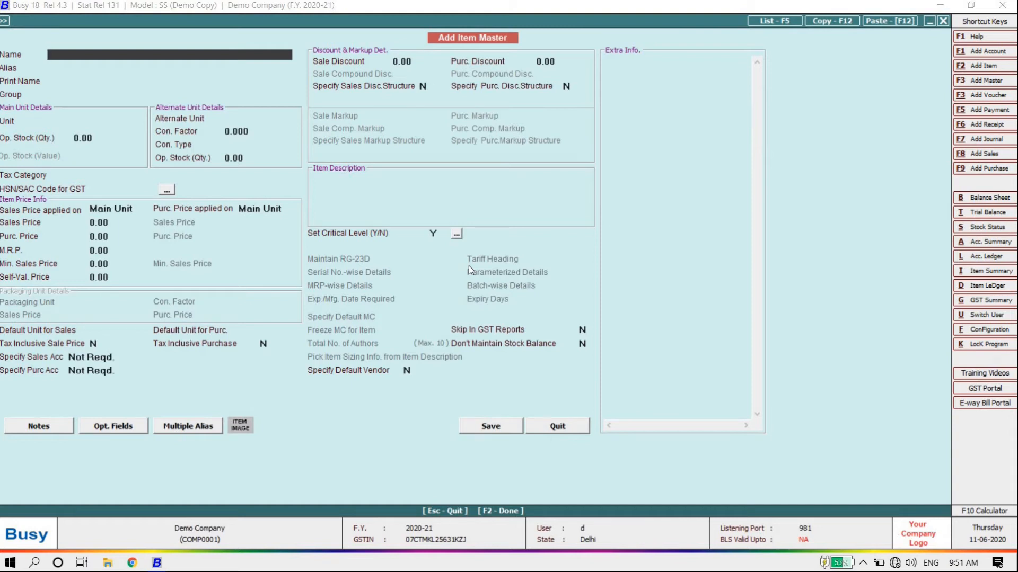
Type 'NT virus' as the item name so the print name matches, advancing to the Group field
{"action": "type", "text": "a"}
{"action": "key", "text": "BackSpace"}
{"action": "type", "text": "AT"}
{"action": "key", "text": "BackSpace"}
{"action": "type", "text": "NT"}
{"action": "key", "text": "BackSpace"}
{"action": "key", "text": "BackSpace"}
{"action": "key", "text": "BackSpace"}
{"action": "type", "text": "NT virus"}
{"action": "key", "text": "Return"}
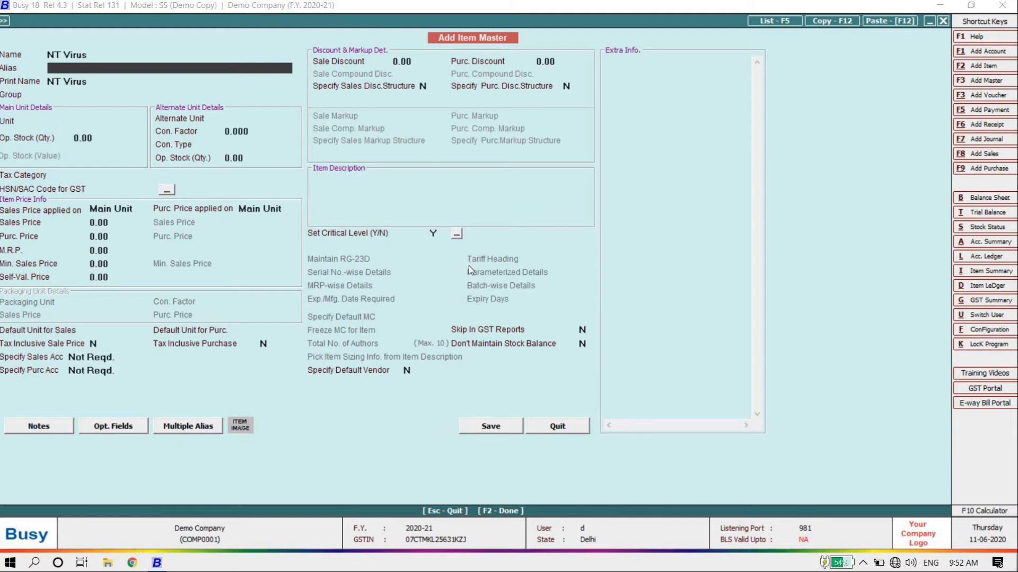
{"action": "key", "text": "Return"}
{"action": "key", "text": "Return"}
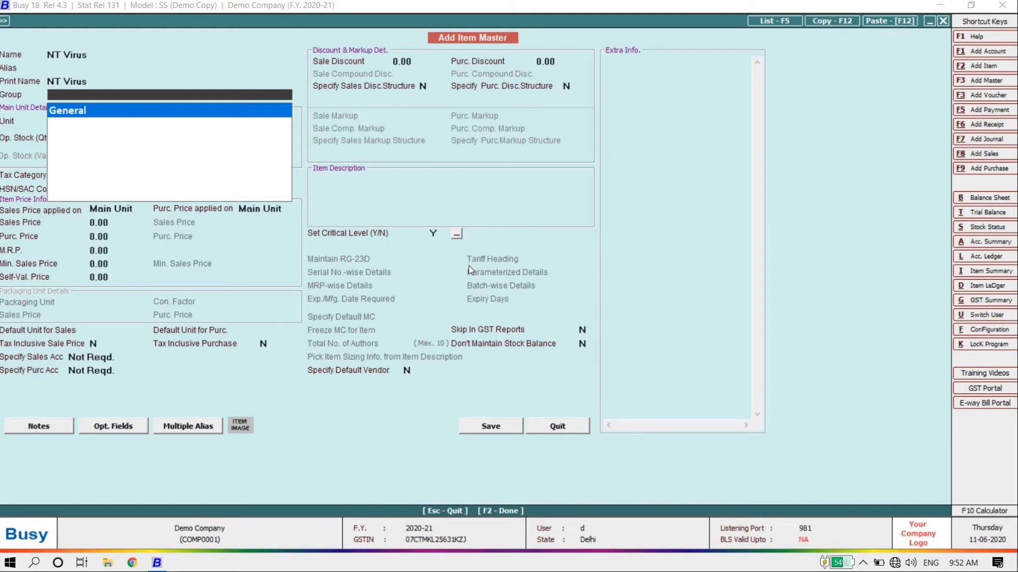
Accept group General and set both the main and alternate unit to Pcs
{"action": "key", "text": "Return"}
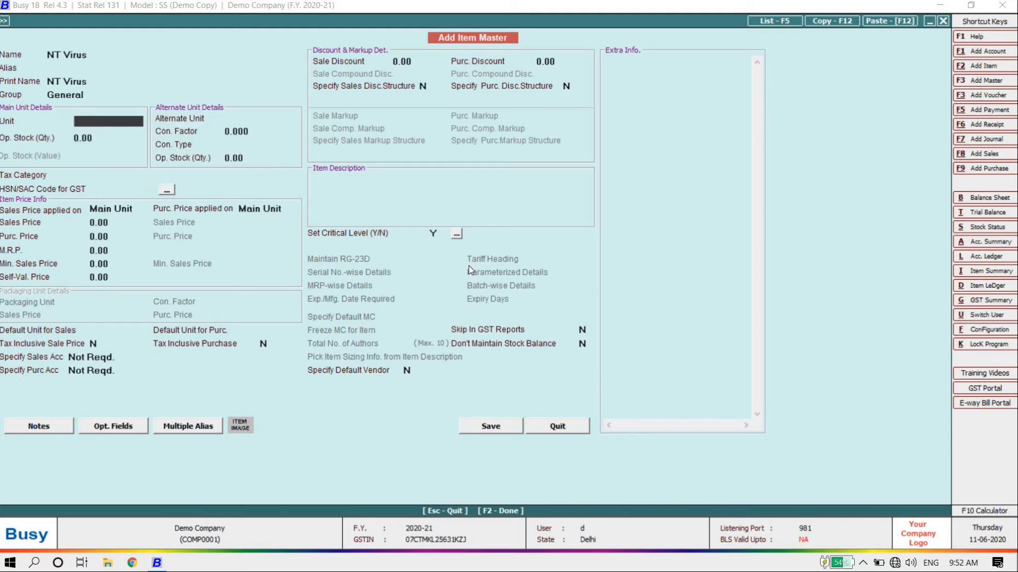
{"action": "key", "text": "space"}
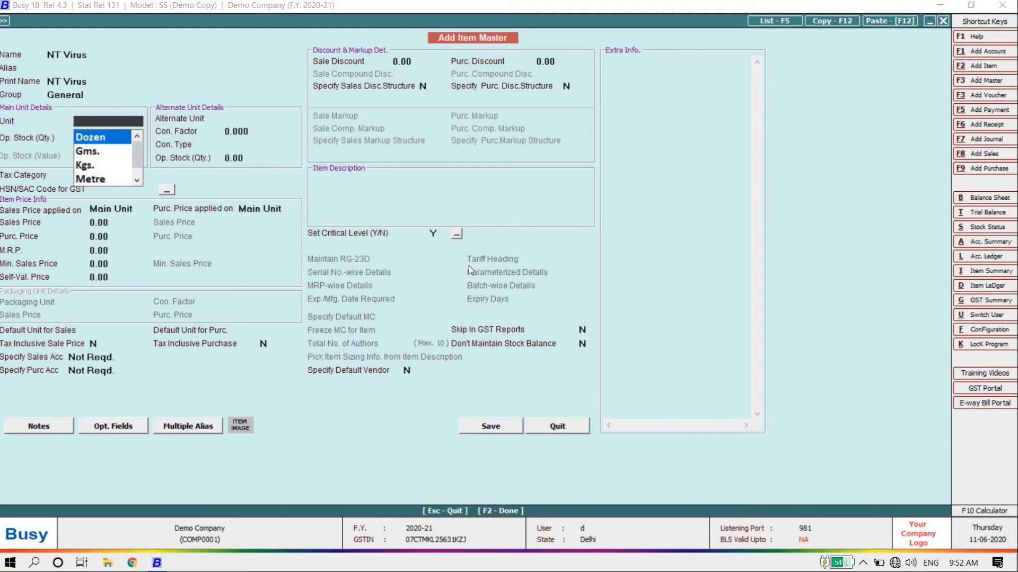
{"action": "key", "text": "Down"}
{"action": "key", "text": "Down"}
{"action": "key", "text": "Down"}
{"action": "key", "text": "Down"}
{"action": "key", "text": "Down"}
{"action": "key", "text": "Down"}
{"action": "key", "text": "Down"}
{"action": "key", "text": "Up"}
{"action": "key", "text": "Up"}
{"action": "key", "text": "Up"}
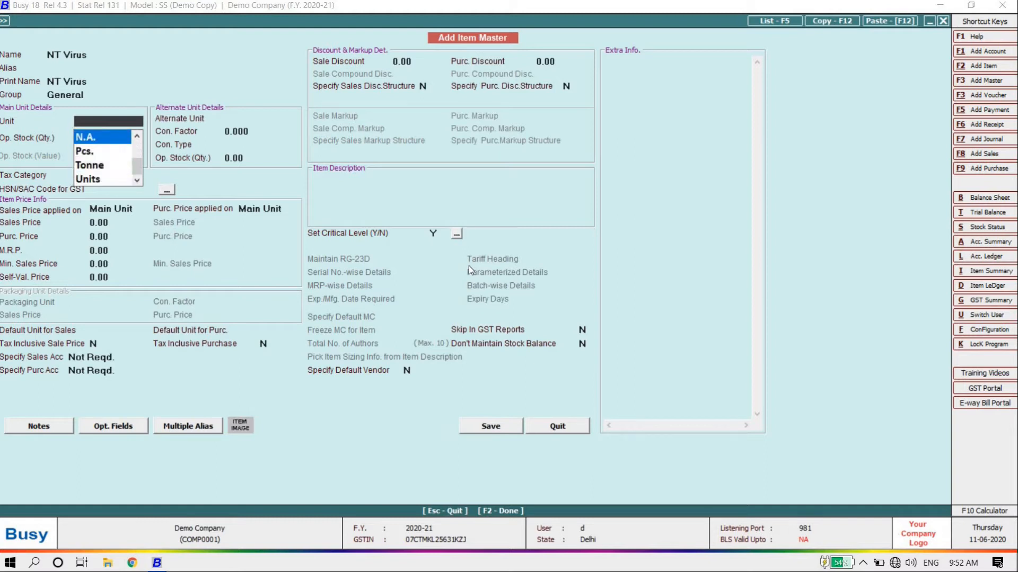
{"action": "key", "text": "Return"}
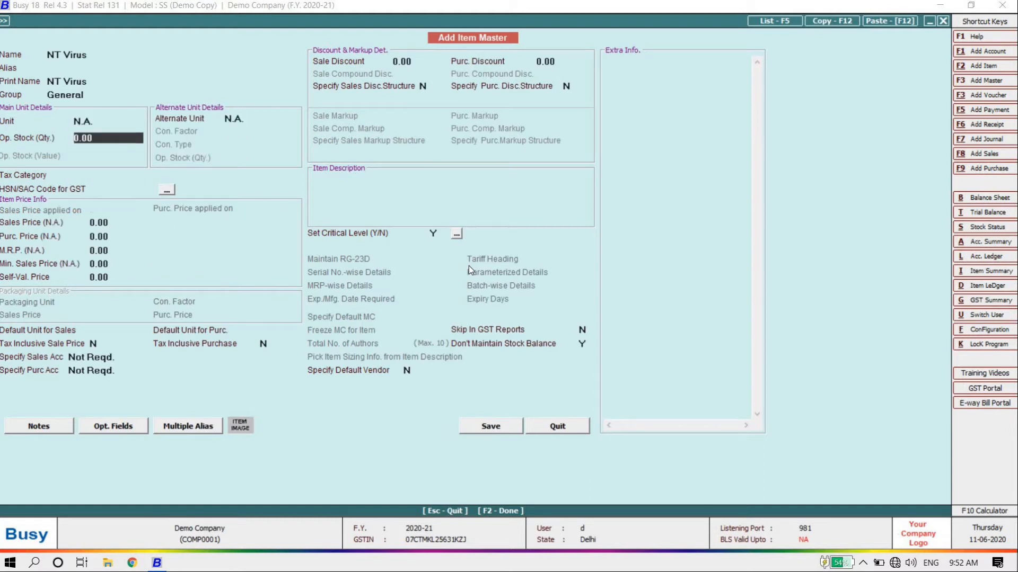
{"action": "key", "text": "Return"}
{"action": "key", "text": "Up"}
{"action": "key", "text": "Up"}
{"action": "type", "text": "pc"}
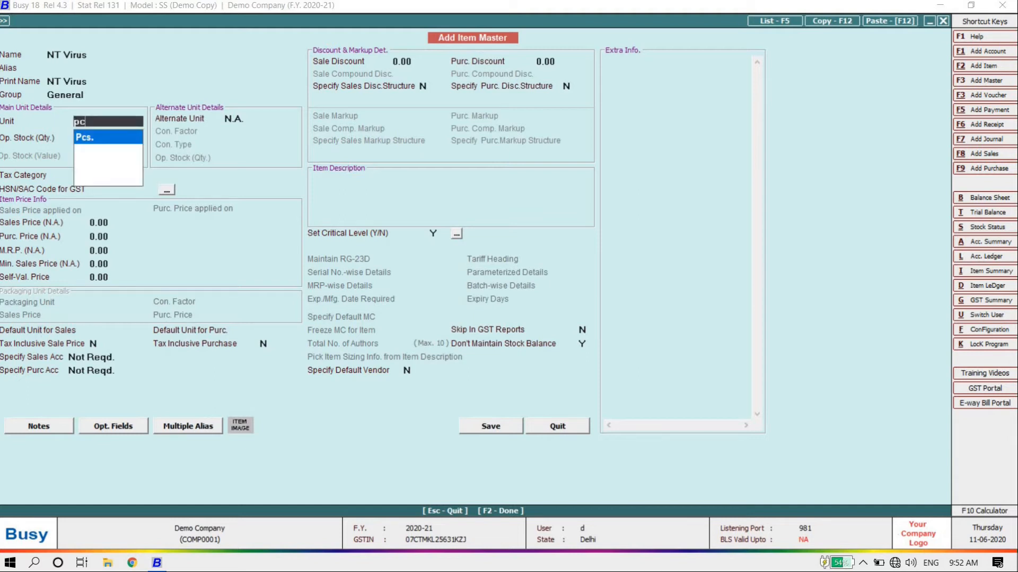
{"action": "key", "text": "Return"}
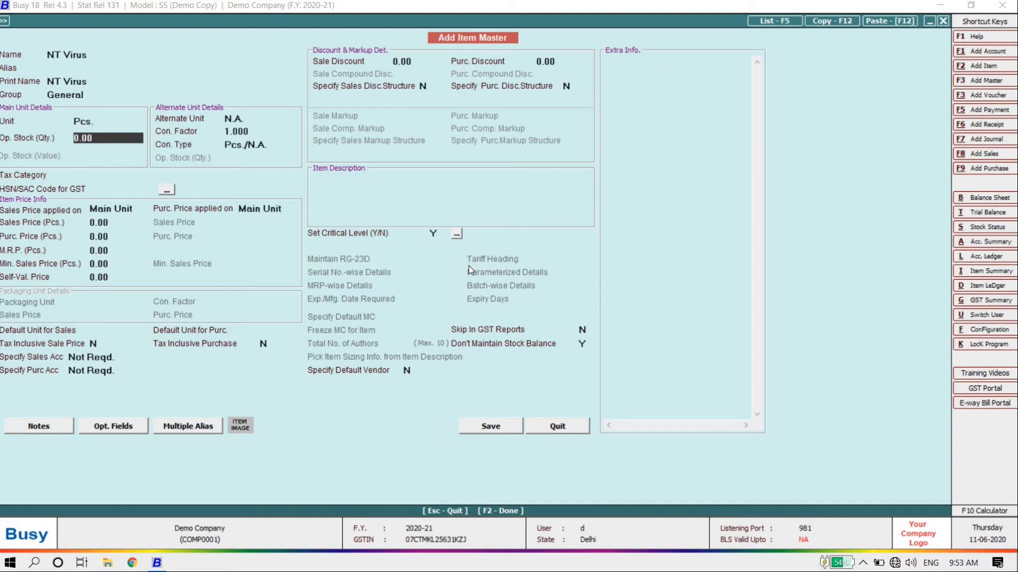
{"action": "key", "text": "Return"}
{"action": "type", "text": "pc"}
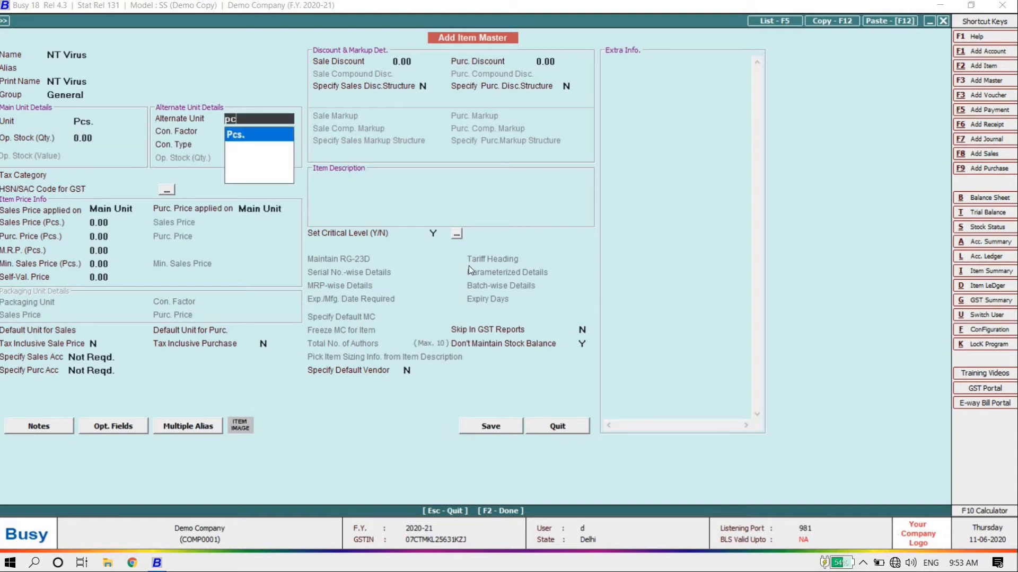
{"action": "key", "text": "Return"}
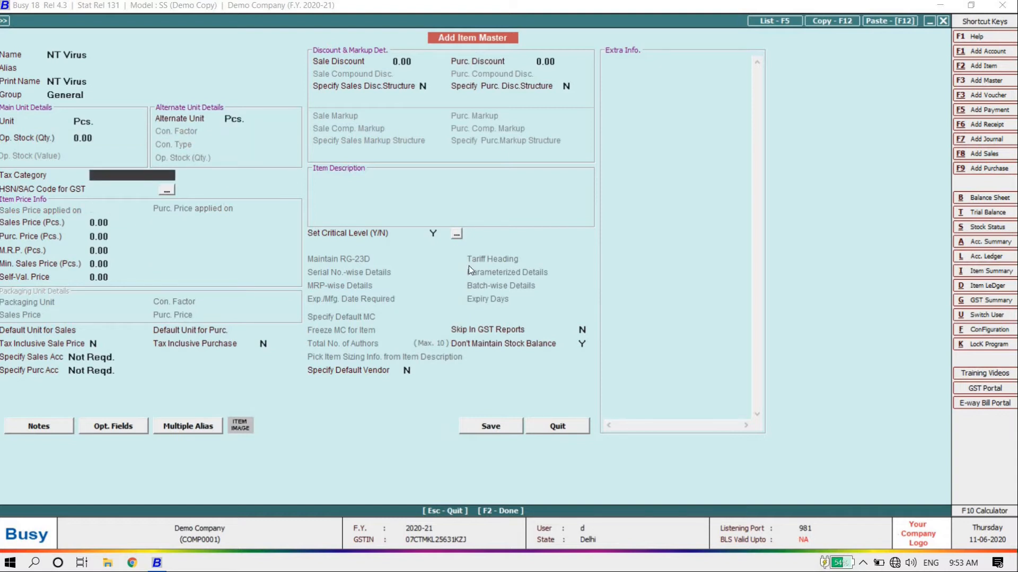
Set the tax category to GST 12% and the HSN/SAC code to 2596
{"action": "type", "text": "1"}
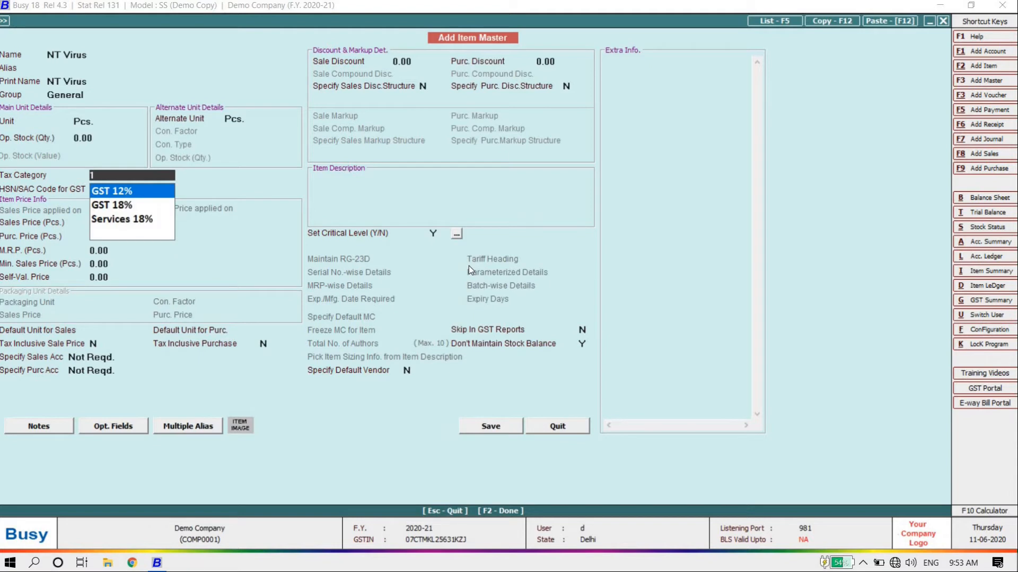
{"action": "type", "text": "2"}
{"action": "key", "text": "Return"}
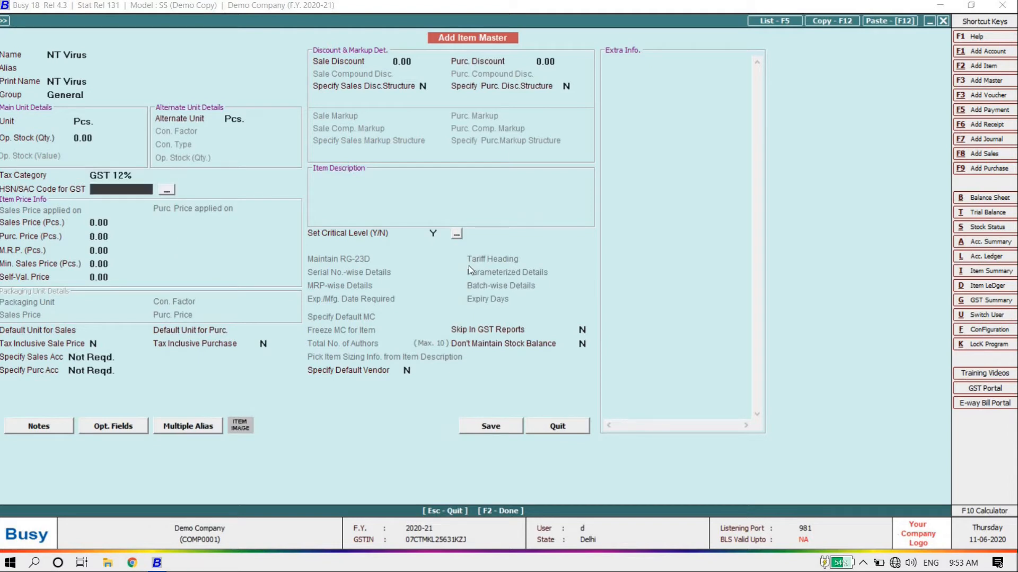
{"action": "type", "text": "2596"}
{"action": "key", "text": "Return"}
Enter prices: sale 2,500, purchase 2,000, MRP 3,000, minimum sale 2,100
{"action": "type", "text": "2,5"}
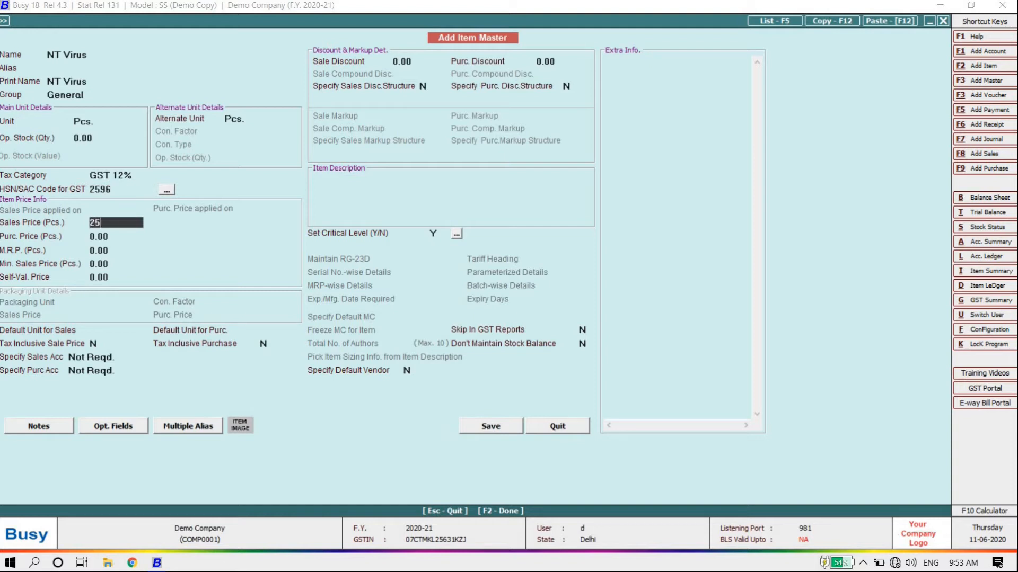
{"action": "type", "text": "00"}
{"action": "key", "text": "Return"}
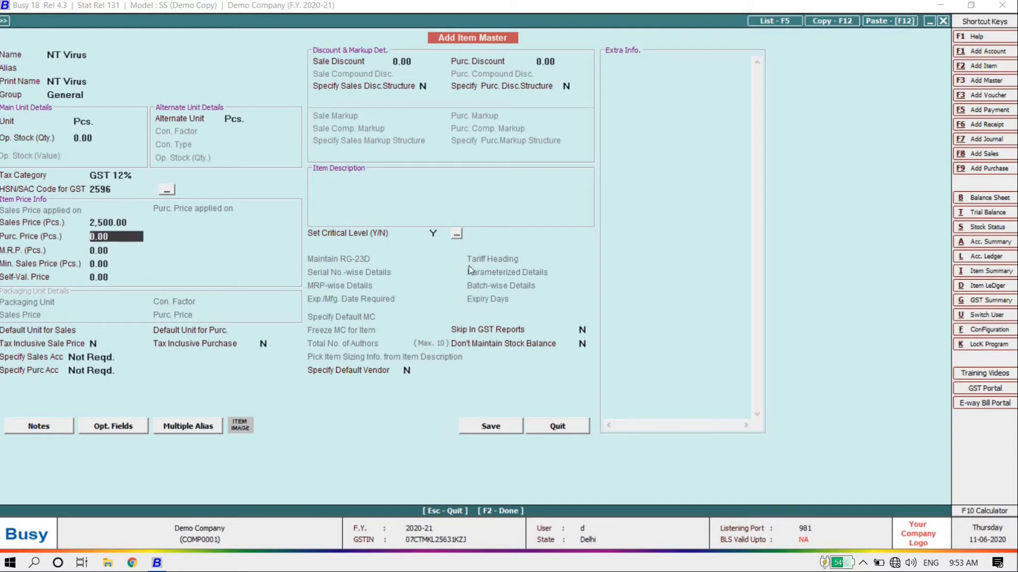
{"action": "type", "text": "2000"}
{"action": "key", "text": "Return"}
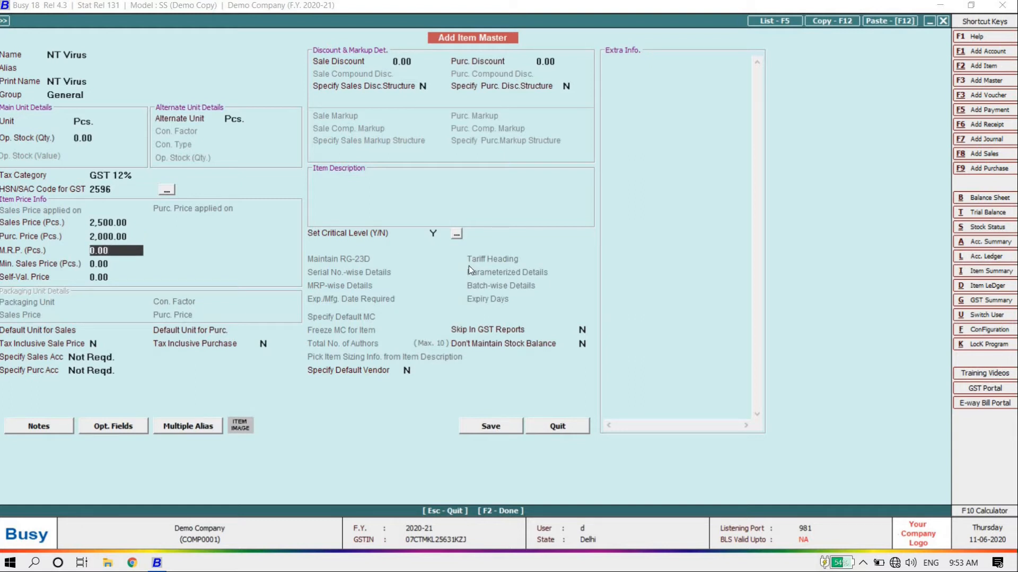
{"action": "type", "text": "3000"}
{"action": "key", "text": "Return"}
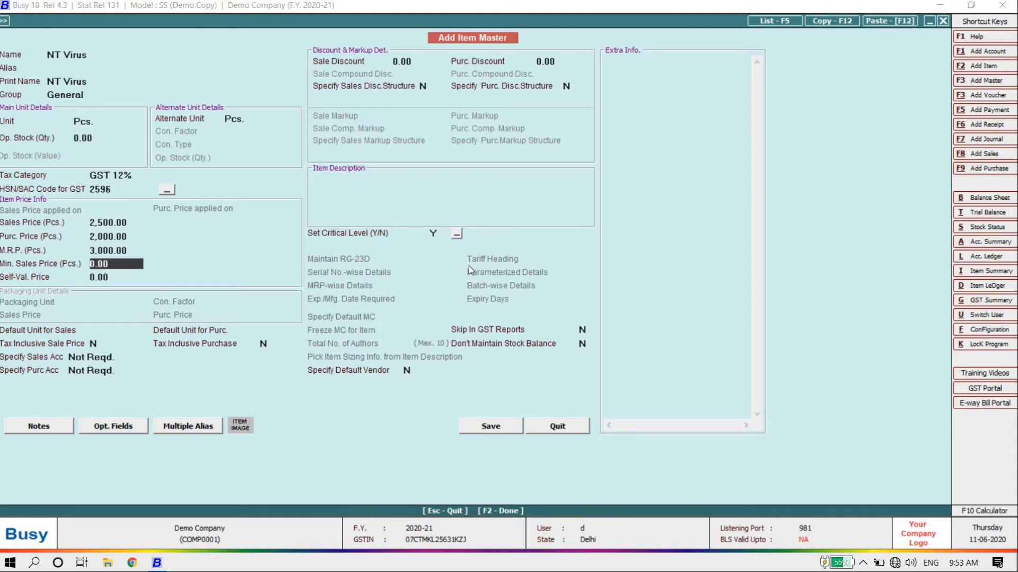
{"action": "type", "text": "2100"}
{"action": "key", "text": "Return"}
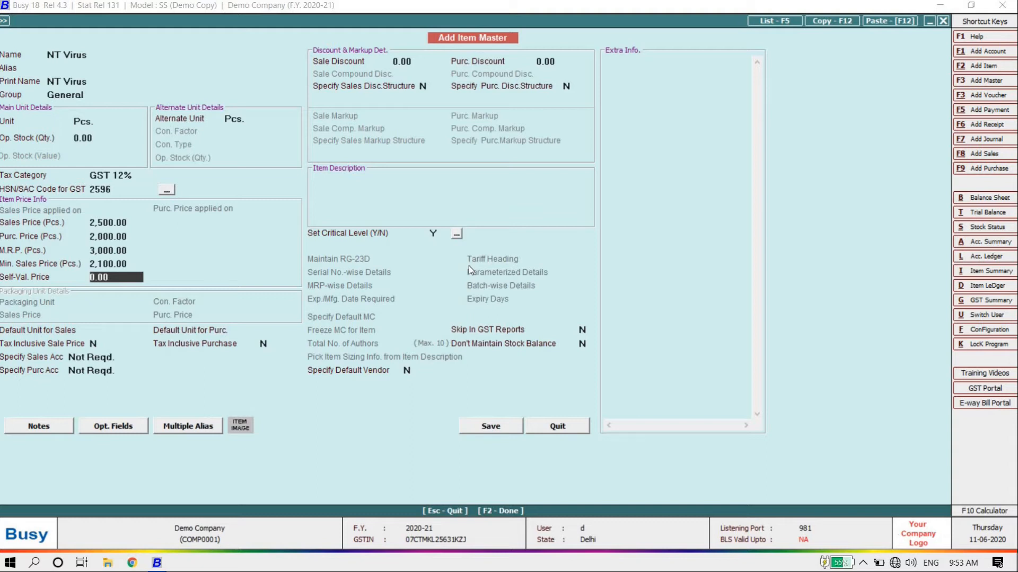
{"action": "key", "text": "Return"}
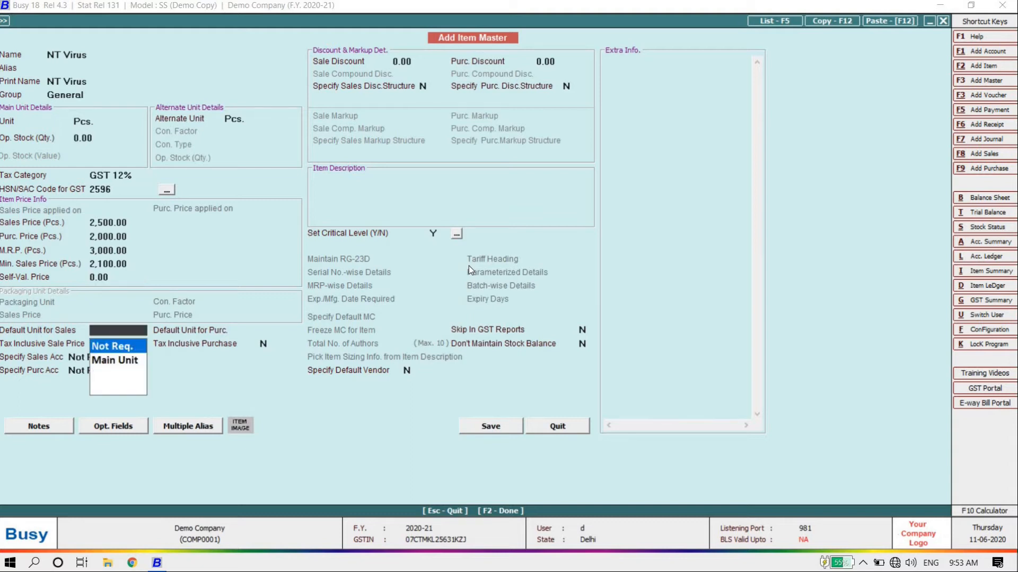
Keep default units as Not Req., and give sale discount 20 and purchase discount 30
{"action": "key", "text": "Return"}
{"action": "key", "text": "Return"}
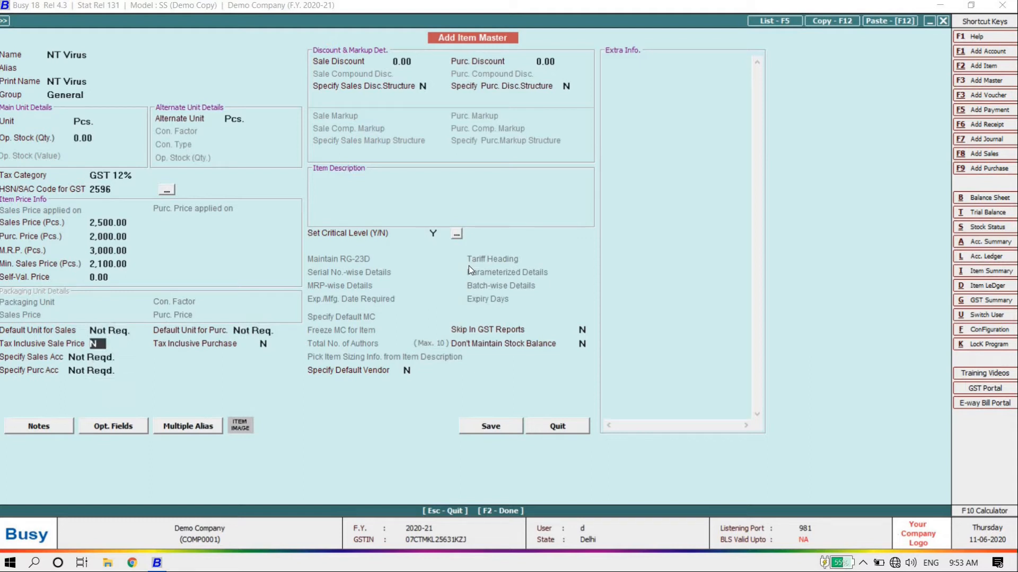
{"action": "key", "text": "Return"}
{"action": "key", "text": "Return"}
{"action": "key", "text": "Return"}
{"action": "key", "text": "Return"}
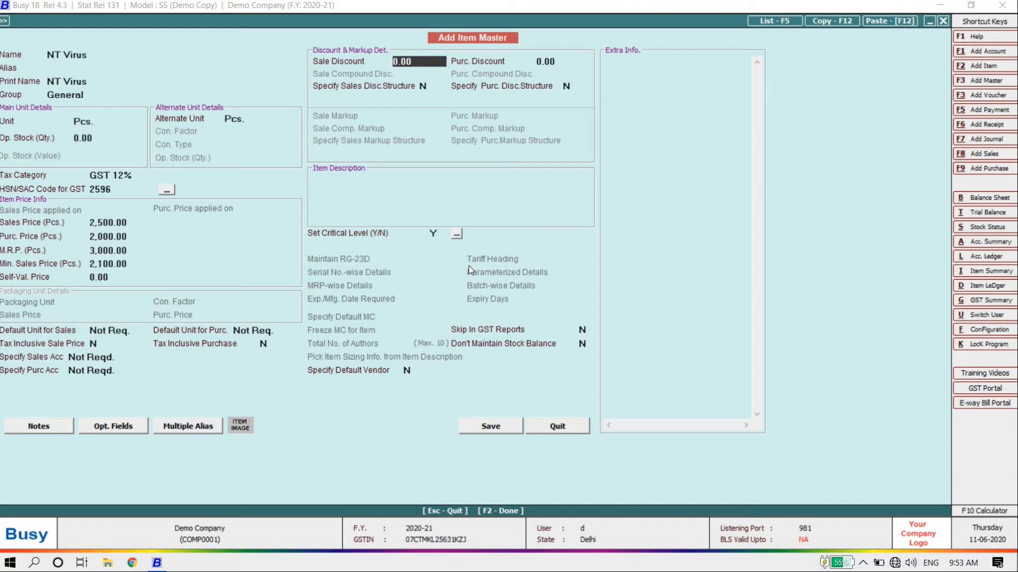
{"action": "type", "text": "20"}
{"action": "key", "text": "Return"}
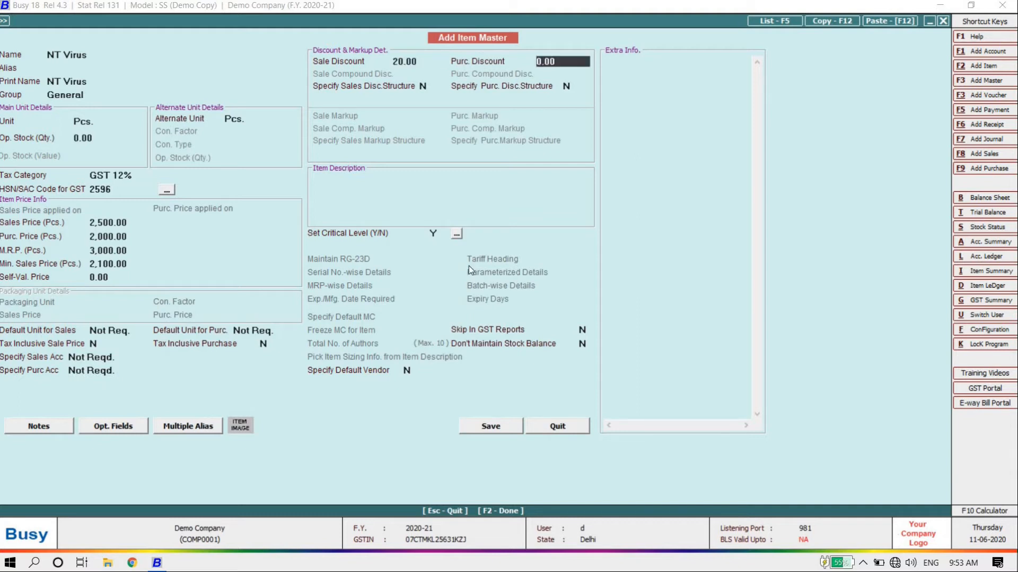
{"action": "type", "text": "30"}
{"action": "key", "text": "Return"}
{"action": "key", "text": "Return"}
{"action": "key", "text": "Return"}
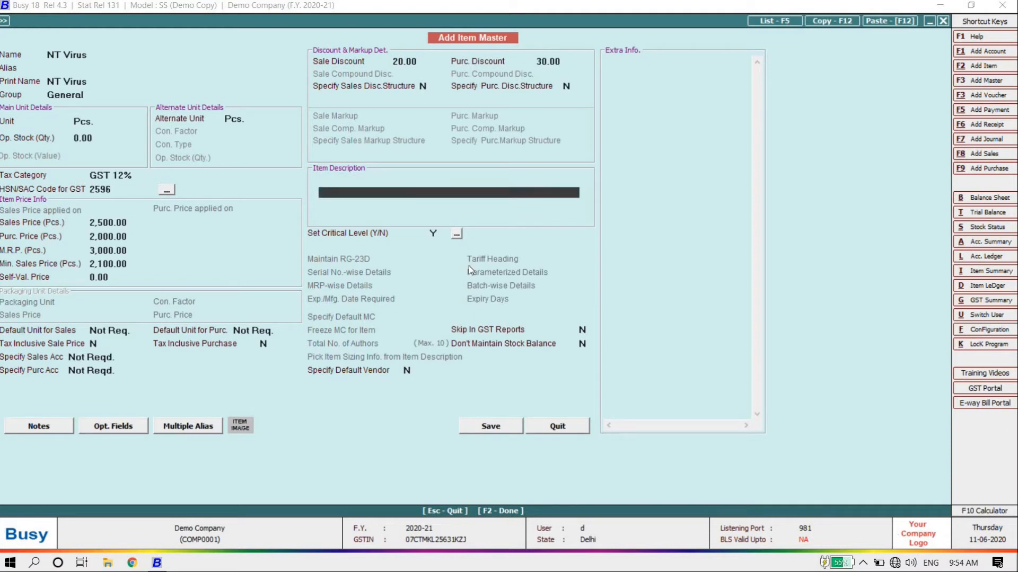
{"action": "key", "text": "Return"}
{"action": "key", "text": "Return"}
{"action": "key", "text": "Return"}
{"action": "key", "text": "Return"}
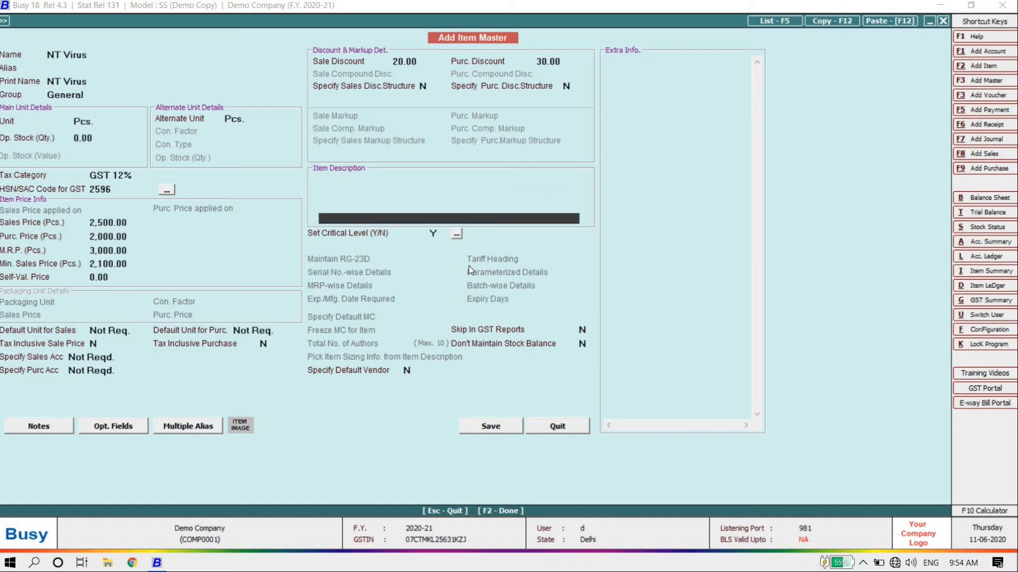
{"action": "key", "text": "Return"}
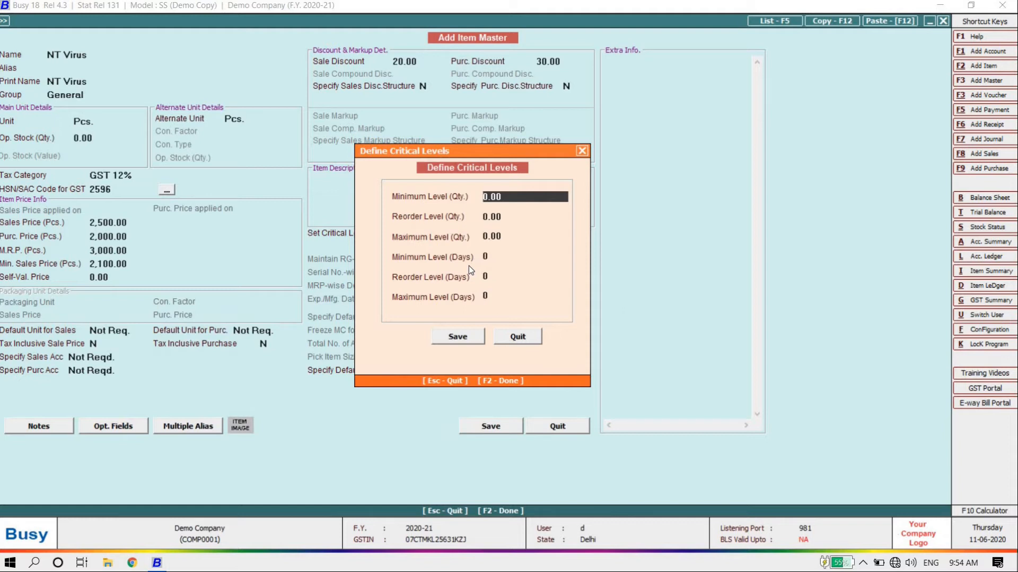
Save all critical levels at 0, then go to the Skip In GST Reports and Don't Maintain Stock Balance fields
{"action": "key", "text": "Return"}
{"action": "key", "text": "Return"}
{"action": "key", "text": "Return"}
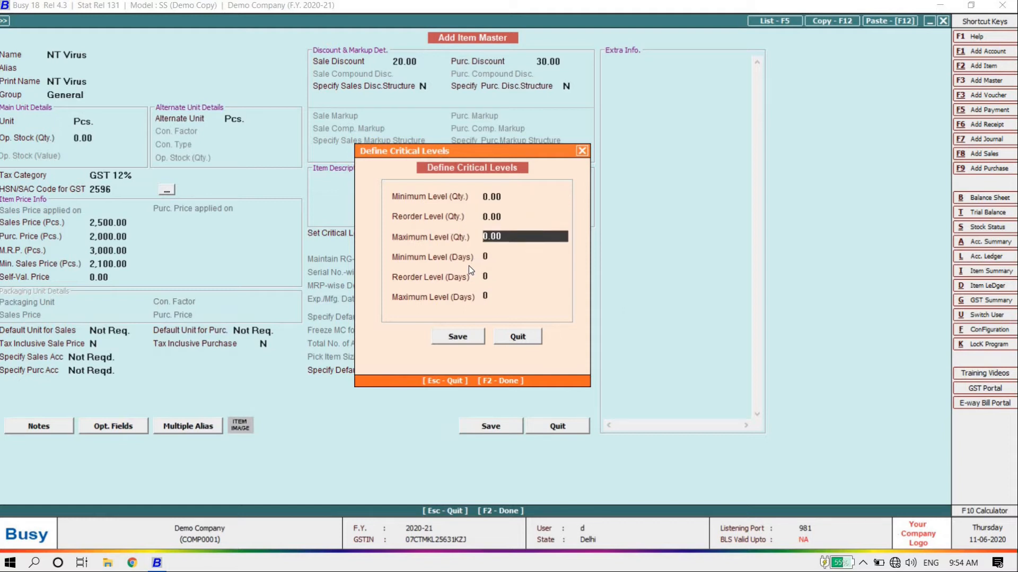
{"action": "key", "text": "Up"}
{"action": "key", "text": "Up"}
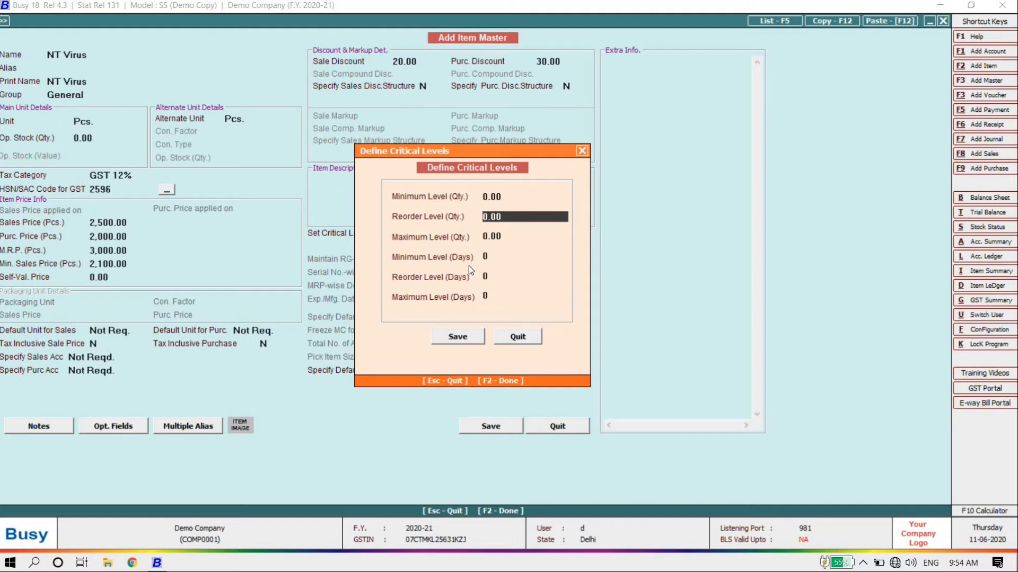
{"action": "key", "text": "Return"}
{"action": "key", "text": "Return"}
{"action": "key", "text": "Return"}
{"action": "key", "text": "Return"}
{"action": "key", "text": "Return"}
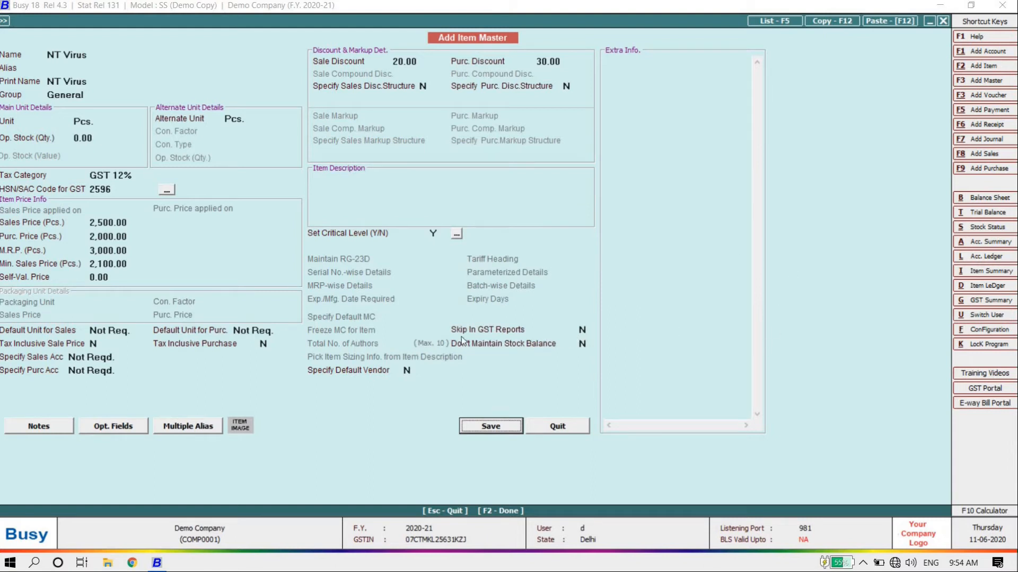
{"action": "left_click", "coordinate": [581, 329]}
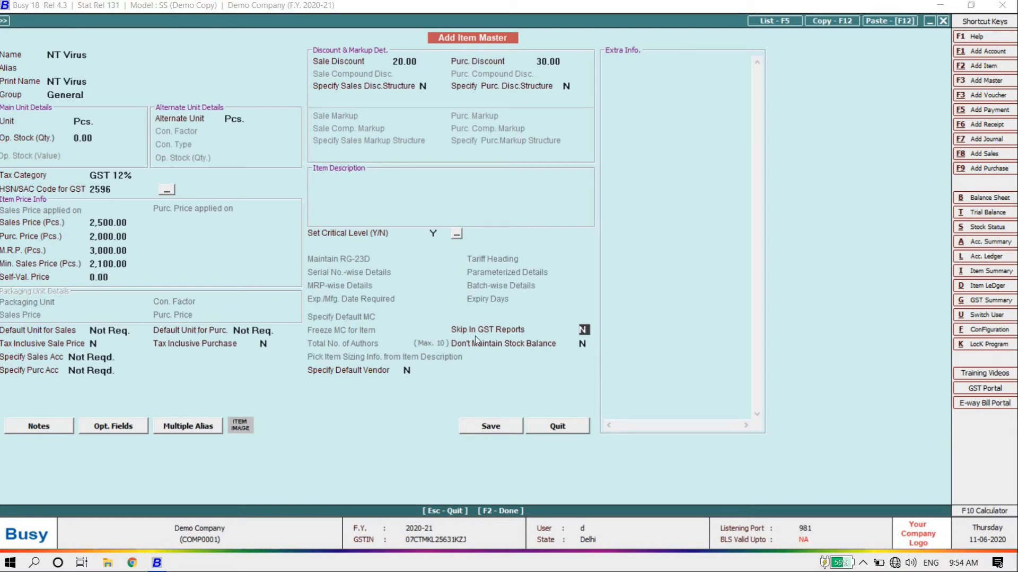
{"action": "left_click", "coordinate": [582, 344]}
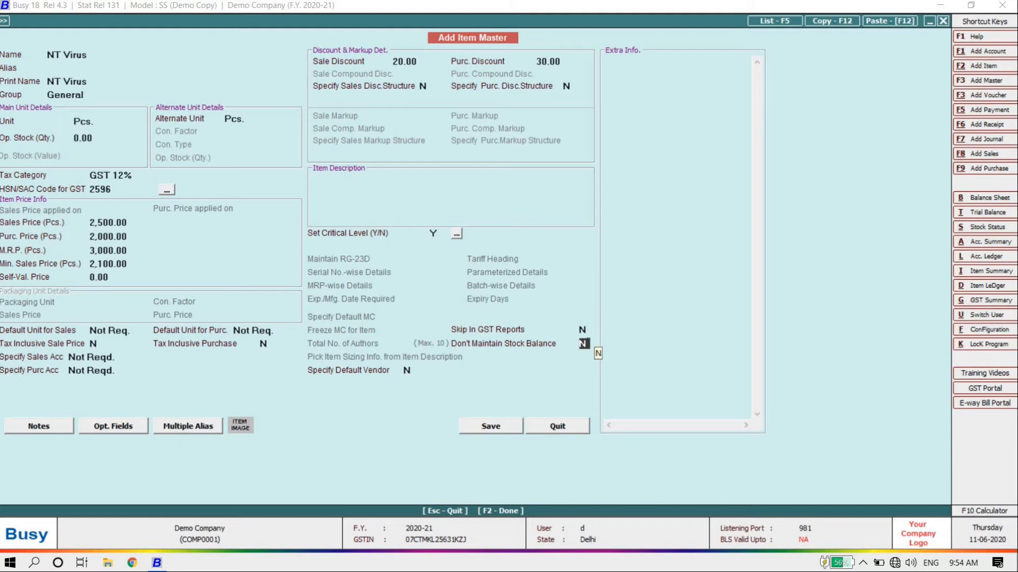
Skip the remaining NT Virus fields, save the item, and close the blank Add Item Master form
{"action": "key", "text": "Return"}
{"action": "key", "text": "Return"}
{"action": "key", "text": "Up"}
{"action": "key", "text": "Return"}
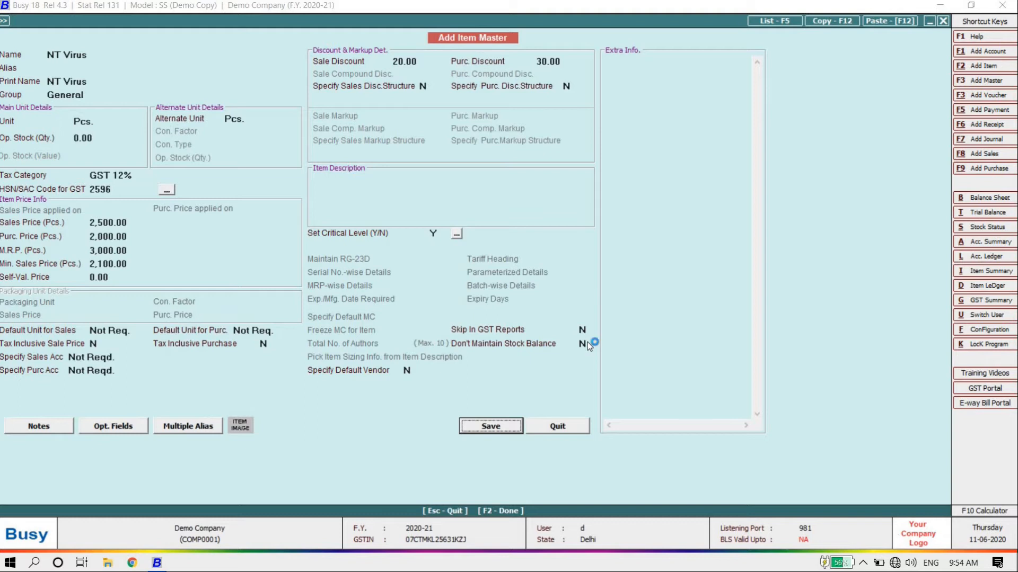
{"action": "key", "text": "Return"}
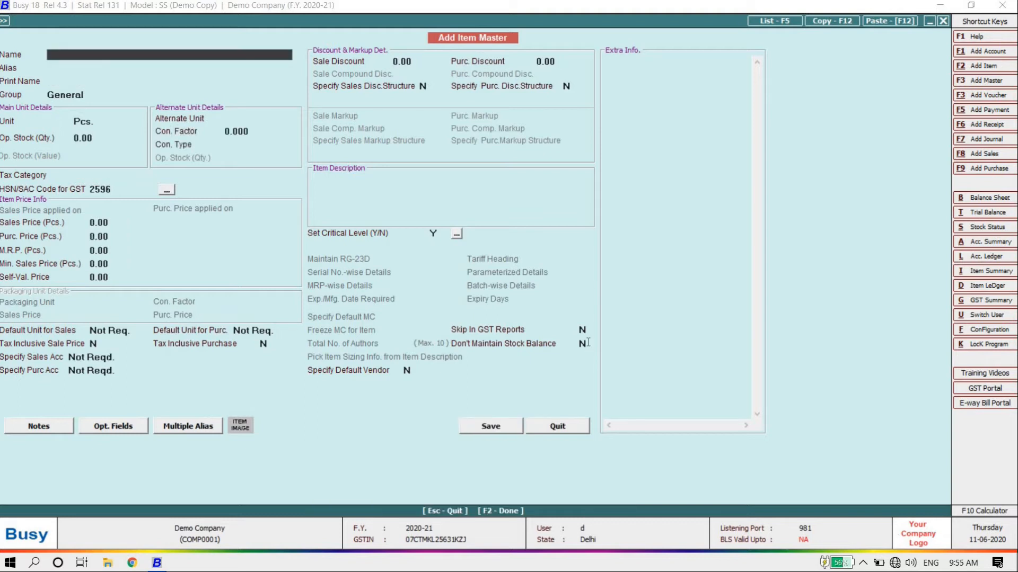
{"action": "key", "text": "Escape"}
Leave Masters, look through the Sales and Purchase voucher options, and start Purchase > Add
{"action": "key", "text": "Escape"}
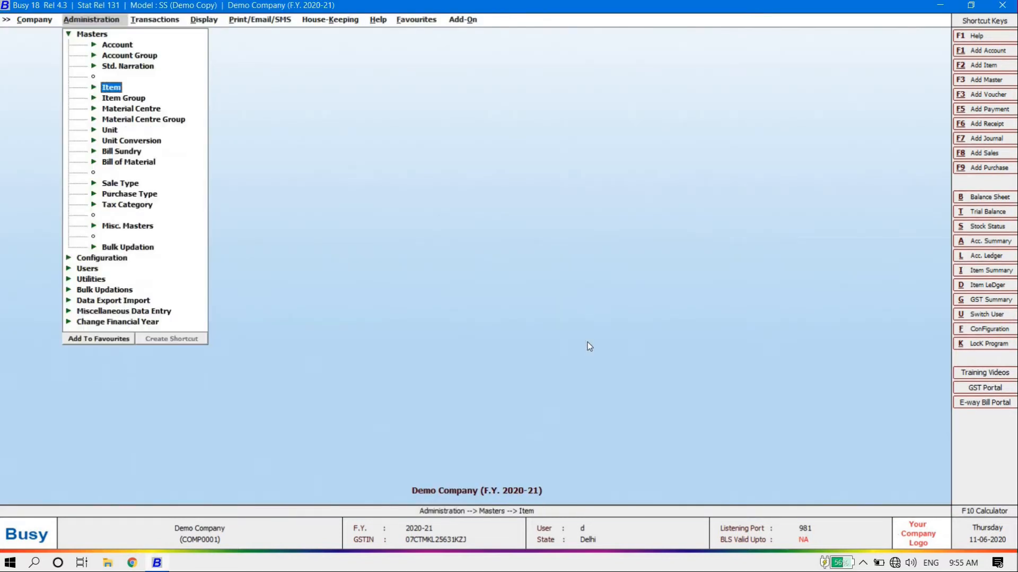
{"action": "key", "text": "Escape"}
{"action": "key", "text": "Right"}
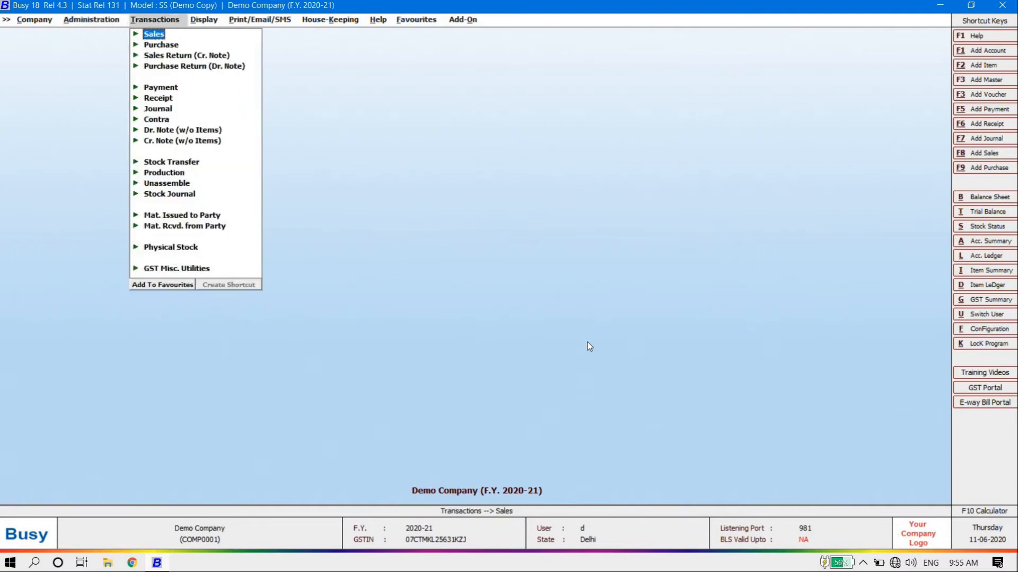
{"action": "key", "text": "Return"}
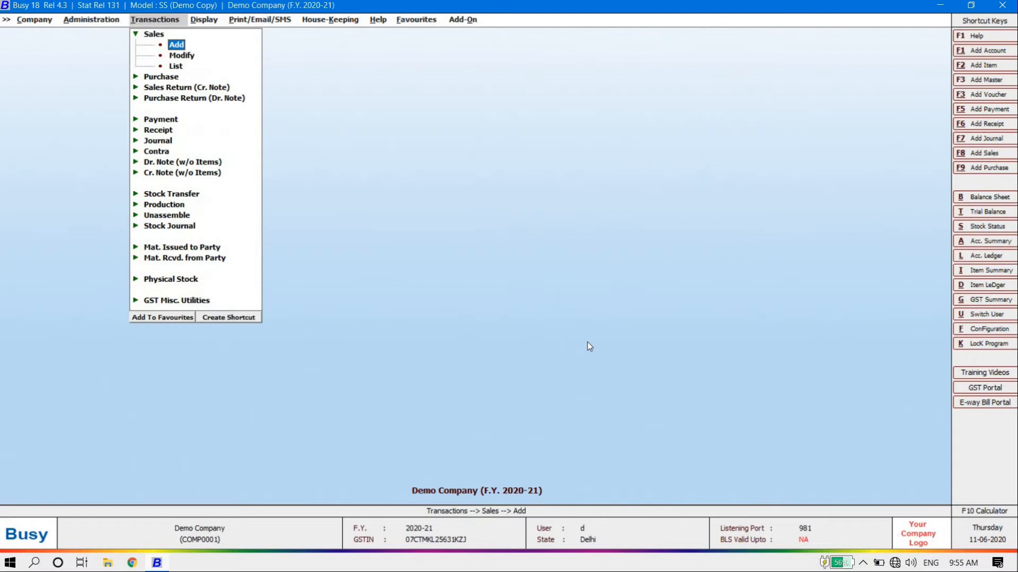
{"action": "key", "text": "Escape"}
{"action": "key", "text": "Escape"}
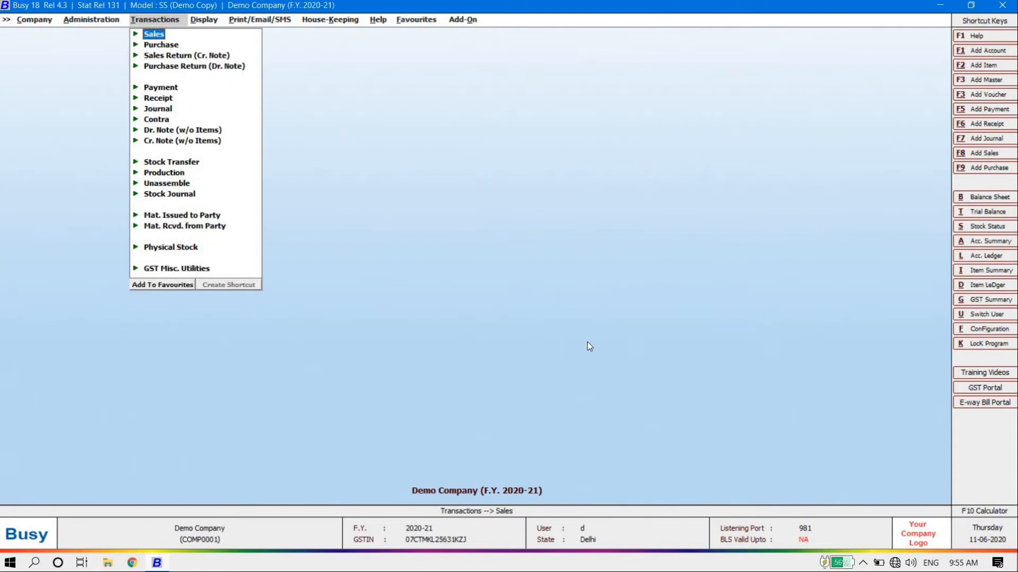
{"action": "key", "text": "Down"}
{"action": "key", "text": "Return"}
{"action": "key", "text": "Escape"}
{"action": "key", "text": "Escape"}
{"action": "key", "text": "Down"}
{"action": "key", "text": "Up"}
{"action": "key", "text": "Up"}
{"action": "key", "text": "Return"}
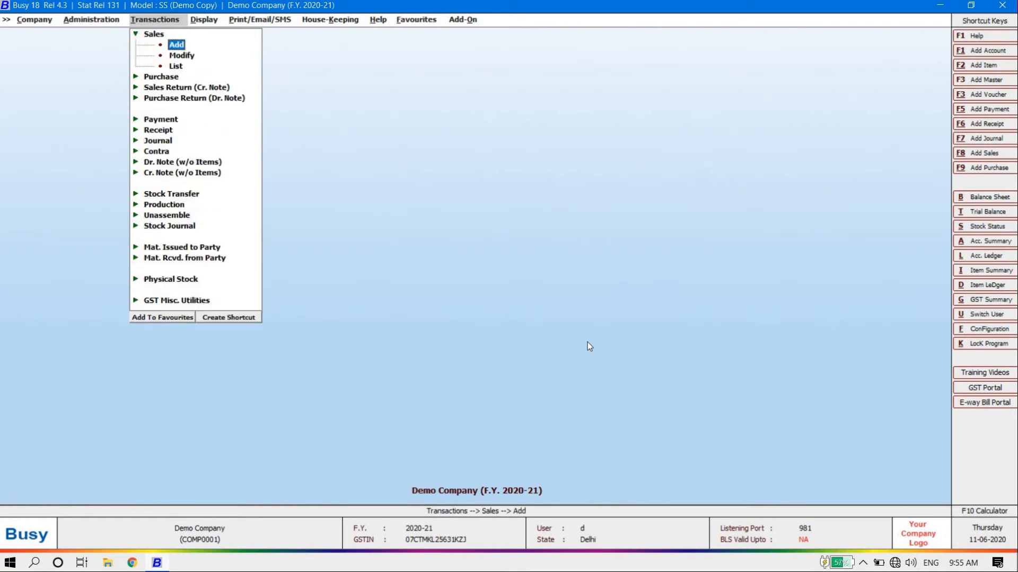
{"action": "key", "text": "Escape"}
{"action": "key", "text": "Escape"}
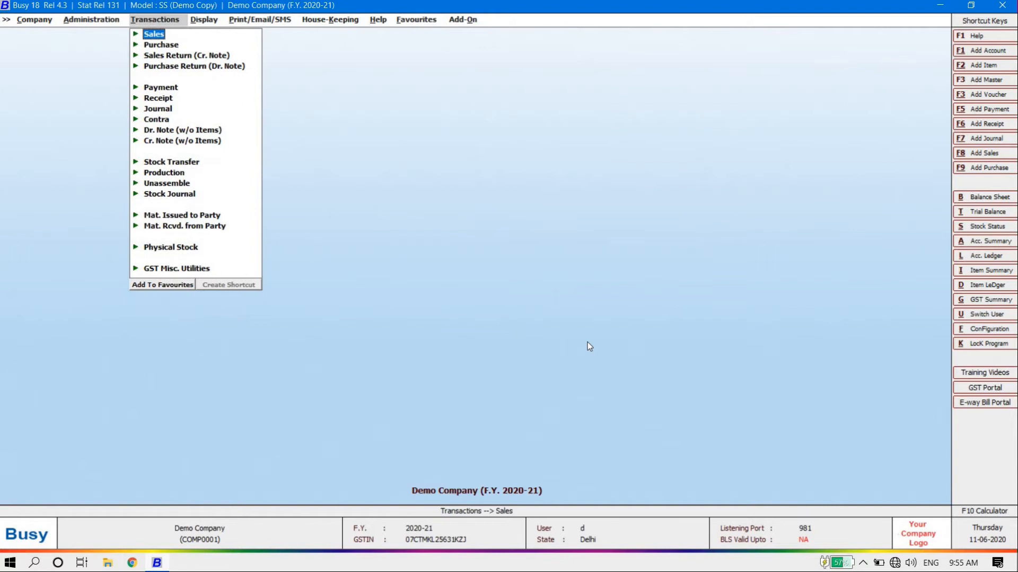
{"action": "key", "text": "Down"}
{"action": "key", "text": "Return"}
{"action": "key", "text": "Return"}
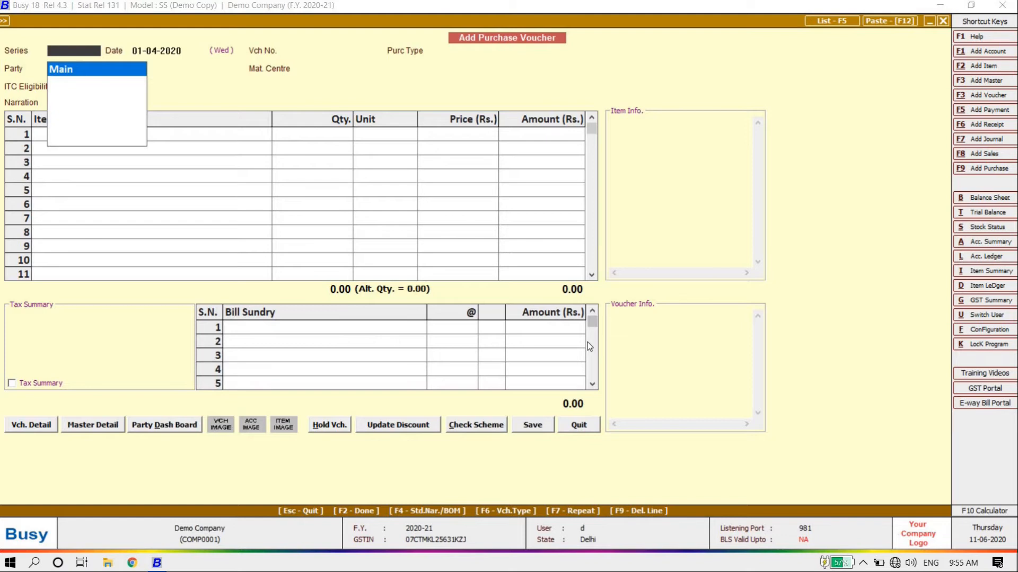
Keep series Main and date 01-04-2020, and enter voucher number 2500kf
{"action": "key", "text": "Return"}
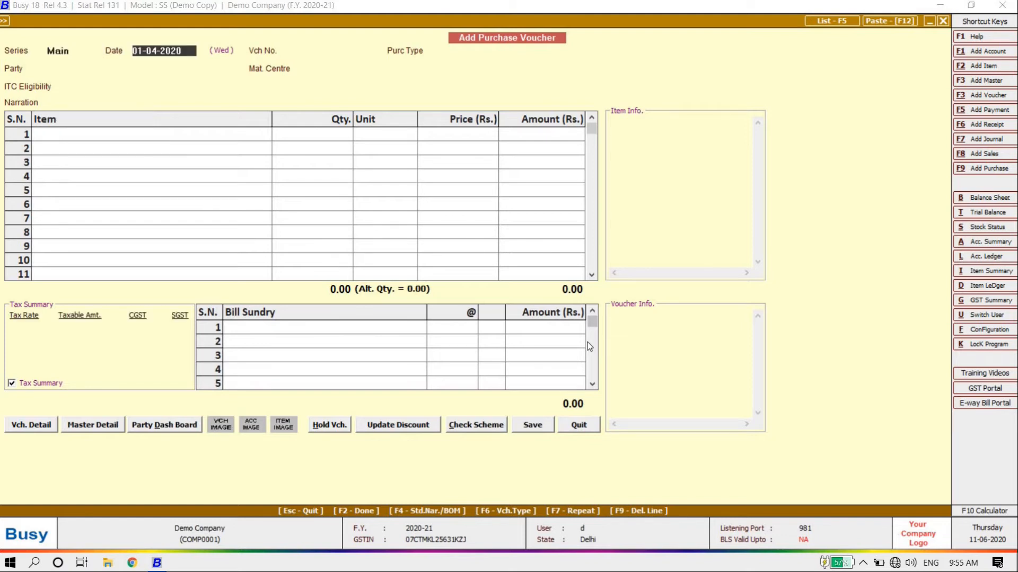
{"action": "key", "text": "Return"}
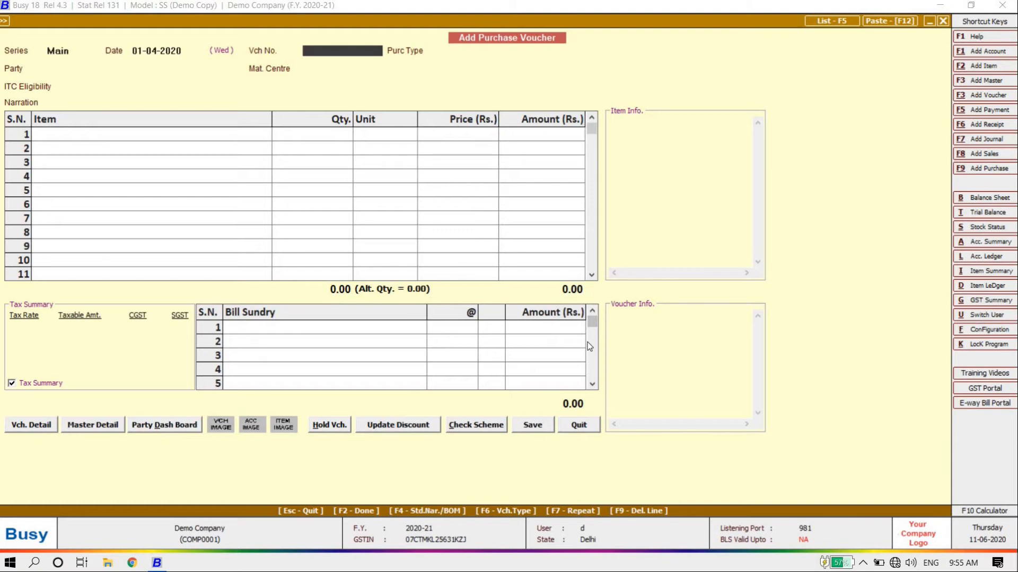
{"action": "type", "text": "2500kf"}
{"action": "key", "text": "Return"}
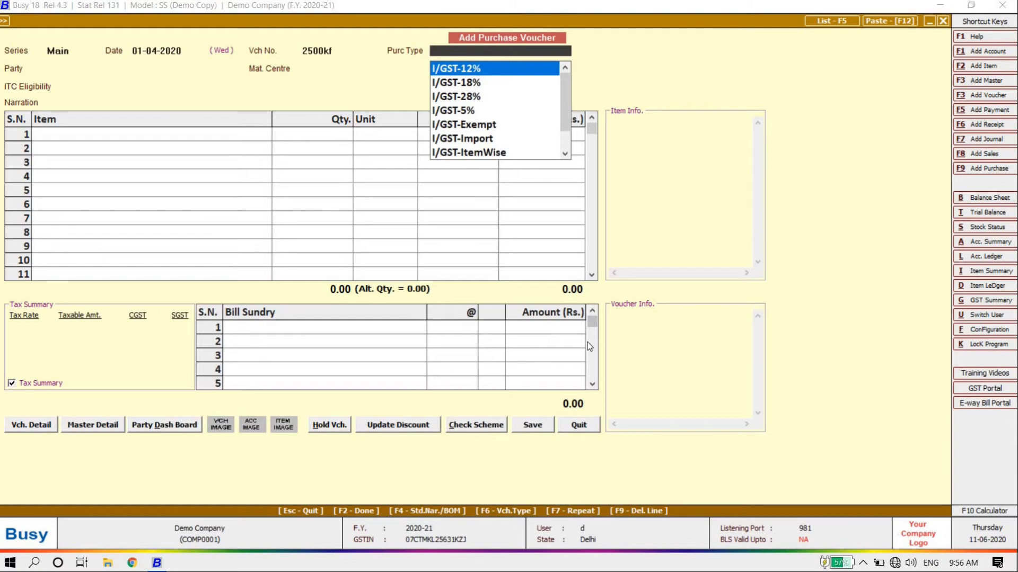
Compare the 12% purchase types, then set the purchase type to L/GST-ItemWise
{"action": "type", "text": "12"}
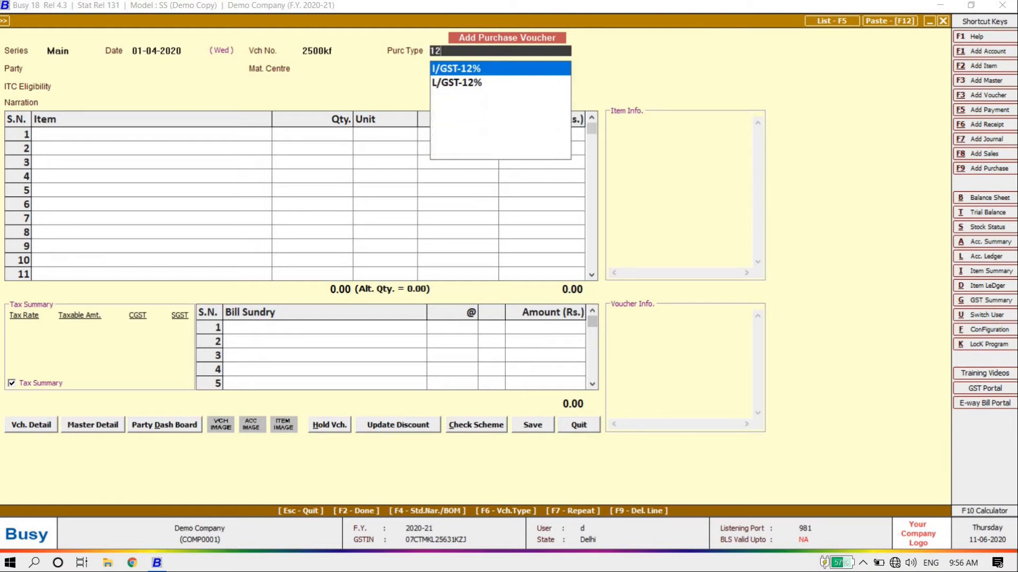
{"action": "key", "text": "Down"}
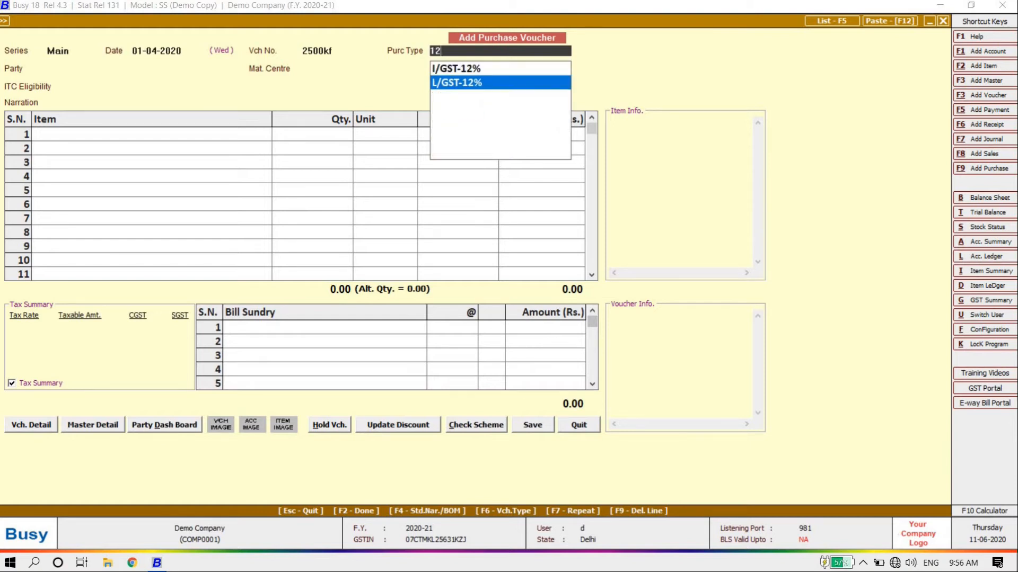
{"action": "key", "text": "Up"}
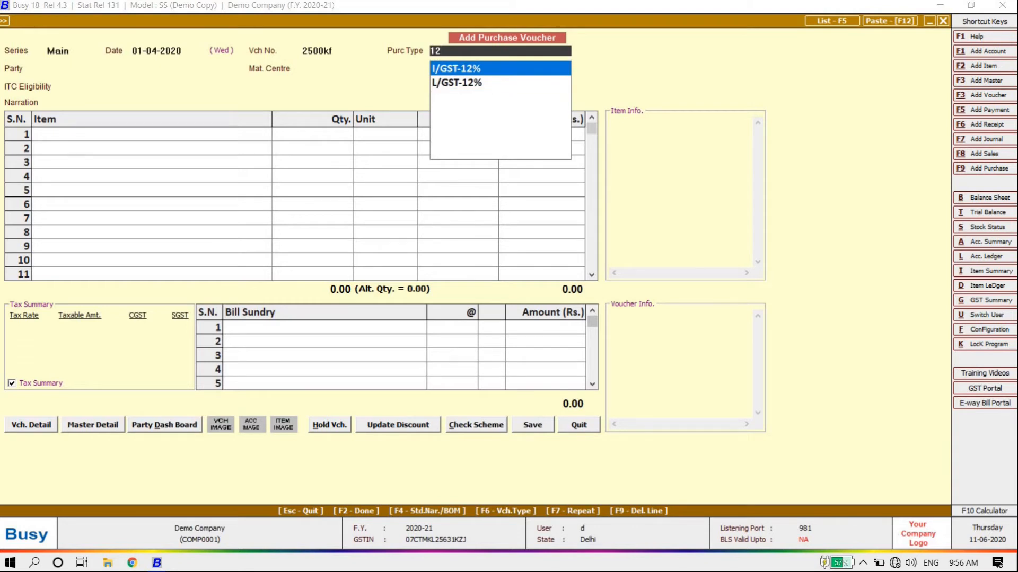
{"action": "key", "text": "BackSpace"}
{"action": "key", "text": "BackSpace"}
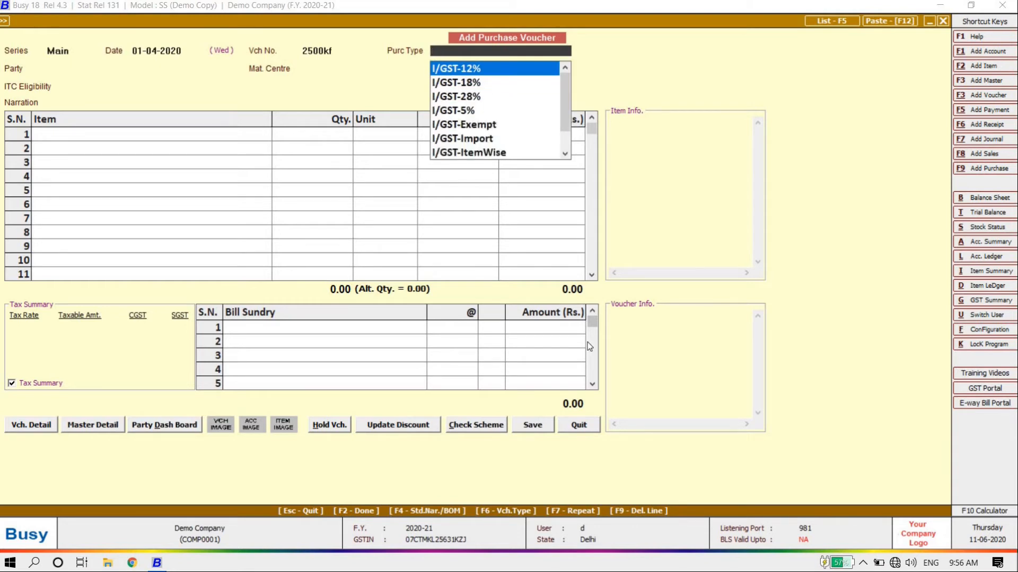
{"action": "type", "text": "ite"}
{"action": "key", "text": "Down"}
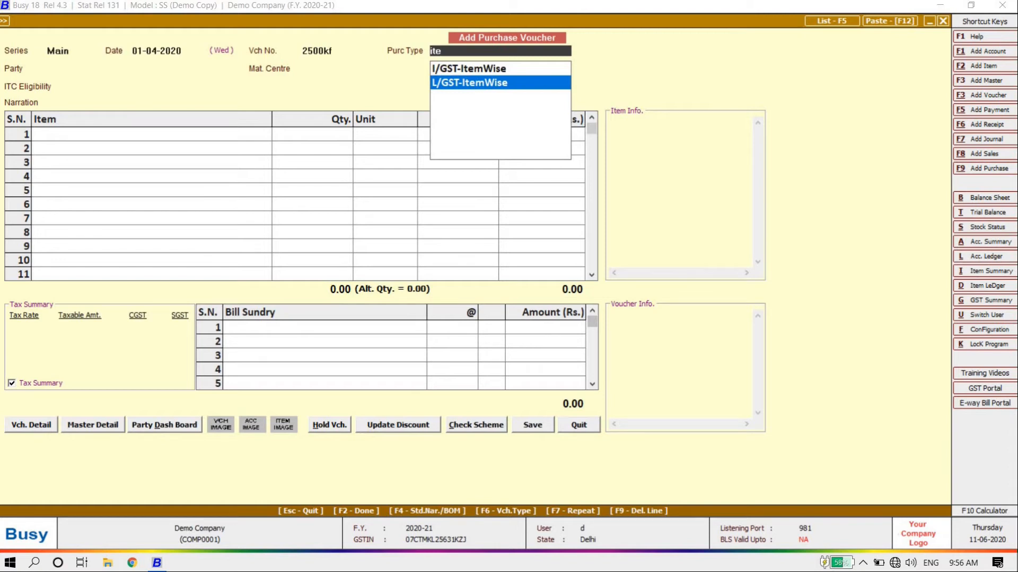
{"action": "key", "text": "Return"}
Browse the available party accounts for the voucher
{"action": "key", "text": "Down"}
{"action": "key", "text": "Down"}
{"action": "key", "text": "Up"}
{"action": "key", "text": "Up"}
{"action": "key", "text": "Down"}
{"action": "key", "text": "Down"}
{"action": "key", "text": "Up"}
{"action": "key", "text": "Up"}
{"action": "key", "text": "Down"}
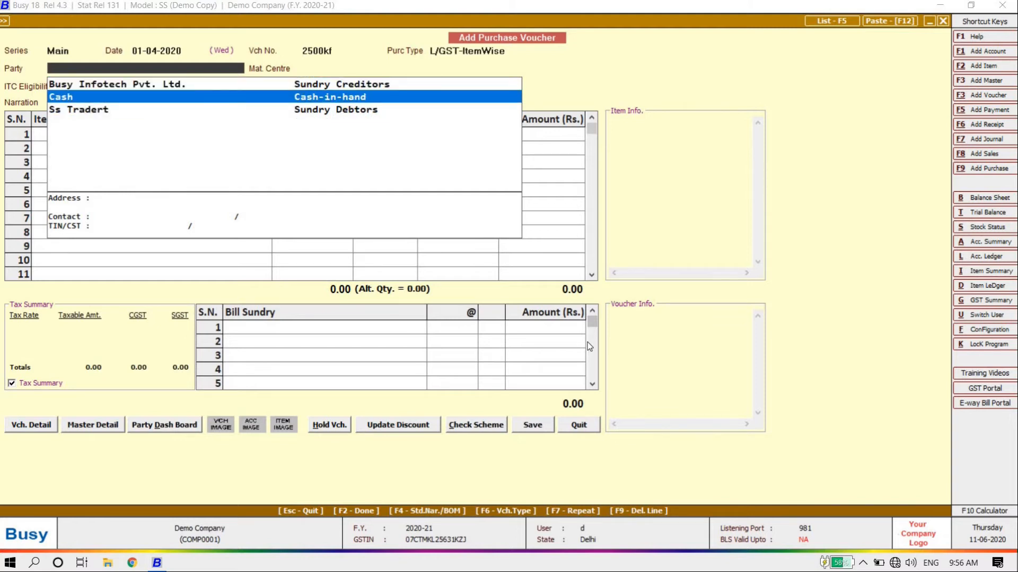
Choose Cash as party, accept the unregistered-party warning, and keep Main Store and Input Goods/Services
{"action": "key", "text": "F3"}
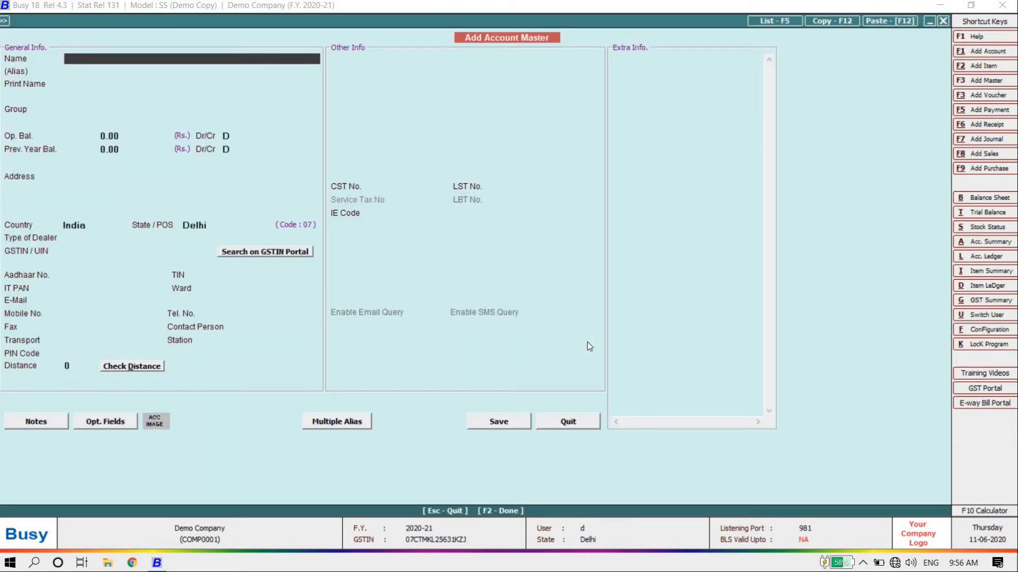
{"action": "key", "text": "Escape"}
{"action": "key", "text": "Down"}
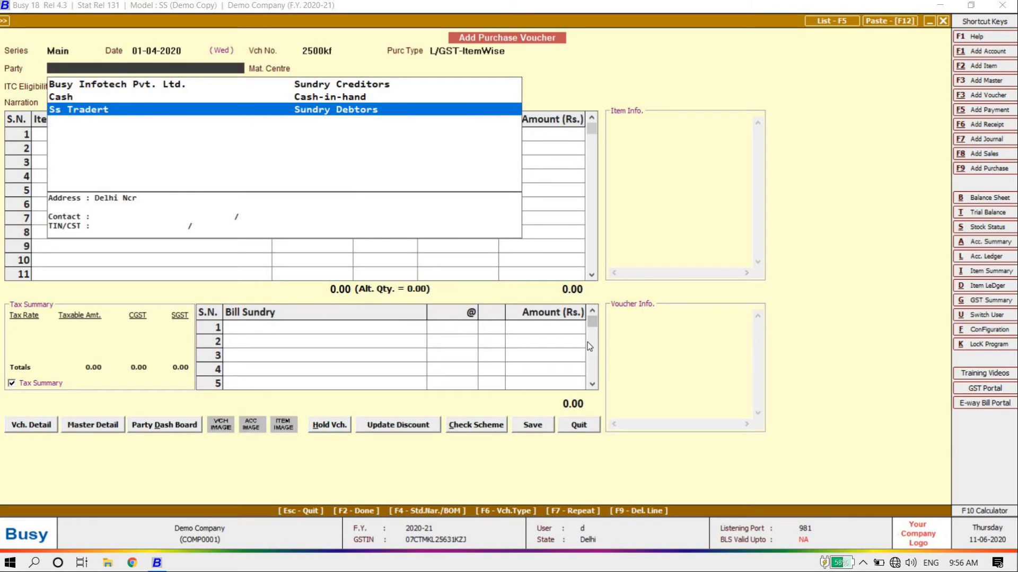
{"action": "key", "text": "Up"}
{"action": "key", "text": "Up"}
{"action": "key", "text": "Down"}
{"action": "key", "text": "Return"}
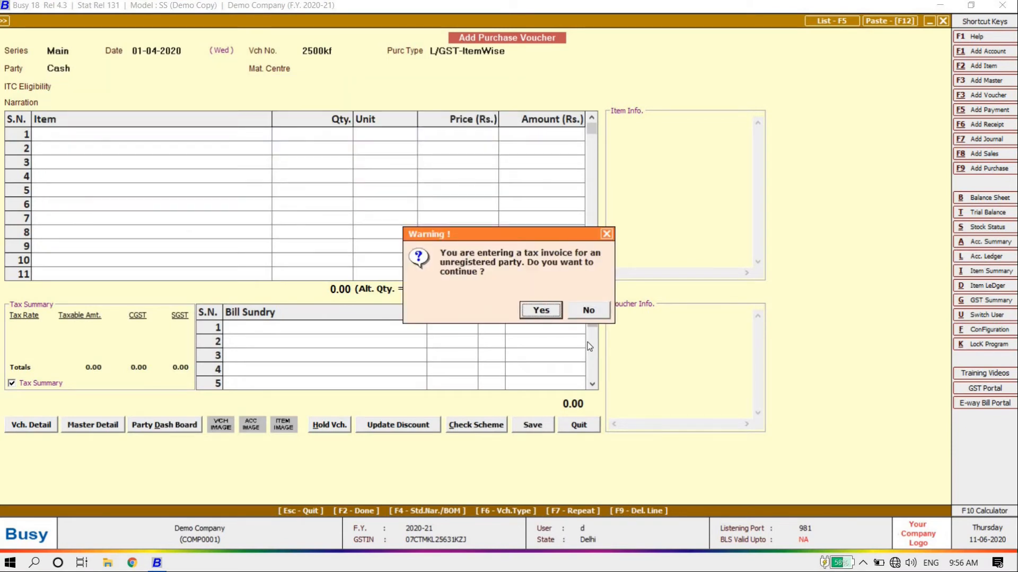
{"action": "key", "text": "Return"}
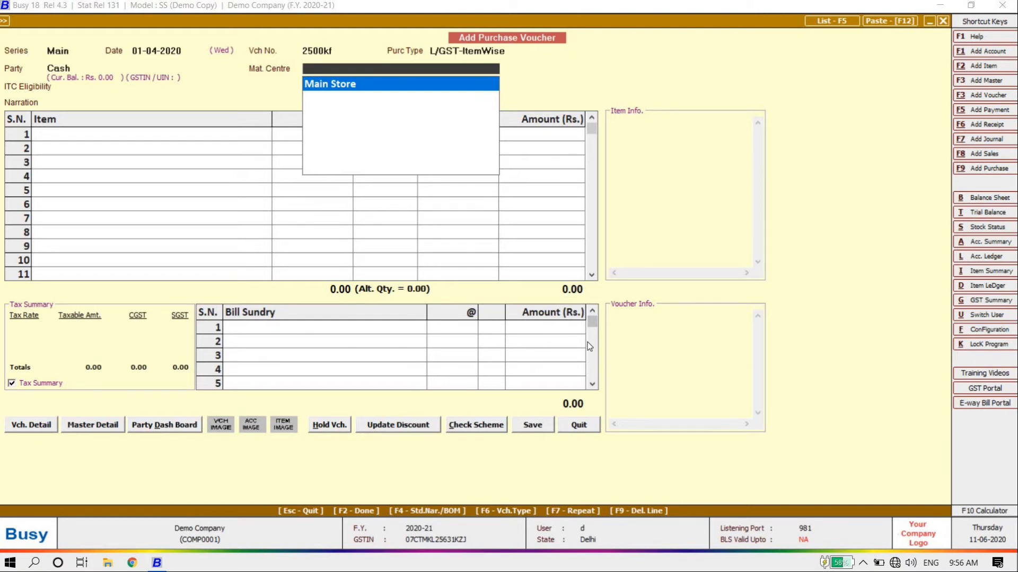
{"action": "key", "text": "Return"}
{"action": "key", "text": "Return"}
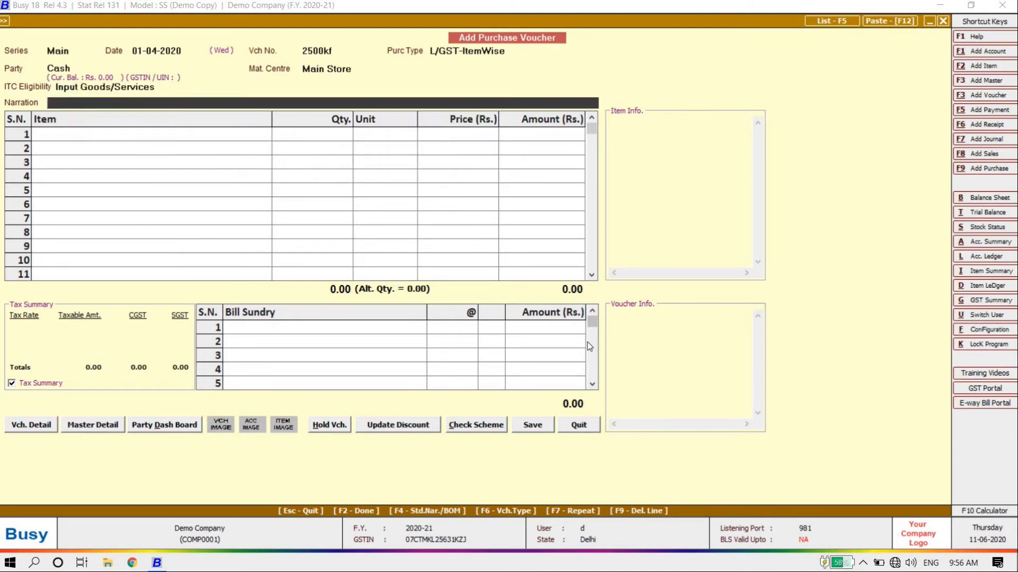
{"action": "key", "text": "shift+Tab"}
{"action": "key", "text": "Return"}
{"action": "key", "text": "Return"}
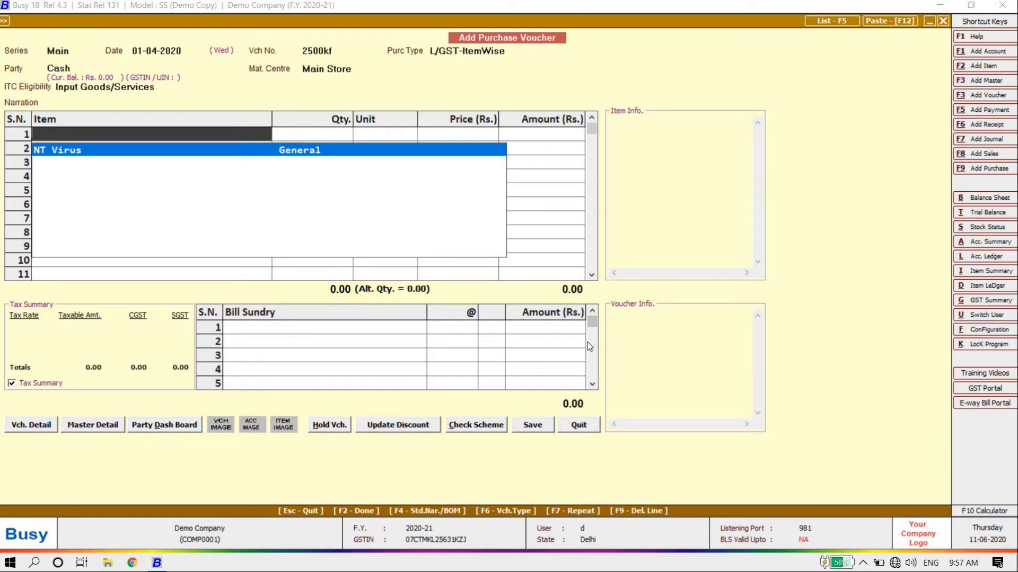
Put NT Virus on item row 1 with quantity 250
{"action": "key", "text": "Return"}
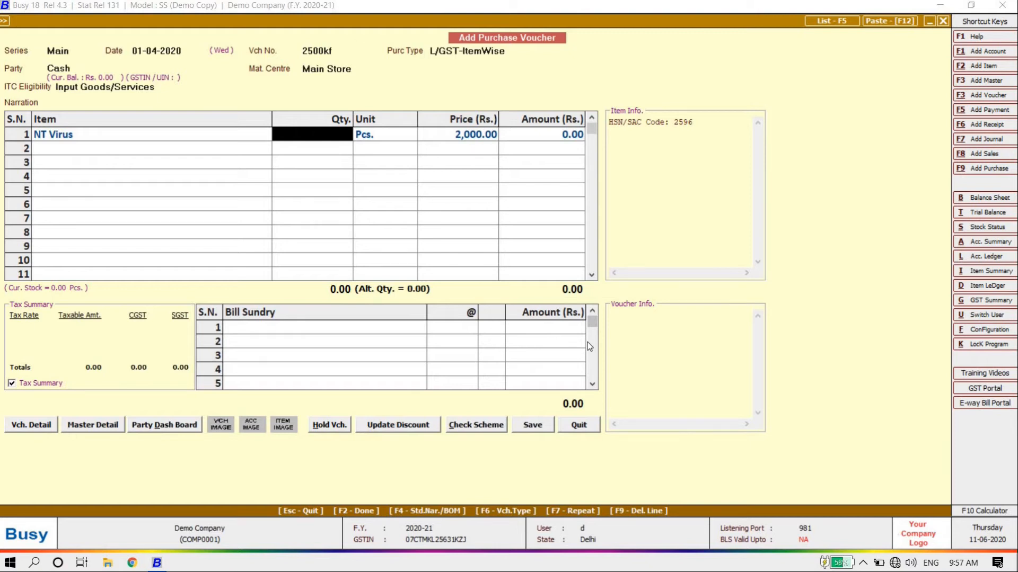
{"action": "type", "text": "250"}
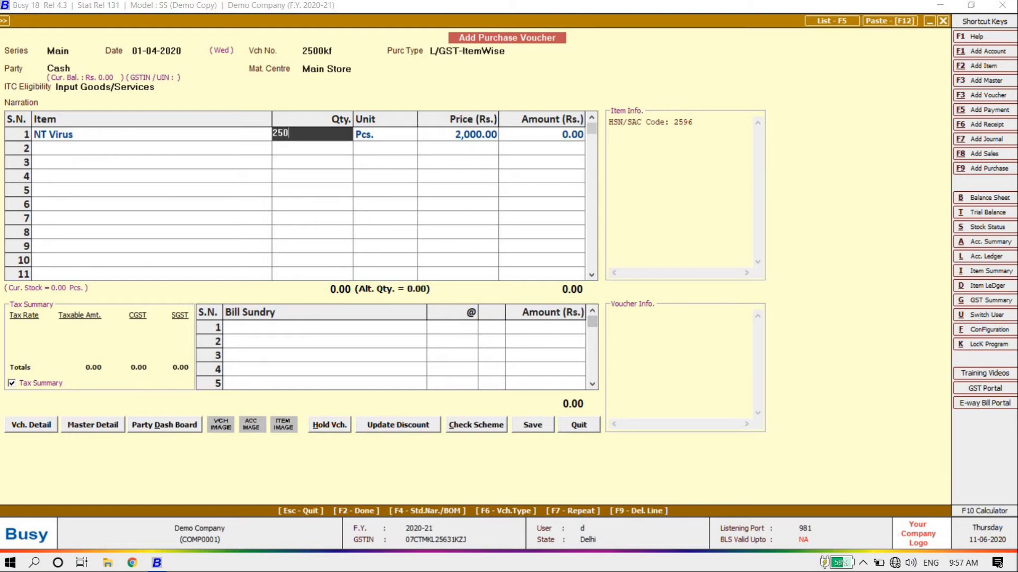
{"action": "key", "text": "Return"}
{"action": "key", "text": "Return"}
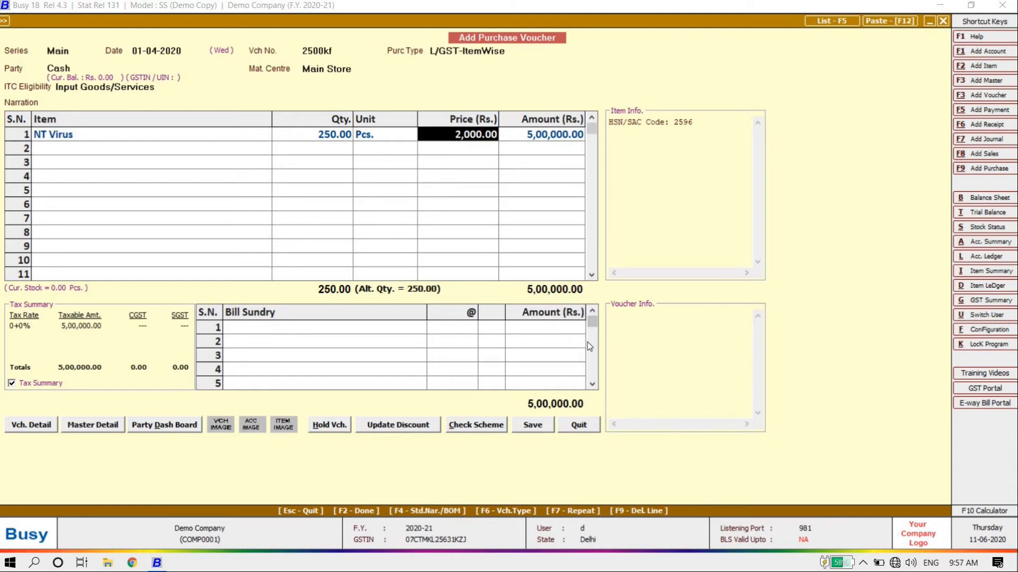
{"action": "key", "text": "Return"}
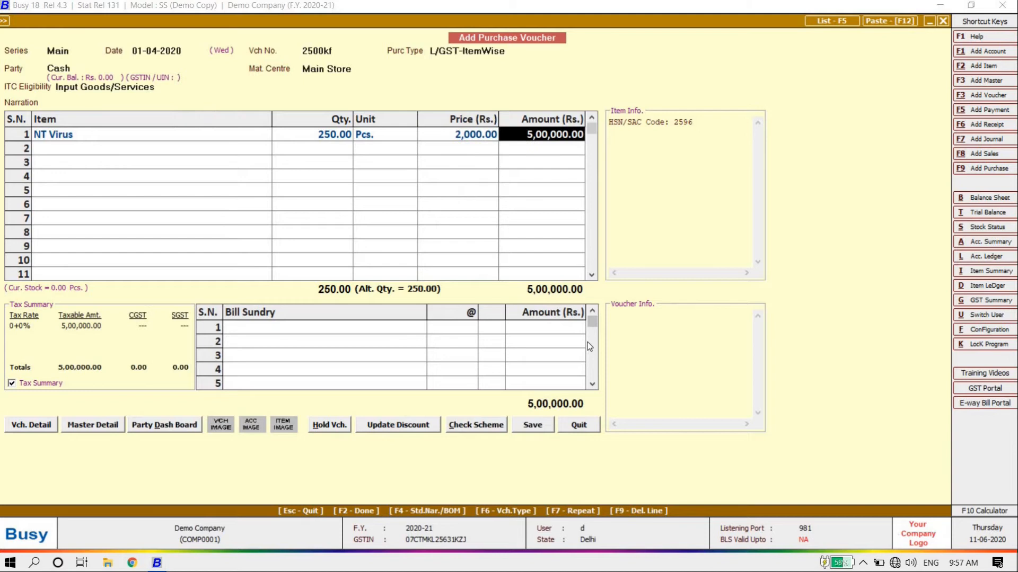
{"action": "key", "text": "shift+Tab"}
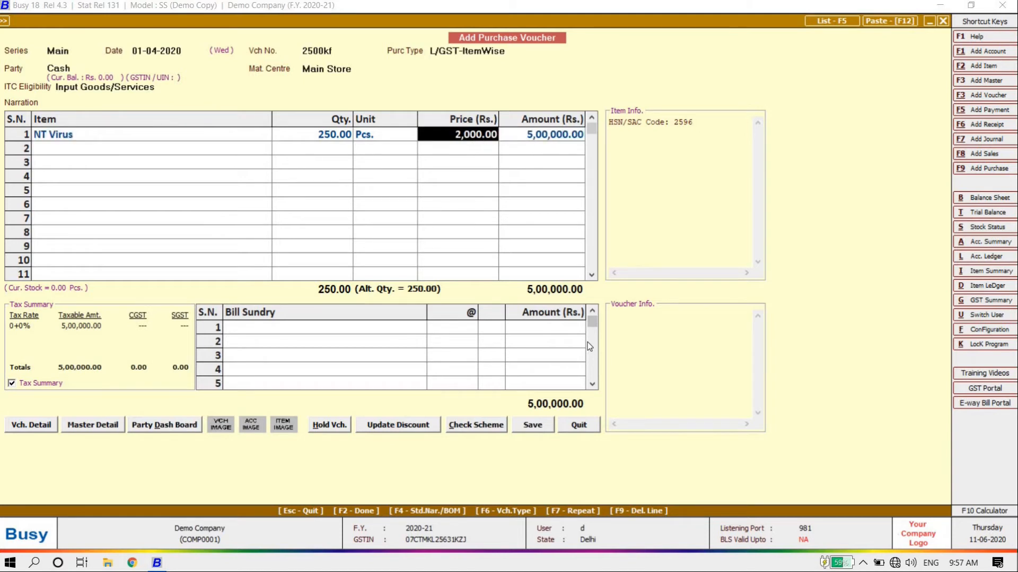
Price NT Virus at 2,100, accept its 12% item-wise GST, and finish the items
{"action": "type", "text": "2100"}
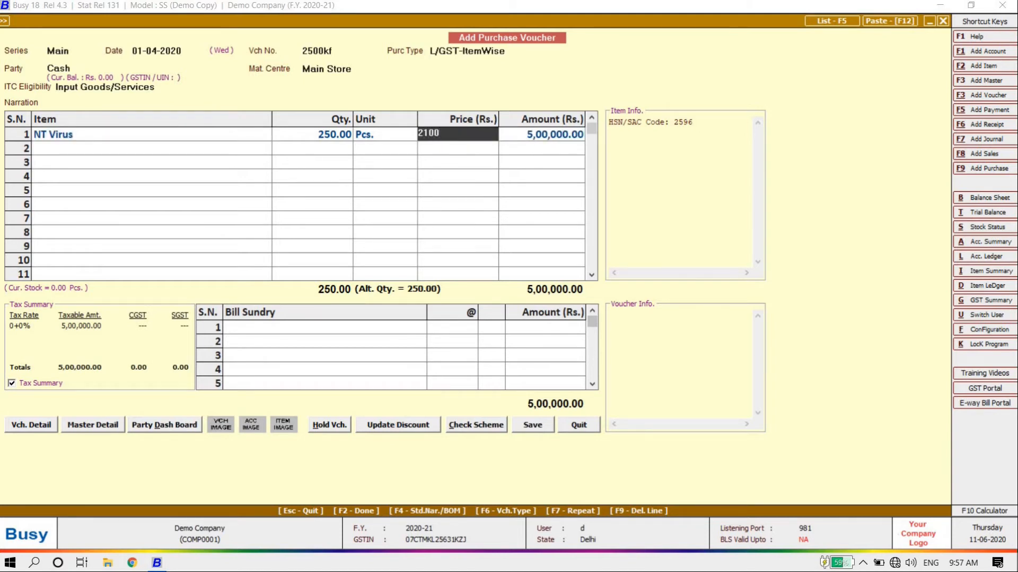
{"action": "key", "text": "Return"}
{"action": "key", "text": "Return"}
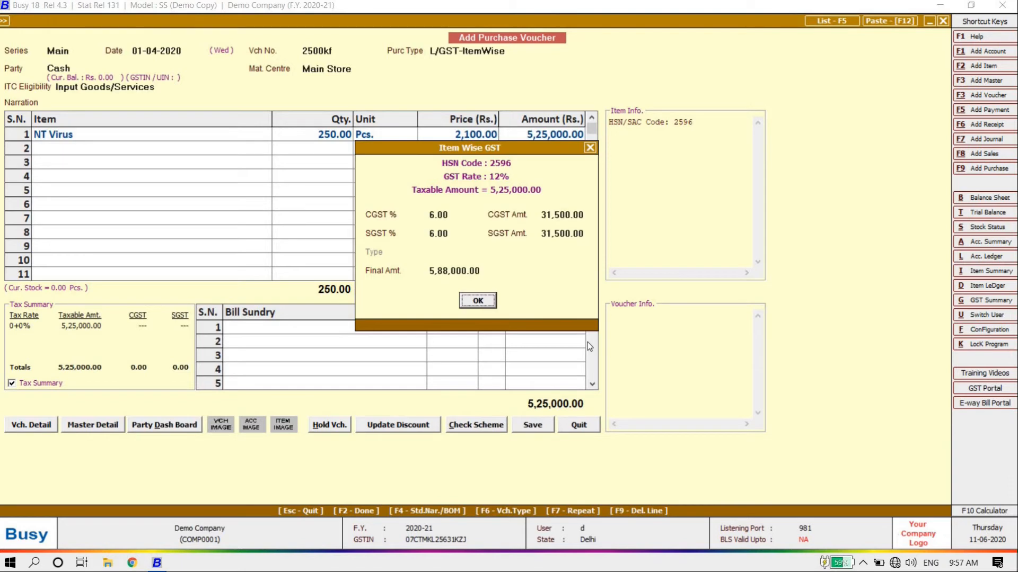
{"action": "key", "text": "Return"}
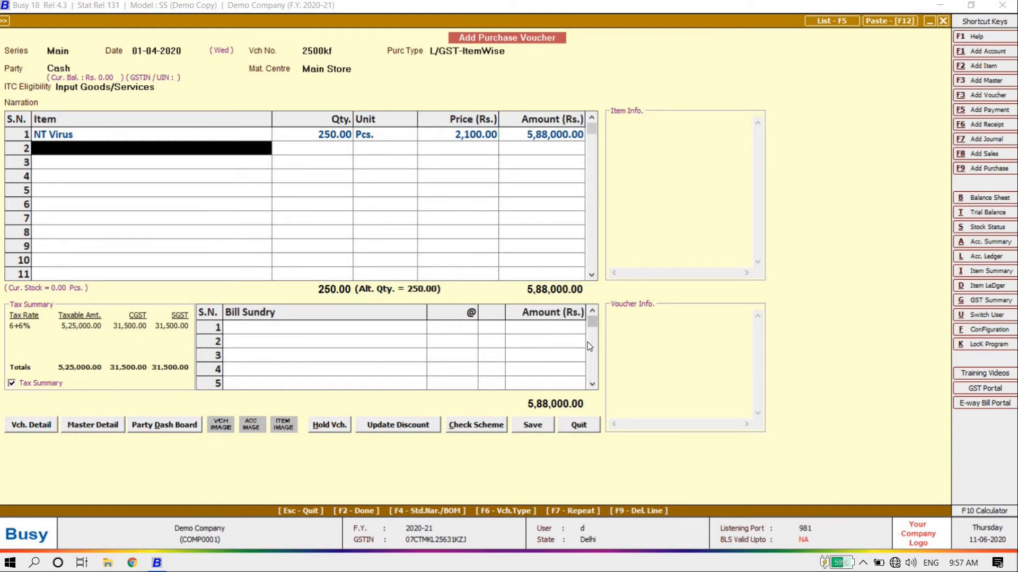
{"action": "key", "text": "Return"}
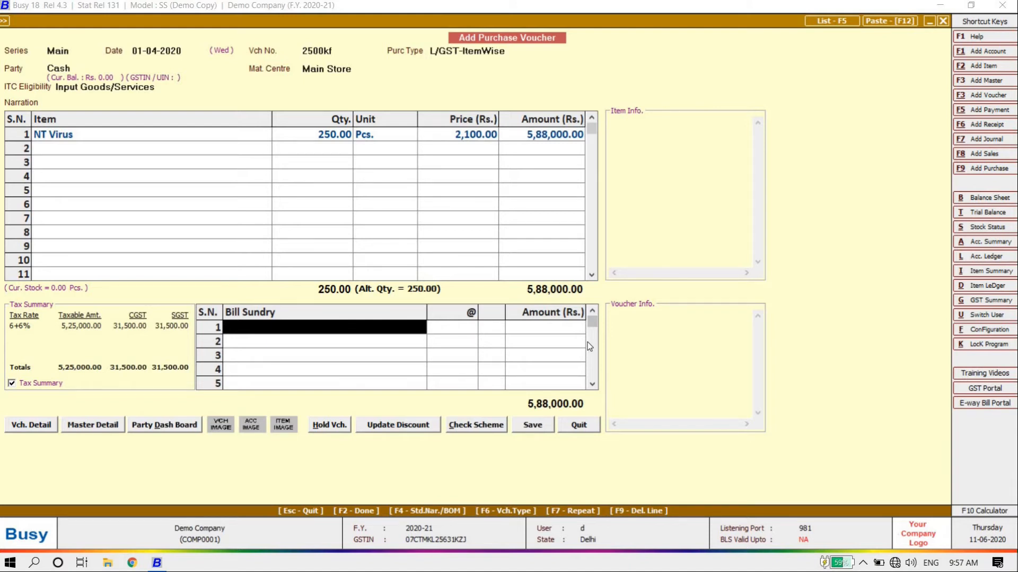
Add Freight & Forwarding Charges of 500.00 as a bill sundry
{"action": "type", "text": "r"}
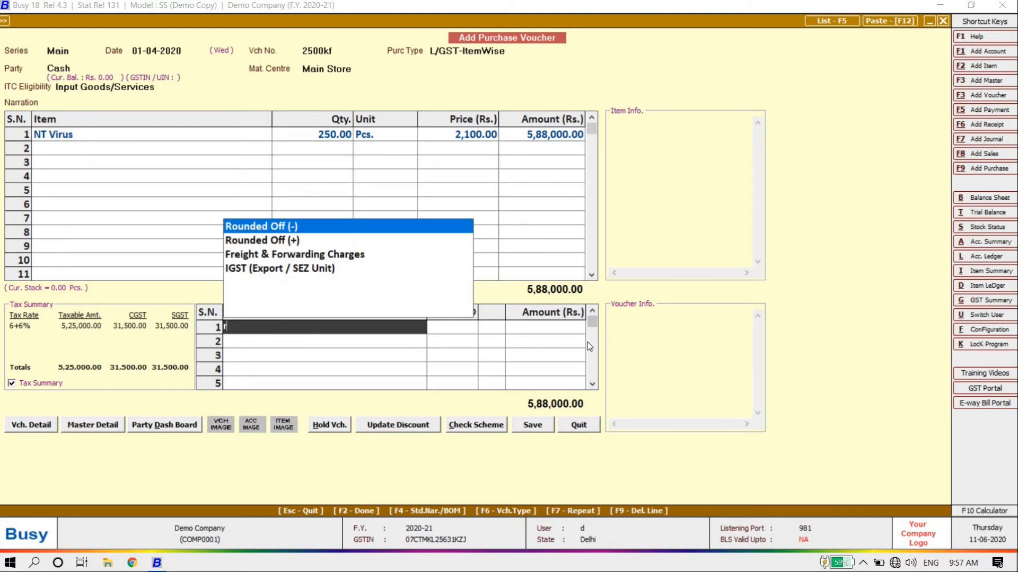
{"action": "key", "text": "Down"}
{"action": "key", "text": "Down"}
{"action": "key", "text": "Return"}
{"action": "type", "text": "500"}
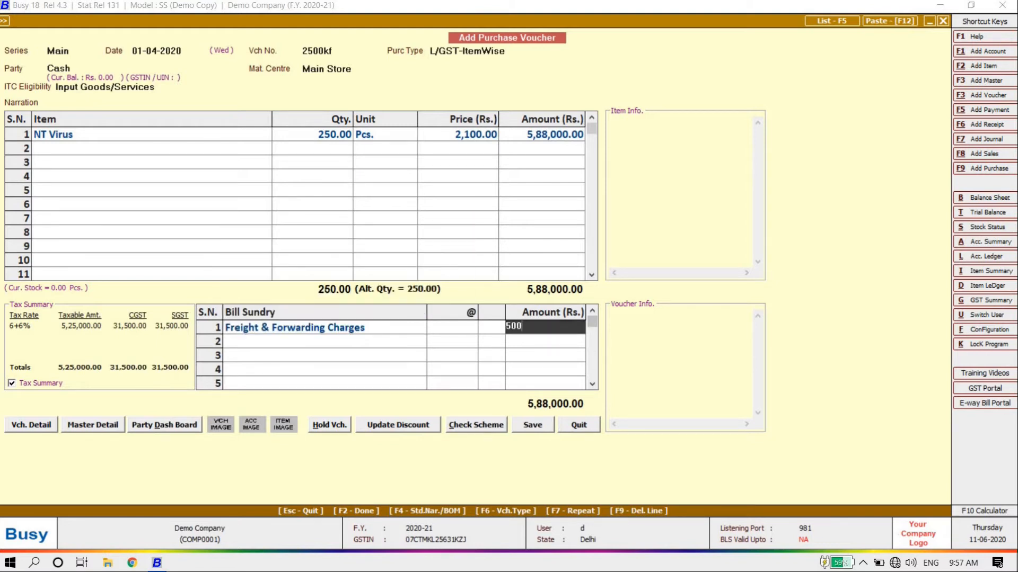
{"action": "key", "text": "Return"}
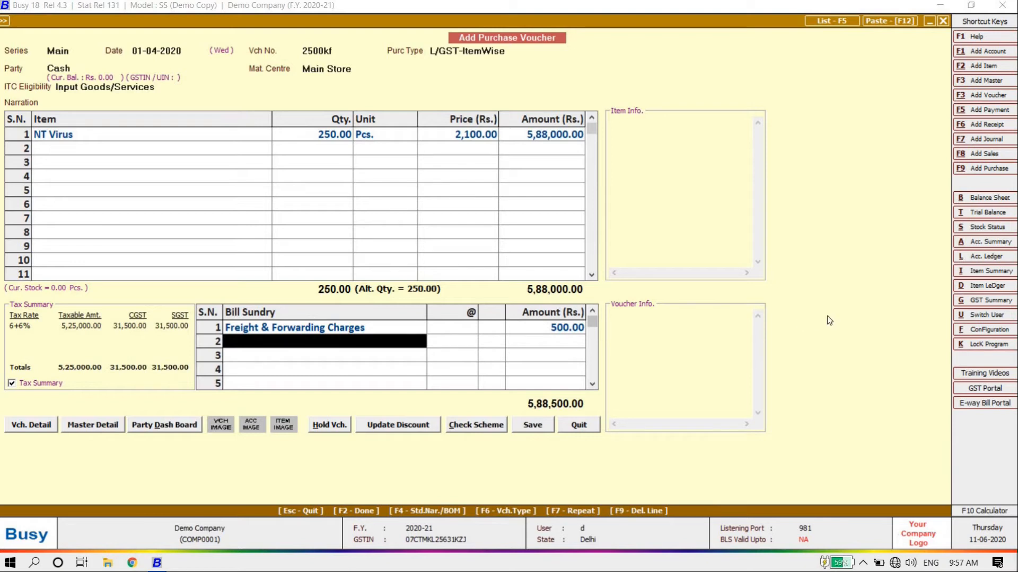
Save the 5,88,500.00 voucher, accepting the cash, unregistered-party, GST, PAN and cash-limit prompts
{"action": "left_click", "coordinate": [529, 425]}
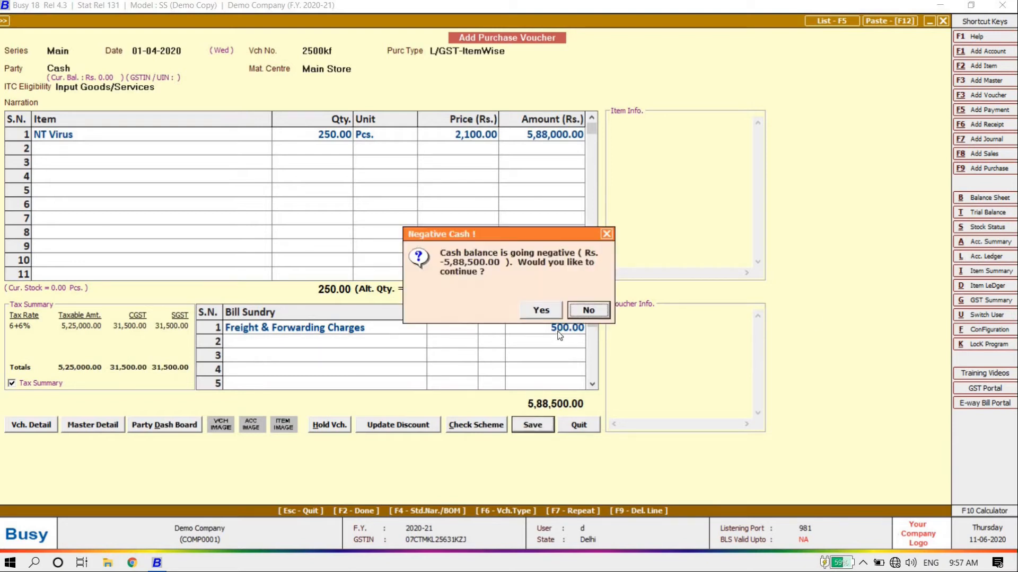
{"action": "left_click", "coordinate": [548, 309]}
{"action": "left_click", "coordinate": [540, 310]}
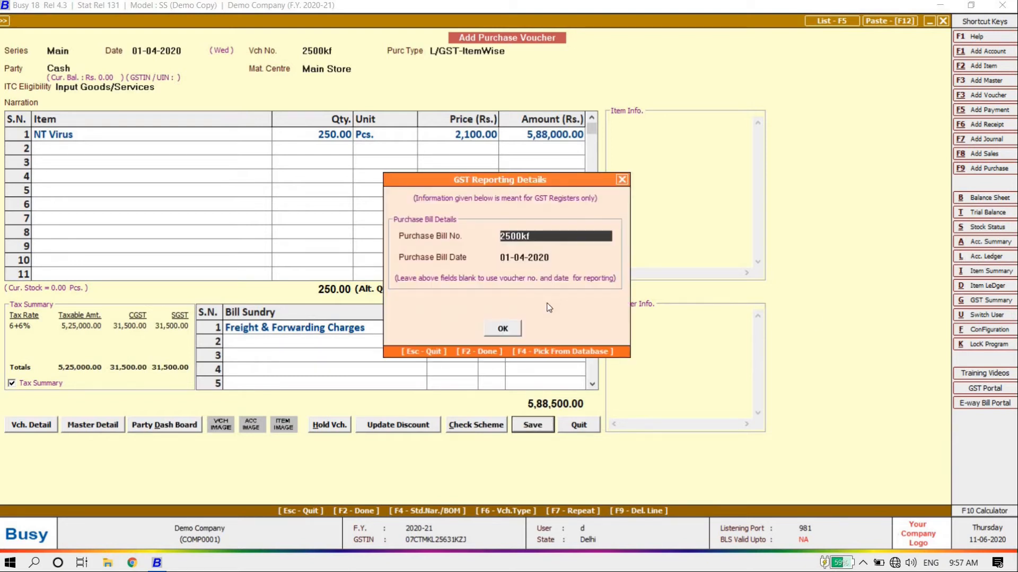
{"action": "key", "text": "Return"}
{"action": "key", "text": "Return"}
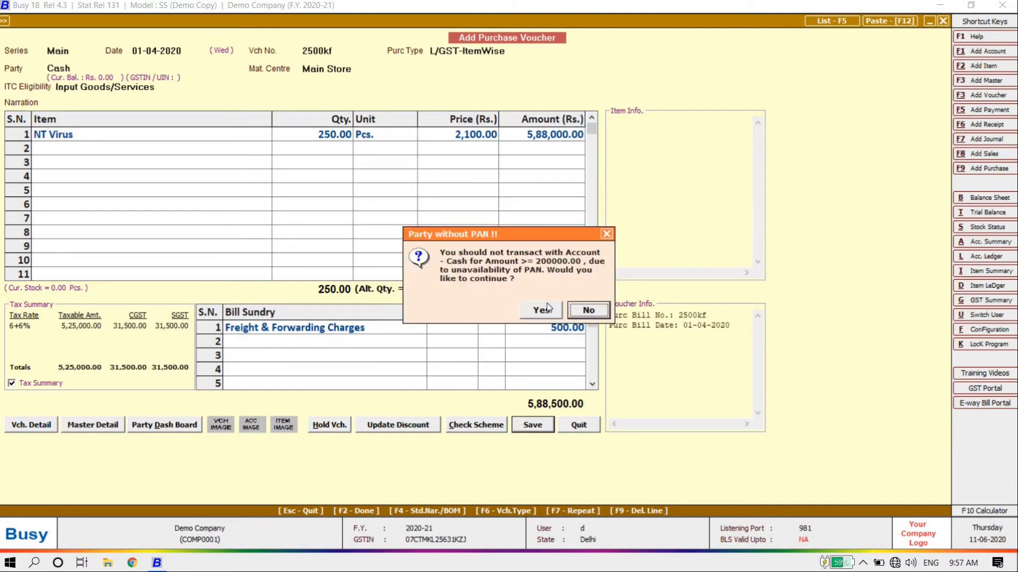
{"action": "left_click", "coordinate": [548, 308]}
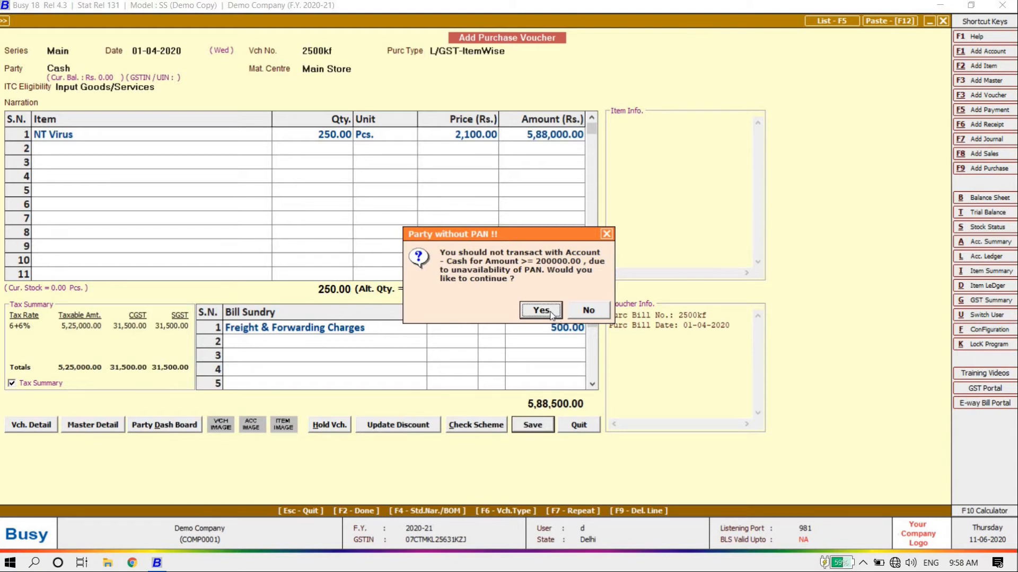
{"action": "left_click", "coordinate": [552, 314]}
{"action": "left_click", "coordinate": [551, 314]}
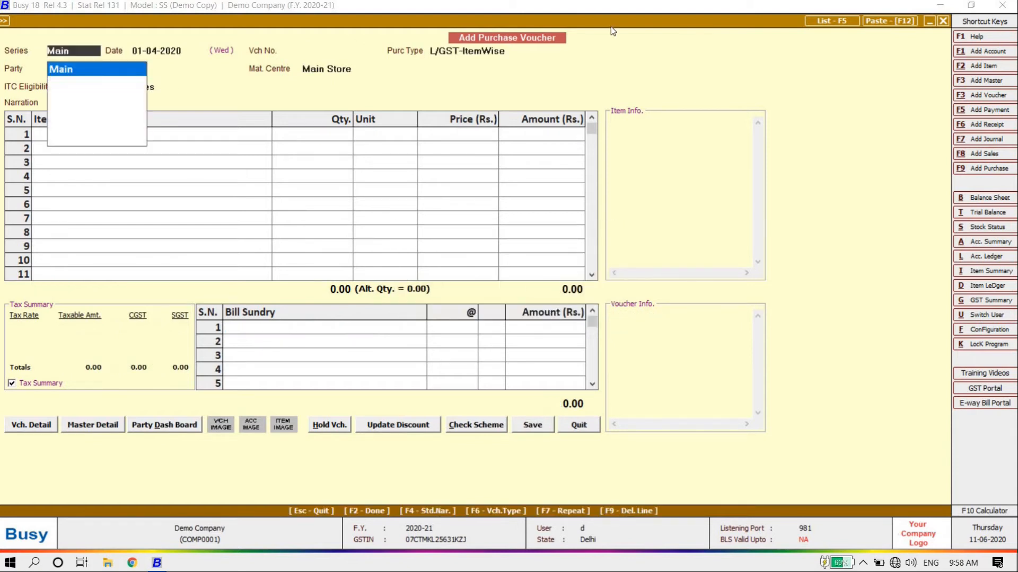
Close the blank voucher, open then cancel the Purchase > Modify selection, returning to Transactions
{"action": "key", "text": "Escape"}
{"action": "key", "text": "Escape"}
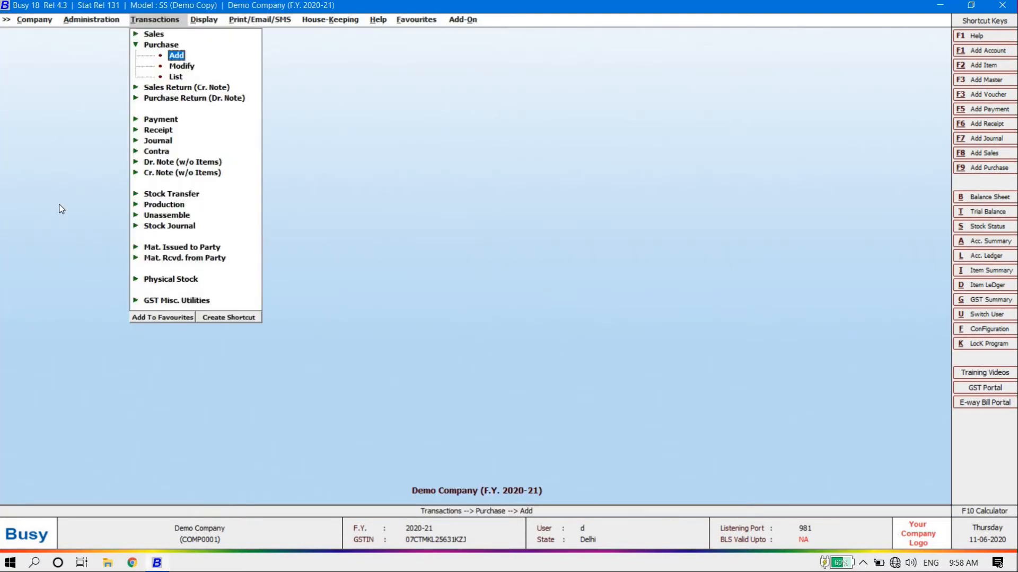
{"action": "key", "text": "Down"}
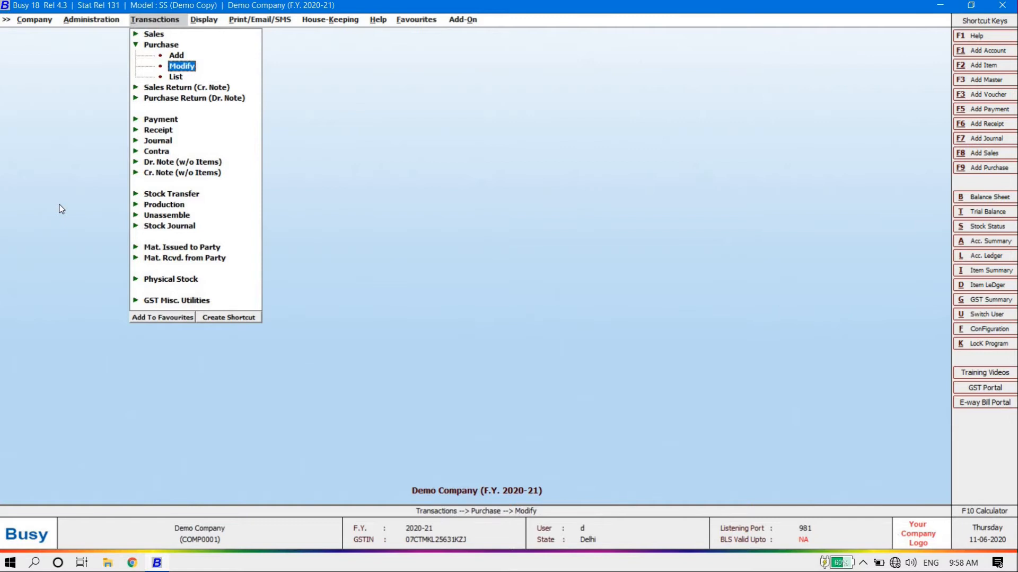
{"action": "key", "text": "Return"}
{"action": "key", "text": "Return"}
{"action": "key", "text": "Return"}
{"action": "key", "text": "Return"}
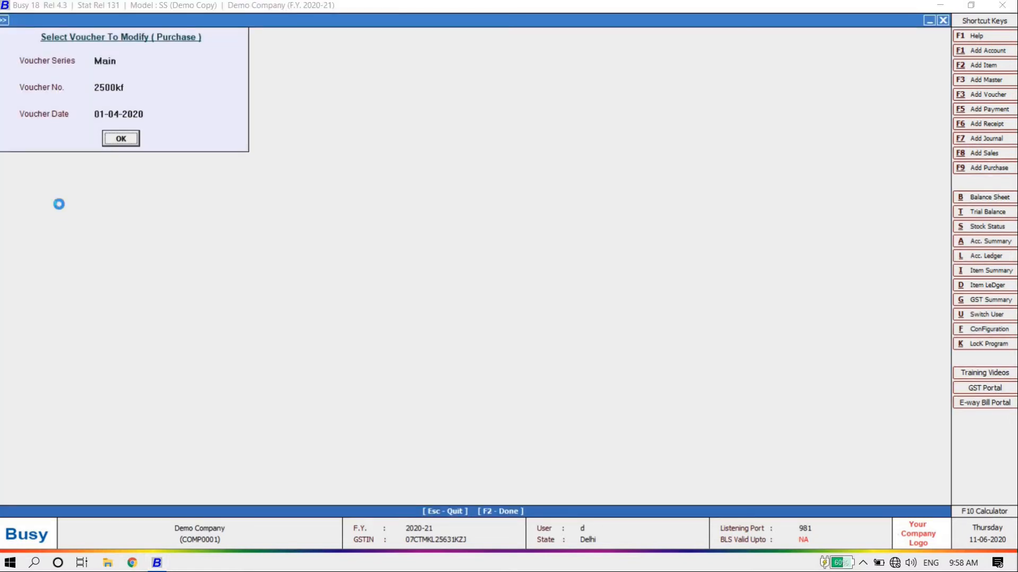
{"action": "key", "text": "Escape"}
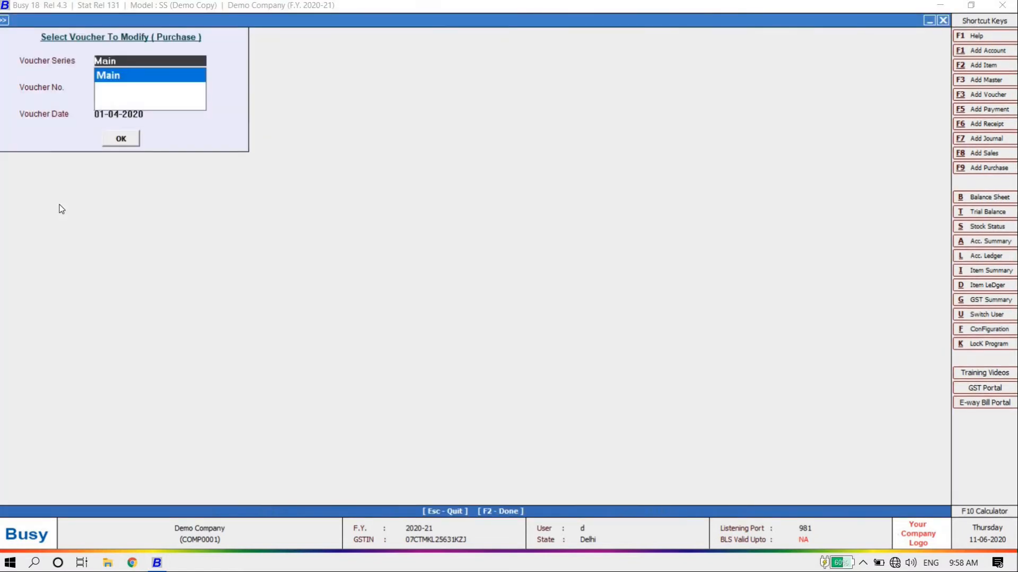
{"action": "key", "text": "Escape"}
{"action": "key", "text": "Down"}
Start a new sales voucher via Sales > Add and keep the date 01-04-2020
{"action": "key", "text": "Up"}
{"action": "key", "text": "Up"}
{"action": "key", "text": "Up"}
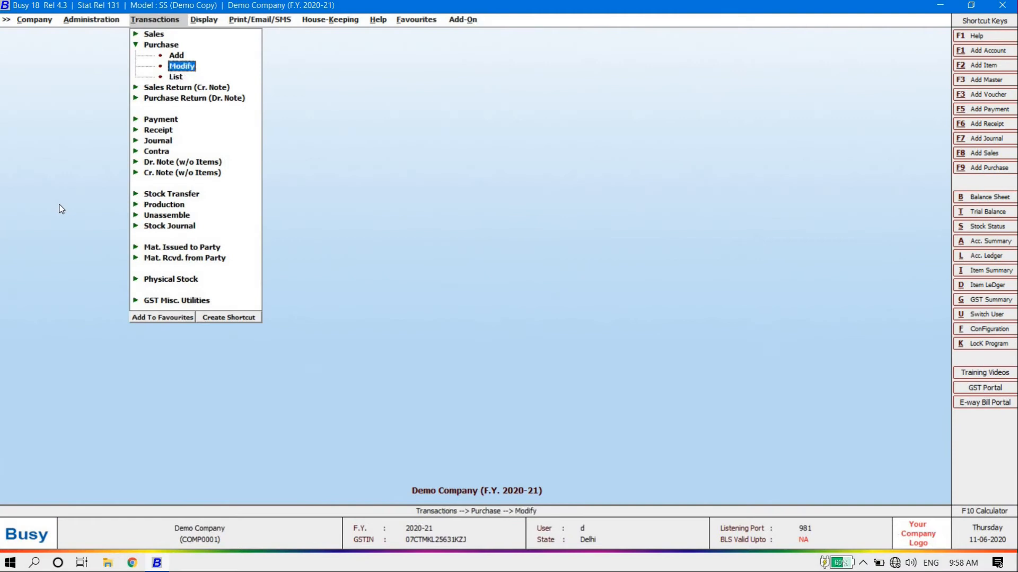
{"action": "key", "text": "Return"}
{"action": "key", "text": "Up"}
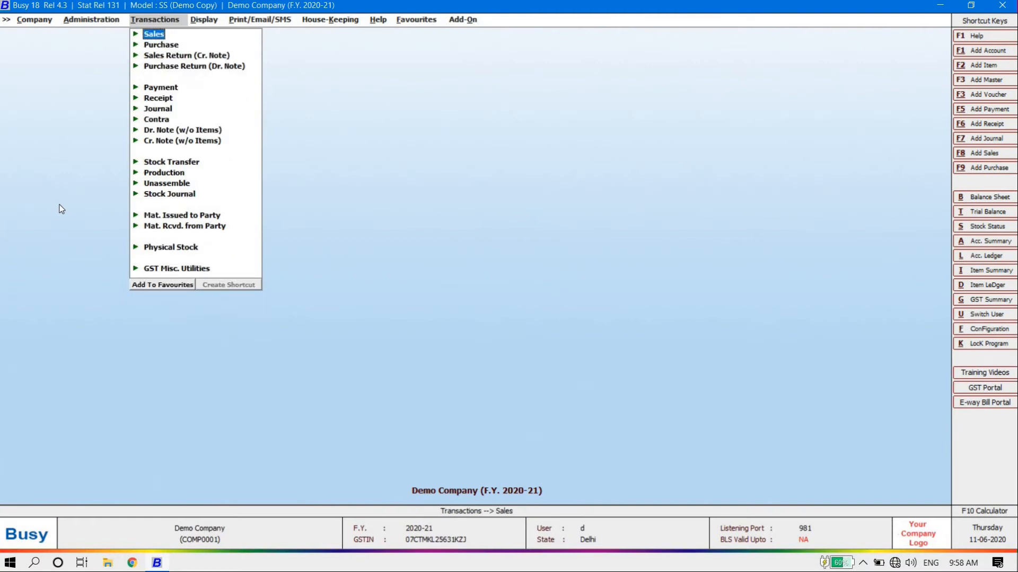
{"action": "key", "text": "Return"}
{"action": "key", "text": "Return"}
{"action": "key", "text": "Return"}
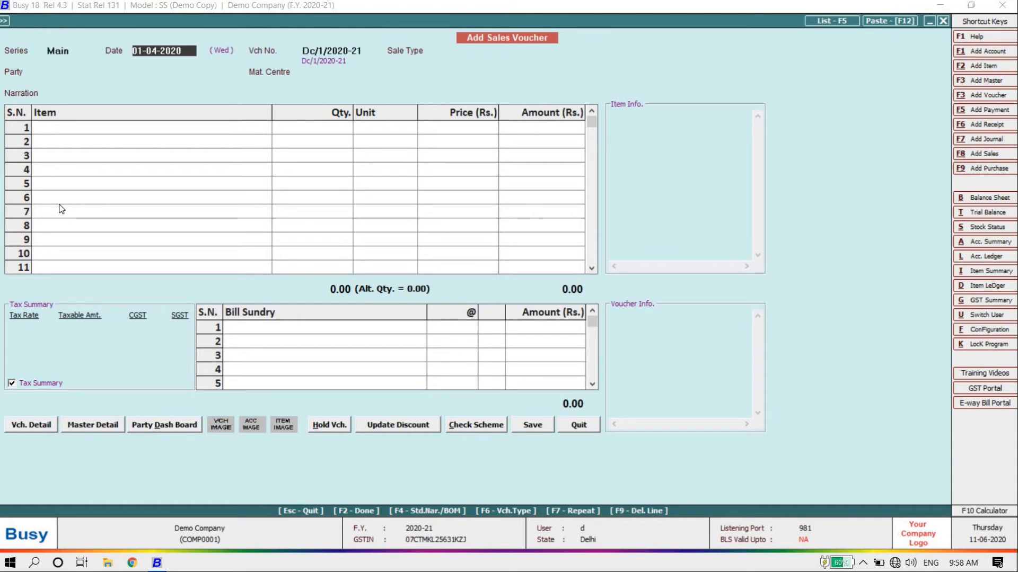
{"action": "key", "text": "Return"}
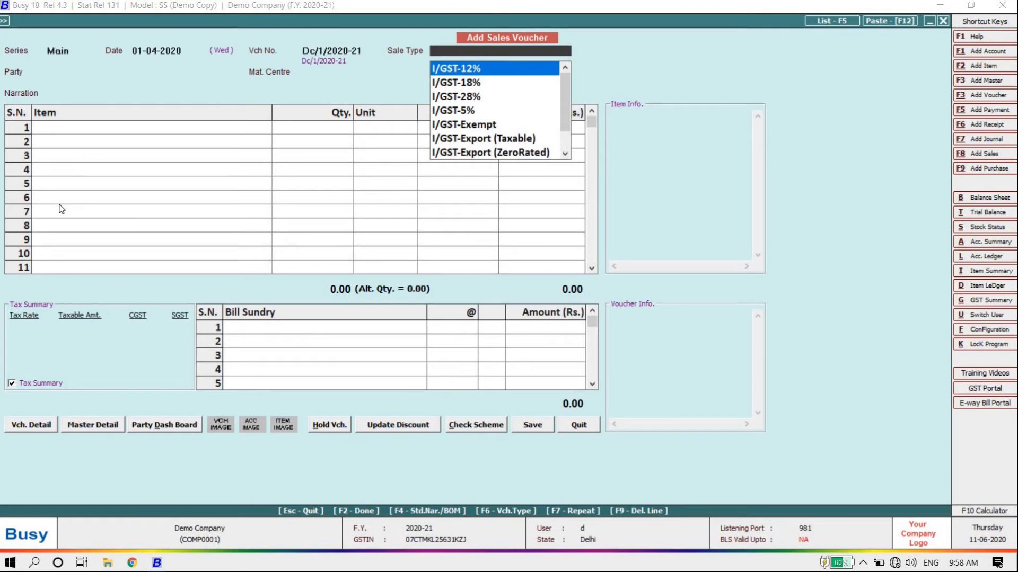
Set the sale type to L/GST-ItemWise instead of L/GST-18%
{"action": "type", "text": "18"}
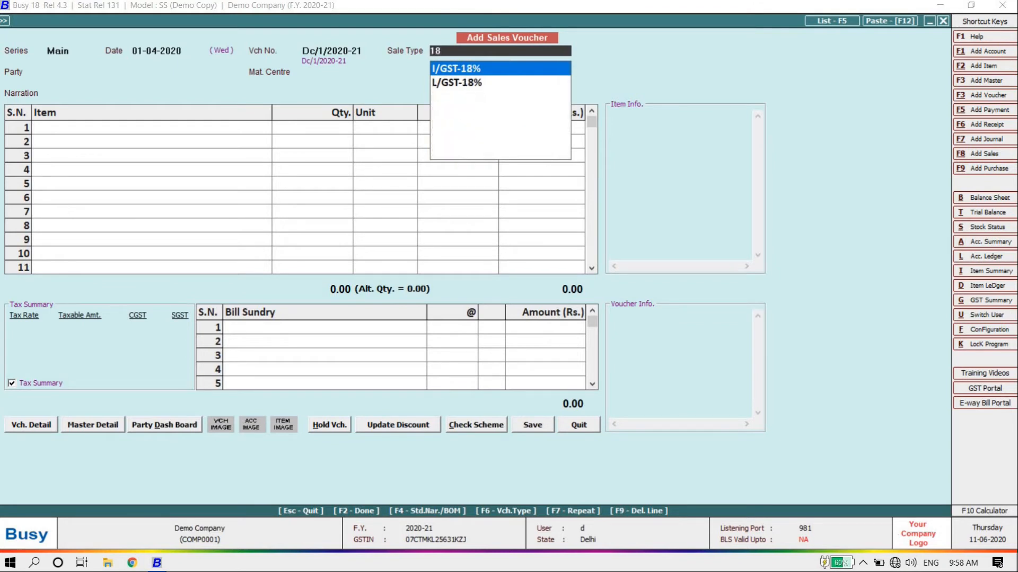
{"action": "key", "text": "Down"}
{"action": "key", "text": "BackSpace"}
{"action": "key", "text": "BackSpace"}
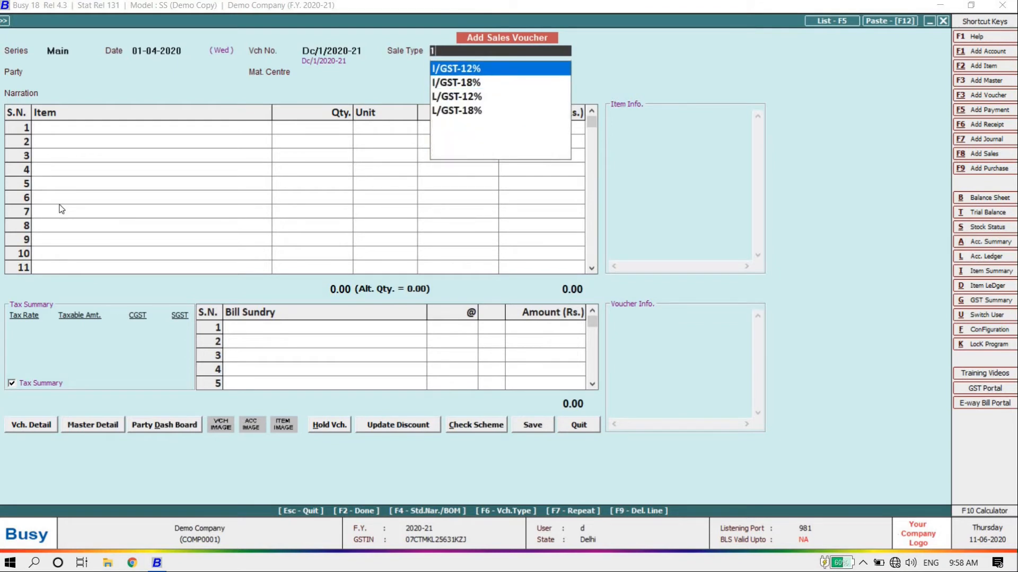
{"action": "type", "text": "ite"}
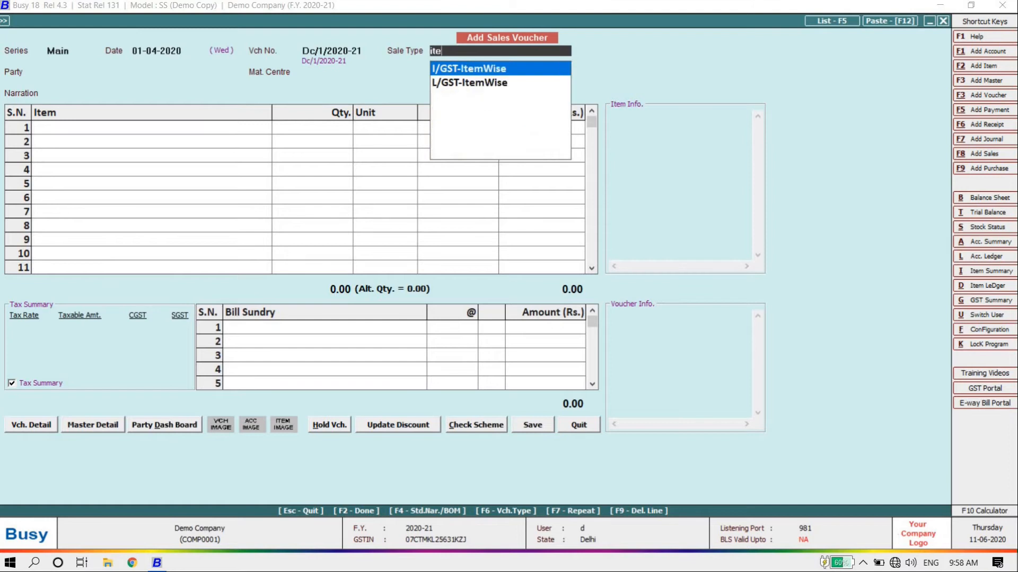
{"action": "key", "text": "Down"}
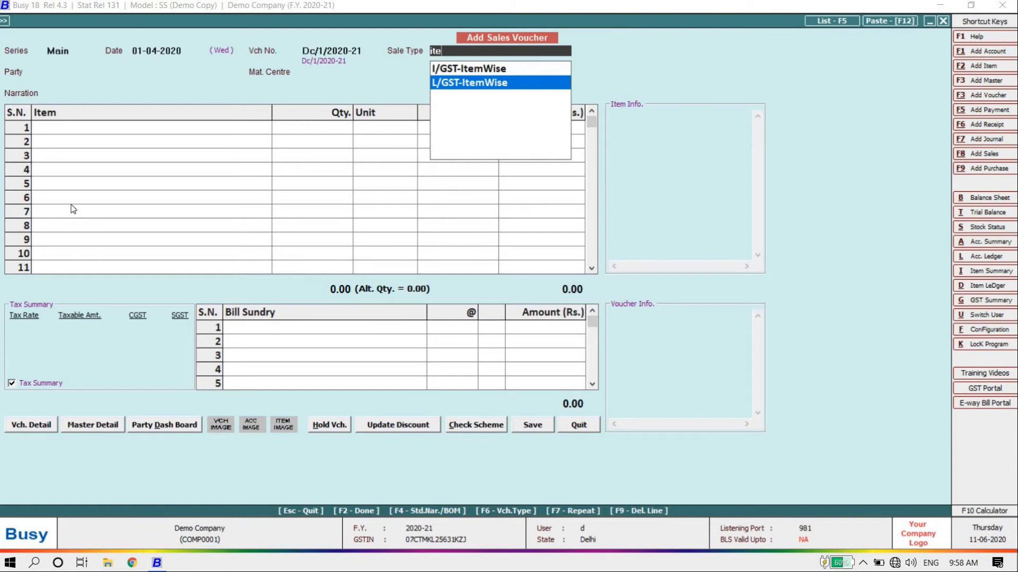
{"action": "key", "text": "Return"}
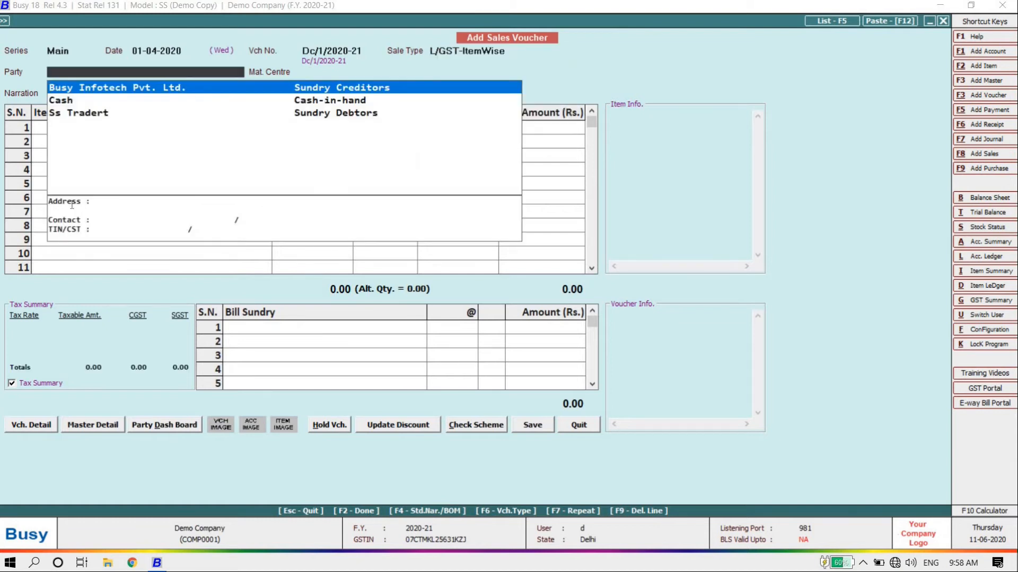
Choose Ss Tradert as party, continue past the other-state warning, and keep Main Store
{"action": "key", "text": "Down"}
{"action": "key", "text": "Down"}
{"action": "key", "text": "Up"}
{"action": "key", "text": "Down"}
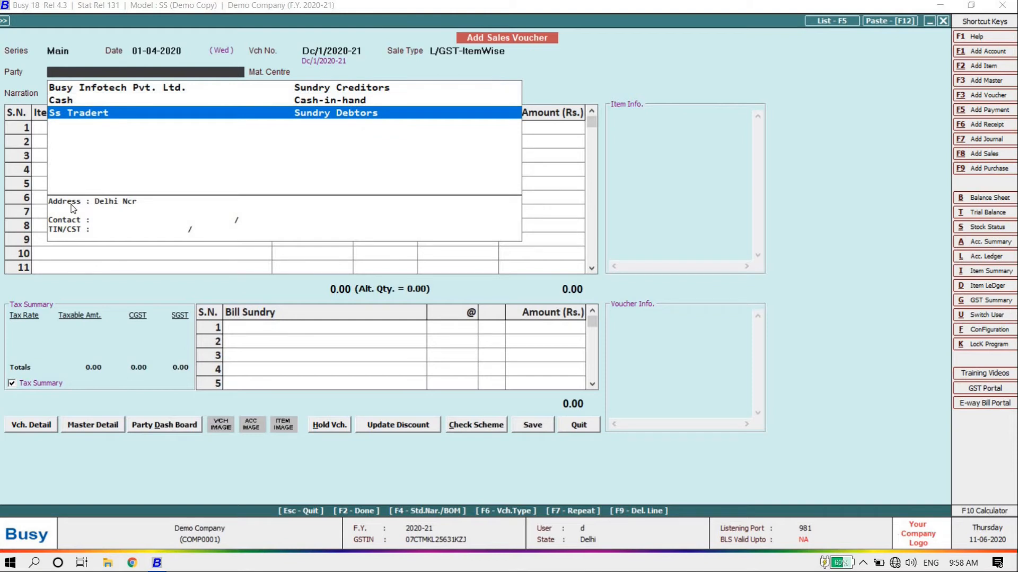
{"action": "key", "text": "Return"}
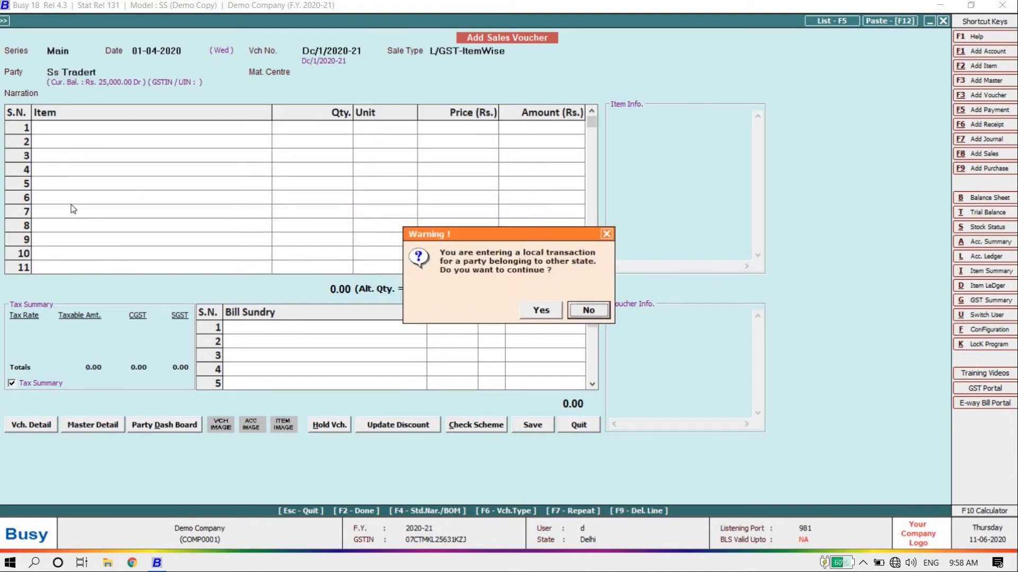
{"action": "key", "text": "Left"}
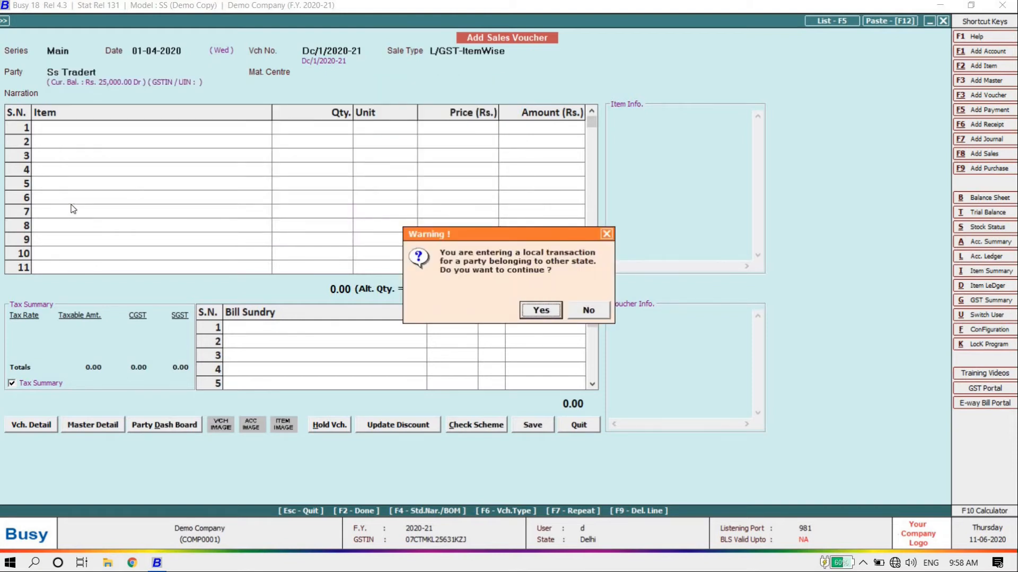
{"action": "key", "text": "Return"}
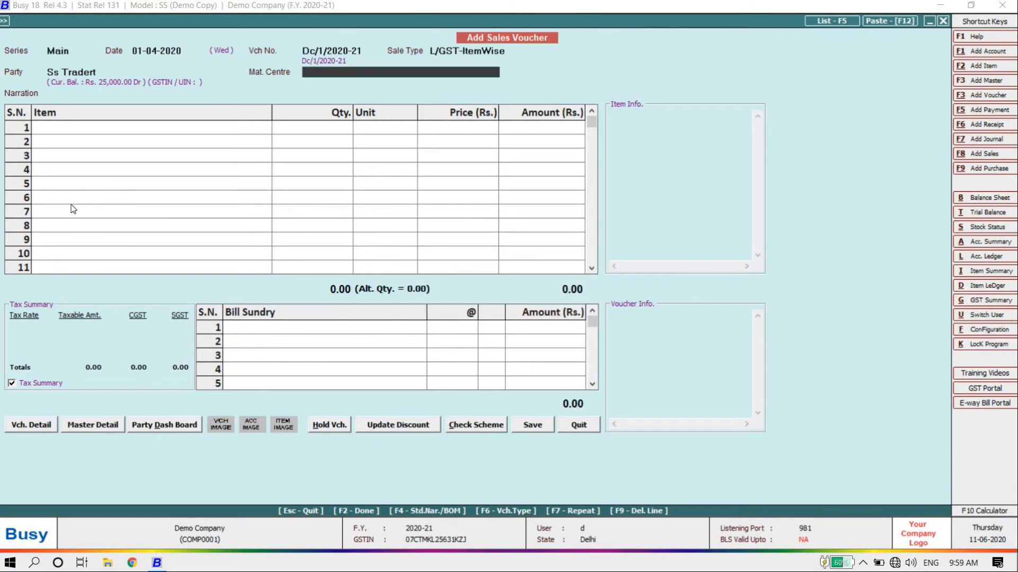
{"action": "key", "text": "Return"}
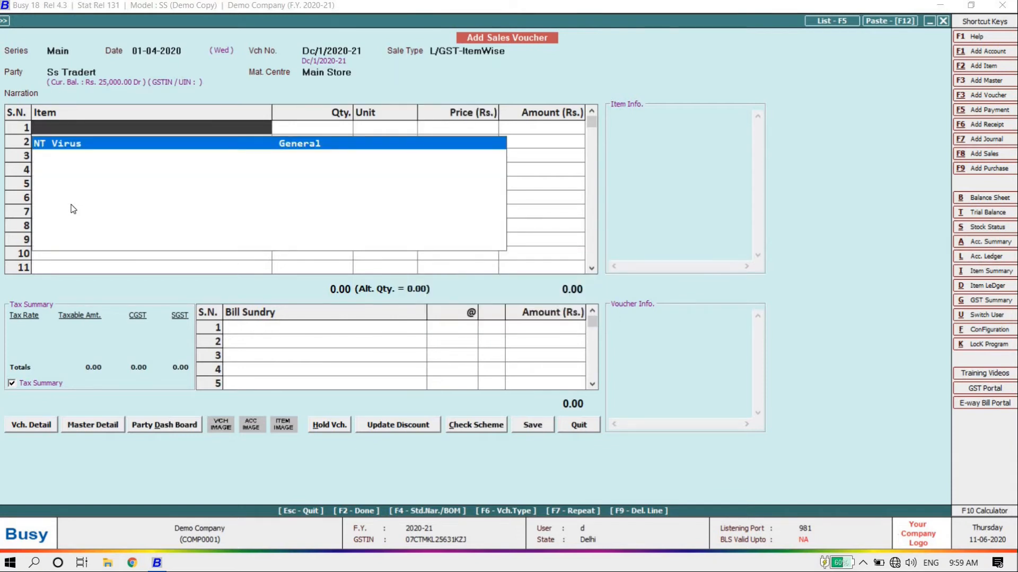
Bill 10 Pcs of NT Virus at 3,000 with 12% GST
{"action": "key", "text": "Return"}
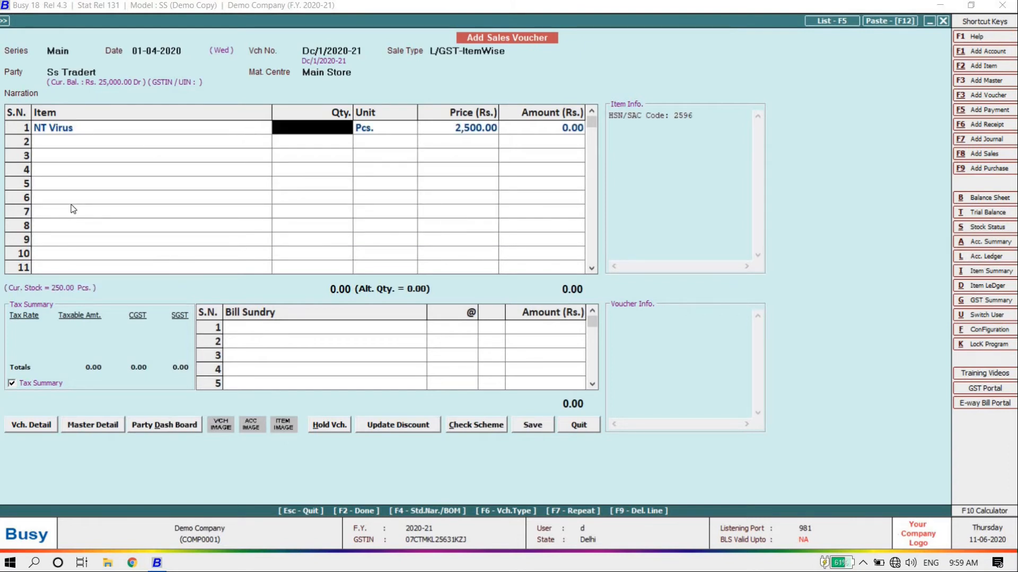
{"action": "type", "text": "10"}
{"action": "key", "text": "Return"}
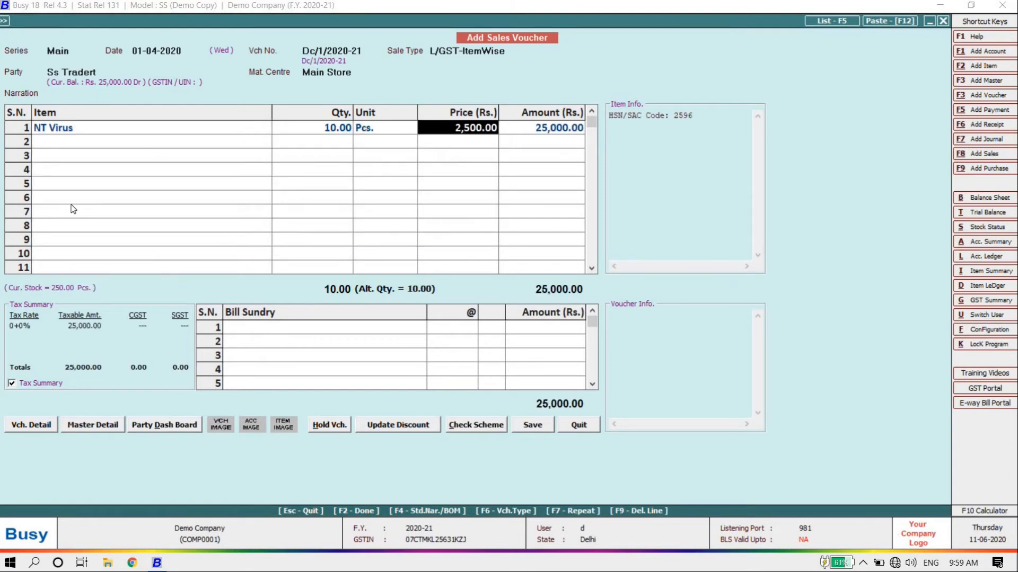
{"action": "type", "text": "3000"}
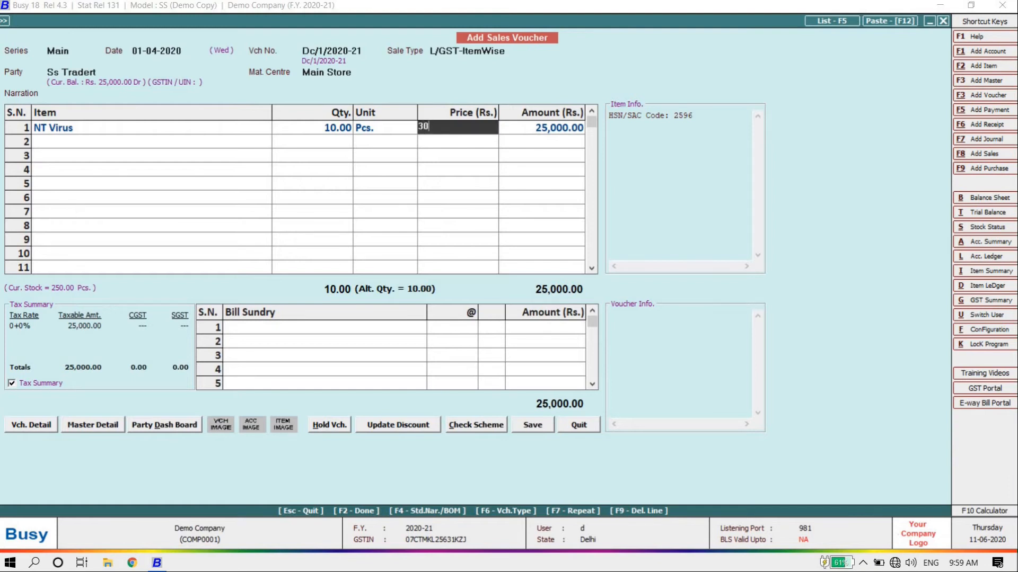
{"action": "key", "text": "Return"}
{"action": "key", "text": "Return"}
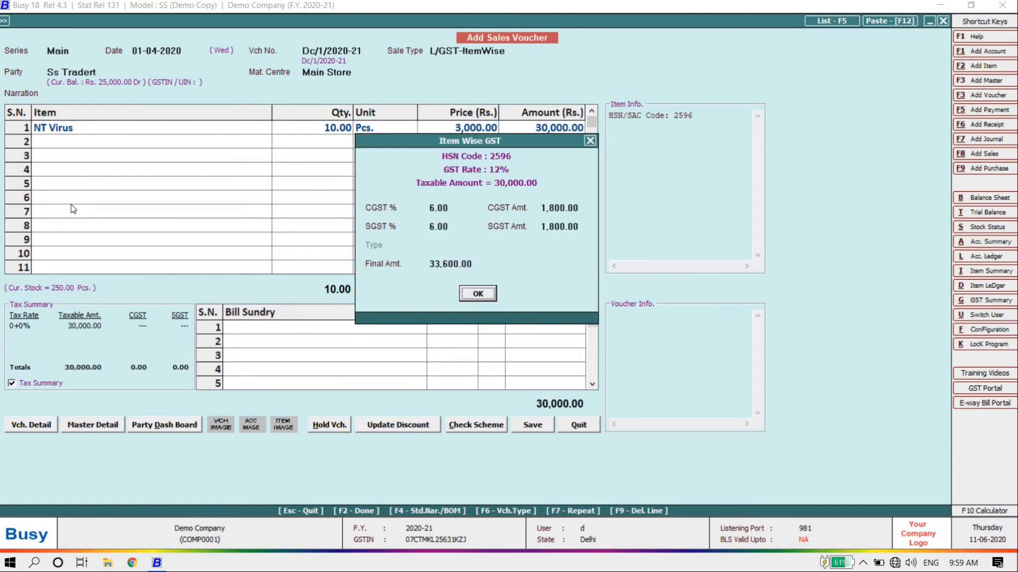
{"action": "key", "text": "Return"}
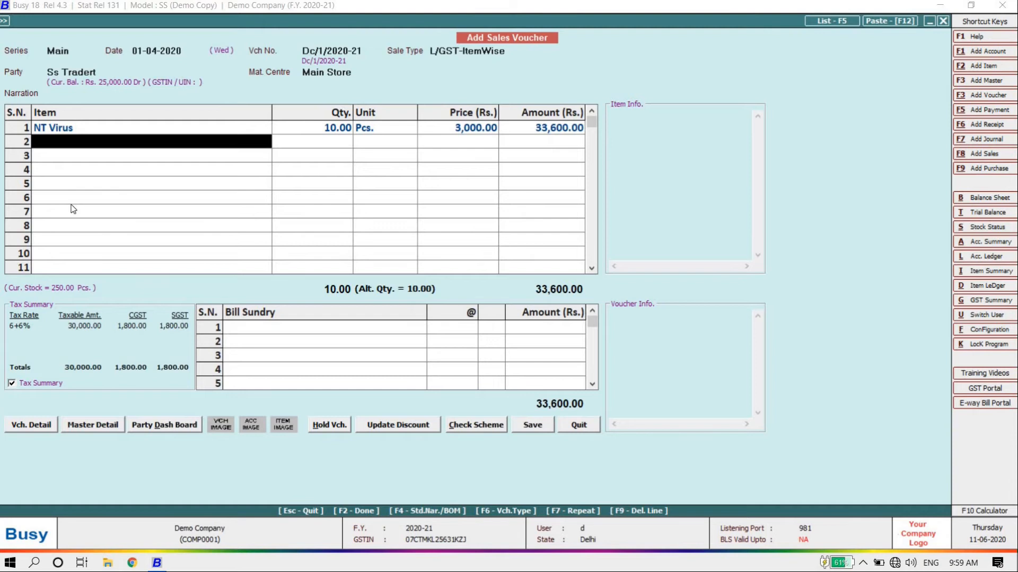
{"action": "key", "text": "Return"}
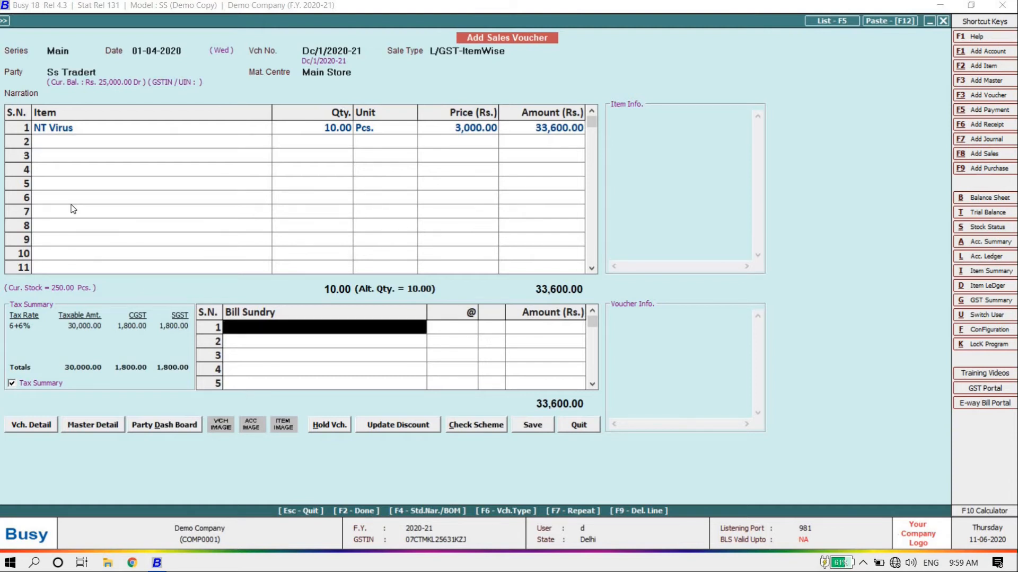
Add 400 Freight & Forwarding Charges and accept the other-state warning
{"action": "type", "text": "fr"}
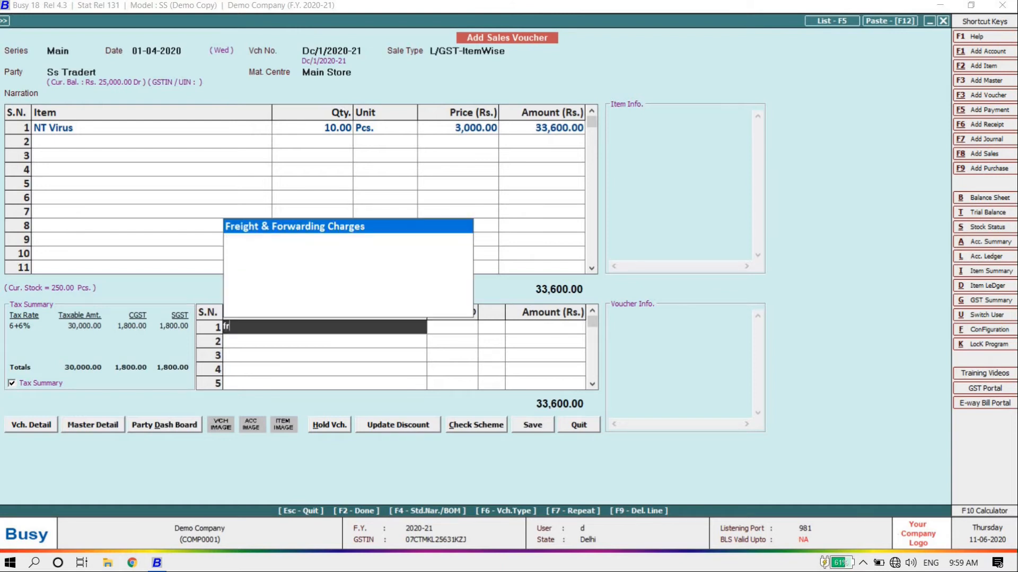
{"action": "key", "text": "Return"}
{"action": "type", "text": "400"}
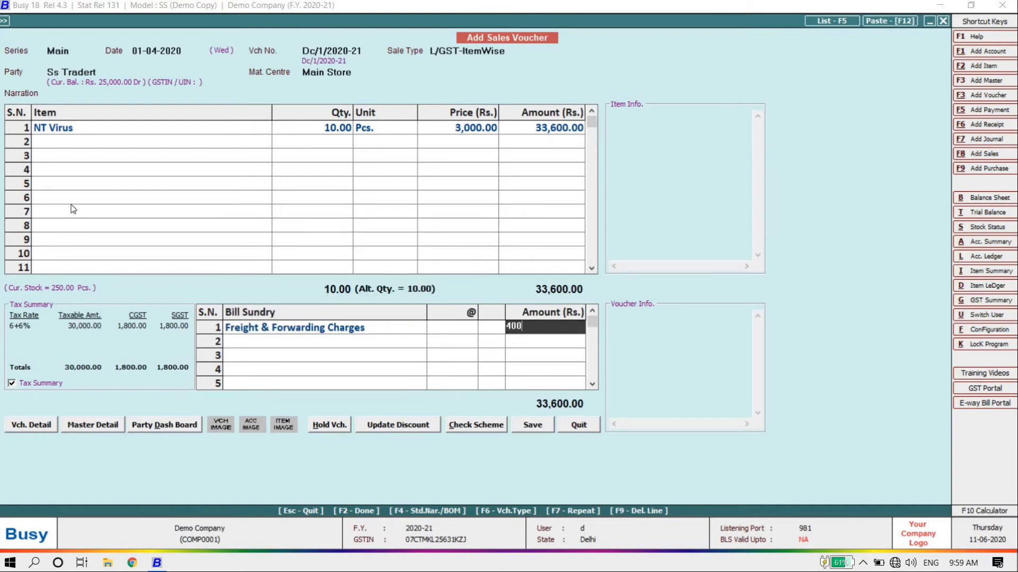
{"action": "key", "text": "Return"}
{"action": "key", "text": "Return"}
{"action": "key", "text": "Return"}
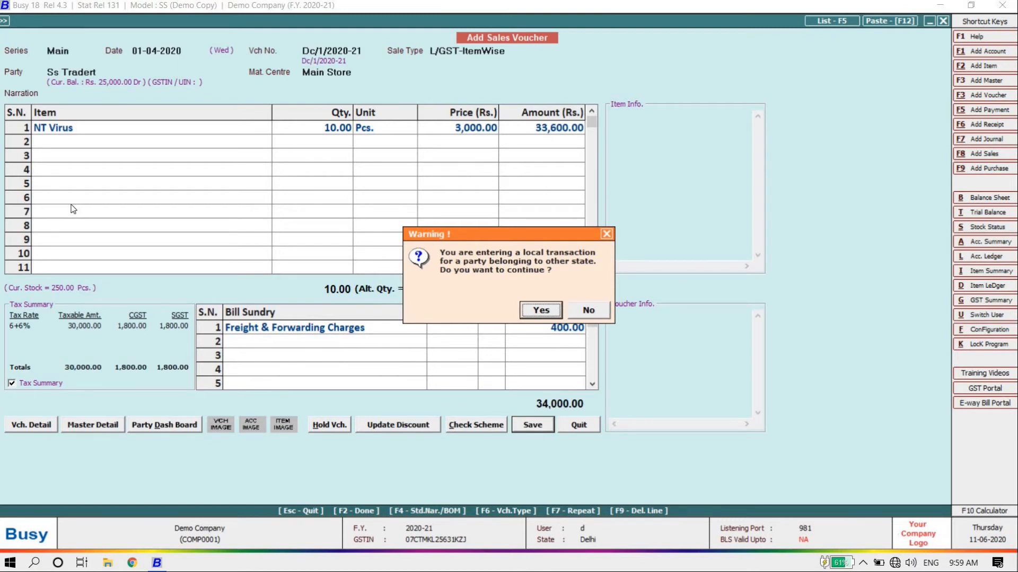
{"action": "key", "text": "Return"}
{"action": "key", "text": "Return"}
{"action": "key", "text": "Return"}
{"action": "key", "text": "Return"}
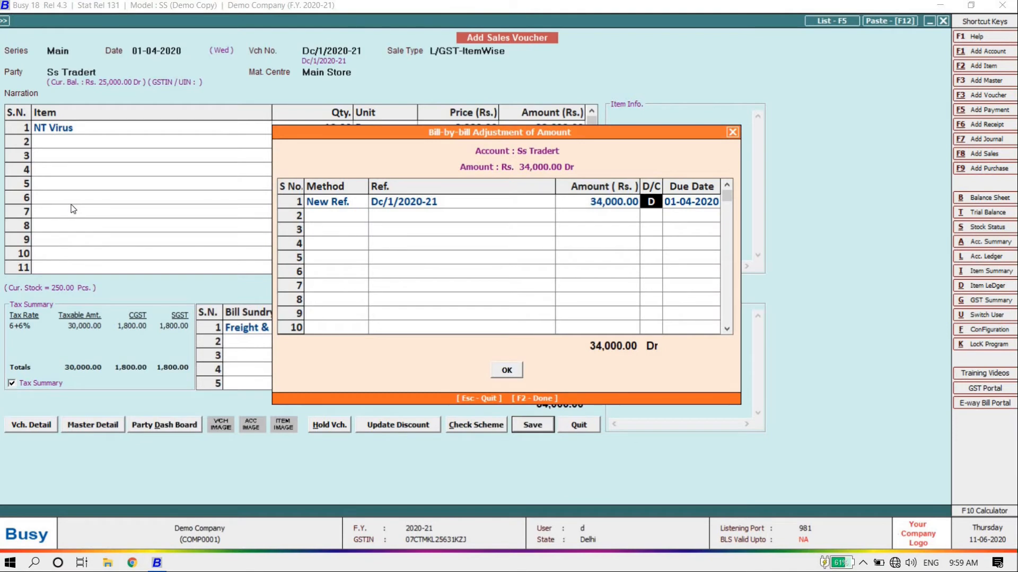
Accept the bill-by-bill debit reference and save the 34,000 sales voucher
{"action": "key", "text": "Return"}
{"action": "key", "text": "Return"}
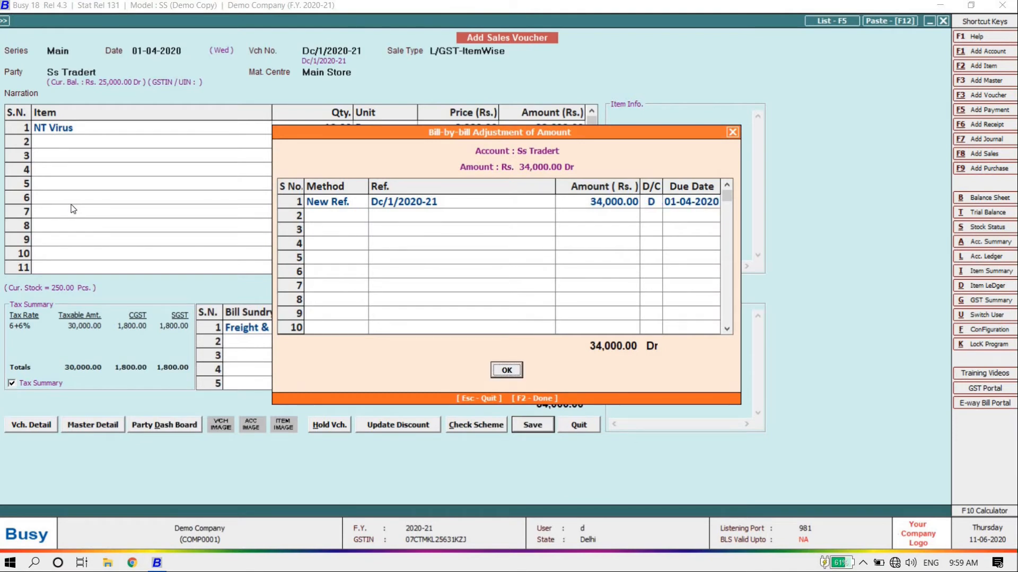
{"action": "key", "text": "Return"}
{"action": "key", "text": "Return"}
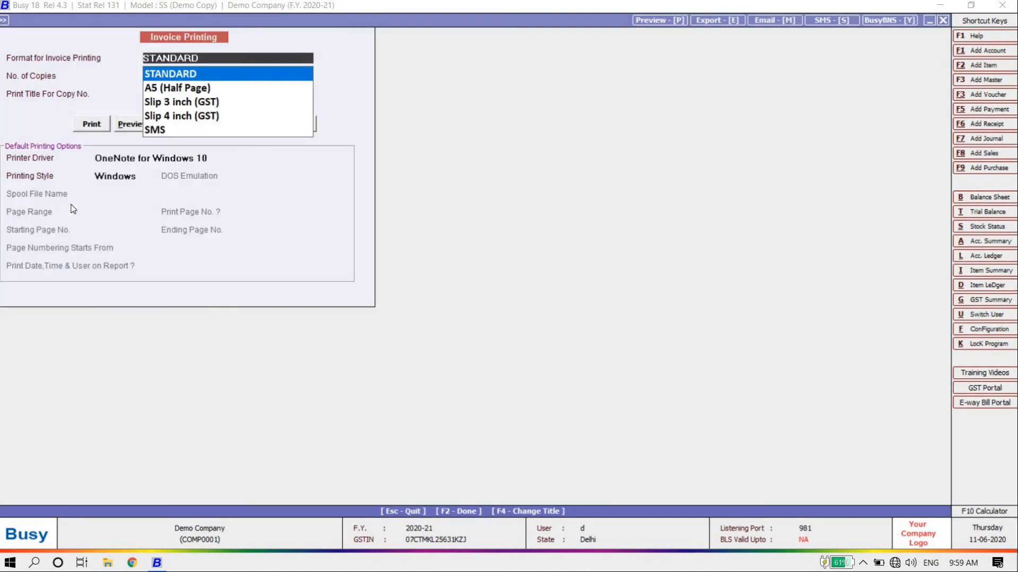
{"action": "key", "text": "Return"}
{"action": "key", "text": "Escape"}
Look through the A5 and Slip print formats, then keep STANDARD as the invoice format
{"action": "key", "text": "Down"}
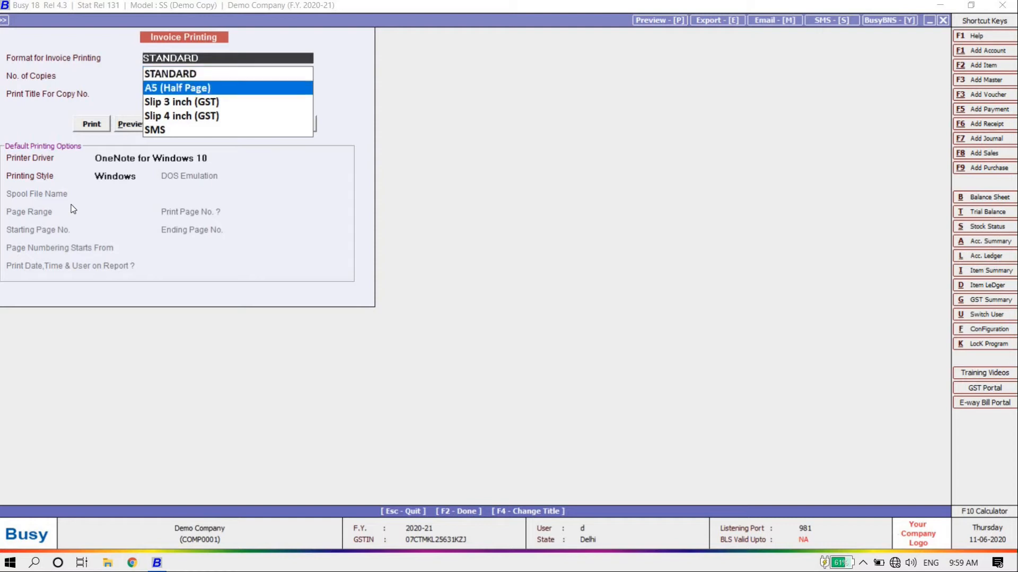
{"action": "key", "text": "Down"}
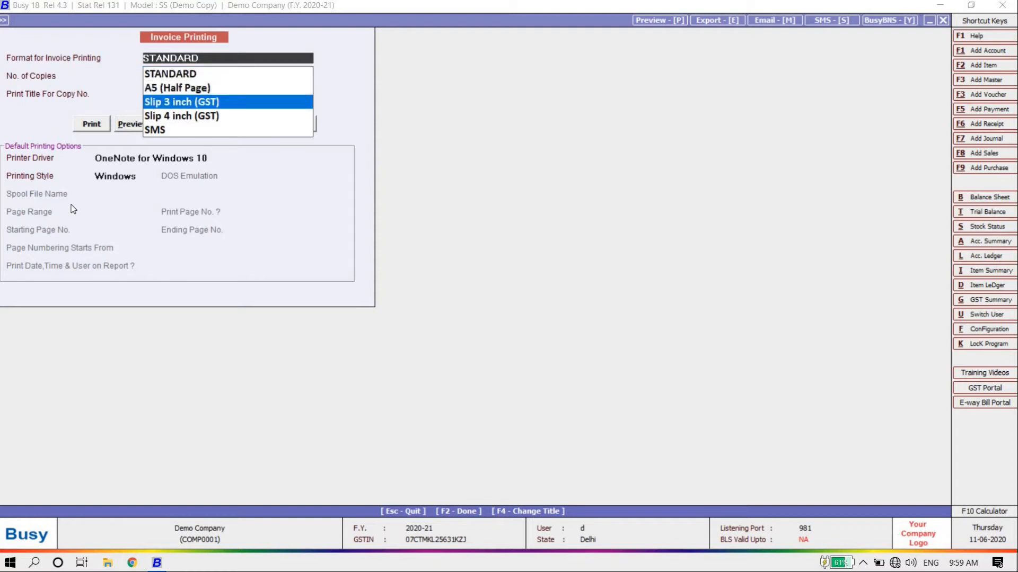
{"action": "key", "text": "Down"}
{"action": "key", "text": "Up"}
{"action": "key", "text": "Down"}
{"action": "key", "text": "Down"}
{"action": "key", "text": "Up"}
{"action": "key", "text": "Up"}
{"action": "key", "text": "Up"}
{"action": "key", "text": "Up"}
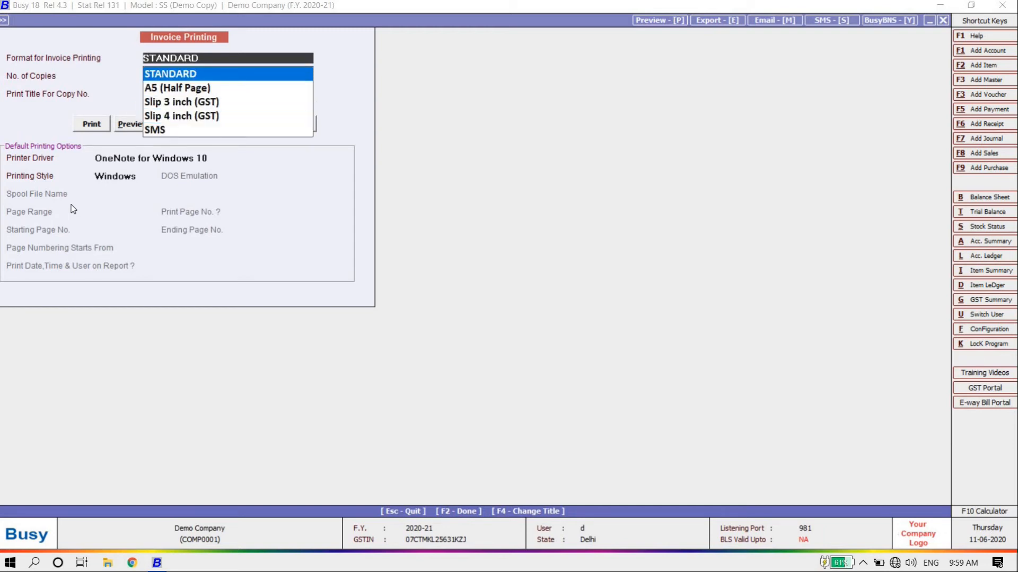
{"action": "key", "text": "Return"}
{"action": "key", "text": "Return"}
{"action": "key", "text": "Return"}
{"action": "key", "text": "Tab"}
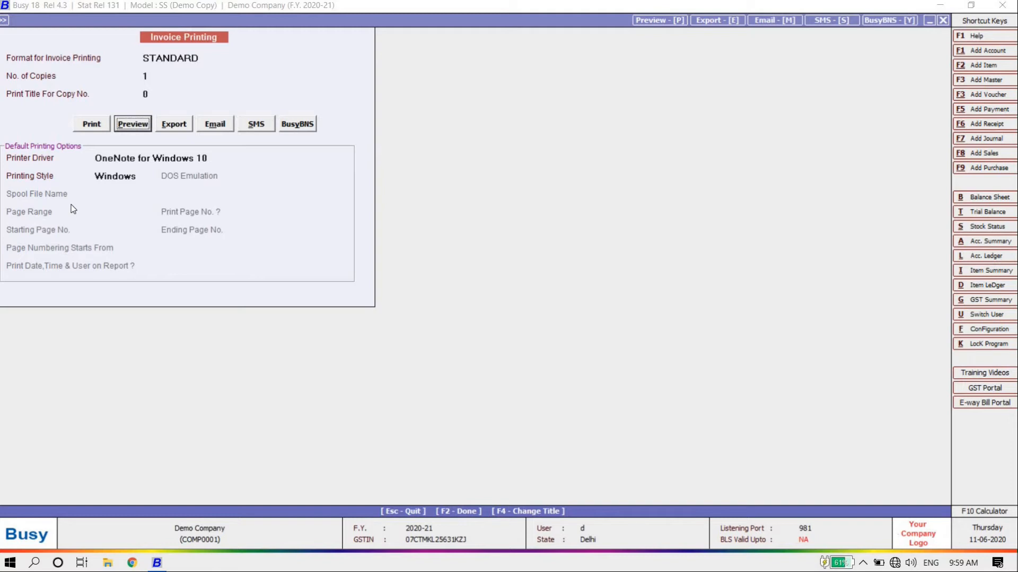
{"action": "key", "text": "Return"}
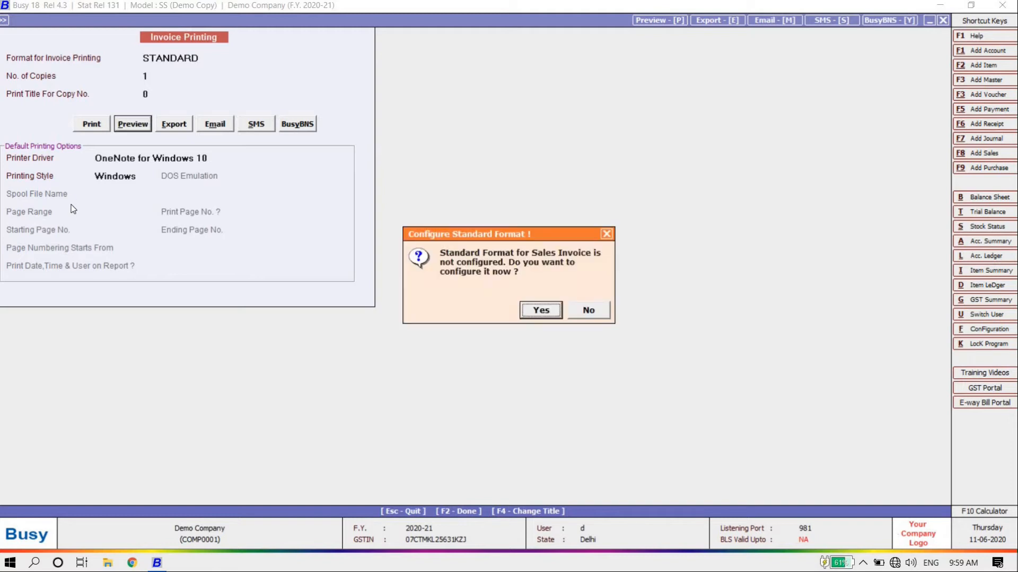
Preview the invoice and agree to configure the STANDARD format
{"action": "left_click", "coordinate": [587, 310]}
{"action": "left_click", "coordinate": [587, 309]}
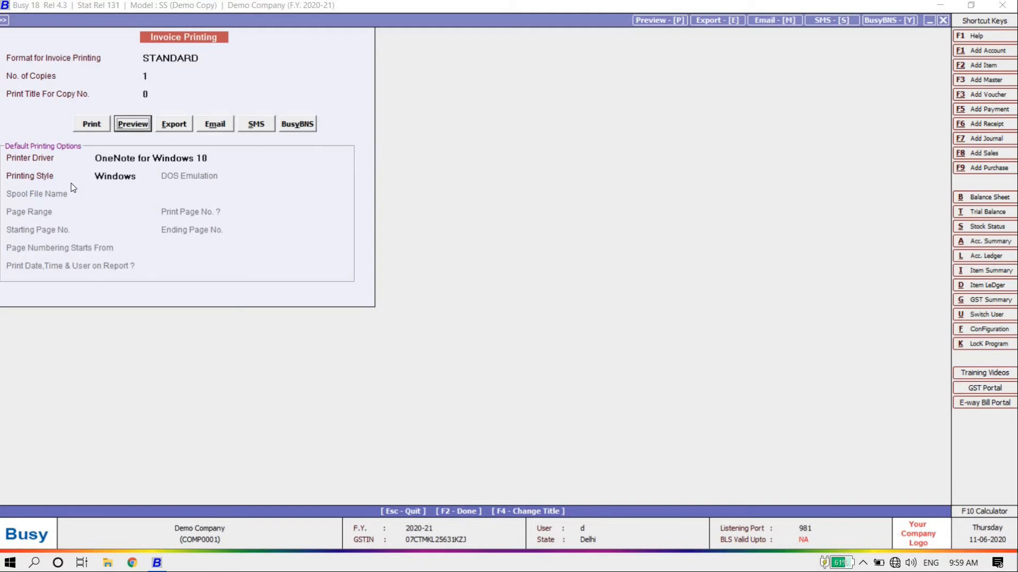
{"action": "left_click", "coordinate": [138, 128]}
{"action": "left_click", "coordinate": [546, 310]}
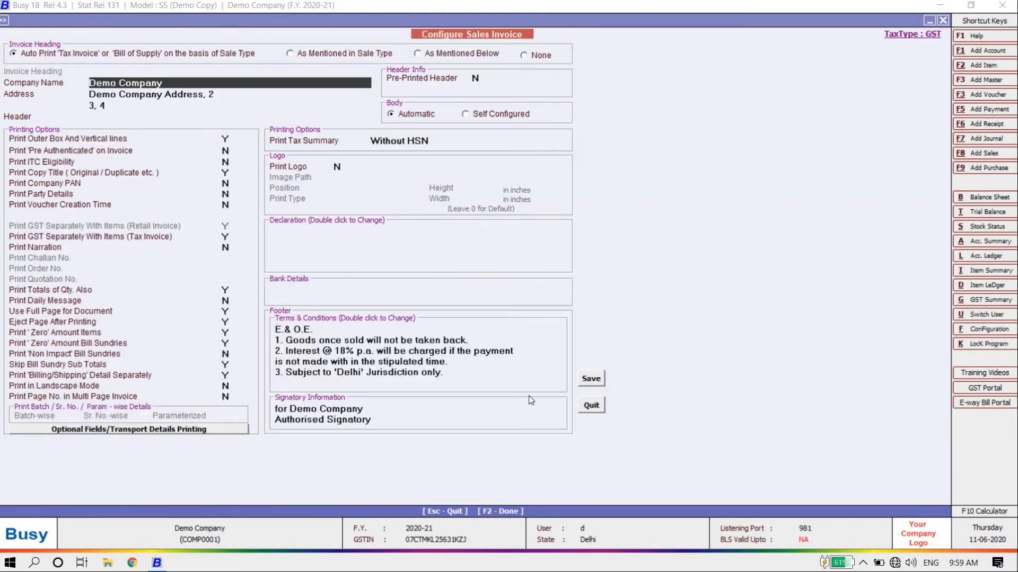
Leave bank details and declaration empty and save the sales invoice layout
{"action": "left_click", "coordinate": [339, 287]}
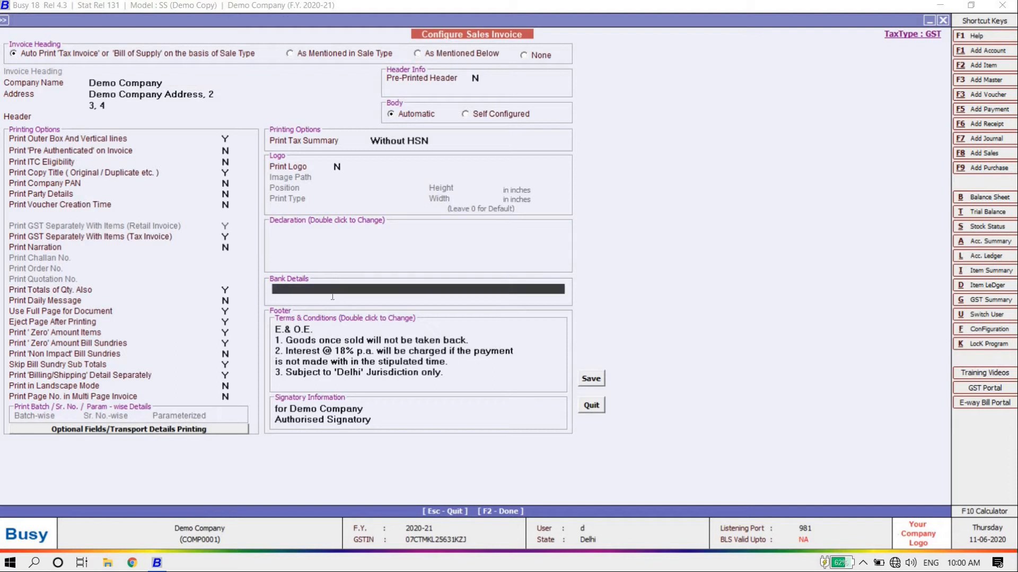
{"action": "left_click", "coordinate": [331, 237]}
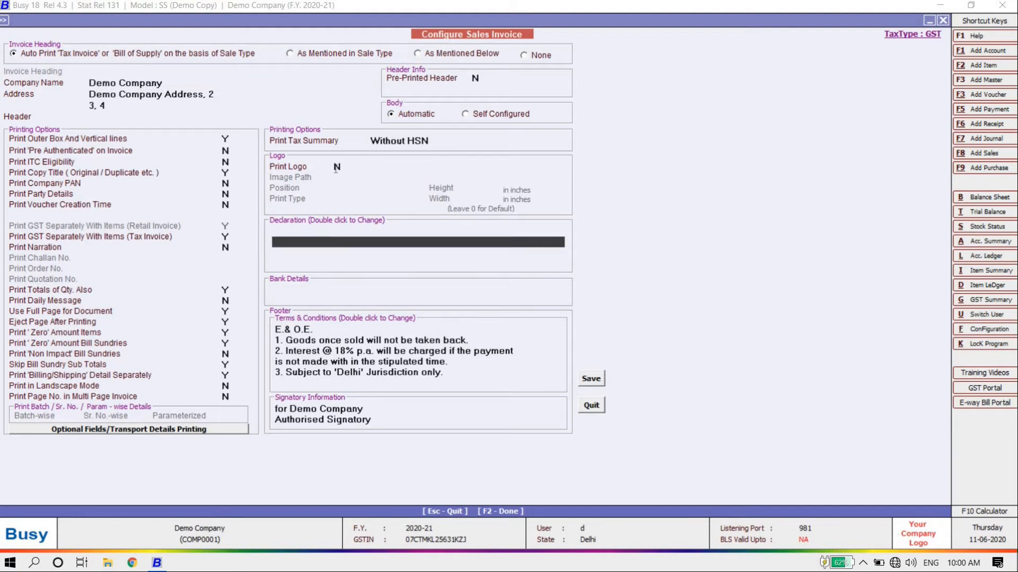
{"action": "left_click", "coordinate": [337, 168]}
{"action": "left_click", "coordinate": [591, 379]}
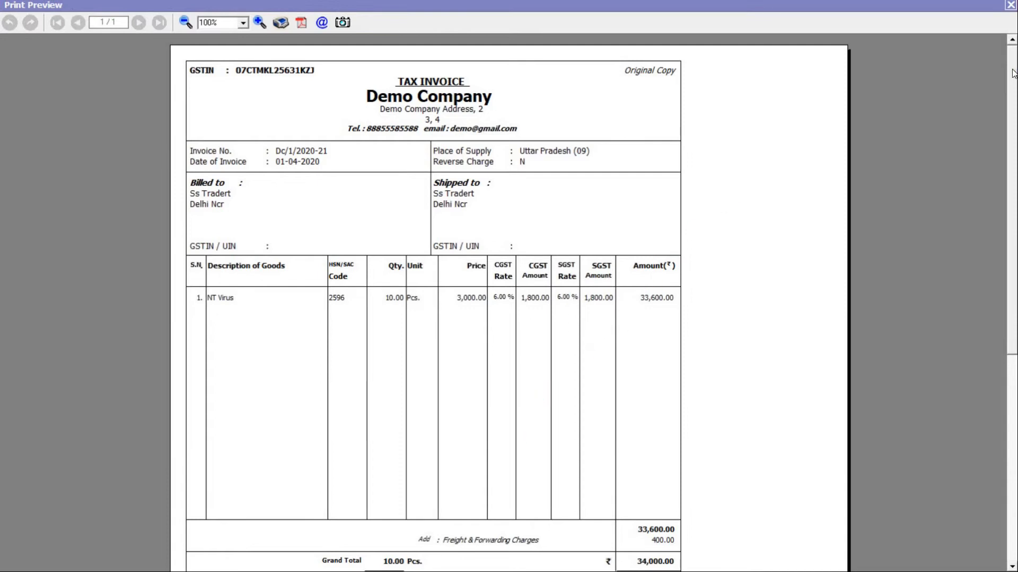
Review the 34,000 tax invoice print preview, then close it
{"action": "scroll", "coordinate": [1000, 204], "scroll_direction": "down", "scroll_amount": 6}
{"action": "scroll", "coordinate": [1014, 161], "scroll_direction": "up", "scroll_amount": 6}
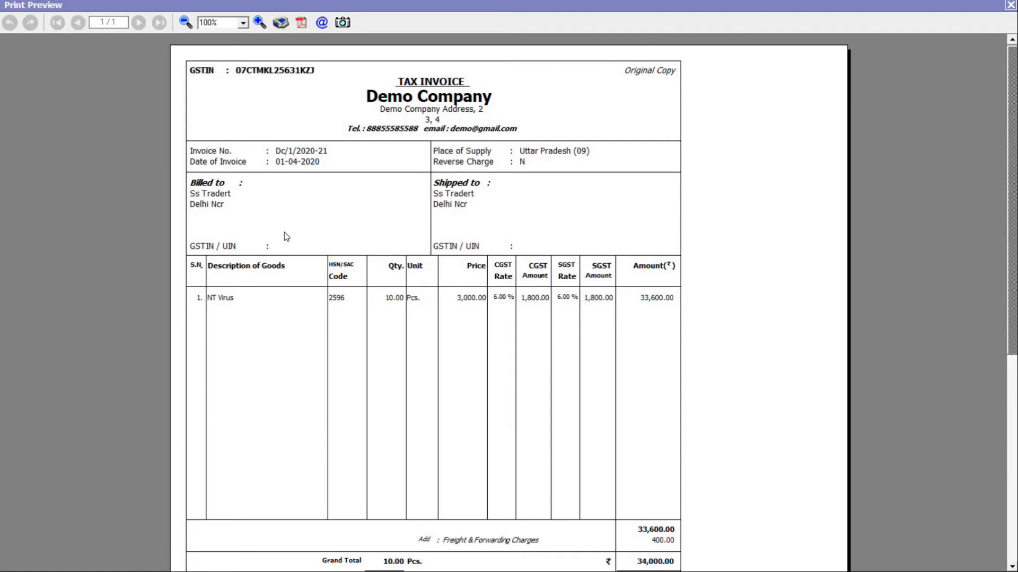
{"action": "left_click", "coordinate": [1010, 4]}
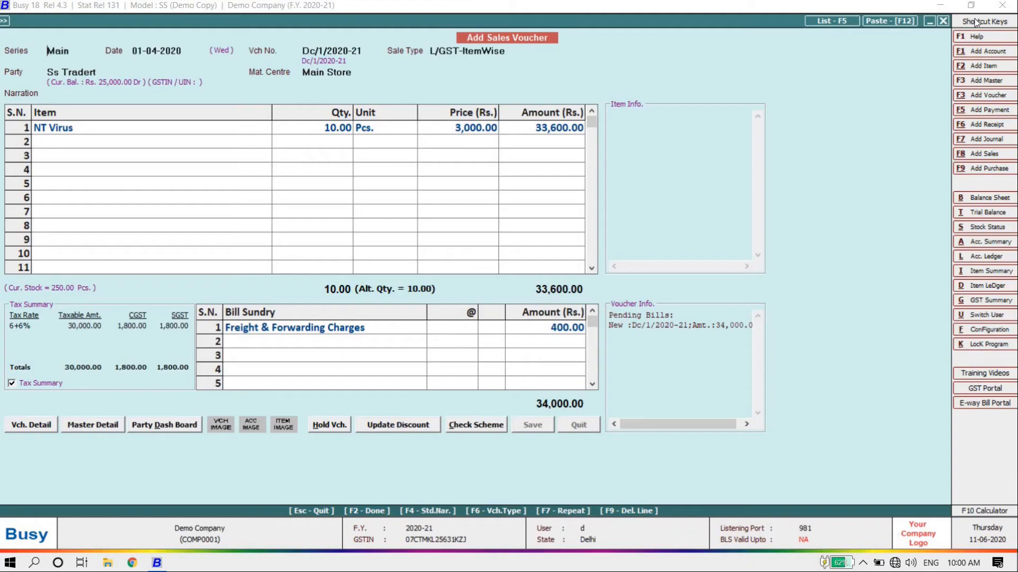
Quit the sales voucher form and browse the sales and purchase return options
{"action": "key", "text": "Escape"}
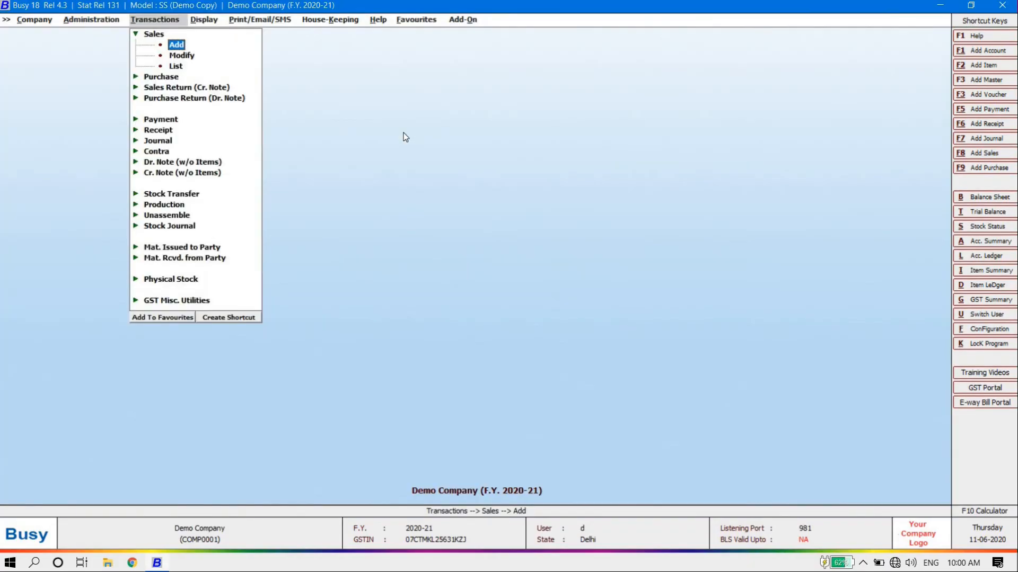
{"action": "key", "text": "Escape"}
{"action": "key", "text": "Down"}
{"action": "key", "text": "Down"}
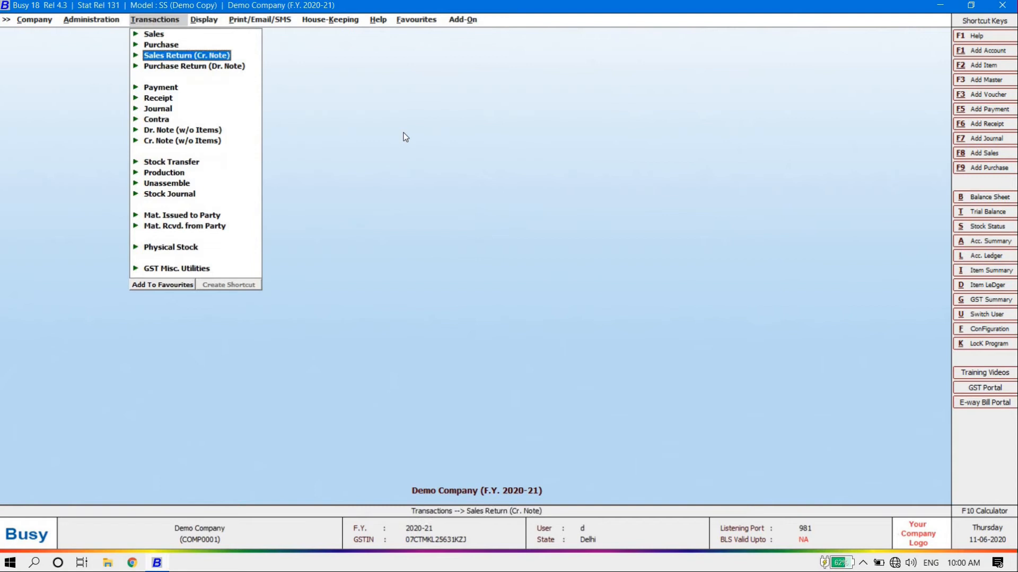
{"action": "key", "text": "Down"}
{"action": "key", "text": "Up"}
{"action": "key", "text": "Return"}
{"action": "key", "text": "Up"}
{"action": "key", "text": "Return"}
{"action": "key", "text": "Down"}
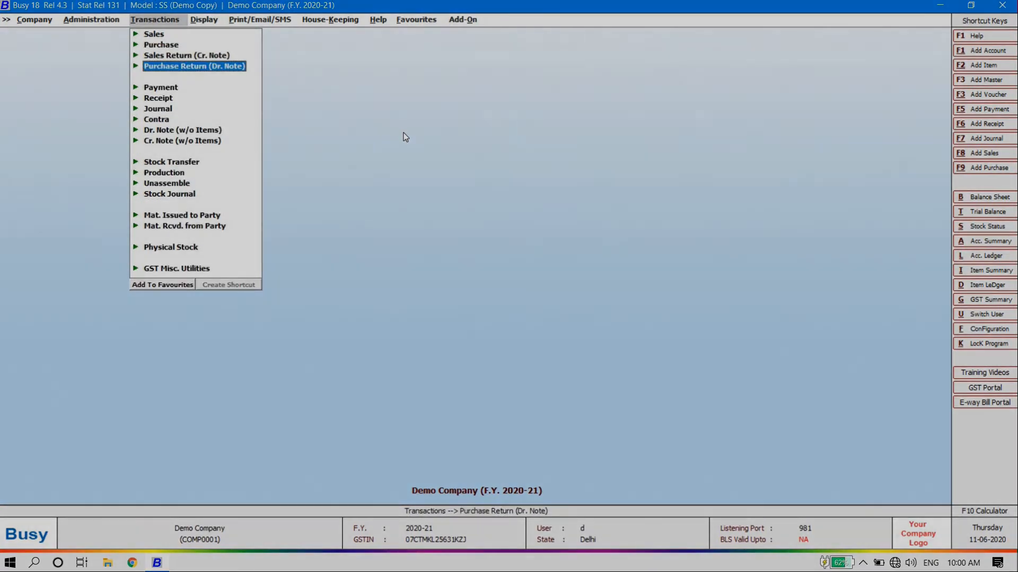
{"action": "key", "text": "Return"}
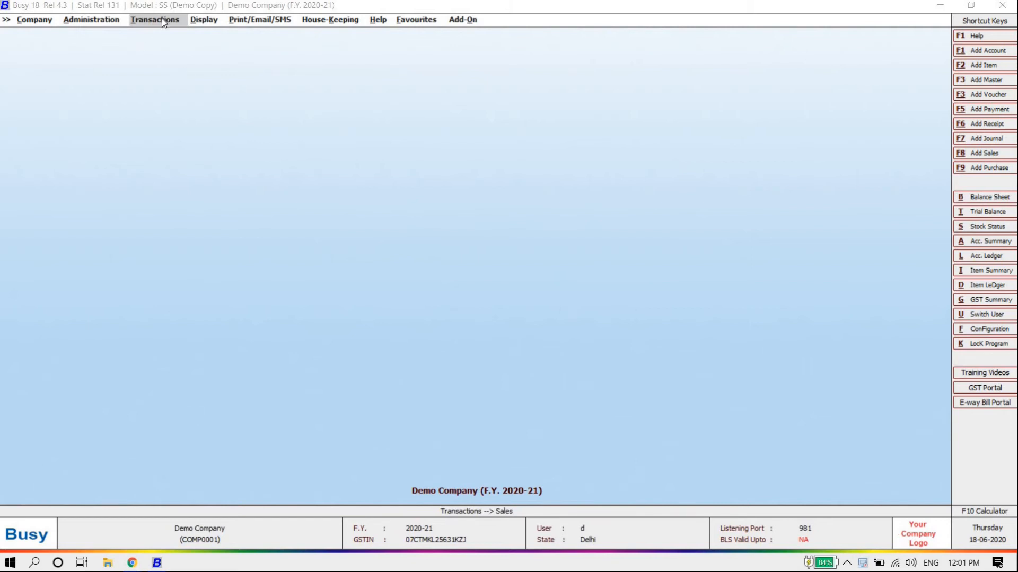
Start a new receipt voucher from the Transactions menu
{"action": "left_click", "coordinate": [174, 7]}
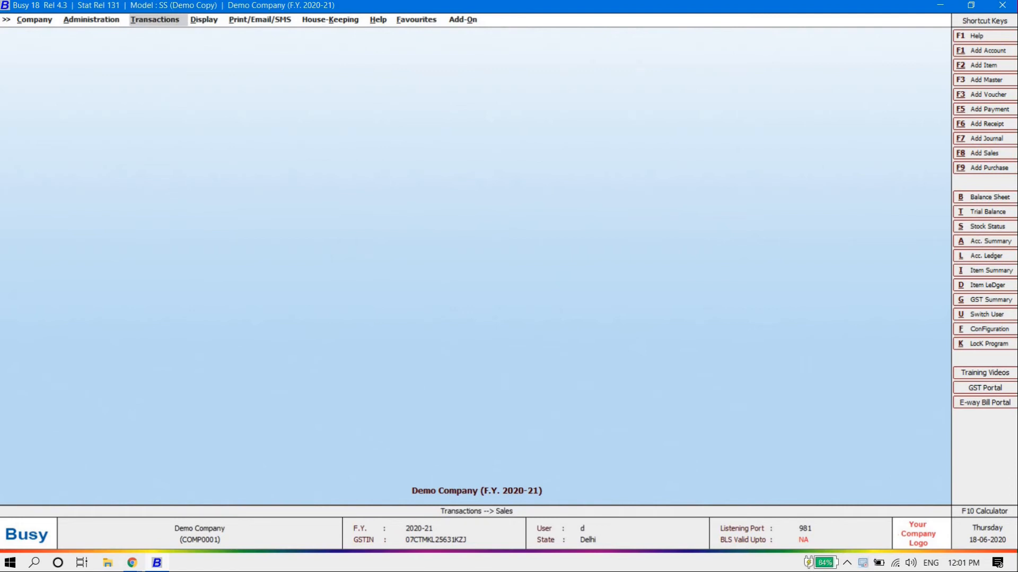
{"action": "left_click", "coordinate": [161, 23]}
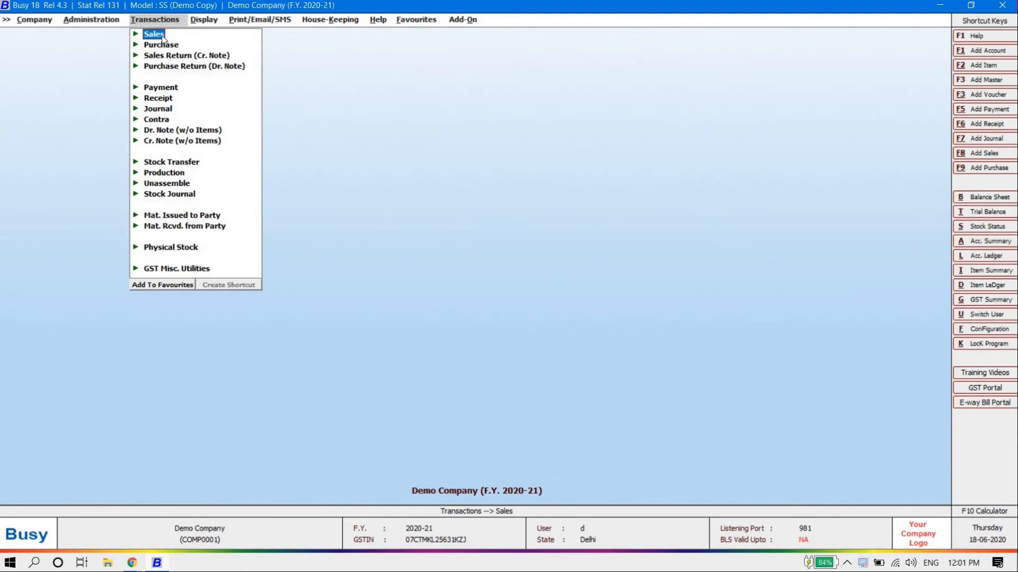
{"action": "key", "text": "Down"}
{"action": "key", "text": "Down"}
{"action": "key", "text": "Down"}
{"action": "key", "text": "Down"}
{"action": "key", "text": "Down"}
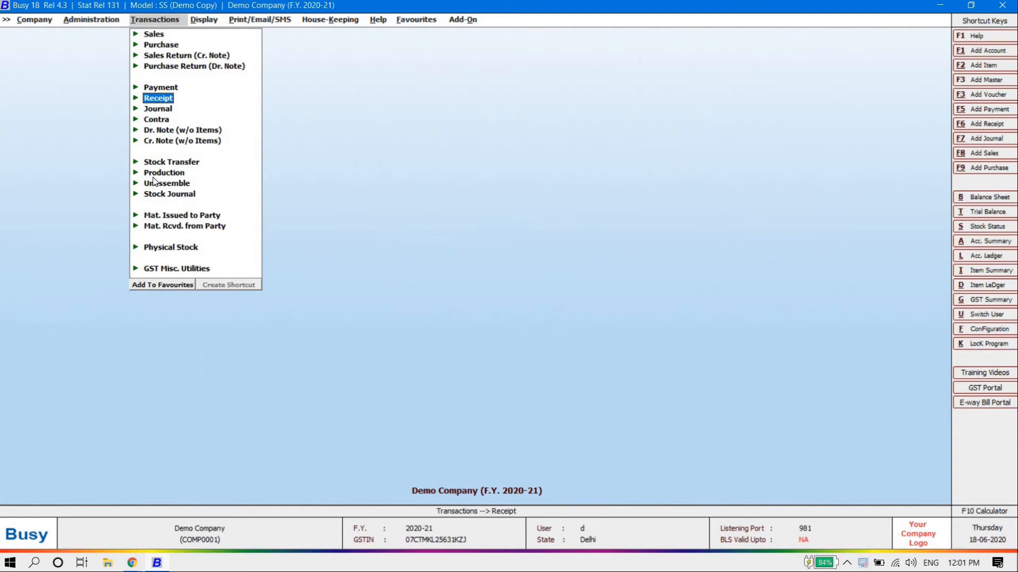
{"action": "key", "text": "Return"}
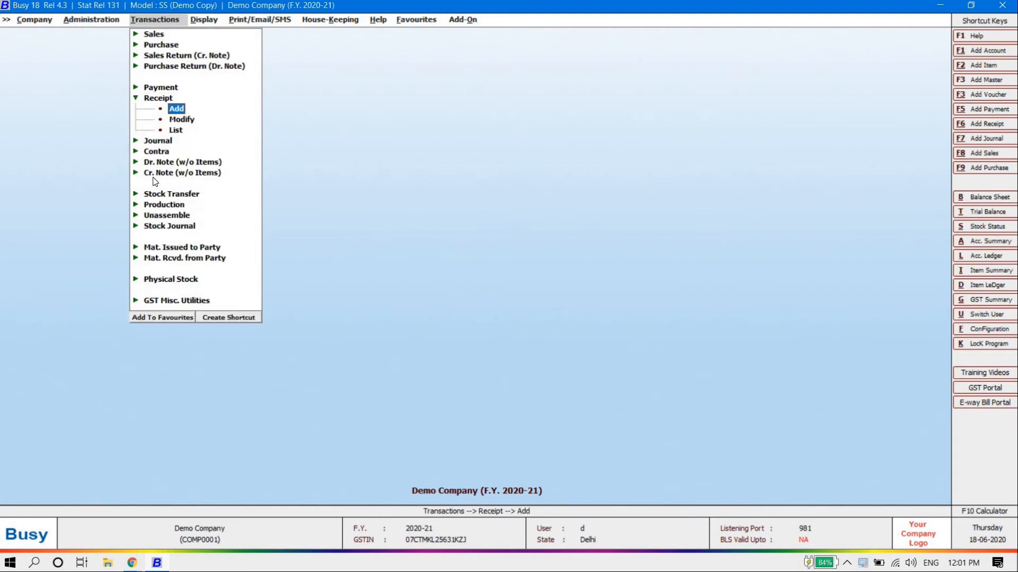
{"action": "key", "text": "Return"}
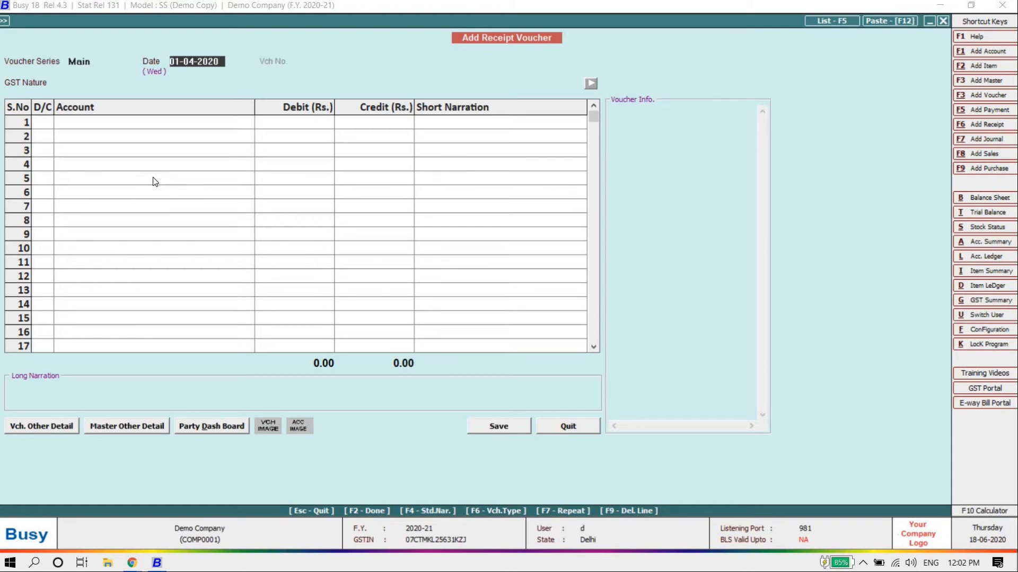
Keep date 01-04-2020 and GST Not Applicable, crediting Sb Gupta Traders with 25,000
{"action": "key", "text": "Return"}
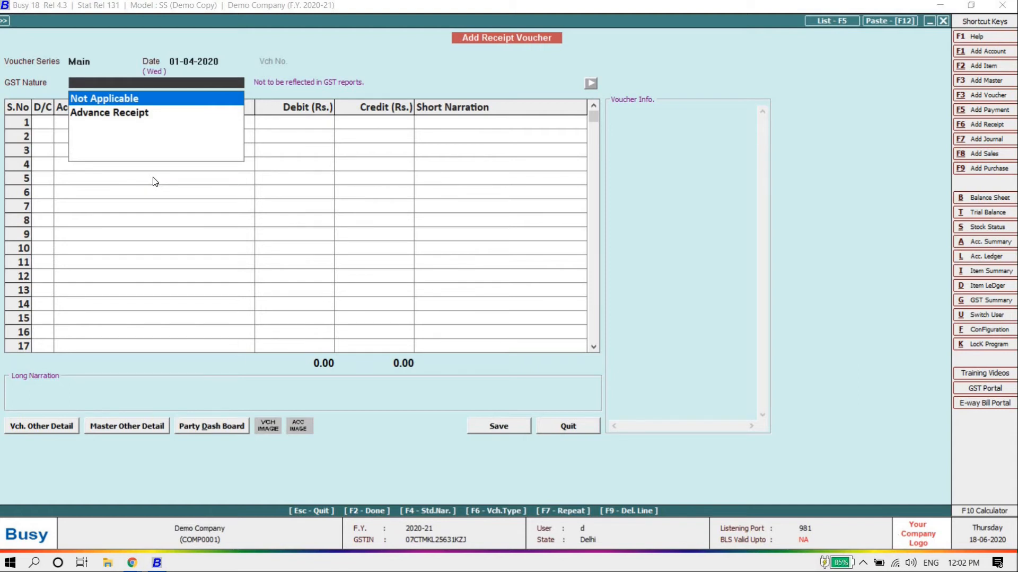
{"action": "key", "text": "Return"}
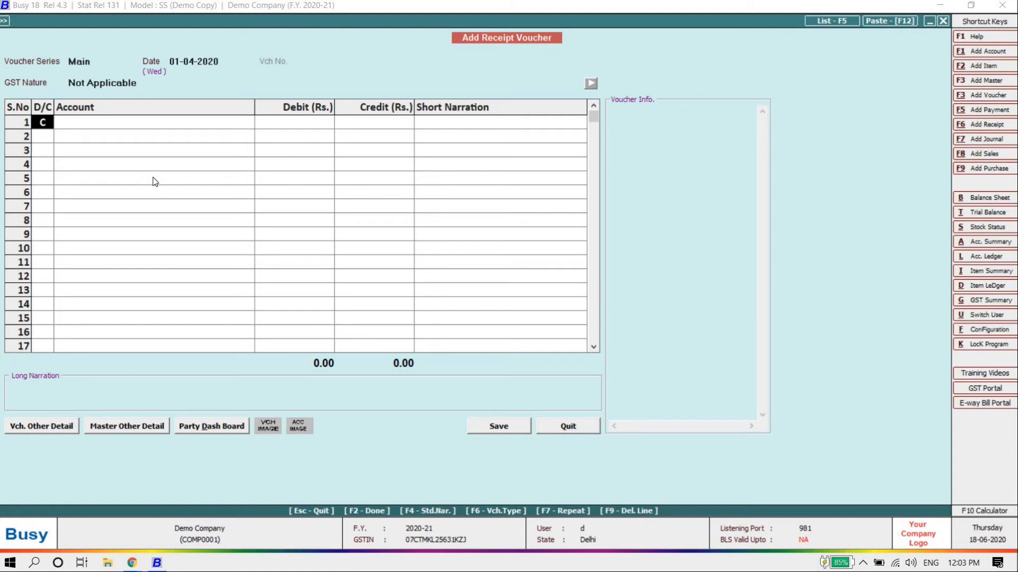
{"action": "key", "text": "Return"}
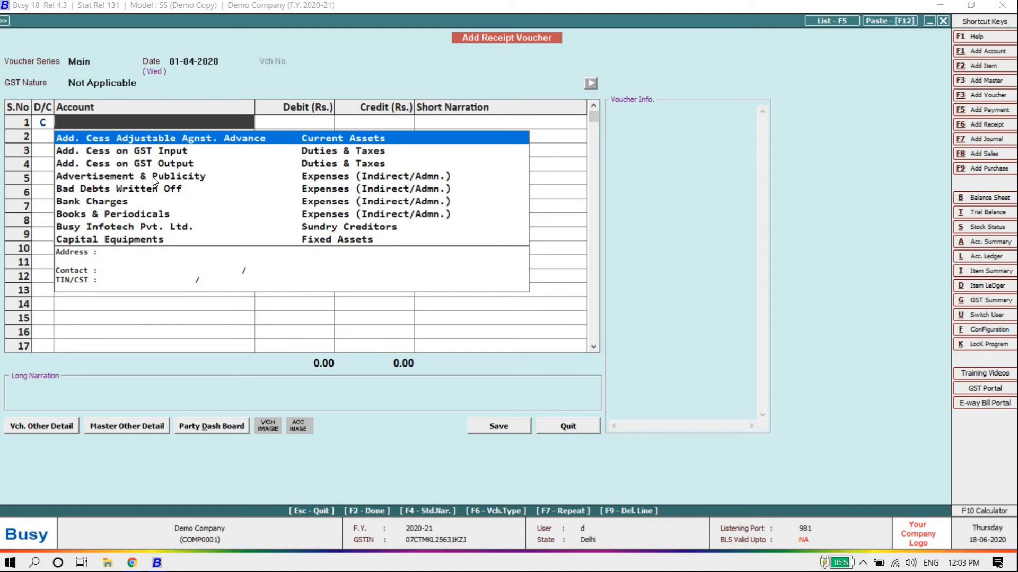
{"action": "type", "text": "gupt"}
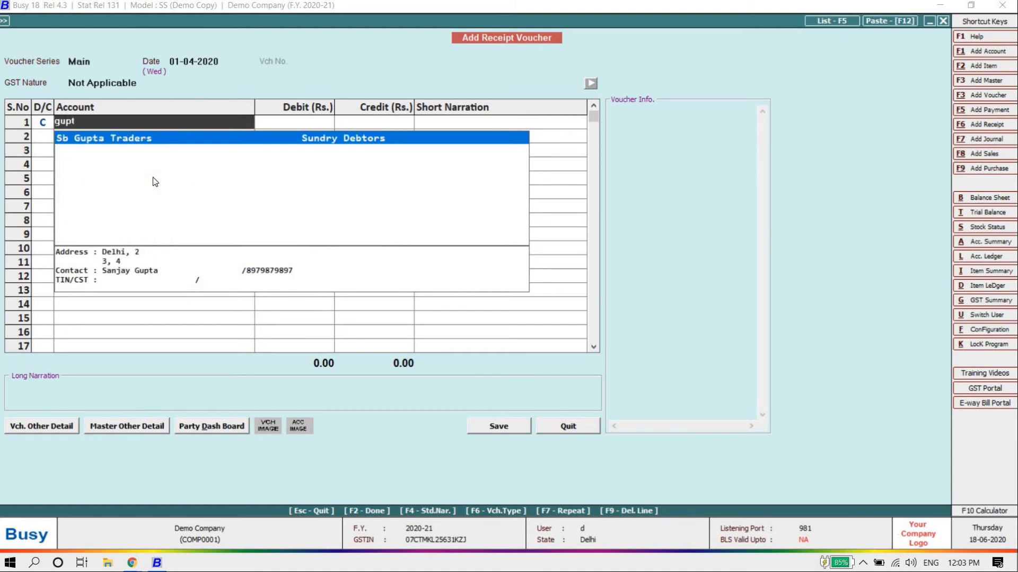
{"action": "key", "text": "Return"}
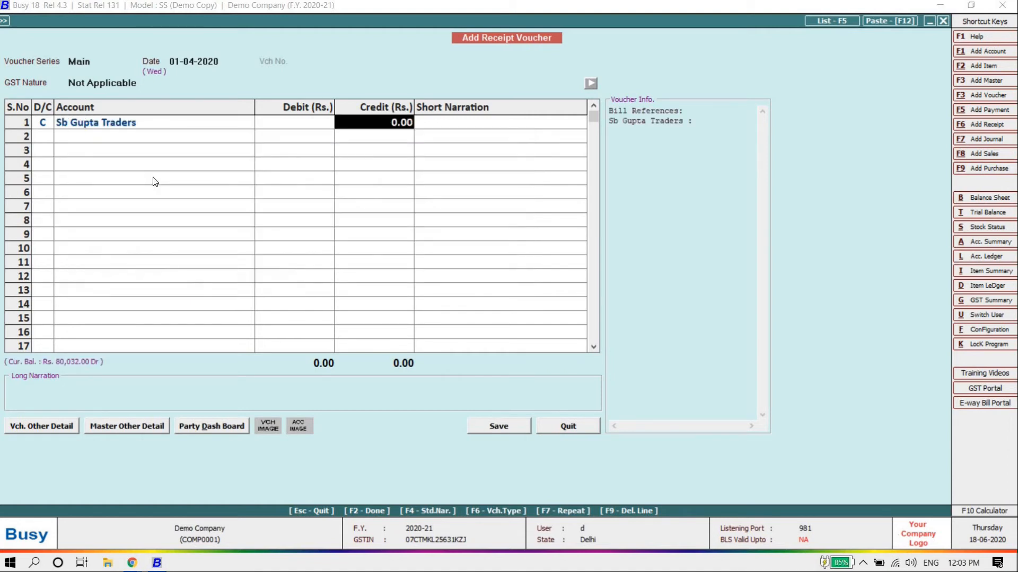
{"action": "type", "text": "25000"}
{"action": "key", "text": "Return"}
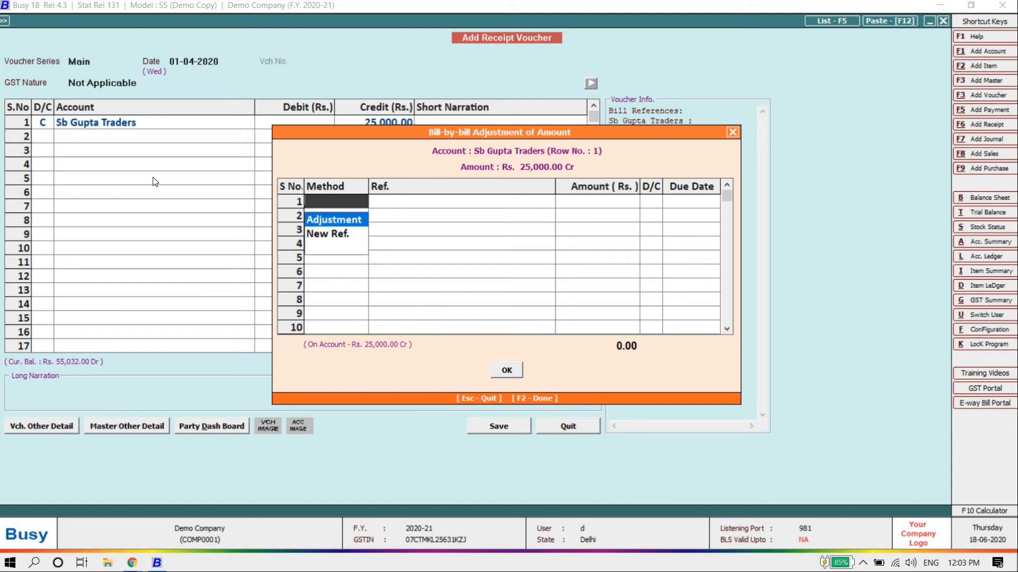
Use the Adjustment method to settle 25,000 against pending bill Dc/2/2020-21
{"action": "key", "text": "Down"}
{"action": "key", "text": "Up"}
{"action": "key", "text": "Return"}
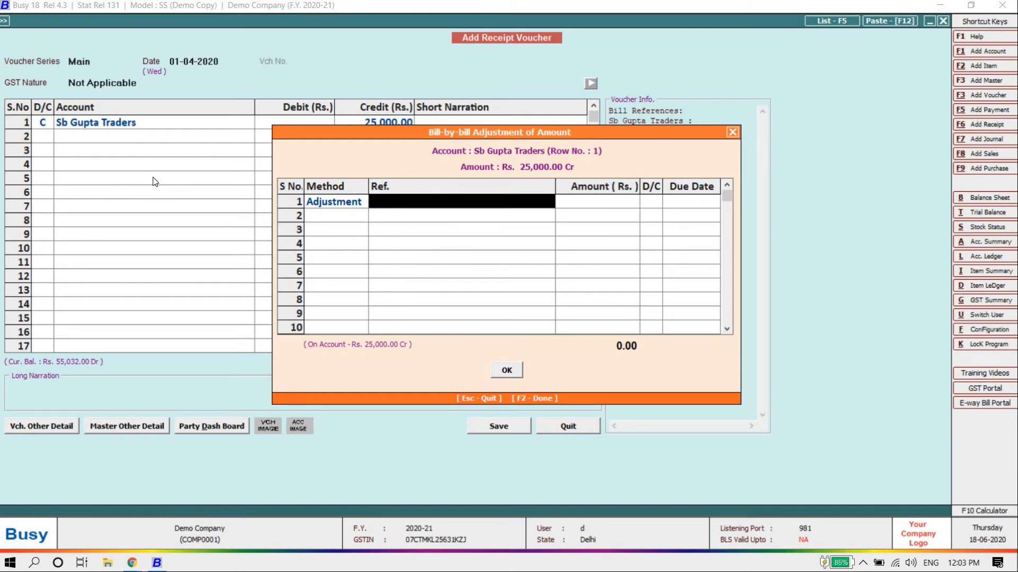
{"action": "key", "text": "Down"}
{"action": "key", "text": "Up"}
{"action": "key", "text": "Down"}
{"action": "key", "text": "Up"}
{"action": "key", "text": "Down"}
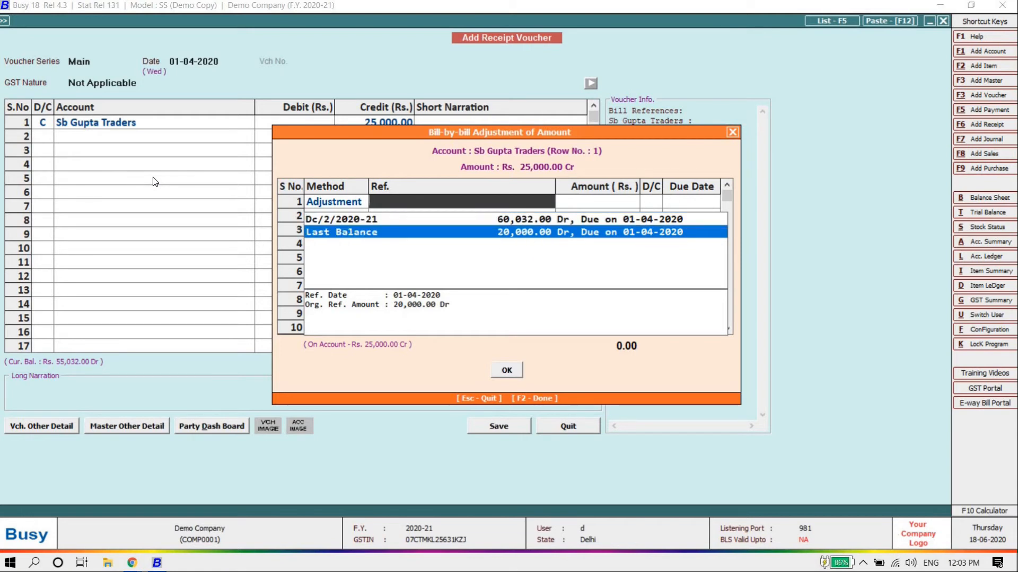
{"action": "key", "text": "Up"}
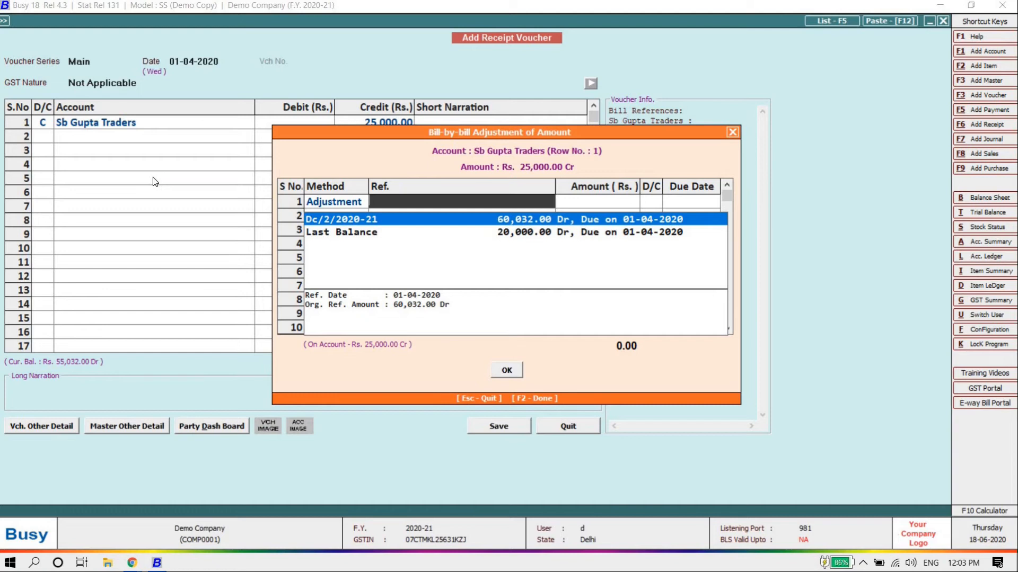
{"action": "key", "text": "Return"}
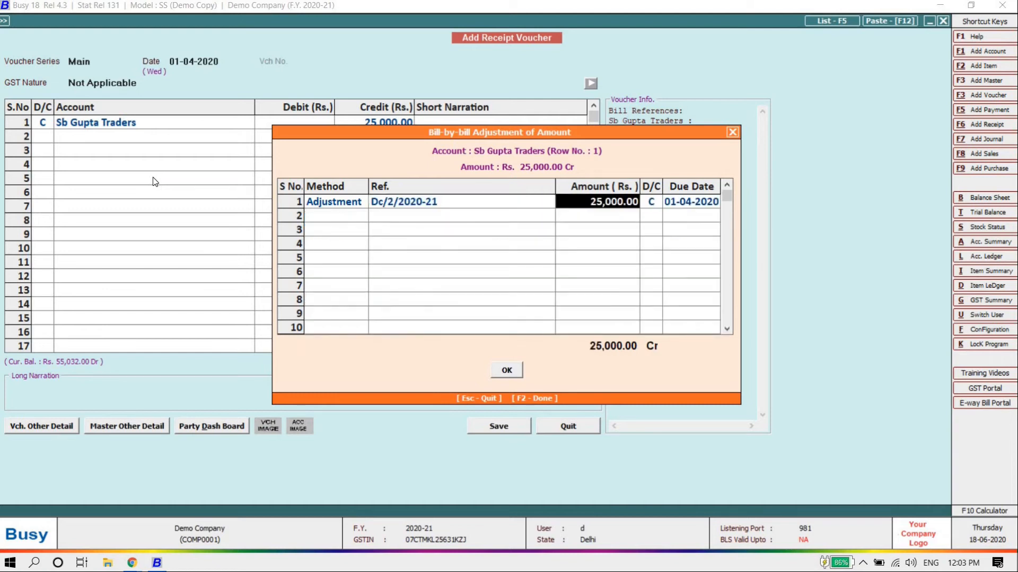
{"action": "key", "text": "Return"}
{"action": "key", "text": "Return"}
{"action": "key", "text": "Return"}
{"action": "key", "text": "Return"}
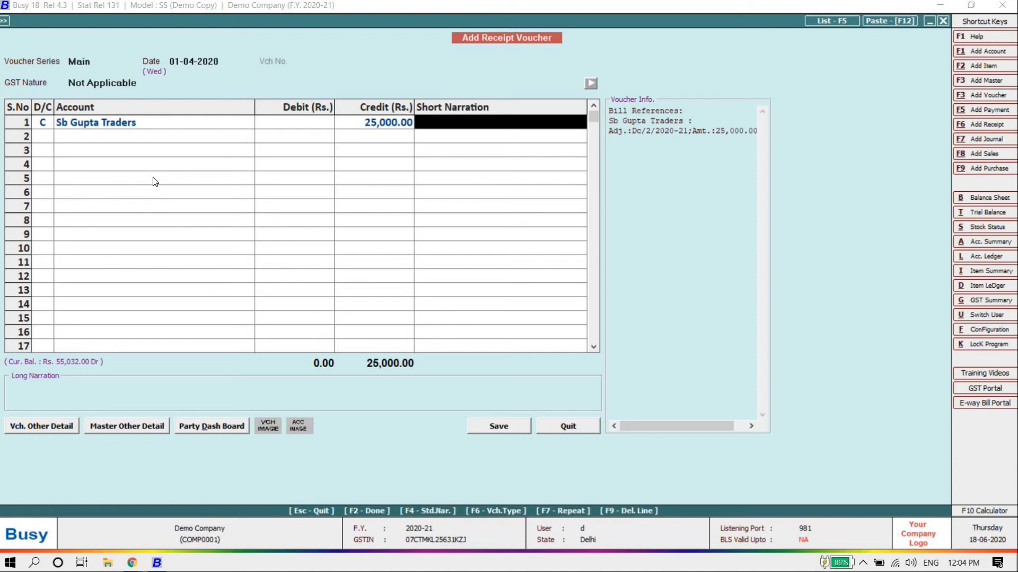
Add narration 'Neft' and debit Icici Bank with 25,000 on row 2
{"action": "type", "text": "Neft"}
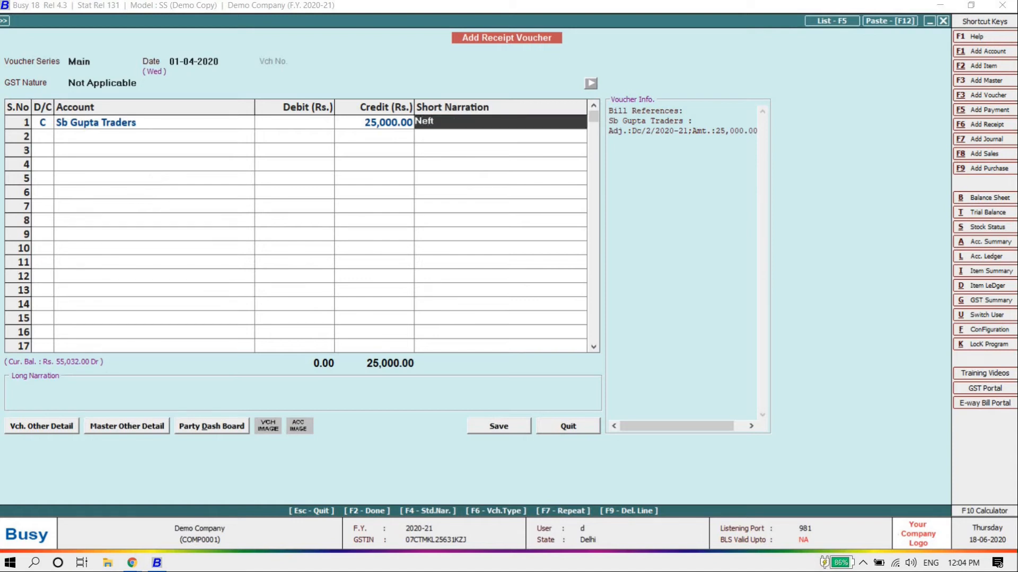
{"action": "key", "text": "Return"}
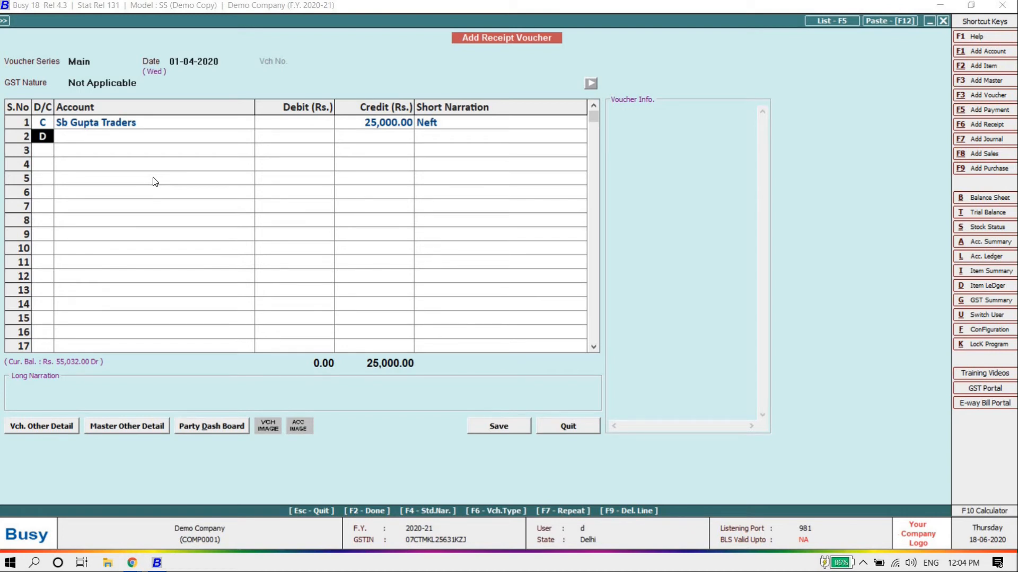
{"action": "key", "text": "Return"}
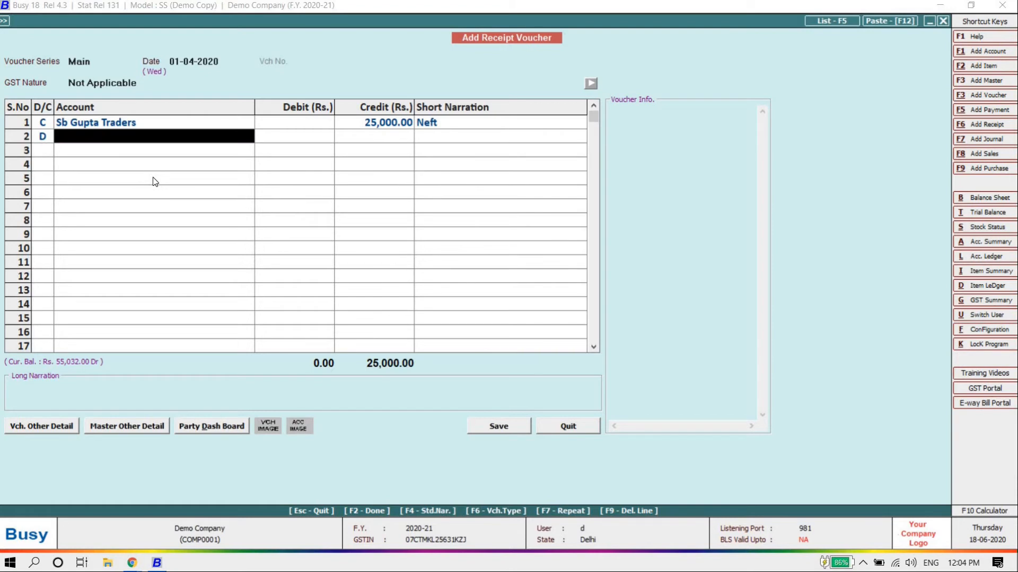
{"action": "key", "text": "space"}
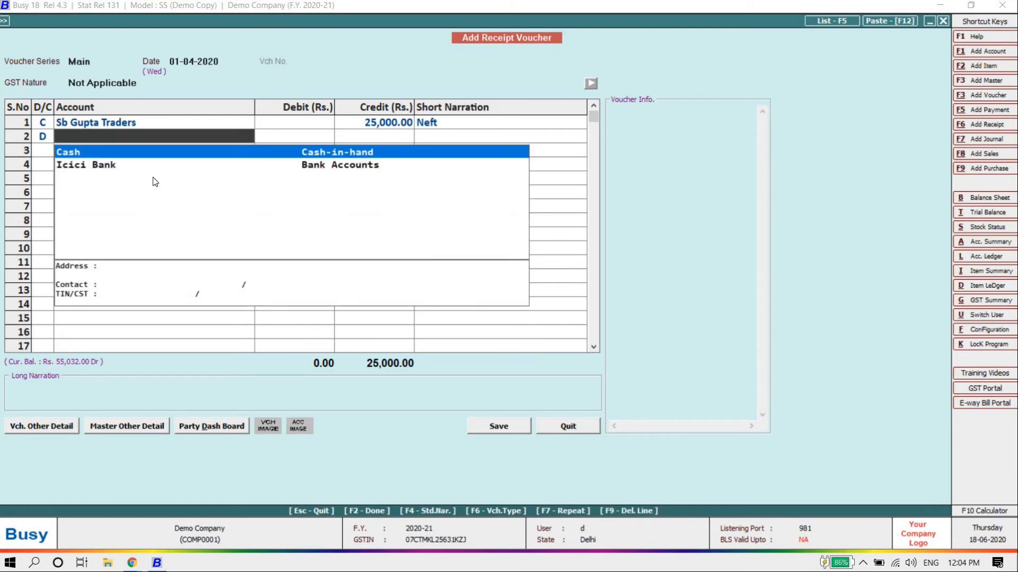
{"action": "key", "text": "Down"}
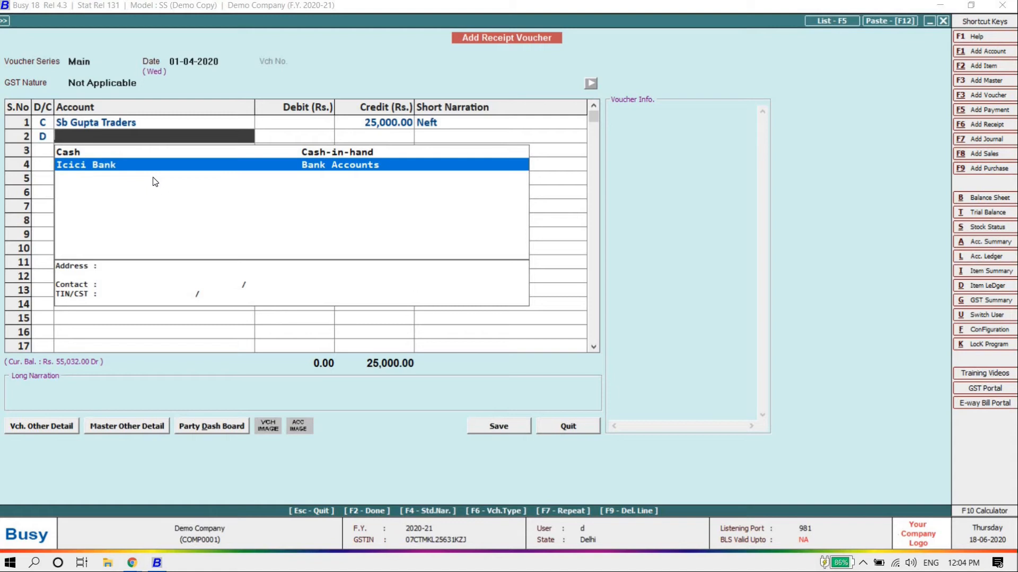
{"action": "key", "text": "Up"}
{"action": "key", "text": "Down"}
{"action": "key", "text": "Return"}
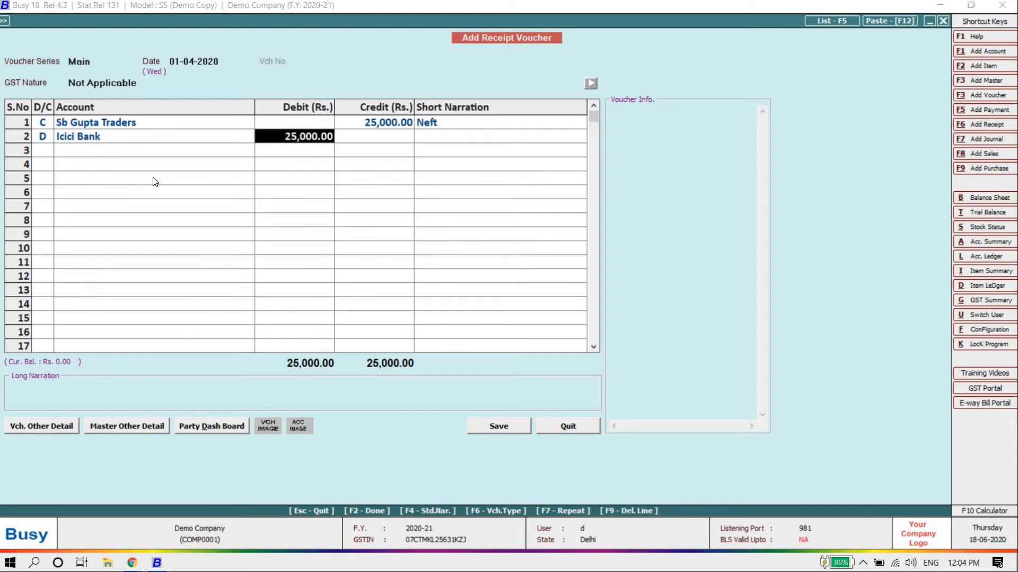
{"action": "key", "text": "Return"}
{"action": "key", "text": "Return"}
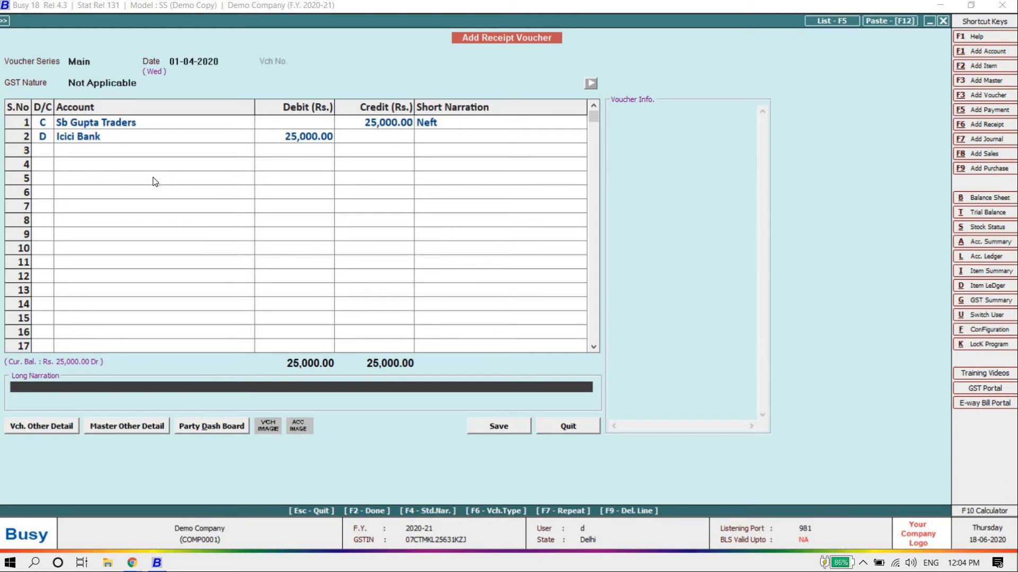
Skip the long narration, save the receipt voucher, and leave the blank form
{"action": "key", "text": "Return"}
{"action": "key", "text": "Return"}
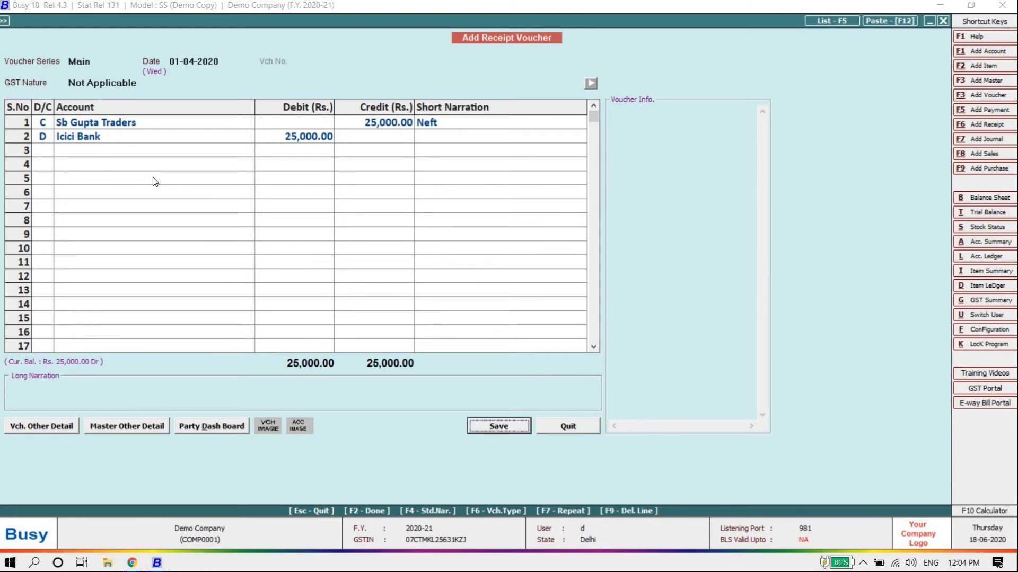
{"action": "key", "text": "Return"}
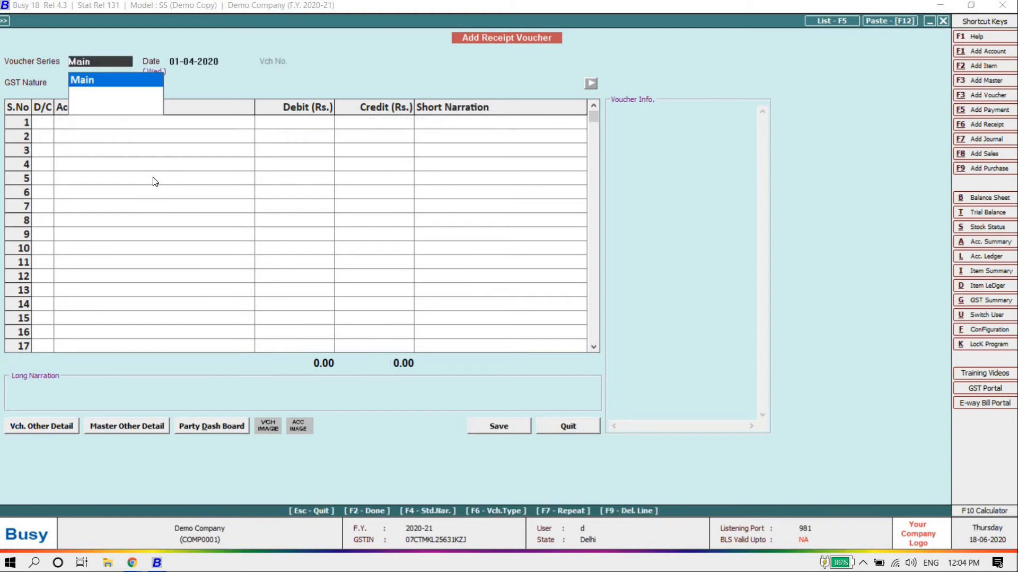
{"action": "key", "text": "Escape"}
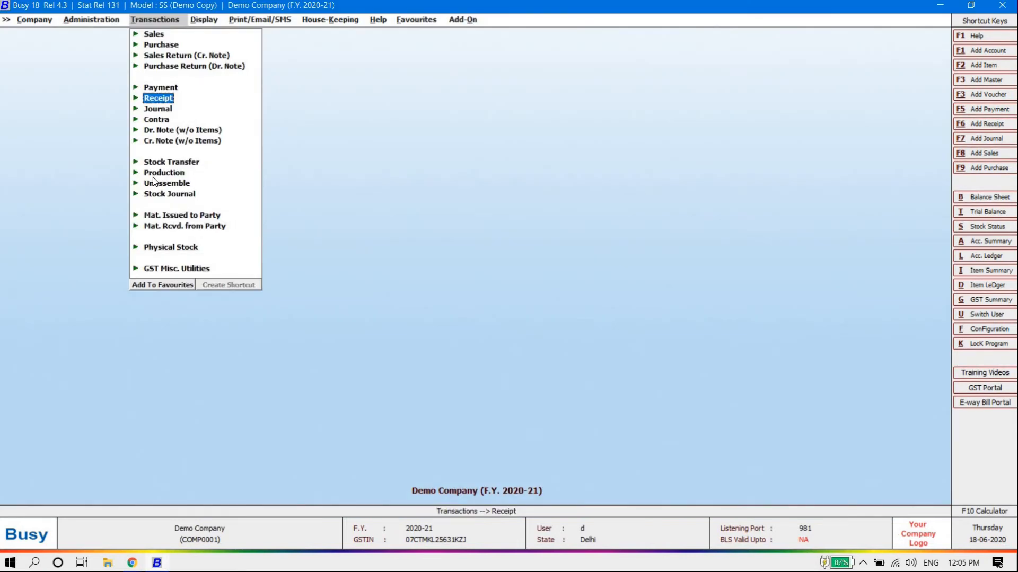
Create a Main-series payment dated 01-04-2020, Non-GST, debiting Busy Infotech Pvt. Ltd
{"action": "key", "text": "Up"}
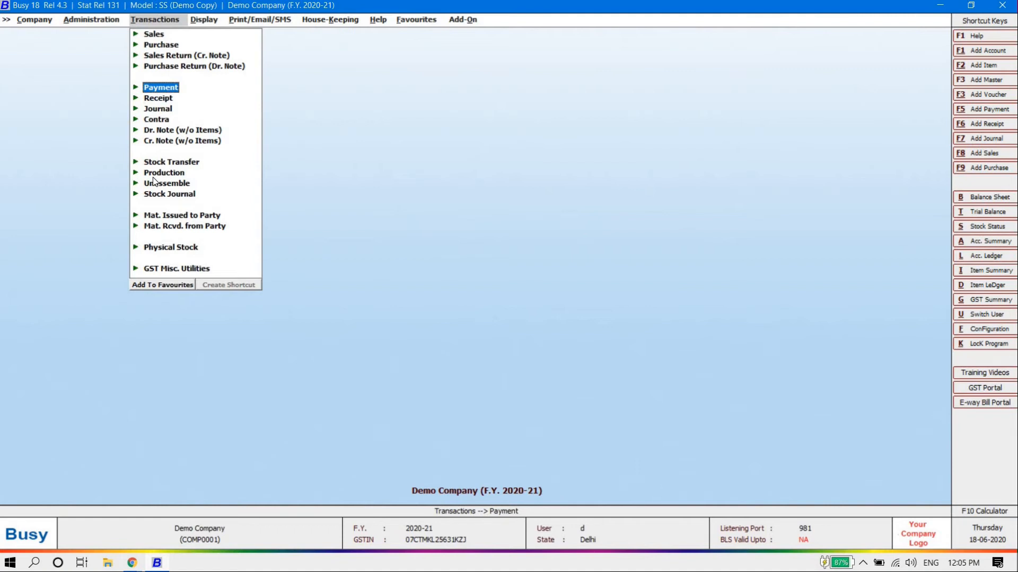
{"action": "key", "text": "Return"}
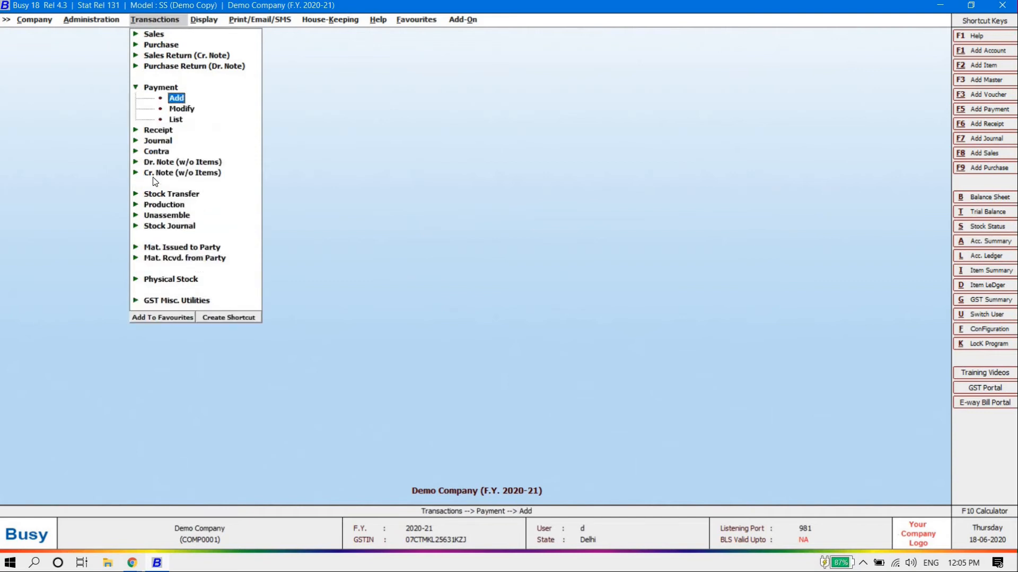
{"action": "key", "text": "Return"}
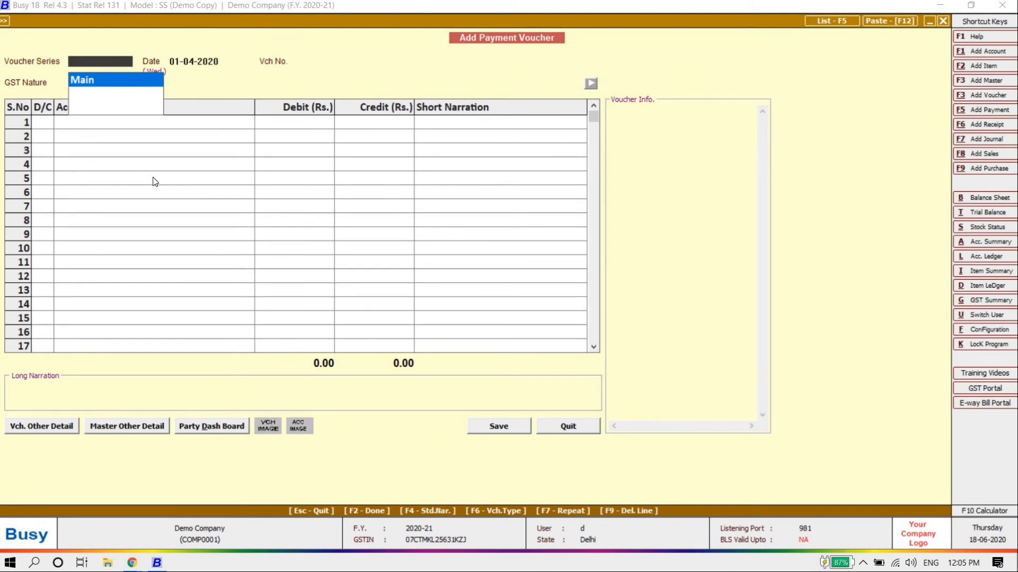
{"action": "key", "text": "Return"}
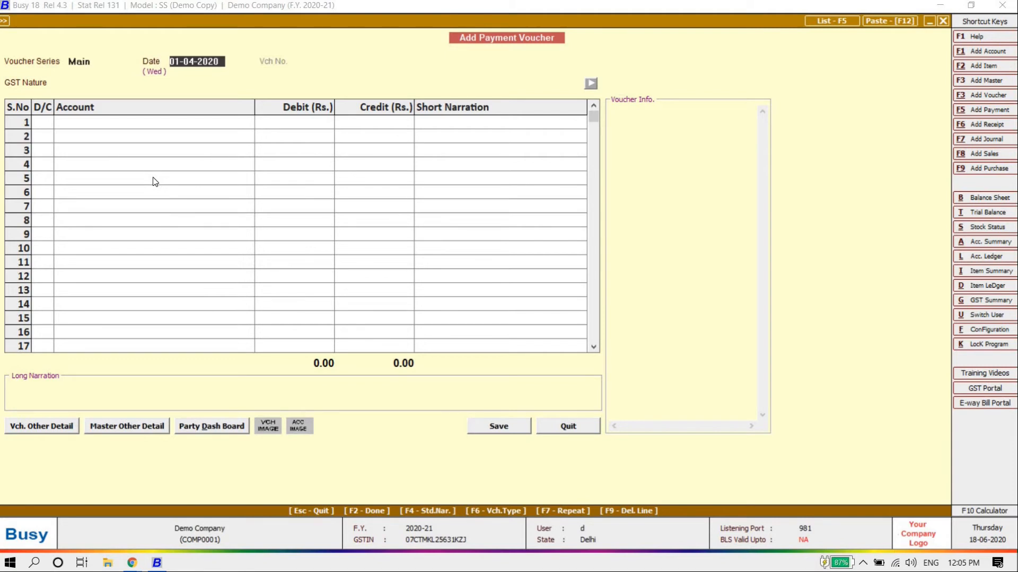
{"action": "key", "text": "Return"}
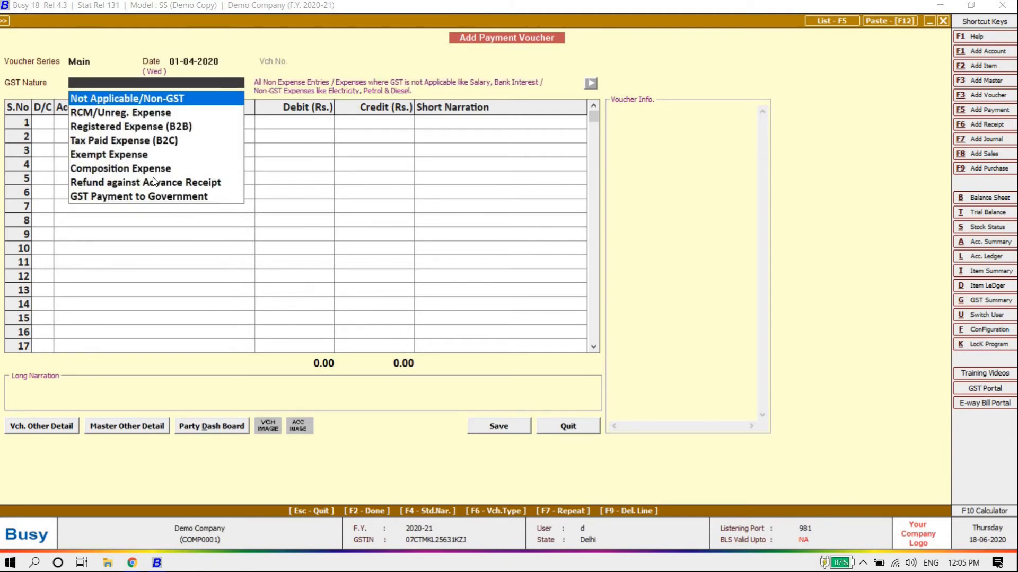
{"action": "key", "text": "Return"}
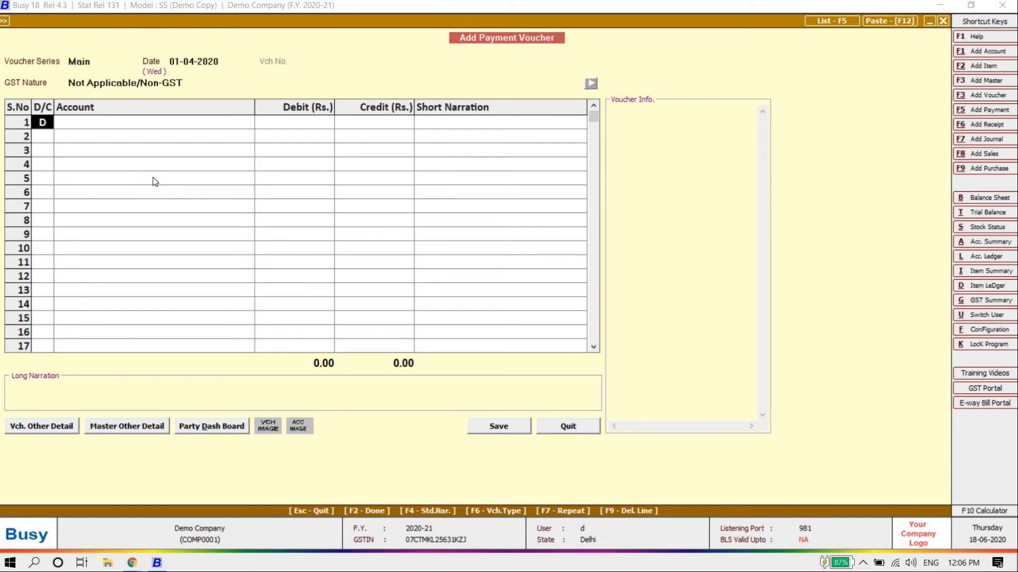
{"action": "key", "text": "Return"}
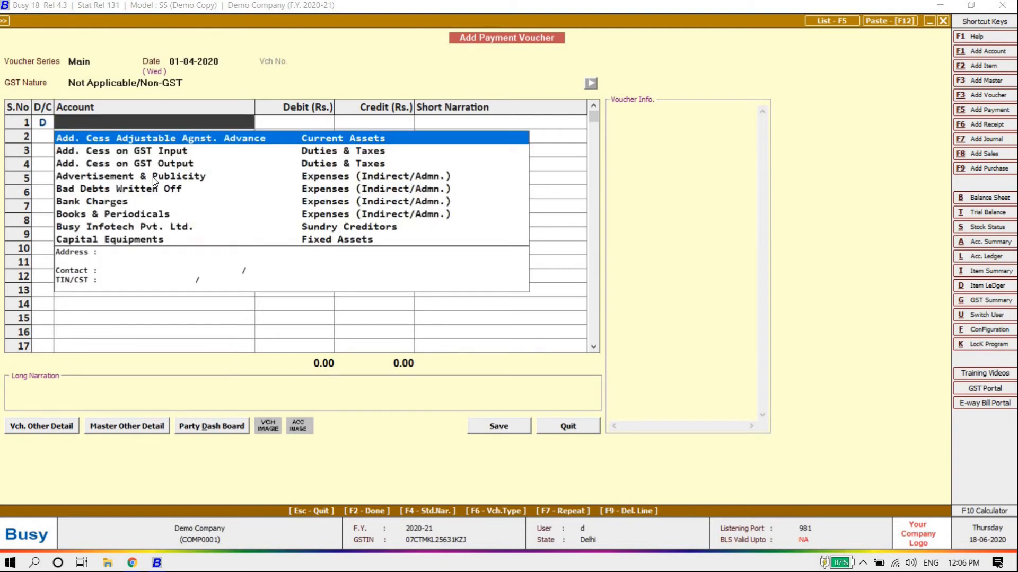
{"action": "type", "text": "busy"}
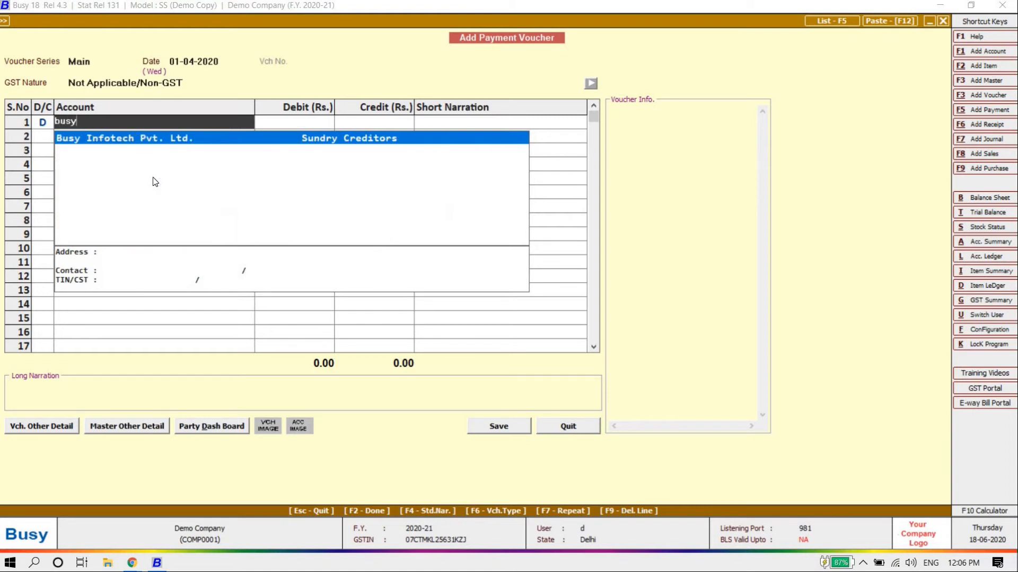
{"action": "key", "text": "Return"}
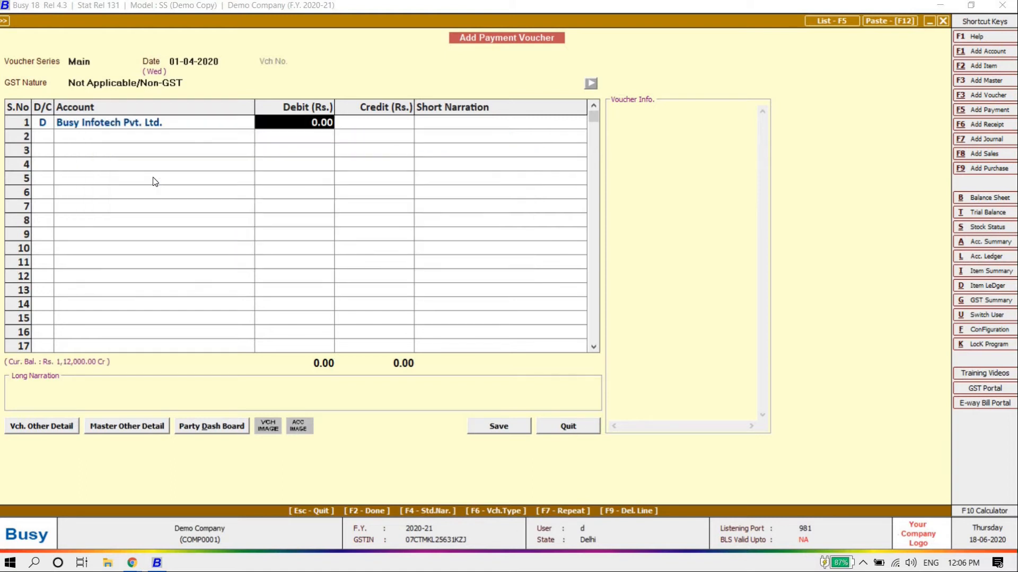
Enter a 30,000 debit with narration 'by cheque' followed by the cheque number
{"action": "type", "text": "30000"}
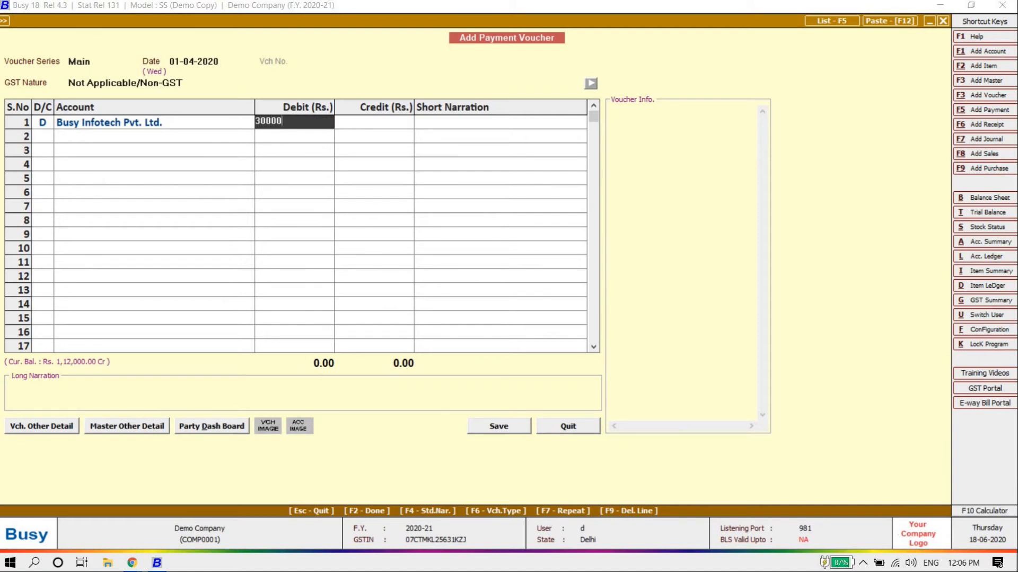
{"action": "key", "text": "Return"}
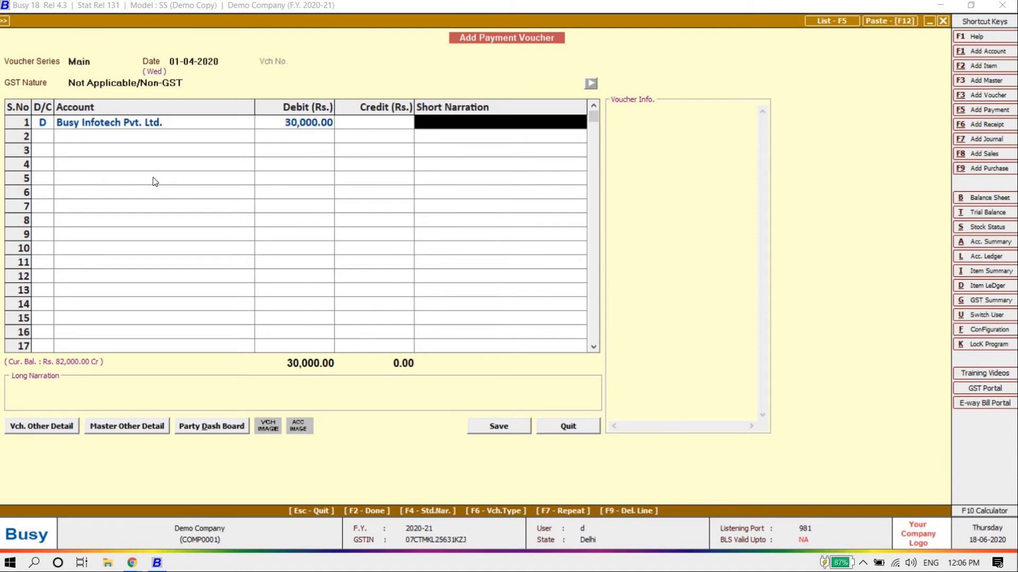
{"action": "type", "text": "by"}
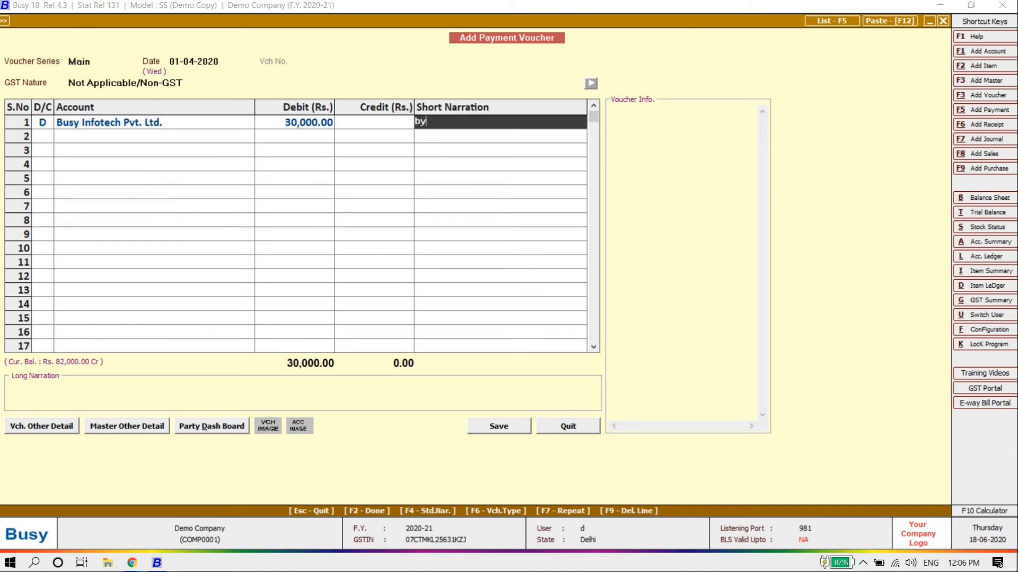
{"action": "type", "text": " check"}
{"action": "key", "text": "BackSpace"}
{"action": "key", "text": "BackSpace"}
{"action": "type", "text": "que - 5654655"}
{"action": "key", "text": "Return"}
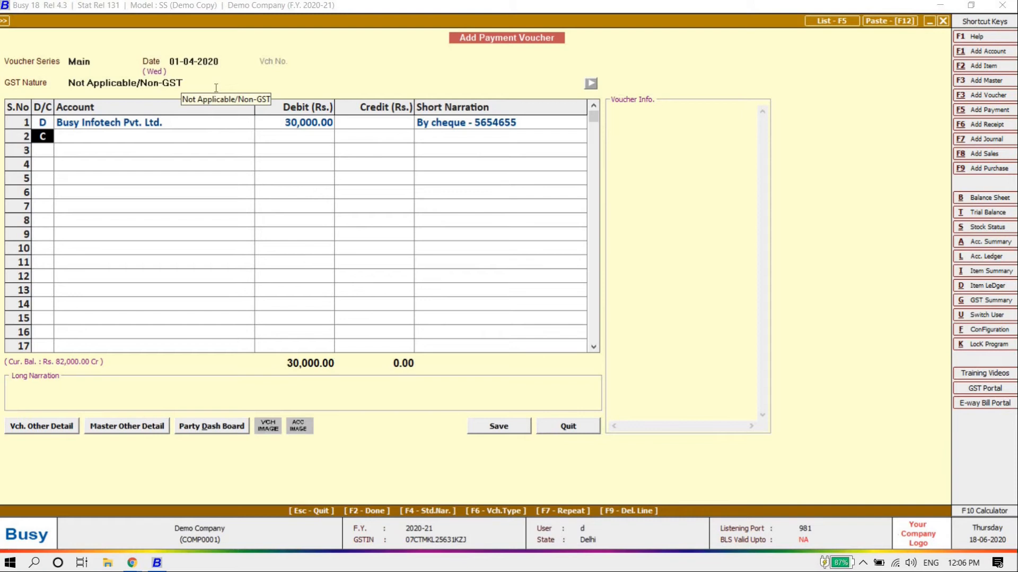
Credit Icici Bank with 30,000, save the payment, and return to the main menu
{"action": "key", "text": "Return"}
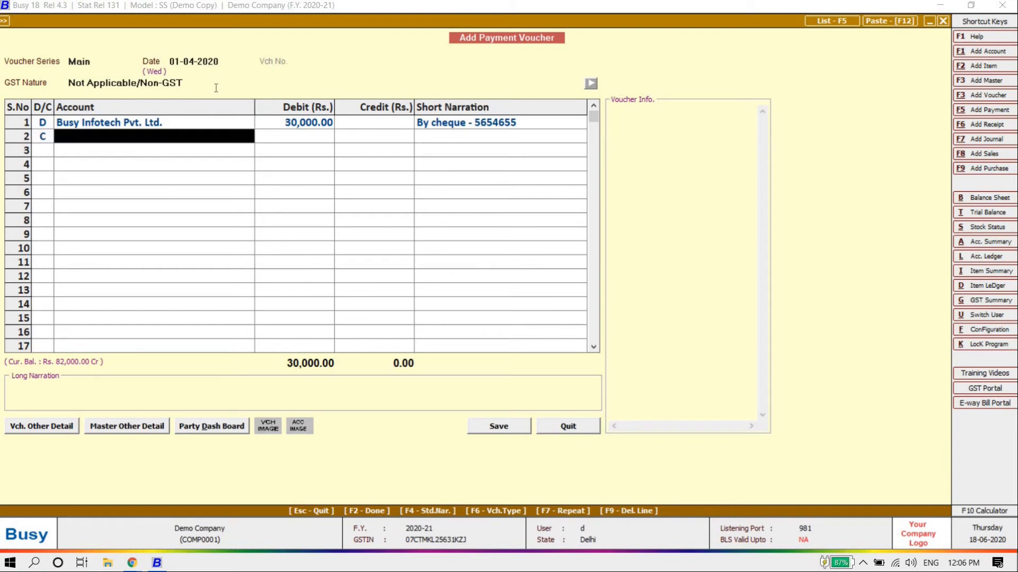
{"action": "key", "text": "Down"}
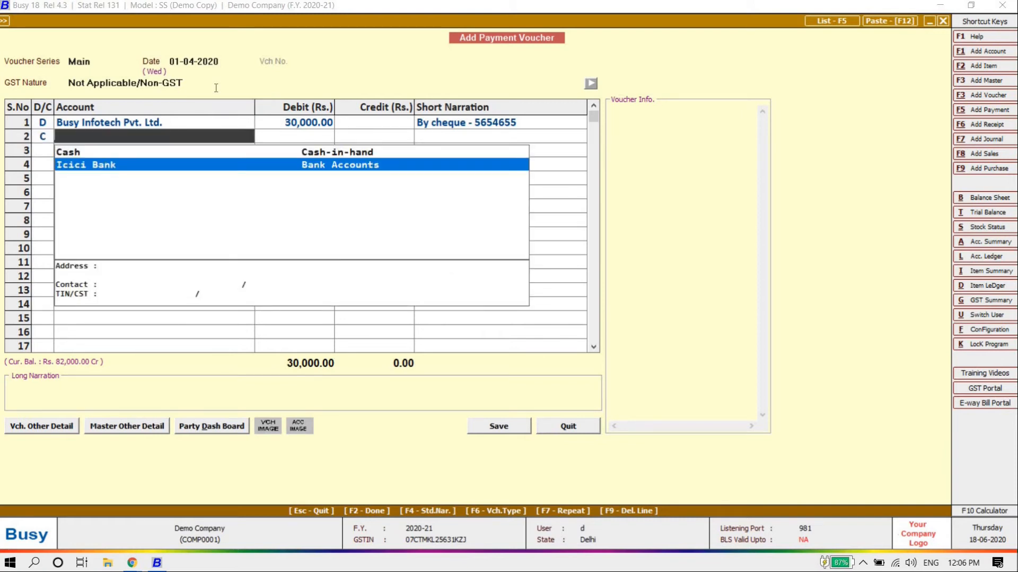
{"action": "key", "text": "Return"}
{"action": "key", "text": "Return"}
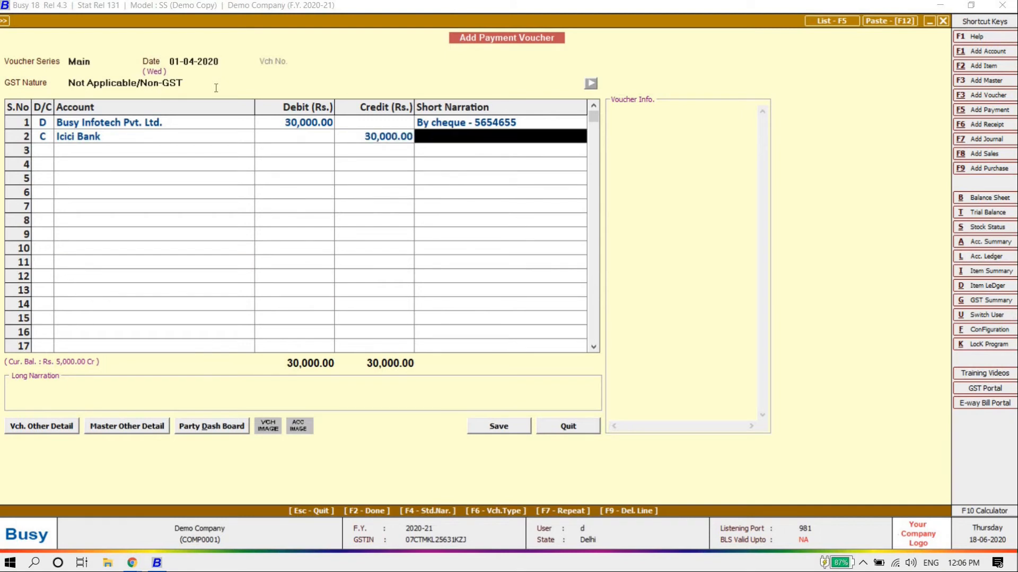
{"action": "key", "text": "Return"}
{"action": "key", "text": "Return"}
{"action": "key", "text": "Up"}
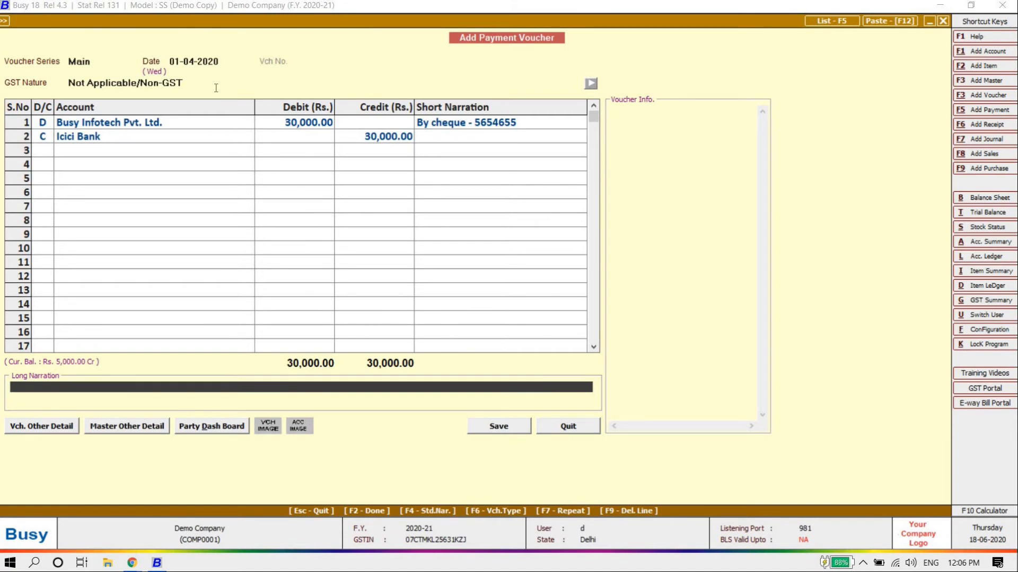
{"action": "key", "text": "Return"}
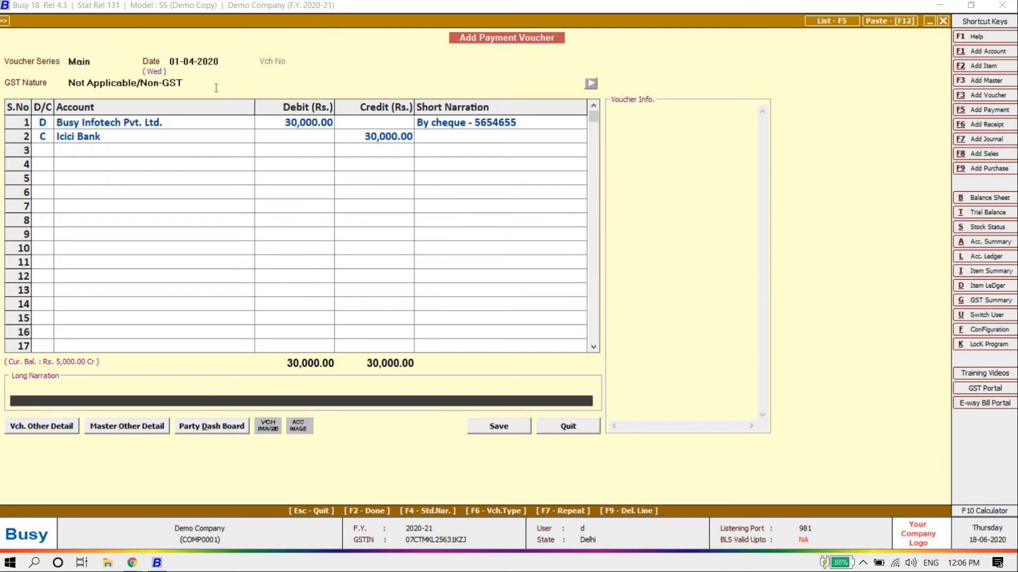
{"action": "key", "text": "Return"}
{"action": "key", "text": "Return"}
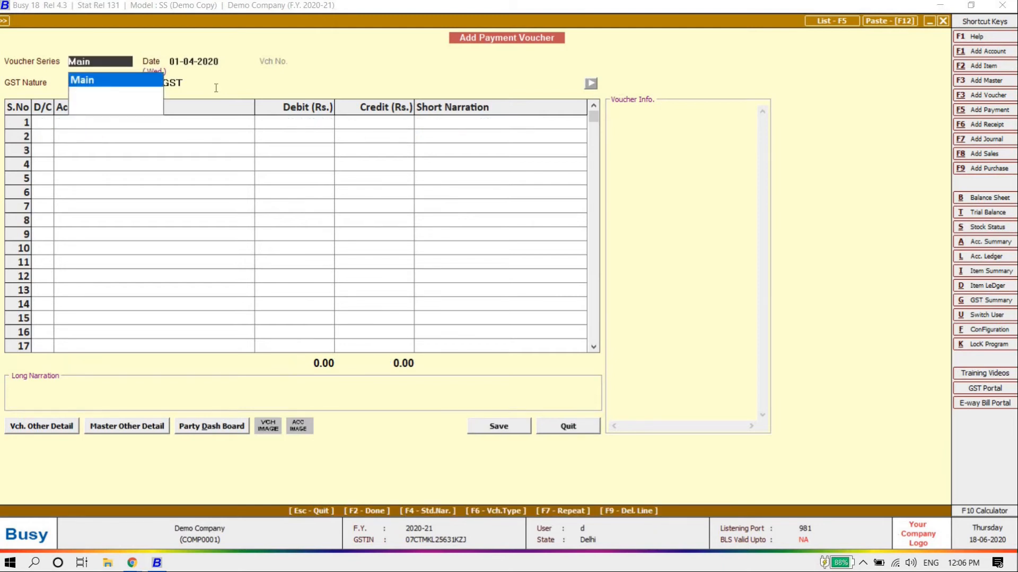
{"action": "key", "text": "Escape"}
{"action": "key", "text": "Escape"}
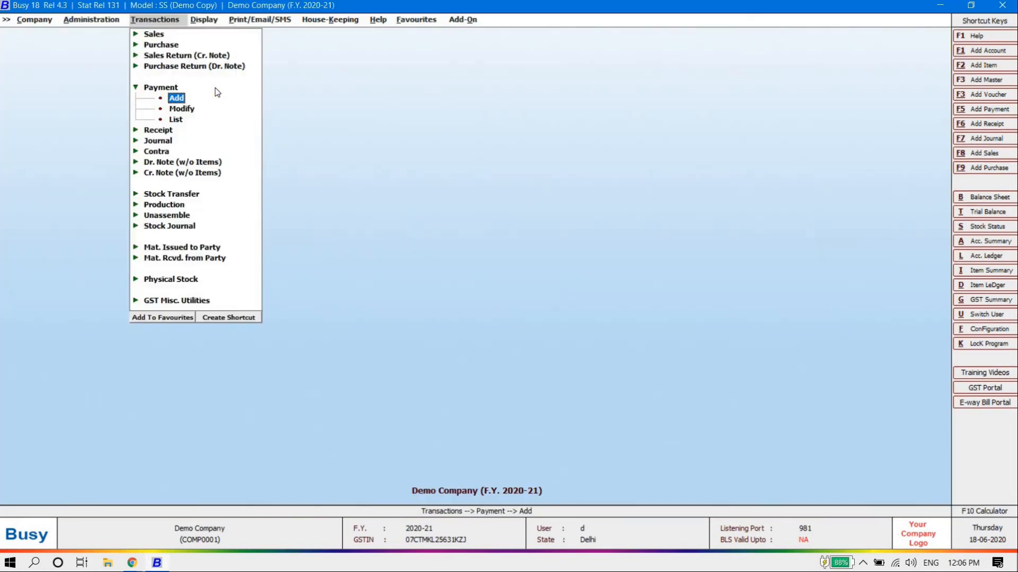
{"action": "key", "text": "Escape"}
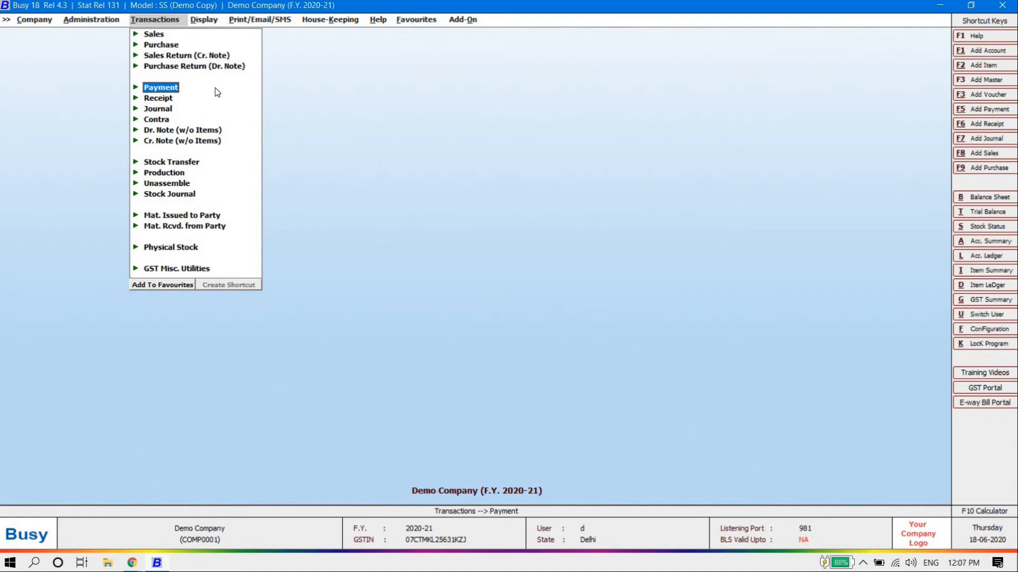
{"action": "key", "text": "Down"}
{"action": "key", "text": "Return"}
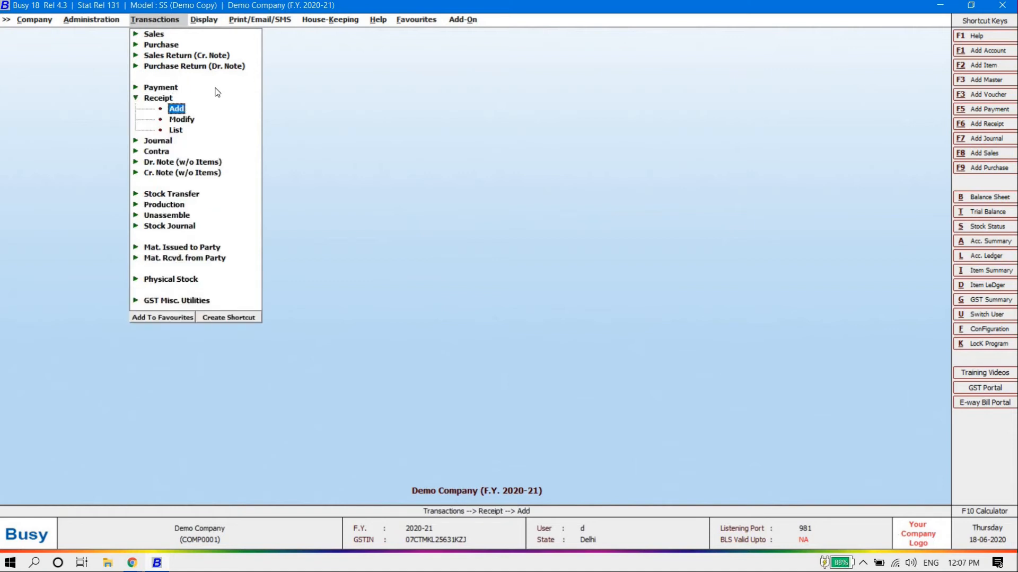
{"action": "key", "text": "Down"}
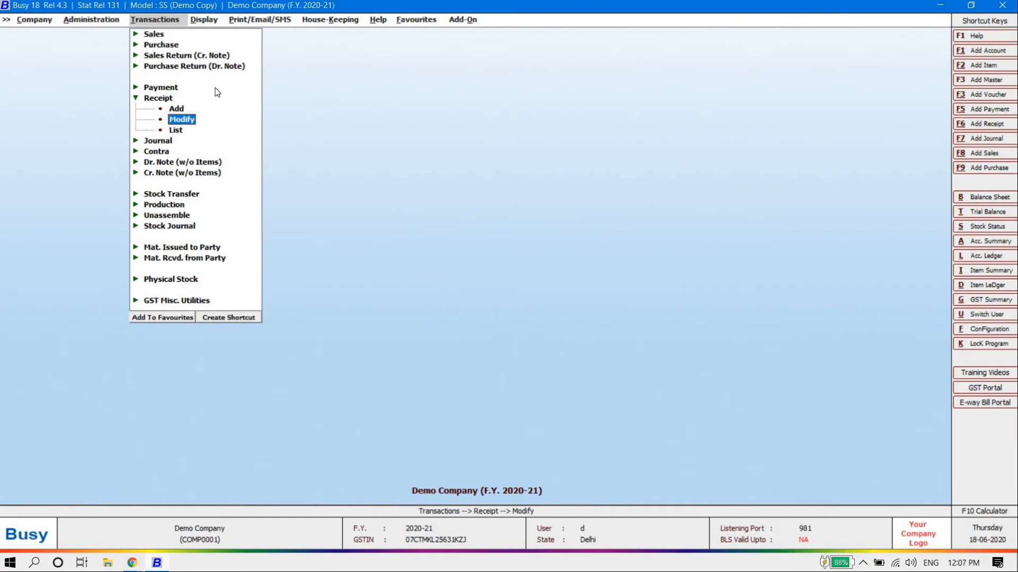
{"action": "key", "text": "Return"}
{"action": "key", "text": "Return"}
{"action": "key", "text": "Return"}
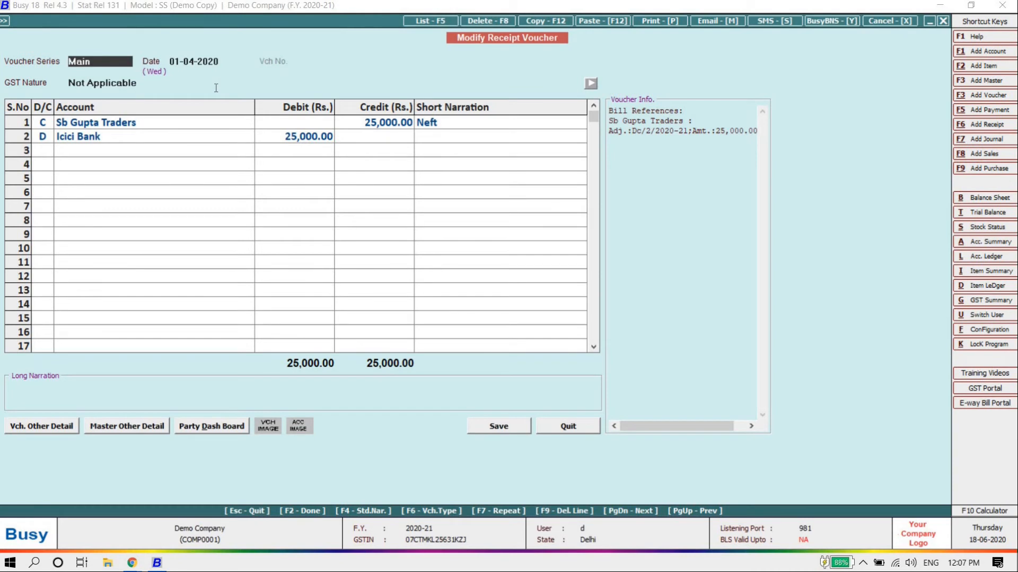
{"action": "key", "text": "Return"}
{"action": "key", "text": "Return"}
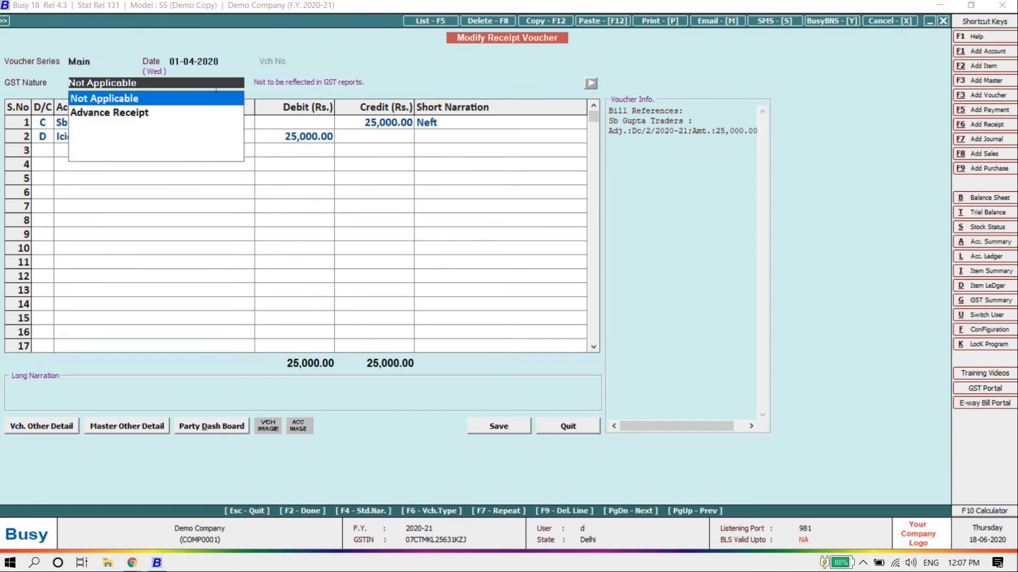
{"action": "key", "text": "Return"}
{"action": "key", "text": "Return"}
{"action": "key", "text": "Return"}
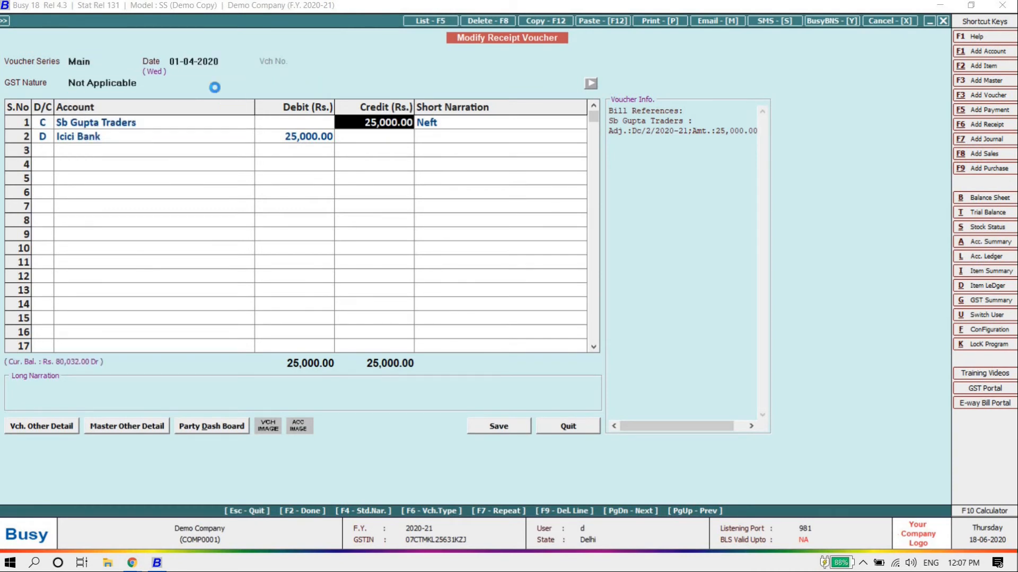
{"action": "key", "text": "Return"}
{"action": "key", "text": "F2"}
{"action": "key", "text": "Return"}
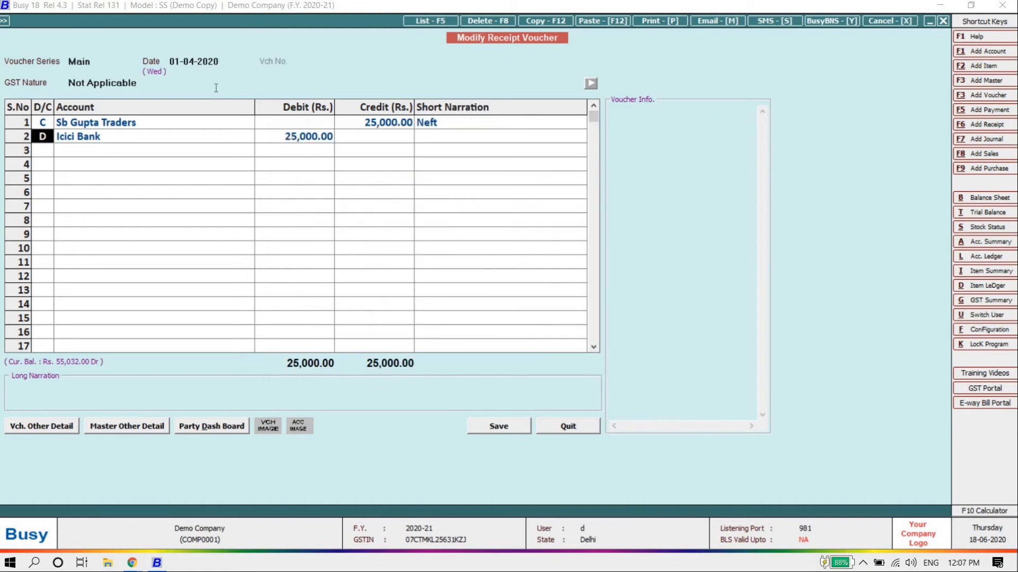
{"action": "key", "text": "Escape"}
{"action": "key", "text": "Left"}
{"action": "key", "text": "Return"}
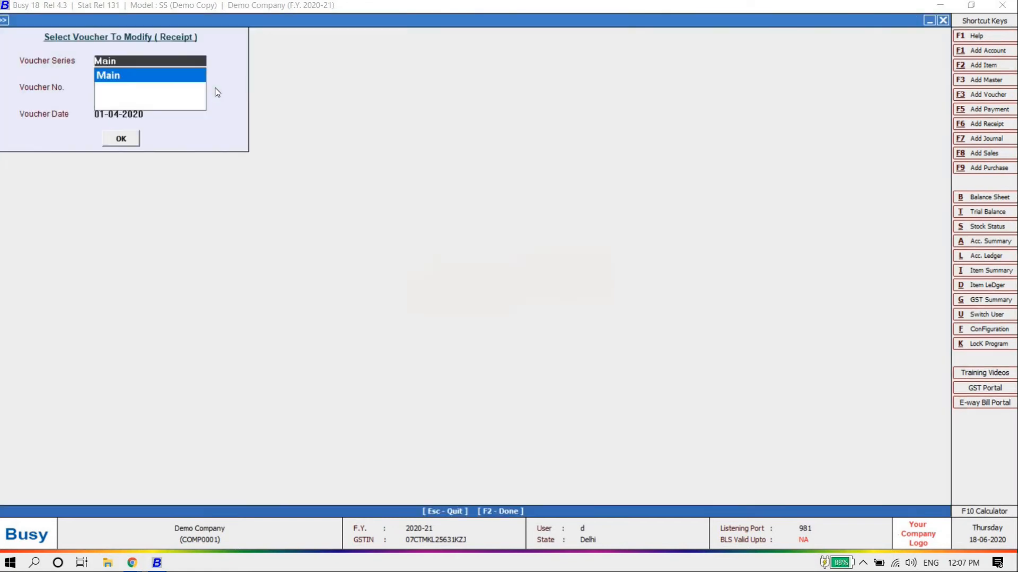
{"action": "key", "text": "Escape"}
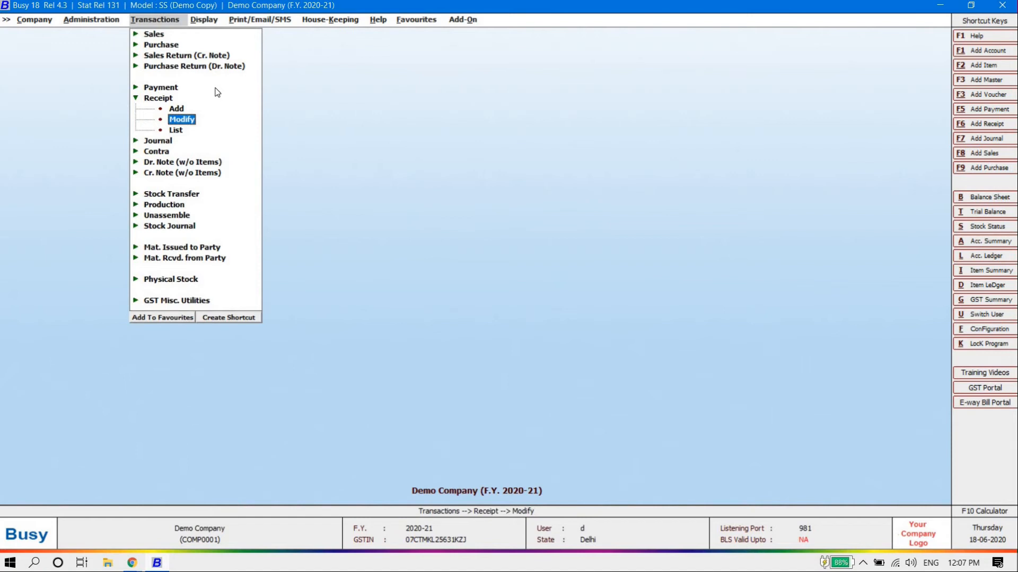
List all receipt vouchers on screen and open the Sb Gupta Traders receipt
{"action": "key", "text": "Down"}
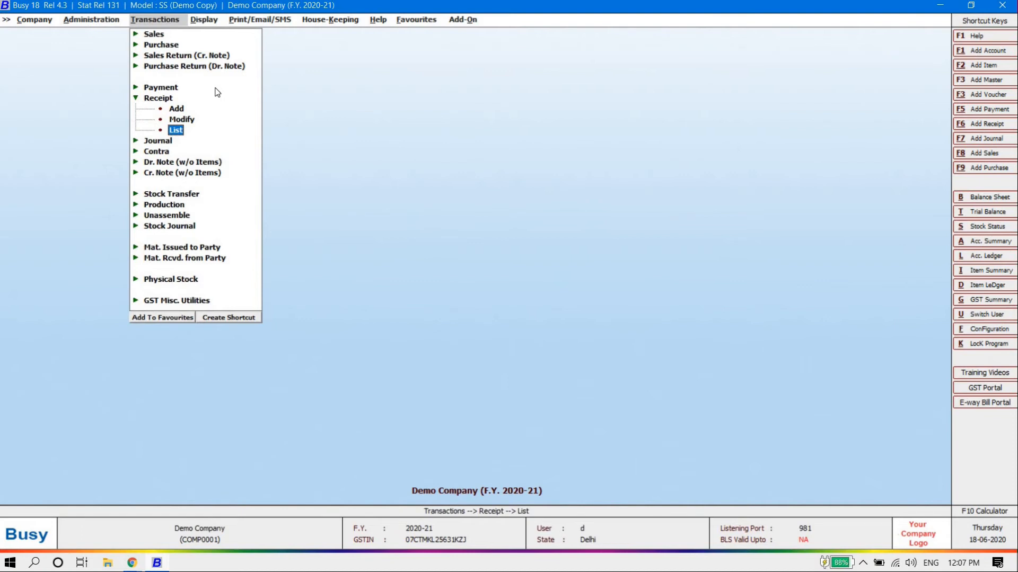
{"action": "key", "text": "Return"}
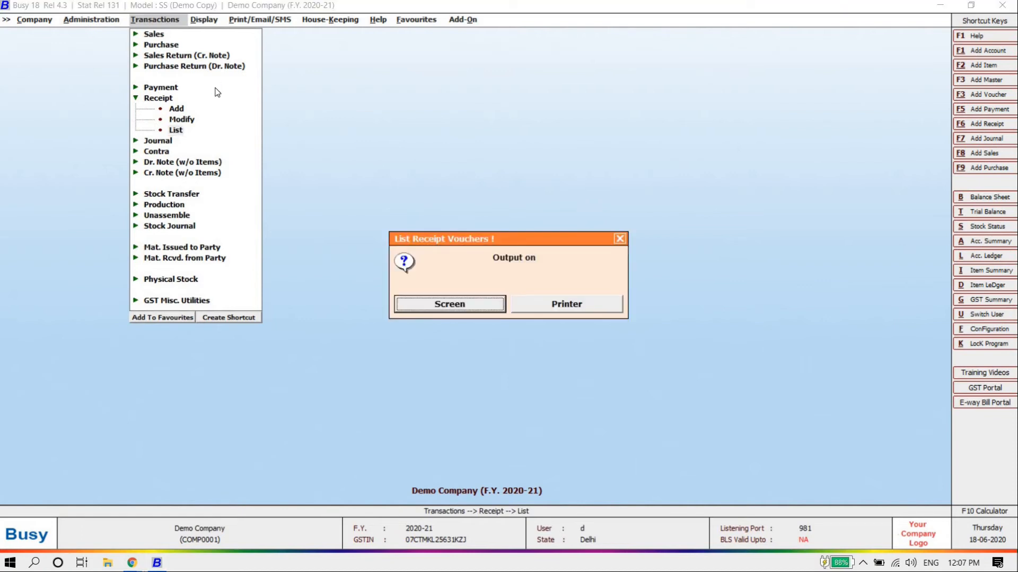
{"action": "key", "text": "Return"}
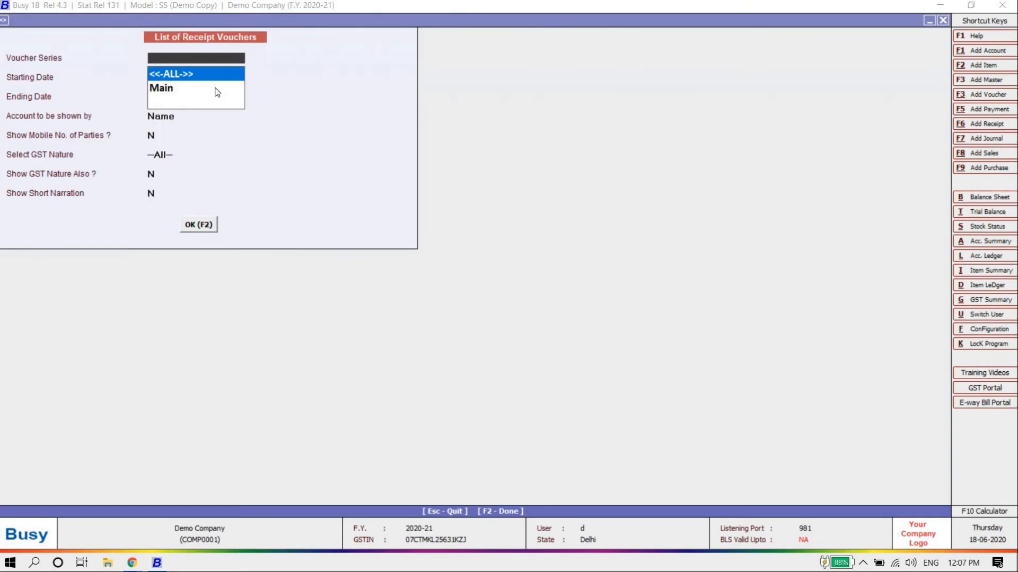
{"action": "key", "text": "Return"}
{"action": "key", "text": "Return"}
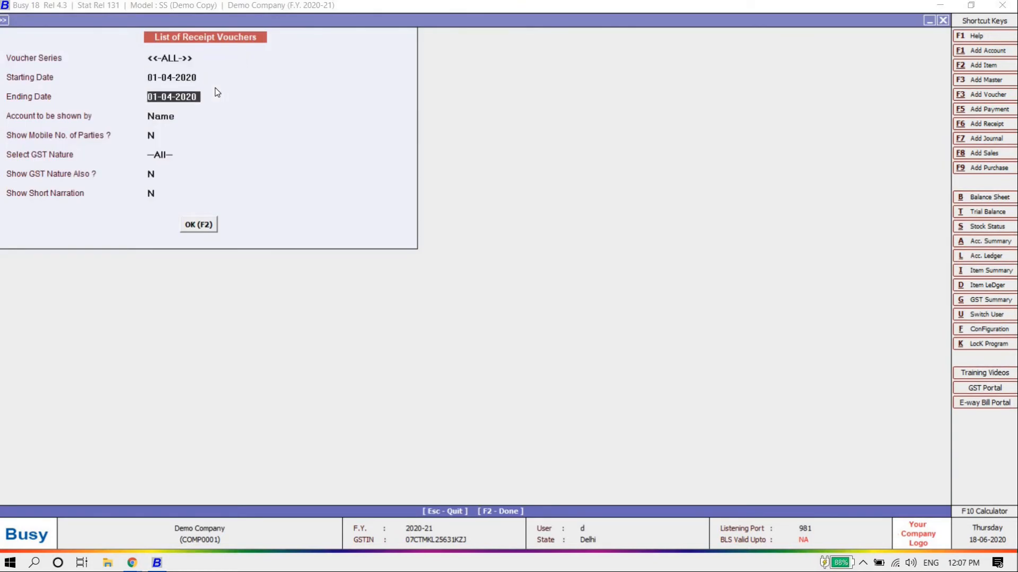
{"action": "key", "text": "Return"}
{"action": "key", "text": "Return"}
{"action": "key", "text": "Return"}
{"action": "key", "text": "Return"}
{"action": "key", "text": "Return"}
{"action": "key", "text": "Return"}
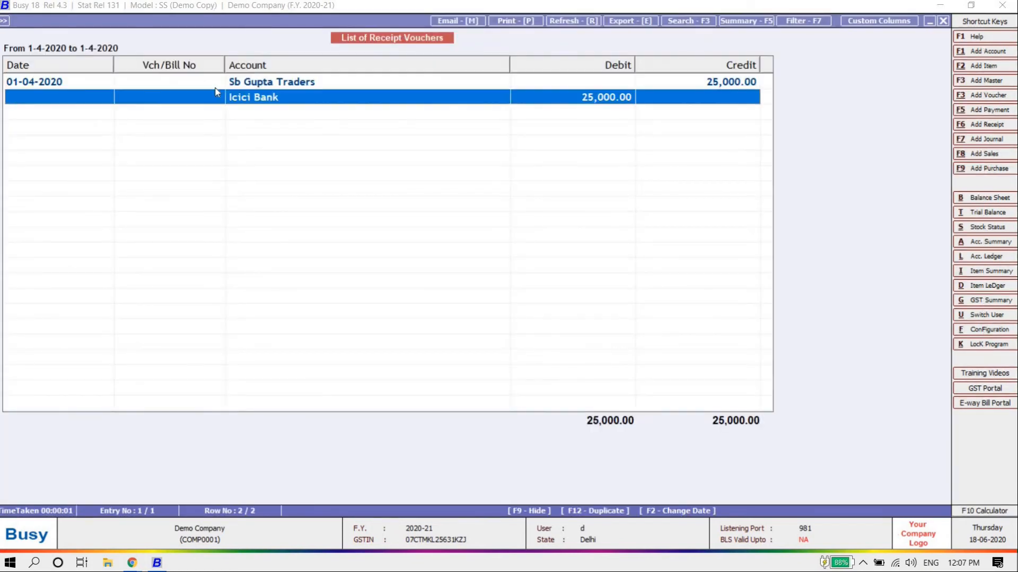
{"action": "key", "text": "Up"}
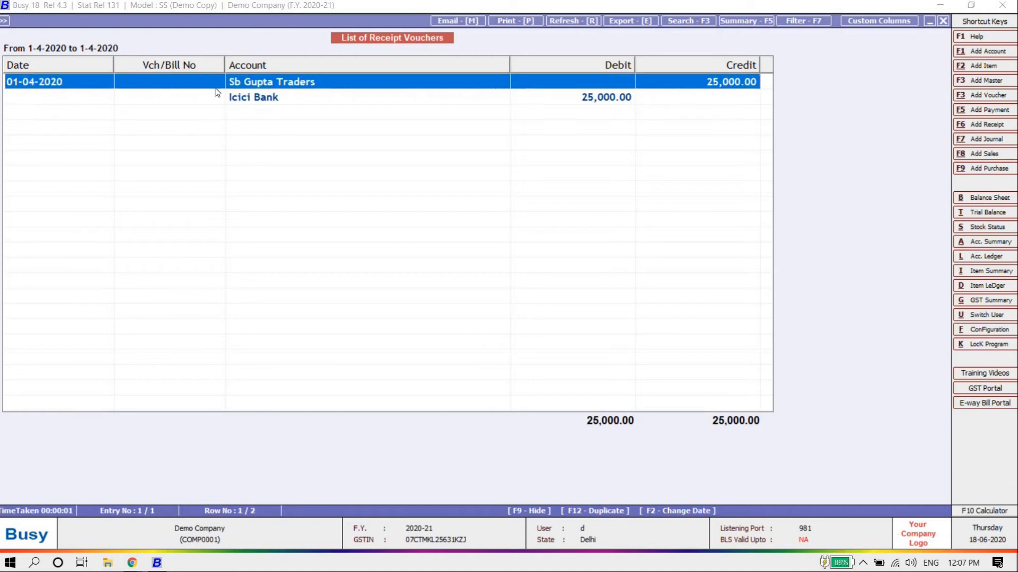
{"action": "key", "text": "Return"}
Change the receipt's narration to 'Impes', save it, and return to the Transactions menu
{"action": "key", "text": "Return"}
{"action": "key", "text": "Return"}
{"action": "key", "text": "Return"}
{"action": "key", "text": "Return"}
{"action": "key", "text": "Return"}
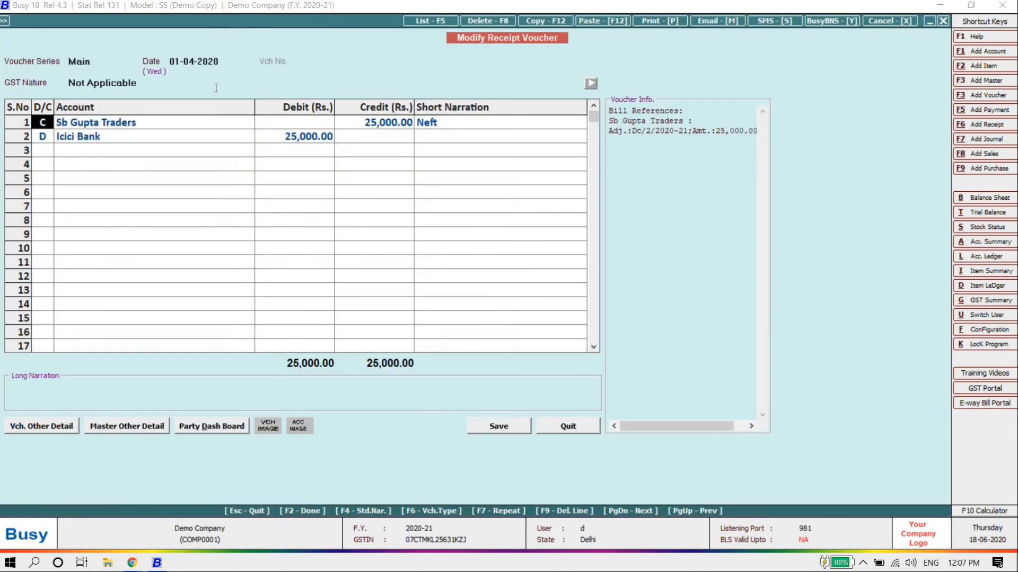
{"action": "key", "text": "Return"}
{"action": "key", "text": "Return"}
{"action": "key", "text": "Return"}
{"action": "key", "text": "Return"}
{"action": "key", "text": "Return"}
{"action": "key", "text": "Return"}
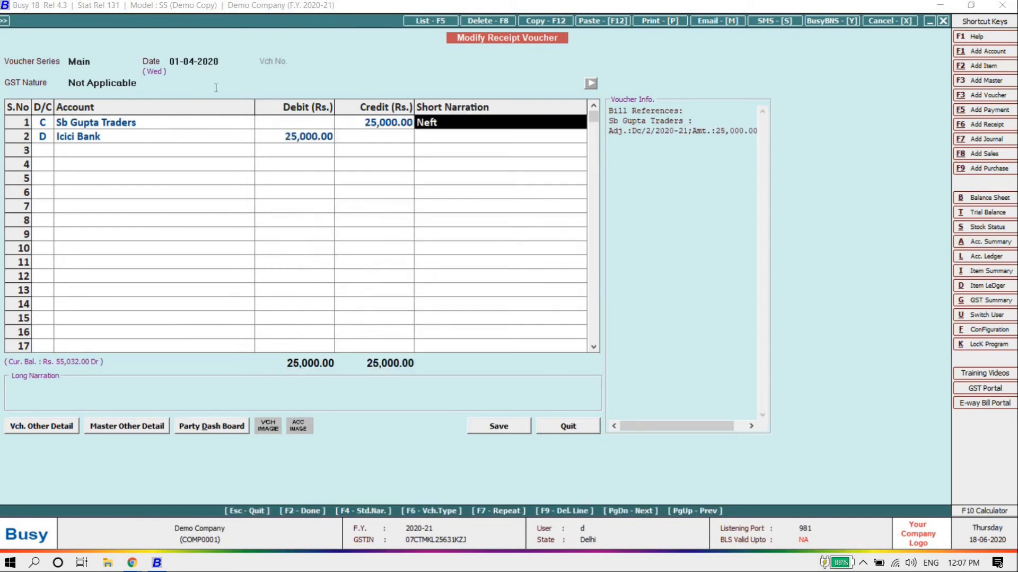
{"action": "type", "text": "impes"}
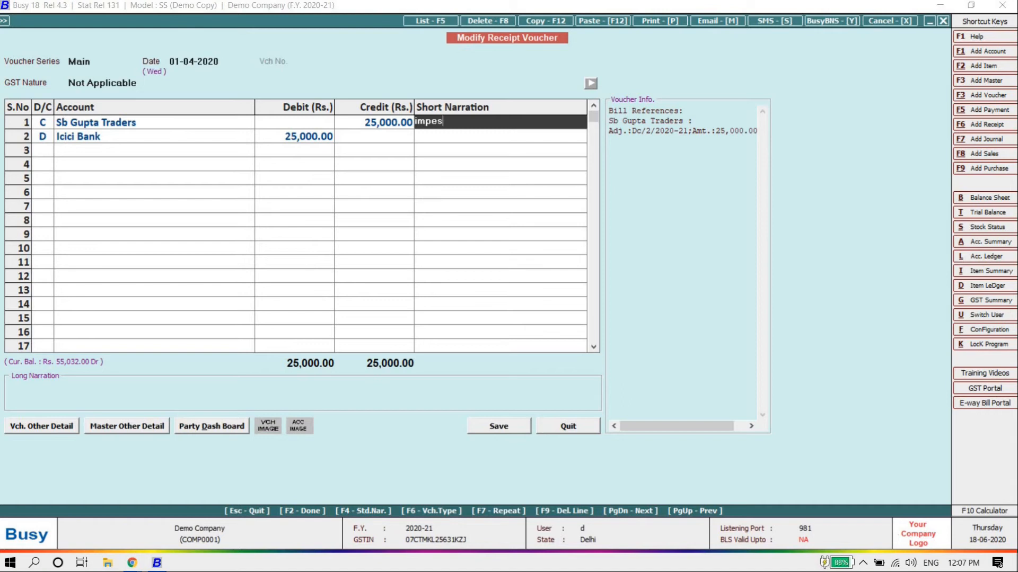
{"action": "key", "text": "Return"}
{"action": "key", "text": "Return"}
{"action": "key", "text": "Return"}
{"action": "key", "text": "Return"}
{"action": "key", "text": "Return"}
{"action": "key", "text": "Return"}
{"action": "key", "text": "Return"}
{"action": "key", "text": "Return"}
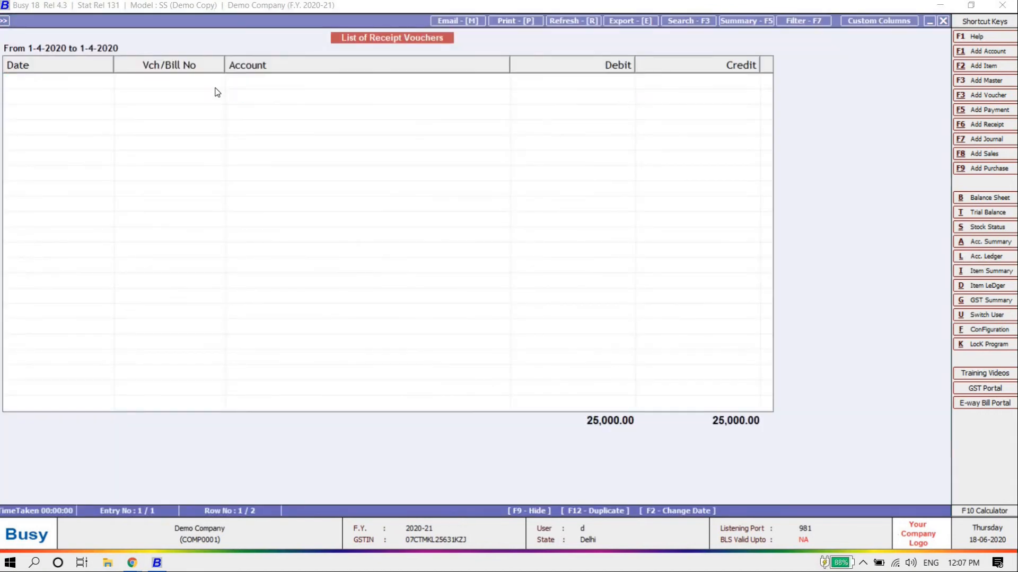
{"action": "key", "text": "Escape"}
{"action": "key", "text": "Escape"}
{"action": "key", "text": "Escape"}
{"action": "key", "text": "Escape"}
{"action": "key", "text": "Up"}
{"action": "key", "text": "Return"}
{"action": "key", "text": "Down"}
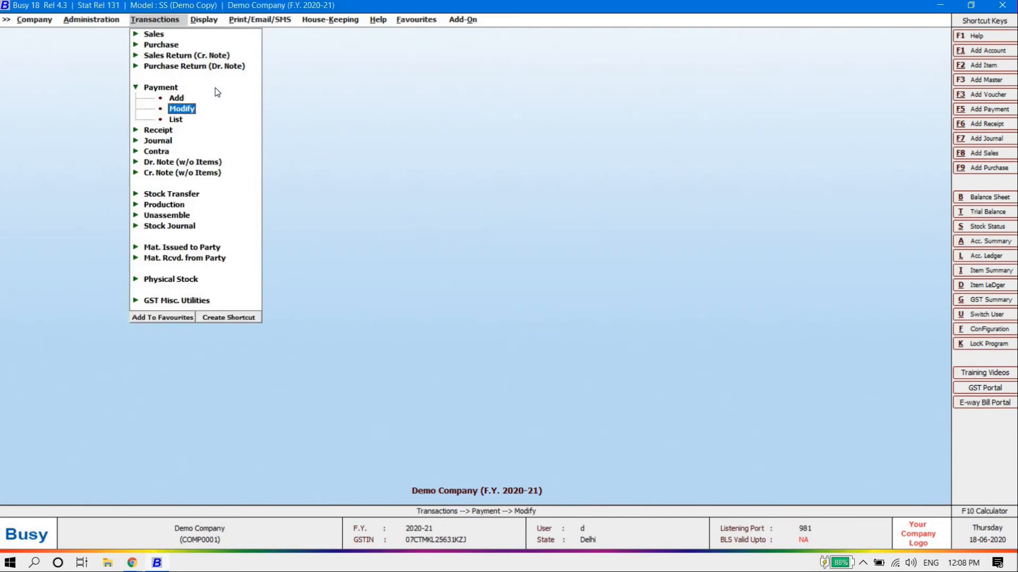
Start a new Main-series receipt voucher with GST nature Not Applicable
{"action": "key", "text": "Escape"}
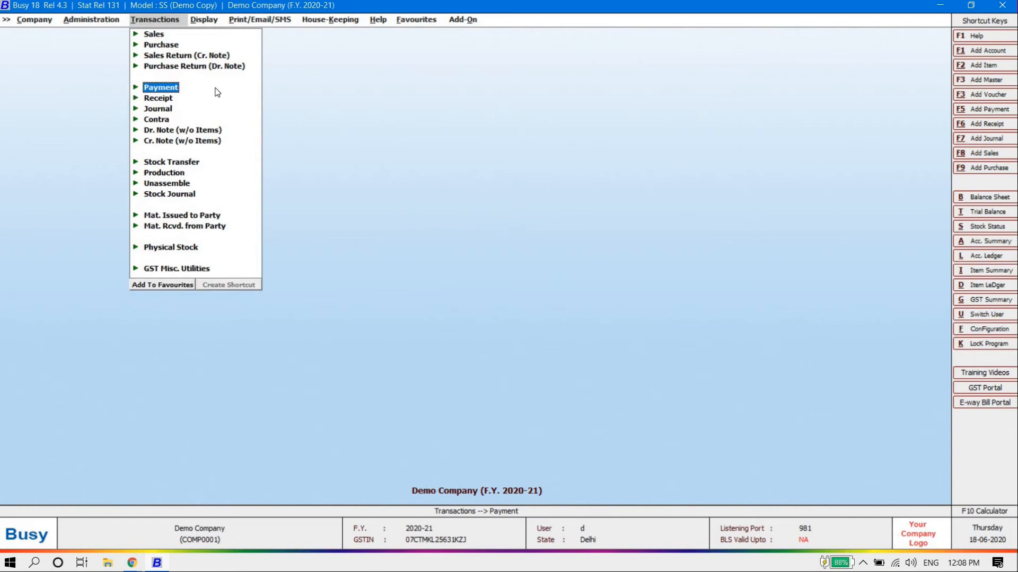
{"action": "key", "text": "Down"}
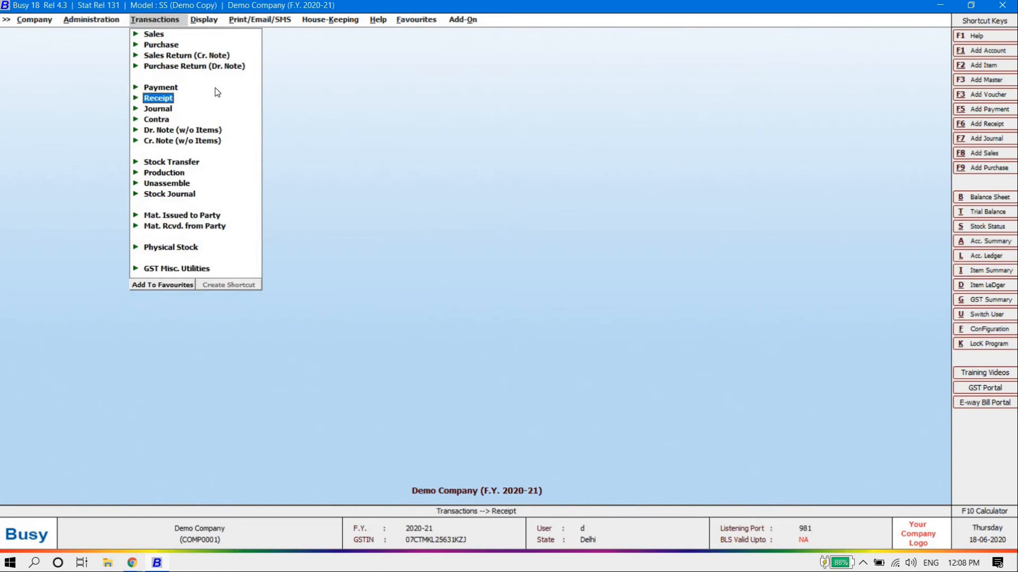
{"action": "key", "text": "Up"}
{"action": "key", "text": "Down"}
{"action": "key", "text": "Up"}
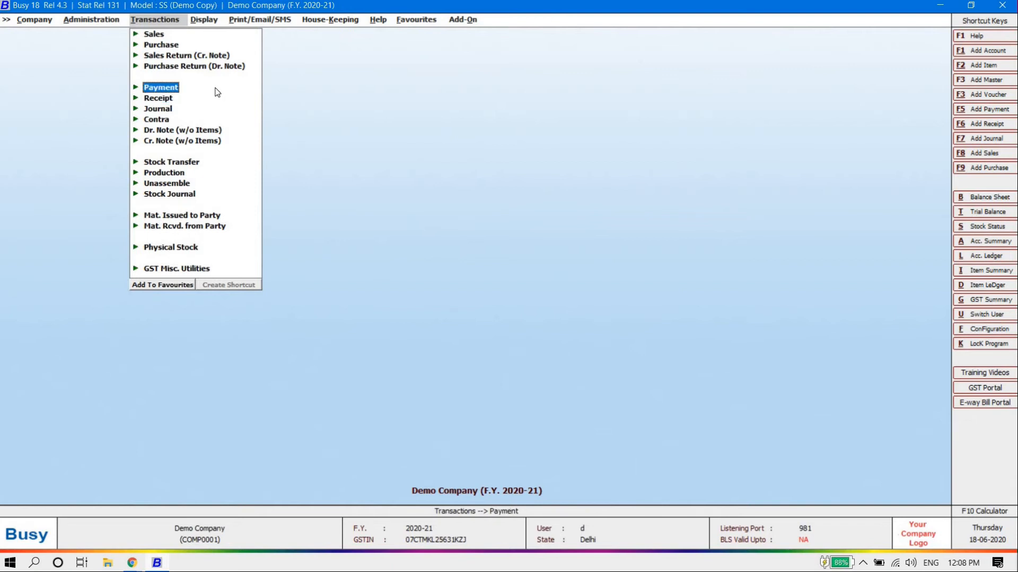
{"action": "key", "text": "Down"}
{"action": "key", "text": "Return"}
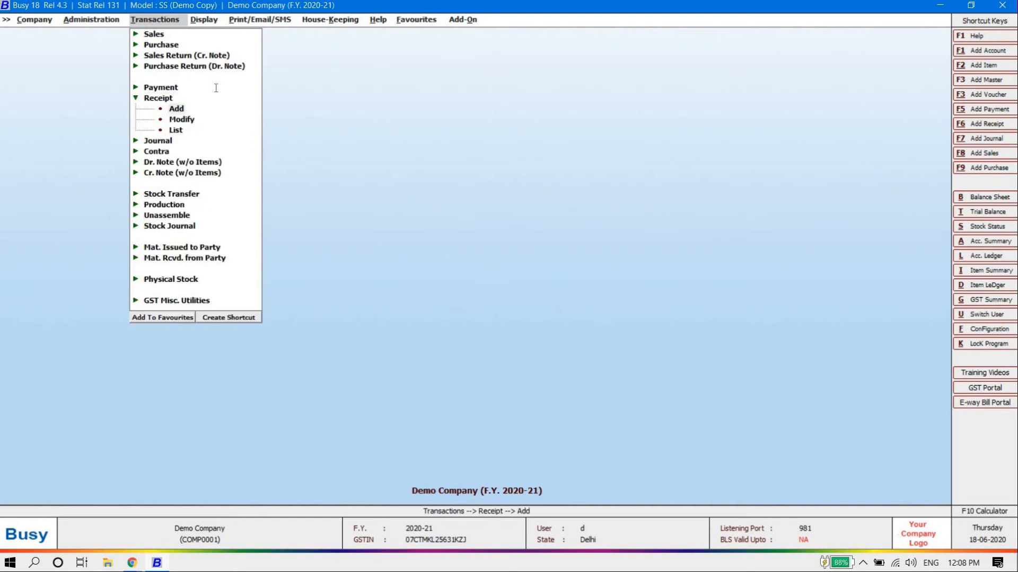
{"action": "key", "text": "Return"}
{"action": "key", "text": "Return"}
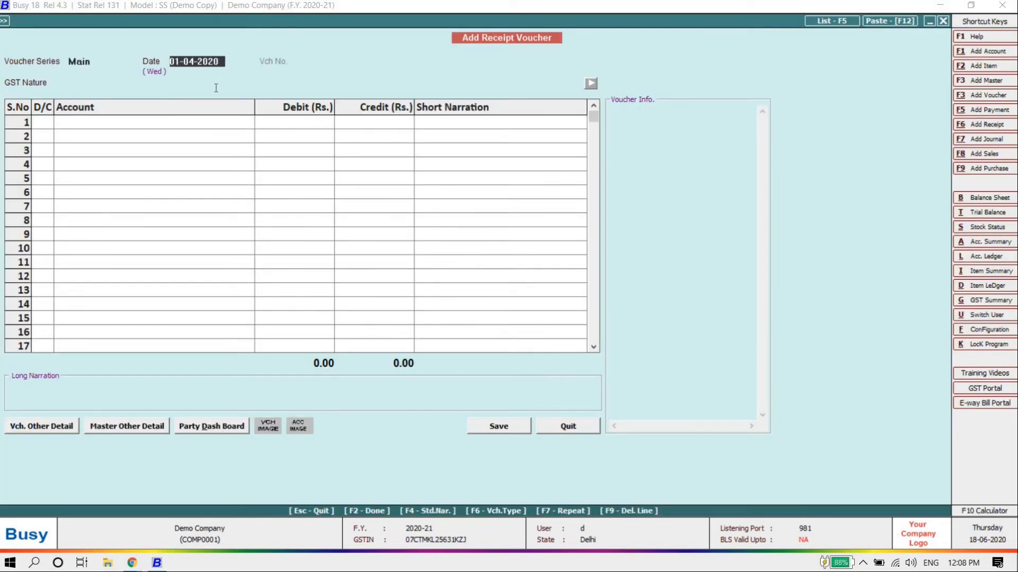
{"action": "key", "text": "Return"}
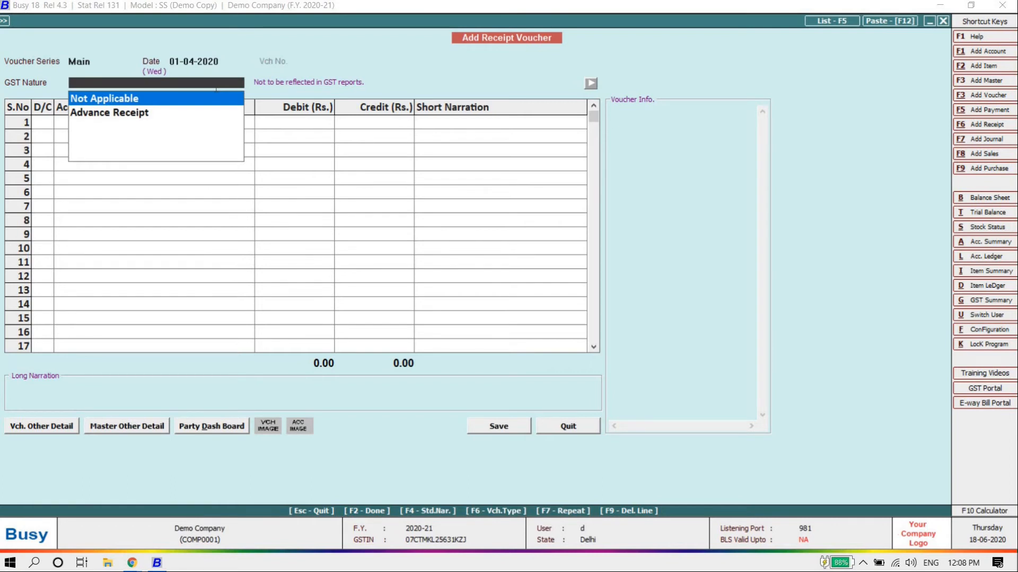
{"action": "key", "text": "Return"}
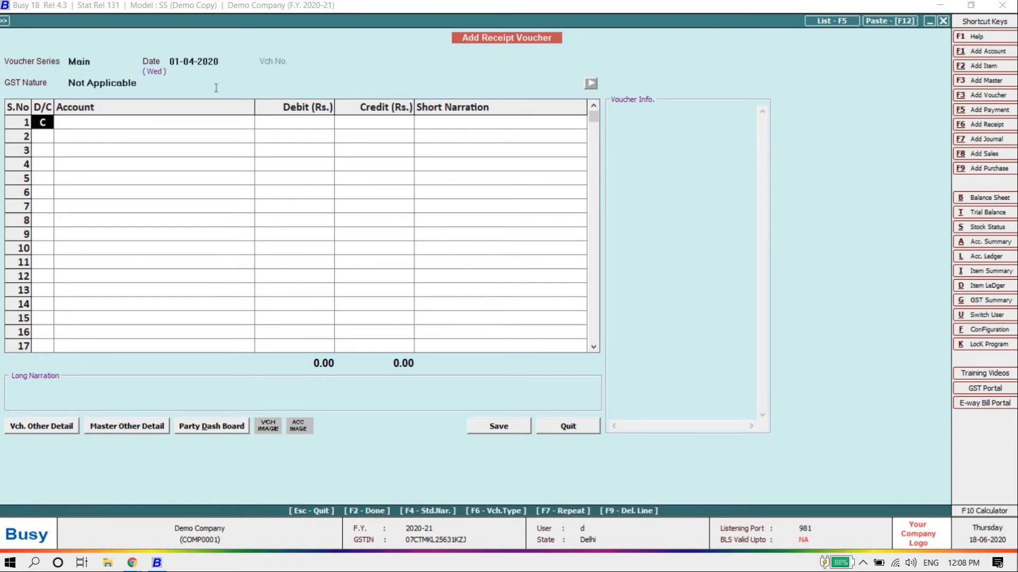
Quit the receipt without saving and move to Administration > Configuration
{"action": "key", "text": "Escape"}
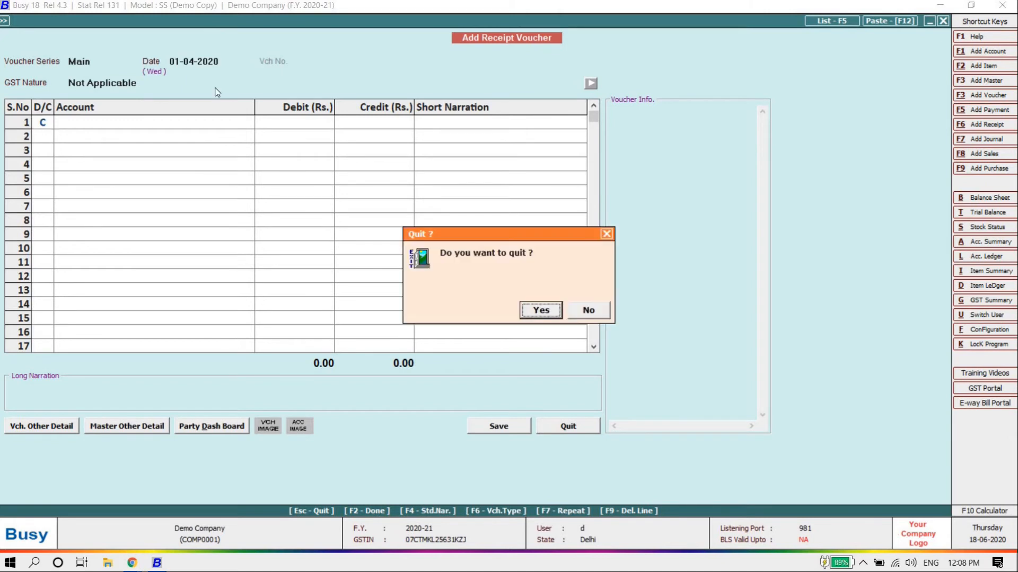
{"action": "key", "text": "Return"}
{"action": "key", "text": "Escape"}
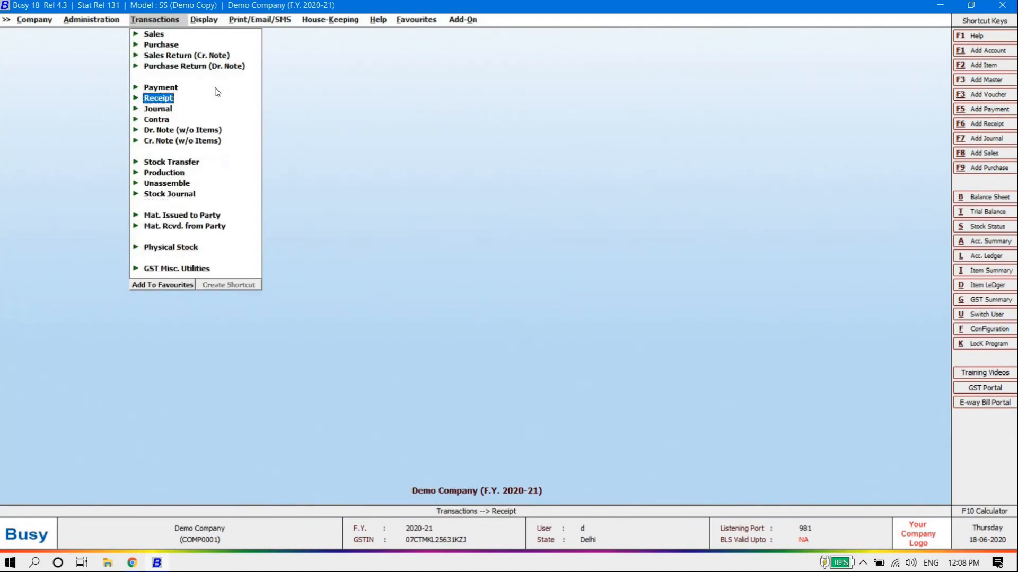
{"action": "key", "text": "Left"}
{"action": "key", "text": "Down"}
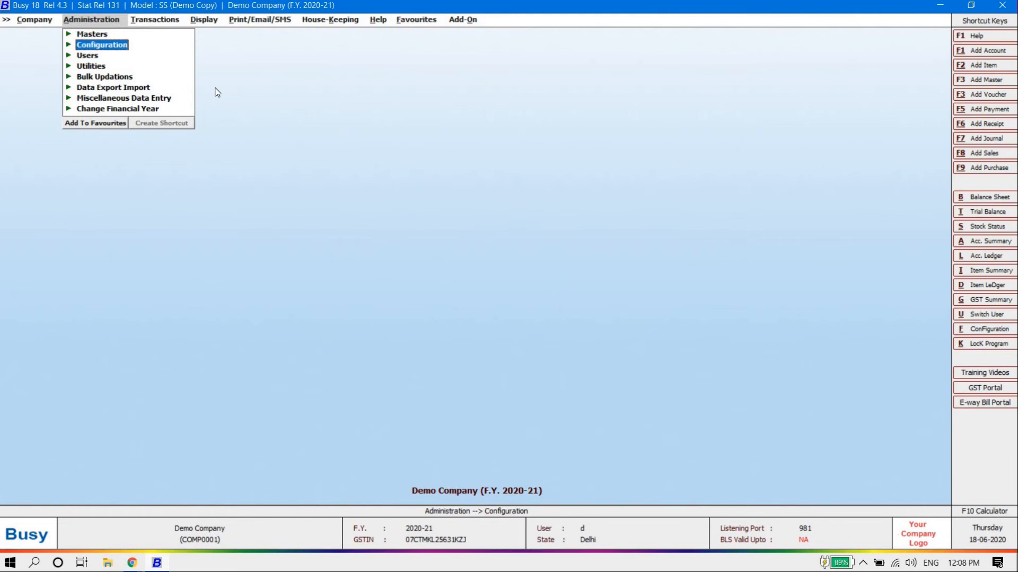
Set Payment Main series numbering to Automatic and renumber existing payment vouchers
{"action": "key", "text": "Return"}
{"action": "key", "text": "Down"}
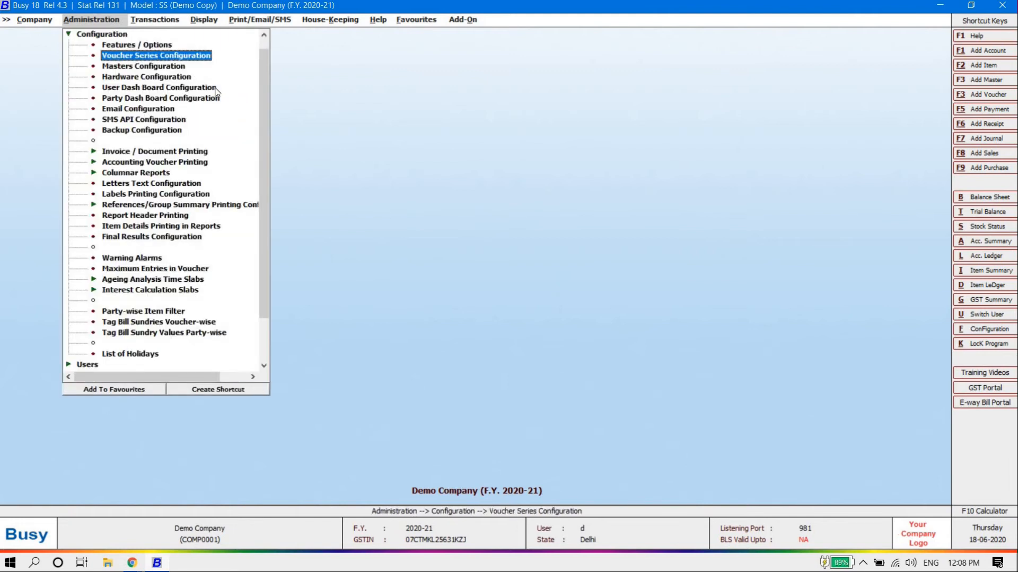
{"action": "key", "text": "Return"}
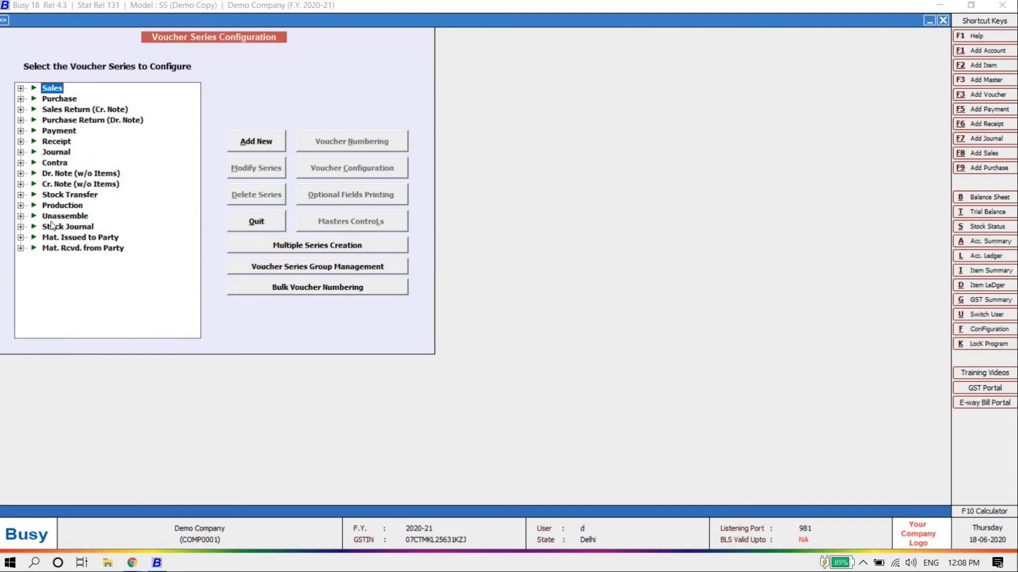
{"action": "left_click", "coordinate": [21, 131]}
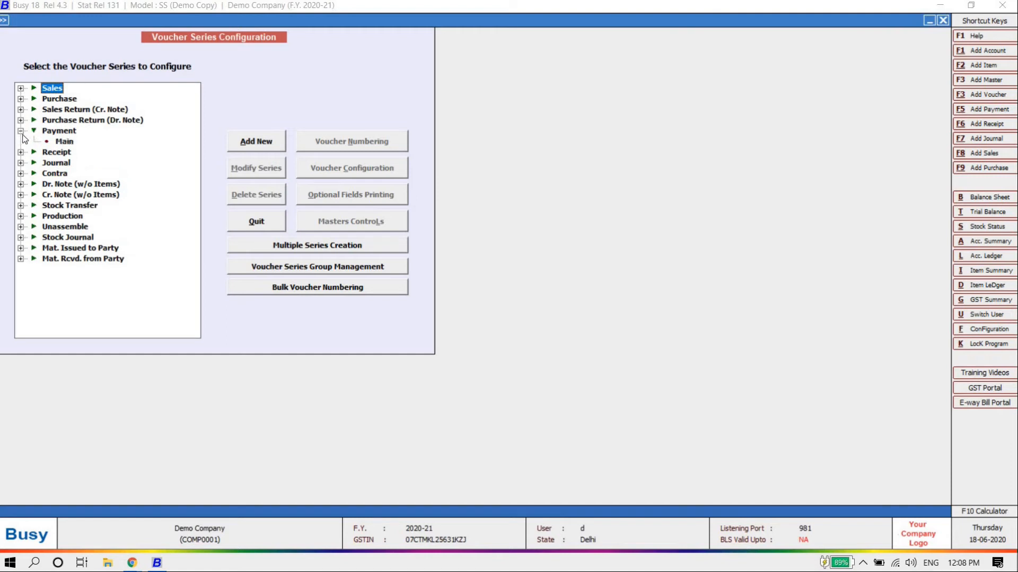
{"action": "left_click", "coordinate": [64, 142]}
{"action": "left_click", "coordinate": [356, 146]}
{"action": "key", "text": "Up"}
{"action": "key", "text": "Up"}
{"action": "key", "text": "Return"}
{"action": "key", "text": "Return"}
{"action": "key", "text": "Return"}
{"action": "key", "text": "Return"}
{"action": "key", "text": "Return"}
{"action": "key", "text": "Return"}
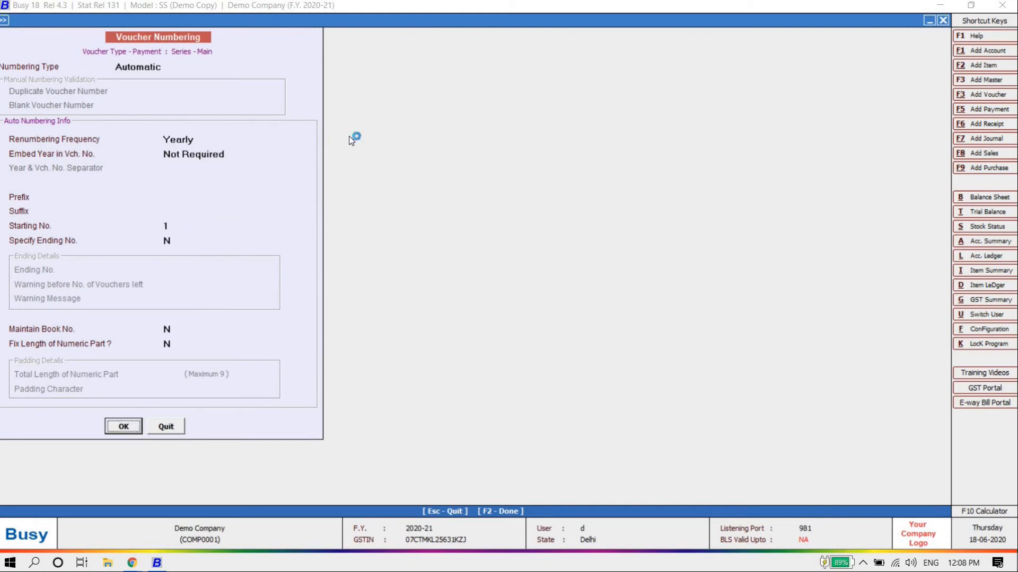
{"action": "key", "text": "Return"}
{"action": "key", "text": "Left"}
{"action": "key", "text": "Return"}
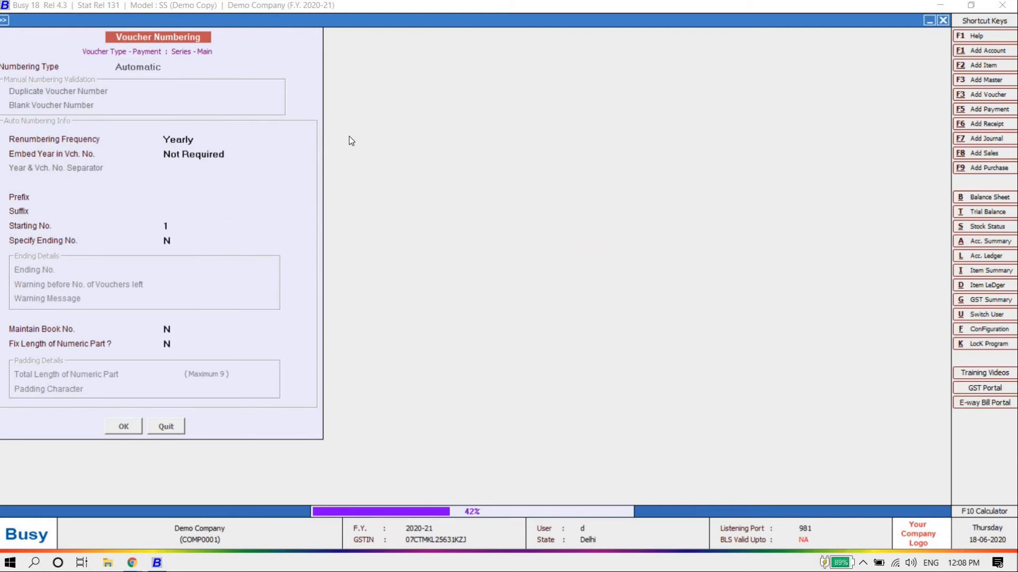
Set Receipt Main series numbering to Automatic, renumber receipts, and close the configuration
{"action": "key", "text": "Down"}
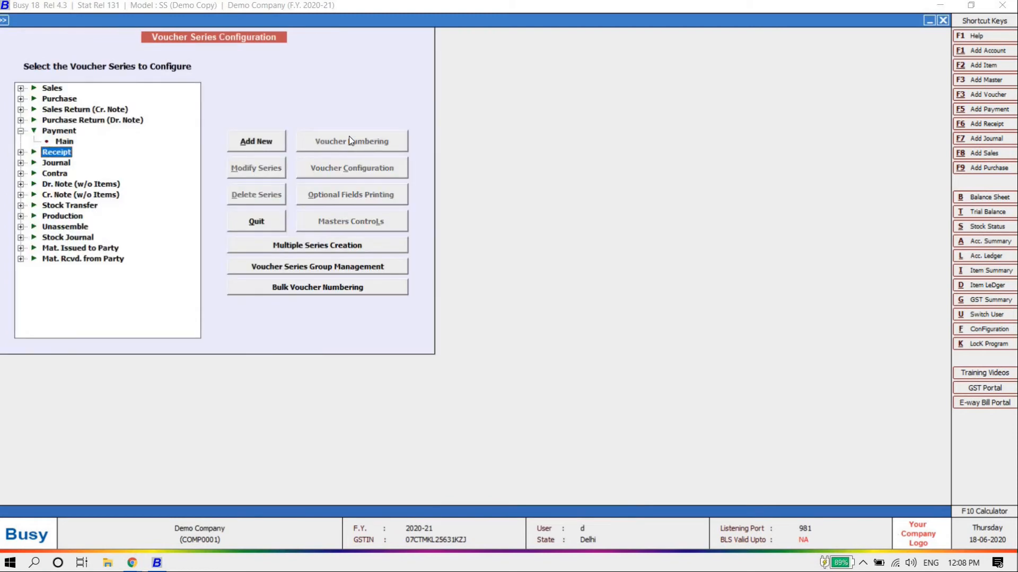
{"action": "key", "text": "Right"}
{"action": "key", "text": "Down"}
{"action": "left_click", "coordinate": [364, 140]}
{"action": "key", "text": "Up"}
{"action": "key", "text": "Up"}
{"action": "key", "text": "Return"}
{"action": "key", "text": "Return"}
{"action": "key", "text": "Return"}
{"action": "key", "text": "Return"}
{"action": "key", "text": "Return"}
{"action": "key", "text": "Return"}
{"action": "key", "text": "Return"}
{"action": "key", "text": "Return"}
{"action": "key", "text": "Left"}
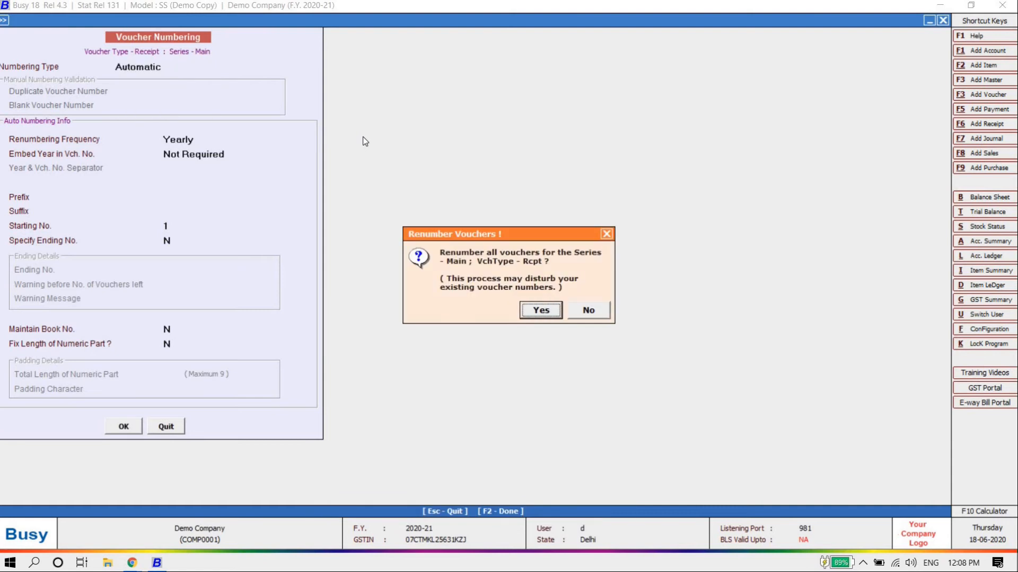
{"action": "key", "text": "Return"}
{"action": "key", "text": "Escape"}
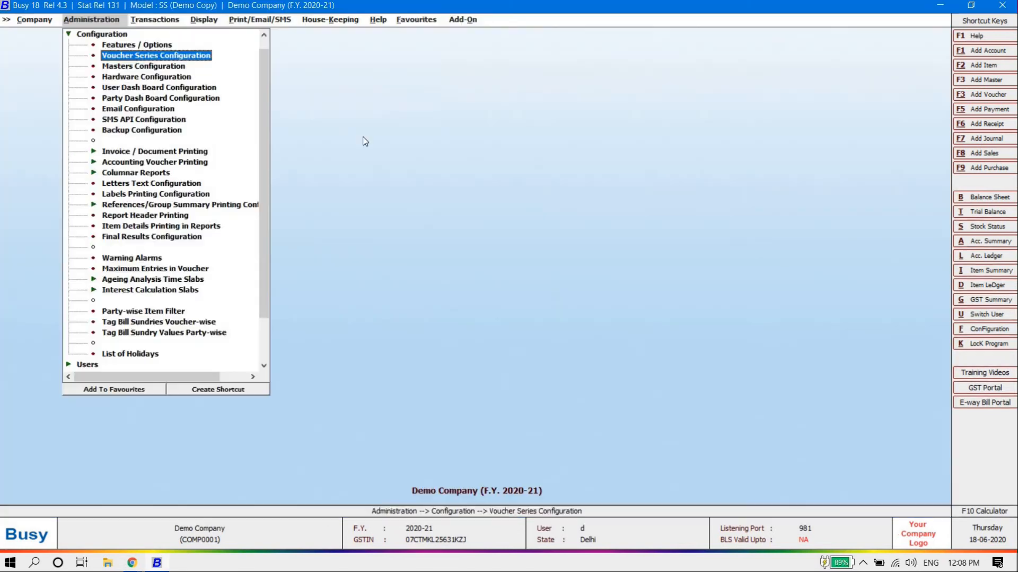
{"action": "key", "text": "Escape"}
{"action": "key", "text": "Right"}
{"action": "key", "text": "Return"}
{"action": "key", "text": "Return"}
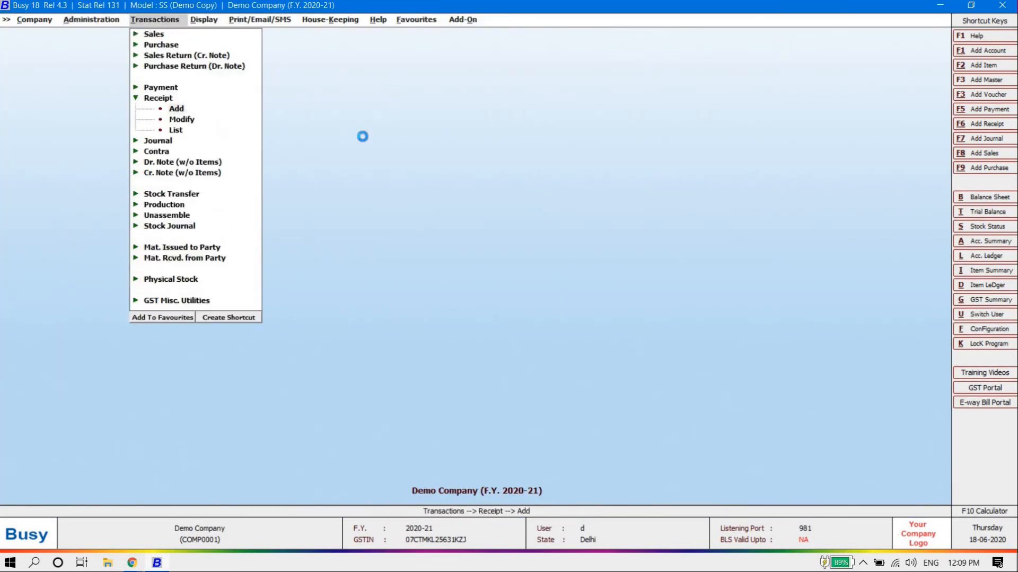
Open a new receipt voucher, confirm it is numbered 2, and quit without saving
{"action": "key", "text": "Return"}
{"action": "key", "text": "Return"}
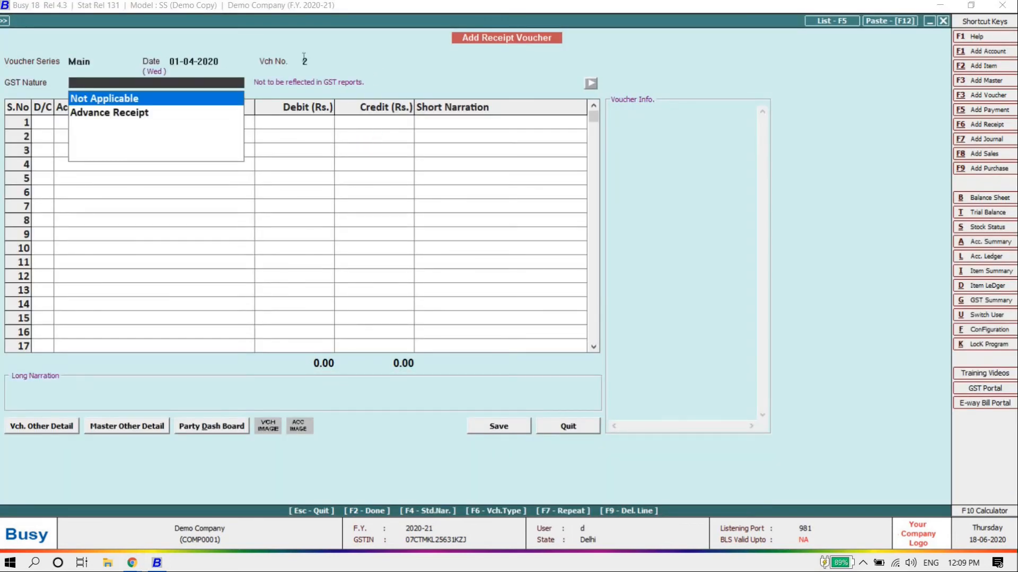
{"action": "key", "text": "Escape"}
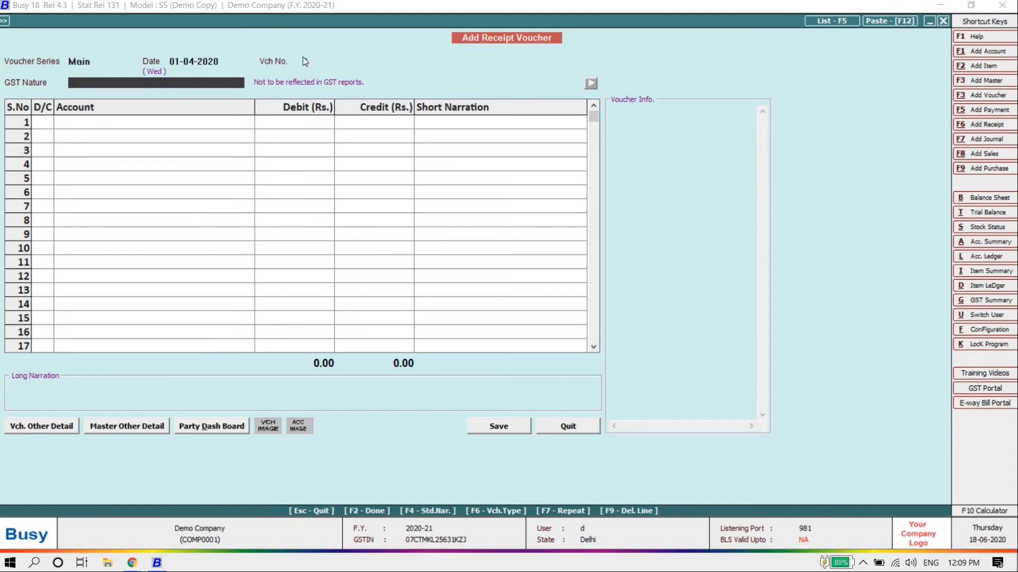
{"action": "key", "text": "Escape"}
{"action": "key", "text": "Return"}
{"action": "key", "text": "Escape"}
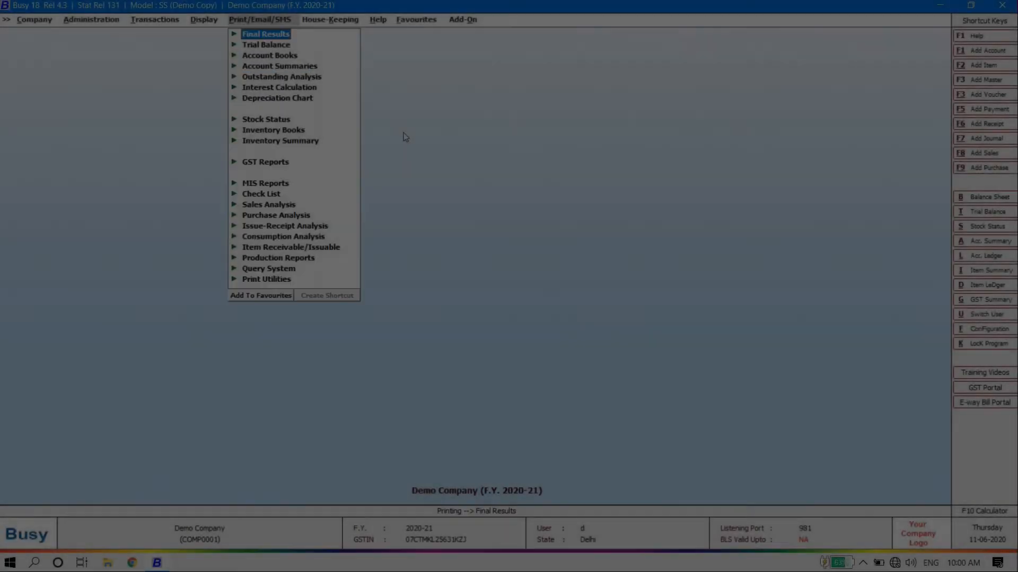
{"action": "key", "text": "Down"}
{"action": "key", "text": "Down"}
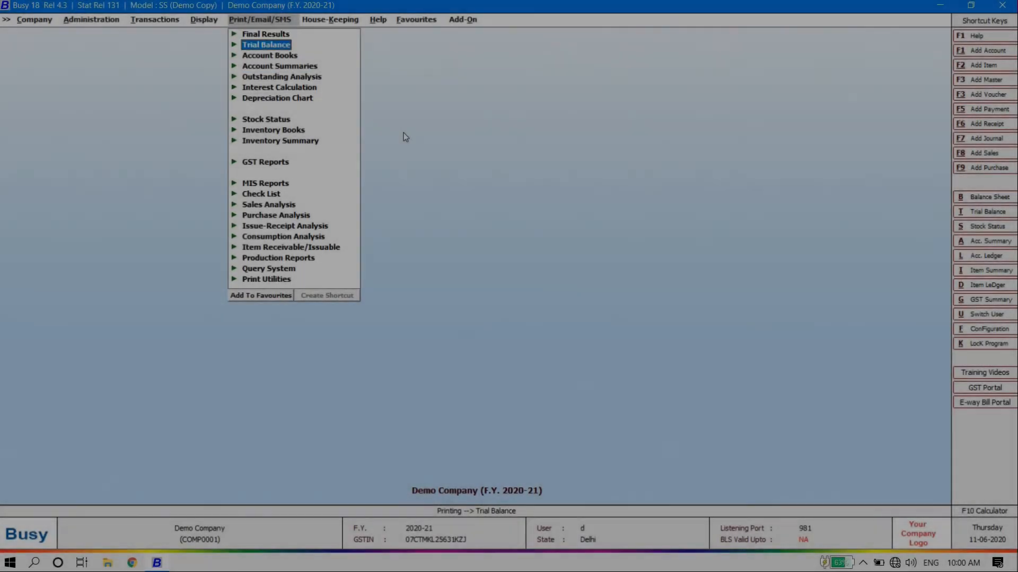
Preview the Horizontal (Standard) Balance Sheet as at 01-04-2020, then close the preview
{"action": "key", "text": "Up"}
{"action": "key", "text": "Up"}
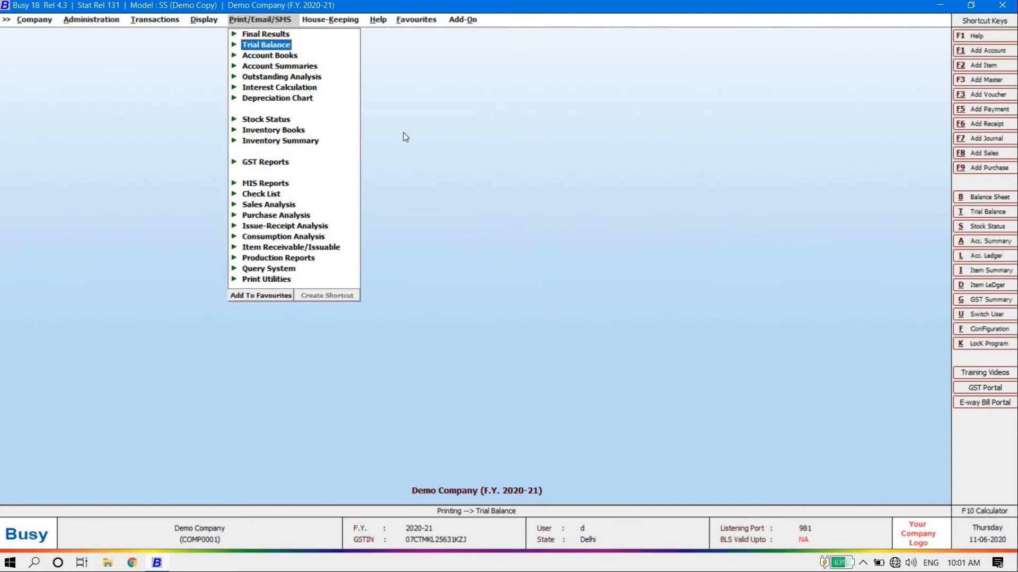
{"action": "key", "text": "Return"}
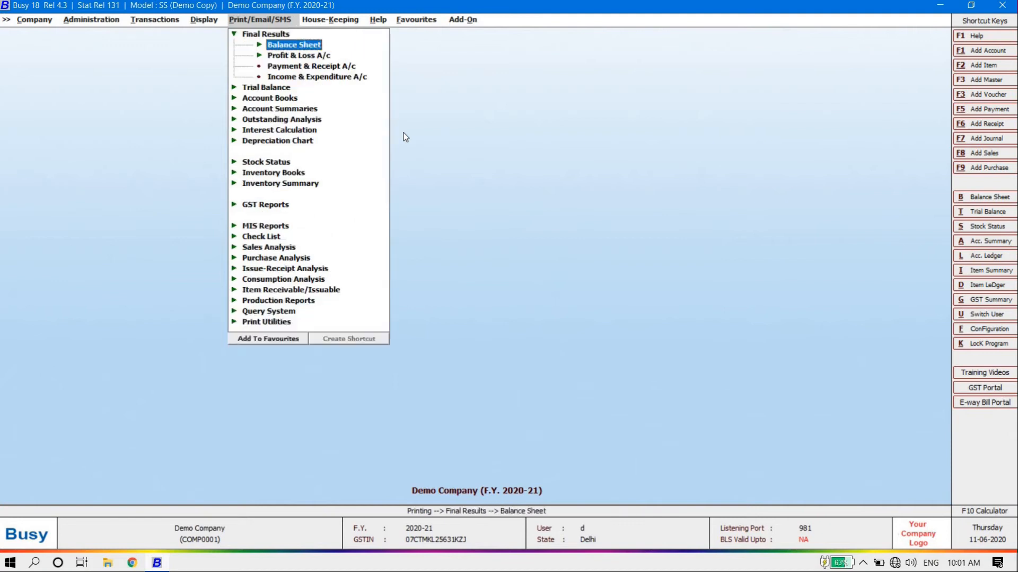
{"action": "key", "text": "Return"}
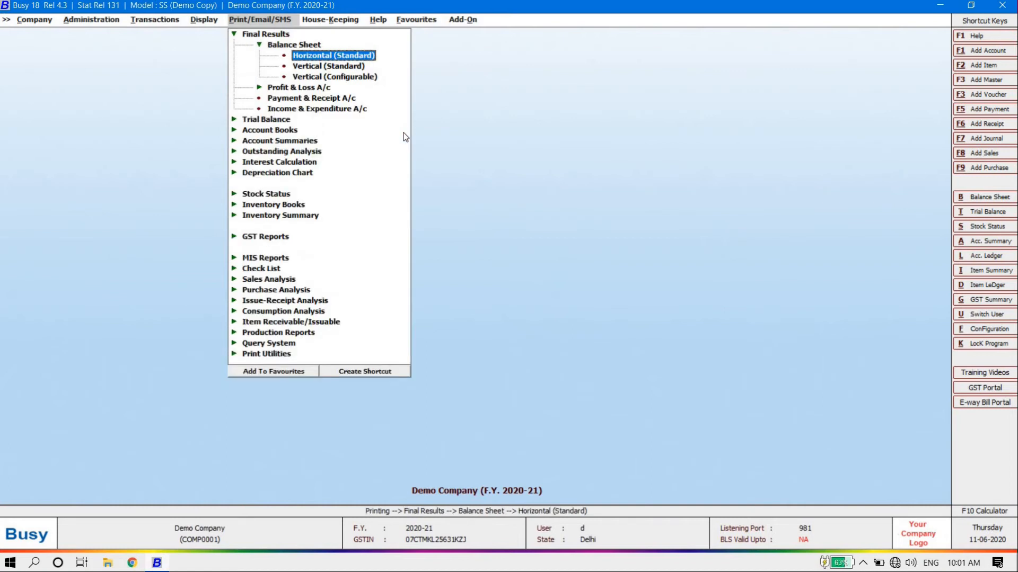
{"action": "key", "text": "Return"}
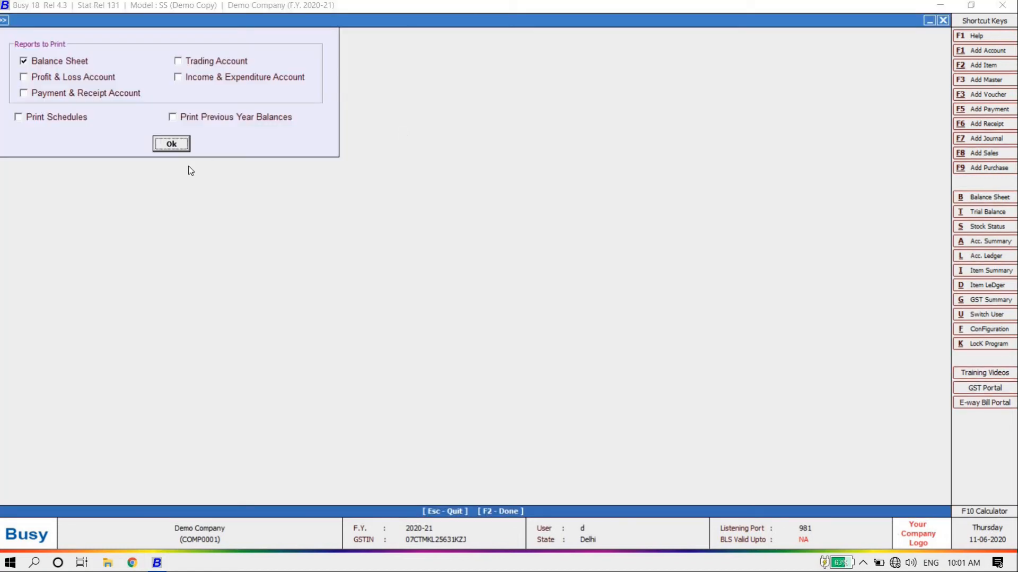
{"action": "left_click", "coordinate": [181, 144]}
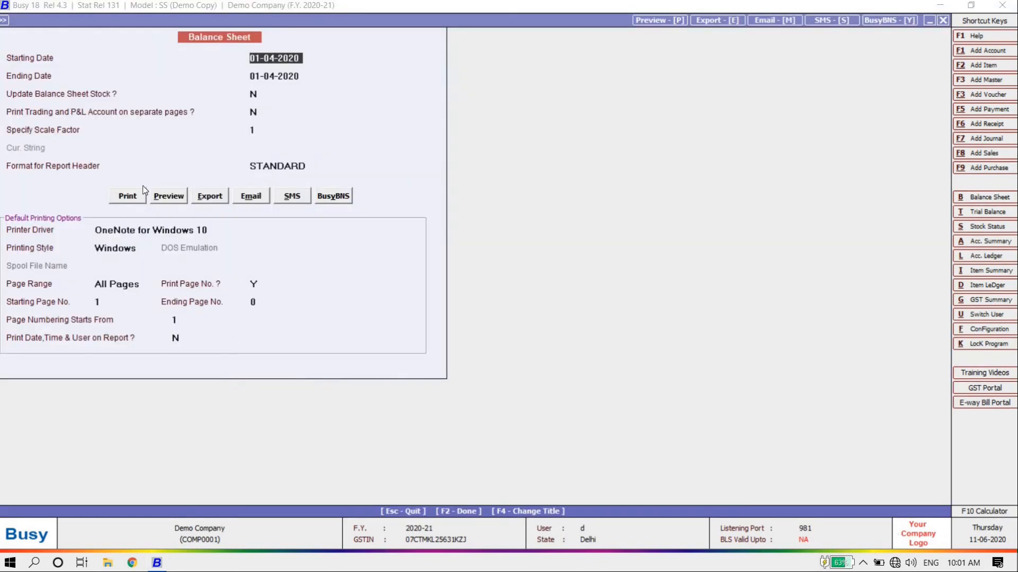
{"action": "left_click", "coordinate": [170, 198]}
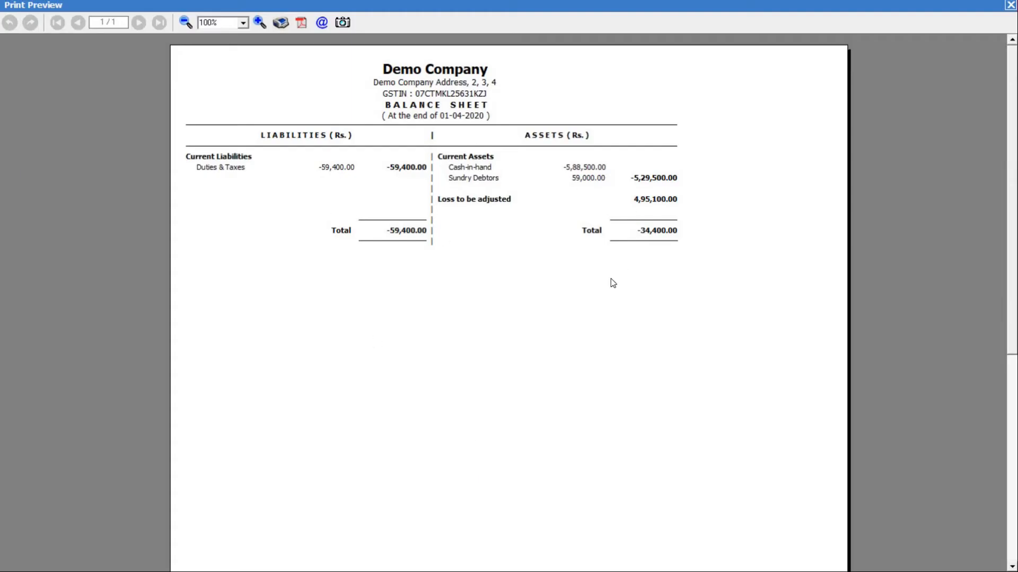
{"action": "key", "text": "Escape"}
{"action": "key", "text": "Escape"}
{"action": "key", "text": "Up"}
{"action": "key", "text": "Up"}
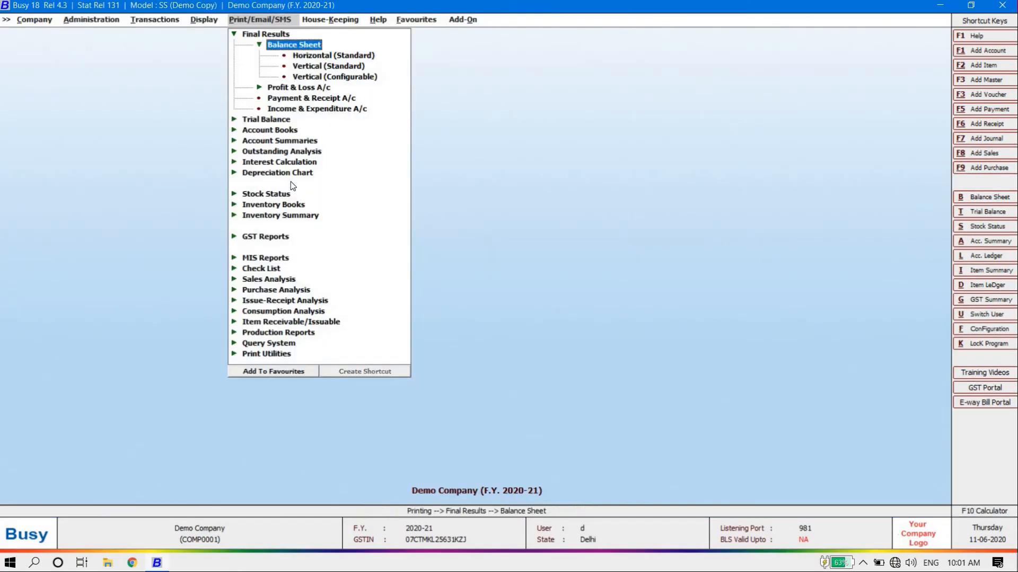
{"action": "key", "text": "Left"}
Start an Account-Wise, One Account ledger printout for Ss Tradert
{"action": "key", "text": "Down"}
{"action": "key", "text": "Down"}
{"action": "key", "text": "Right"}
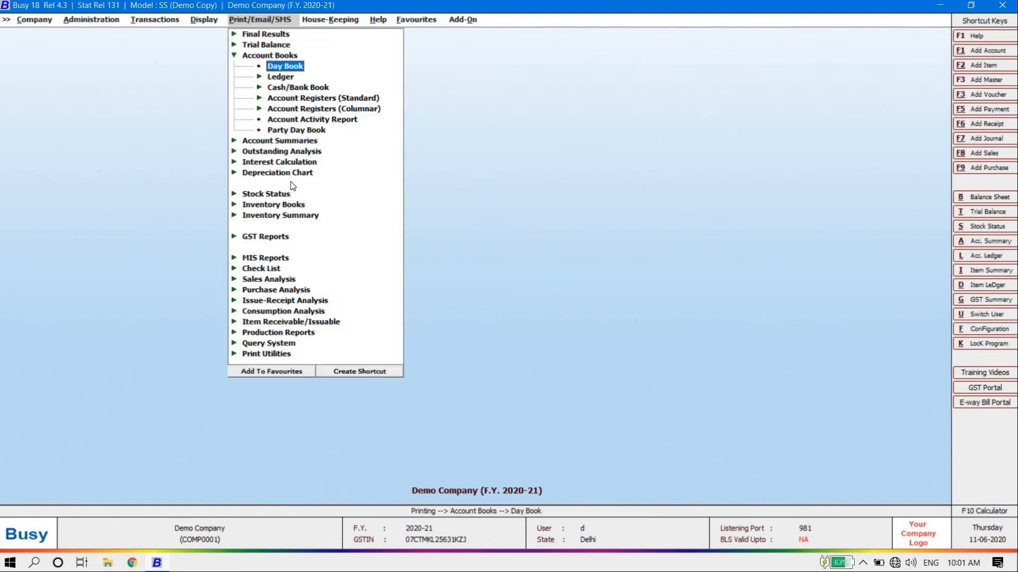
{"action": "key", "text": "Down"}
{"action": "key", "text": "Right"}
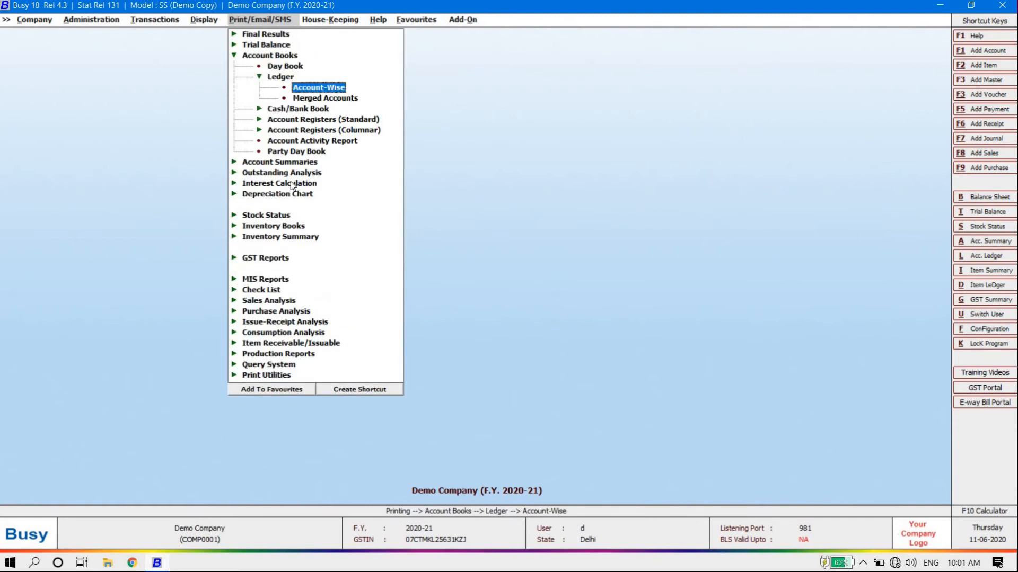
{"action": "key", "text": "Return"}
{"action": "key", "text": "Return"}
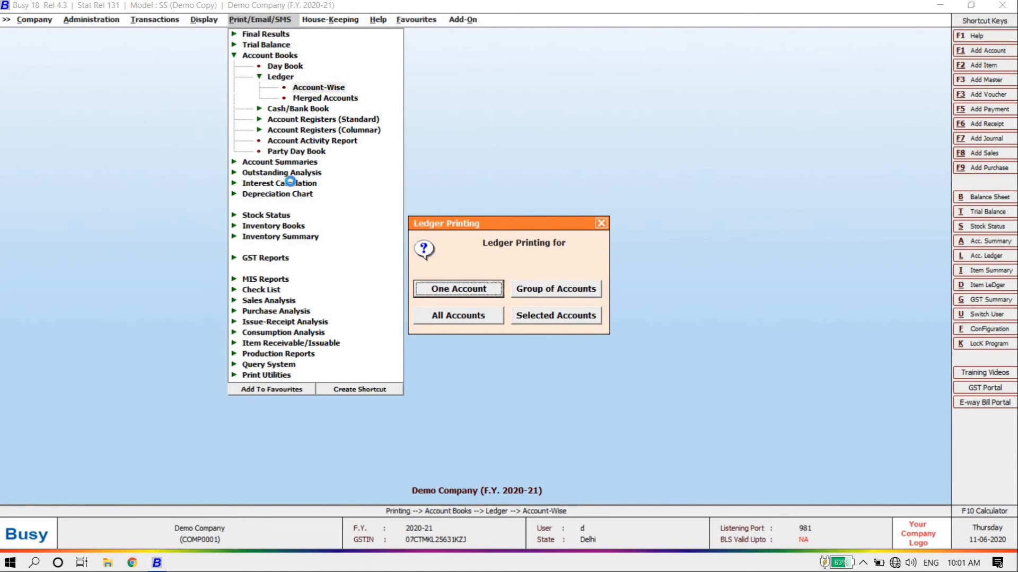
{"action": "key", "text": "Return"}
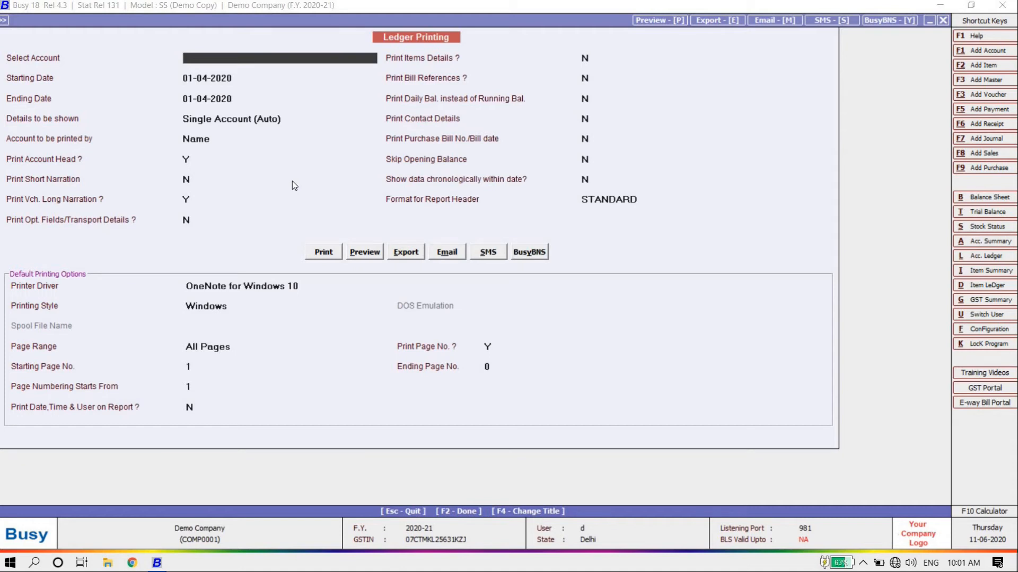
{"action": "type", "text": "ss"}
{"action": "key", "text": "Return"}
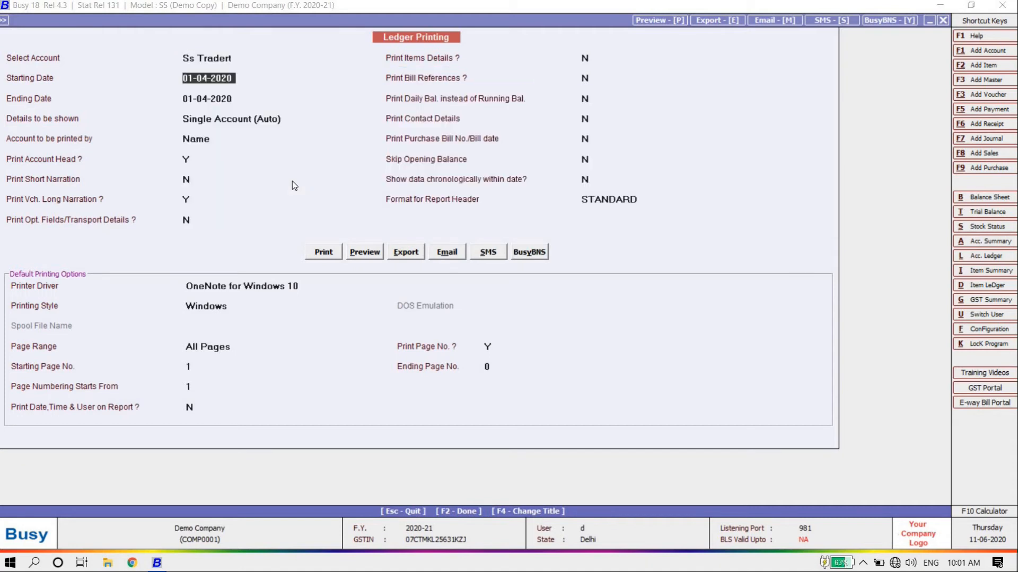
Review the ledger print options and preview the Ss Tradert ledger for 01-04-2020
{"action": "key", "text": "Return"}
{"action": "key", "text": "Return"}
{"action": "key", "text": "Return"}
{"action": "key", "text": "Return"}
{"action": "key", "text": "Return"}
{"action": "key", "text": "Return"}
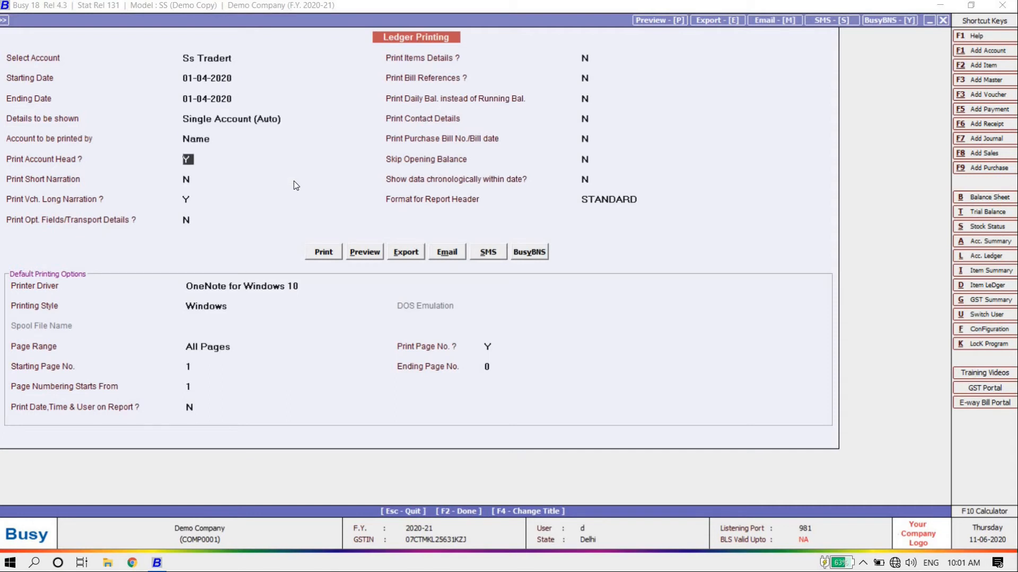
{"action": "key", "text": "Return"}
{"action": "key", "text": "Up"}
{"action": "key", "text": "Up"}
{"action": "key", "text": "Down"}
{"action": "key", "text": "Down"}
{"action": "key", "text": "Return"}
{"action": "key", "text": "Return"}
{"action": "key", "text": "Return"}
{"action": "key", "text": "Return"}
{"action": "key", "text": "Return"}
{"action": "key", "text": "Return"}
{"action": "key", "text": "Return"}
{"action": "key", "text": "Up"}
{"action": "key", "text": "Up"}
{"action": "key", "text": "Up"}
{"action": "key", "text": "Up"}
{"action": "key", "text": "Up"}
{"action": "key", "text": "Up"}
{"action": "left_click", "coordinate": [371, 254]}
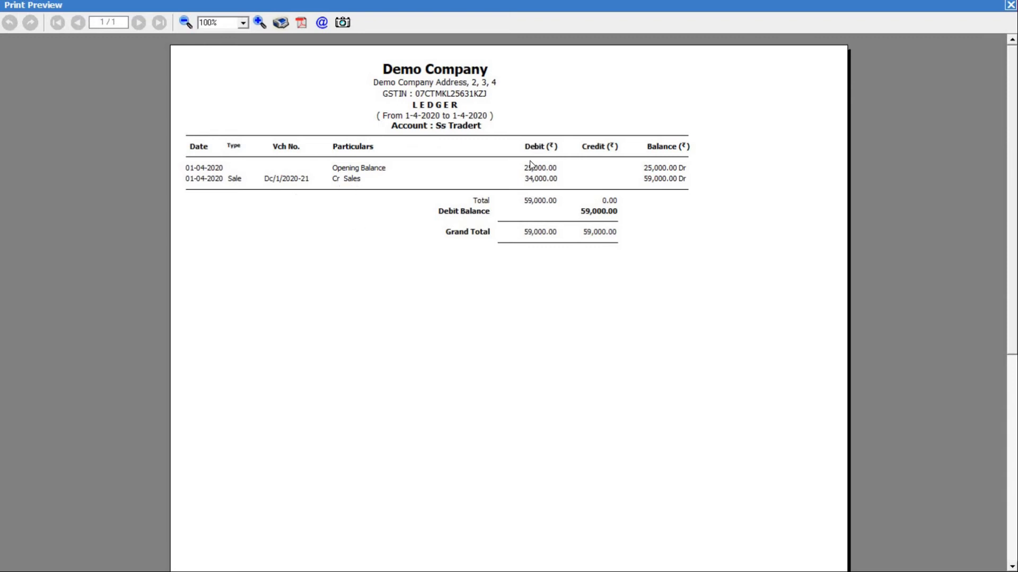
{"action": "key", "text": "Escape"}
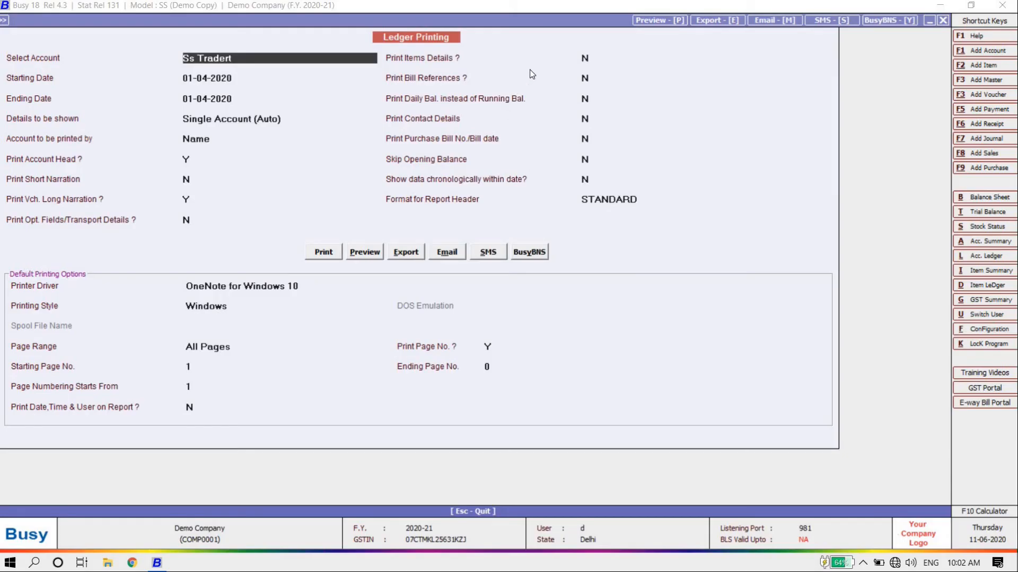
Set Print Items Details to Y and preview the ledger again with item details
{"action": "left_click", "coordinate": [588, 59]}
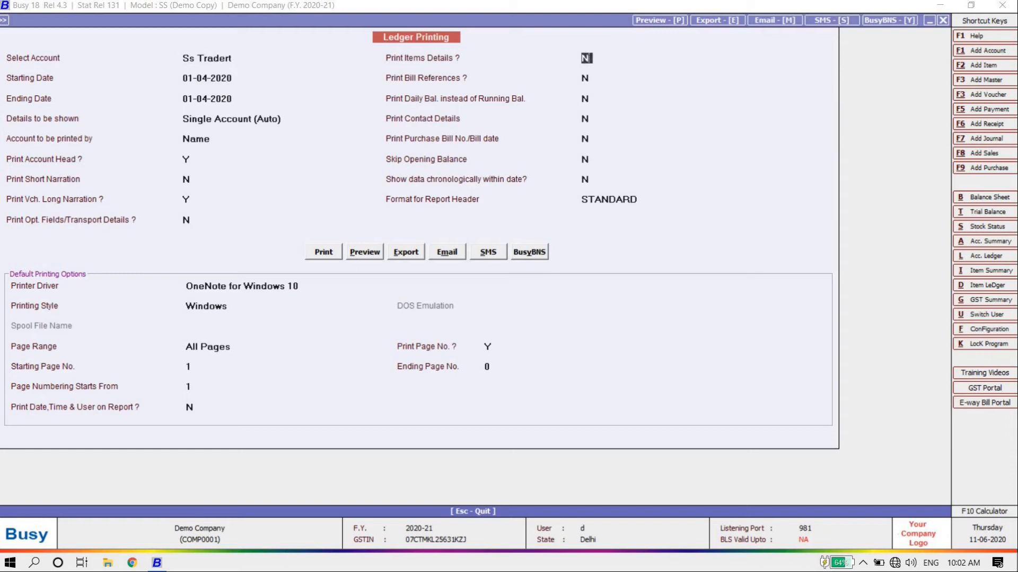
{"action": "type", "text": "Y"}
{"action": "key", "text": "Return"}
{"action": "left_click", "coordinate": [363, 258]}
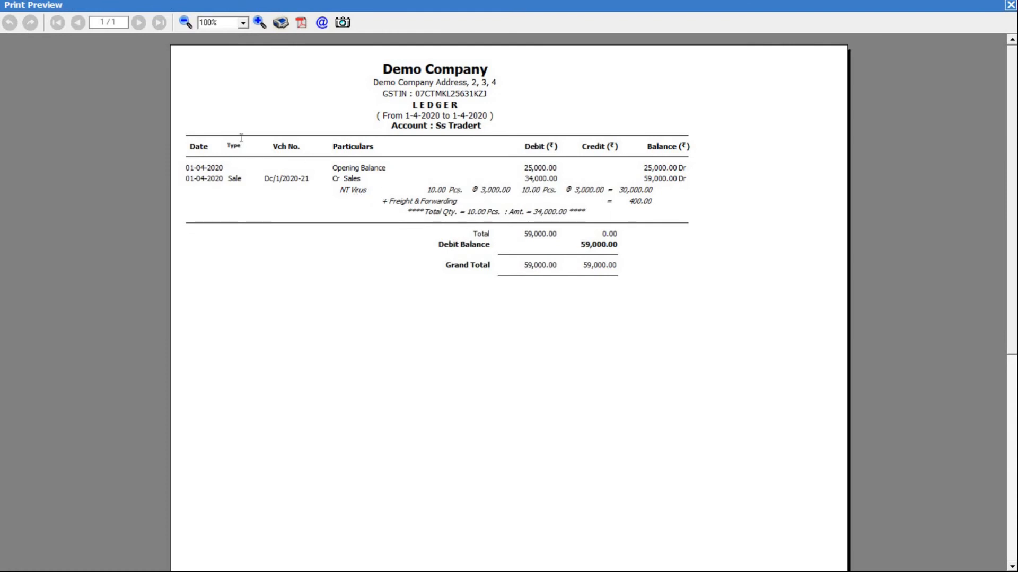
{"action": "key", "text": "Escape"}
{"action": "key", "text": "Escape"}
{"action": "key", "text": "Escape"}
{"action": "key", "text": "Escape"}
{"action": "key", "text": "Escape"}
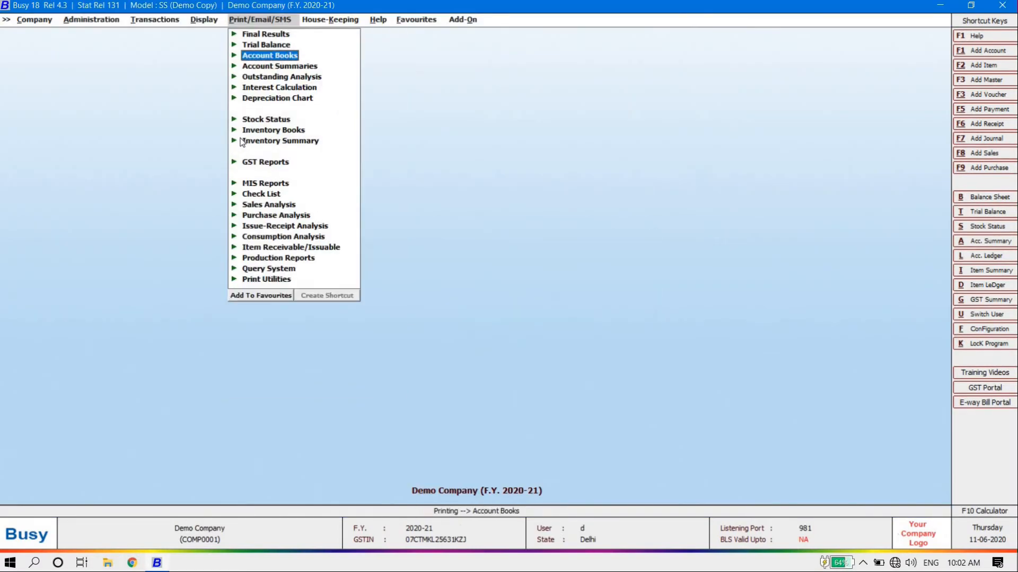
Browse the GST Reports and GST returns submenus in the print menu, then collapse them
{"action": "key", "text": "Down"}
{"action": "key", "text": "Down"}
{"action": "key", "text": "Down"}
{"action": "key", "text": "Down"}
{"action": "key", "text": "Down"}
{"action": "key", "text": "Down"}
{"action": "key", "text": "Down"}
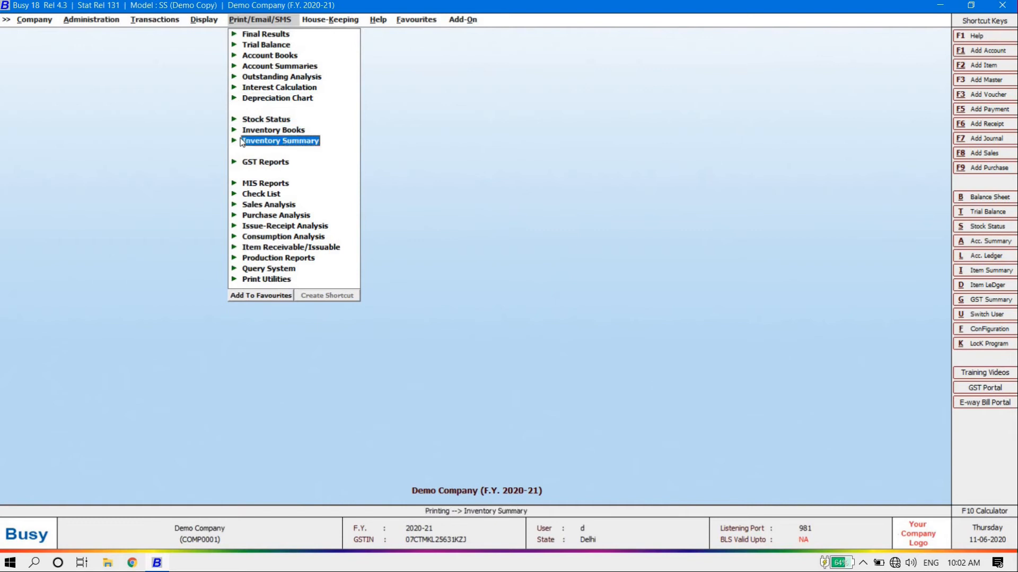
{"action": "key", "text": "Down"}
{"action": "key", "text": "Return"}
{"action": "key", "text": "Down"}
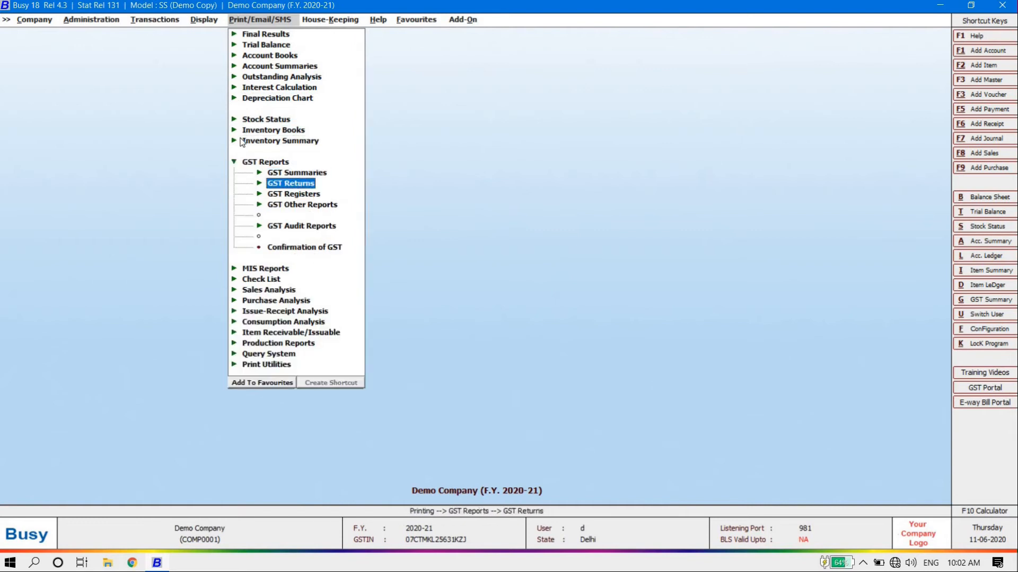
{"action": "key", "text": "Return"}
{"action": "key", "text": "Down"}
{"action": "key", "text": "Down"}
{"action": "key", "text": "Down"}
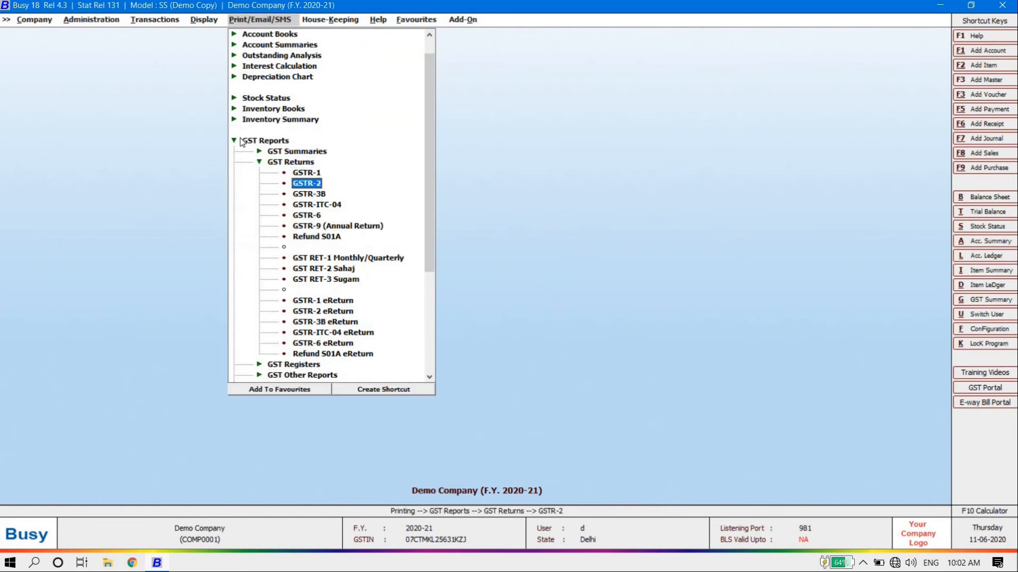
{"action": "key", "text": "Down"}
{"action": "key", "text": "Down"}
{"action": "key", "text": "Down"}
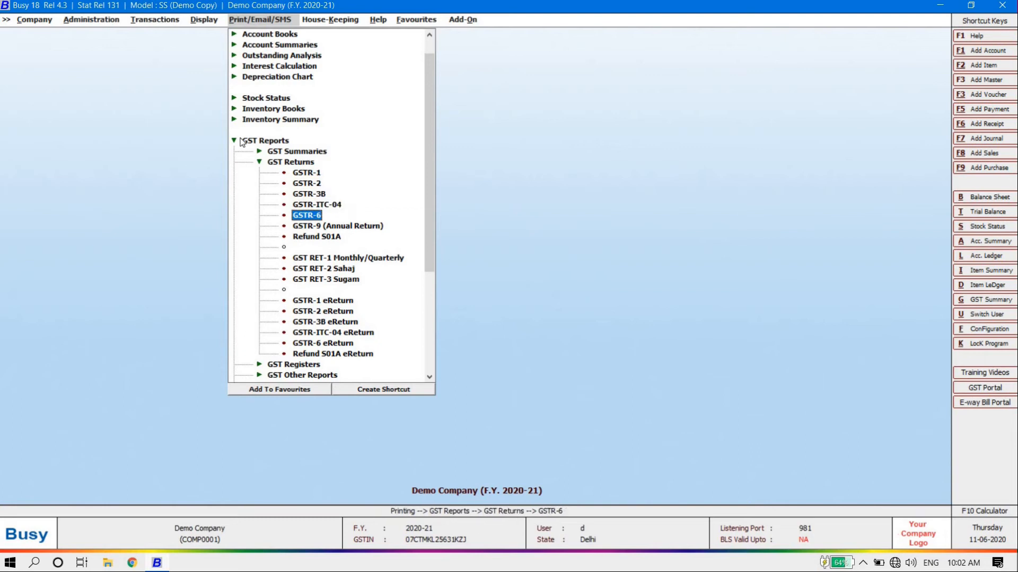
{"action": "key", "text": "Up"}
{"action": "key", "text": "Up"}
{"action": "key", "text": "Up"}
{"action": "key", "text": "Up"}
{"action": "key", "text": "Up"}
{"action": "key", "text": "Up"}
{"action": "key", "text": "Up"}
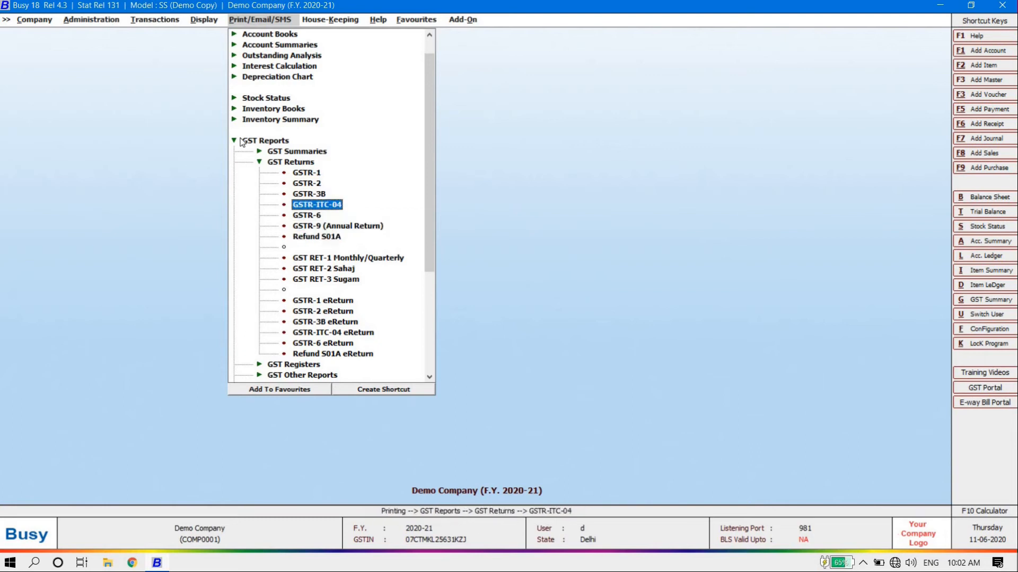
{"action": "key", "text": "Return"}
{"action": "key", "text": "Up"}
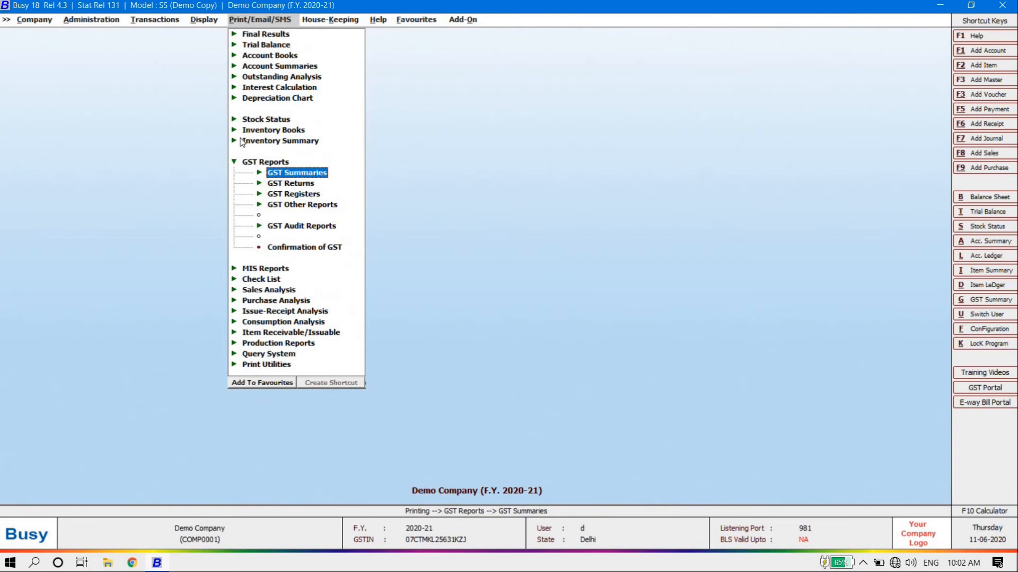
{"action": "key", "text": "Return"}
{"action": "key", "text": "Up"}
{"action": "key", "text": "Return"}
{"action": "key", "text": "Up"}
{"action": "key", "text": "Return"}
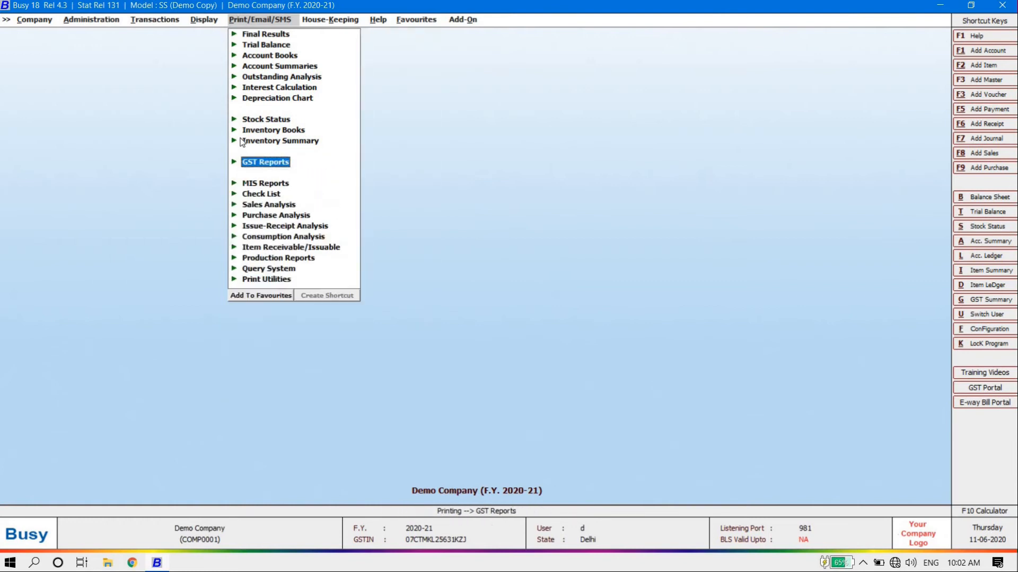
{"action": "key", "text": "Up"}
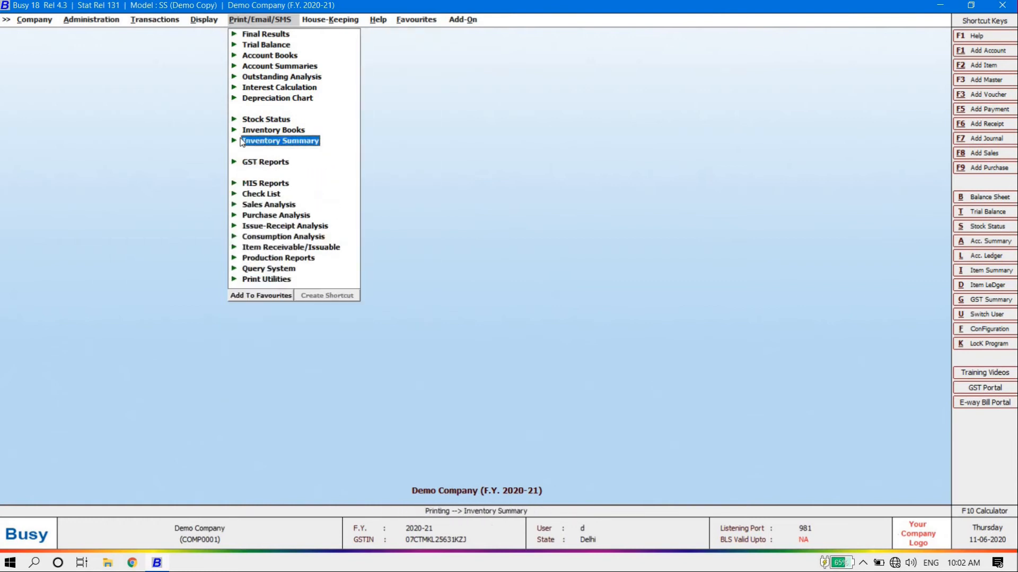
Move to House-Keeping and close the menus to reach the empty main screen
{"action": "key", "text": "Down"}
{"action": "key", "text": "Down"}
{"action": "key", "text": "Down"}
{"action": "key", "text": "Down"}
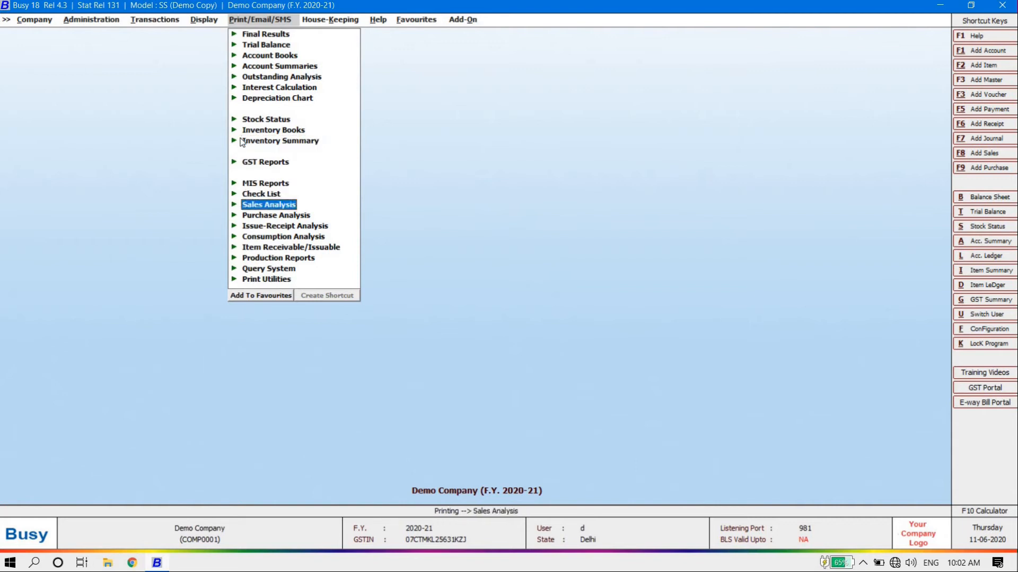
{"action": "key", "text": "Right"}
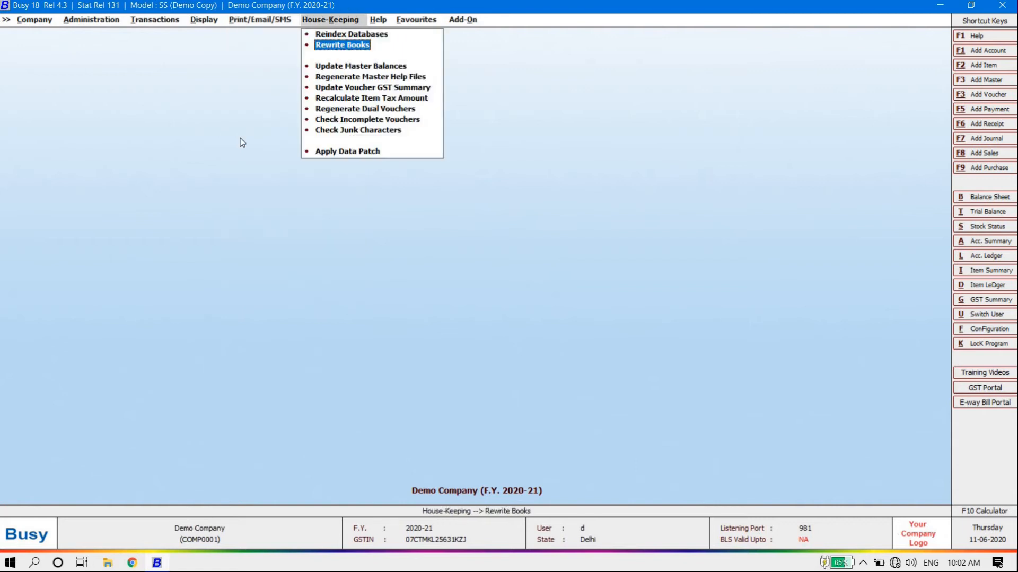
{"action": "key", "text": "Escape"}
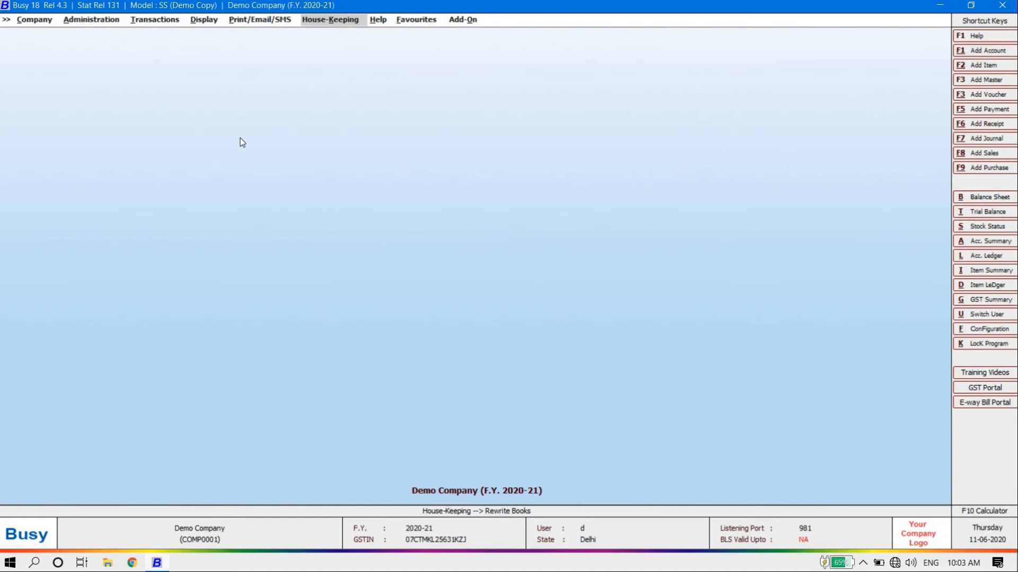
{"action": "key", "text": "Left"}
{"action": "key", "text": "Left"}
{"action": "key", "text": "Left"}
{"action": "key", "text": "Left"}
{"action": "key", "text": "Left"}
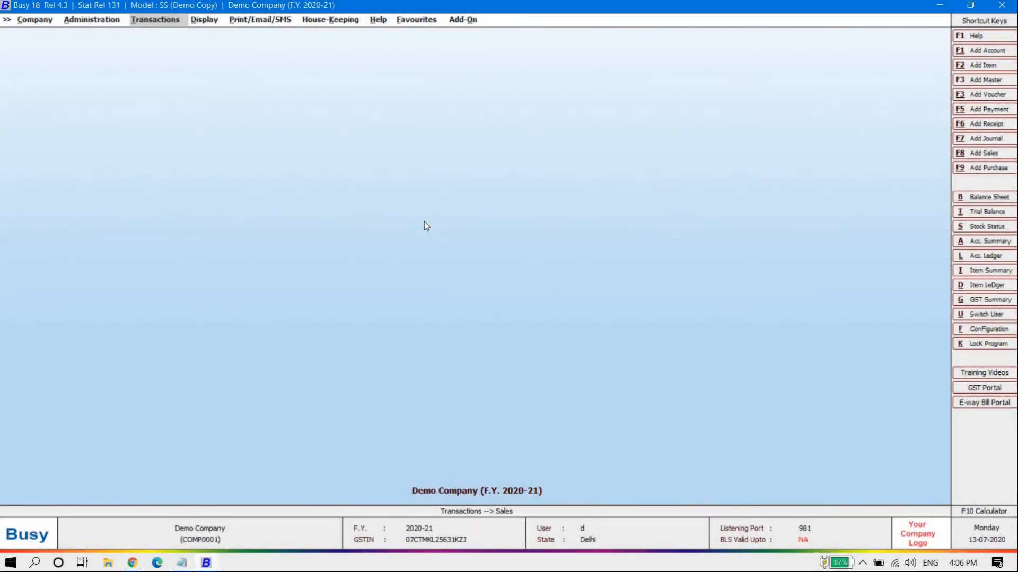
Open sales voucher DC/2020-21/5 for modification and bring up its invoice printing
{"action": "key", "text": "Return"}
{"action": "key", "text": "Down"}
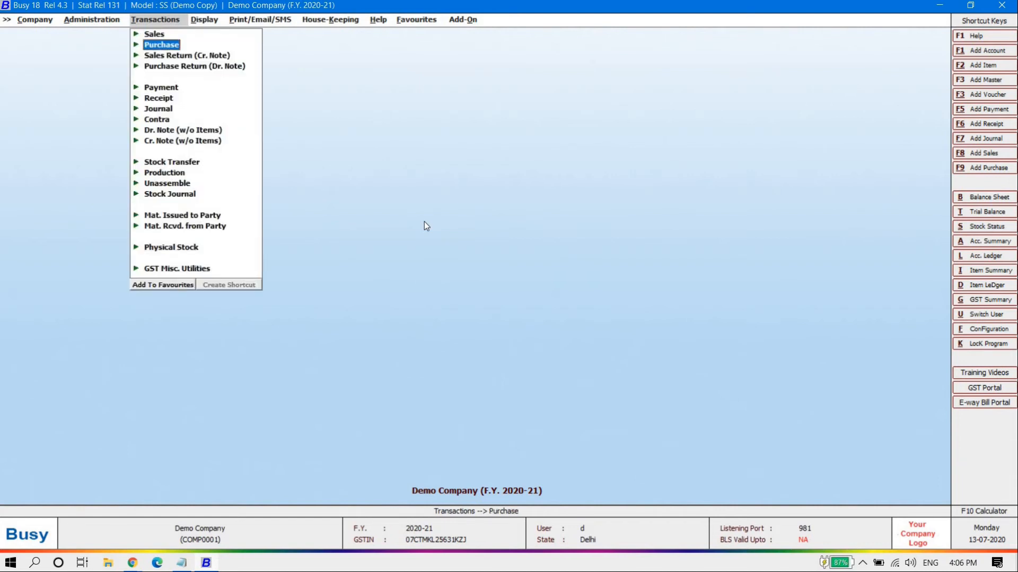
{"action": "key", "text": "Up"}
{"action": "key", "text": "Right"}
{"action": "key", "text": "Down"}
{"action": "key", "text": "Down"}
{"action": "key", "text": "Return"}
{"action": "key", "text": "Return"}
{"action": "key", "text": "Return"}
{"action": "key", "text": "Return"}
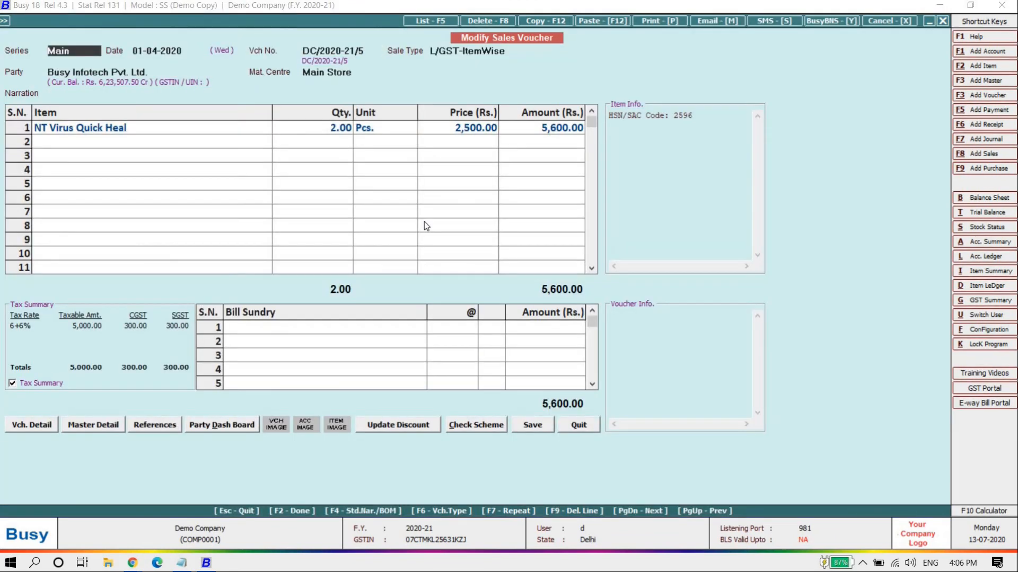
{"action": "key", "text": "alt+p"}
{"action": "key", "text": "Escape"}
{"action": "key", "text": "Return"}
{"action": "key", "text": "alt+p"}
{"action": "key", "text": "Return"}
{"action": "key", "text": "Return"}
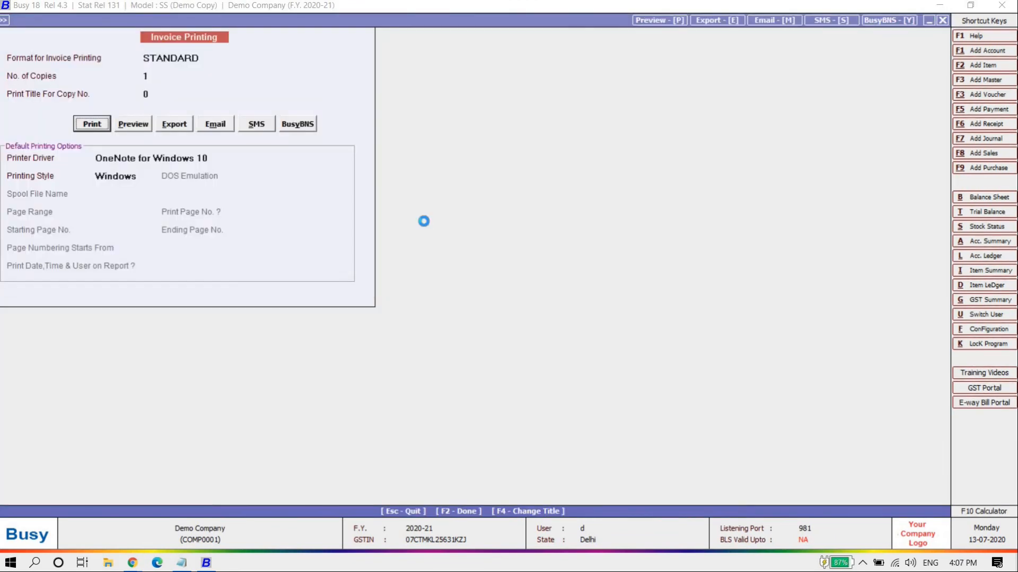
{"action": "key", "text": "Return"}
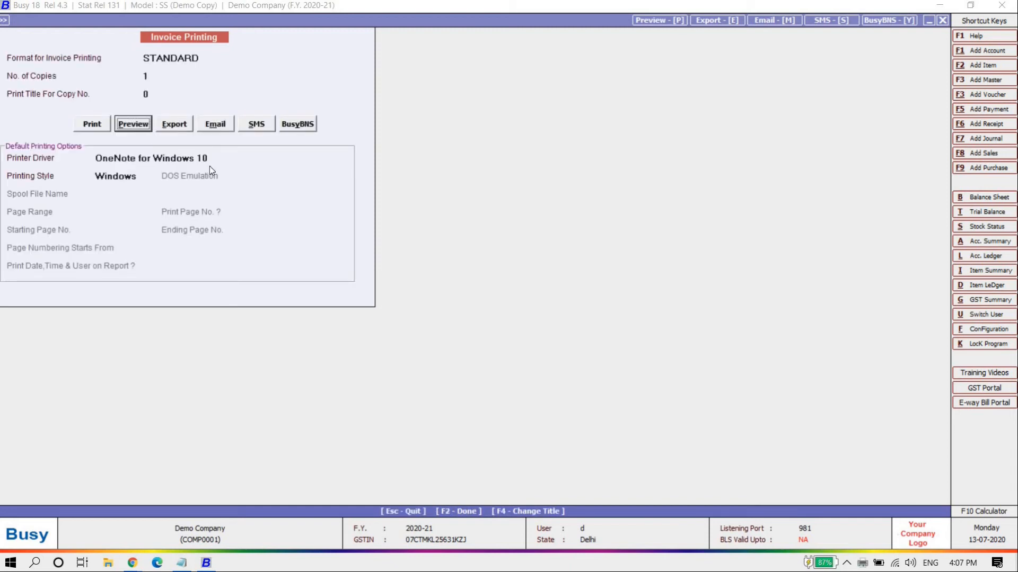
Set the invoice printer driver to Microsoft Print to PDF and quit the voucher
{"action": "left_click", "coordinate": [171, 158]}
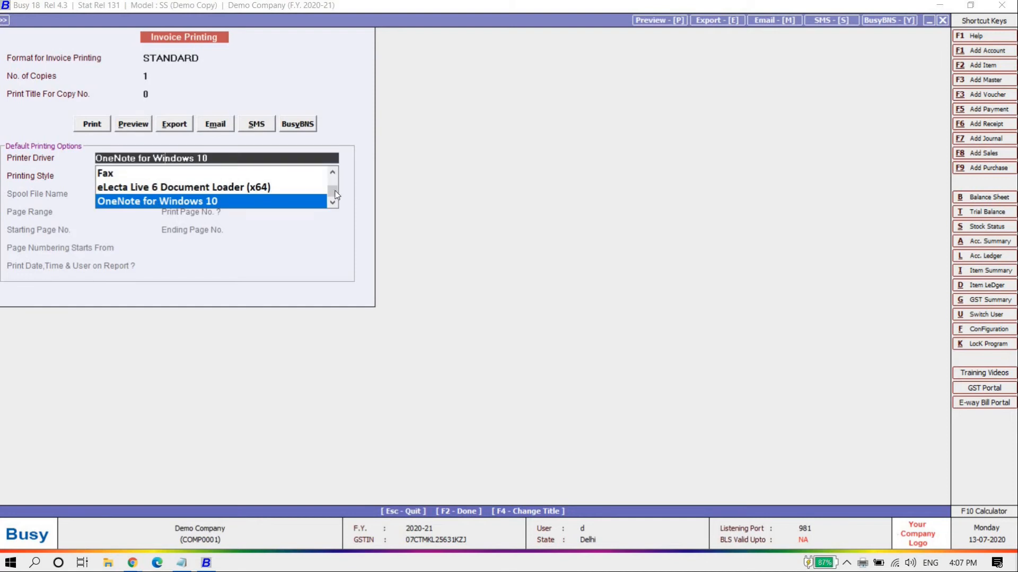
{"action": "left_click", "coordinate": [333, 171]}
{"action": "left_click", "coordinate": [170, 173]}
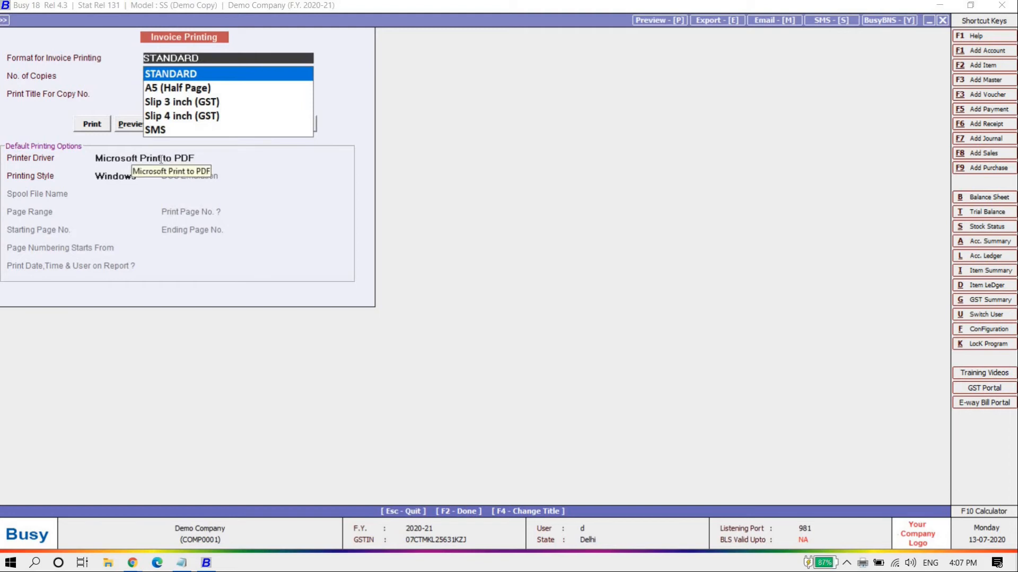
{"action": "left_click", "coordinate": [159, 158]}
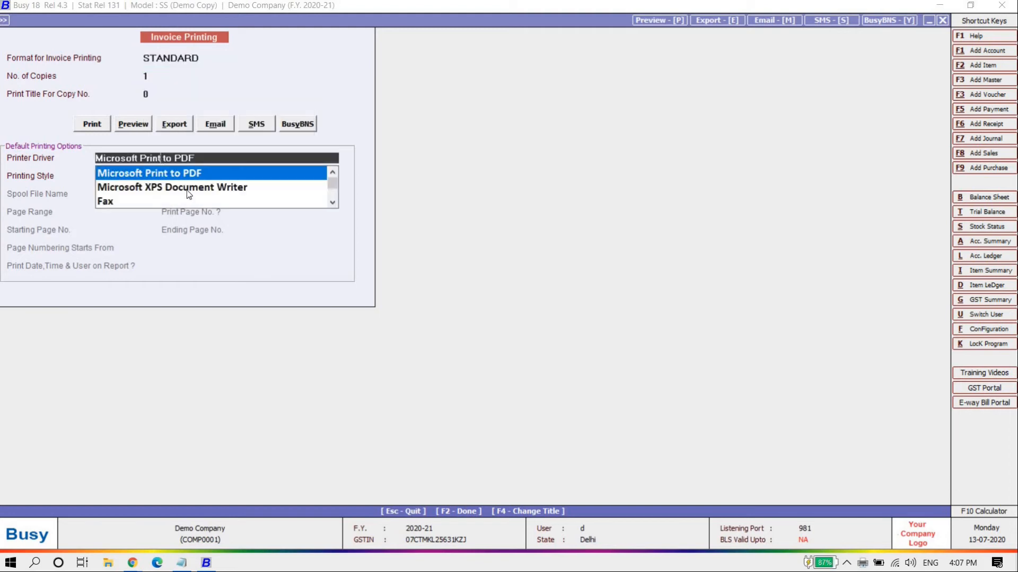
{"action": "left_click", "coordinate": [232, 246]}
{"action": "key", "text": "Escape"}
{"action": "key", "text": "Escape"}
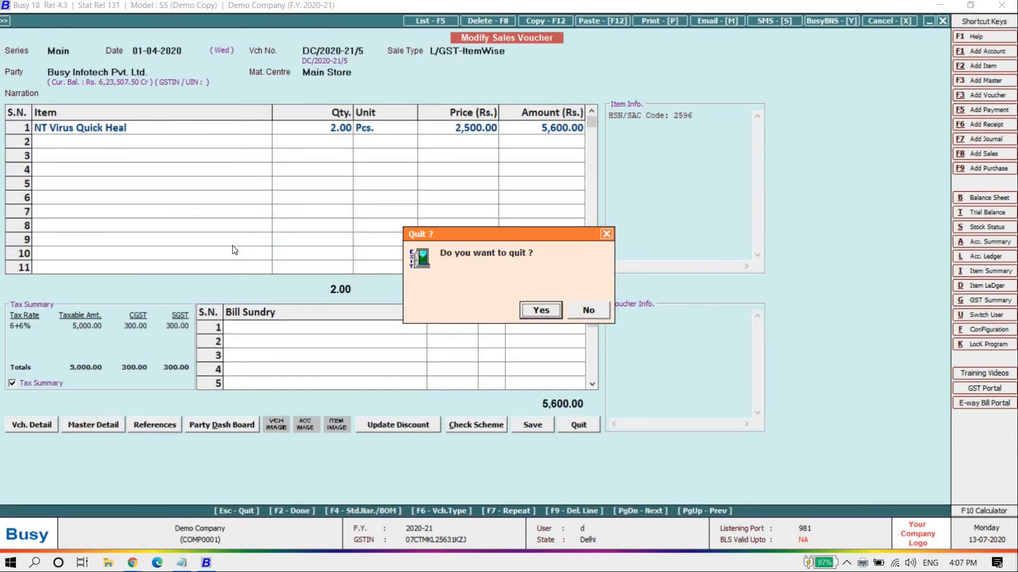
{"action": "key", "text": "Return"}
{"action": "key", "text": "Escape"}
{"action": "key", "text": "Left"}
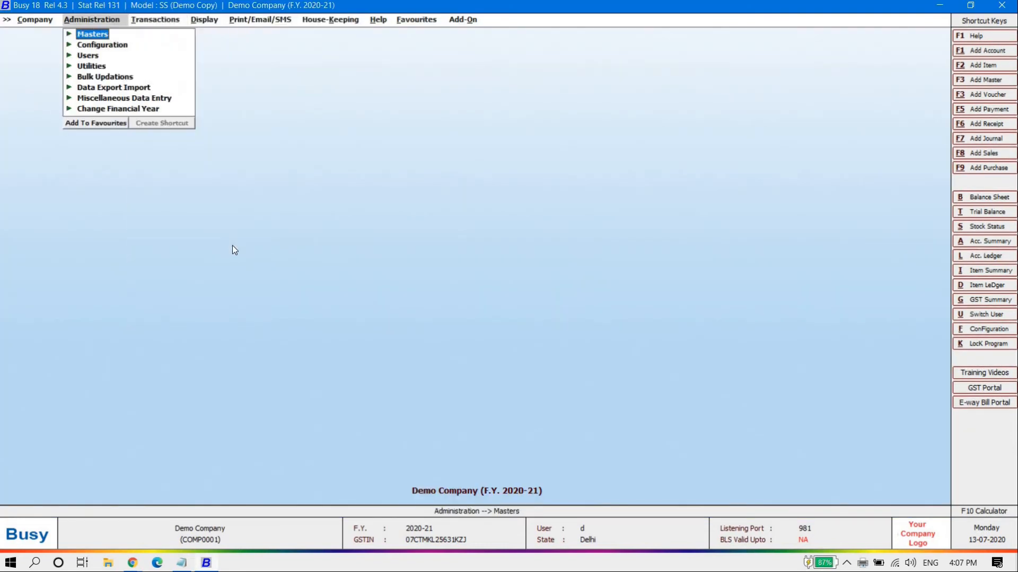
Open the user's Hardware Configuration under Administration > Configuration
{"action": "key", "text": "Down"}
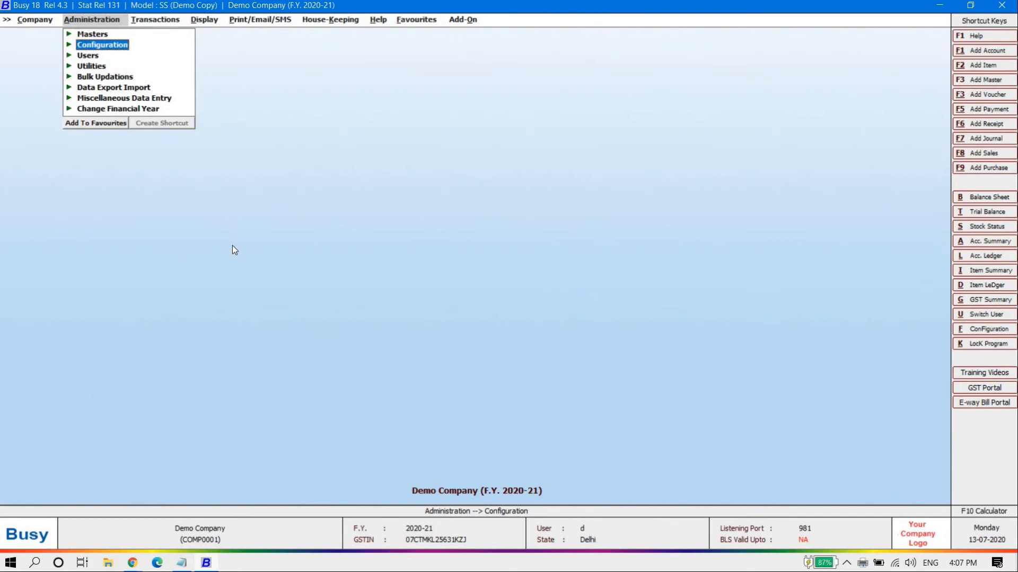
{"action": "key", "text": "Return"}
{"action": "key", "text": "Down"}
{"action": "key", "text": "Down"}
{"action": "key", "text": "Down"}
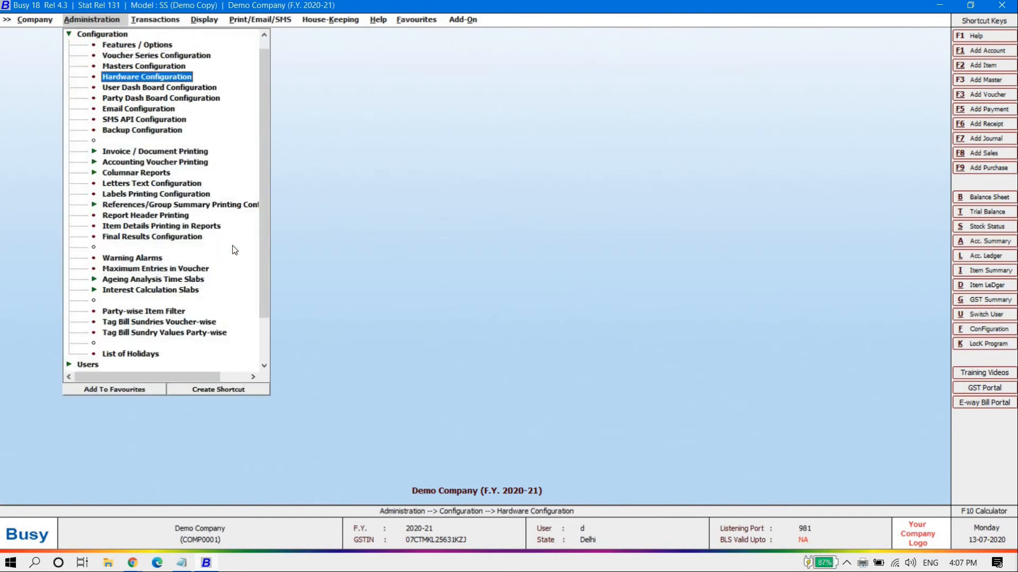
{"action": "key", "text": "Return"}
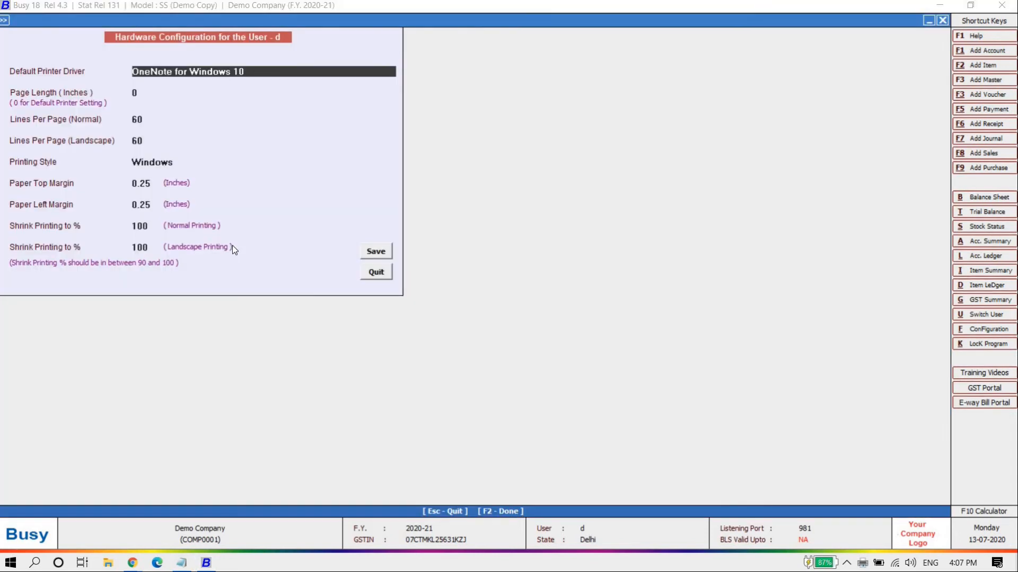
Set the Default Printer Driver to Microsoft Print to PDF and save the configuration
{"action": "key", "text": "space"}
{"action": "key", "text": "Down"}
{"action": "key", "text": "Down"}
{"action": "key", "text": "Down"}
{"action": "key", "text": "Down"}
{"action": "key", "text": "Up"}
{"action": "key", "text": "Up"}
{"action": "key", "text": "Up"}
{"action": "key", "text": "Up"}
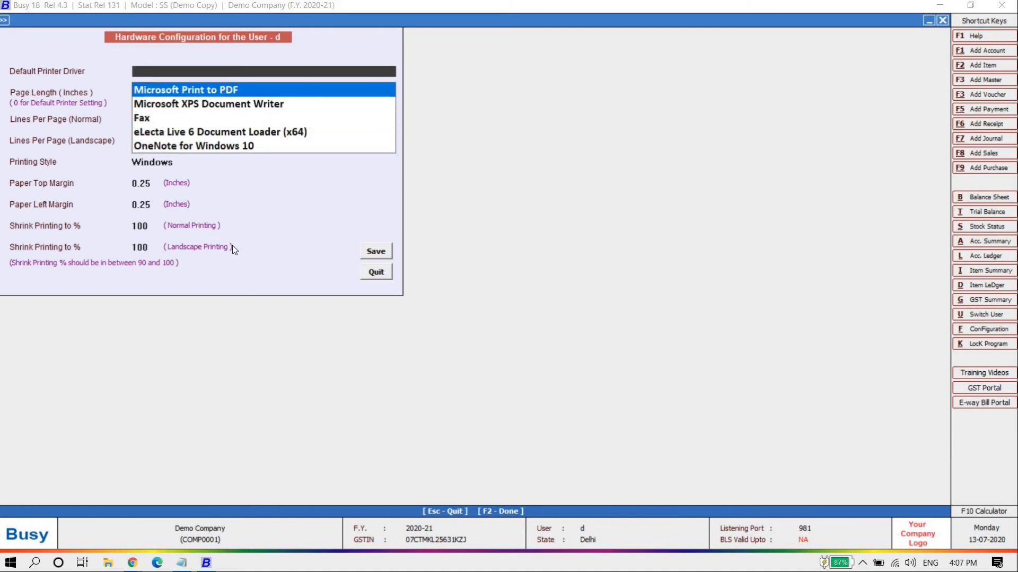
{"action": "key", "text": "Down"}
{"action": "key", "text": "Down"}
{"action": "key", "text": "Down"}
{"action": "key", "text": "Down"}
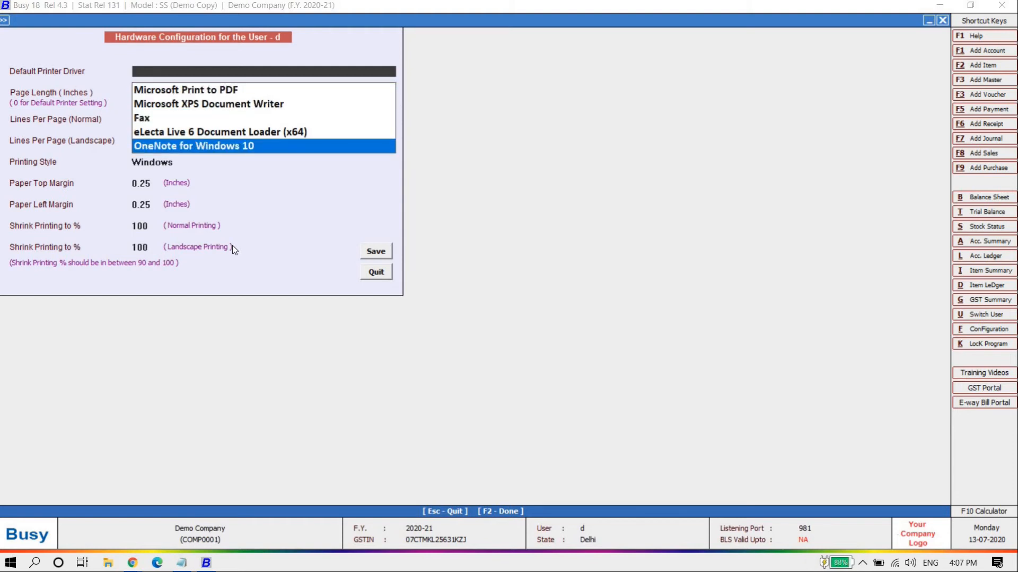
{"action": "key", "text": "Up"}
{"action": "key", "text": "Home"}
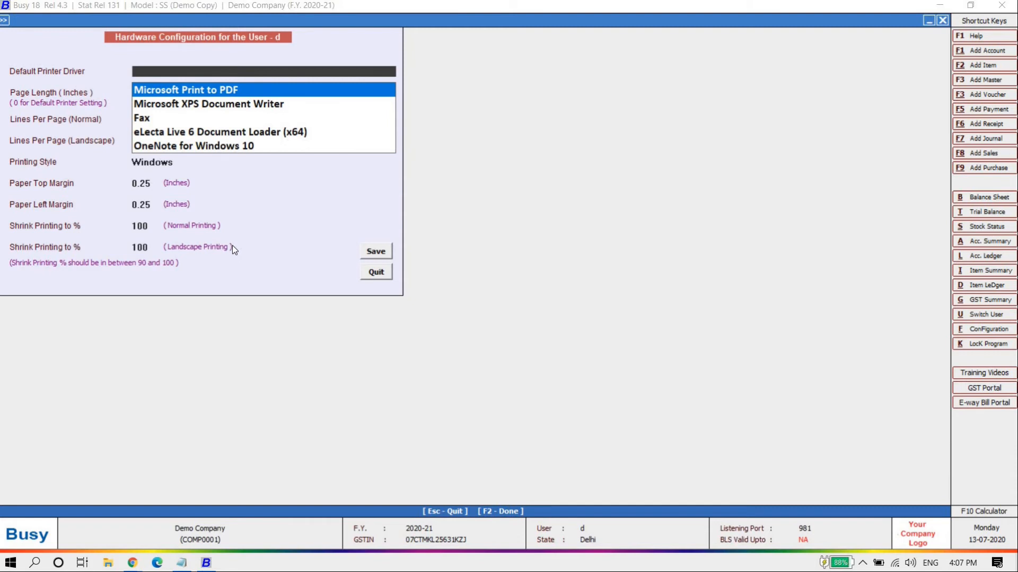
{"action": "key", "text": "Down"}
{"action": "key", "text": "End"}
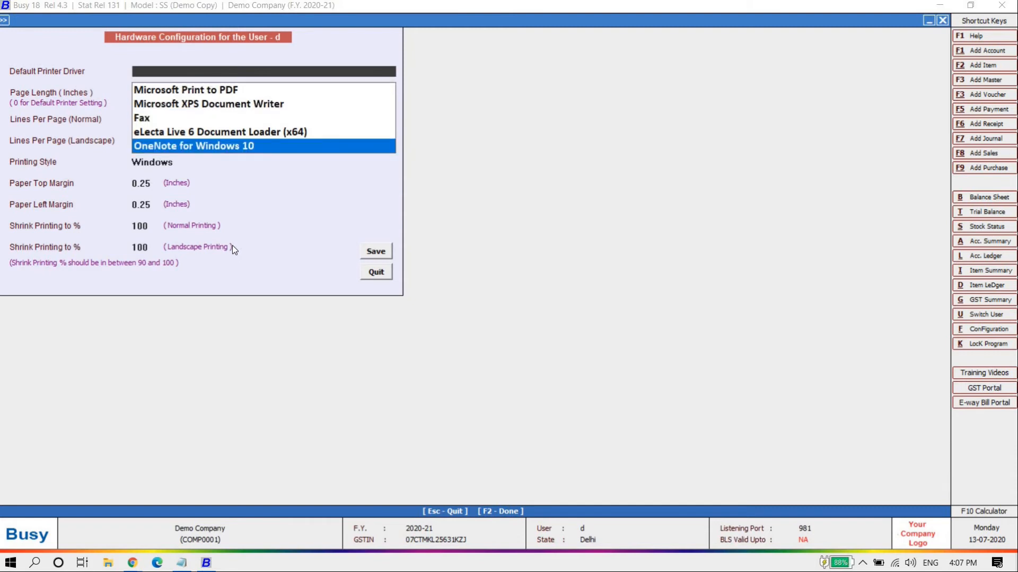
{"action": "key", "text": "Up"}
{"action": "key", "text": "Up"}
{"action": "key", "text": "Home"}
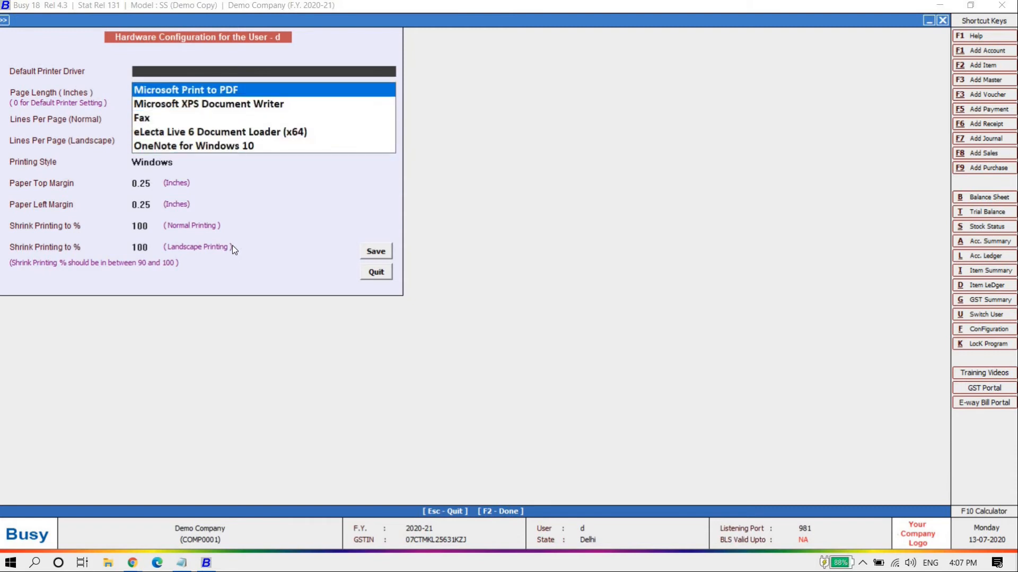
{"action": "key", "text": "Return"}
{"action": "key", "text": "Return"}
Start modifying an existing voucher from Transactions > Sales > Modify
{"action": "key", "text": "Return"}
{"action": "key", "text": "Return"}
{"action": "key", "text": "Return"}
{"action": "key", "text": "Return"}
{"action": "key", "text": "Return"}
{"action": "key", "text": "Return"}
{"action": "key", "text": "Return"}
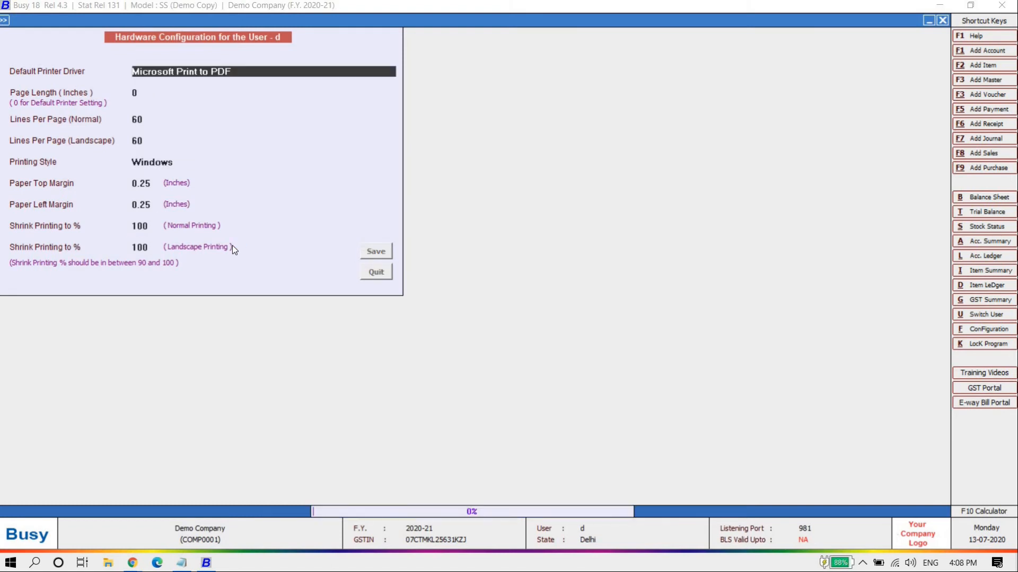
{"action": "key", "text": "Escape"}
{"action": "key", "text": "Right"}
{"action": "key", "text": "Return"}
{"action": "key", "text": "Down"}
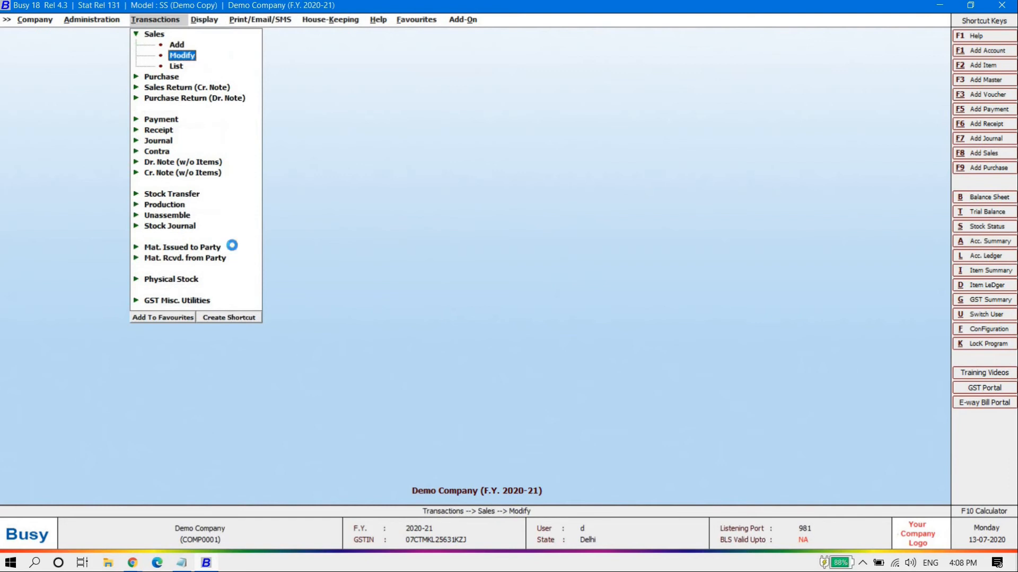
{"action": "key", "text": "Return"}
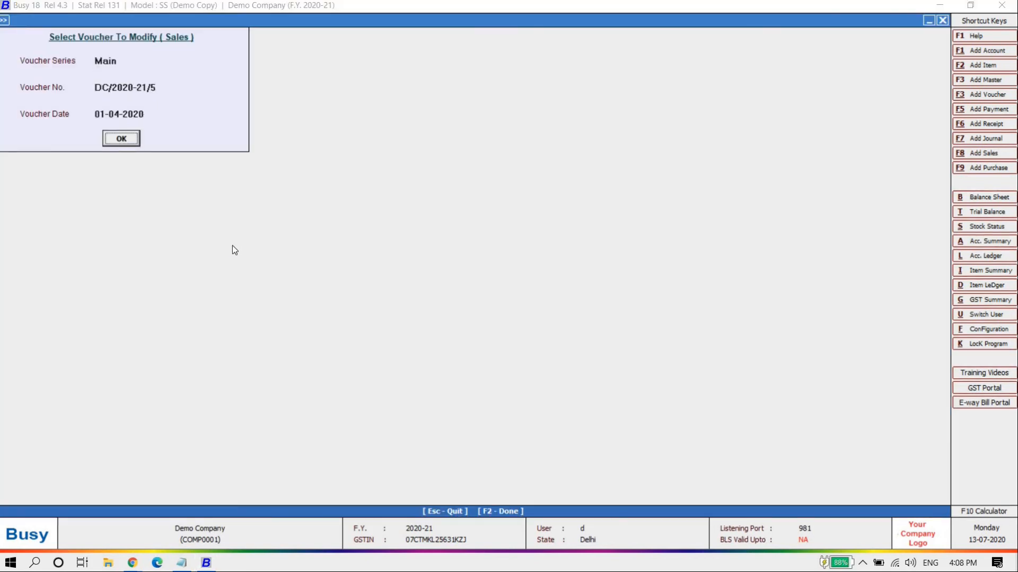
Open voucher DC/2020-21/5 and switch its invoice printer driver to Microsoft XPS Document Writer
{"action": "key", "text": "Return"}
{"action": "key", "text": "alt+p"}
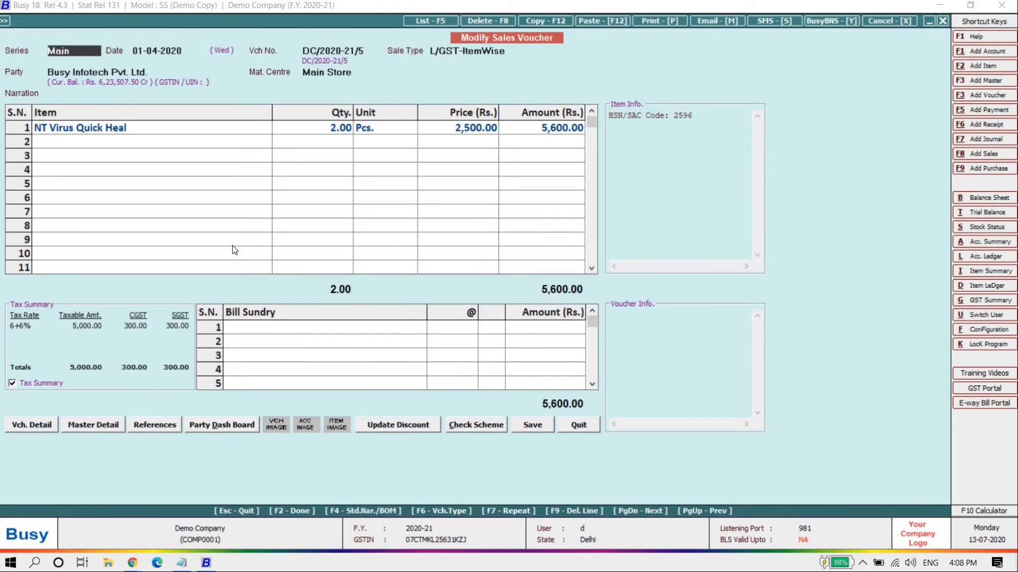
{"action": "key", "text": "alt+p"}
{"action": "key", "text": "Return"}
{"action": "key", "text": "Return"}
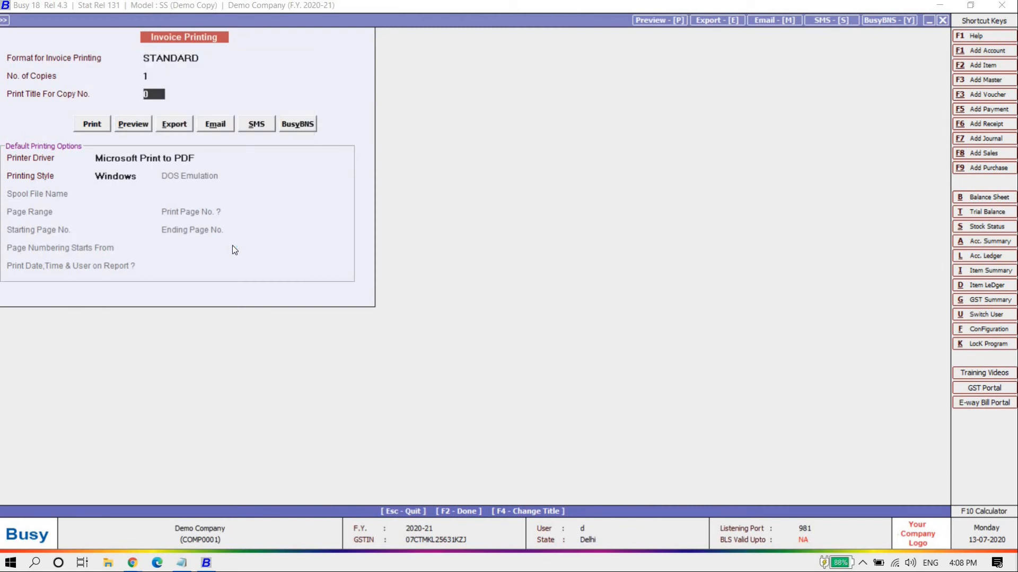
{"action": "left_click", "coordinate": [186, 158]}
{"action": "key", "text": "Down"}
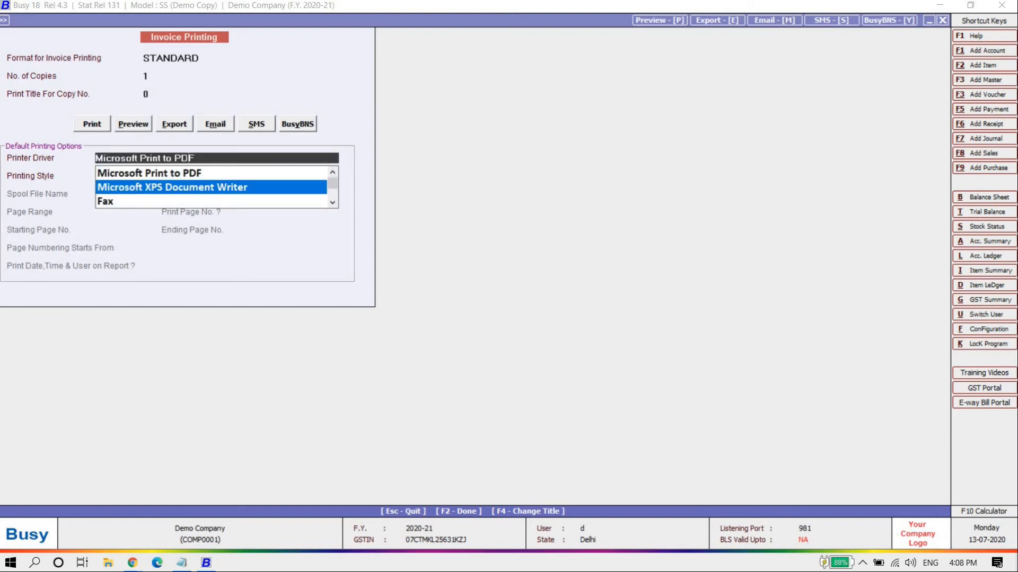
{"action": "key", "text": "Return"}
Switch the printer driver back to Microsoft Print to PDF and return to the voucher
{"action": "left_click", "coordinate": [310, 156]}
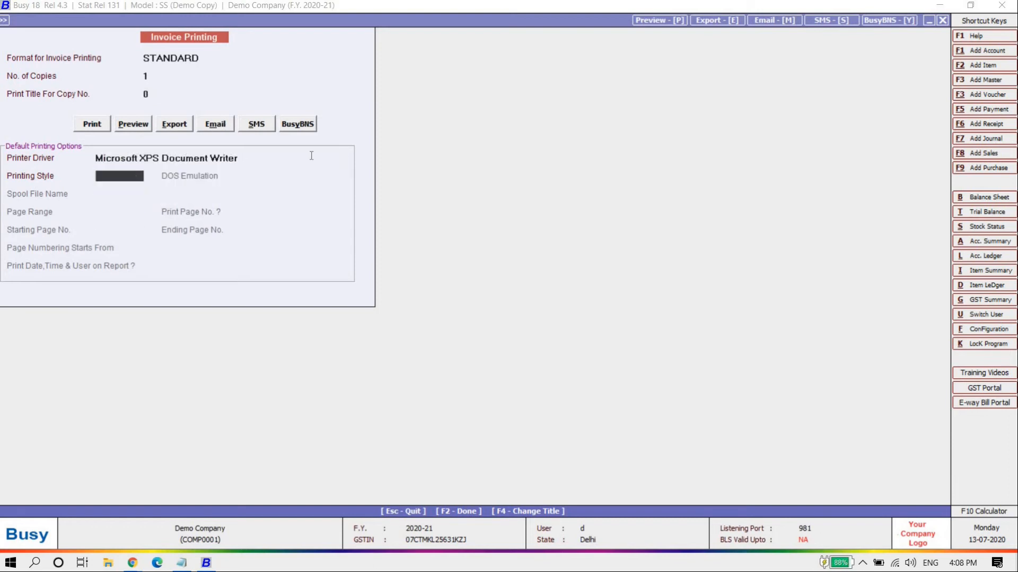
{"action": "left_click", "coordinate": [232, 158]}
{"action": "key", "text": "Up"}
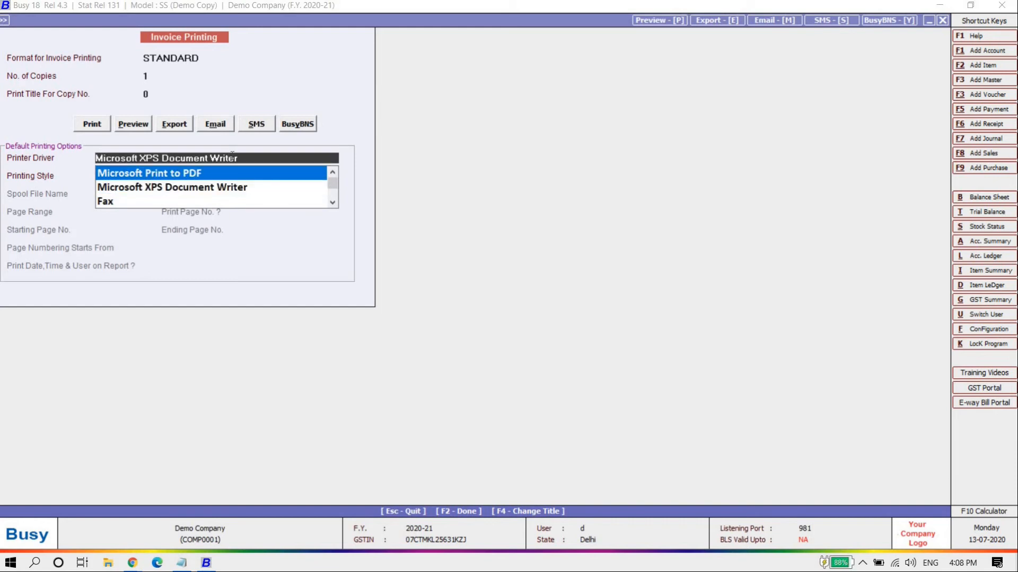
{"action": "key", "text": "Return"}
{"action": "key", "text": "Escape"}
{"action": "key", "text": "Escape"}
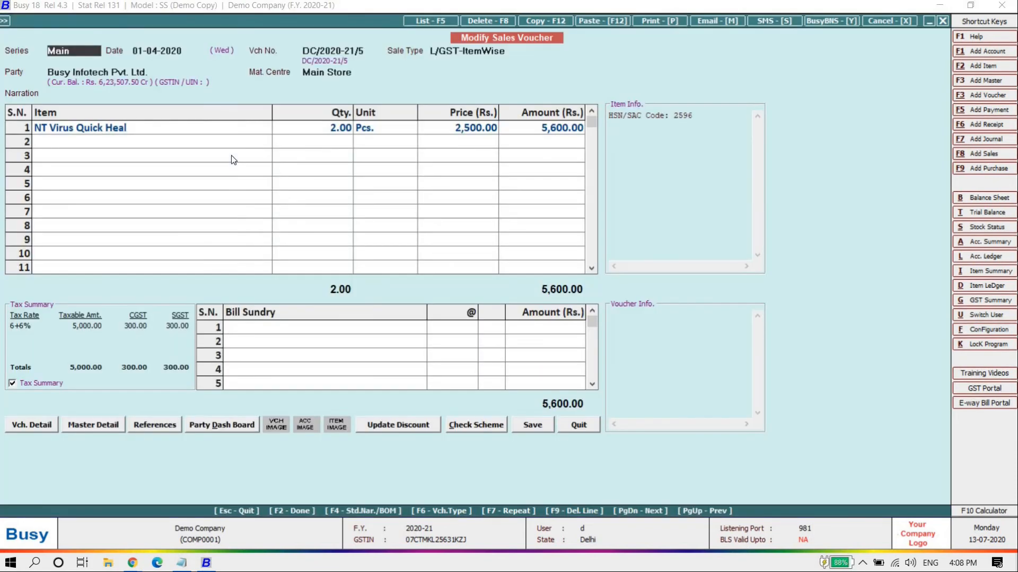
{"action": "key", "text": "Escape"}
{"action": "key", "text": "Escape"}
{"action": "key", "text": "Escape"}
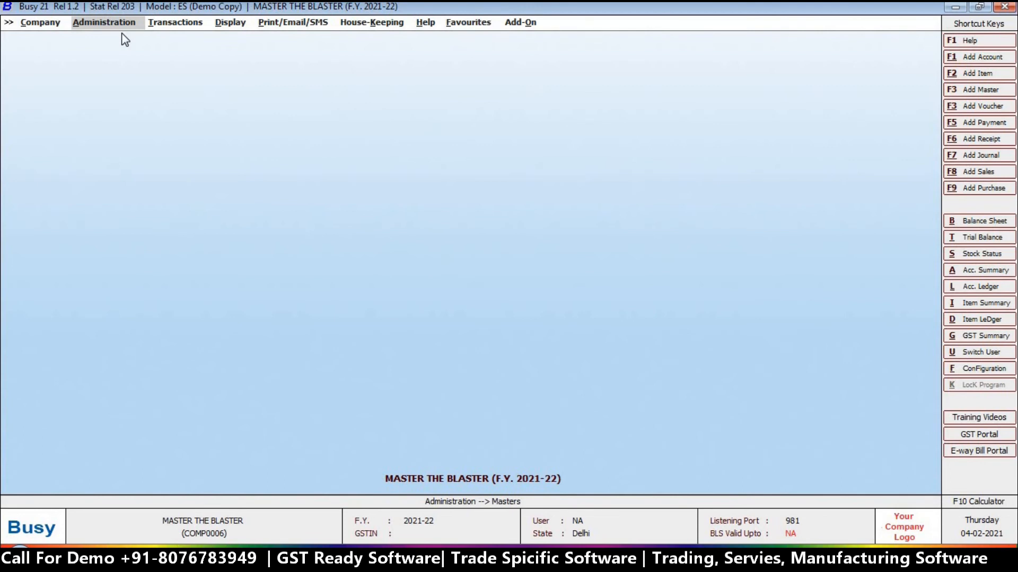
Tick Cheque Printing under Administration > Configuration > Features / Options > Accounts and save
{"action": "left_click", "coordinate": [116, 23]}
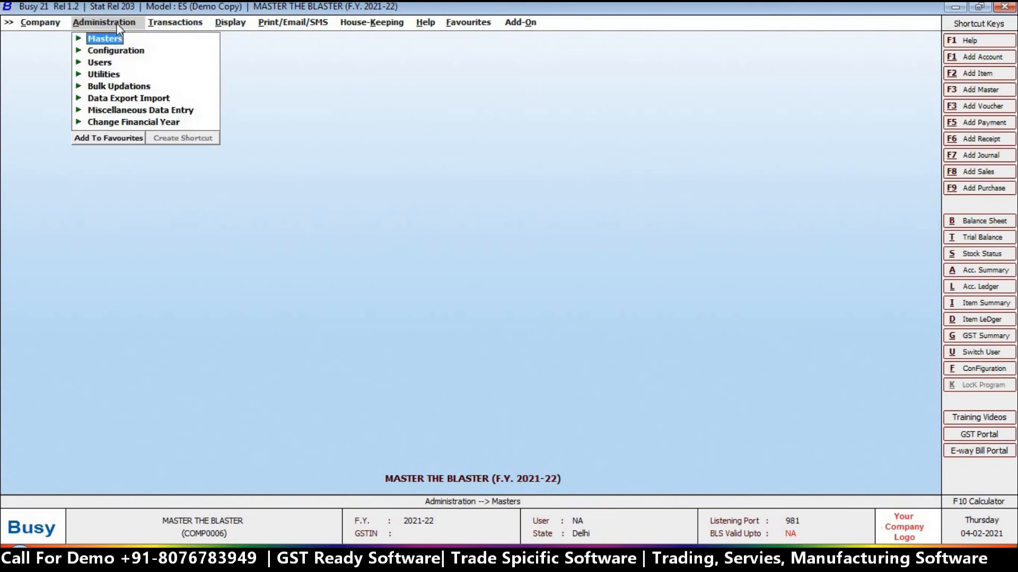
{"action": "left_click", "coordinate": [110, 51]}
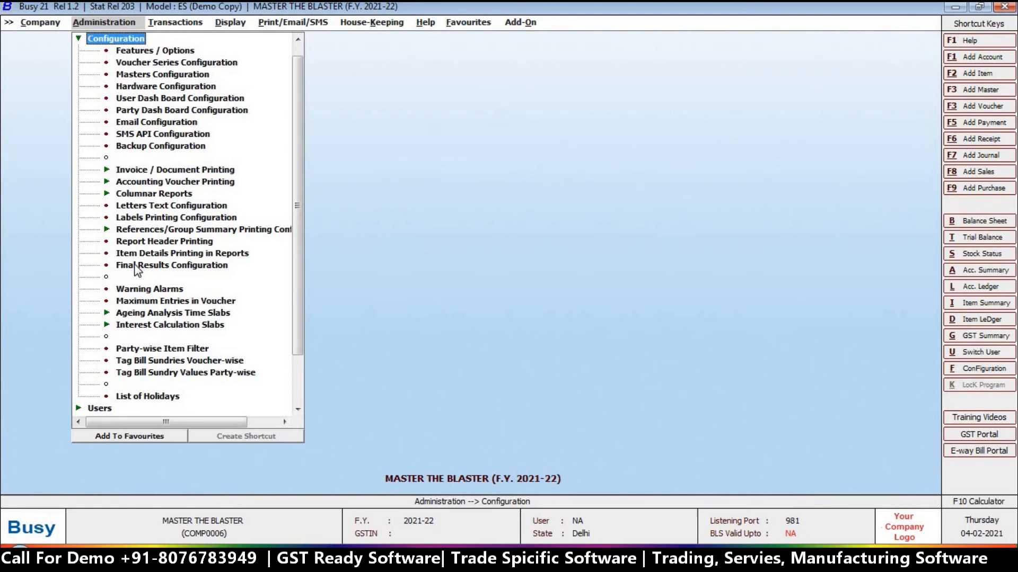
{"action": "double_click", "coordinate": [148, 51]}
{"action": "left_click", "coordinate": [96, 166]}
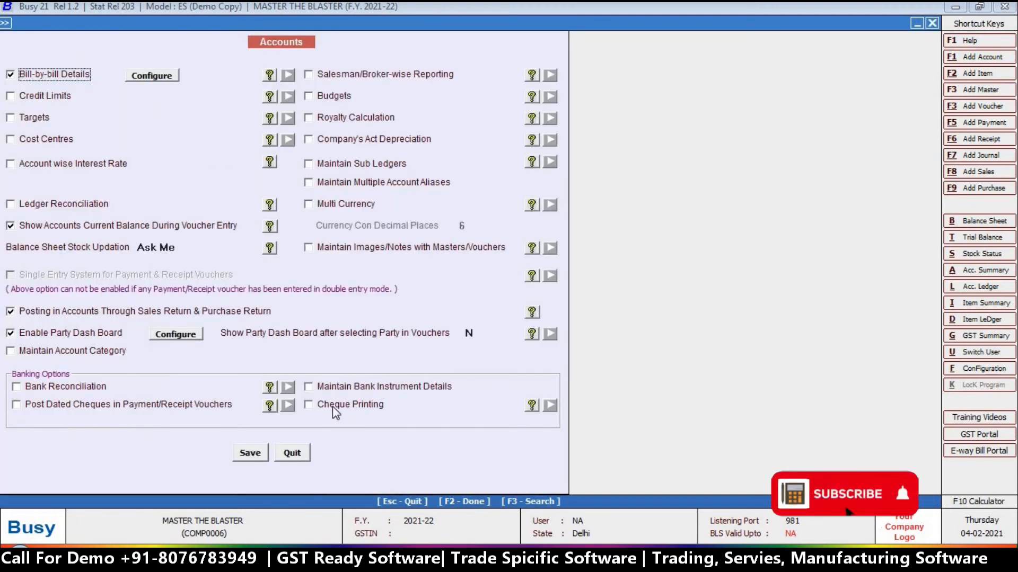
{"action": "left_click", "coordinate": [323, 405]}
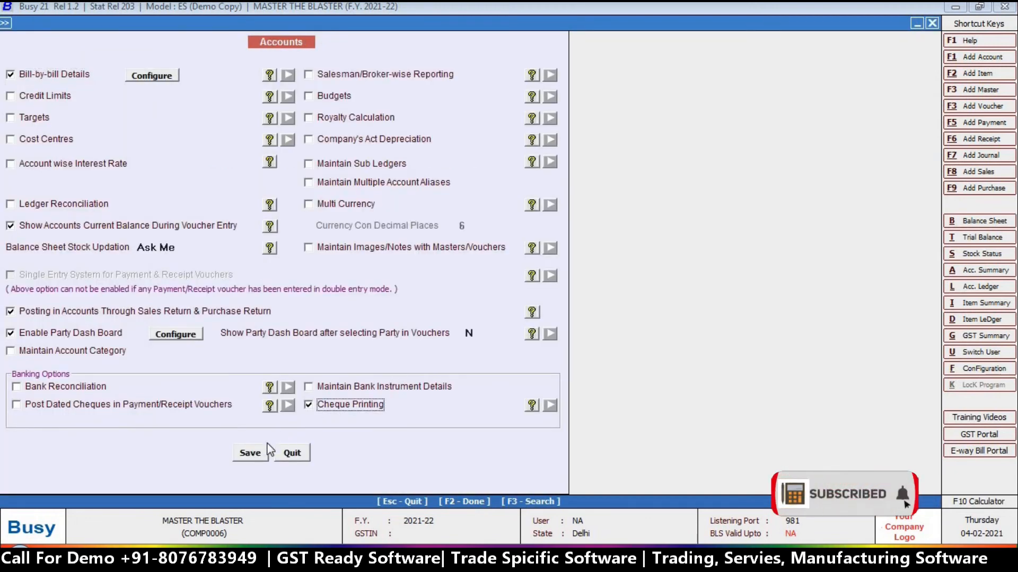
{"action": "left_click", "coordinate": [252, 455]}
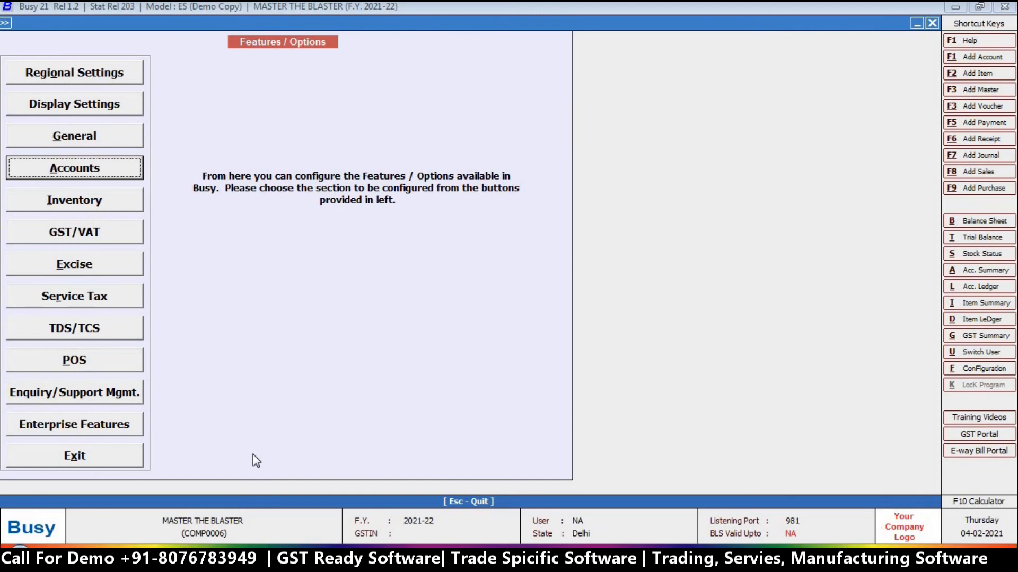
Add a cheque format named 'icici bank' under Cheque Printing and open its Configure Format settings
{"action": "left_click", "coordinate": [31, 460]}
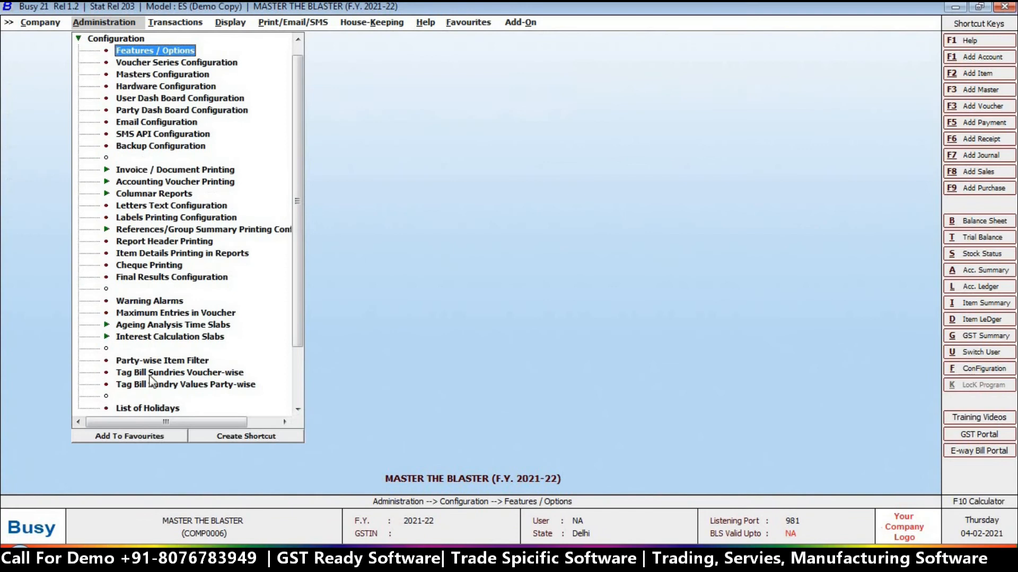
{"action": "double_click", "coordinate": [135, 266]}
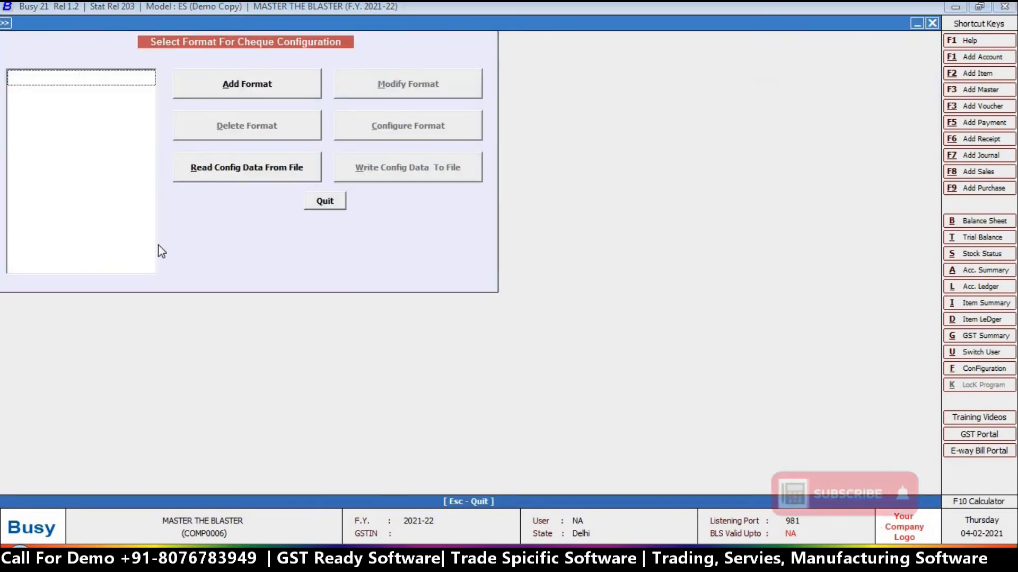
{"action": "left_click", "coordinate": [256, 89]}
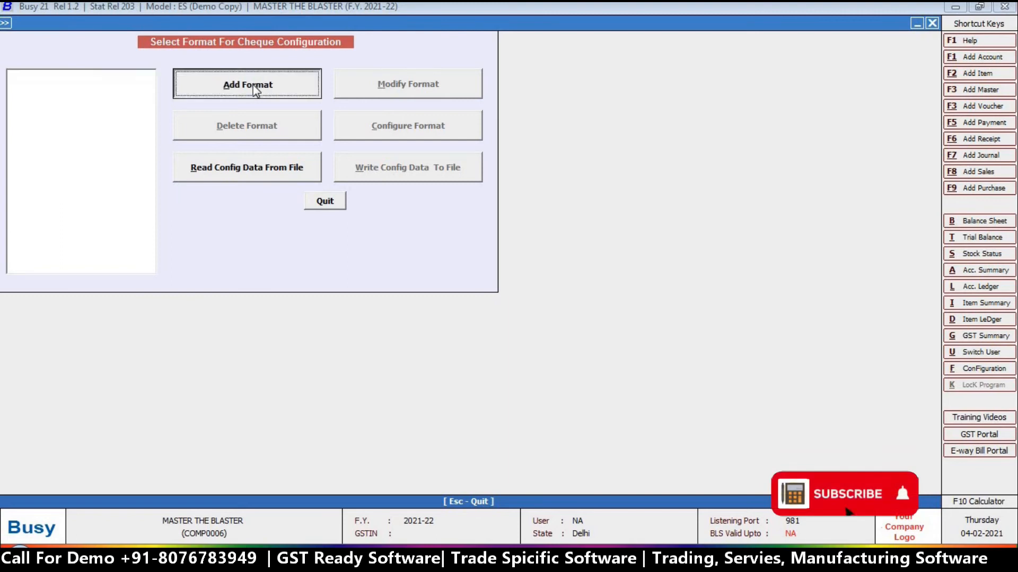
{"action": "type", "text": "icici bank"}
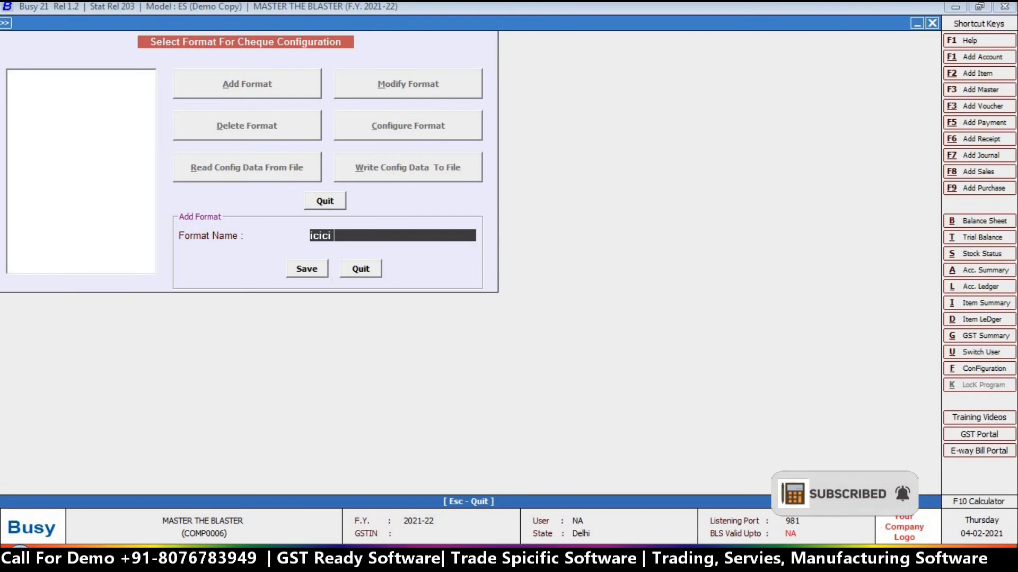
{"action": "key", "text": "Return"}
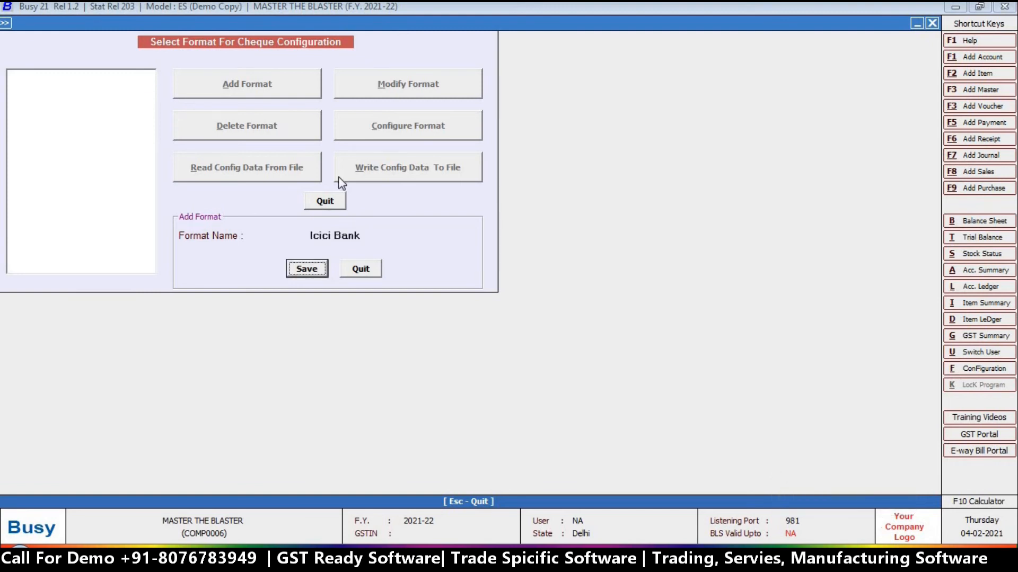
{"action": "key", "text": "Return"}
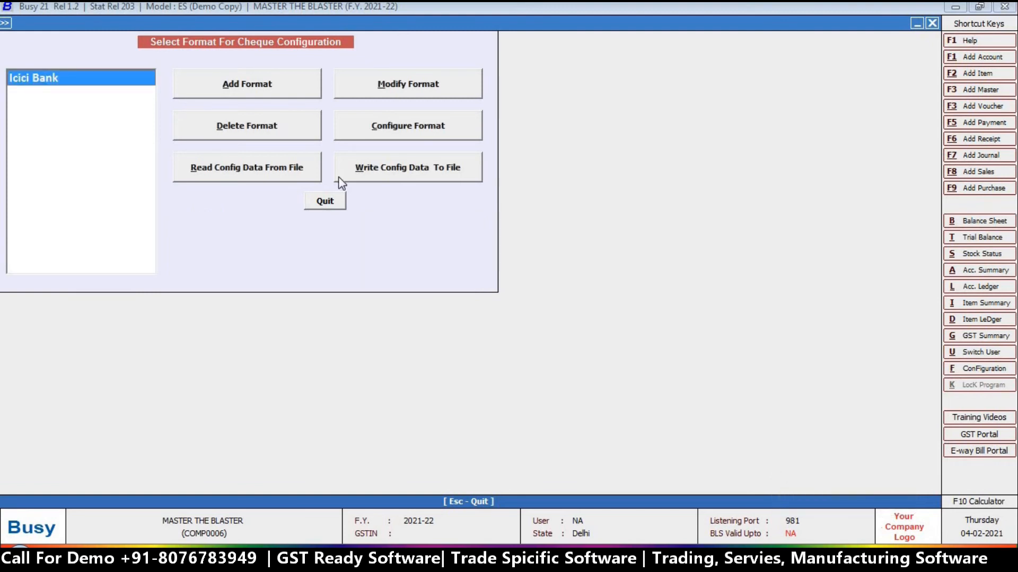
{"action": "left_click", "coordinate": [416, 130]}
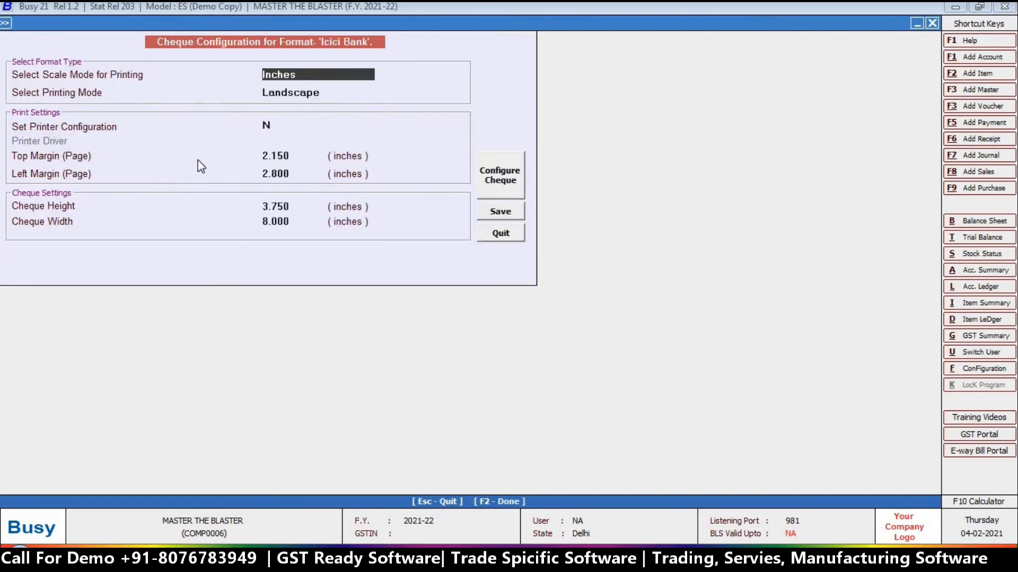
Select the 2.150 top margin value and open the Icici Bank cheque layout designer
{"action": "left_click", "coordinate": [265, 155]}
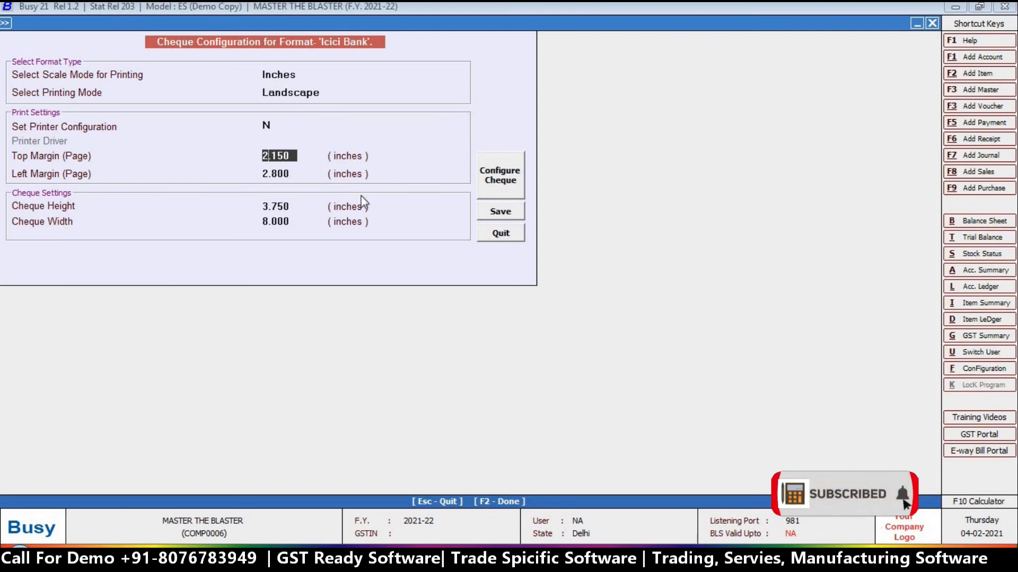
{"action": "left_click", "coordinate": [514, 182]}
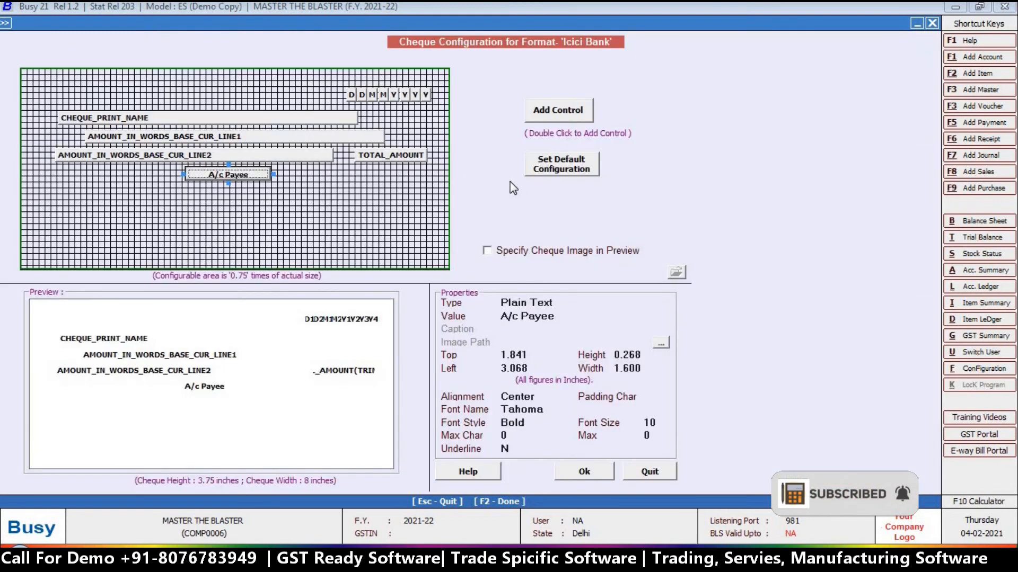
Set the A/c Payee label's top, left and size position values
{"action": "left_click", "coordinate": [511, 355]}
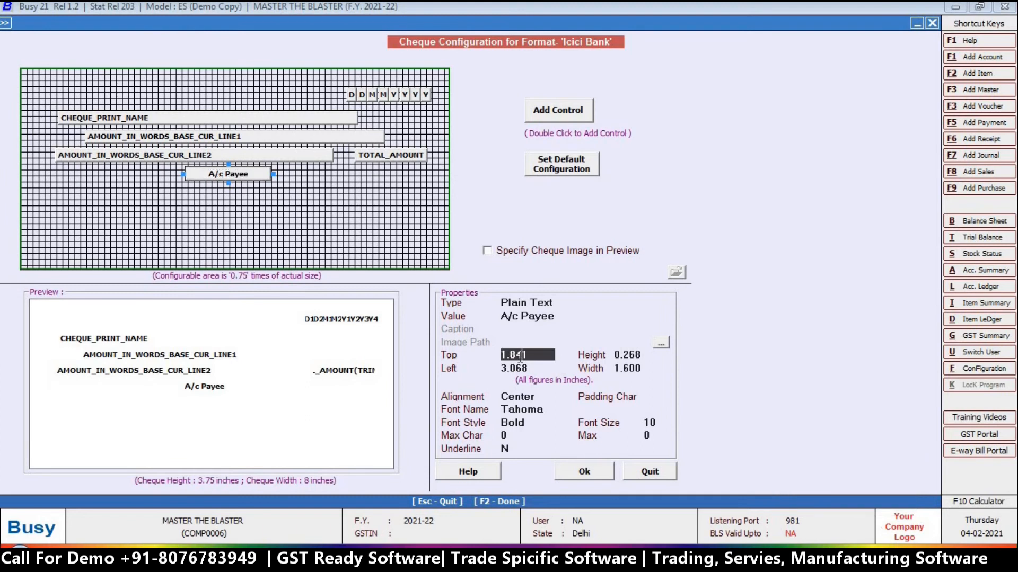
{"action": "key", "text": "Return"}
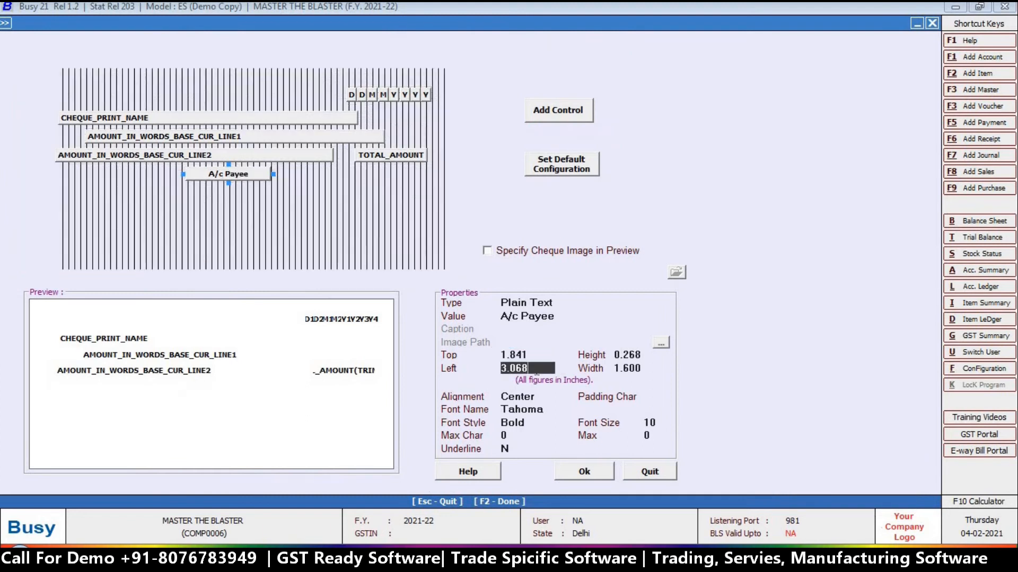
{"action": "key", "text": "Return"}
{"action": "key", "text": "Return"}
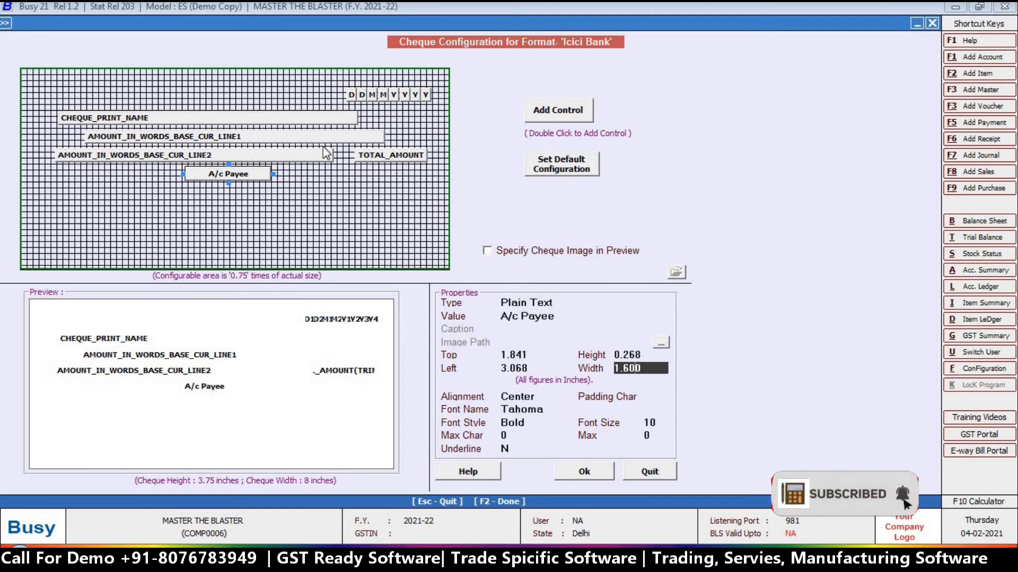
Move the TOTAL_AMOUNT field slightly left on the Icici Bank cheque layout
{"action": "left_click", "coordinate": [390, 159]}
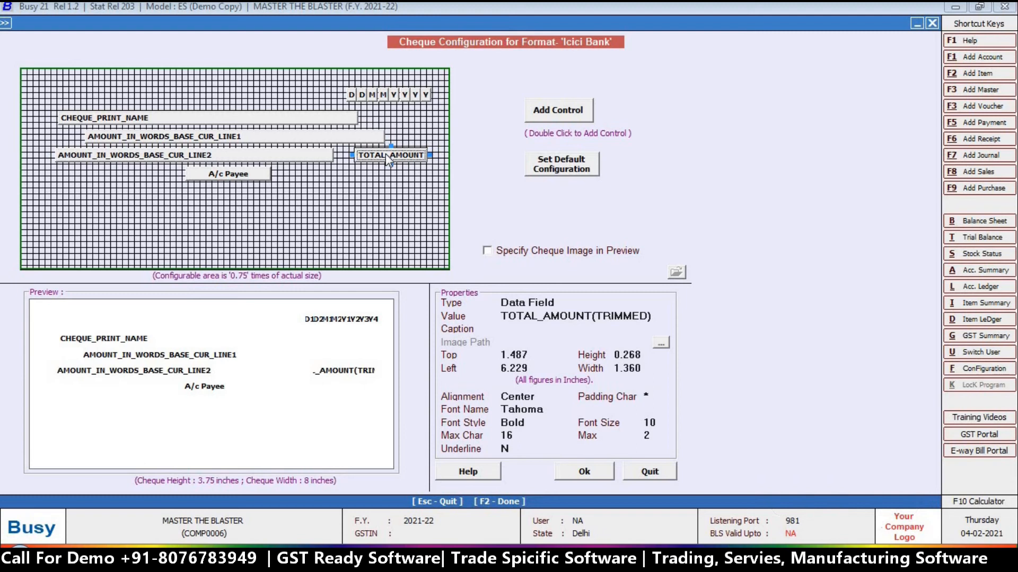
{"action": "mouse_move", "coordinate": [386, 154]}
{"action": "left_mouse_down"}
{"action": "mouse_move", "coordinate": [357, 154]}
{"action": "mouse_move", "coordinate": [376, 158]}
{"action": "left_mouse_up"}
{"action": "left_click", "coordinate": [376, 155]}
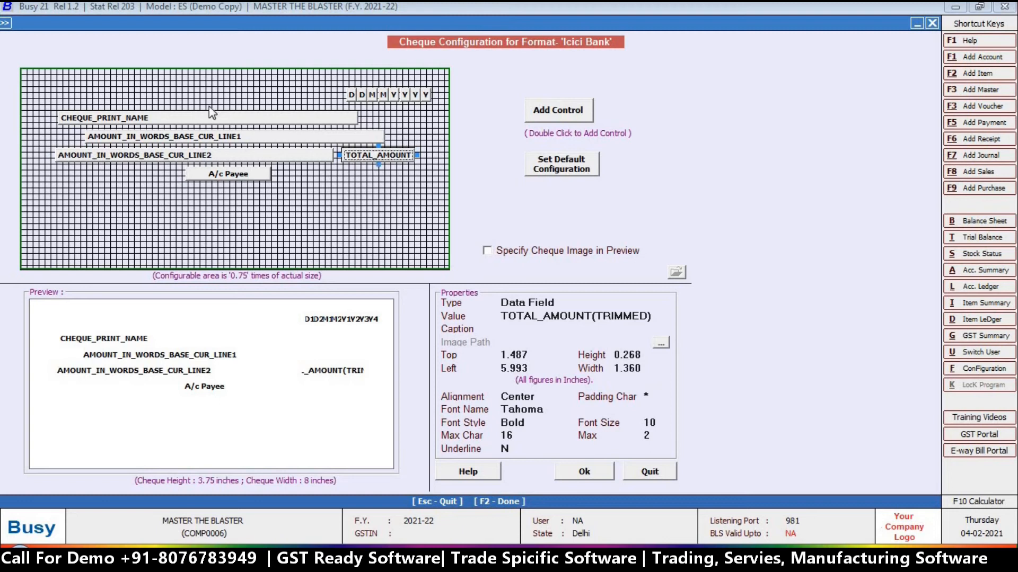
Shift the D1, D2, M1 and M2 date boxes left and accept the layout
{"action": "left_click", "coordinate": [354, 95]}
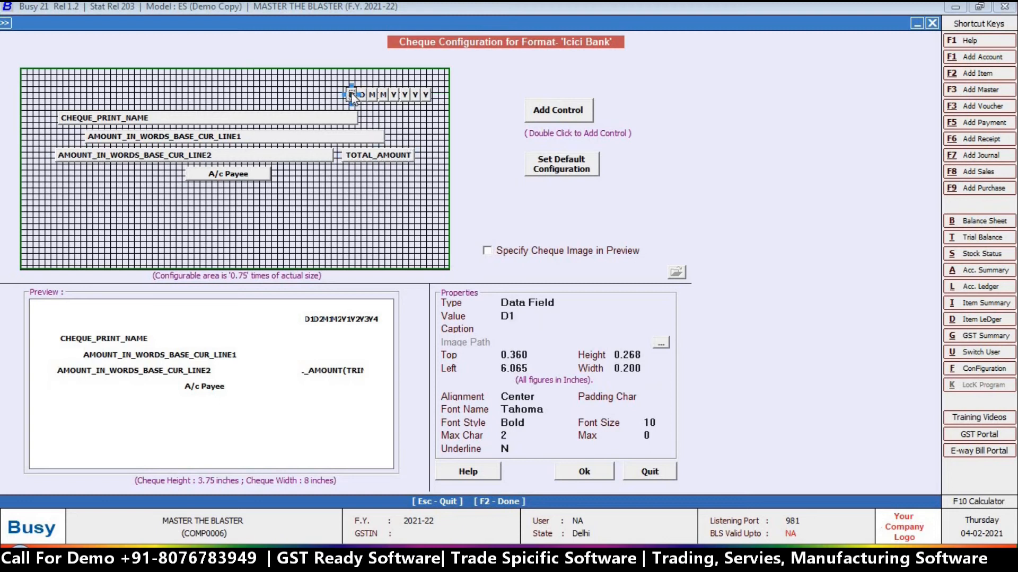
{"action": "left_click_drag", "start_coordinate": [344, 98], "coordinate": [378, 90]}
{"action": "left_click", "coordinate": [363, 96]}
{"action": "left_click", "coordinate": [372, 96]}
{"action": "left_click", "coordinate": [382, 96]}
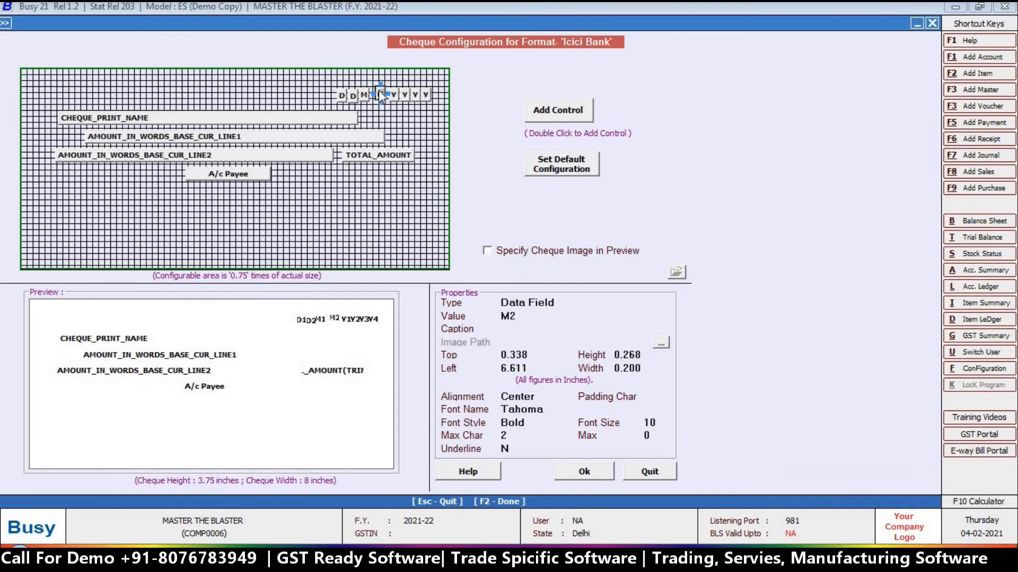
{"action": "left_click", "coordinate": [594, 467]}
{"action": "left_click", "coordinate": [501, 212]}
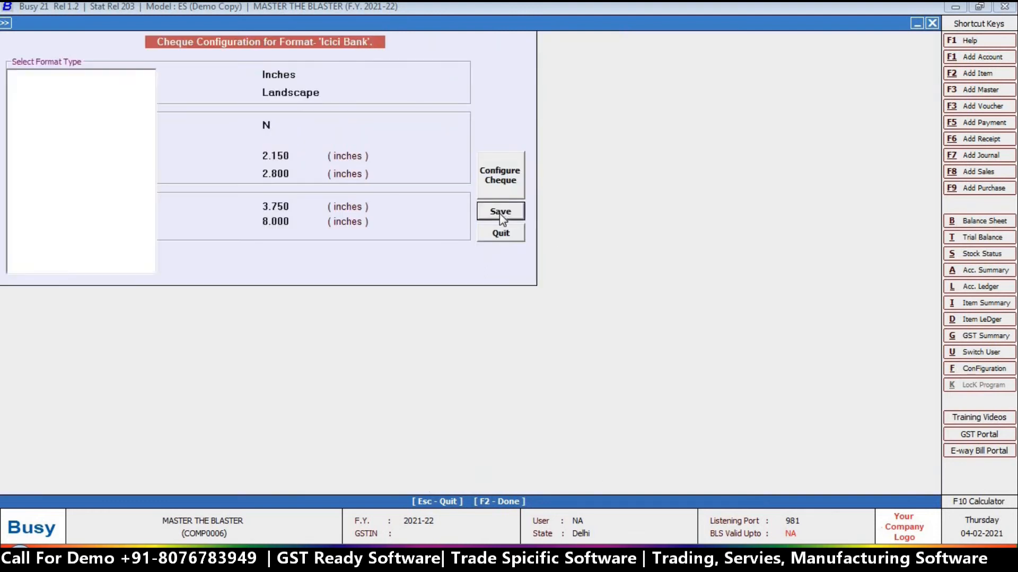
Save the Icici Bank cheque format and open the ICICI BANK account for modification
{"action": "left_click", "coordinate": [330, 203]}
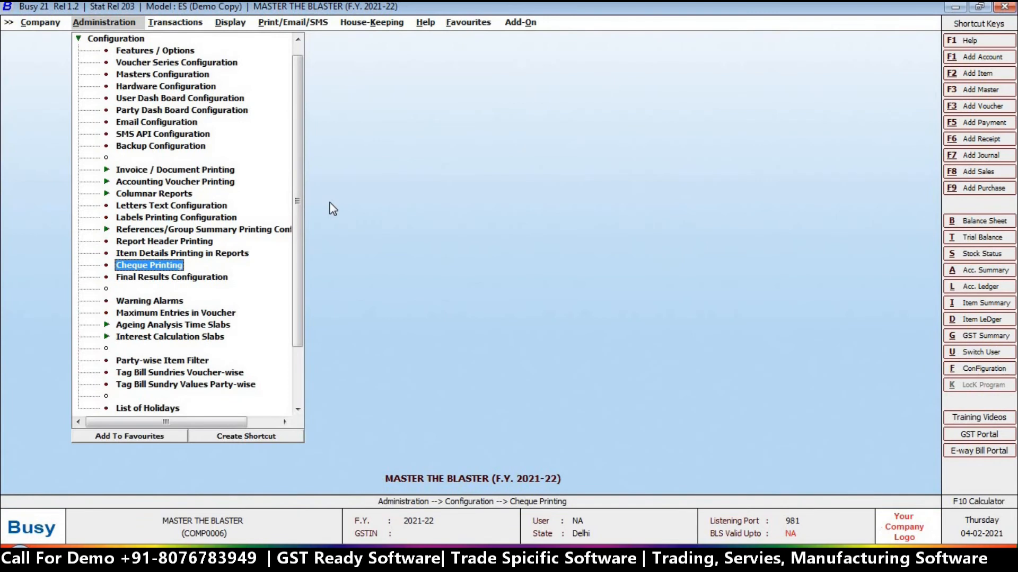
{"action": "key", "text": "Escape"}
{"action": "left_click", "coordinate": [105, 39]}
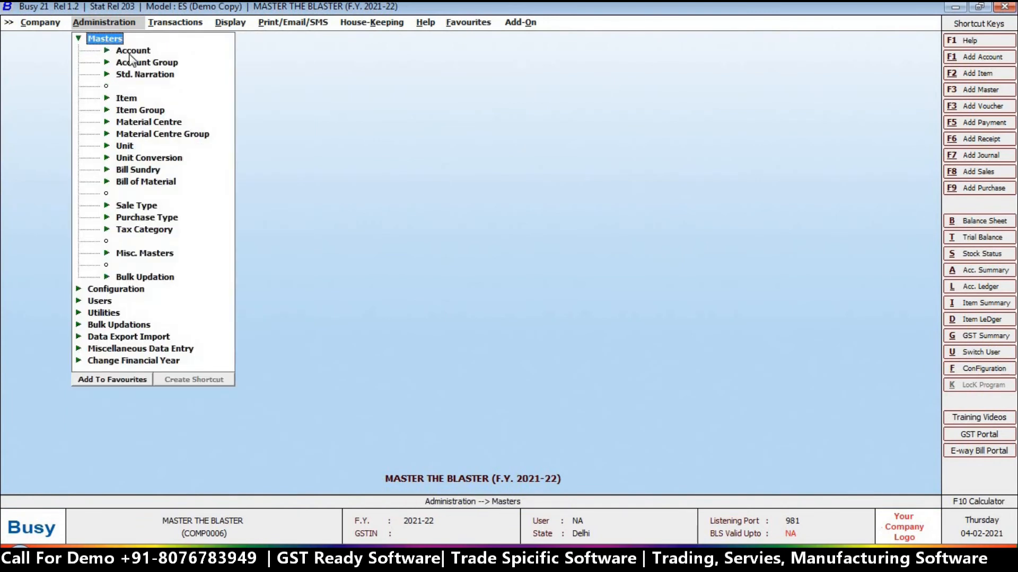
{"action": "left_click", "coordinate": [130, 52]}
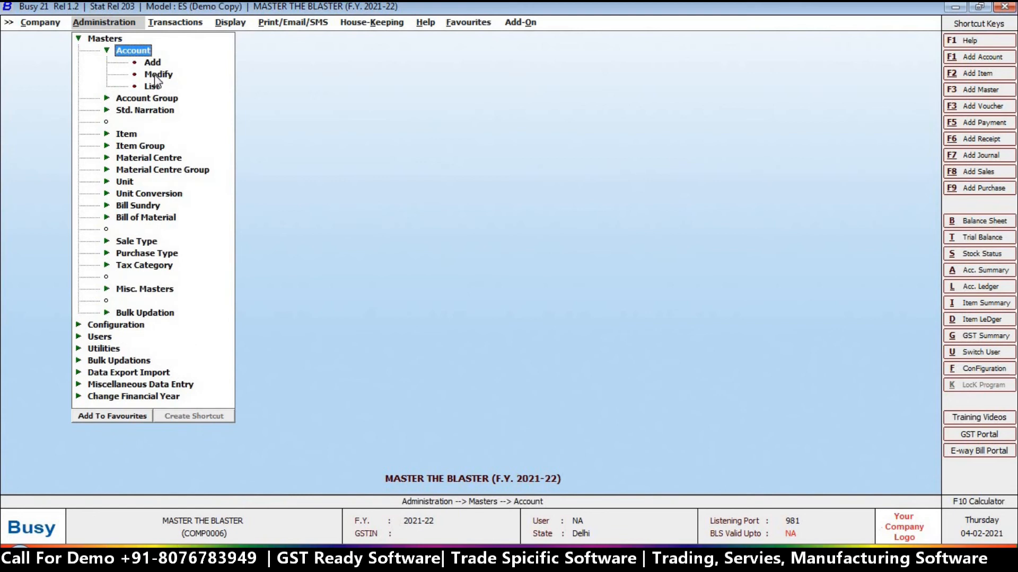
{"action": "left_click", "coordinate": [154, 75]}
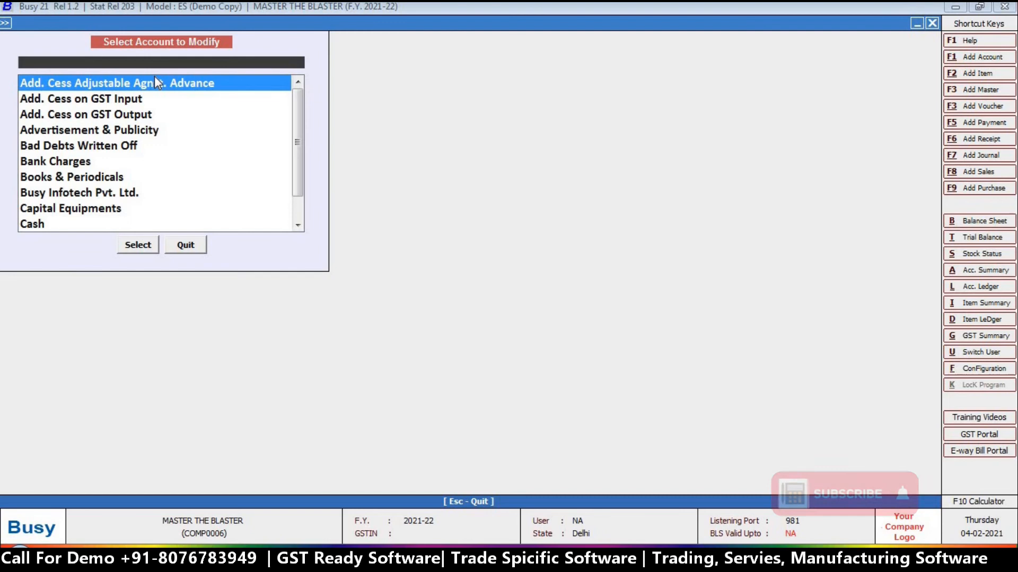
{"action": "type", "text": "ici"}
{"action": "key", "text": "Return"}
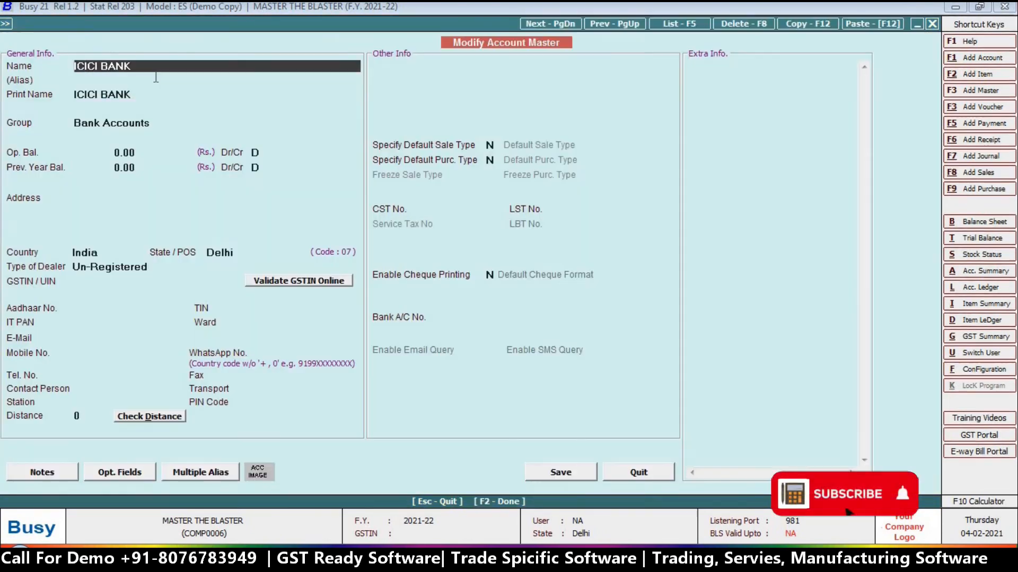
Enable cheque printing (Y) on ICICI BANK with Icici Bank as default format, and save
{"action": "left_click", "coordinate": [490, 275]}
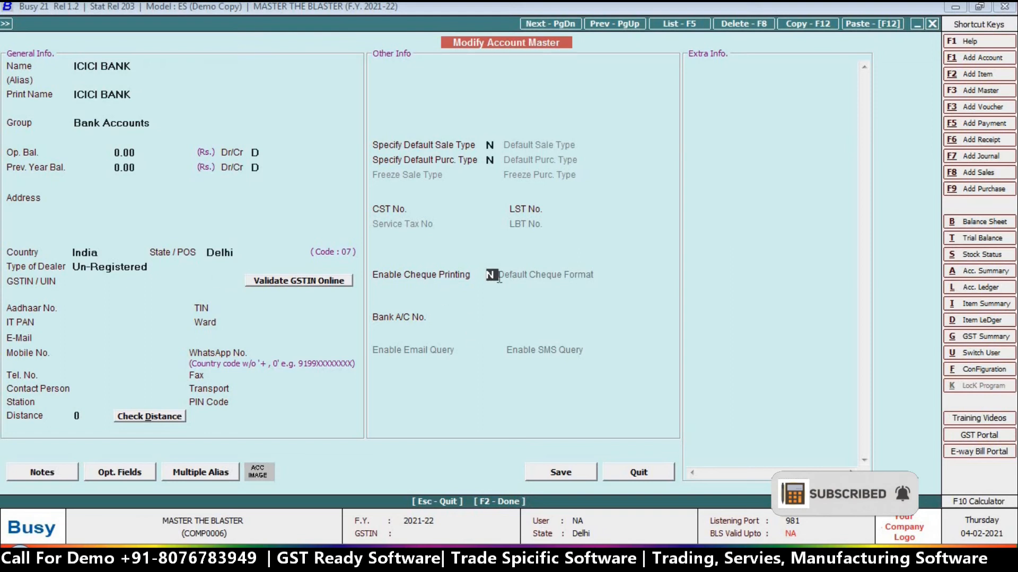
{"action": "type", "text": "Y"}
{"action": "key", "text": "Return"}
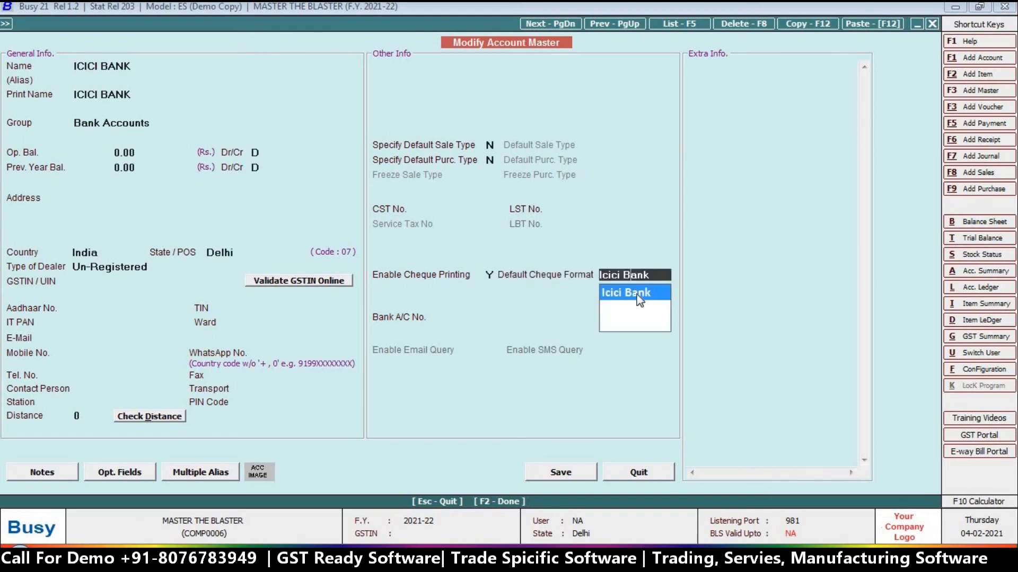
{"action": "key", "text": "Return"}
{"action": "left_click", "coordinate": [634, 273]}
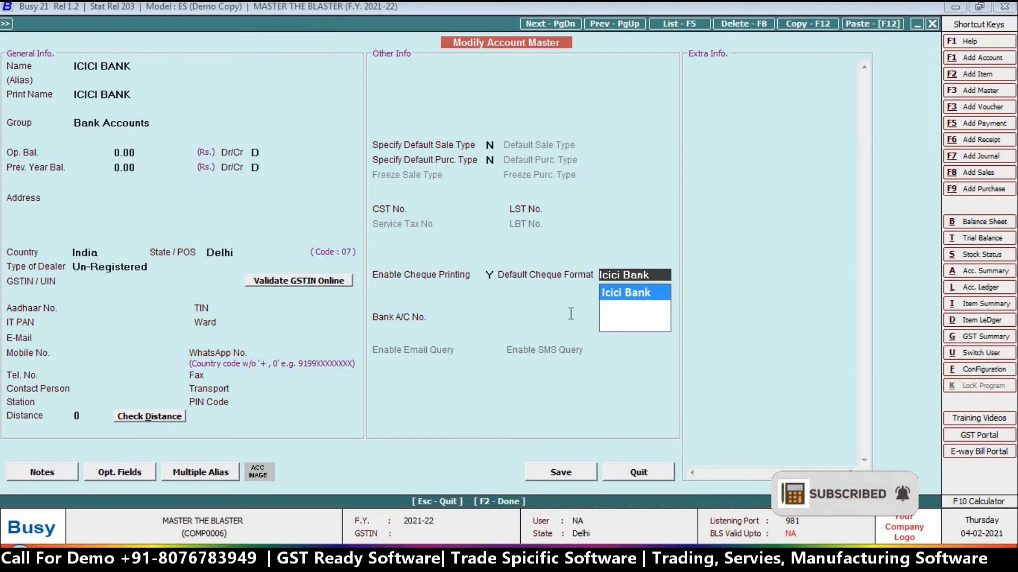
{"action": "key", "text": "Return"}
{"action": "left_click", "coordinate": [553, 476]}
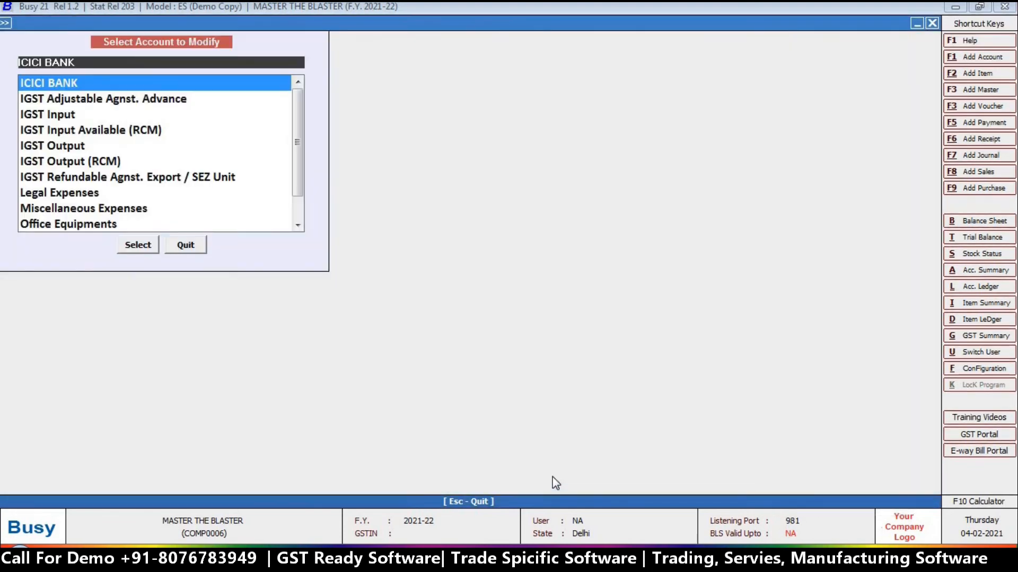
Start adding a new payment voucher under Transactions > Payment
{"action": "key", "text": "Escape"}
{"action": "key", "text": "Escape"}
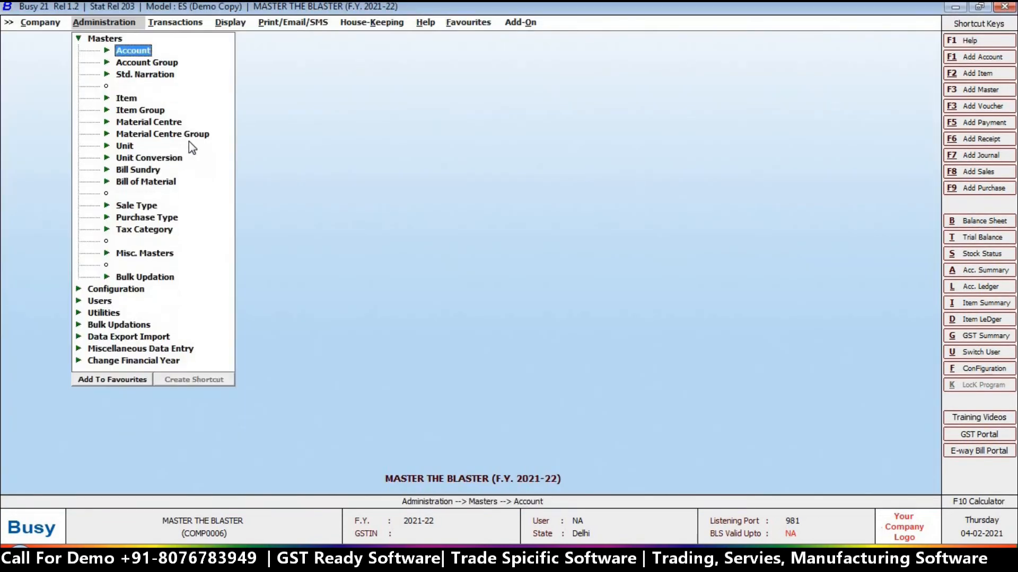
{"action": "key", "text": "Escape"}
{"action": "key", "text": "Right"}
{"action": "key", "text": "Down"}
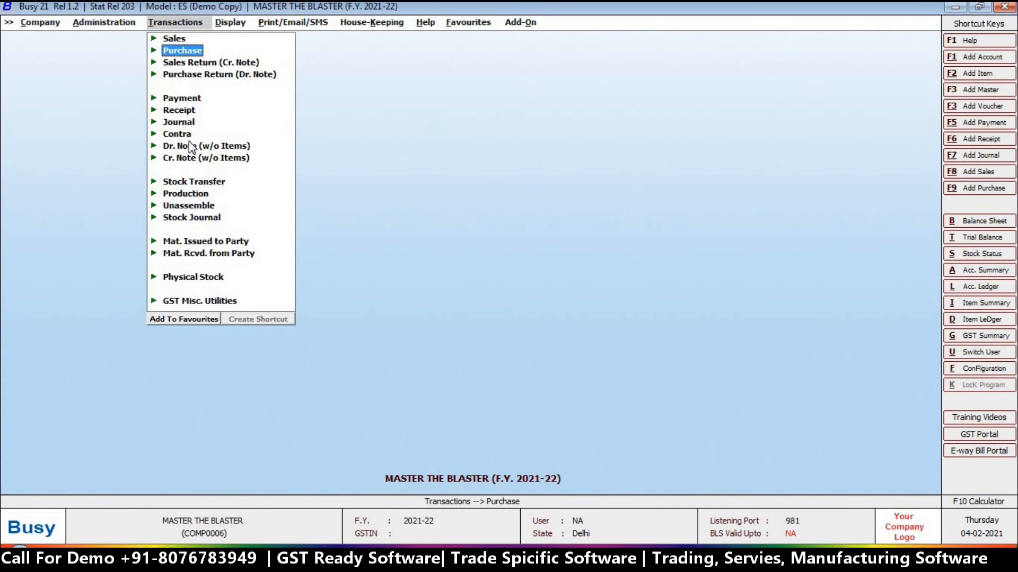
{"action": "key", "text": "Up"}
{"action": "key", "text": "Down"}
{"action": "key", "text": "Down"}
{"action": "key", "text": "Down"}
{"action": "key", "text": "Down"}
{"action": "key", "text": "Down"}
{"action": "key", "text": "Up"}
{"action": "key", "text": "Return"}
Debit Busy Infotech Pvt. Ltd. 25000 with GST Not Applicable, crediting ICICI BANK
{"action": "key", "text": "Return"}
{"action": "key", "text": "Return"}
{"action": "key", "text": "Return"}
{"action": "type", "text": "bu"}
{"action": "key", "text": "Return"}
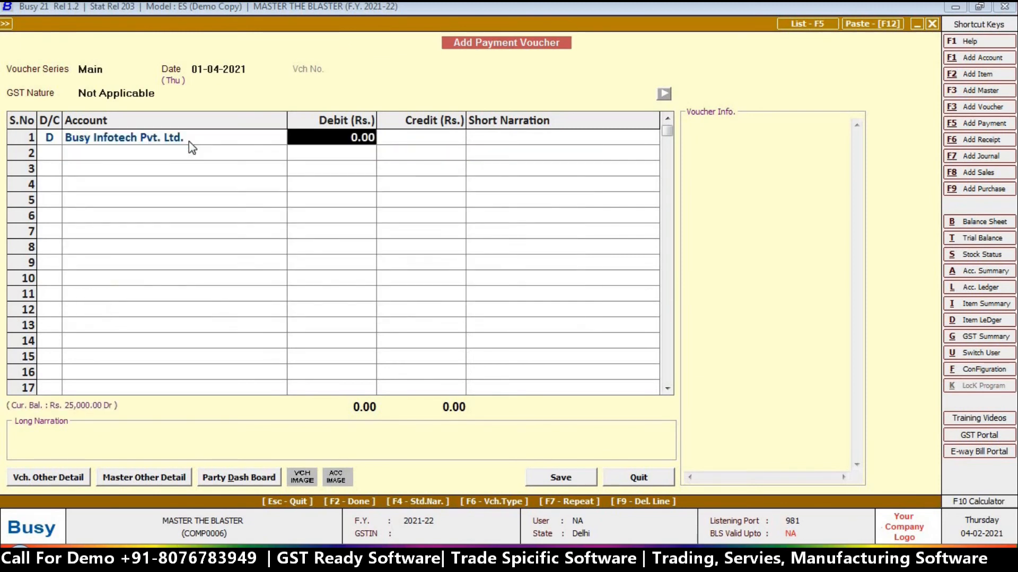
{"action": "type", "text": "25000"}
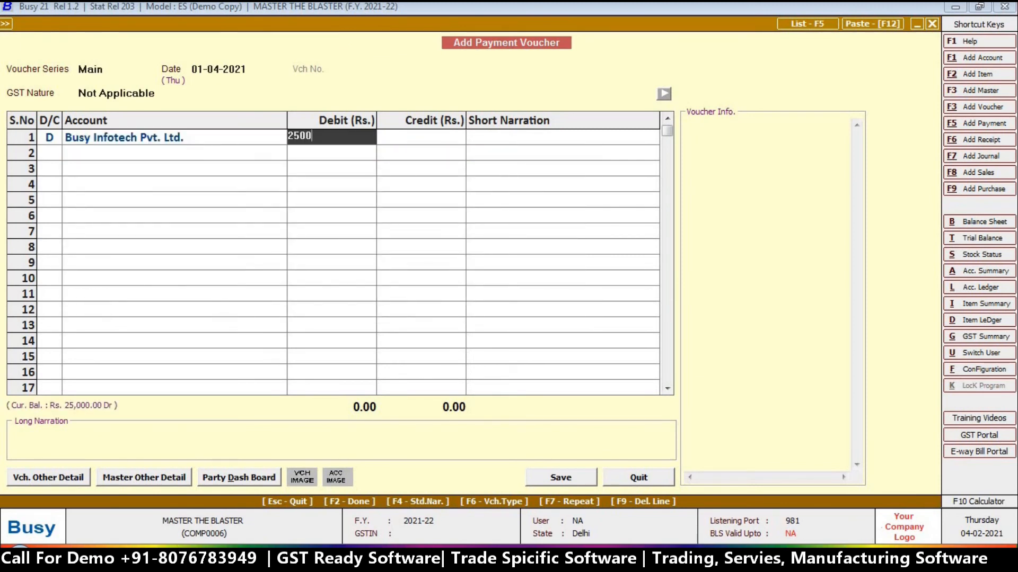
{"action": "key", "text": "Return"}
{"action": "key", "text": "Return"}
{"action": "key", "text": "Return"}
{"action": "key", "text": "Return"}
{"action": "key", "text": "Return"}
{"action": "key", "text": "Return"}
{"action": "key", "text": "Return"}
{"action": "key", "text": "Return"}
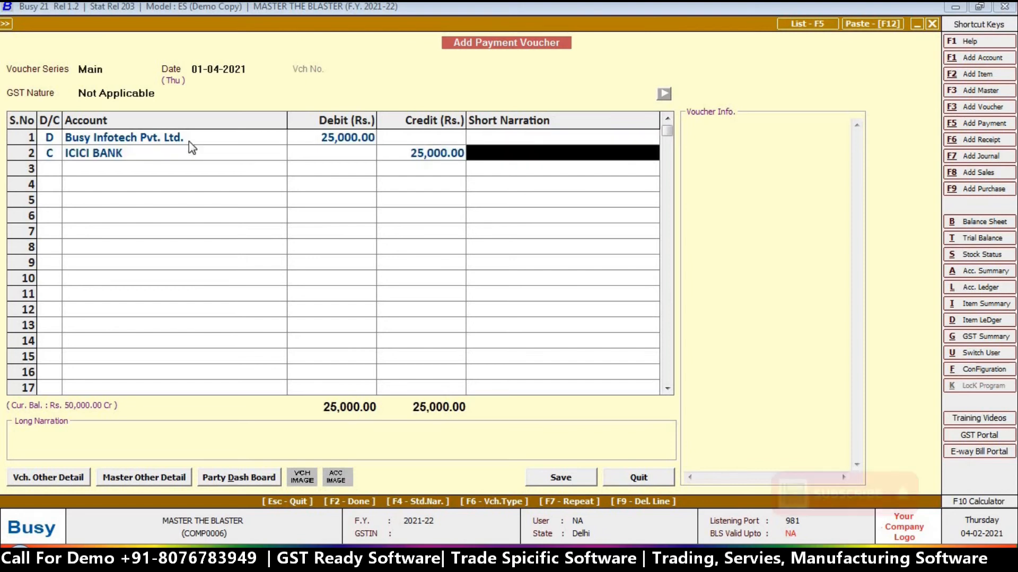
{"action": "key", "text": "Return"}
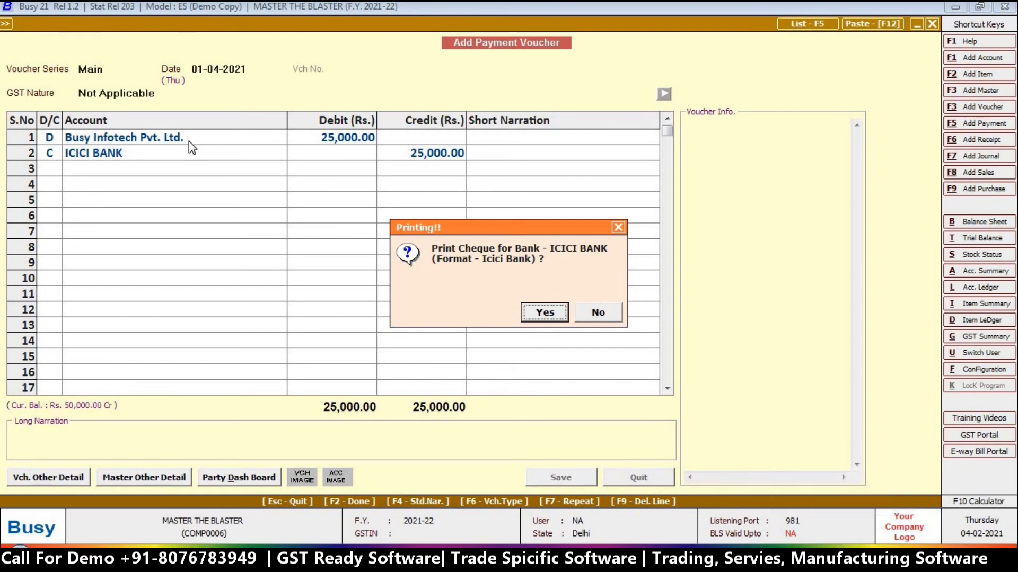
Save the voucher and send its ICICI BANK cheque to printing
{"action": "left_click", "coordinate": [560, 315]}
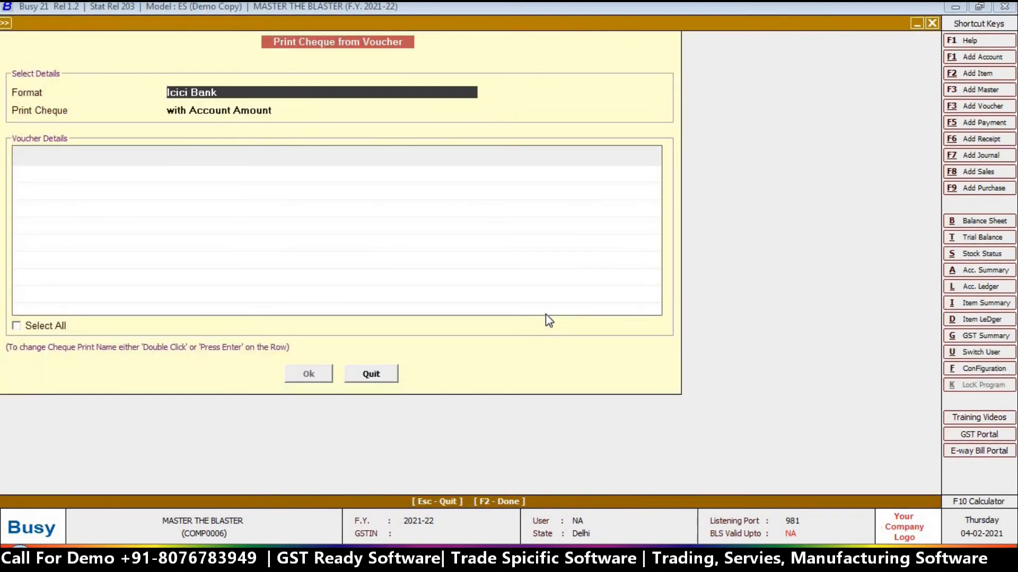
{"action": "key", "text": "Return"}
{"action": "key", "text": "Return"}
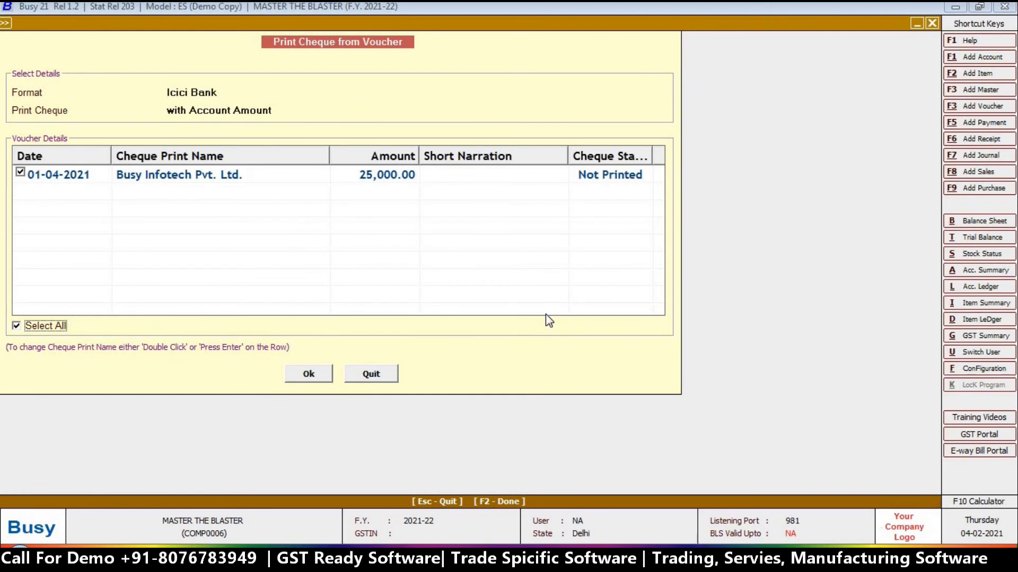
{"action": "left_click", "coordinate": [300, 374]}
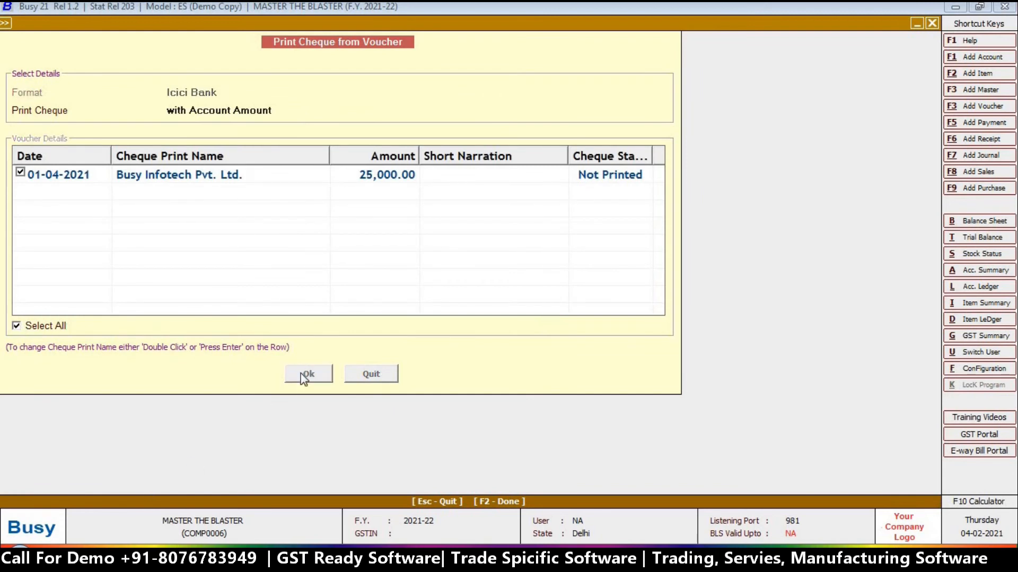
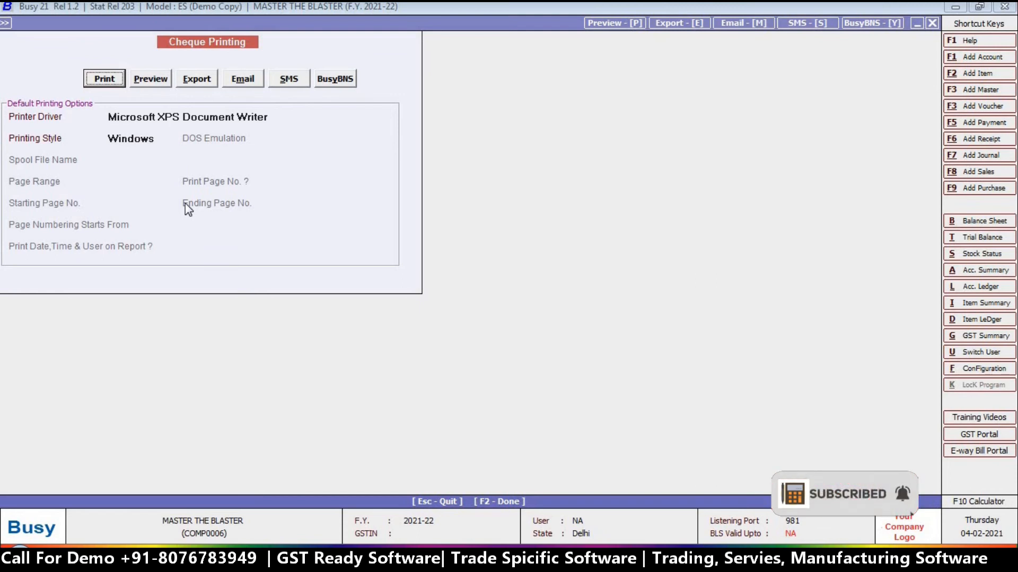
Preview the 25,000.00 cheque, then quit cheque printing and close the payment voucher entry
{"action": "left_click", "coordinate": [148, 82]}
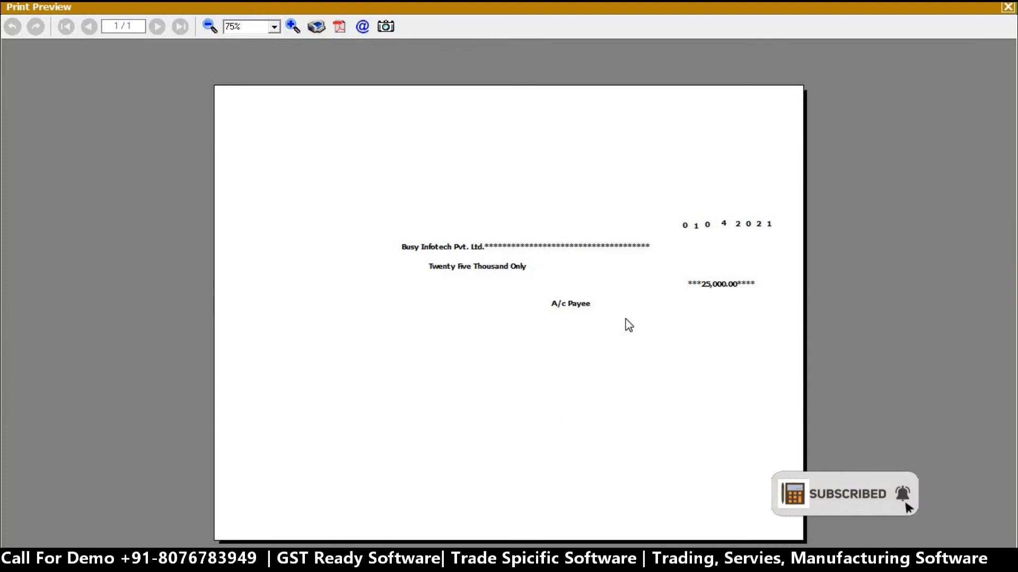
{"action": "key", "text": "Escape"}
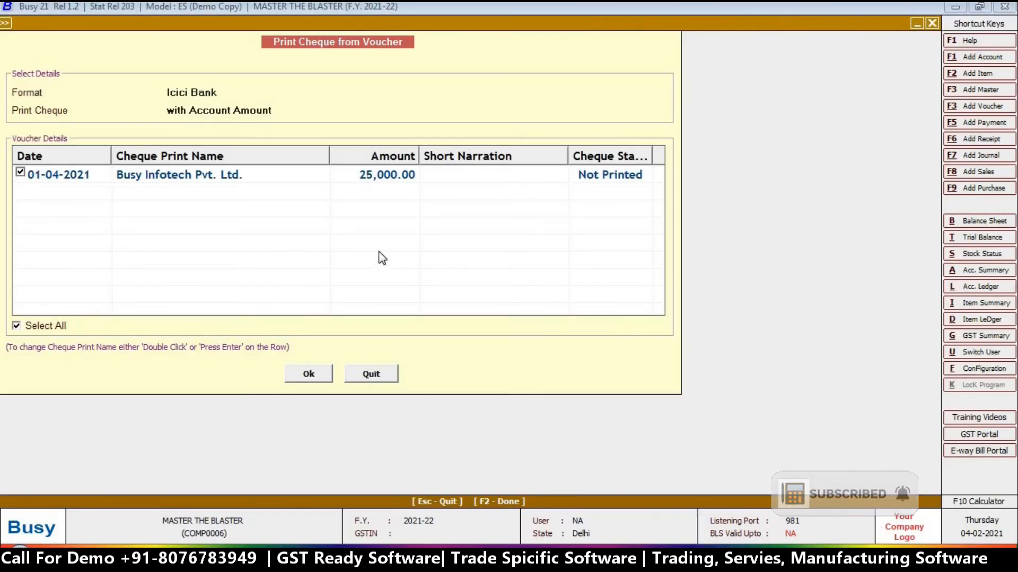
{"action": "key", "text": "Escape"}
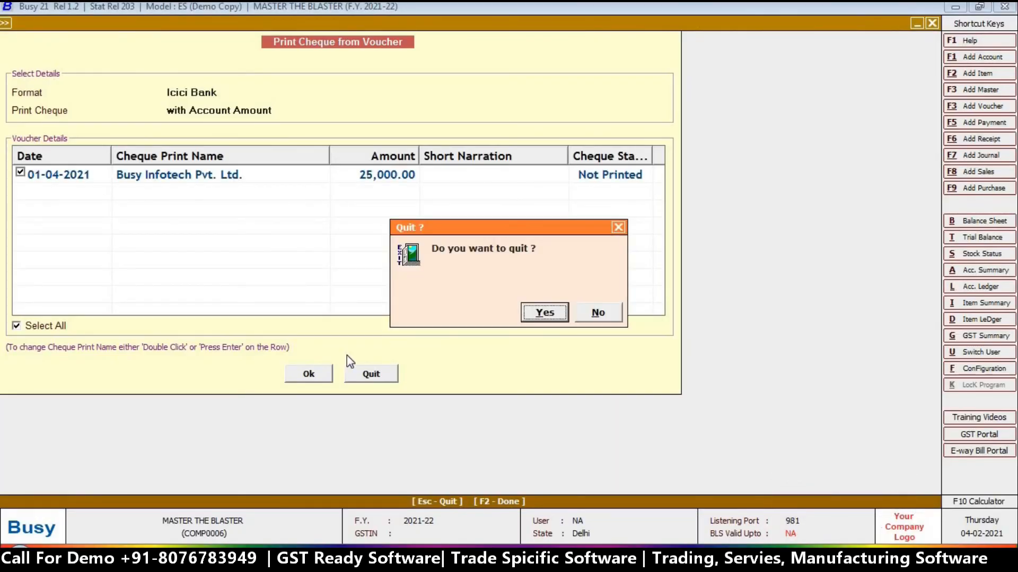
{"action": "left_click", "coordinate": [562, 318]}
{"action": "key", "text": "Return"}
{"action": "key", "text": "Escape"}
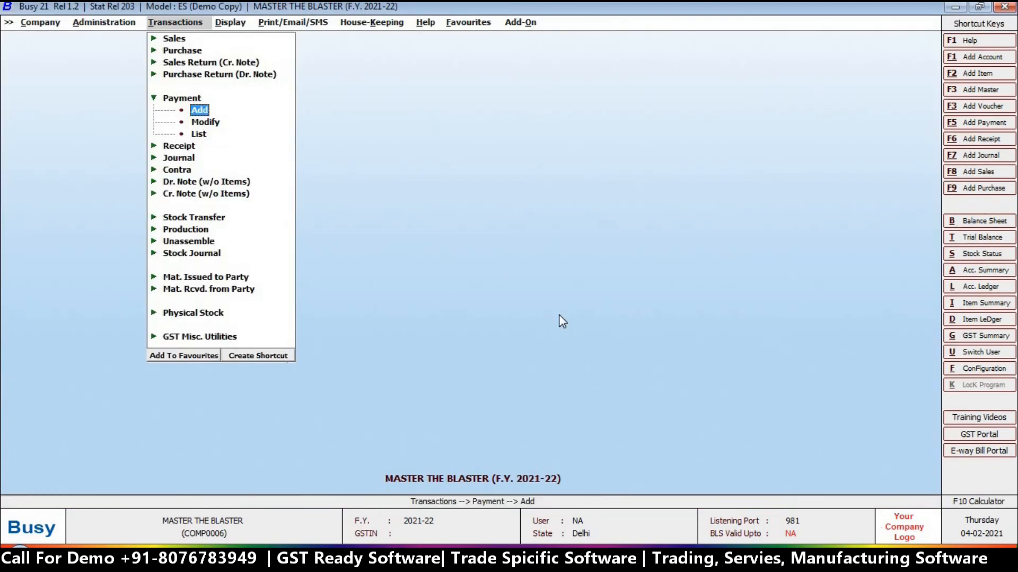
Close the Payment and Transactions menus to return to BUSY's main screen
{"action": "key", "text": "Escape"}
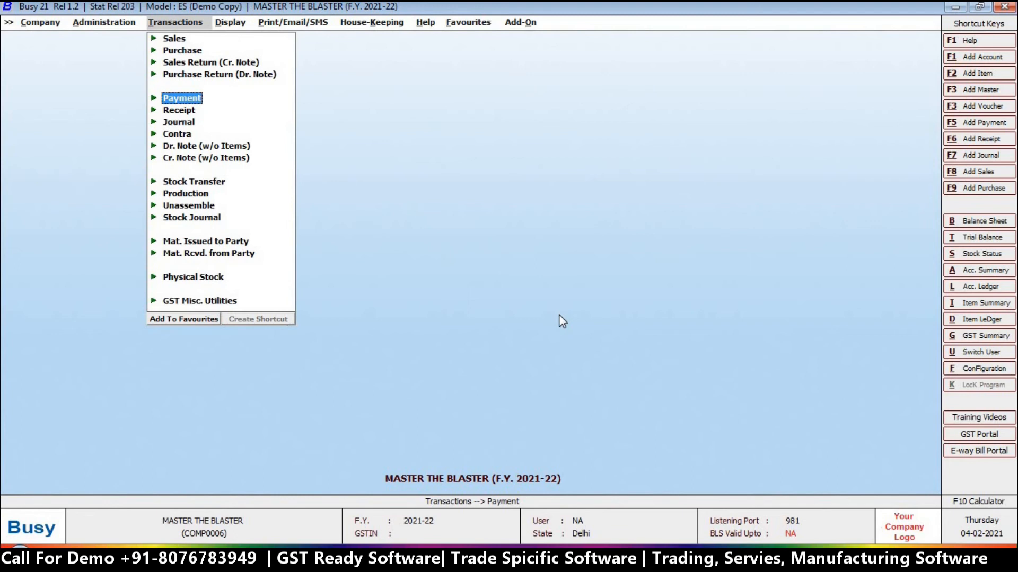
{"action": "key", "text": "Escape"}
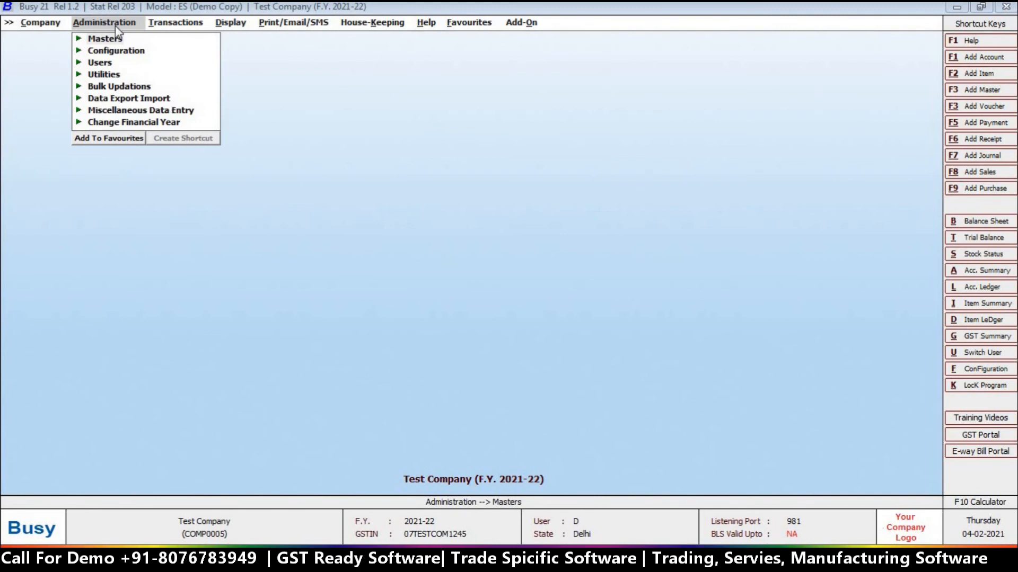
Open Administration > Configuration > Email Configuration and keep reports sent as PDF attachments
{"action": "left_click", "coordinate": [118, 39]}
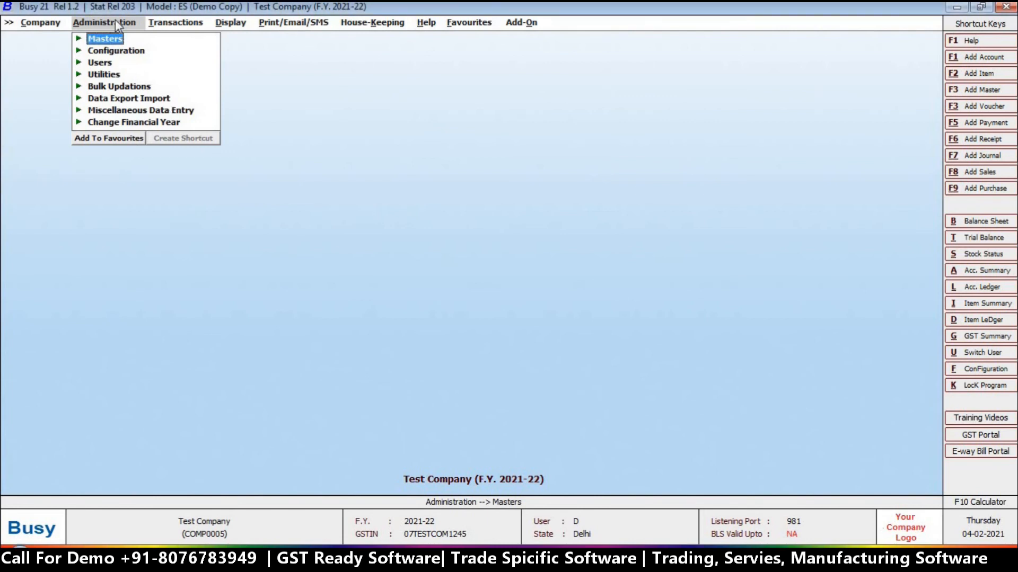
{"action": "double_click", "coordinate": [115, 52]}
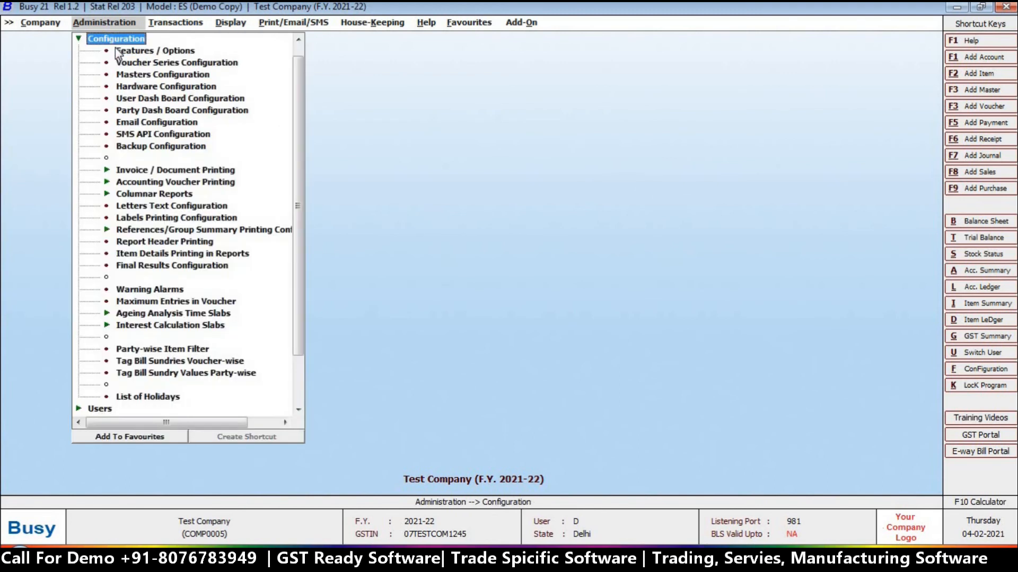
{"action": "double_click", "coordinate": [141, 123]}
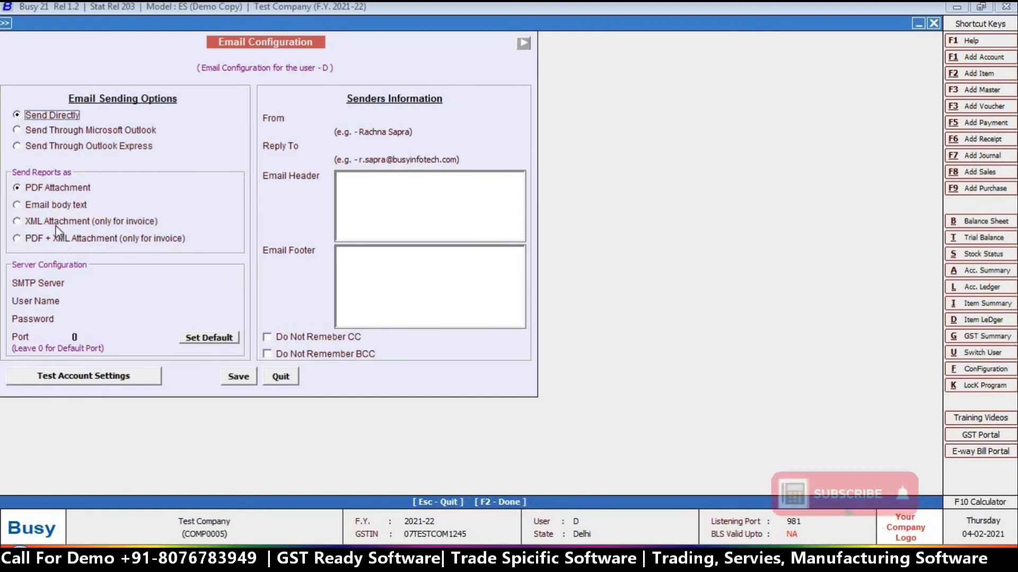
{"action": "left_click", "coordinate": [33, 190]}
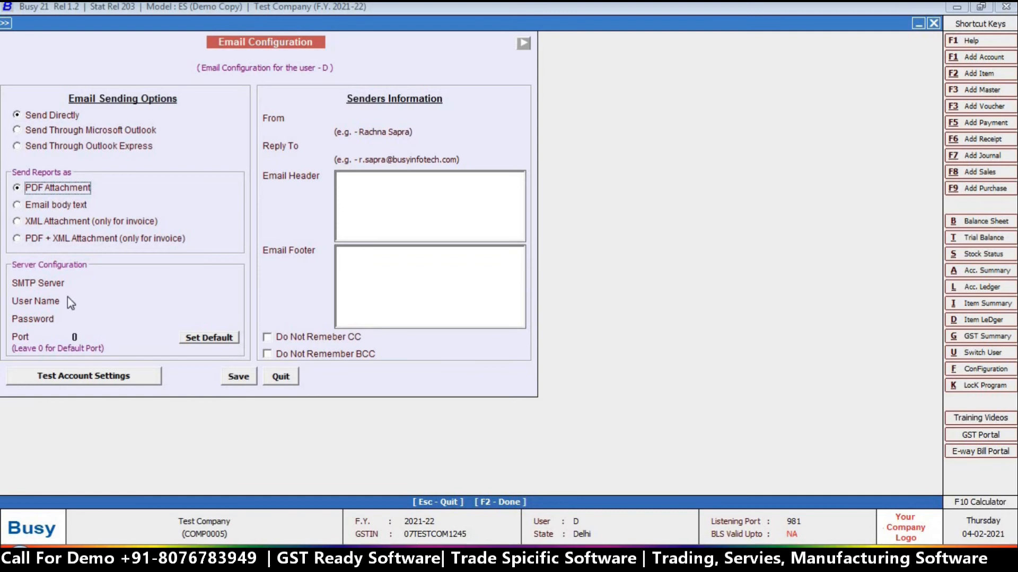
Go over the SMTP Server, User Name and Password fields, then switch to Chrome
{"action": "left_click", "coordinate": [88, 279]}
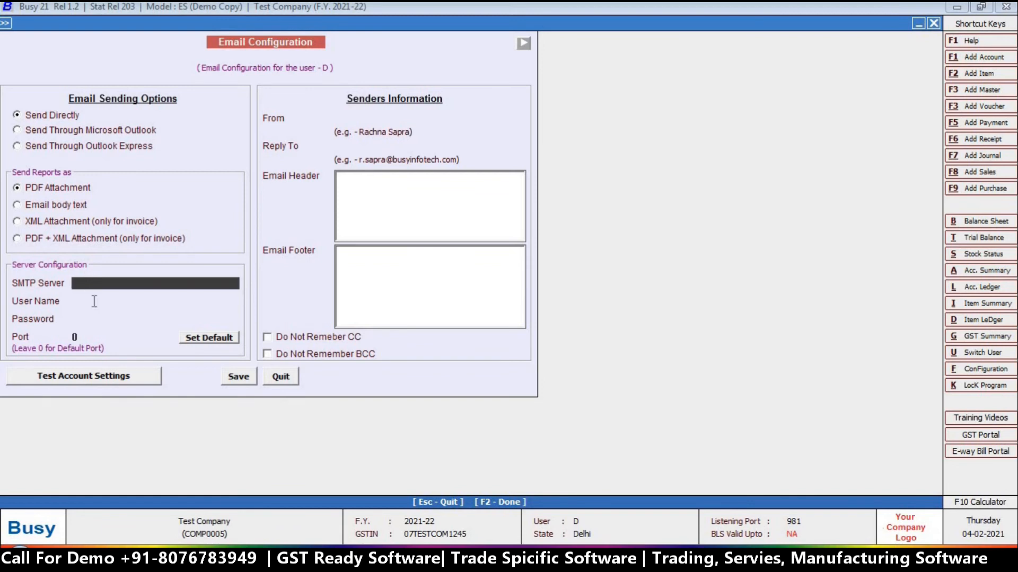
{"action": "left_click", "coordinate": [94, 300]}
{"action": "left_click", "coordinate": [100, 323]}
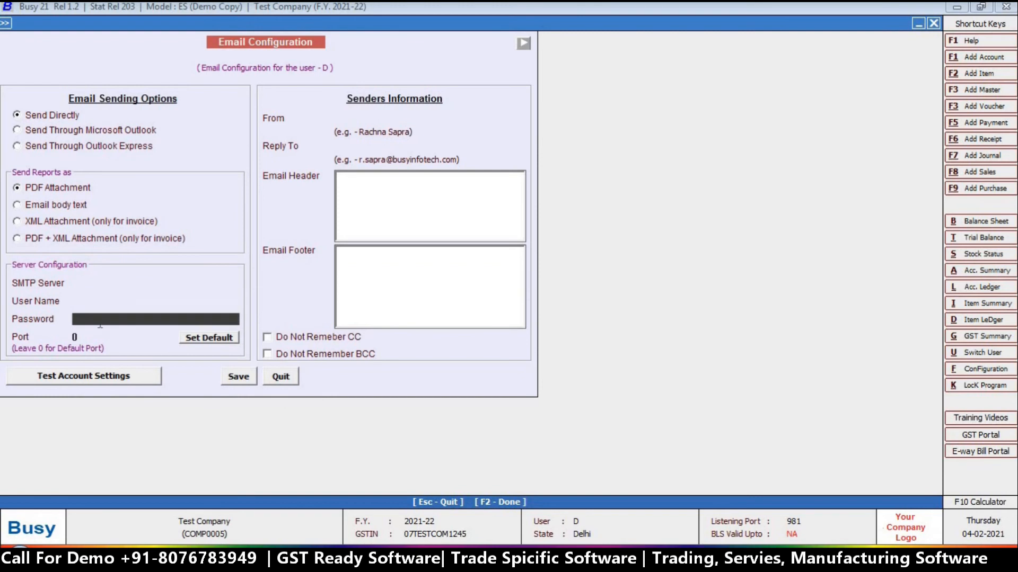
{"action": "left_click", "coordinate": [102, 283]}
{"action": "left_click", "coordinate": [192, 459]}
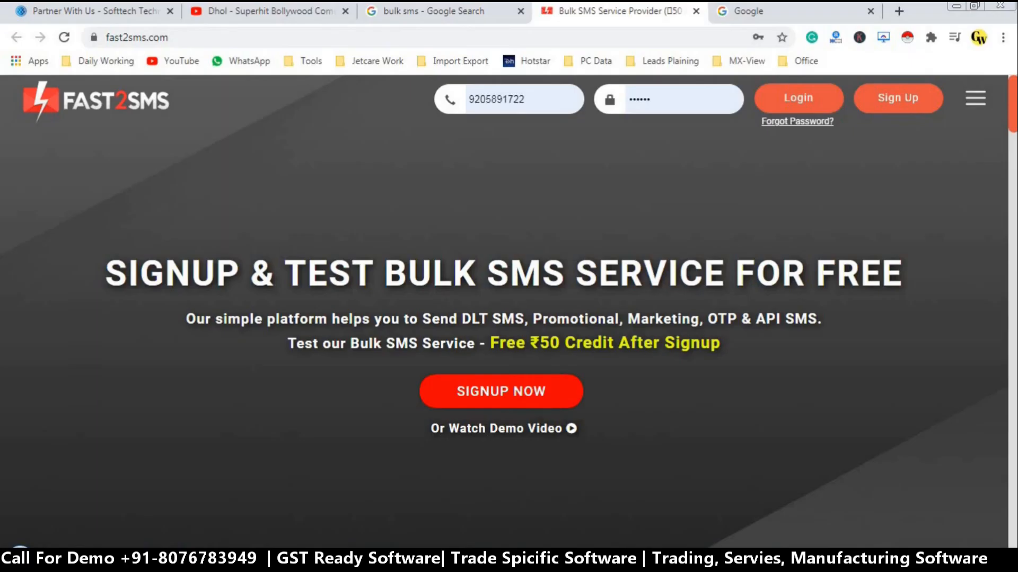
Search Google for 'yahoo smtp settings' and look over its server address and port 465
{"action": "left_click", "coordinate": [509, 16]}
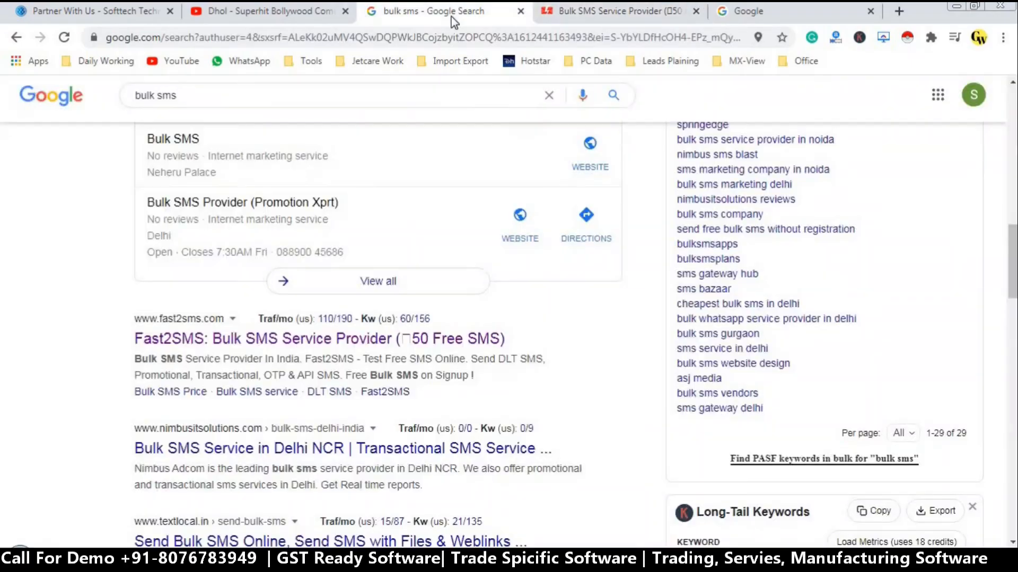
{"action": "left_click", "coordinate": [352, 45]}
{"action": "type", "text": "go"}
{"action": "key", "text": "Return"}
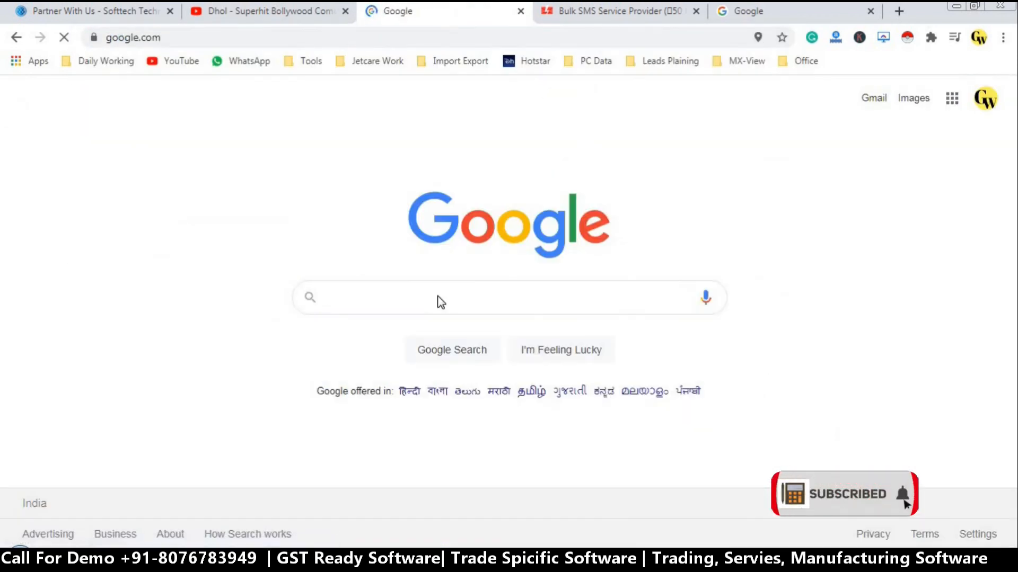
{"action": "left_click", "coordinate": [424, 306]}
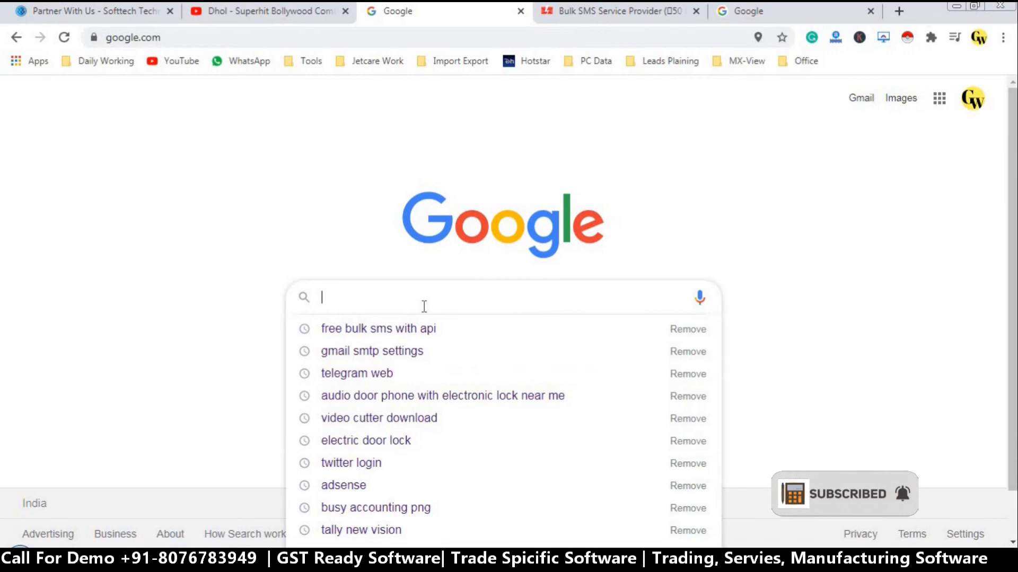
{"action": "type", "text": "yahoo"}
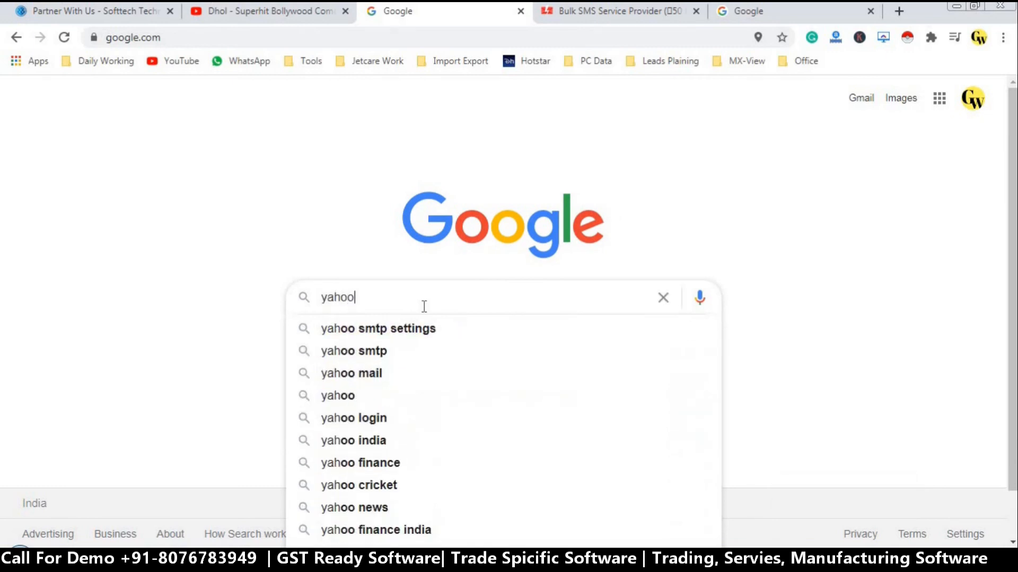
{"action": "key", "text": "Down"}
{"action": "key", "text": "Return"}
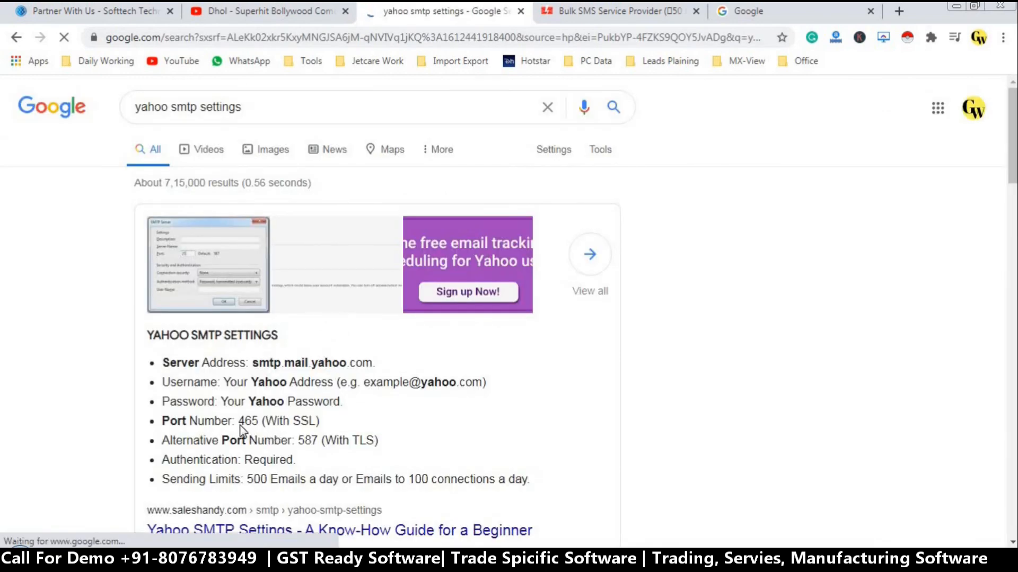
{"action": "left_click_drag", "start_coordinate": [244, 423], "coordinate": [259, 424]}
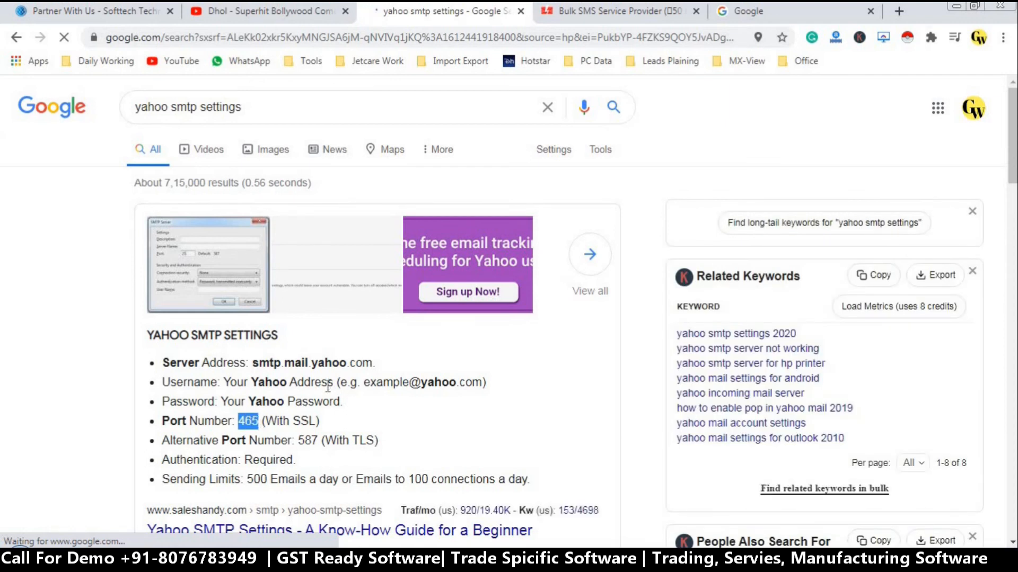
{"action": "left_click_drag", "start_coordinate": [252, 362], "coordinate": [374, 366]}
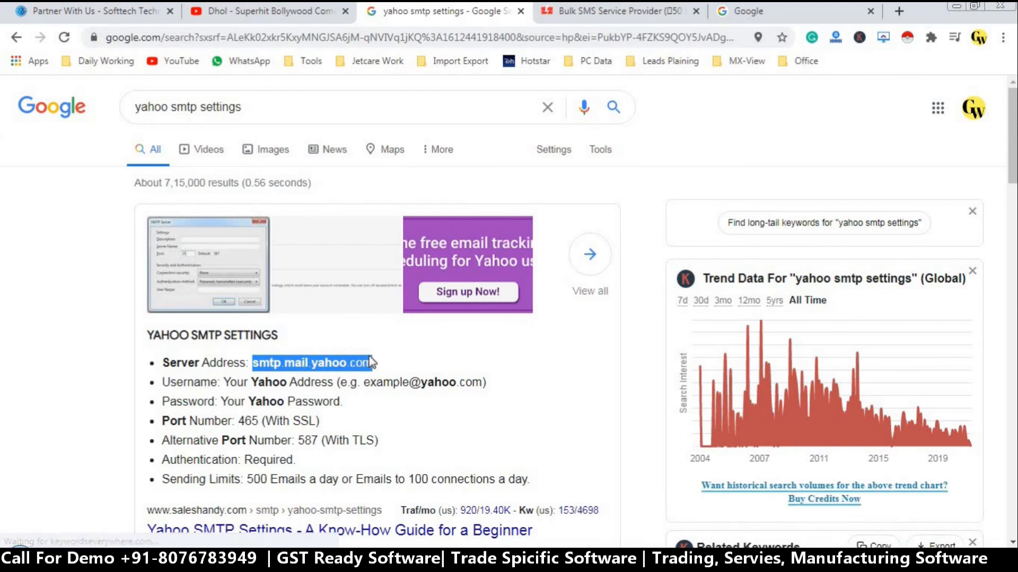
{"action": "left_click", "coordinate": [340, 366]}
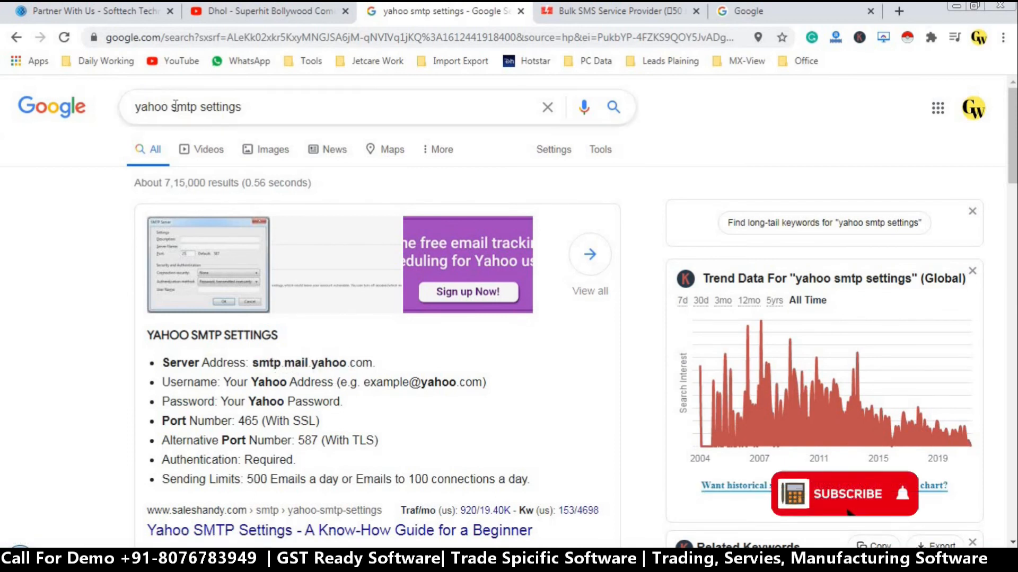
Change the search to 'gmail smtp settings', copy smtp.gmail.com, and return to BUSY 21
{"action": "left_click_drag", "start_coordinate": [169, 108], "coordinate": [133, 108]}
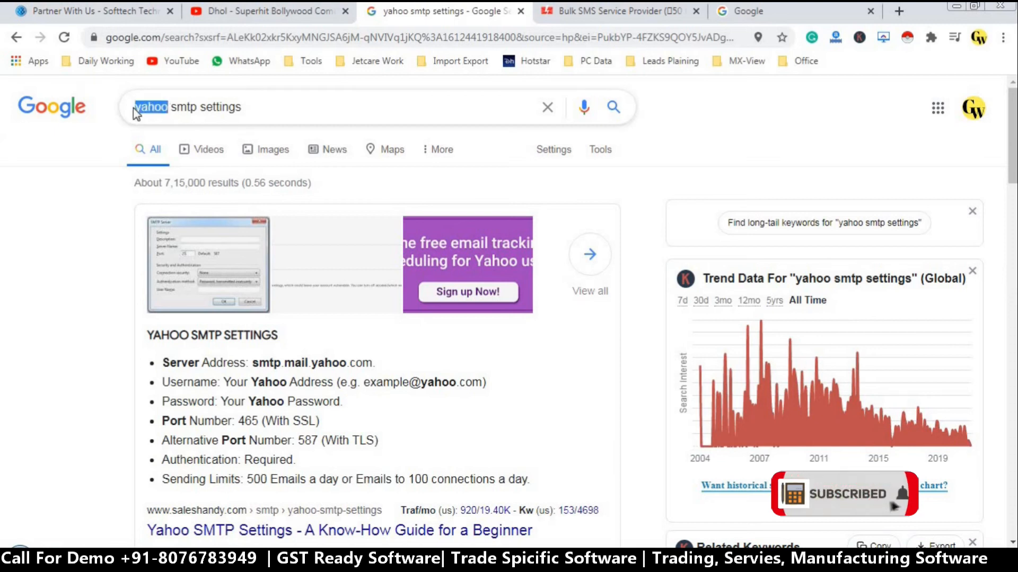
{"action": "type", "text": "gmail"}
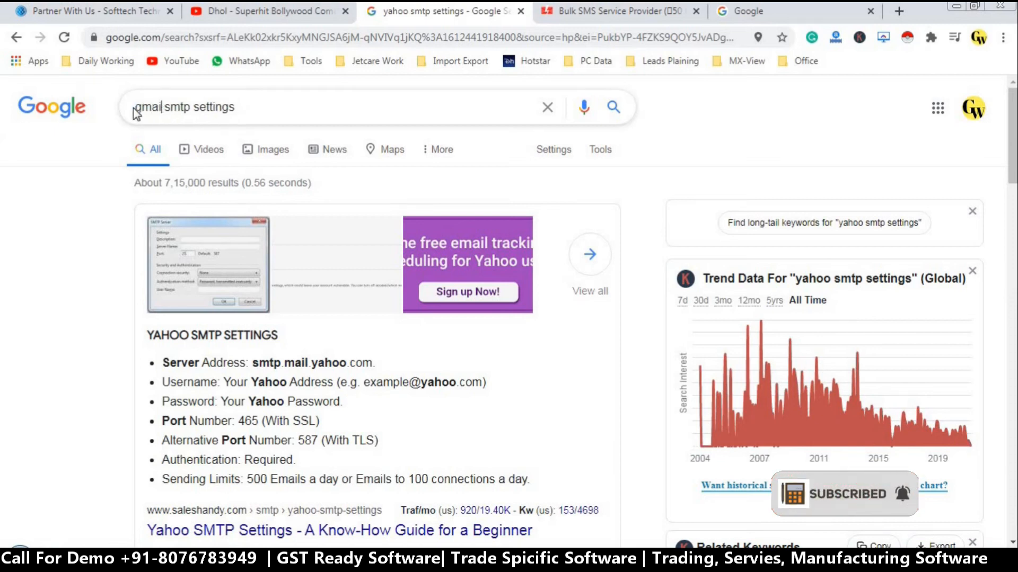
{"action": "key", "text": "Return"}
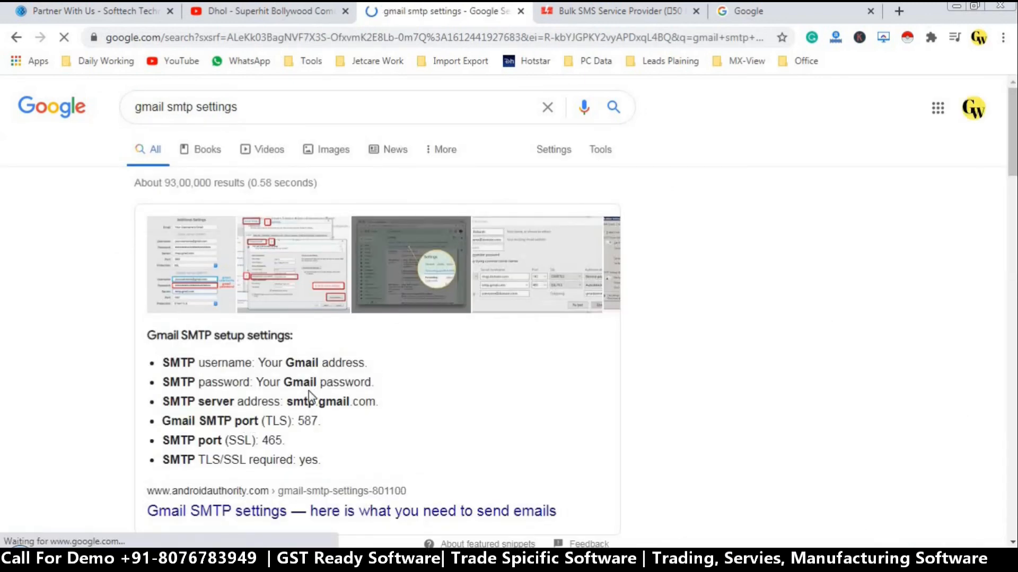
{"action": "left_click_drag", "start_coordinate": [287, 403], "coordinate": [376, 397]}
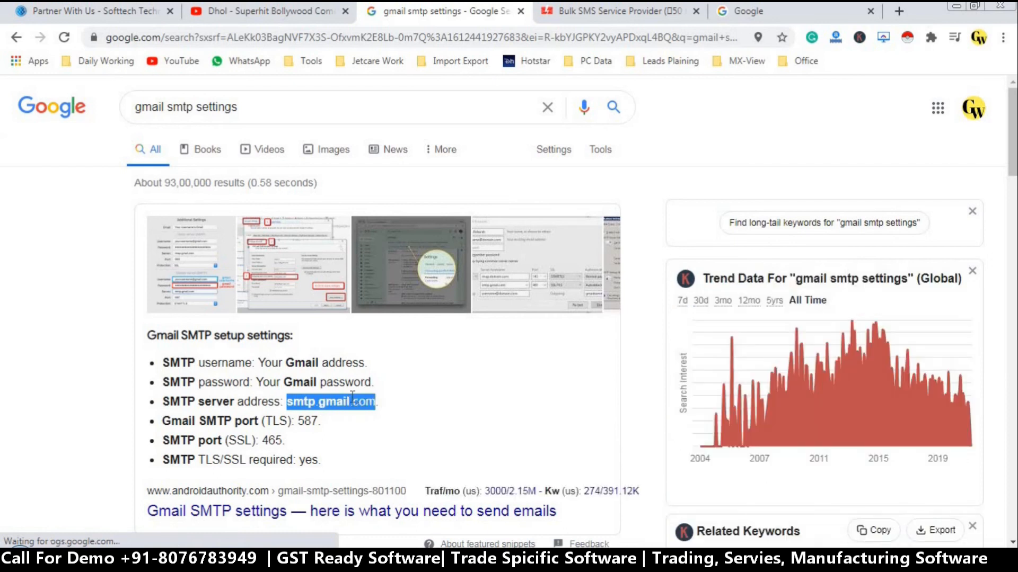
{"action": "right_click", "coordinate": [351, 401]}
{"action": "left_click", "coordinate": [371, 410]}
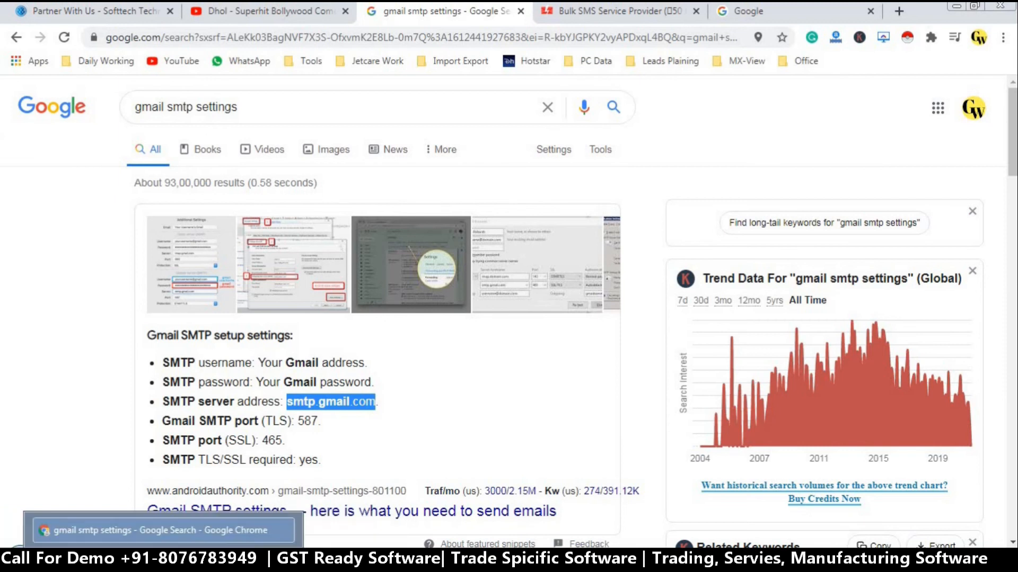
{"action": "left_click", "coordinate": [159, 555]}
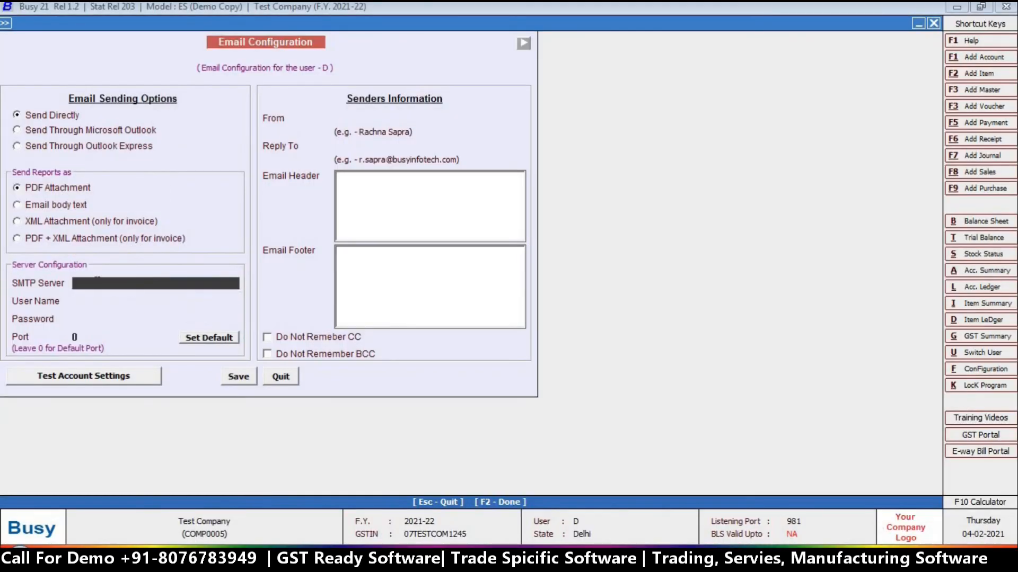
Paste smtp.gmail.com as SMTP server, keep port 465, and enter the Gmail account's user name and password
{"action": "key", "text": "ctrl+v"}
{"action": "key", "text": "Return"}
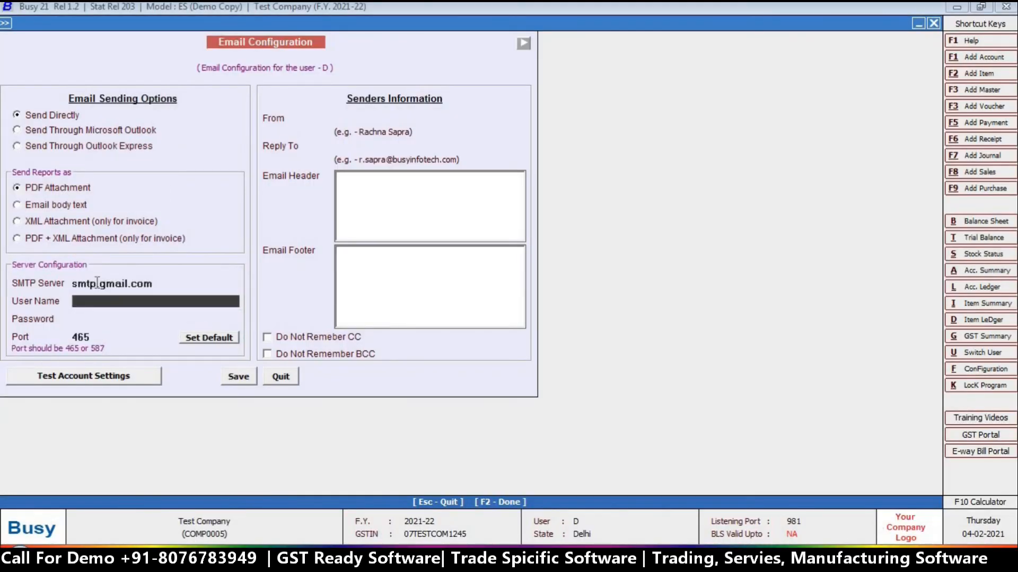
{"action": "left_click", "coordinate": [91, 340]}
{"action": "left_click", "coordinate": [88, 296]}
{"action": "left_click", "coordinate": [95, 282]}
{"action": "left_click", "coordinate": [94, 298]}
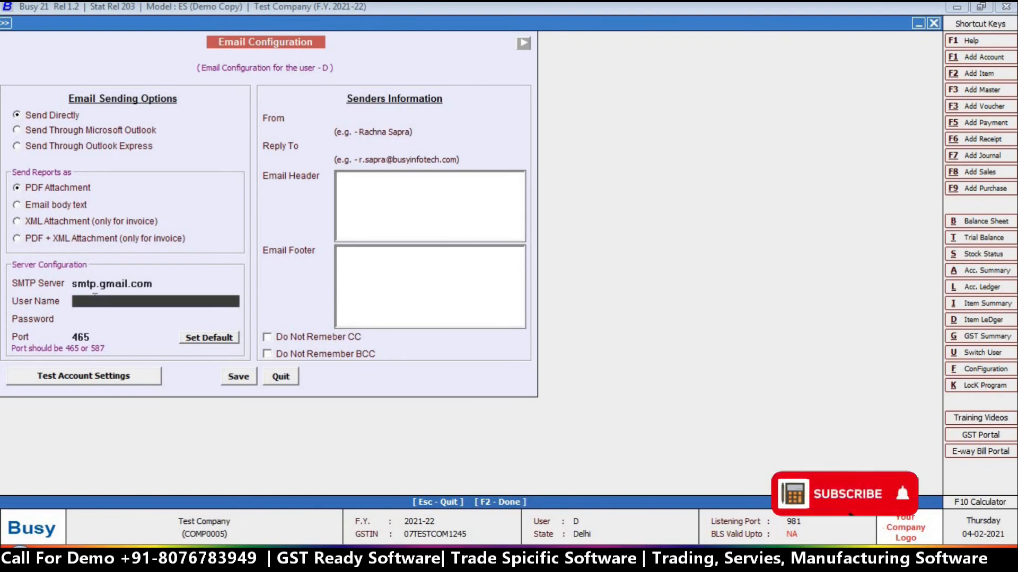
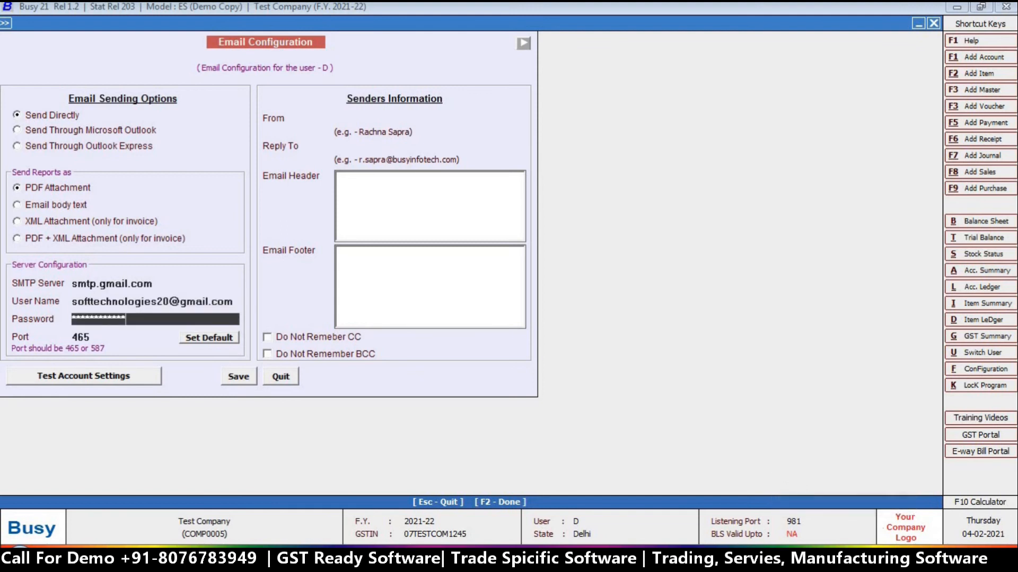
{"action": "key", "text": "Return"}
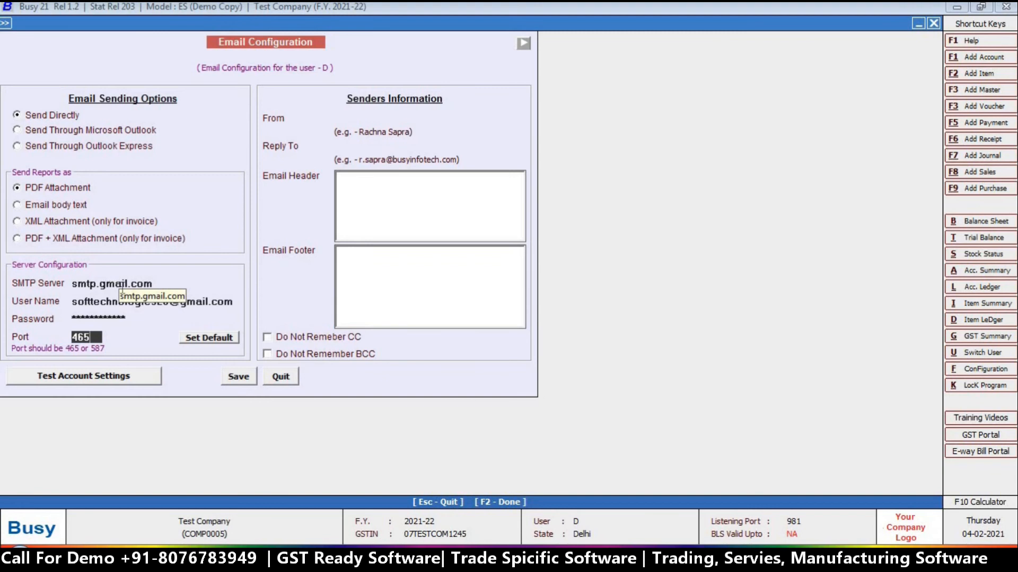
Set the sender name to 'Softtech Technologies' and enter the company's reply-to e-mail address
{"action": "left_click", "coordinate": [376, 120]}
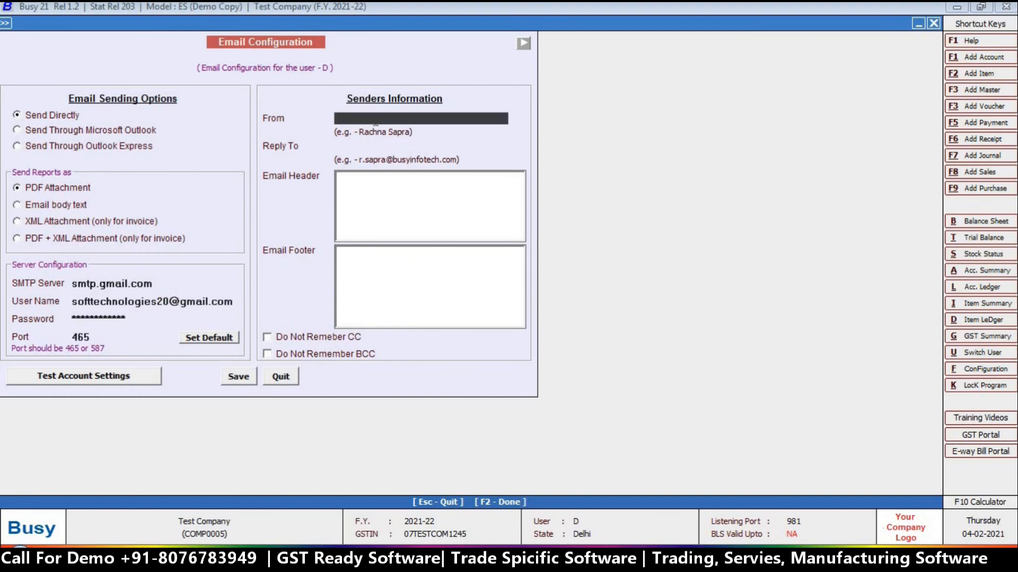
{"action": "type", "text": "Sof"}
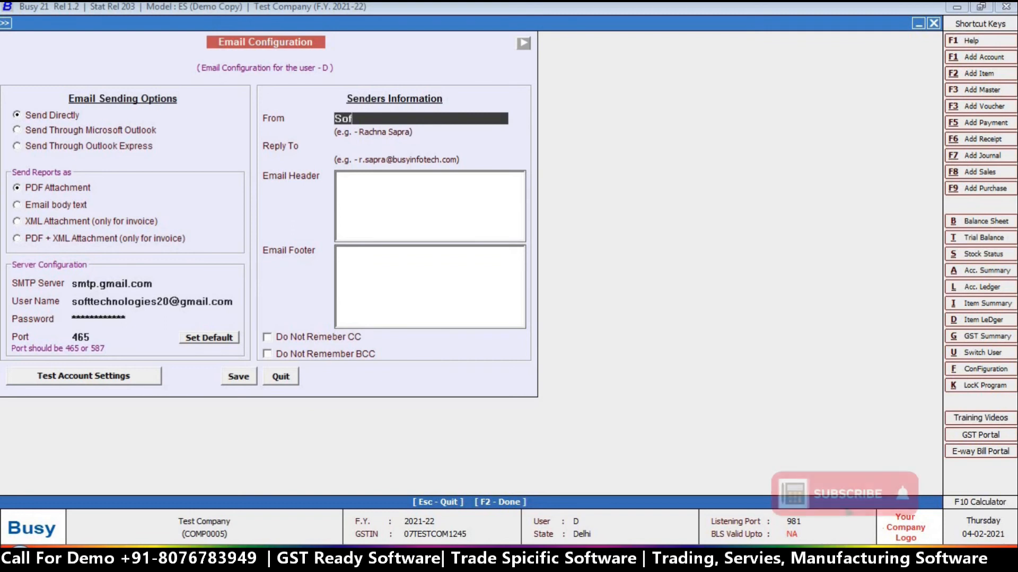
{"action": "type", "text": "ttech "}
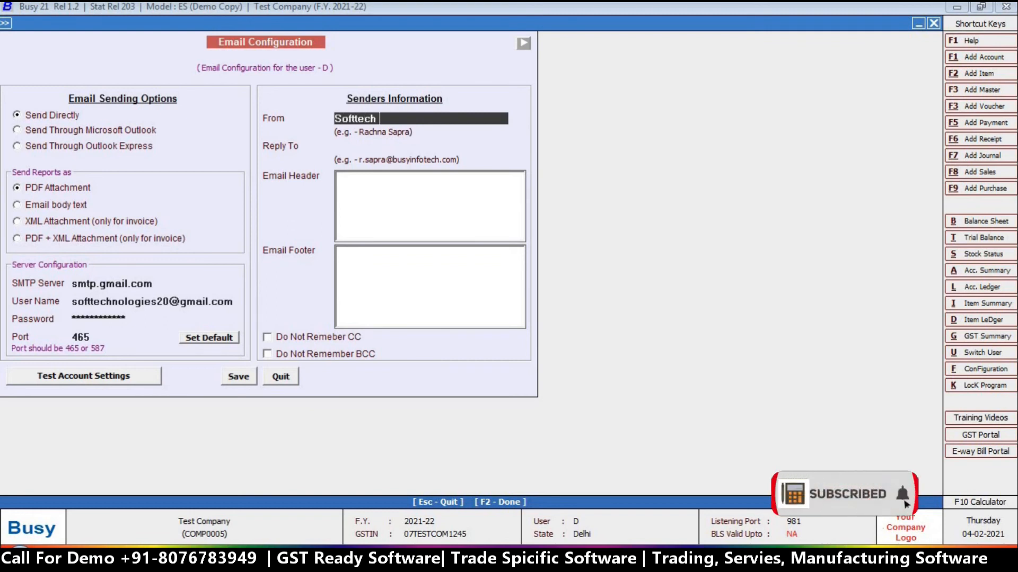
{"action": "type", "text": "Technologies"}
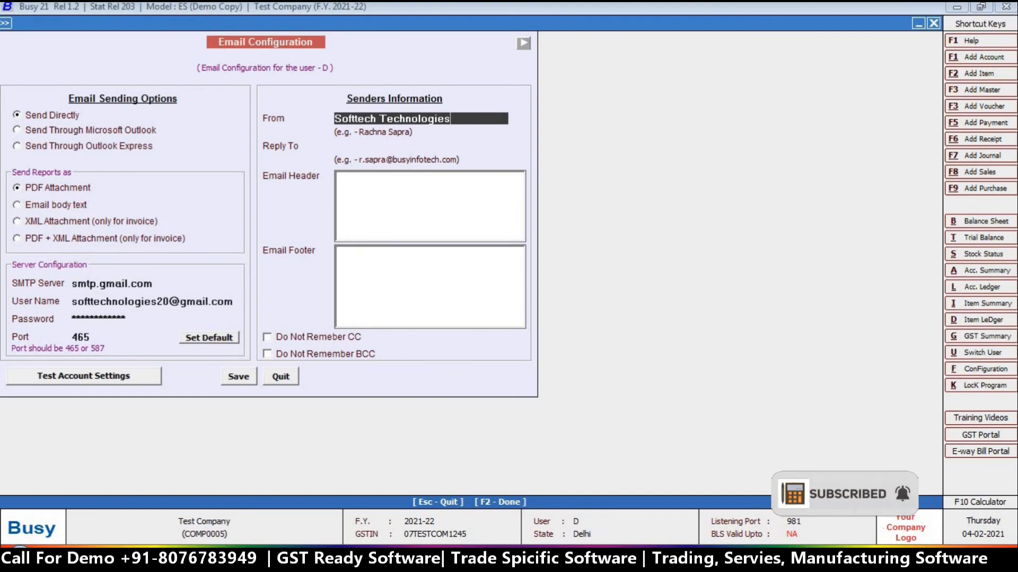
{"action": "key", "text": "Return"}
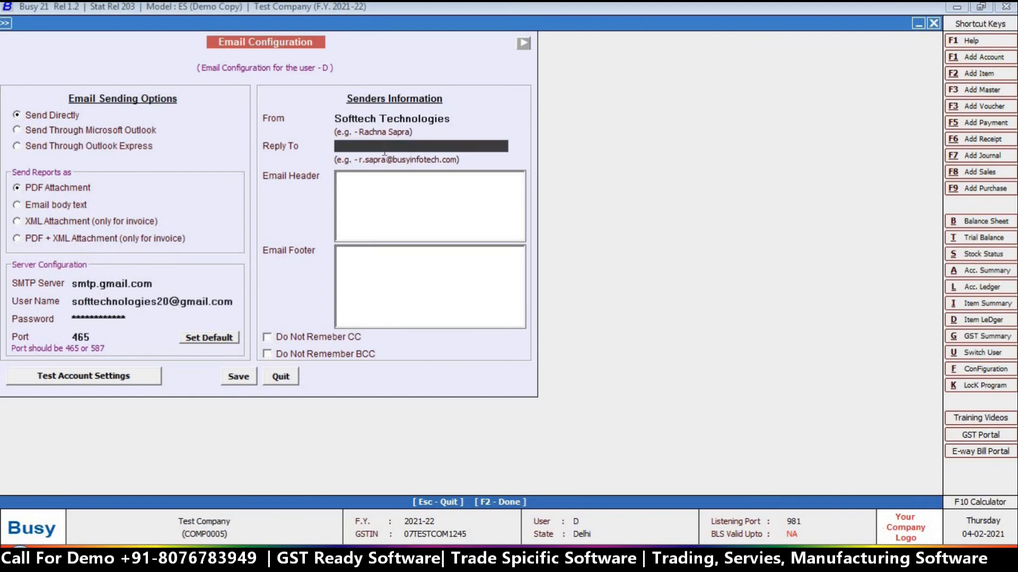
{"action": "type", "text": "so"}
{"action": "key", "text": "BackSpace"}
{"action": "key", "text": "BackSpace"}
{"action": "key", "text": "Return"}
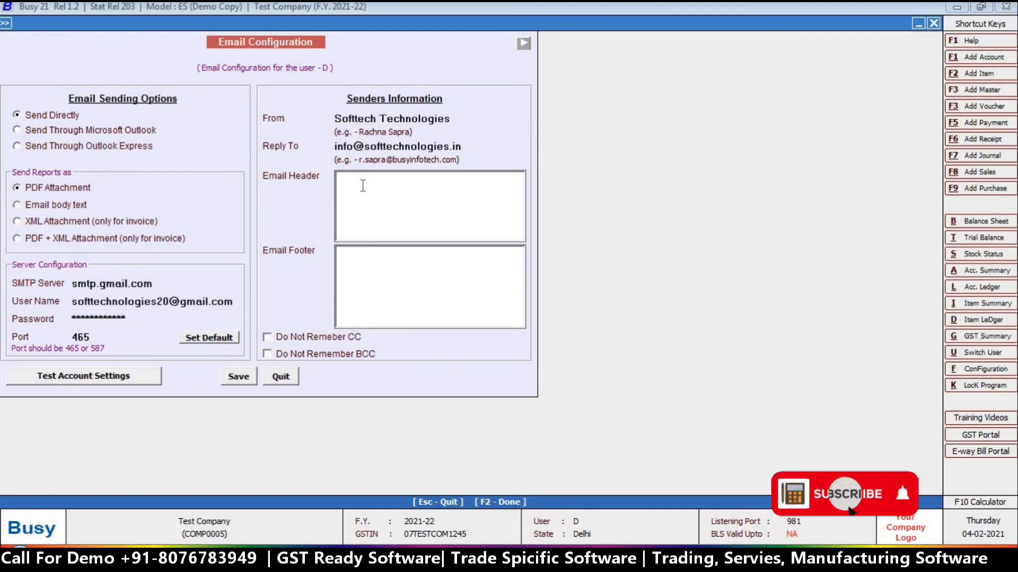
Enter the header lines 'Dear Sir/Madam,' and 'Greeting From Softtechank', then save the email settings
{"action": "type", "text": "Dear S"}
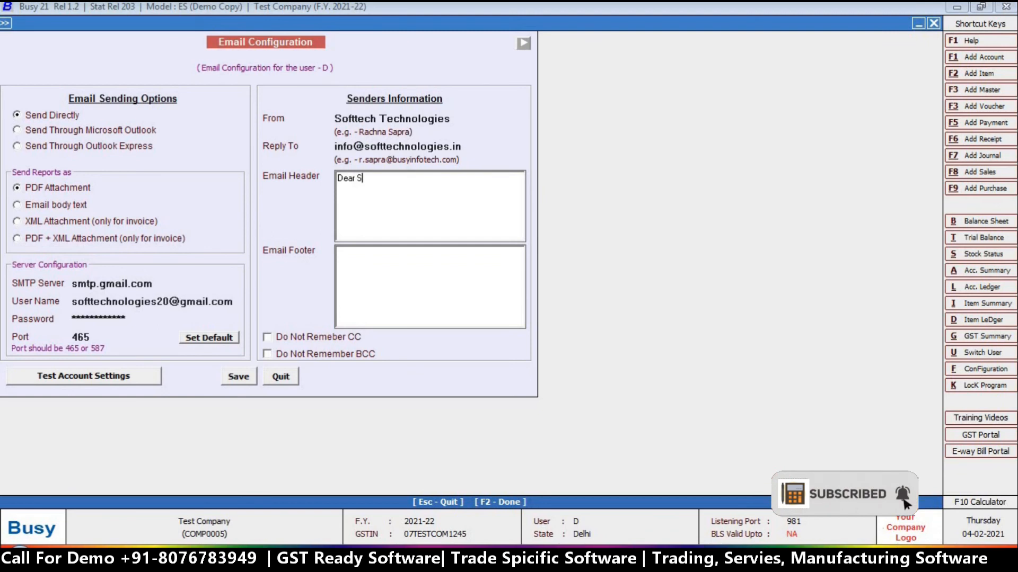
{"action": "type", "text": "ir/Madam,"}
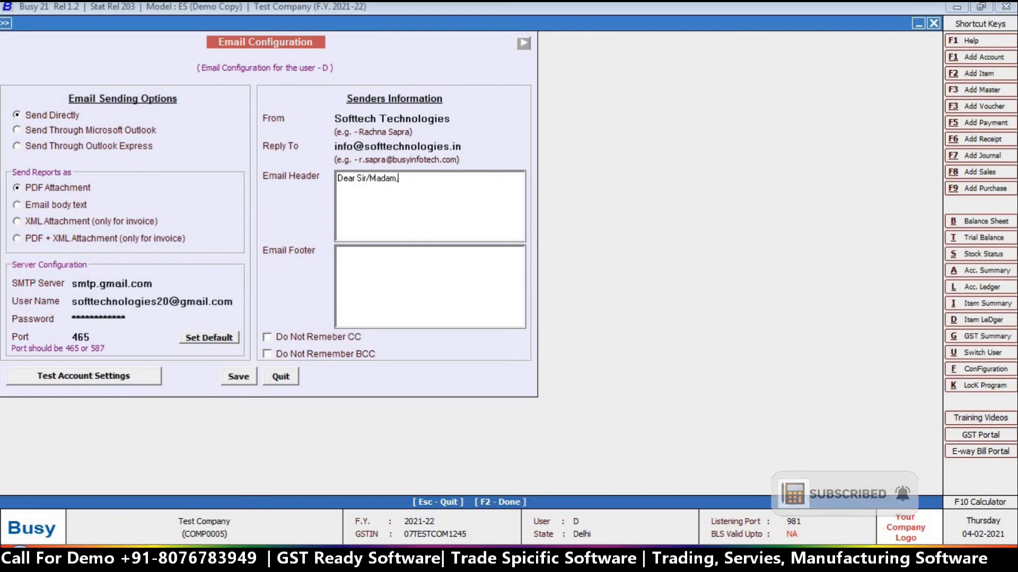
{"action": "key", "text": "Return"}
{"action": "type", "text": "Greeting From Softtech"}
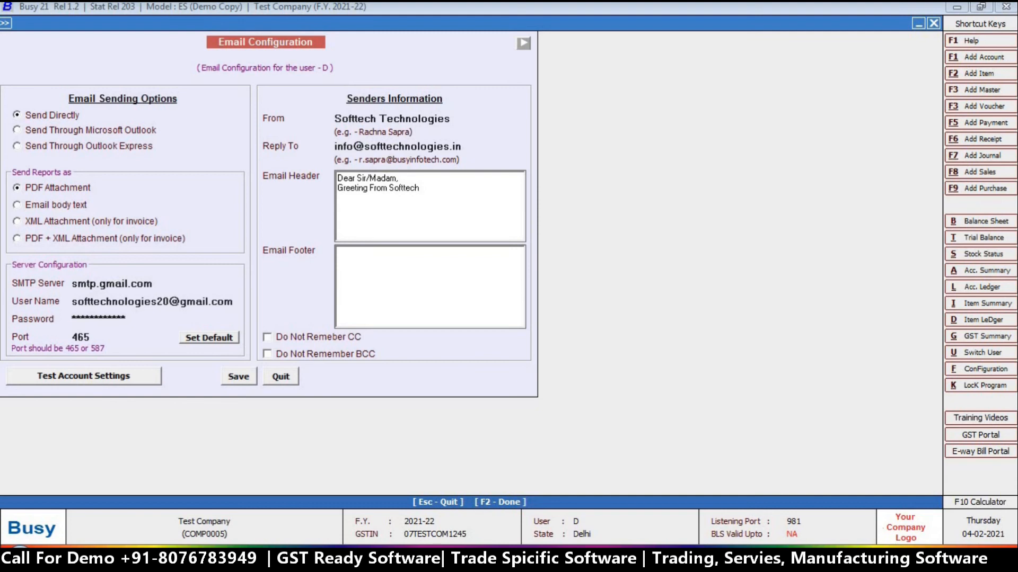
{"action": "type", "text": "anks & Regards"}
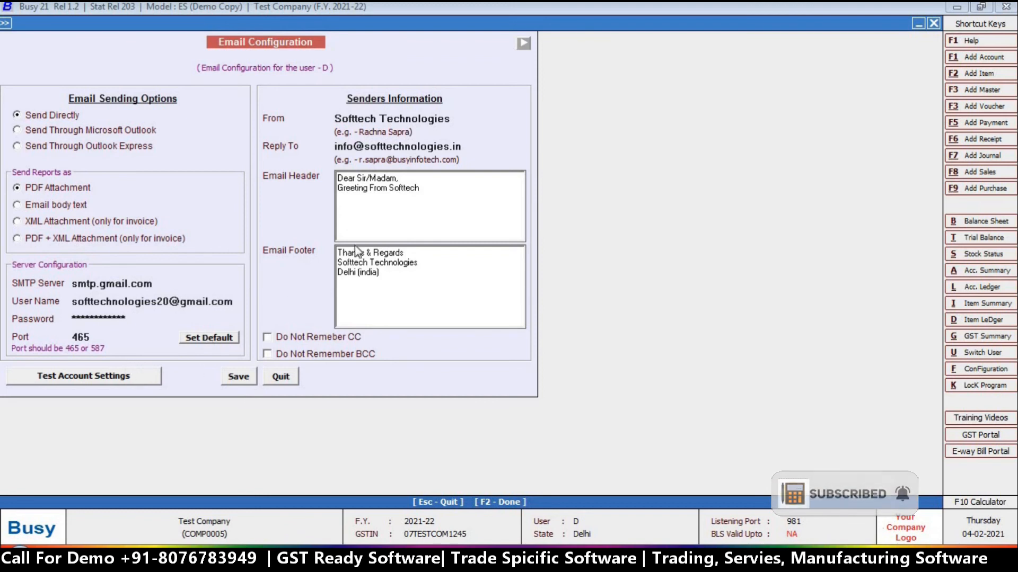
{"action": "left_click", "coordinate": [238, 377]}
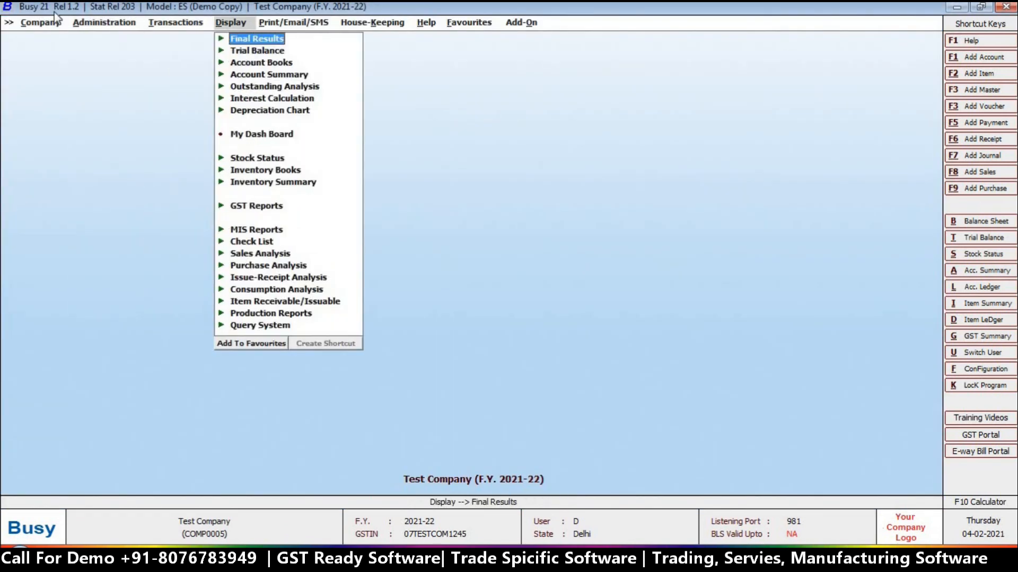
Start a new sales voucher with the default series and date for party Busy Infotech Pvt. Ltd
{"action": "key", "text": "Left"}
{"action": "key", "text": "Return"}
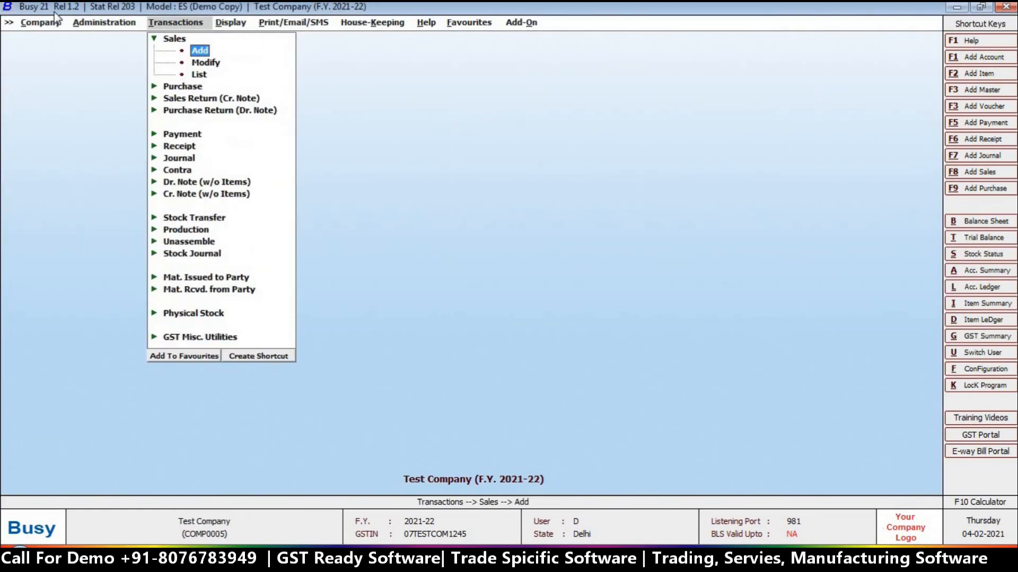
{"action": "key", "text": "Return"}
{"action": "key", "text": "Return"}
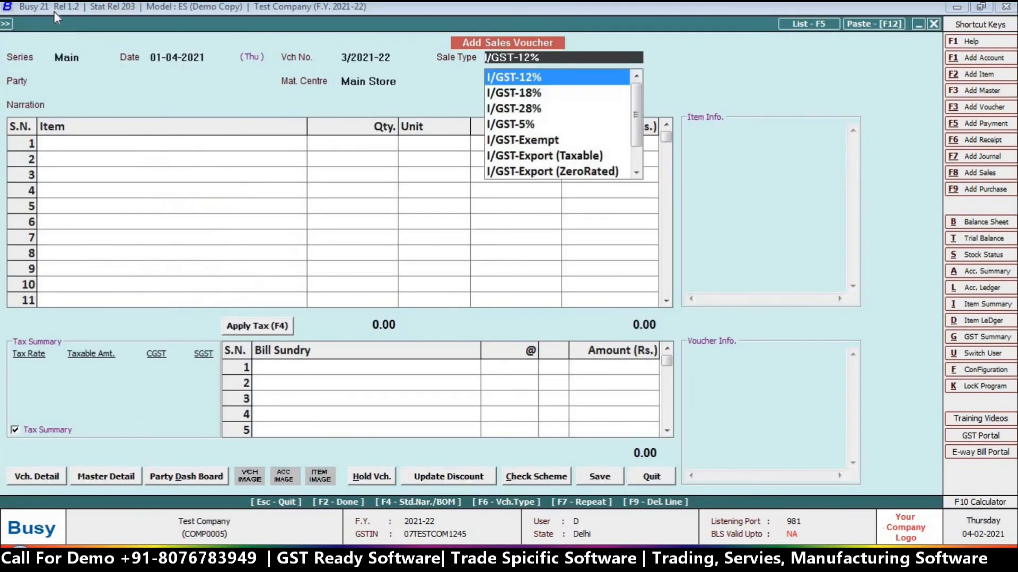
{"action": "key", "text": "Return"}
{"action": "key", "text": "Return"}
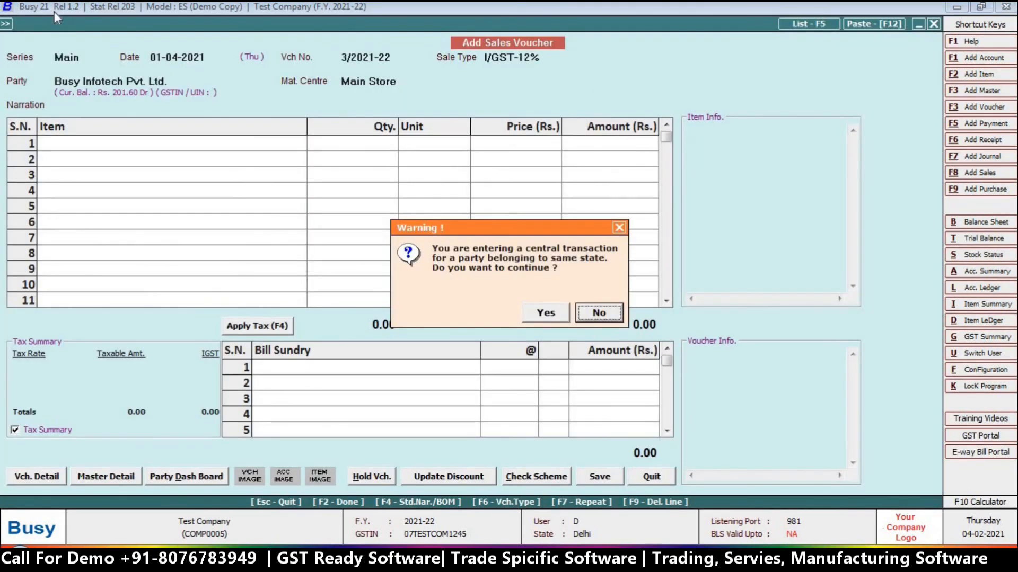
{"action": "key", "text": "Left"}
{"action": "key", "text": "Return"}
Add TEST ITEM, quantity 2 at 45, apply 12% IGST, and save the voucher
{"action": "key", "text": "Return"}
{"action": "key", "text": "Return"}
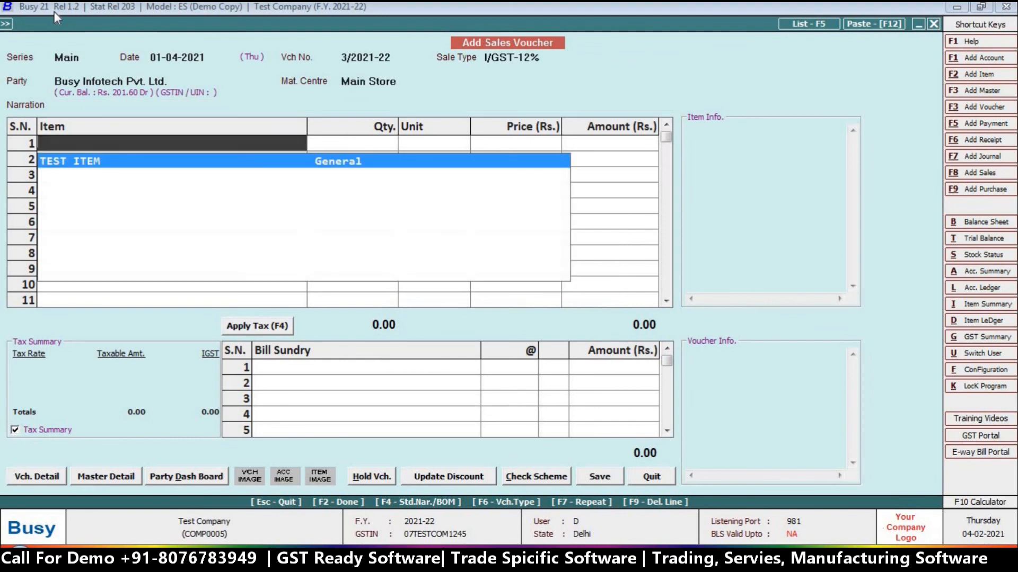
{"action": "key", "text": "Return"}
{"action": "type", "text": "2"}
{"action": "key", "text": "Return"}
{"action": "key", "text": "Left"}
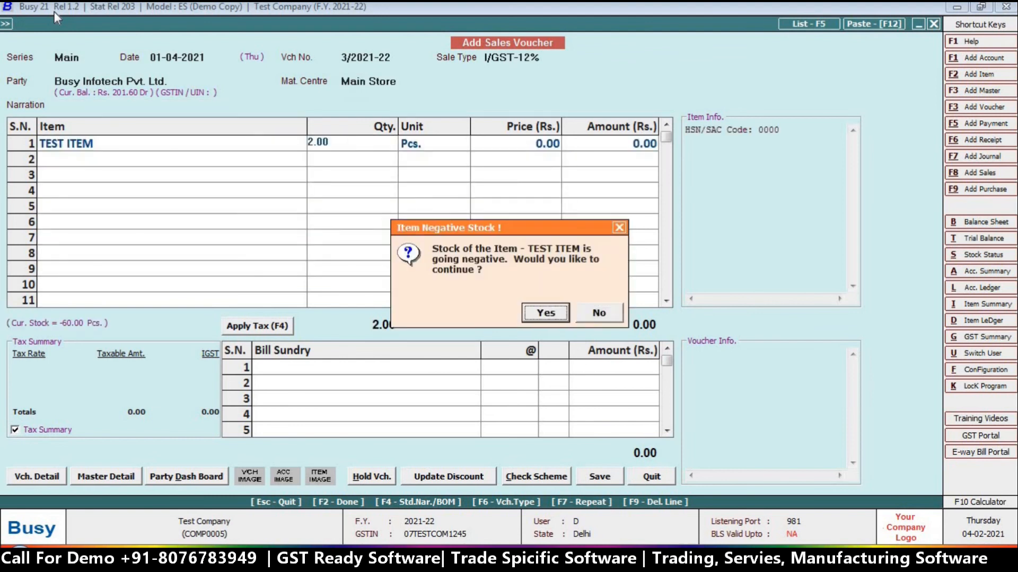
{"action": "key", "text": "Return"}
{"action": "key", "text": "Return"}
{"action": "type", "text": "45"}
{"action": "key", "text": "Return"}
{"action": "key", "text": "Return"}
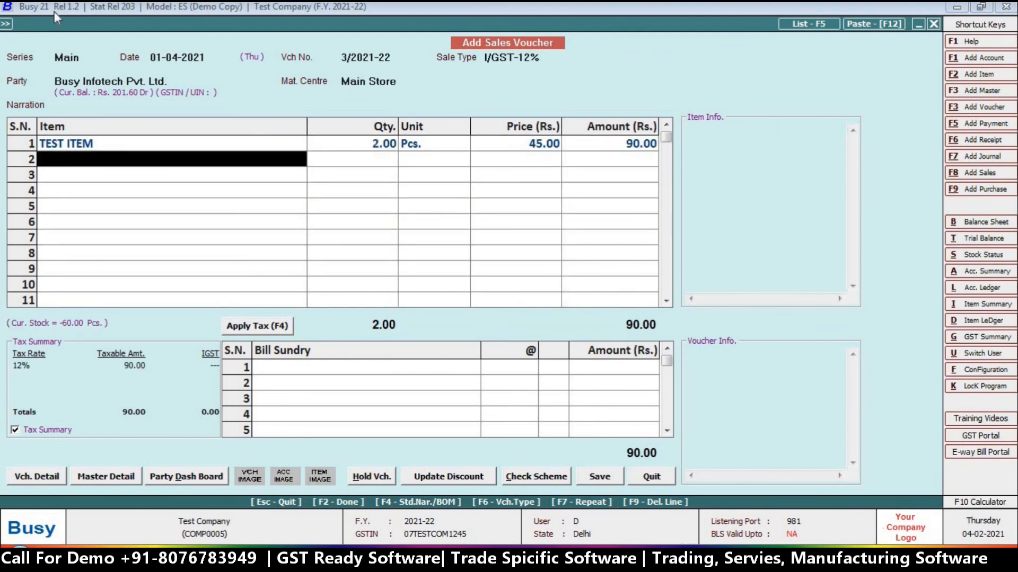
{"action": "key", "text": "Return"}
{"action": "key", "text": "F4"}
{"action": "key", "text": "Return"}
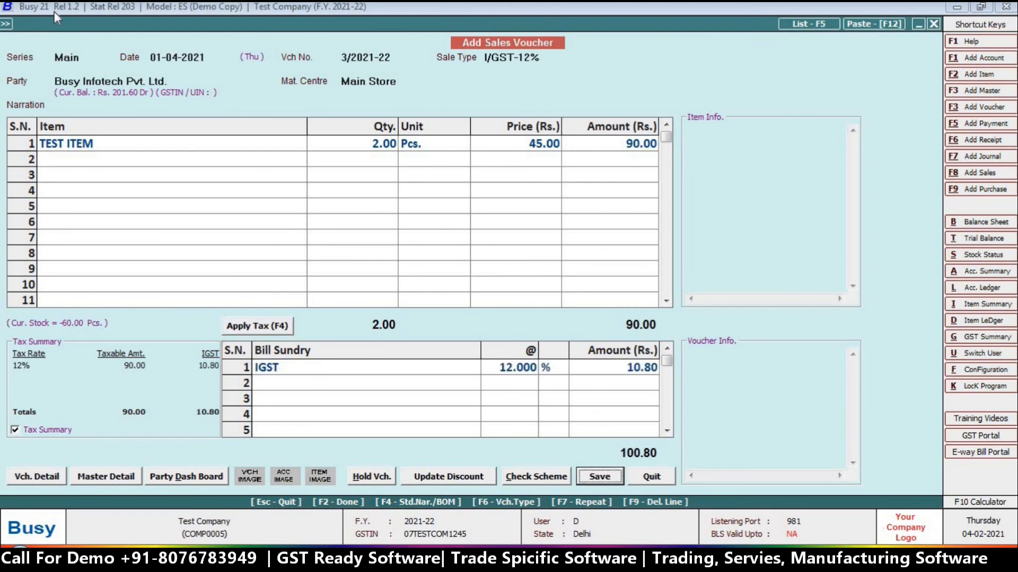
{"action": "key", "text": "Return"}
{"action": "key", "text": "Left"}
{"action": "key", "text": "Return"}
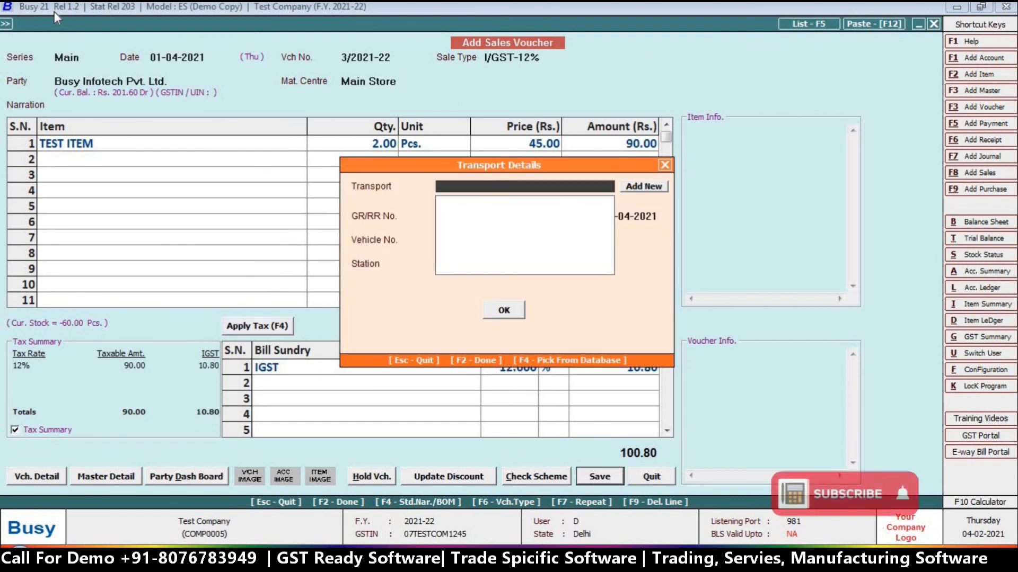
{"action": "key", "text": "Return"}
Try emailing the invoice, dismiss the invalid recipient error, and leave the sales voucher
{"action": "key", "text": "Return"}
{"action": "key", "text": "Return"}
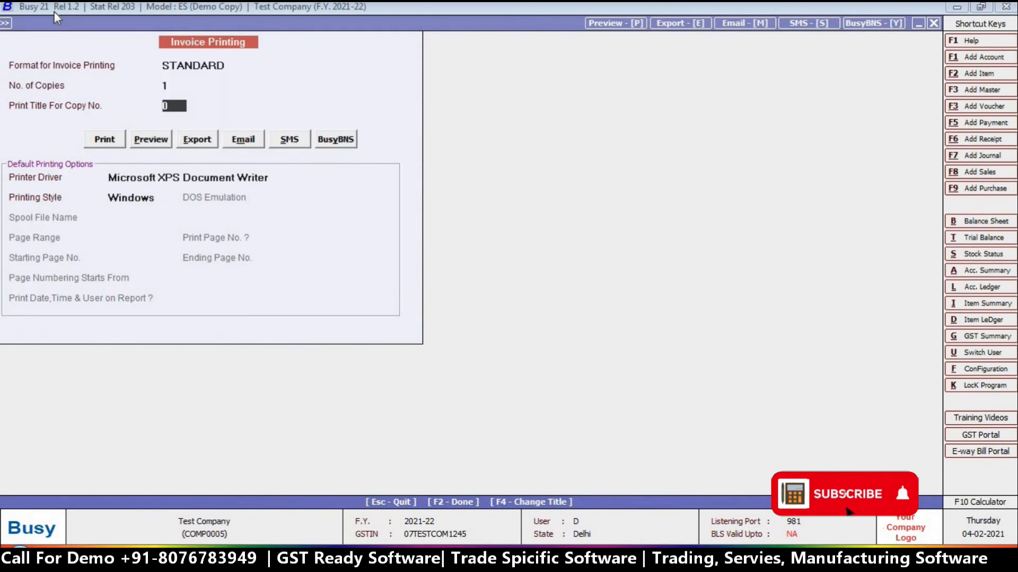
{"action": "key", "text": "Return"}
{"action": "key", "text": "Return"}
{"action": "key", "text": "Right"}
{"action": "key", "text": "Right"}
{"action": "key", "text": "Right"}
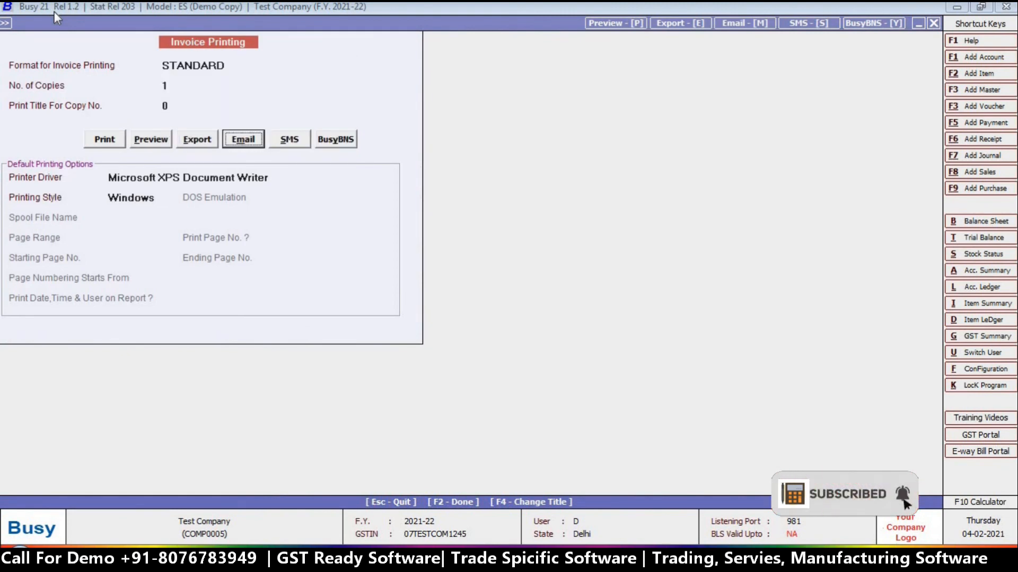
{"action": "key", "text": "Return"}
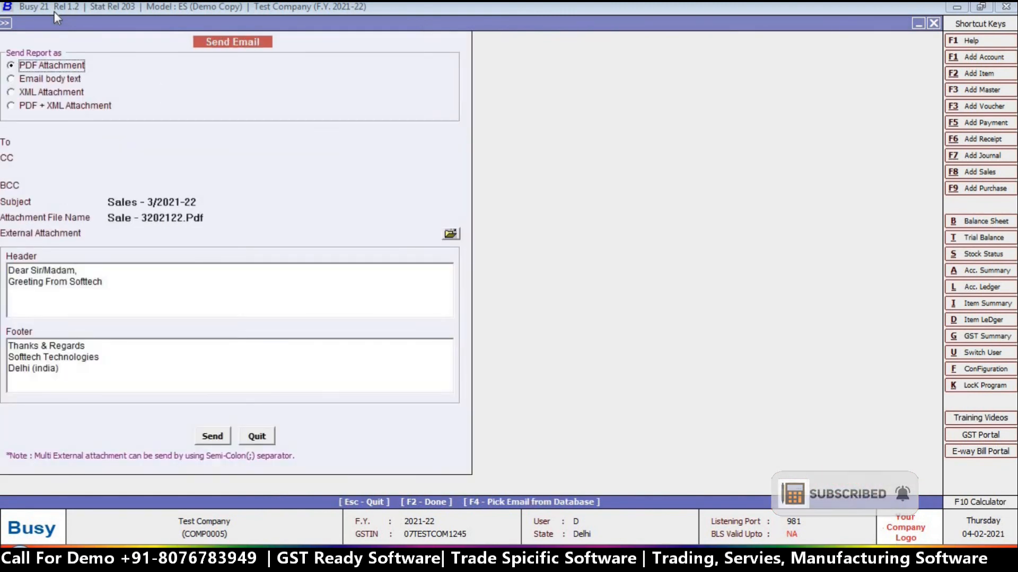
{"action": "left_click", "coordinate": [212, 440]}
{"action": "left_click", "coordinate": [597, 310]}
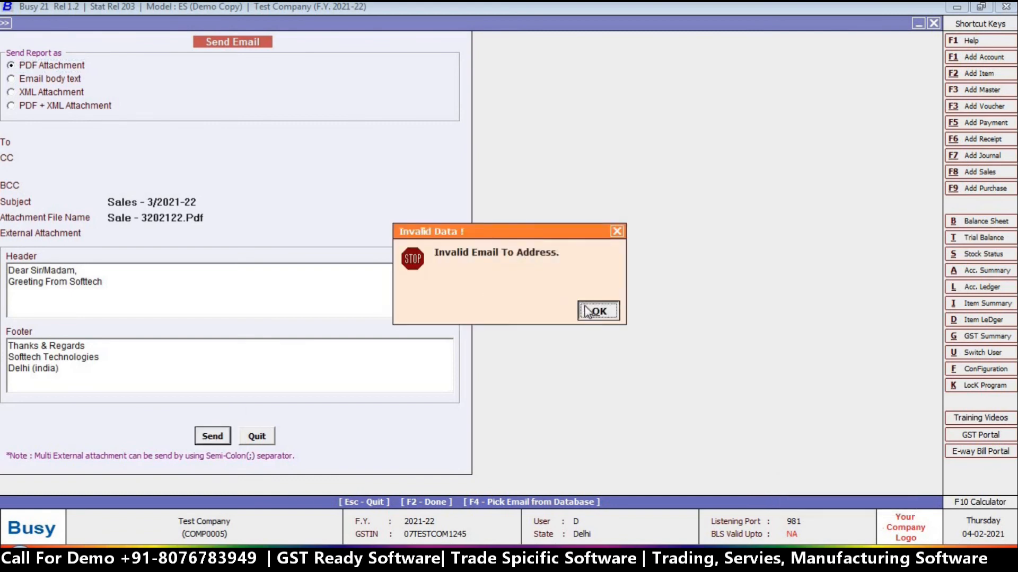
{"action": "key", "text": "Escape"}
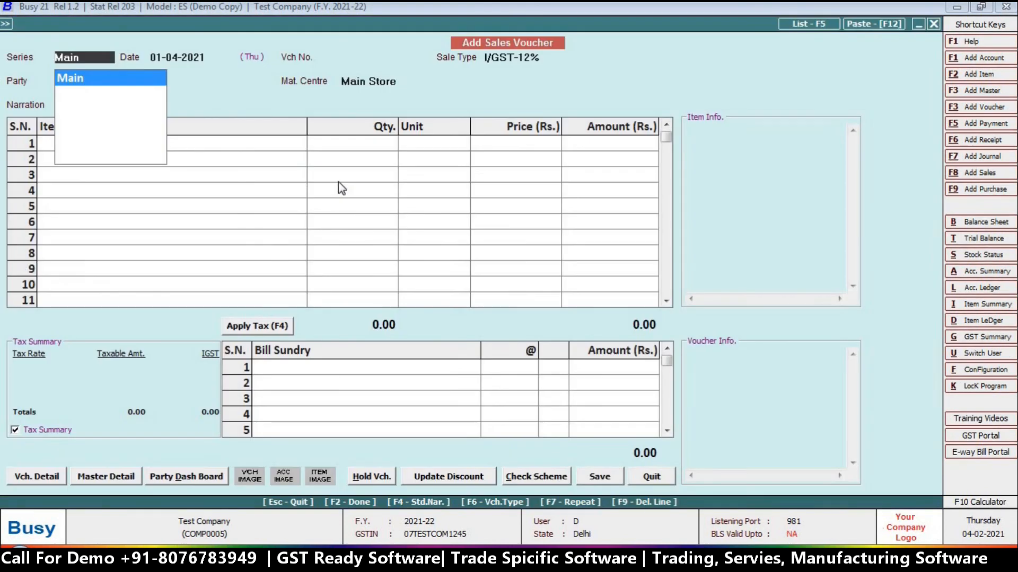
{"action": "key", "text": "Escape"}
Go to Masters > Account > Modify to bring up the account list
{"action": "key", "text": "Left"}
{"action": "key", "text": "Right"}
{"action": "key", "text": "Up"}
{"action": "key", "text": "Right"}
{"action": "key", "text": "Right"}
{"action": "key", "text": "Down"}
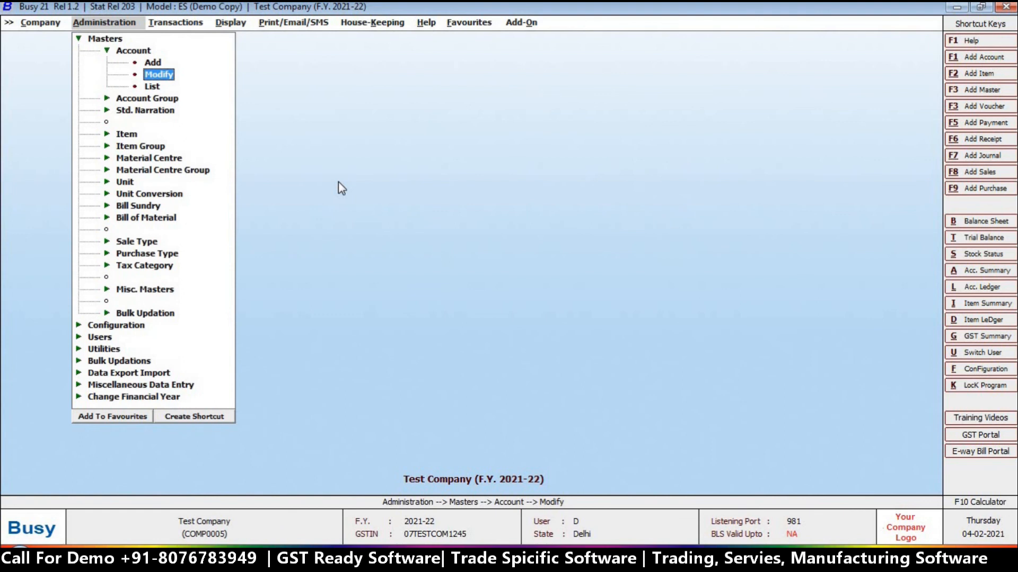
{"action": "key", "text": "Return"}
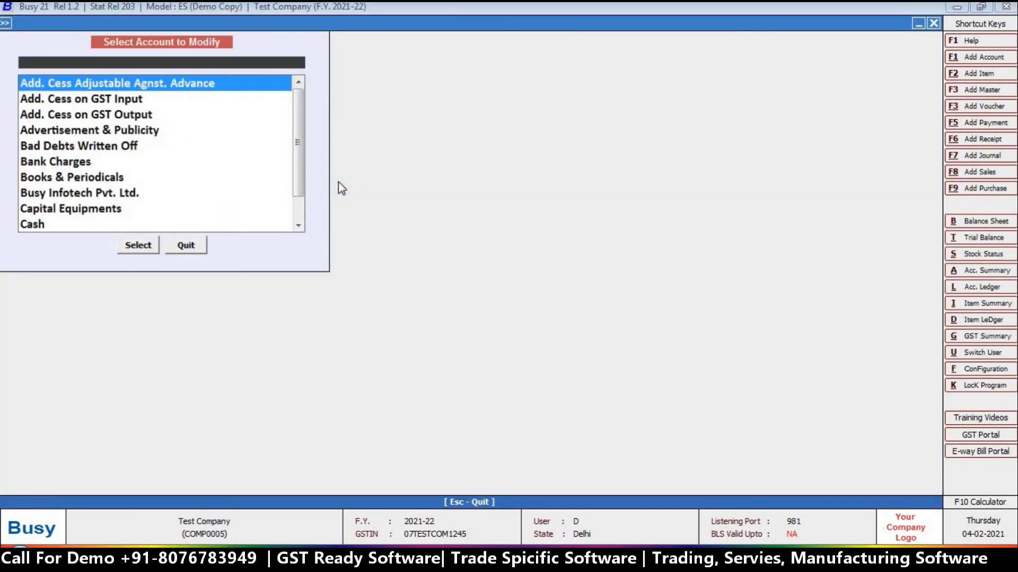
Open Busy Infotech Pvt. Ltd.'s account, enter its Gmail address in E-Mail, and save
{"action": "type", "text": "bu"}
{"action": "key", "text": "Return"}
{"action": "key", "text": "Return"}
{"action": "key", "text": "Return"}
{"action": "key", "text": "Return"}
{"action": "key", "text": "Return"}
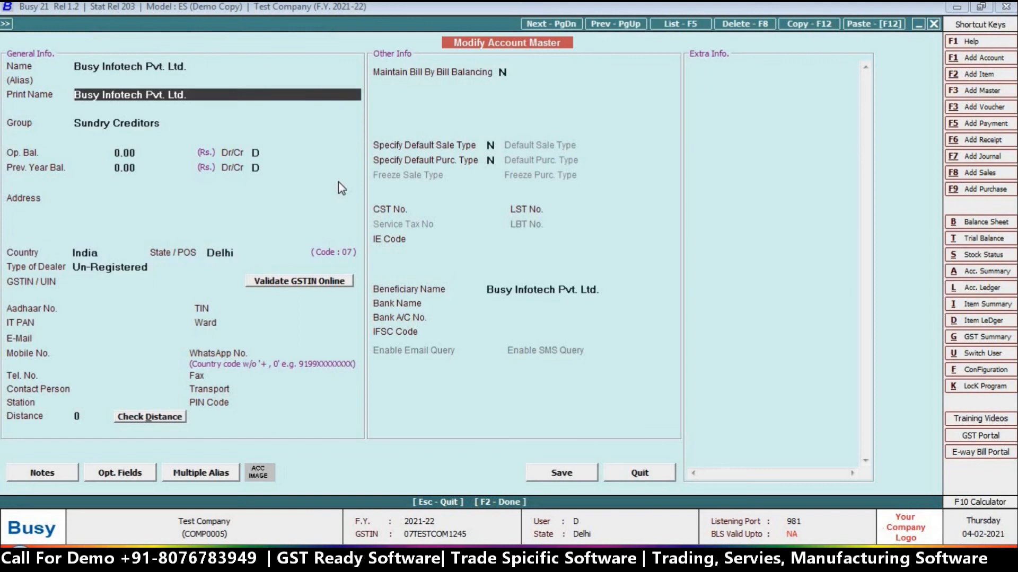
{"action": "left_click", "coordinate": [133, 339]}
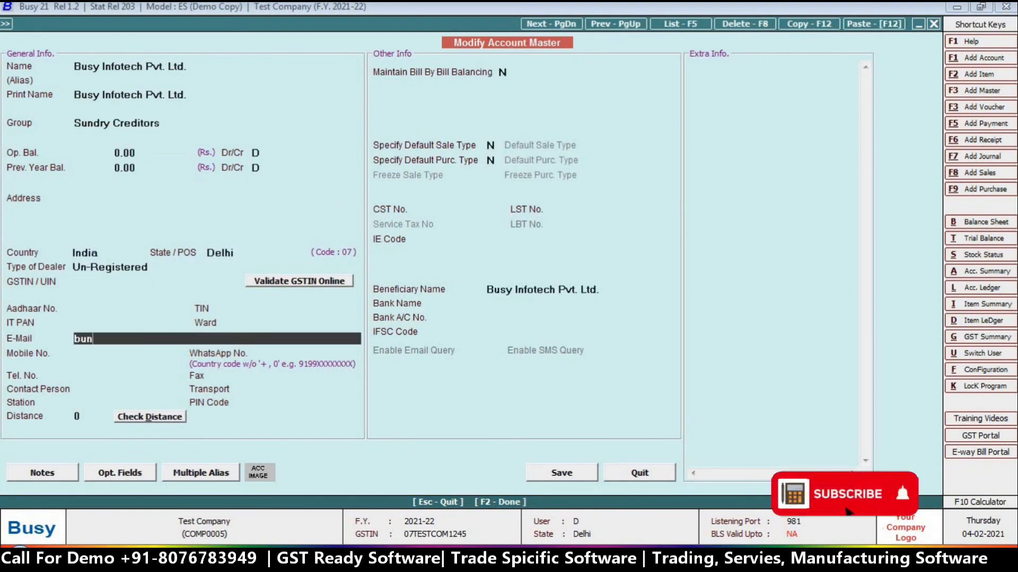
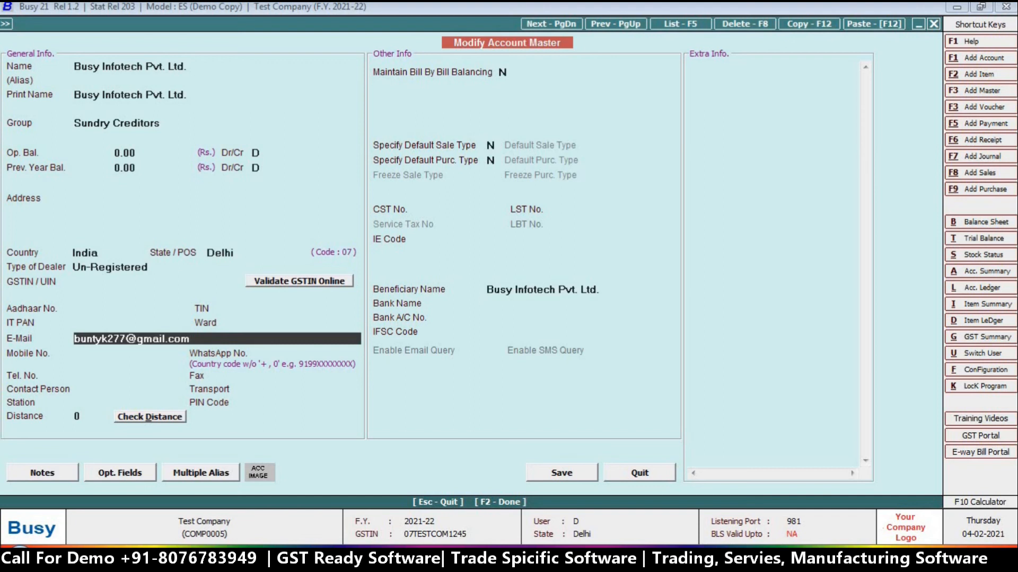
{"action": "key", "text": "Return"}
{"action": "key", "text": "Return"}
{"action": "key", "text": "Return"}
{"action": "key", "text": "F2"}
{"action": "key", "text": "Return"}
{"action": "key", "text": "Escape"}
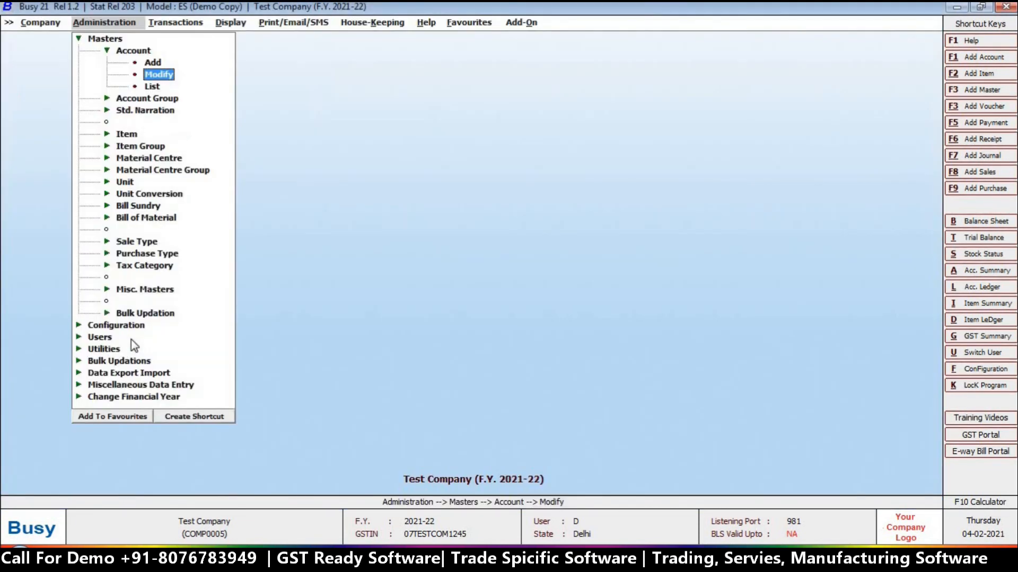
Open sales voucher 3/2021-22 for modification and bring up its print options
{"action": "key", "text": "Right"}
{"action": "key", "text": "Down"}
{"action": "key", "text": "Return"}
{"action": "key", "text": "Return"}
{"action": "key", "text": "Return"}
{"action": "key", "text": "alt+p"}
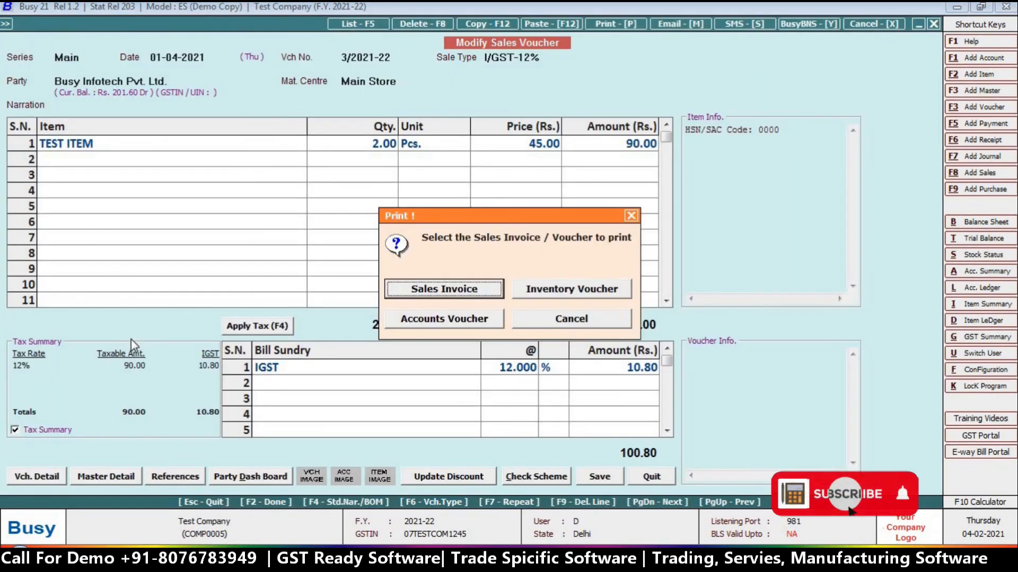
E-mail the Sales Invoice PDF to Busy Infotech, then keep the failed mail to send later
{"action": "key", "text": "Return"}
{"action": "key", "text": "Return"}
{"action": "key", "text": "Return"}
{"action": "key", "text": "Return"}
{"action": "key", "text": "Tab"}
{"action": "key", "text": "Tab"}
{"action": "key", "text": "Tab"}
{"action": "key", "text": "Return"}
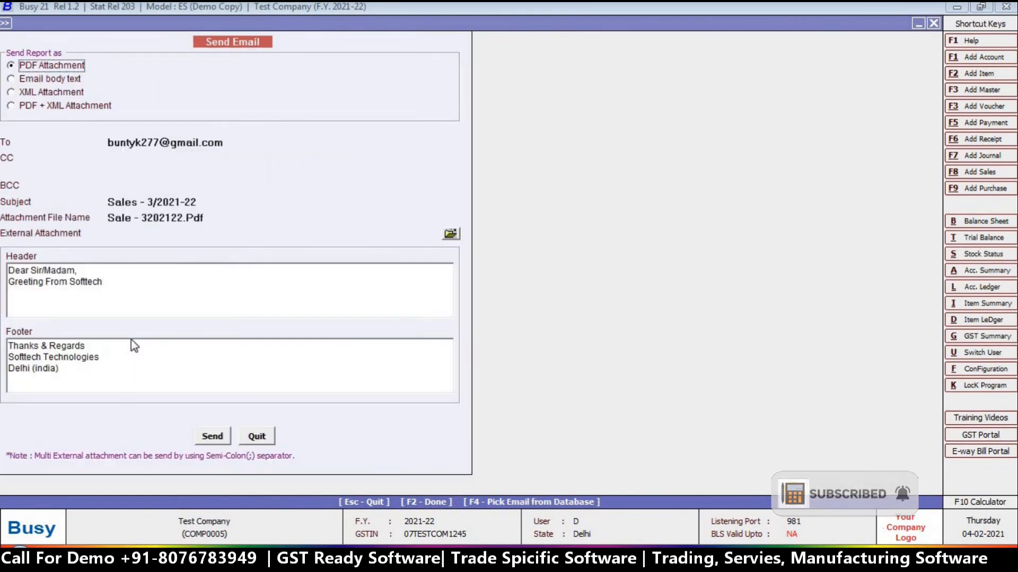
{"action": "left_click", "coordinate": [213, 438]}
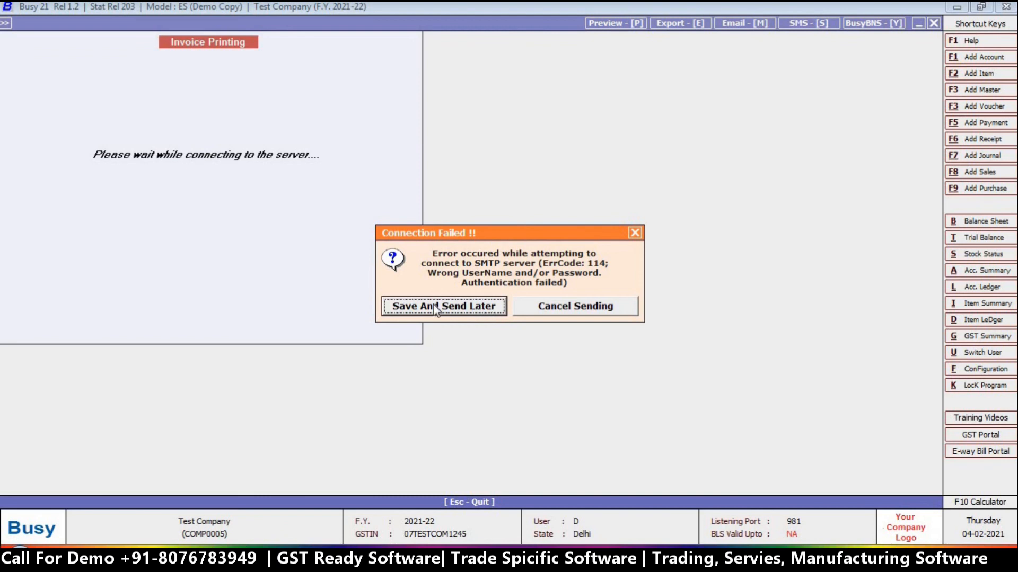
{"action": "left_click", "coordinate": [575, 306]}
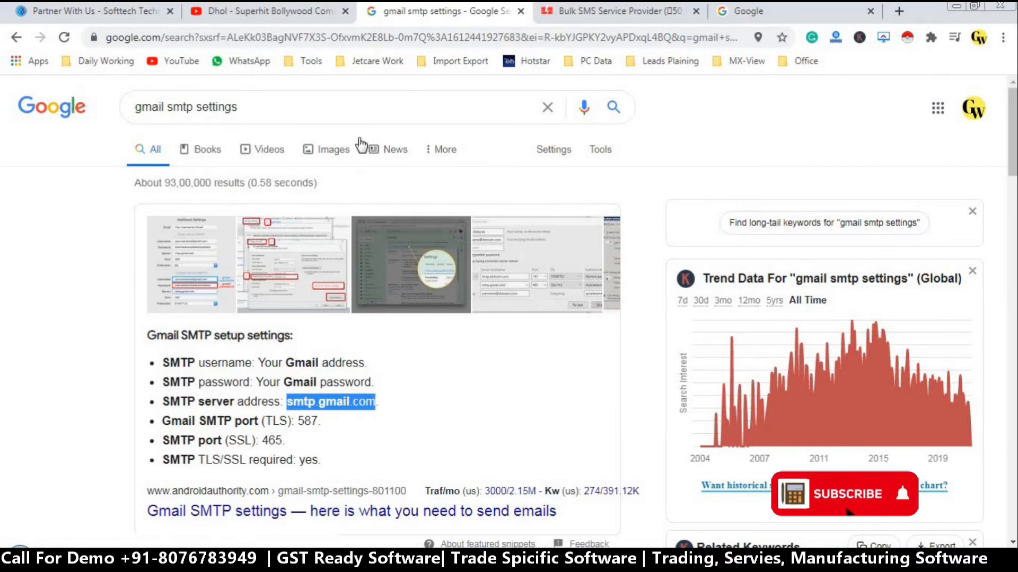
Switch Chrome to the company's Google account and open its account management page
{"action": "left_click", "coordinate": [974, 109]}
{"action": "scroll", "coordinate": [852, 416], "scroll_direction": "up", "scroll_amount": 1}
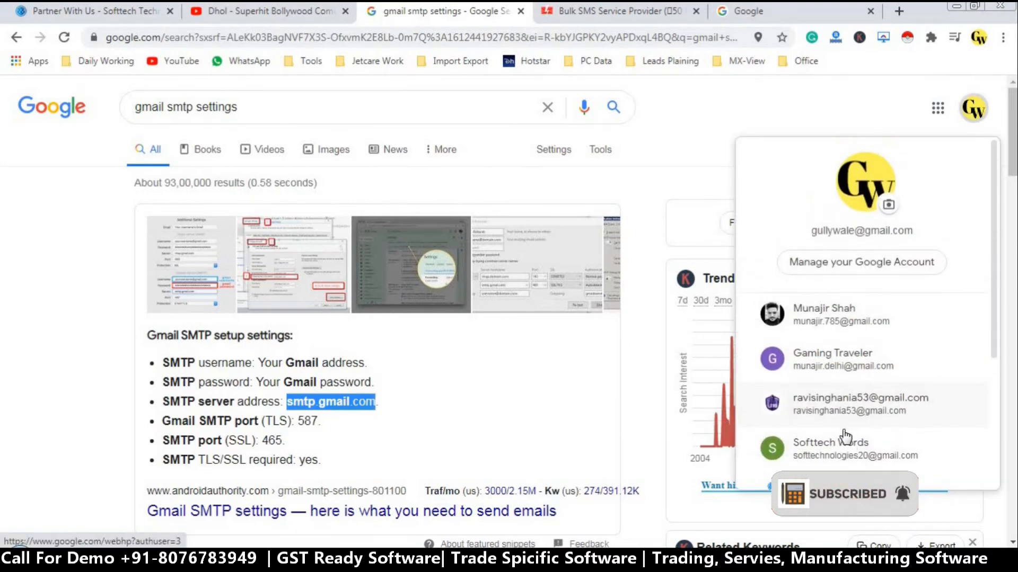
{"action": "left_click", "coordinate": [843, 466]}
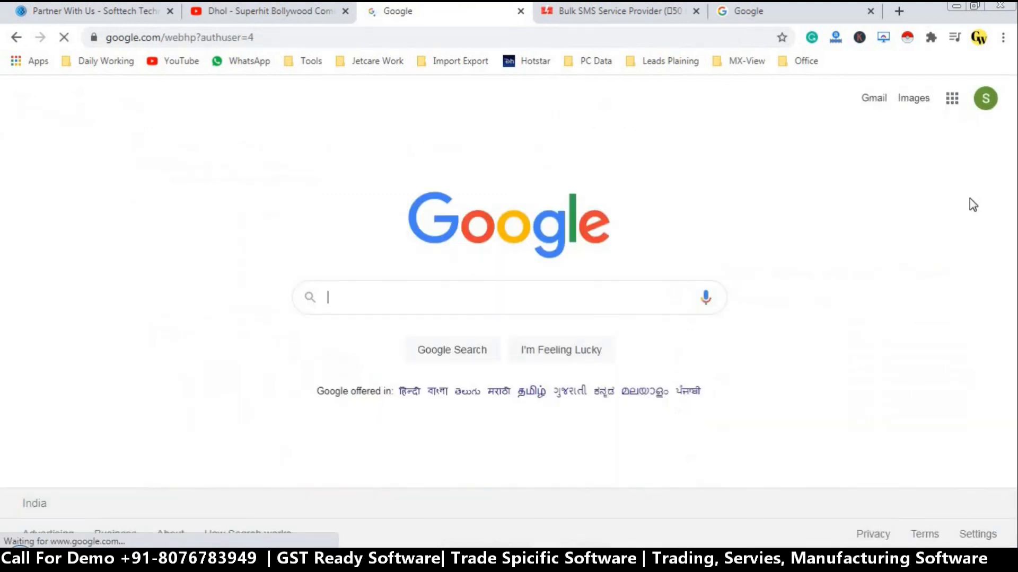
{"action": "left_click", "coordinate": [985, 100]}
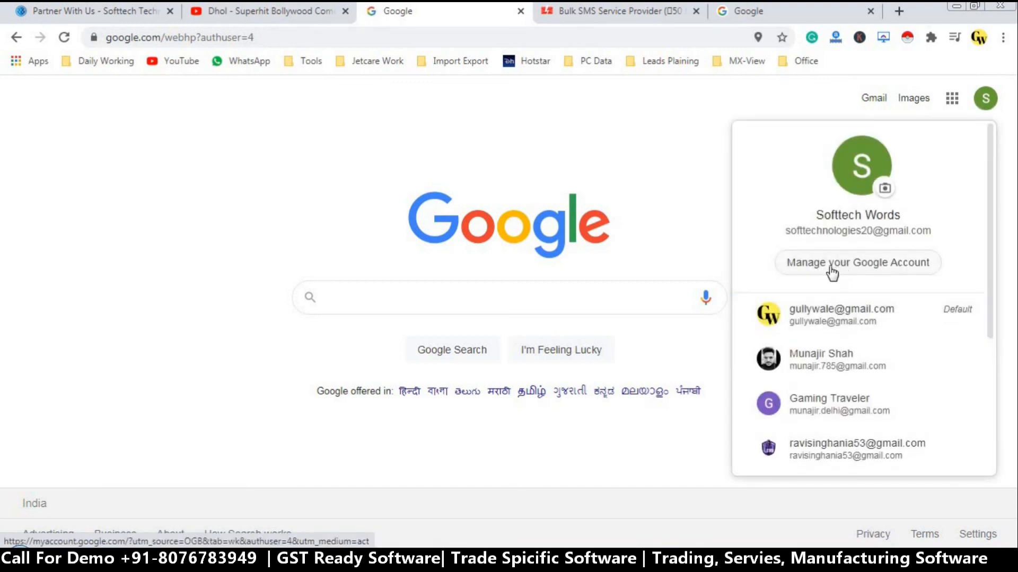
{"action": "left_click", "coordinate": [863, 265]}
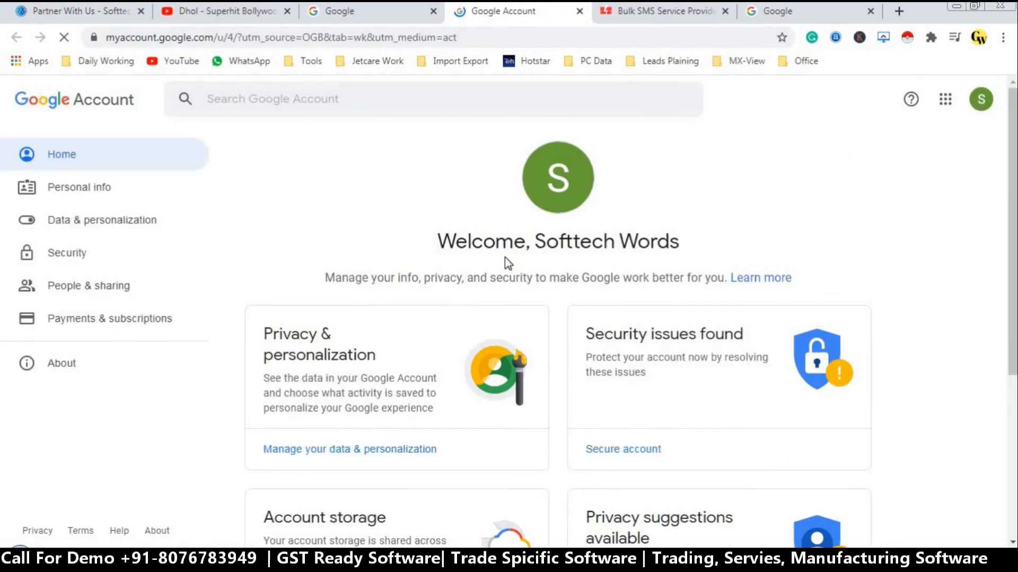
Turn on 'Allow less secure apps' in the account's Security settings, then return to BUSY
{"action": "left_click", "coordinate": [60, 261]}
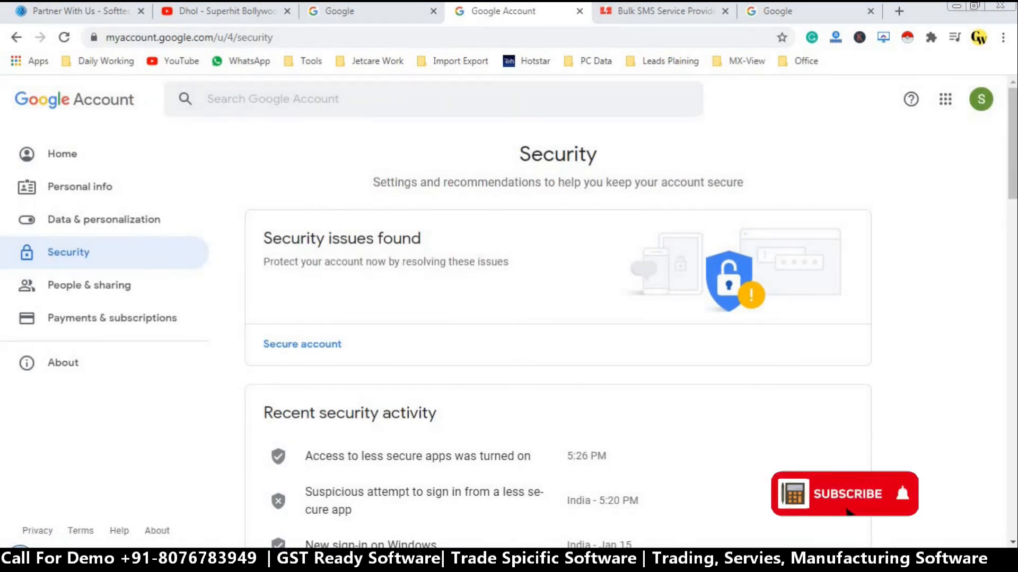
{"action": "left_click_drag", "start_coordinate": [1014, 147], "coordinate": [995, 445]}
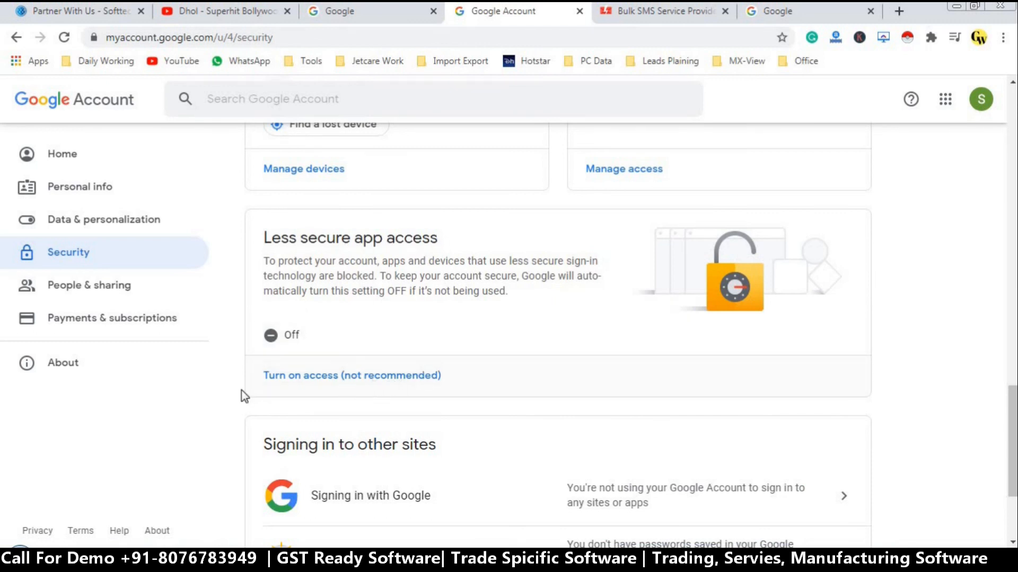
{"action": "left_click", "coordinate": [326, 378]}
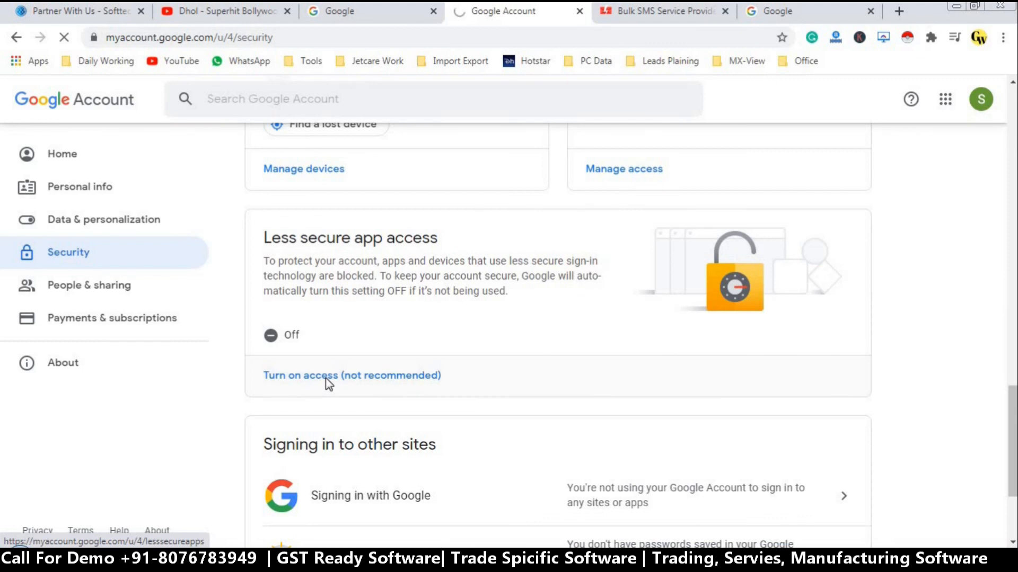
{"action": "left_click", "coordinate": [567, 313]}
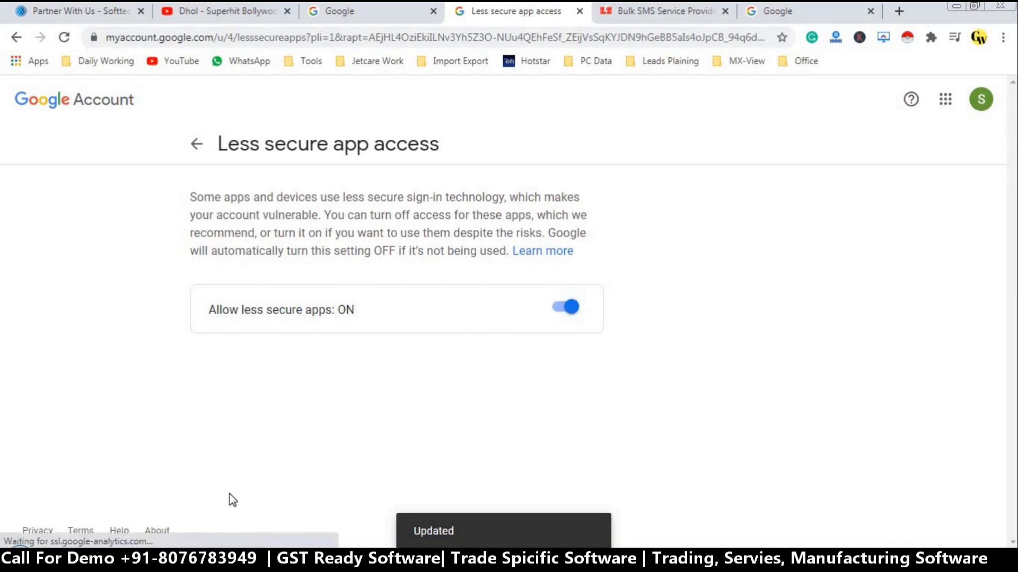
{"action": "left_click", "coordinate": [241, 561]}
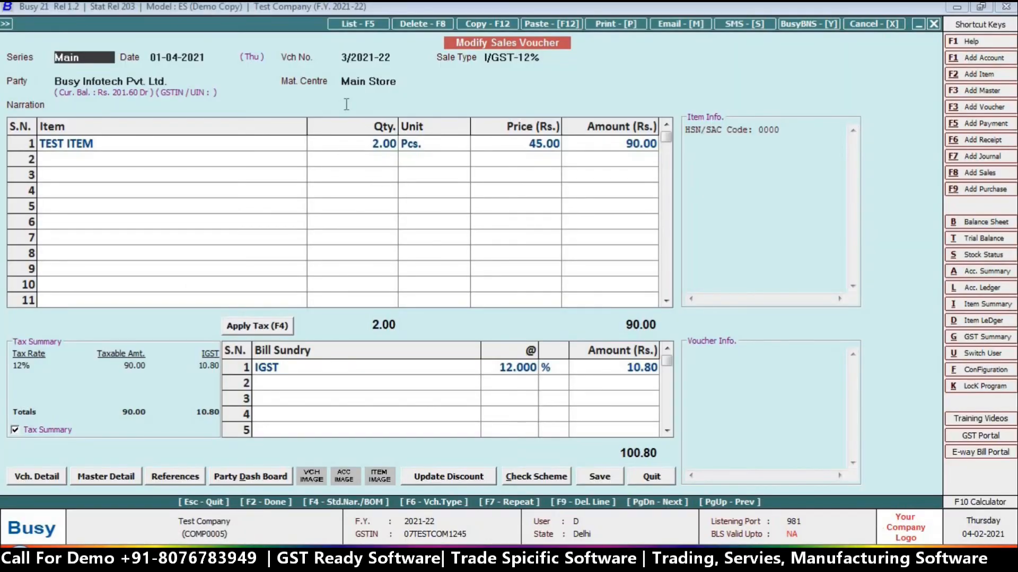
E-mail voucher 3/2021-22 as a STANDARD-format Sales Invoice and acknowledge the Email Sent message
{"action": "key", "text": "alt+p"}
{"action": "key", "text": "Return"}
{"action": "key", "text": "Return"}
{"action": "key", "text": "Return"}
{"action": "key", "text": "Tab"}
{"action": "key", "text": "Tab"}
{"action": "key", "text": "Tab"}
{"action": "key", "text": "Tab"}
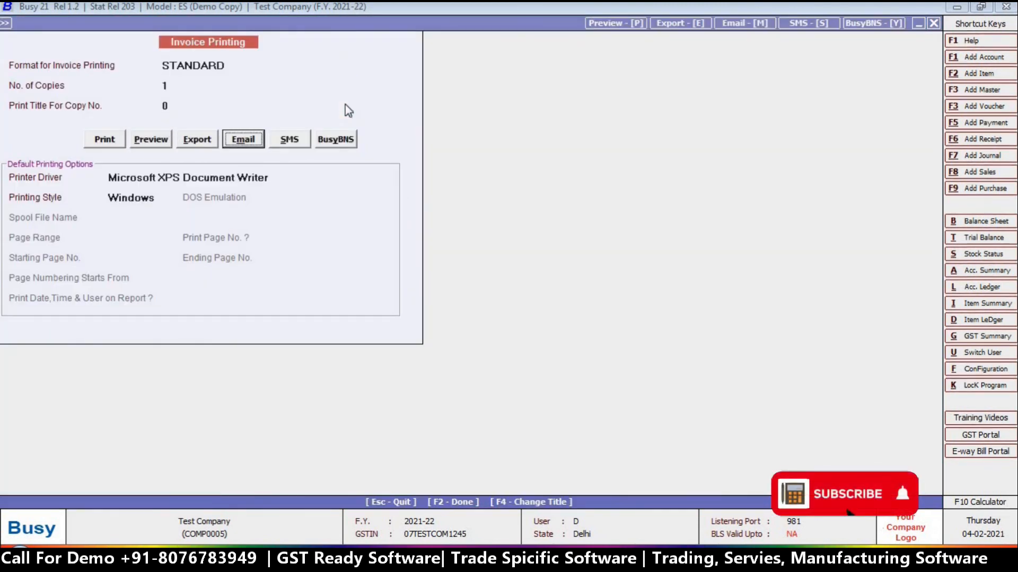
{"action": "key", "text": "Return"}
{"action": "left_click", "coordinate": [211, 434]}
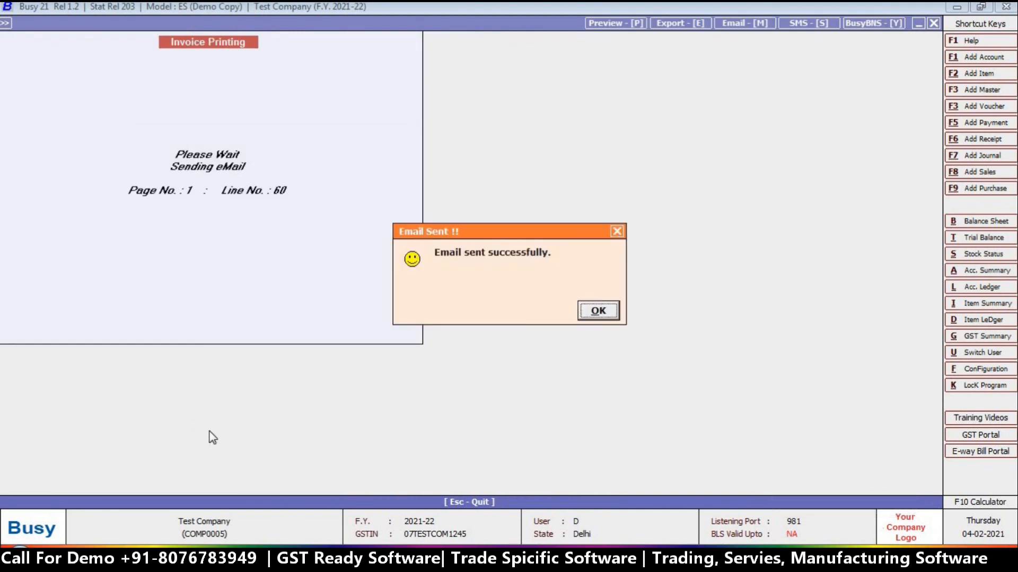
{"action": "left_click", "coordinate": [598, 311]}
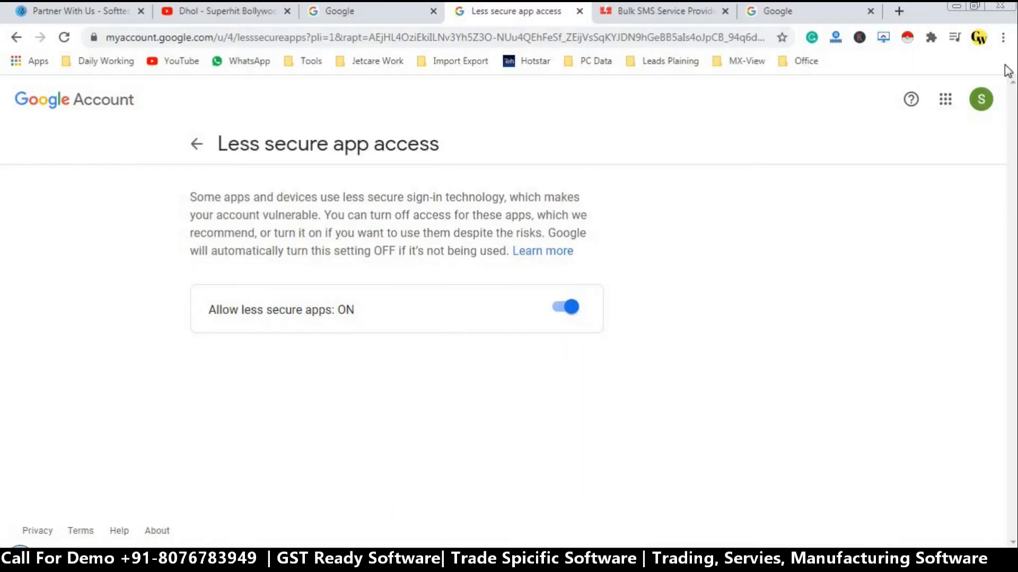
Open Gmail in a private Chrome window and open the 'Sales - 3/2021-22' e-mail
{"action": "left_click", "coordinate": [1003, 37]}
{"action": "left_click", "coordinate": [944, 95]}
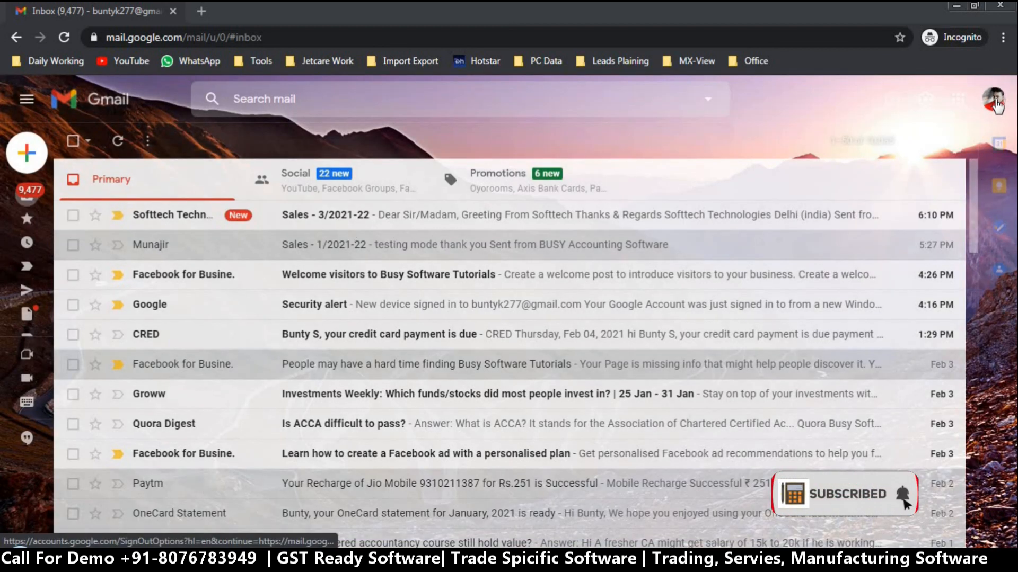
{"action": "left_click", "coordinate": [301, 216]}
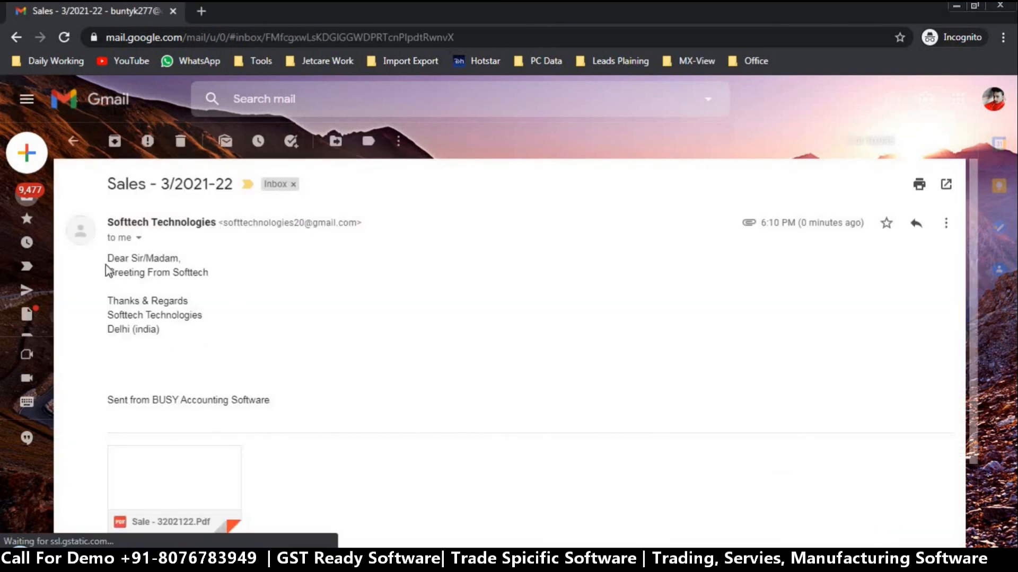
Read the message body, preview the Sale - 3202122.Pdf attachment, then go back to the inbox
{"action": "left_click_drag", "start_coordinate": [106, 271], "coordinate": [134, 270]}
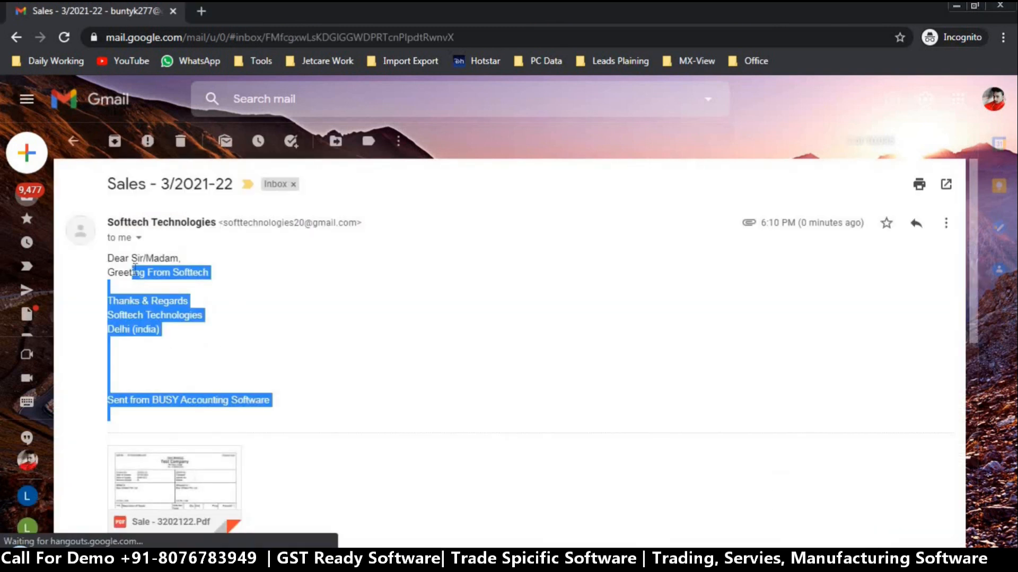
{"action": "left_click", "coordinate": [155, 294]}
{"action": "left_click_drag", "start_coordinate": [211, 273], "coordinate": [110, 258]}
{"action": "left_click", "coordinate": [184, 345]}
{"action": "left_click_drag", "start_coordinate": [184, 345], "coordinate": [104, 253]}
{"action": "scroll", "coordinate": [968, 307], "scroll_direction": "down", "scroll_amount": 4}
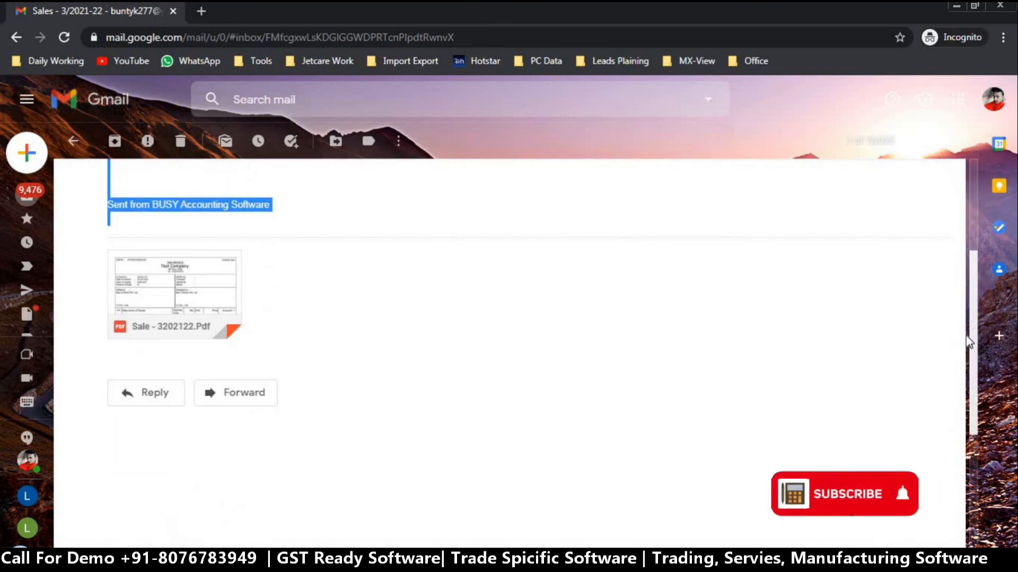
{"action": "left_click", "coordinate": [186, 284]}
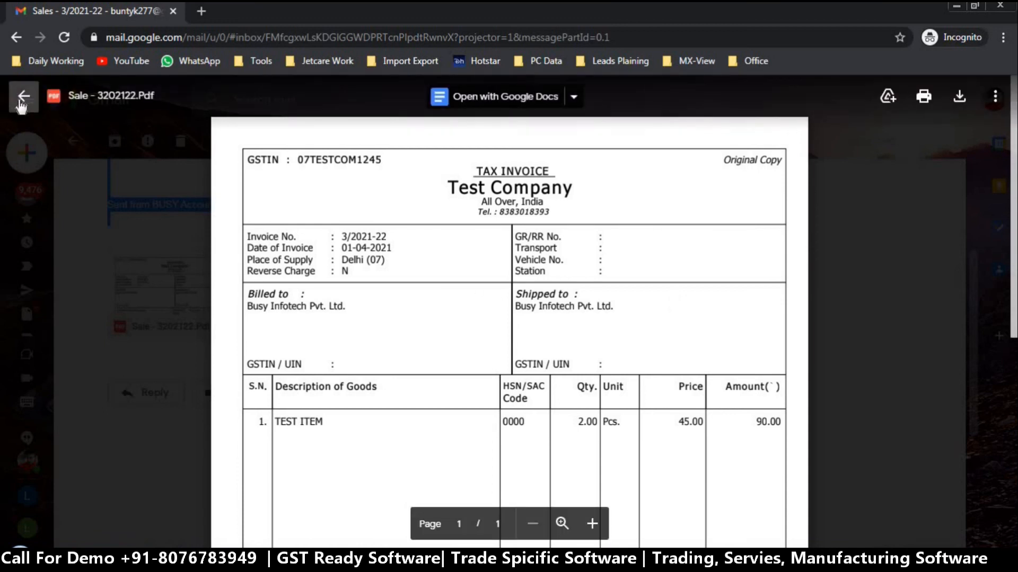
{"action": "left_click", "coordinate": [24, 97]}
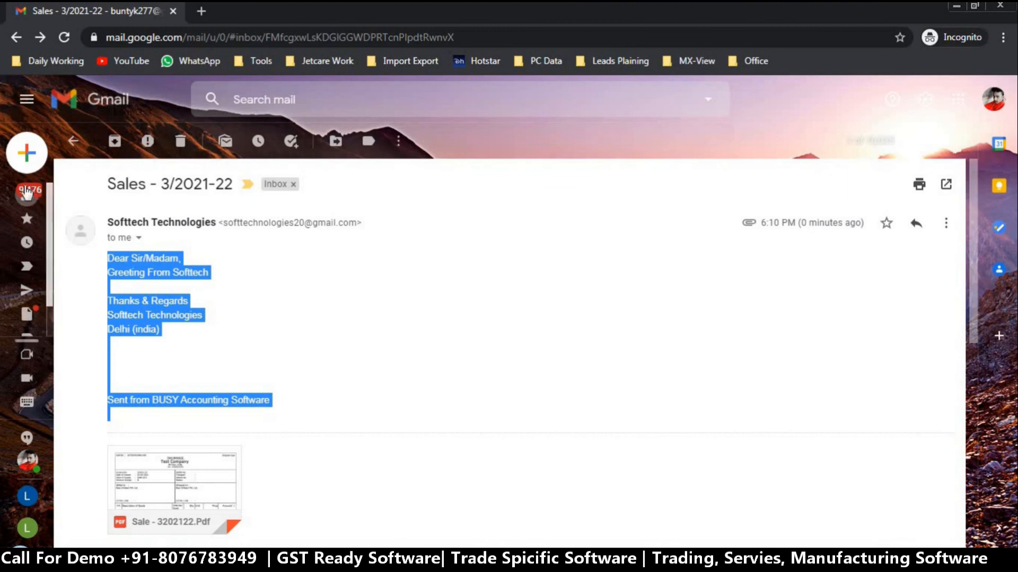
{"action": "left_click", "coordinate": [73, 140]}
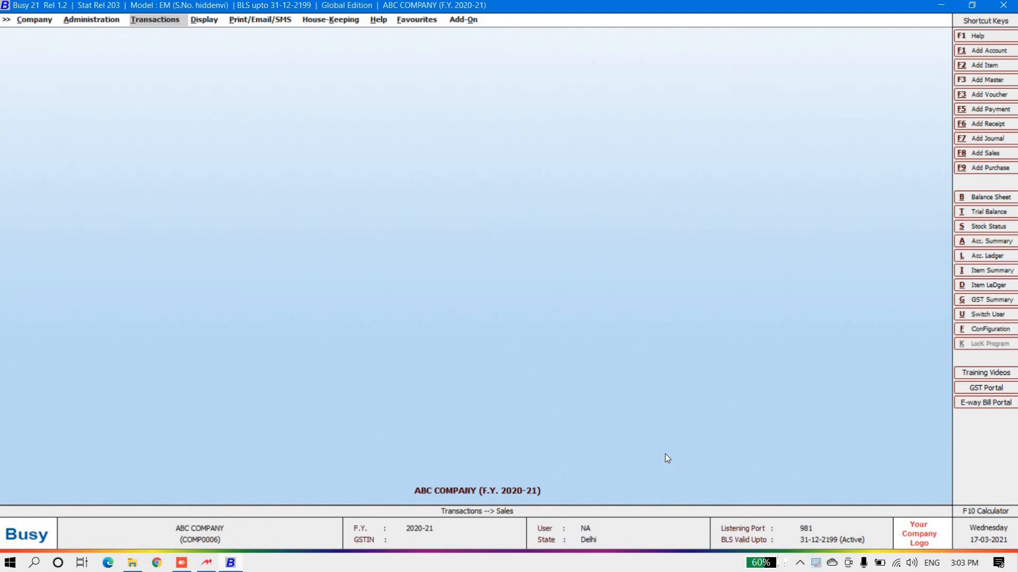
Under Administration > Change Financial Year, choose 'New Year from 01-04-2021'
{"action": "left_click", "coordinate": [45, 22]}
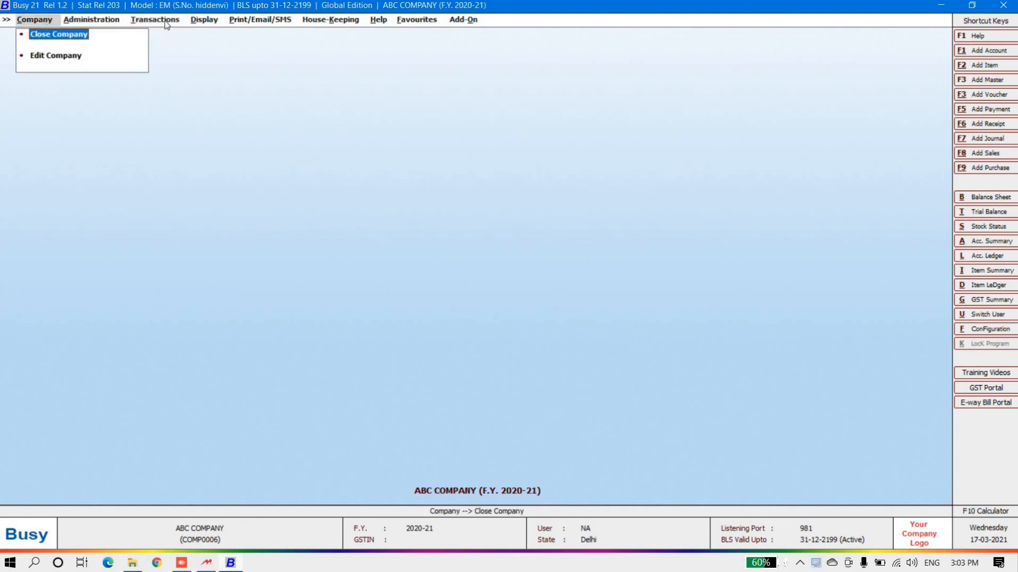
{"action": "left_click", "coordinate": [98, 20]}
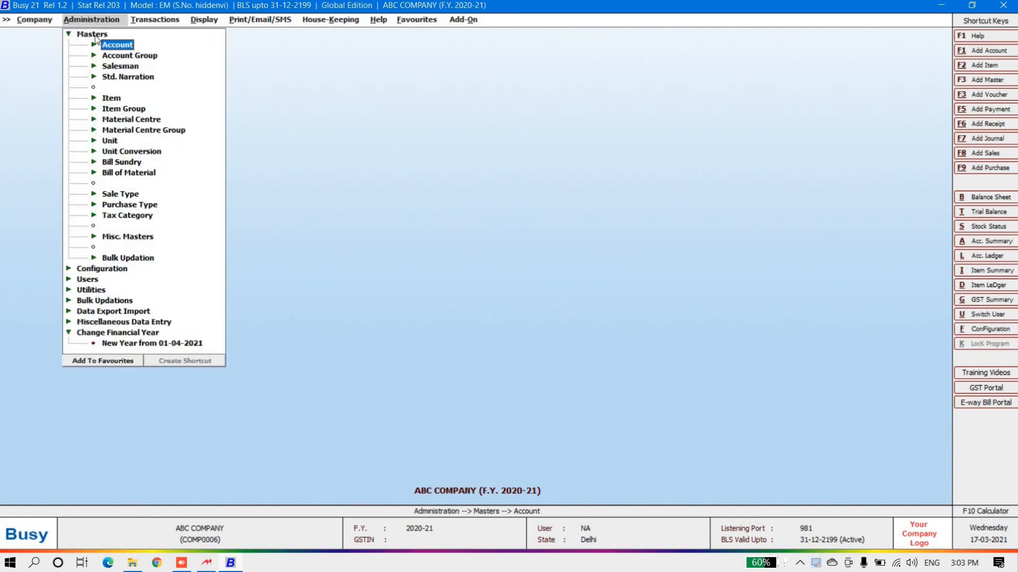
{"action": "left_click", "coordinate": [95, 36]}
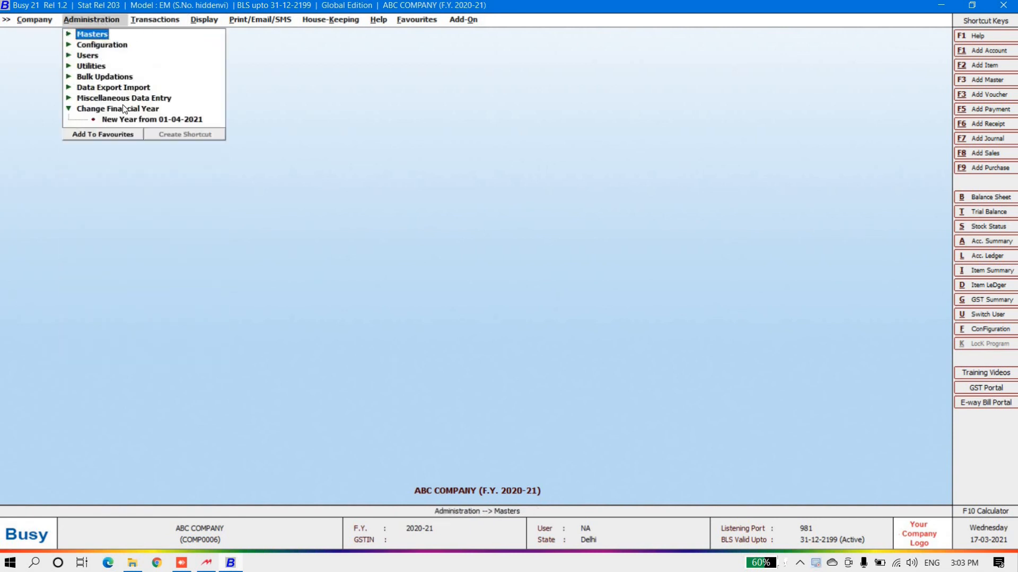
{"action": "left_click", "coordinate": [112, 108]}
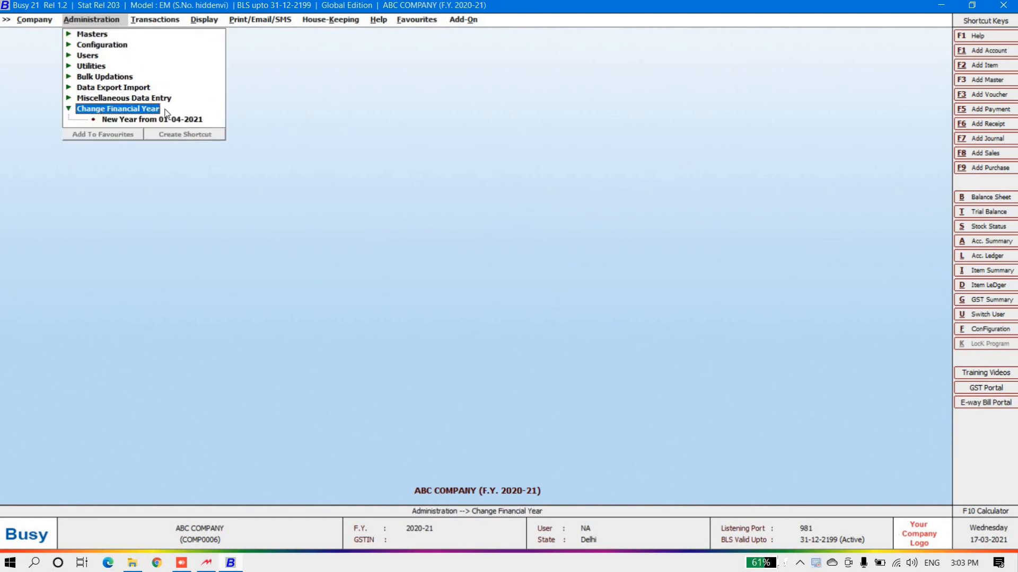
{"action": "left_click", "coordinate": [138, 121]}
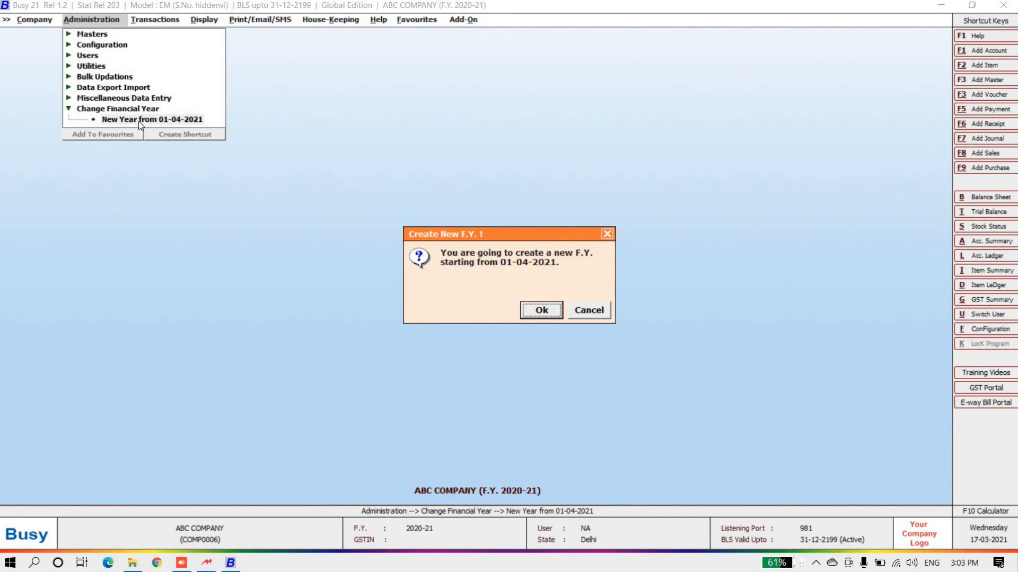
Confirm and start the new F.Y. 2021-22 with balances, then list the available financial years
{"action": "left_click", "coordinate": [554, 314]}
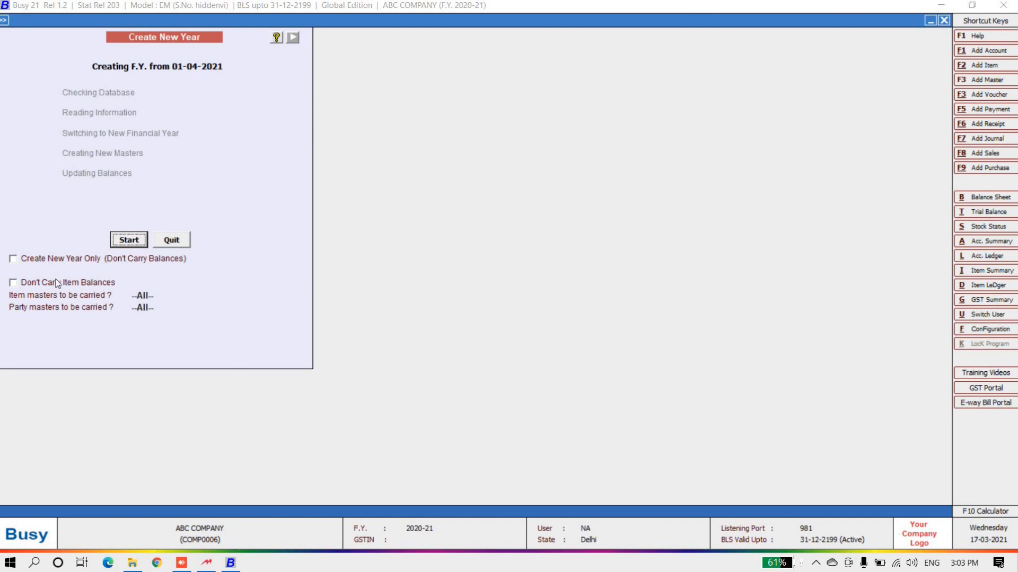
{"action": "left_click", "coordinate": [126, 238]}
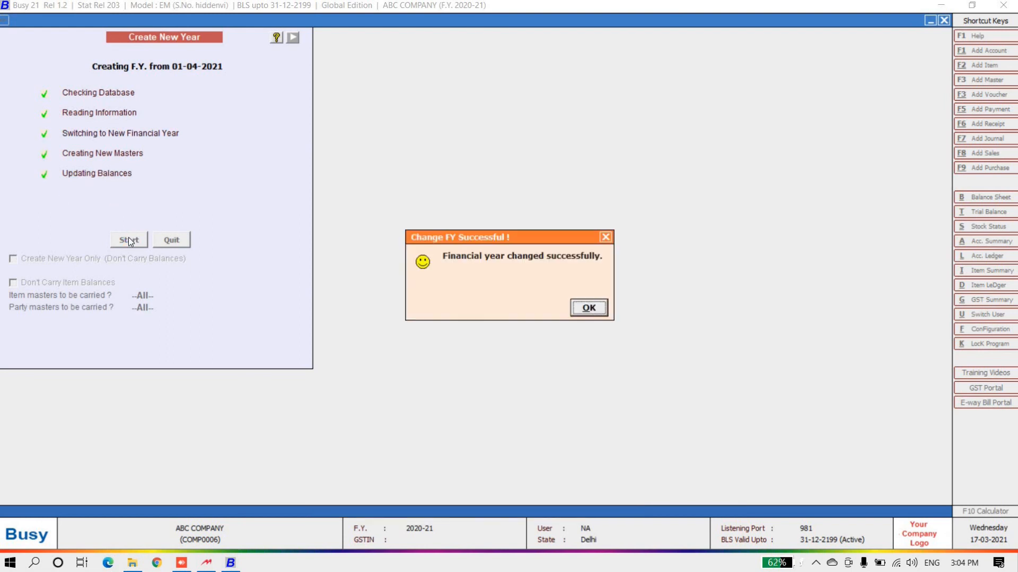
{"action": "key", "text": "Return"}
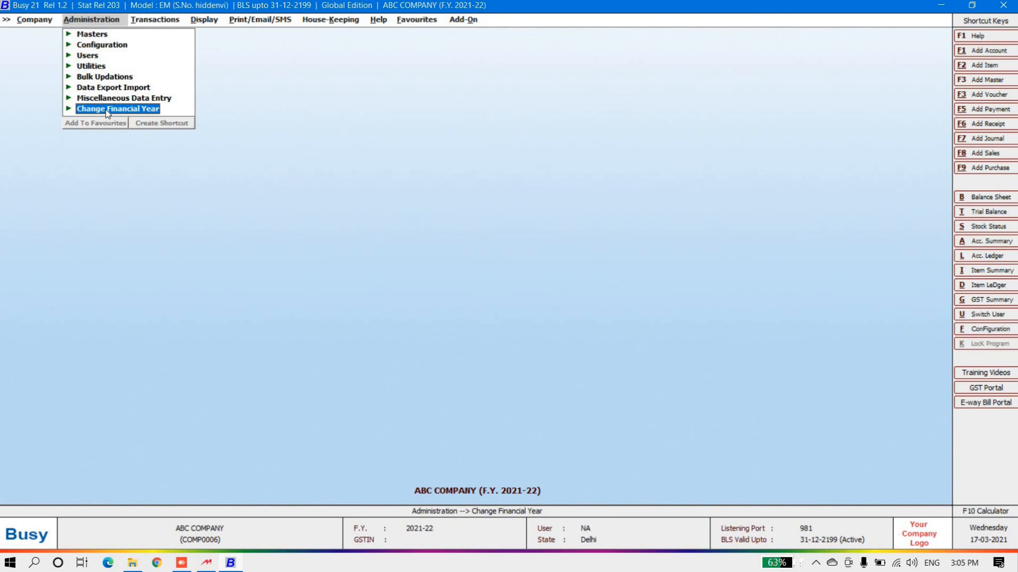
{"action": "left_click", "coordinate": [106, 109]}
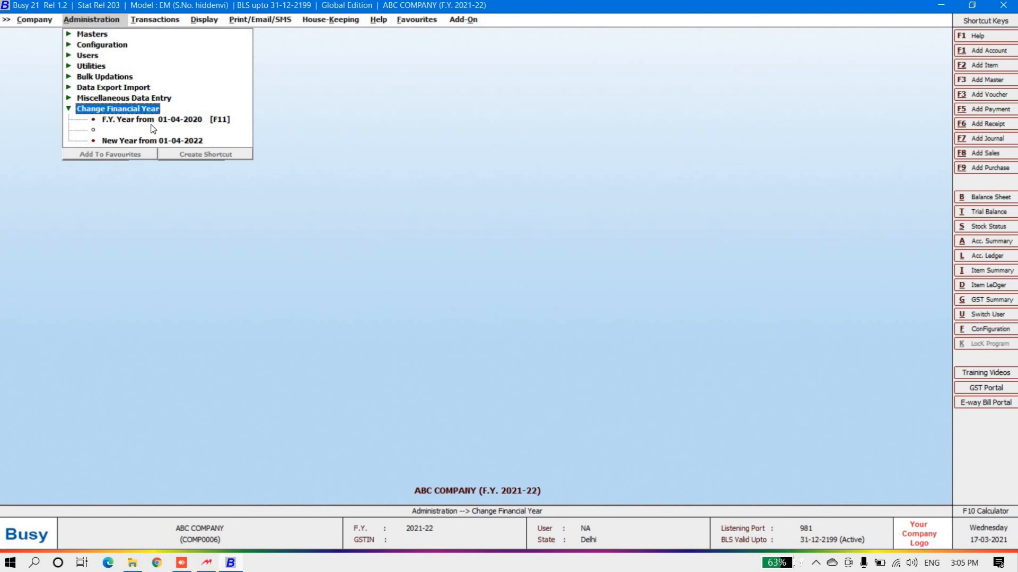
Collapse Change Financial Year and move from Administration toward the Print/Email/SMS menu
{"action": "left_click", "coordinate": [129, 108]}
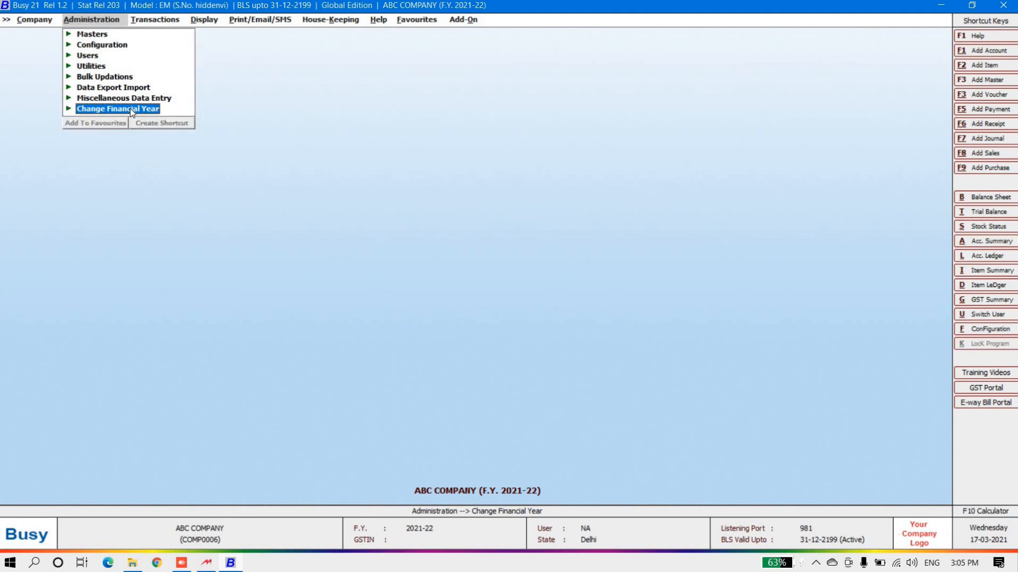
{"action": "left_click", "coordinate": [143, 21]}
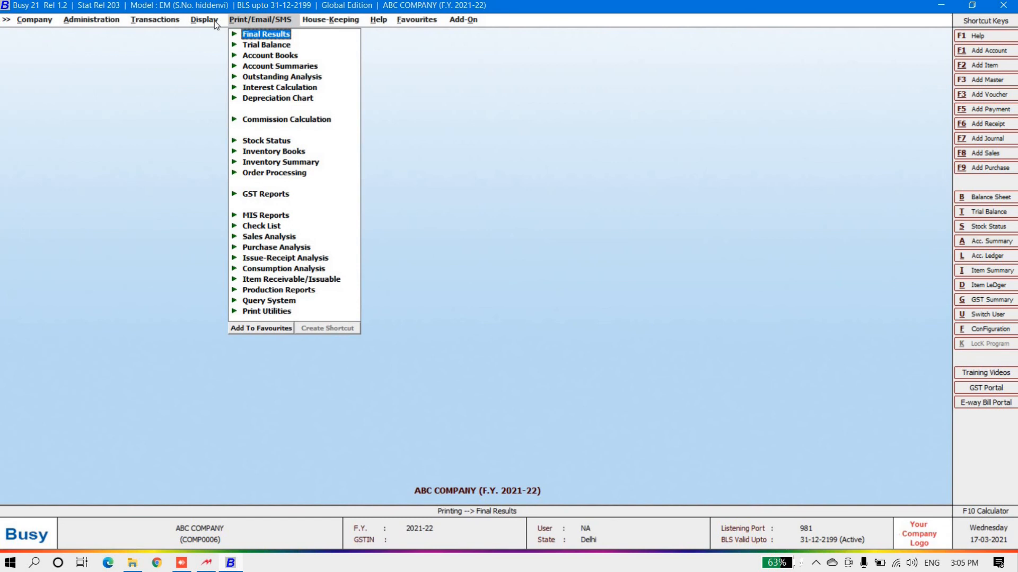
Show the Standard one-account ledger for GG TRADERS, opening at Rs. 1,82,672.00 Dr
{"action": "mouse_move", "coordinate": [212, 21]}
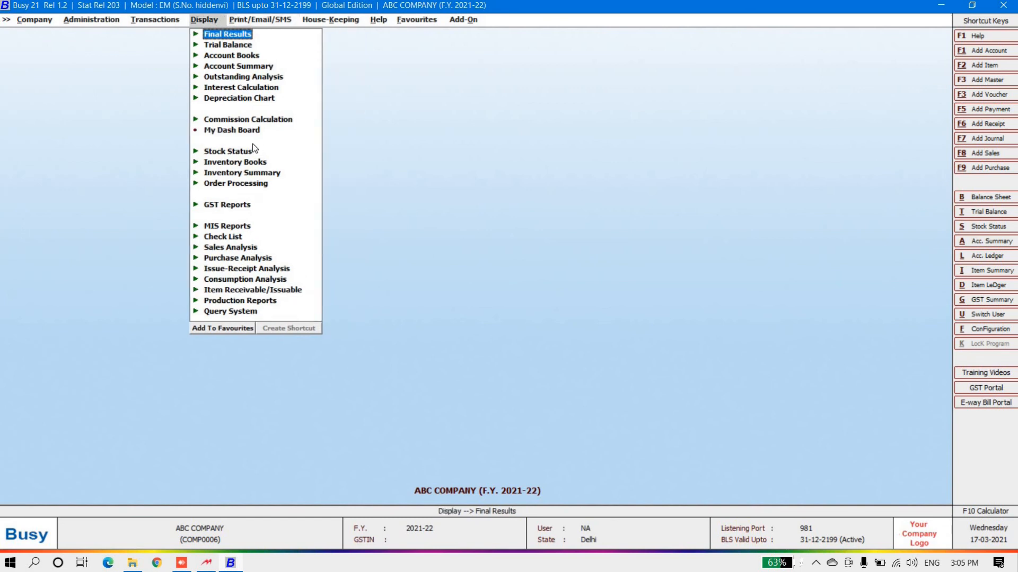
{"action": "left_click", "coordinate": [229, 56]}
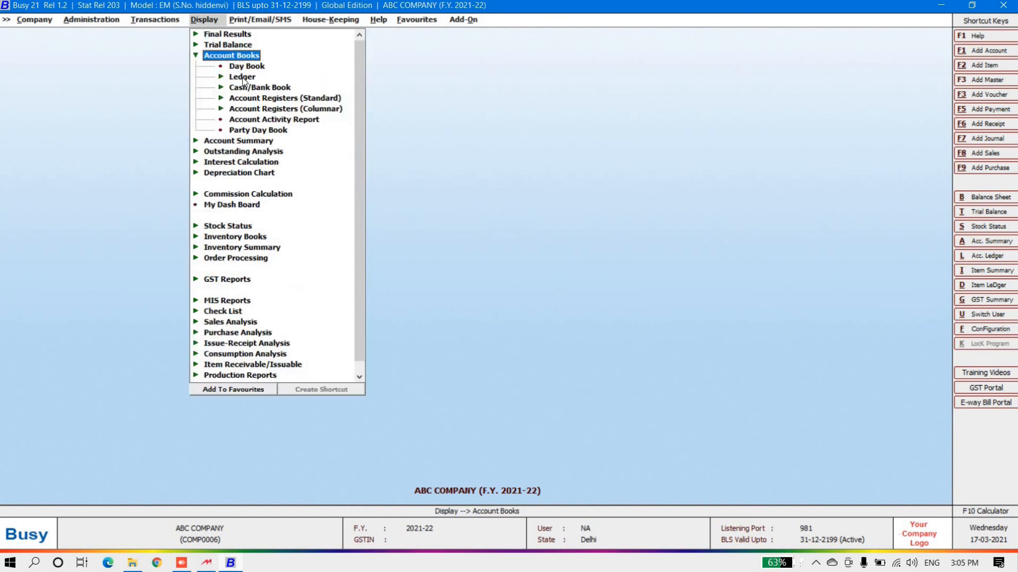
{"action": "left_click", "coordinate": [244, 78]}
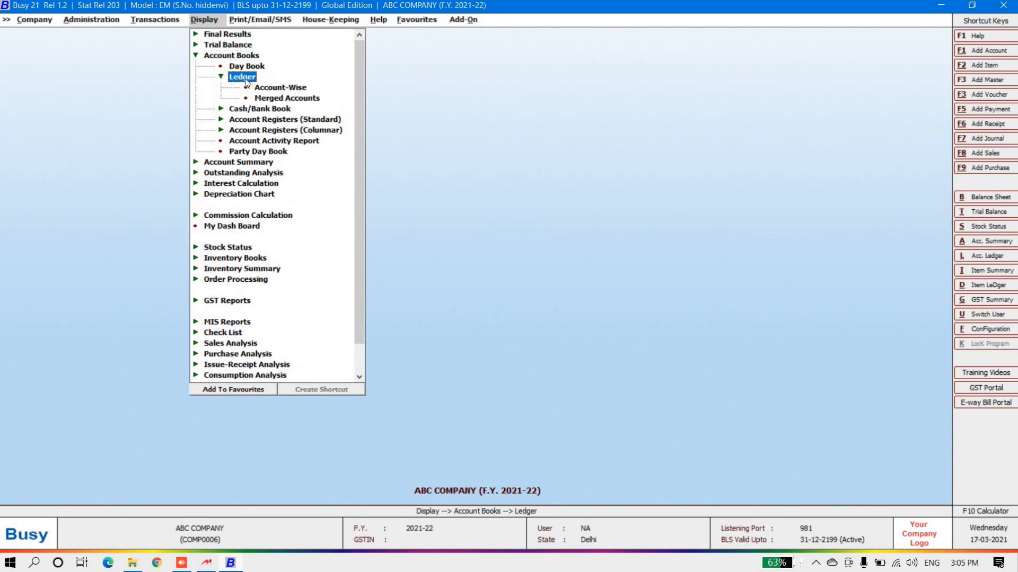
{"action": "left_click", "coordinate": [290, 89]}
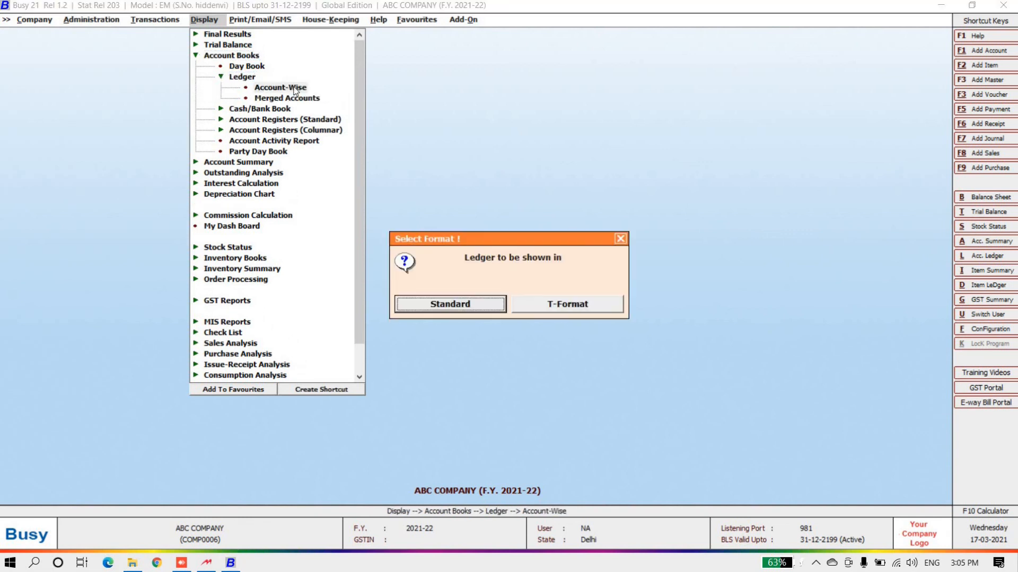
{"action": "left_click", "coordinate": [444, 304]}
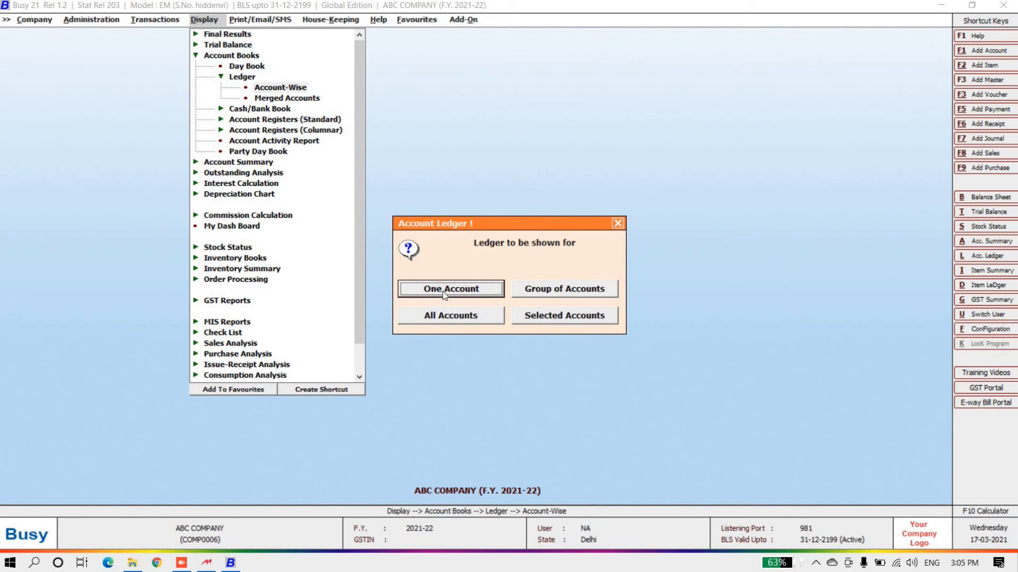
{"action": "left_click", "coordinate": [444, 293]}
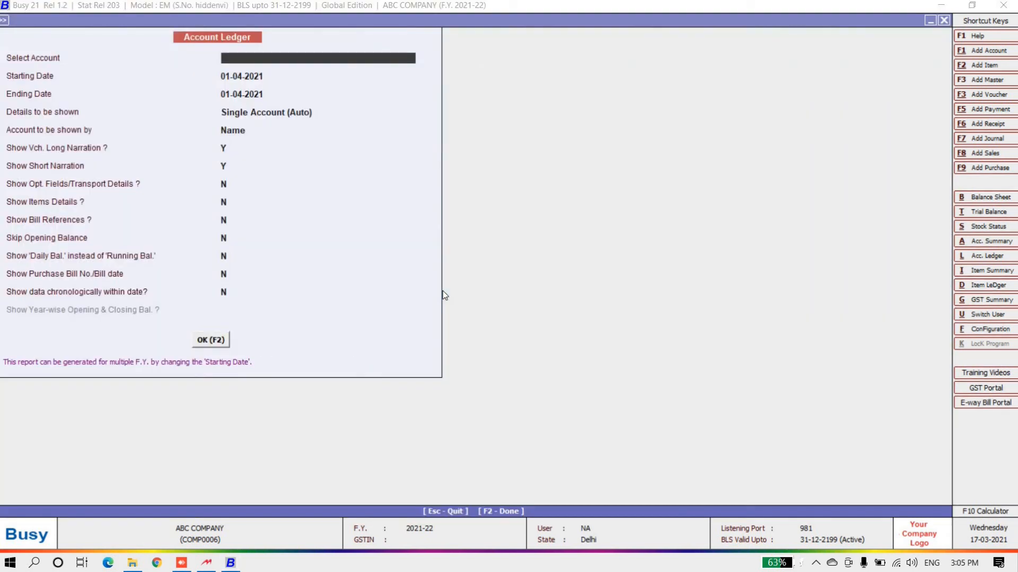
{"action": "type", "text": "GG TRADERS"}
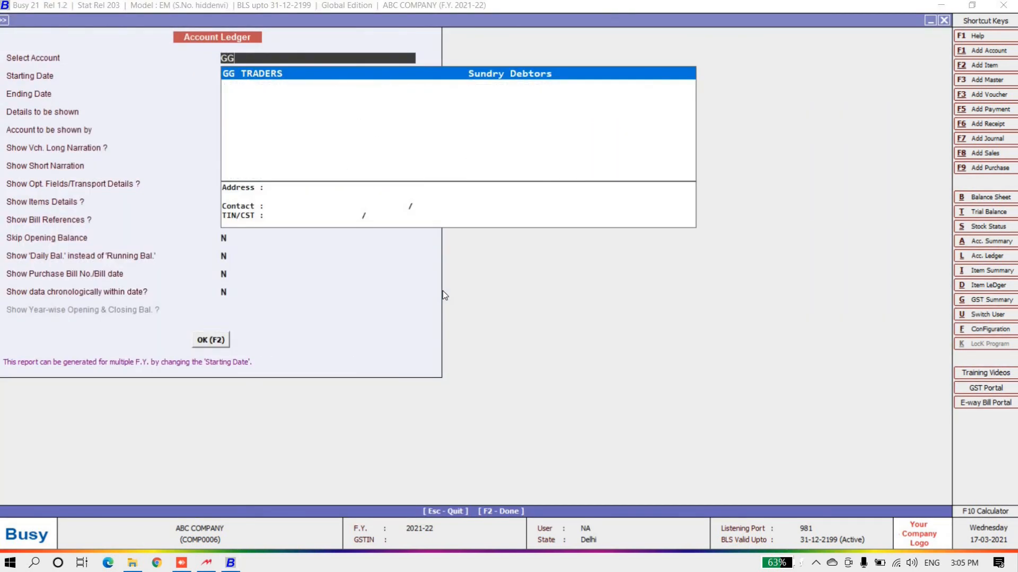
{"action": "key", "text": "Return"}
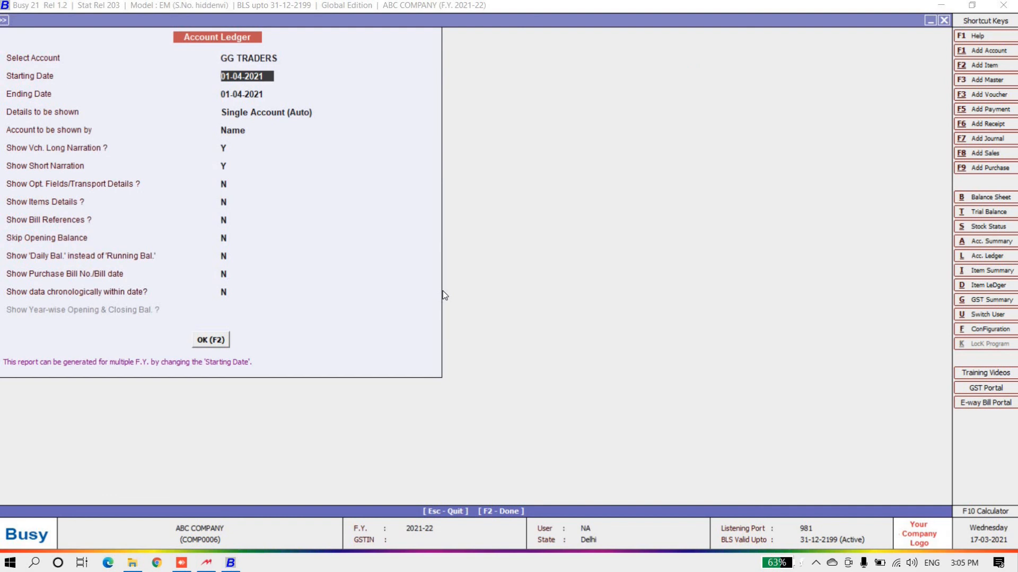
{"action": "key", "text": "Return"}
{"action": "key", "text": "Return"}
{"action": "key", "text": "Return"}
{"action": "key", "text": "Return"}
{"action": "key", "text": "Return"}
{"action": "key", "text": "Return"}
{"action": "key", "text": "Return"}
{"action": "key", "text": "Return"}
{"action": "key", "text": "Return"}
{"action": "key", "text": "Return"}
{"action": "key", "text": "Return"}
{"action": "key", "text": "Return"}
{"action": "key", "text": "Return"}
{"action": "key", "text": "Return"}
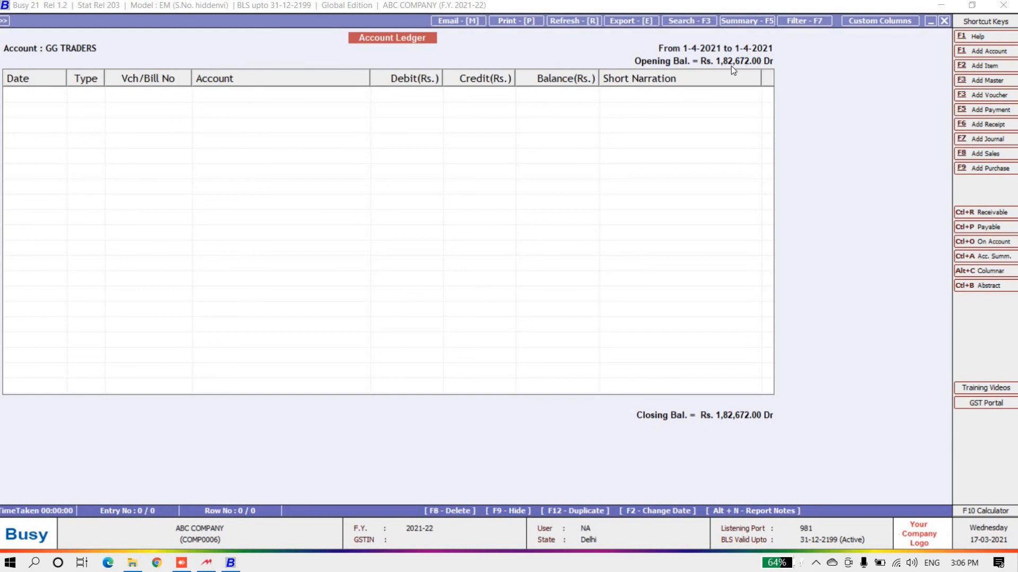
{"action": "key", "text": "Escape"}
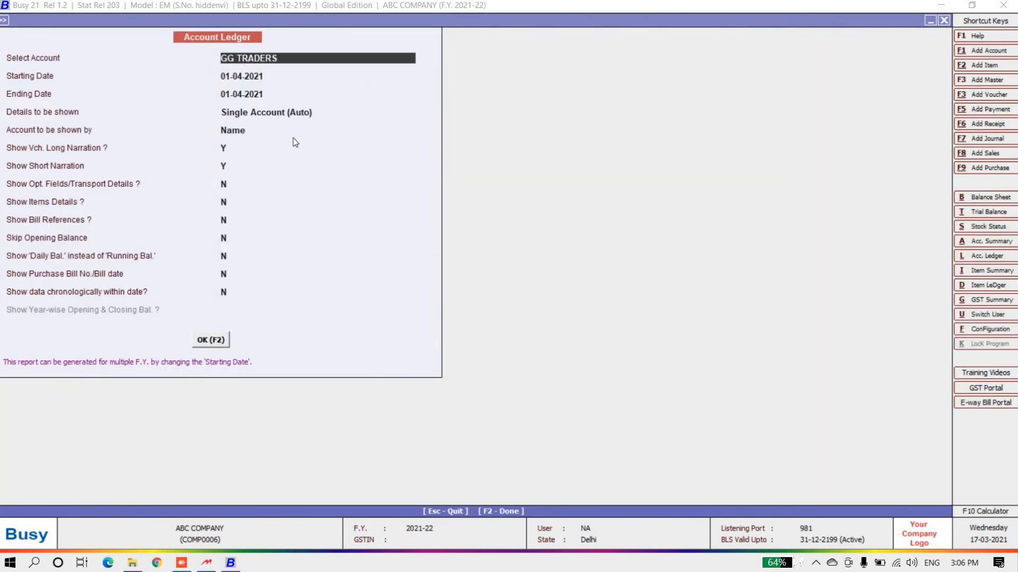
Show SB ENTERPRISES' ledger with Rs. 13,35,268.48 Cr opening, then back out of the ledger menus
{"action": "type", "text": "sb"}
{"action": "key", "text": "Return"}
{"action": "key", "text": "Return"}
{"action": "key", "text": "Return"}
{"action": "left_click", "coordinate": [225, 341]}
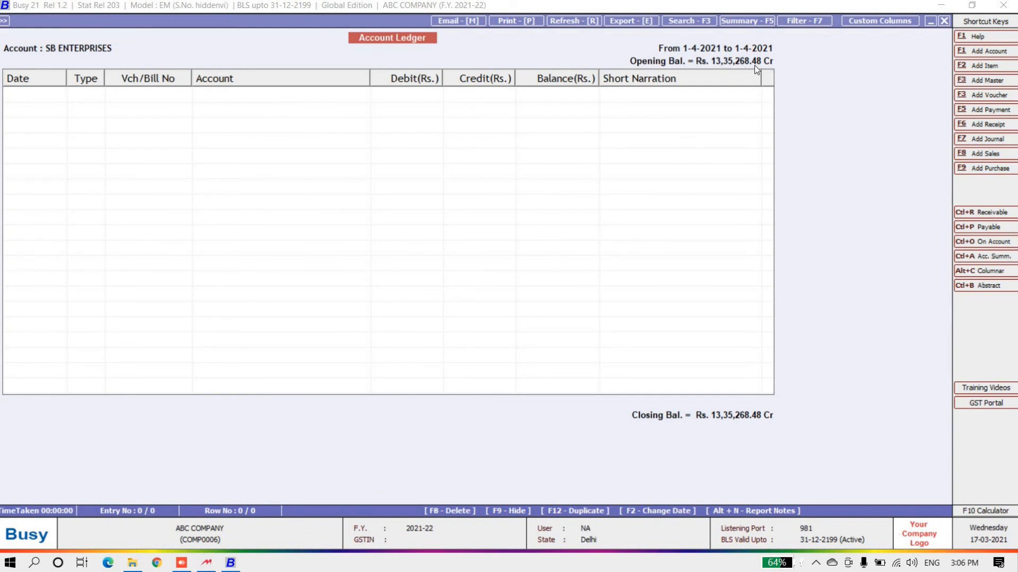
{"action": "key", "text": "Escape"}
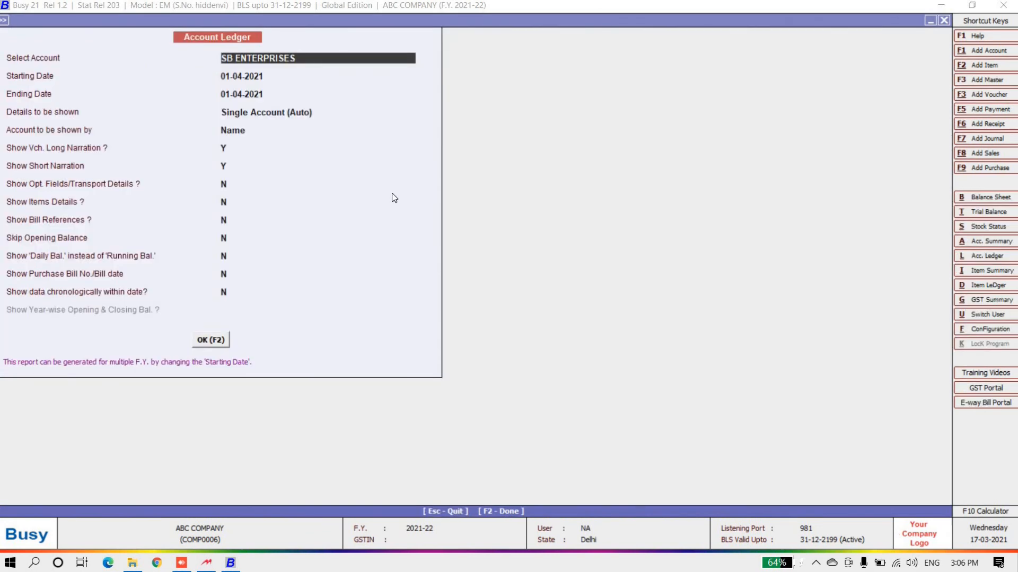
{"action": "key", "text": "Escape"}
{"action": "key", "text": "Escape"}
{"action": "key", "text": "Escape"}
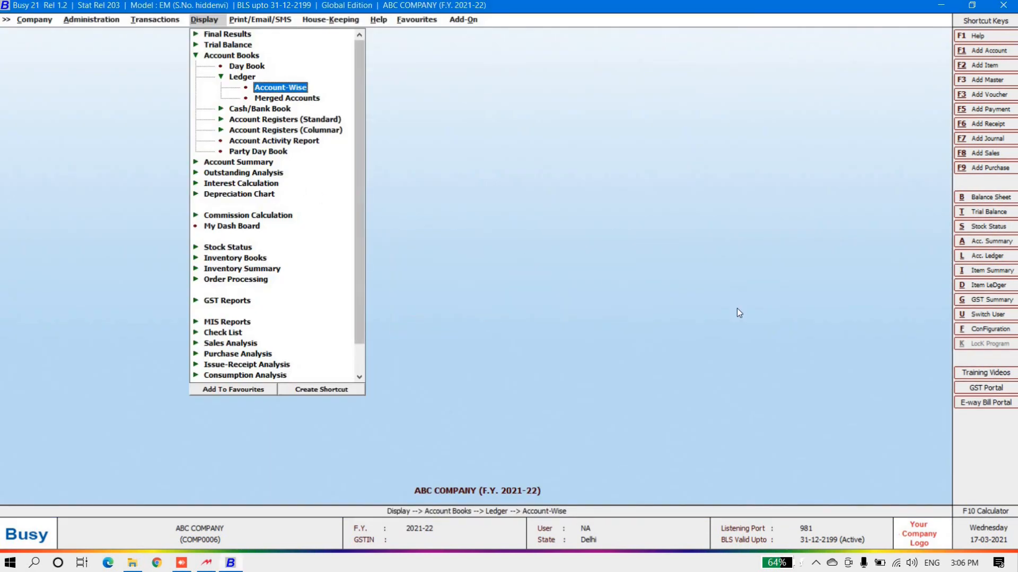
{"action": "key", "text": "Escape"}
{"action": "key", "text": "Escape"}
Review the 01-04-2021 Stock Status (2,330.00 units) and General group items, then exit to the main screen
{"action": "left_click", "coordinate": [984, 228]}
{"action": "left_click", "coordinate": [146, 165]}
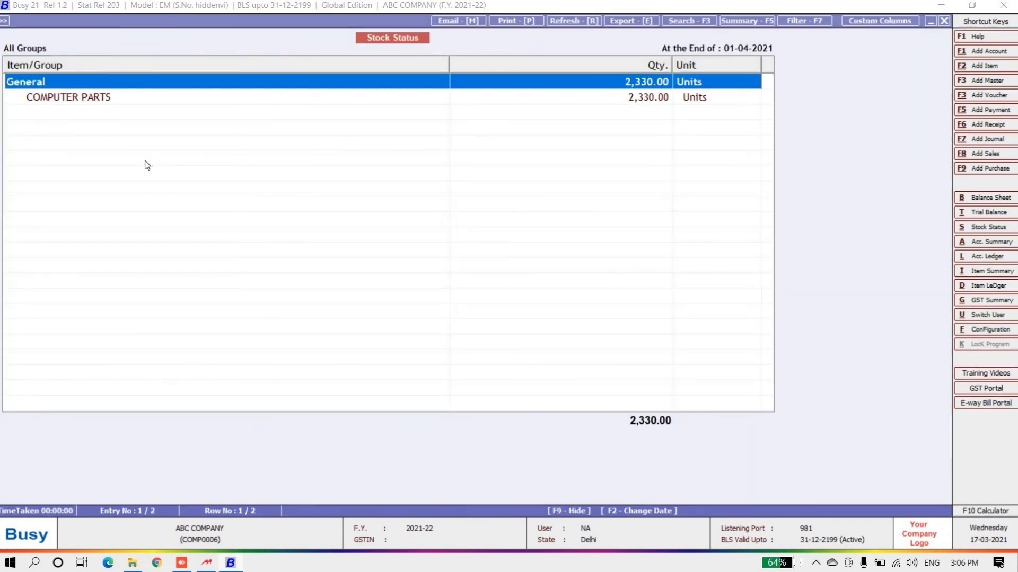
{"action": "key", "text": "Return"}
{"action": "key", "text": "Return"}
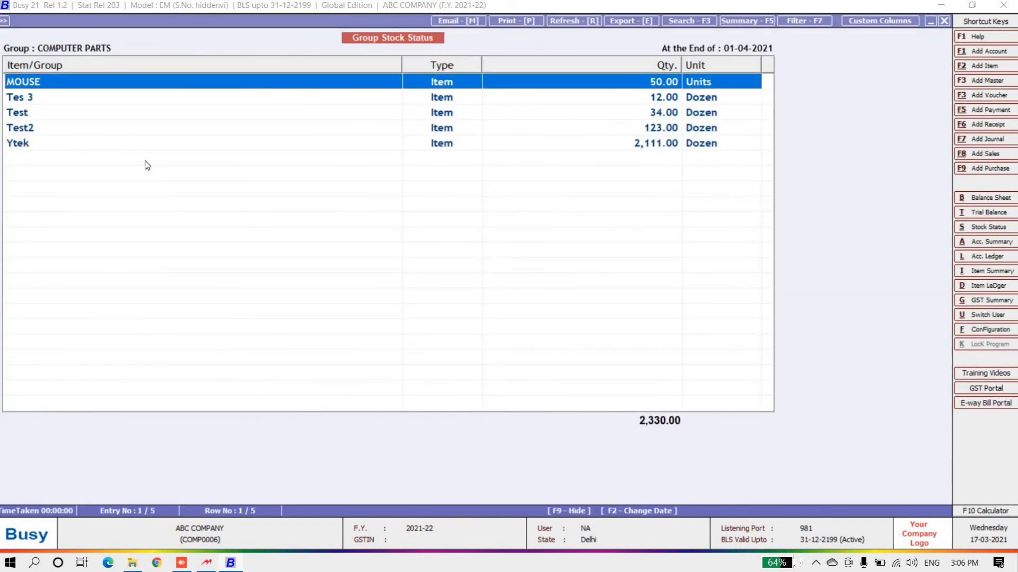
{"action": "key", "text": "Down"}
{"action": "key", "text": "Down"}
{"action": "key", "text": "Down"}
{"action": "key", "text": "Down"}
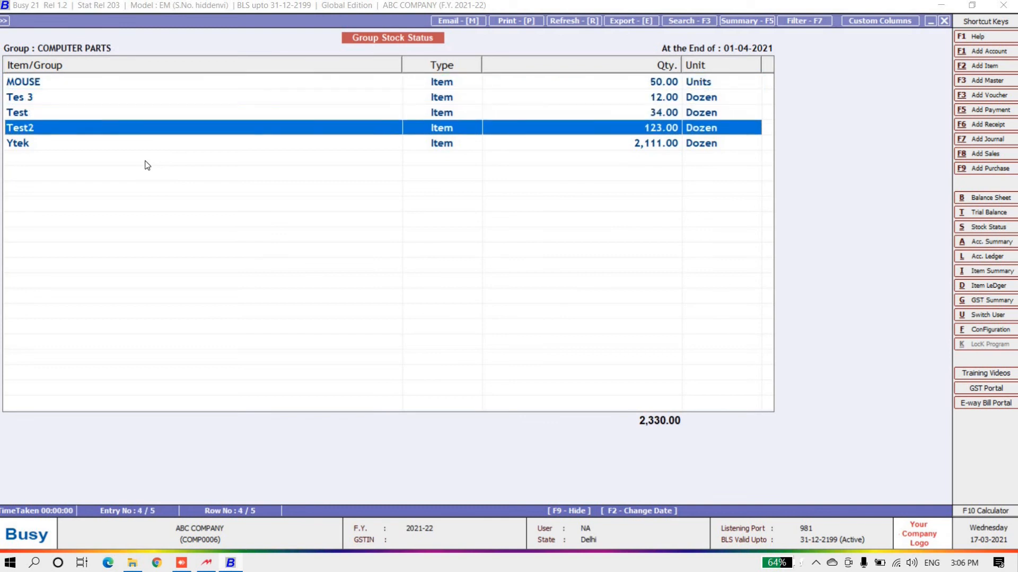
{"action": "key", "text": "Up"}
{"action": "key", "text": "Up"}
{"action": "key", "text": "Up"}
{"action": "key", "text": "Up"}
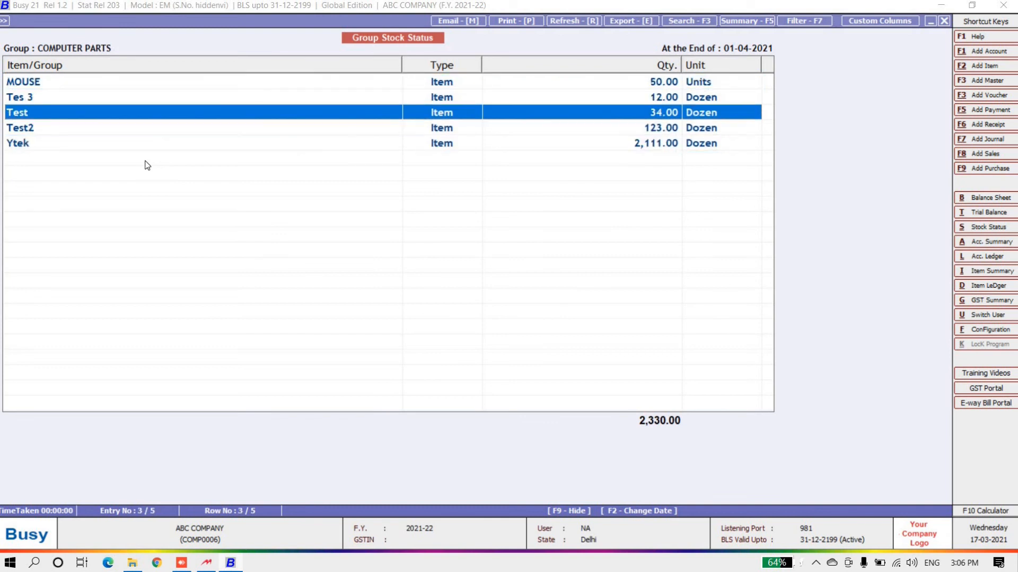
{"action": "key", "text": "Escape"}
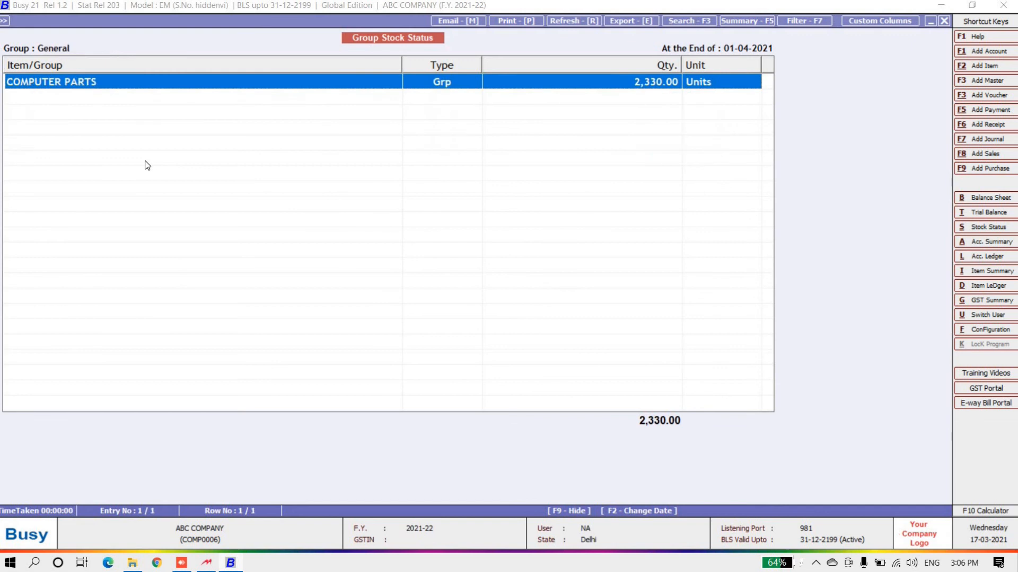
{"action": "key", "text": "Escape"}
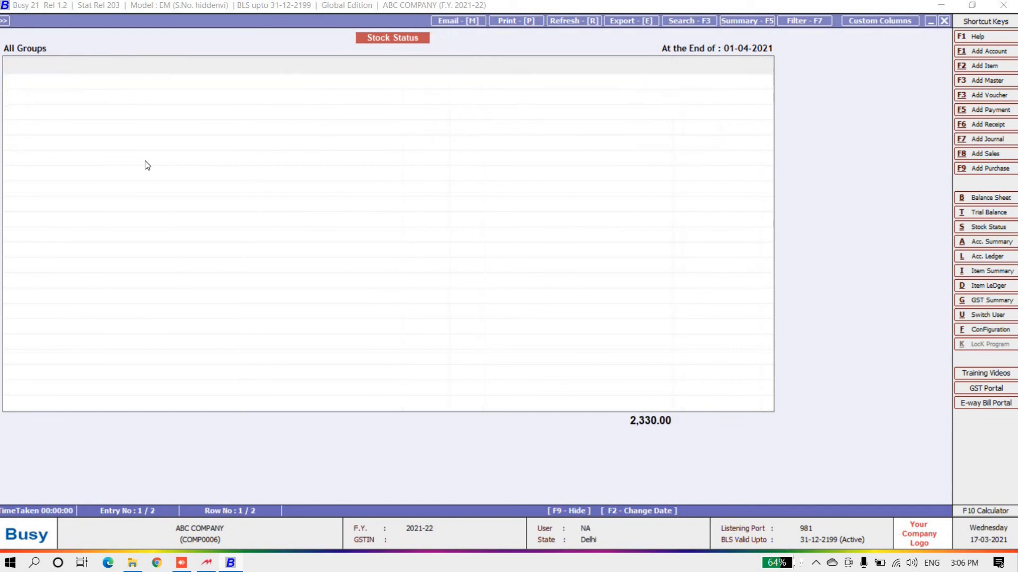
{"action": "key", "text": "Escape"}
{"action": "key", "text": "Escape"}
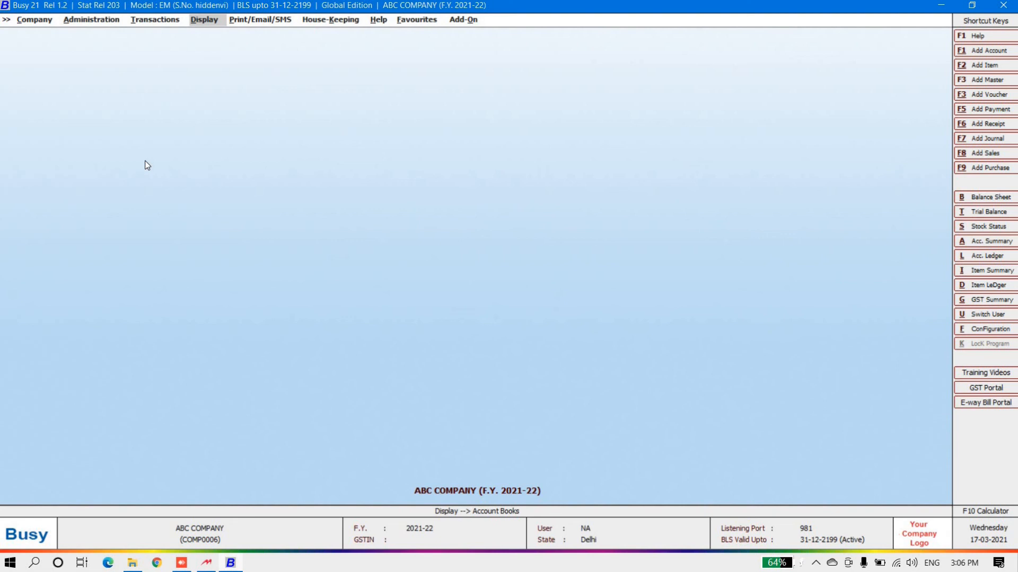
Change ABC COMPANY to F.Y. 2020-21 from 01-04-2020, confirming with Yes and OK
{"action": "key", "text": "Left"}
{"action": "key", "text": "Left"}
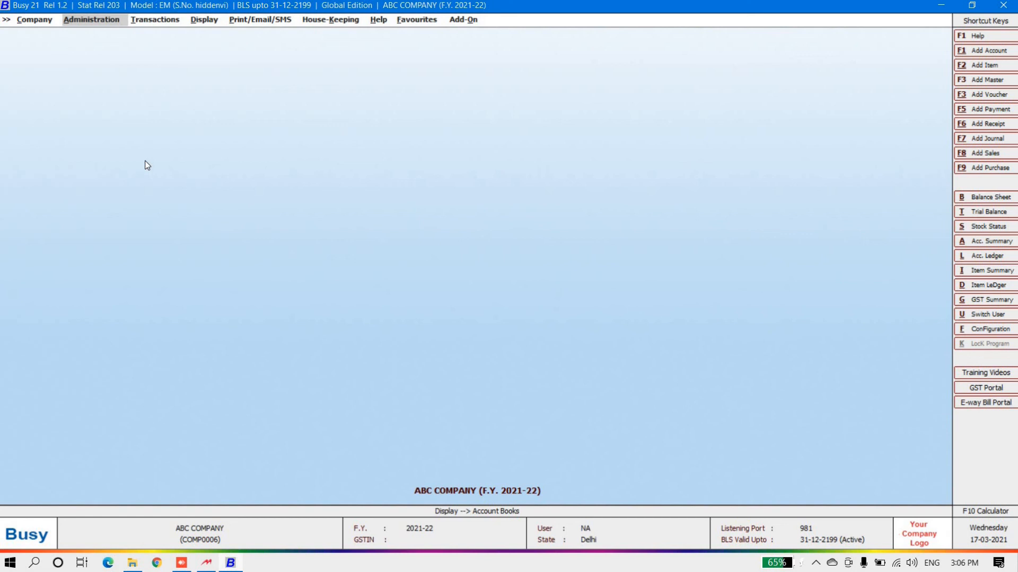
{"action": "key", "text": "Up"}
{"action": "key", "text": "Right"}
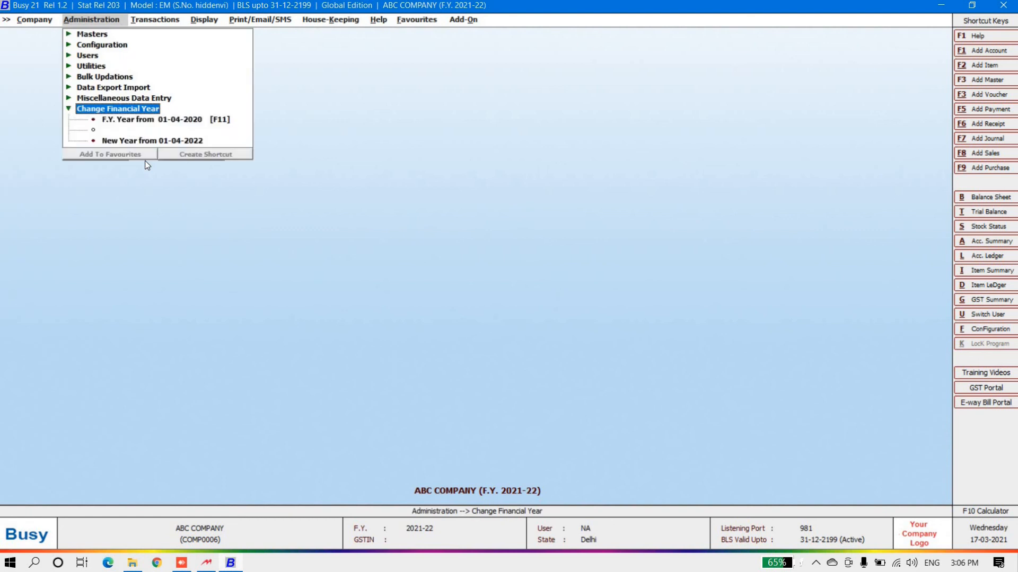
{"action": "key", "text": "Down"}
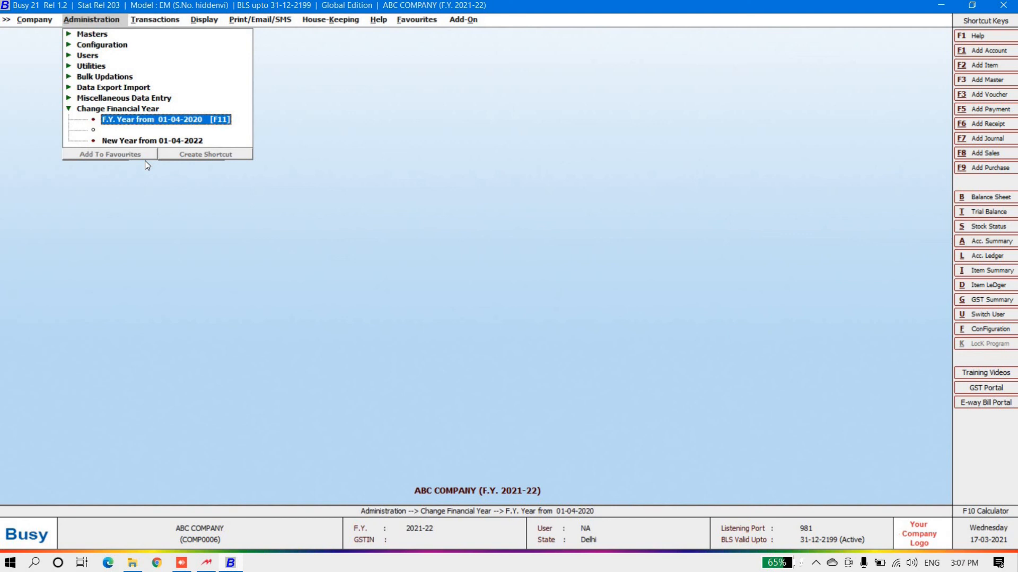
{"action": "key", "text": "Return"}
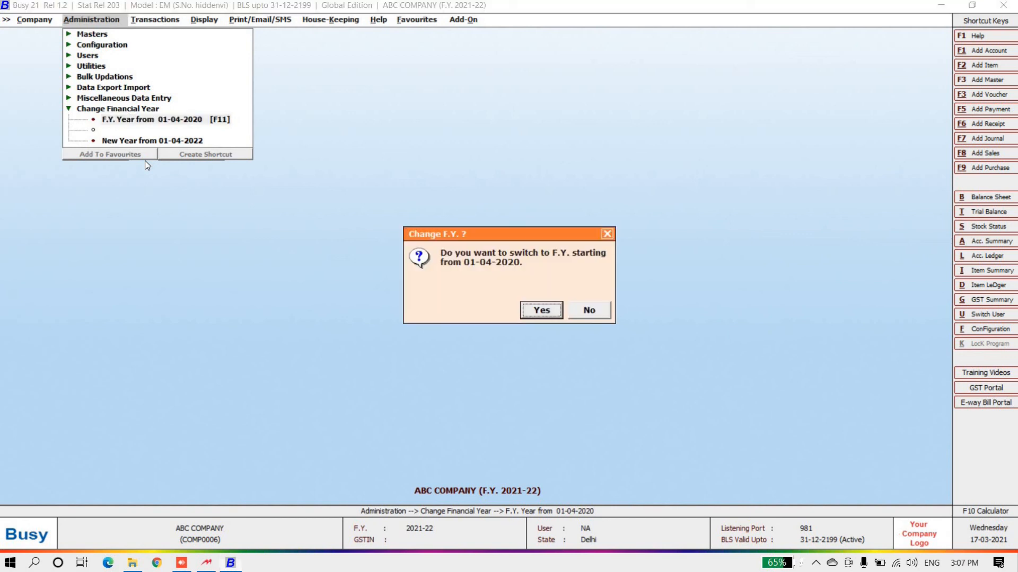
{"action": "key", "text": "Return"}
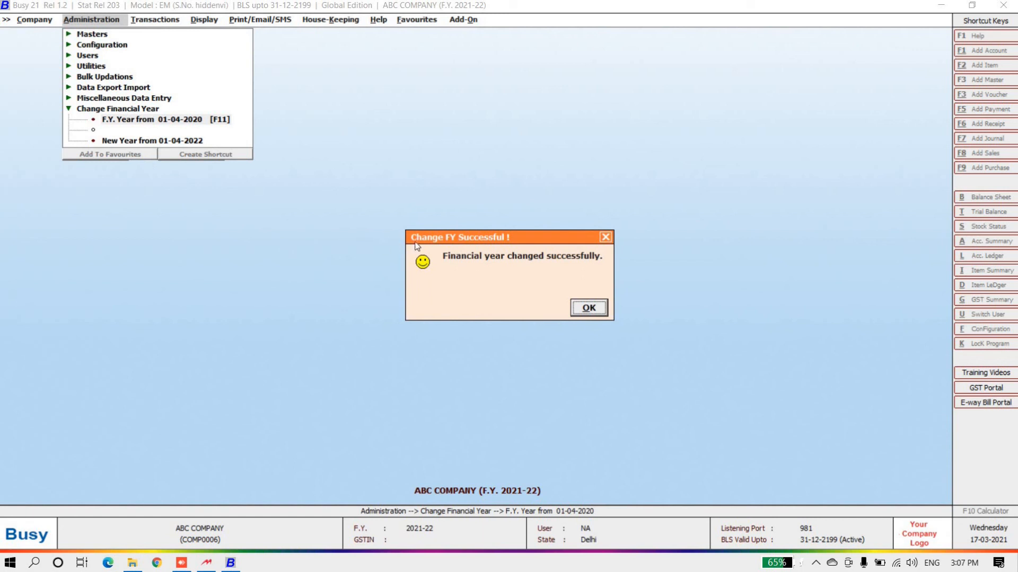
{"action": "left_click", "coordinate": [588, 308]}
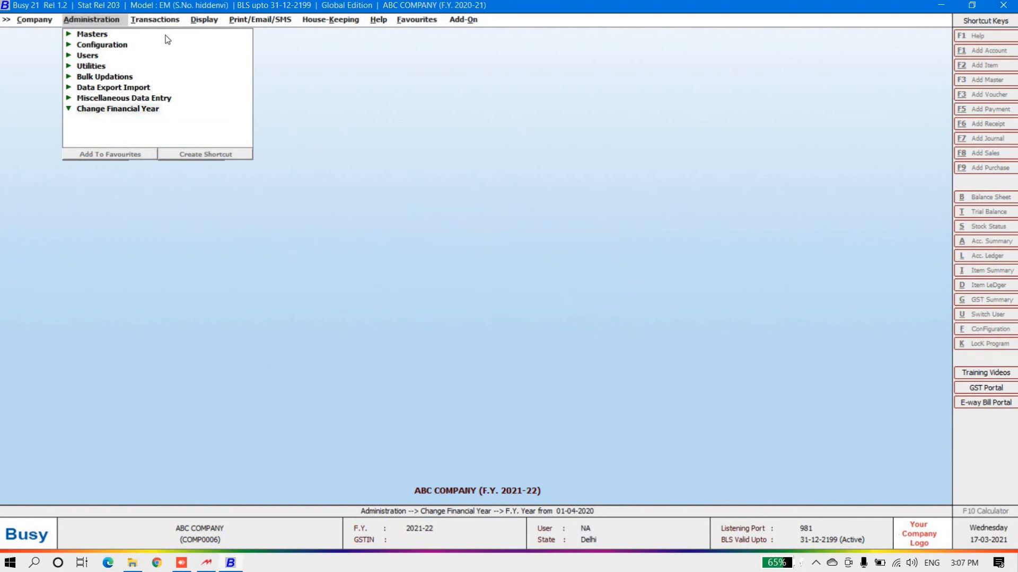
Open the account-wise ledger in Standard, single-account format for GG TRADERS
{"action": "left_click", "coordinate": [155, 21]}
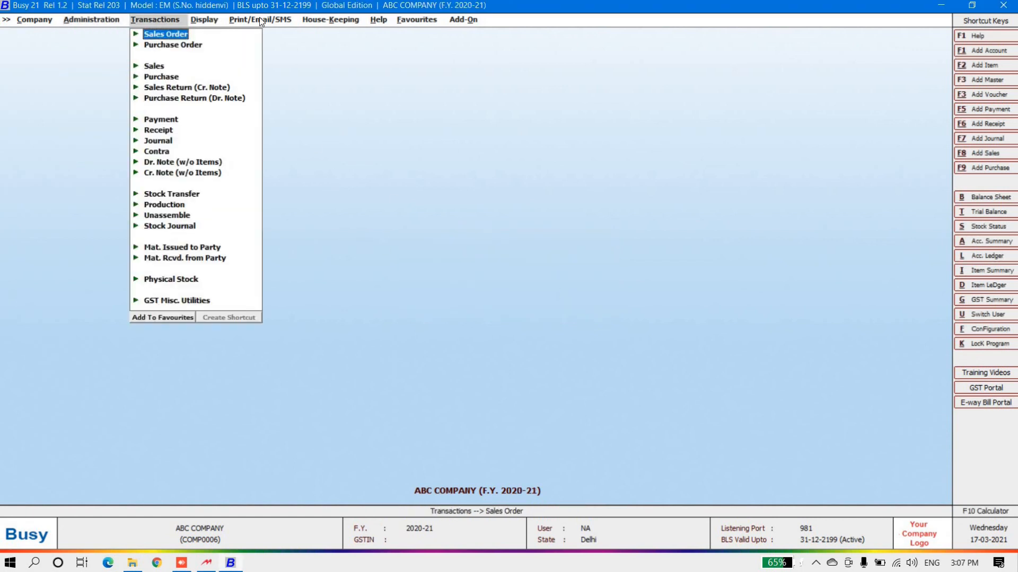
{"action": "left_click", "coordinate": [204, 20]}
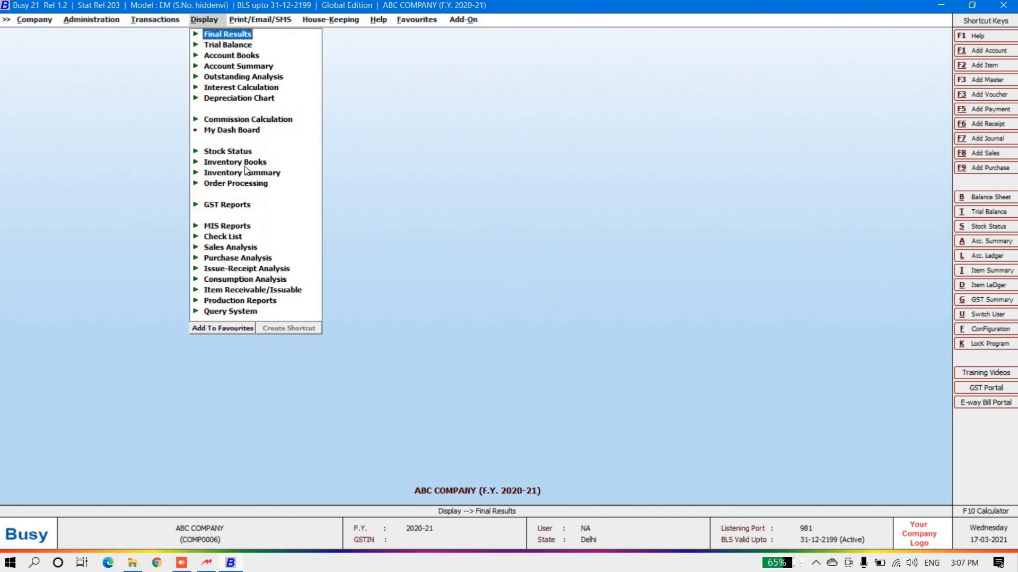
{"action": "left_click", "coordinate": [230, 56]}
{"action": "left_click", "coordinate": [242, 77]}
{"action": "double_click", "coordinate": [264, 90]}
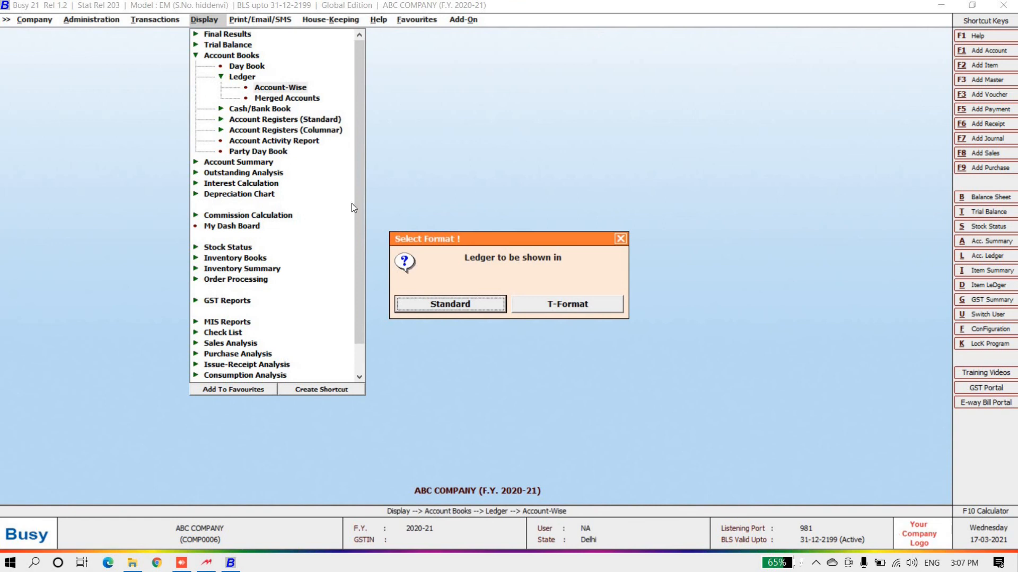
{"action": "left_click", "coordinate": [454, 306]}
{"action": "left_click", "coordinate": [457, 289]}
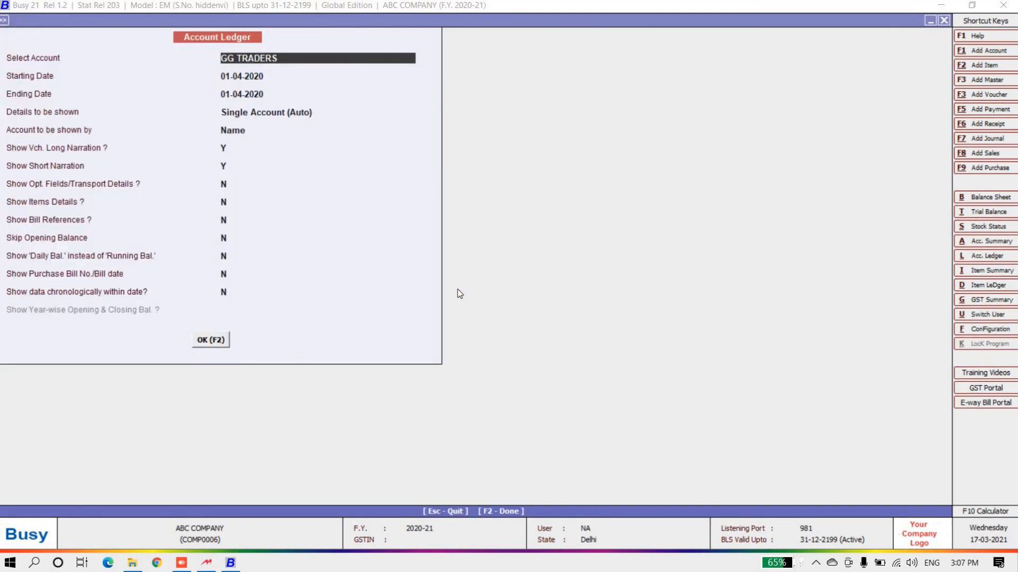
{"action": "key", "text": "Return"}
{"action": "key", "text": "Return"}
{"action": "key", "text": "Return"}
{"action": "key", "text": "Return"}
{"action": "key", "text": "Return"}
{"action": "key", "text": "Return"}
{"action": "key", "text": "Return"}
{"action": "key", "text": "Return"}
{"action": "key", "text": "Return"}
{"action": "key", "text": "Return"}
{"action": "key", "text": "Return"}
{"action": "key", "text": "Return"}
{"action": "key", "text": "Return"}
{"action": "key", "text": "Return"}
{"action": "key", "text": "Return"}
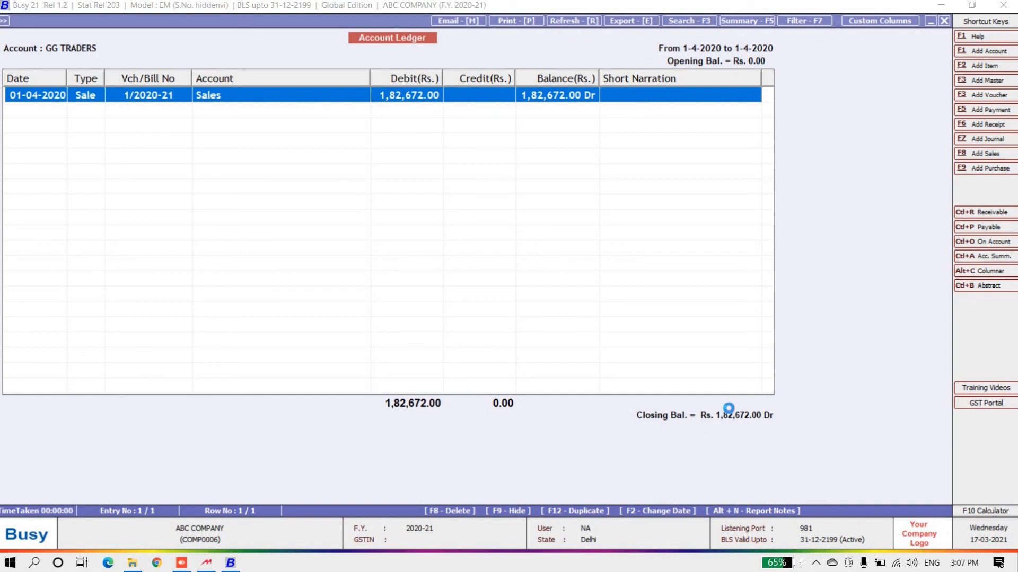
Review the 1-4-2020 sales voucher of Rs. 1,82,672.00 Dr, then return to the ledger options
{"action": "key", "text": "Return"}
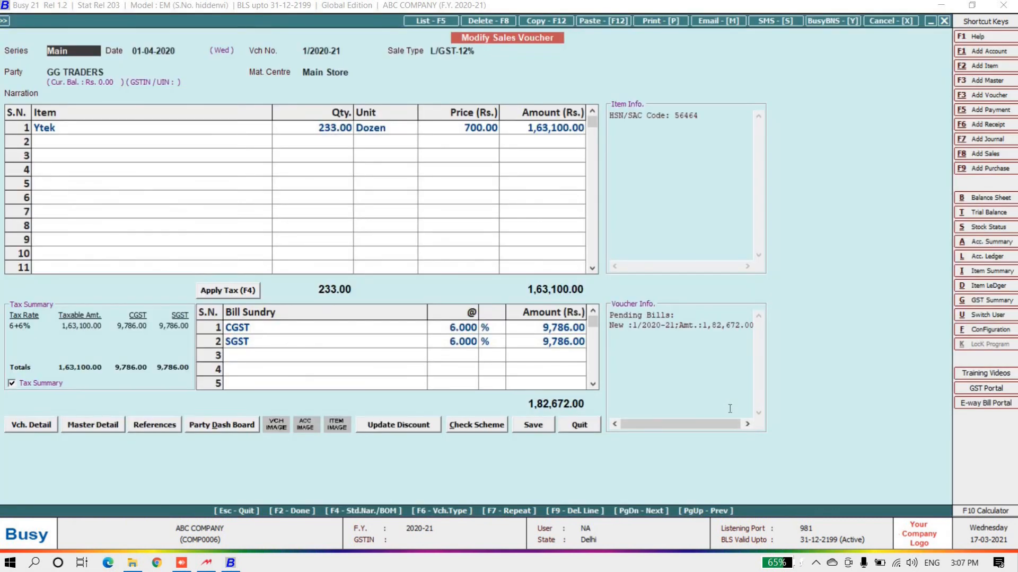
{"action": "key", "text": "Escape"}
{"action": "key", "text": "Escape"}
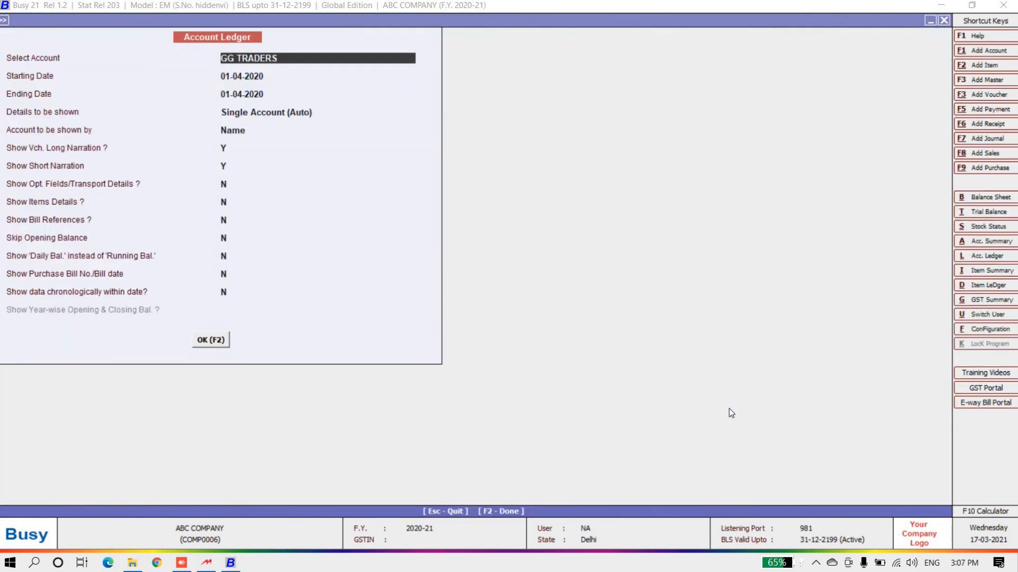
{"action": "key", "text": "Escape"}
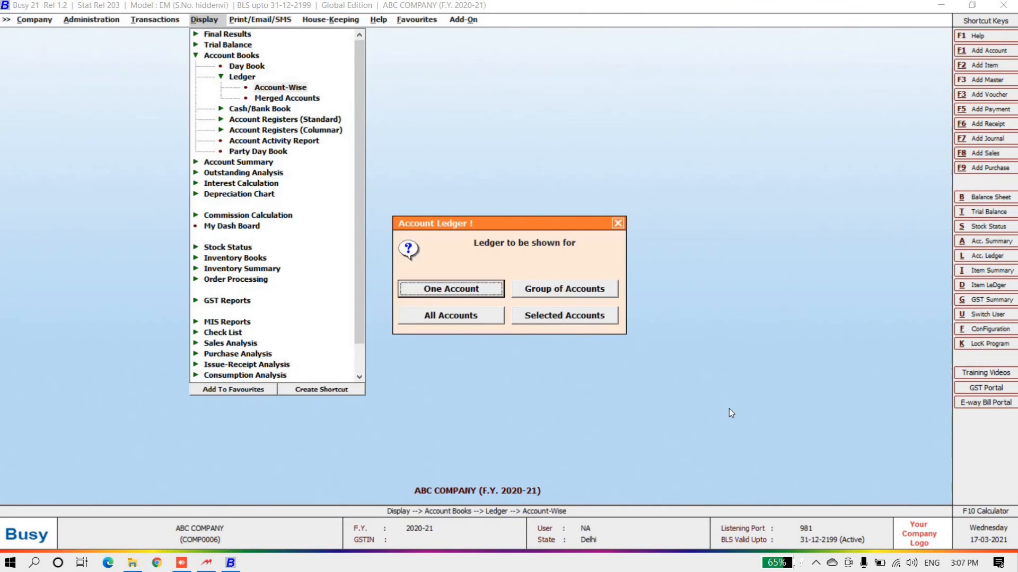
{"action": "key", "text": "Escape"}
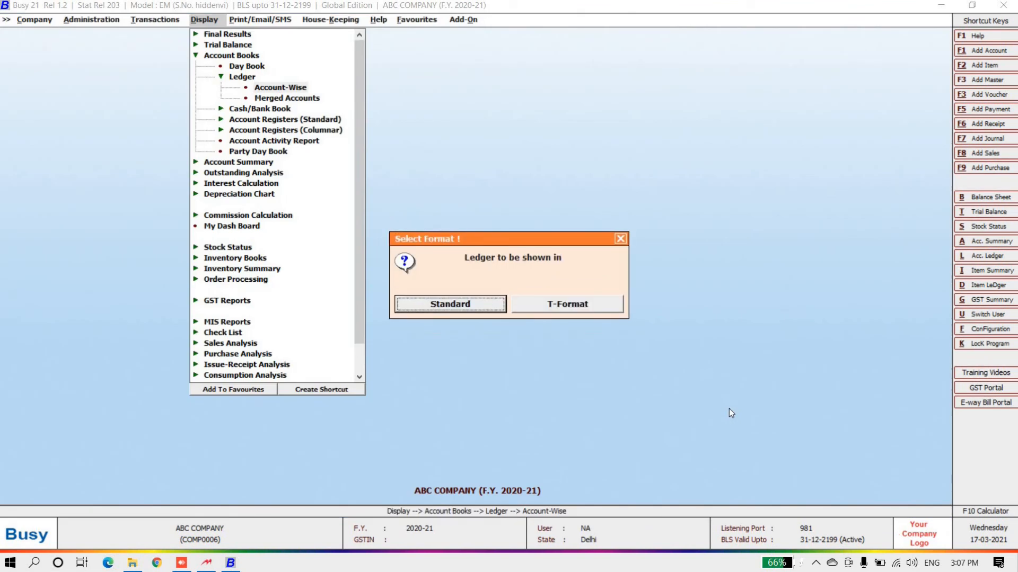
{"action": "key", "text": "Escape"}
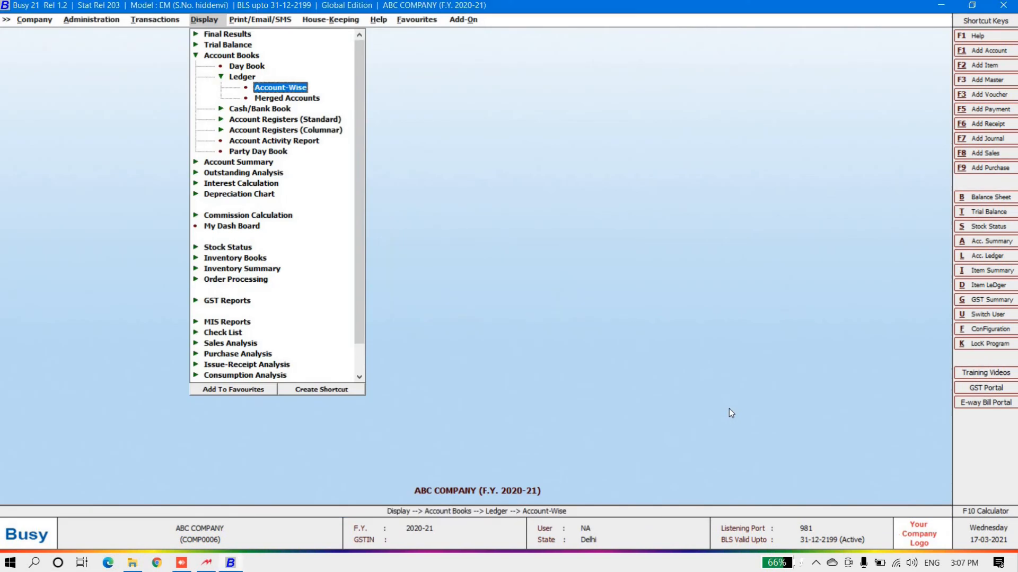
{"action": "key", "text": "Escape"}
{"action": "key", "text": "Escape"}
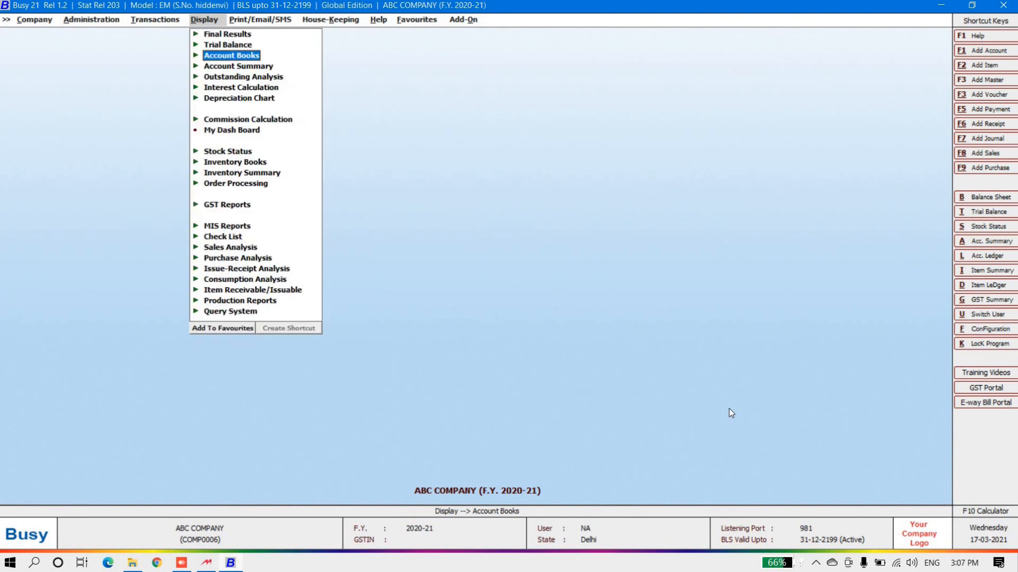
Check stock status at 01-04-2020 through General to COMPUTER PARTS, totalling 2,330.00 across five items
{"action": "key", "text": "Left"}
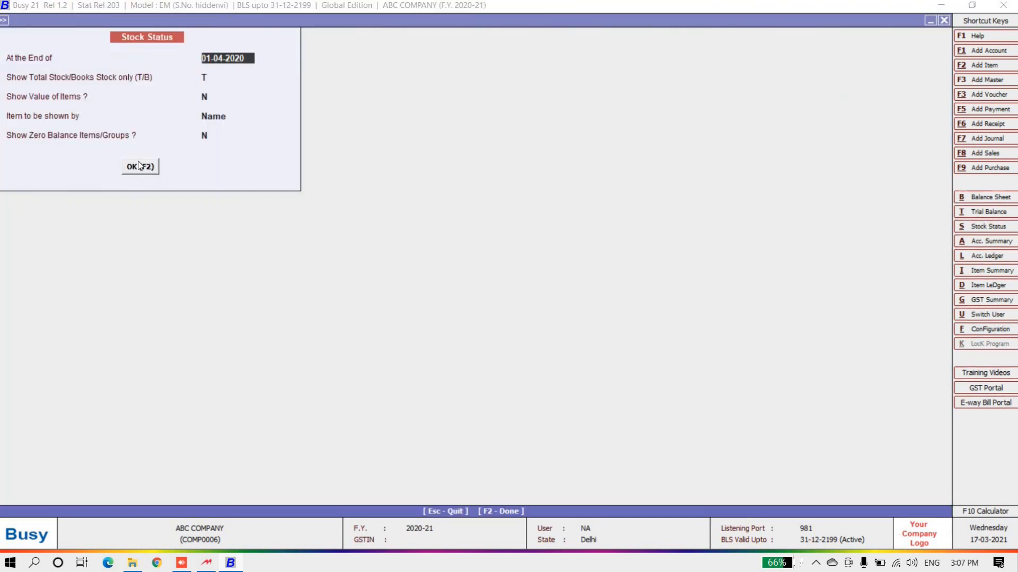
{"action": "left_click", "coordinate": [138, 162]}
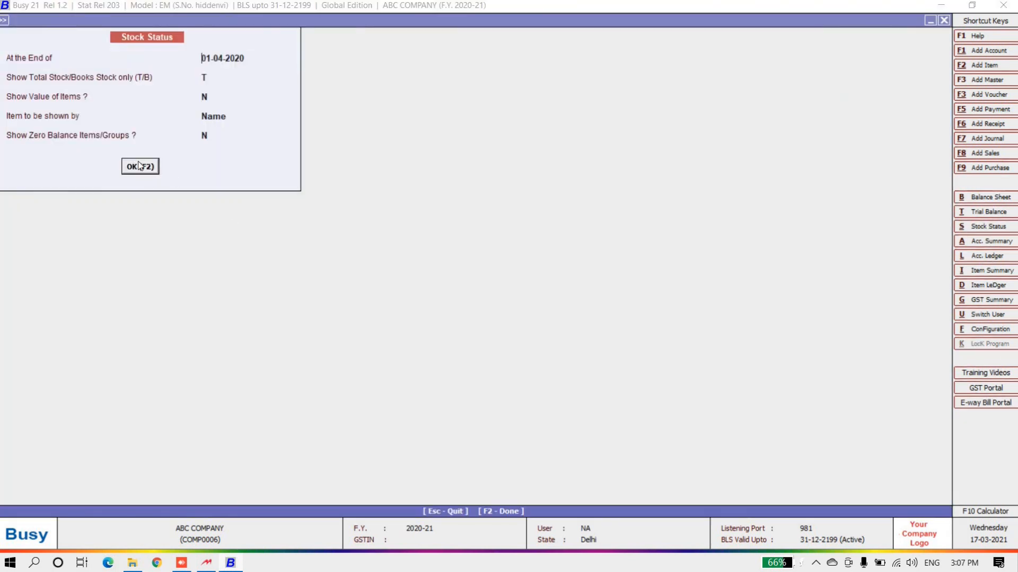
{"action": "key", "text": "Return"}
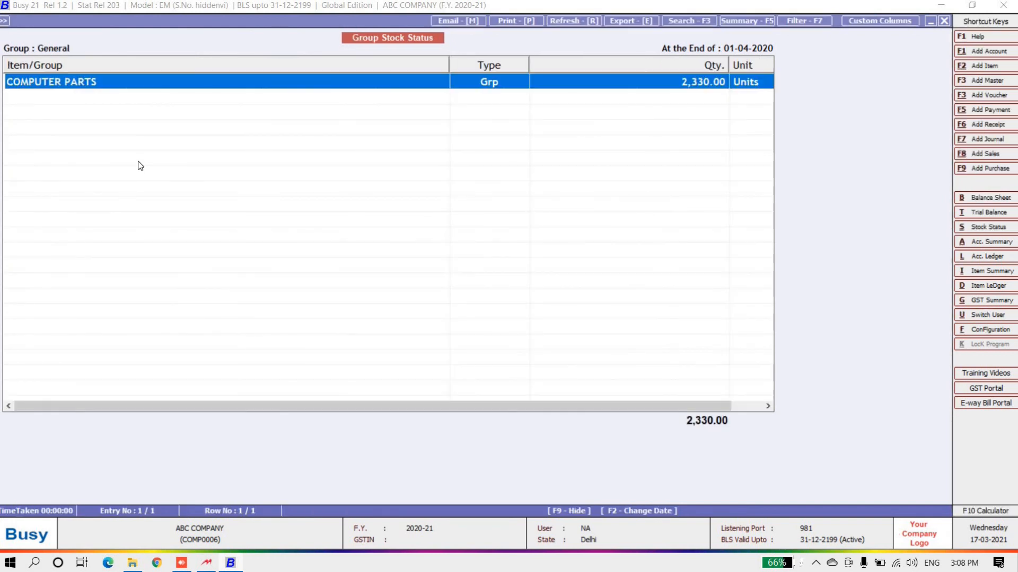
{"action": "key", "text": "Return"}
{"action": "key", "text": "Down"}
{"action": "key", "text": "Down"}
{"action": "key", "text": "Down"}
{"action": "key", "text": "Down"}
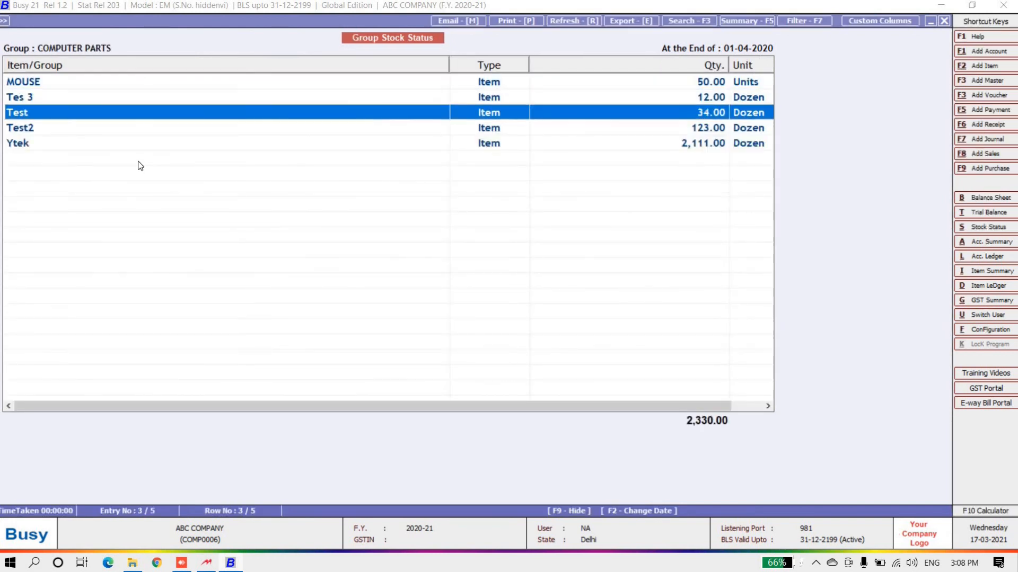
{"action": "key", "text": "Up"}
{"action": "key", "text": "Up"}
{"action": "key", "text": "Up"}
{"action": "key", "text": "Up"}
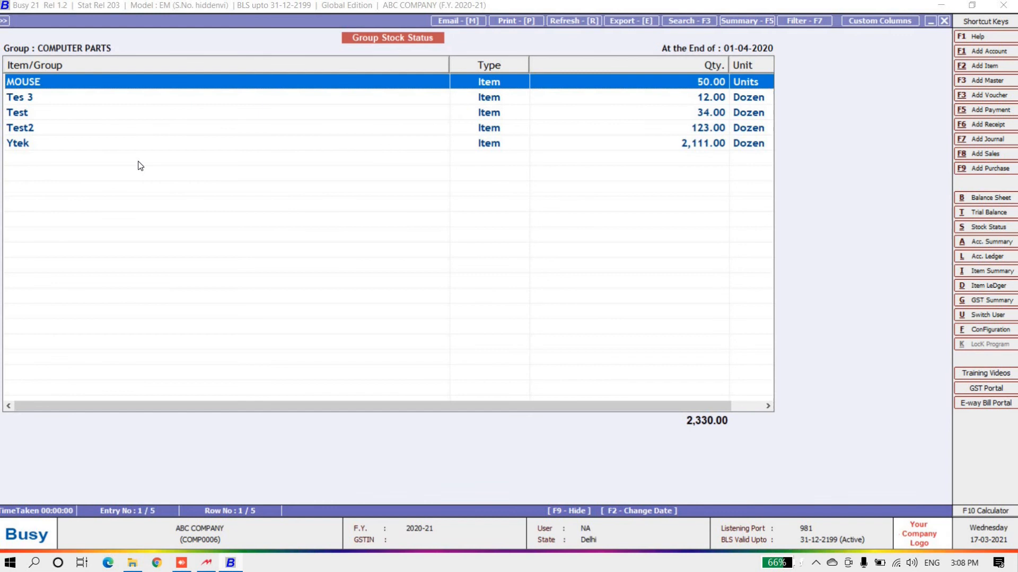
{"action": "key", "text": "Escape"}
{"action": "key", "text": "Escape"}
{"action": "key", "text": "Escape"}
{"action": "key", "text": "Escape"}
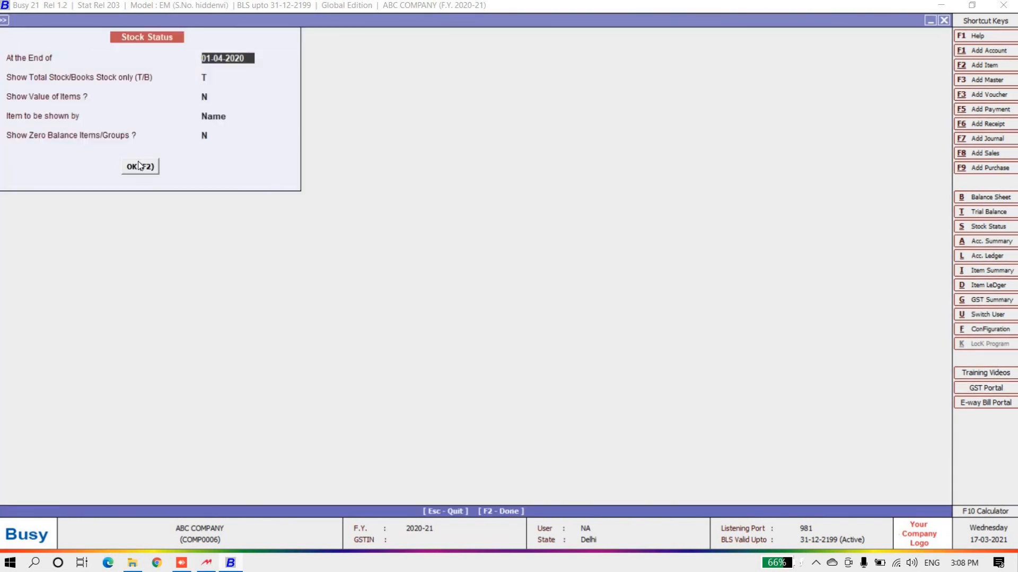